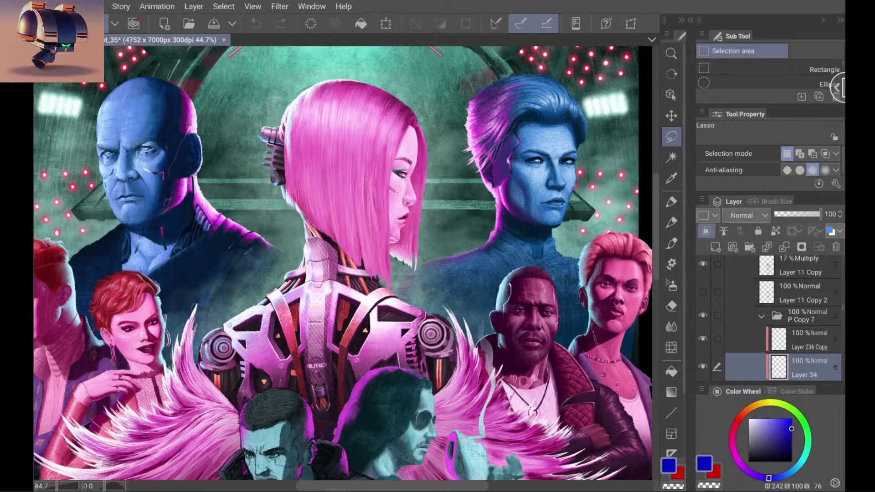
# Step: Examine the whole Cyberpunk poster, and inspect the two foreground figures and their surroundings up close
pyautogui.scroll(-5, 344, 263)
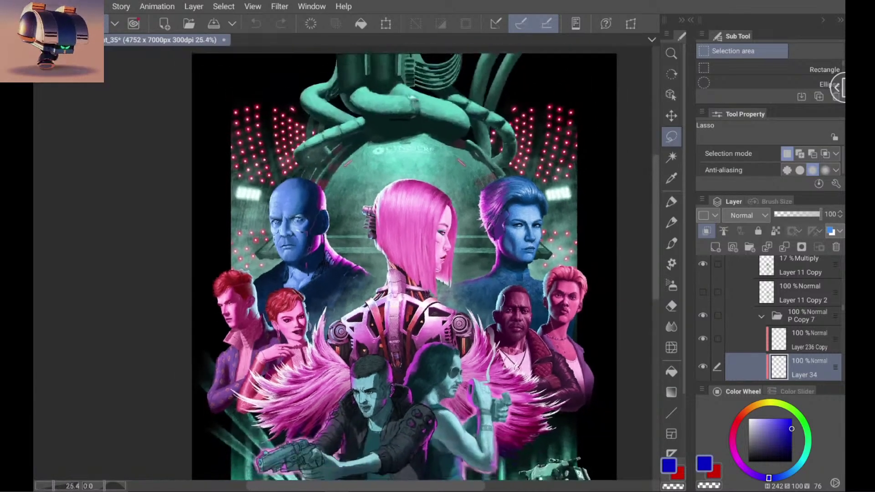
pyautogui.scroll(-2, 369, 273)
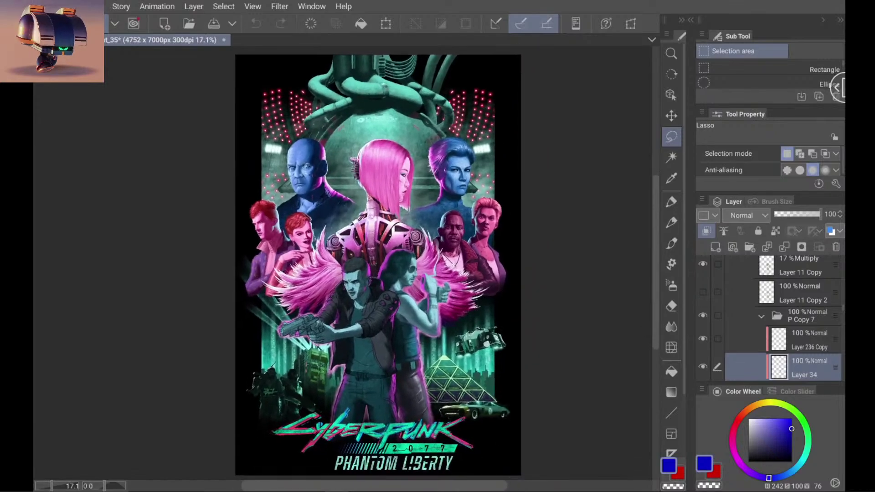
pyautogui.scroll(-1, 369, 263)
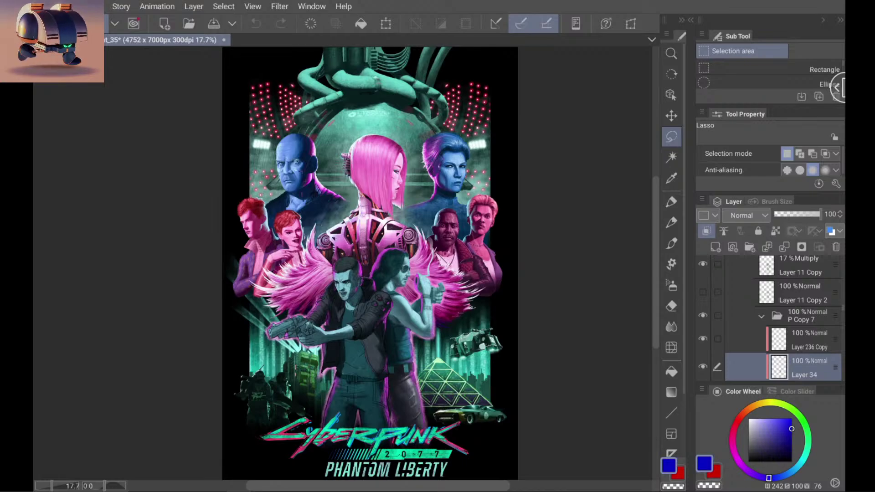
pyautogui.scroll(5, 404, 365)
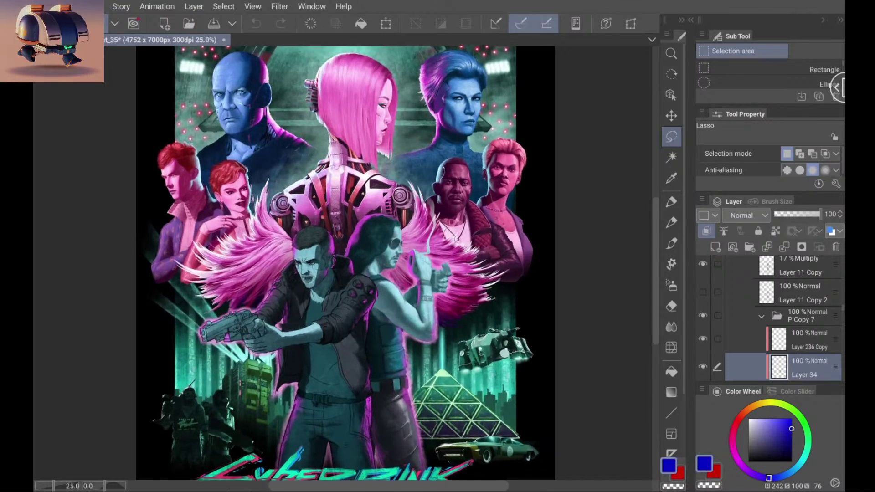
pyautogui.scroll(2, 347, 365)
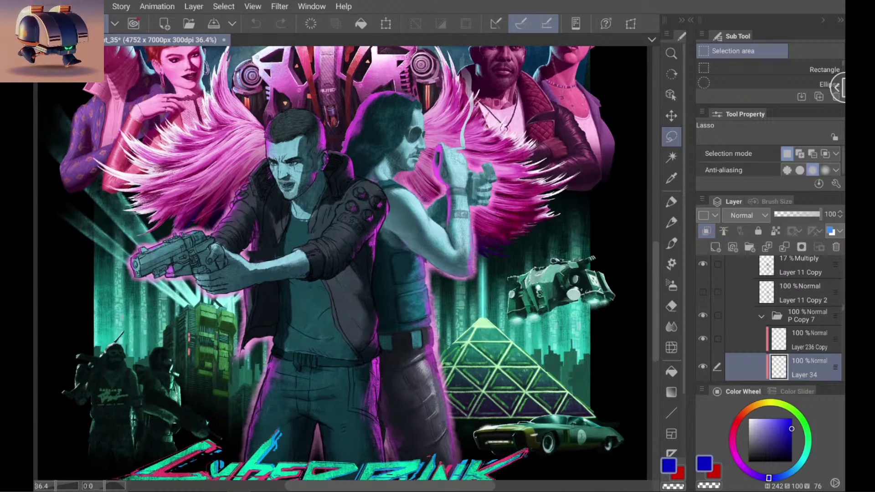
pyautogui.scroll(2, 342, 263)
pyautogui.scroll(-1, 342, 263)
pyautogui.scroll(-1, 342, 263)
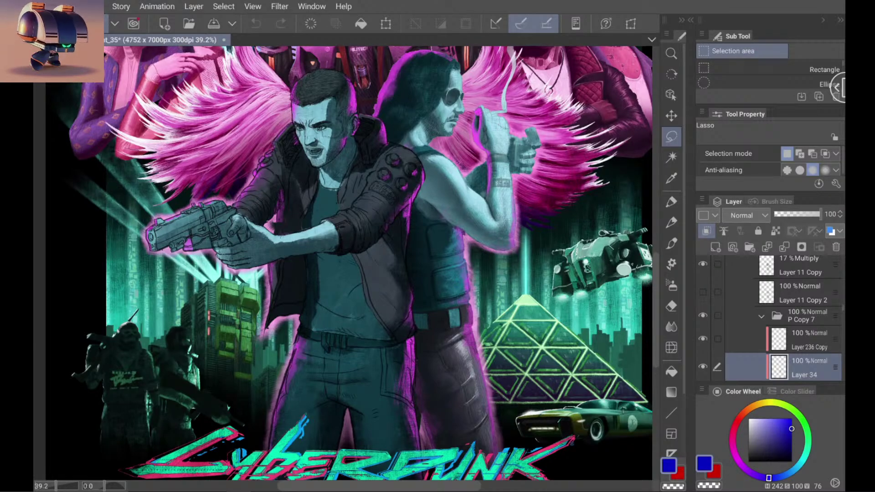
pyautogui.scroll(-1, 342, 263)
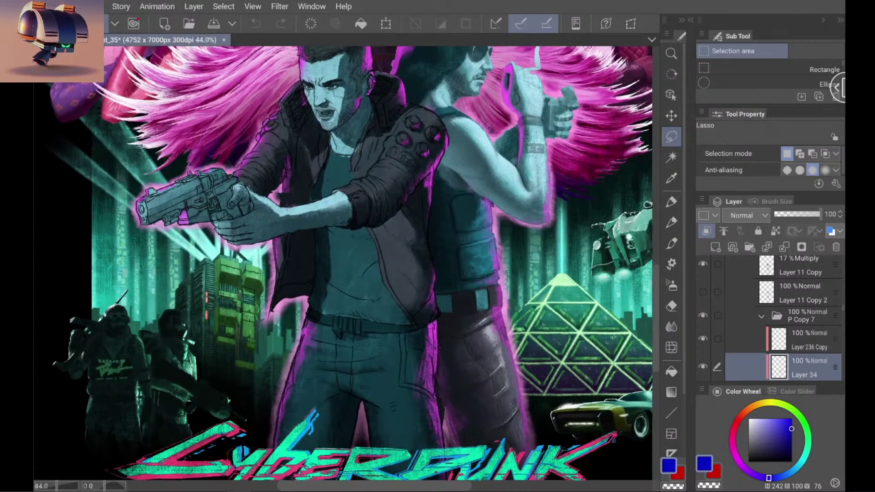
pyautogui.scroll(-1, 342, 263)
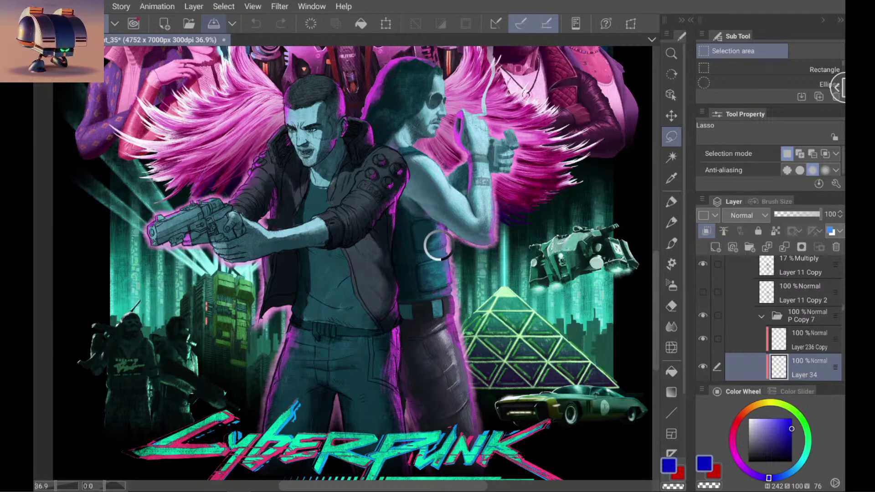
# Step: Save the poster project, dismiss the memory-usage notice, and switch to the Mechanical pencil
pyautogui.hotkey('ctrl', 's')
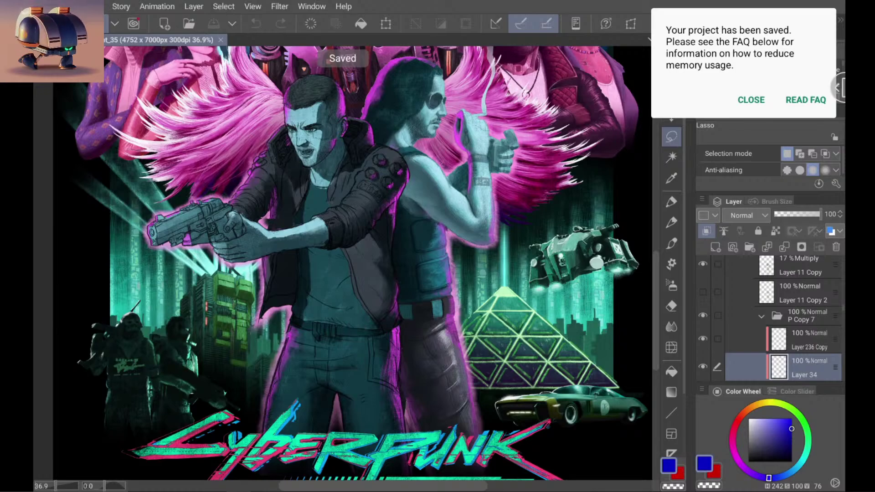
pyautogui.click(751, 99)
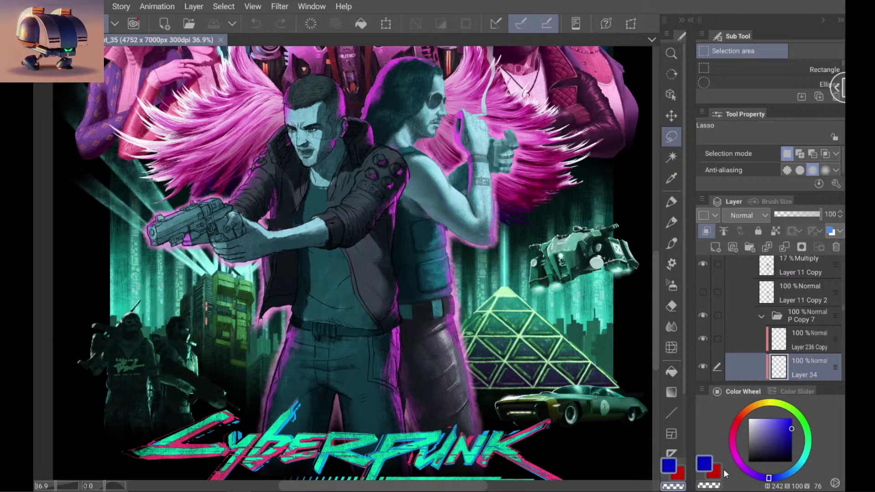
pyautogui.moveTo(708, 491); pyautogui.dragTo(708, 477)
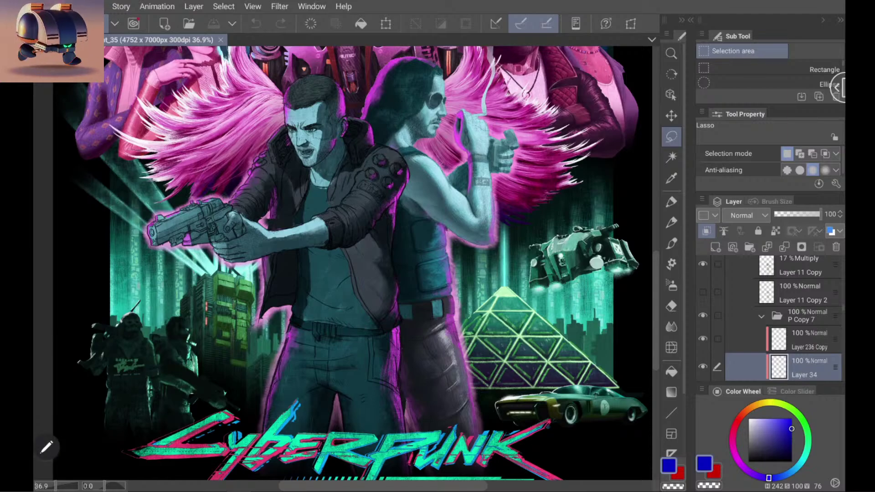
pyautogui.press('p')
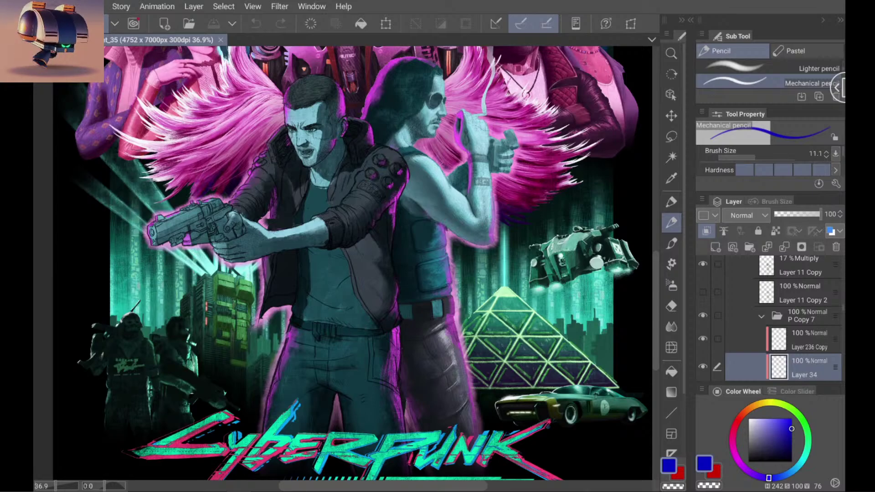
# Step: Inspect the two foreground figures and check Layer 34's contribution by hiding and showing it
pyautogui.scroll(3, 343, 263)
pyautogui.scroll(-3, 343, 263)
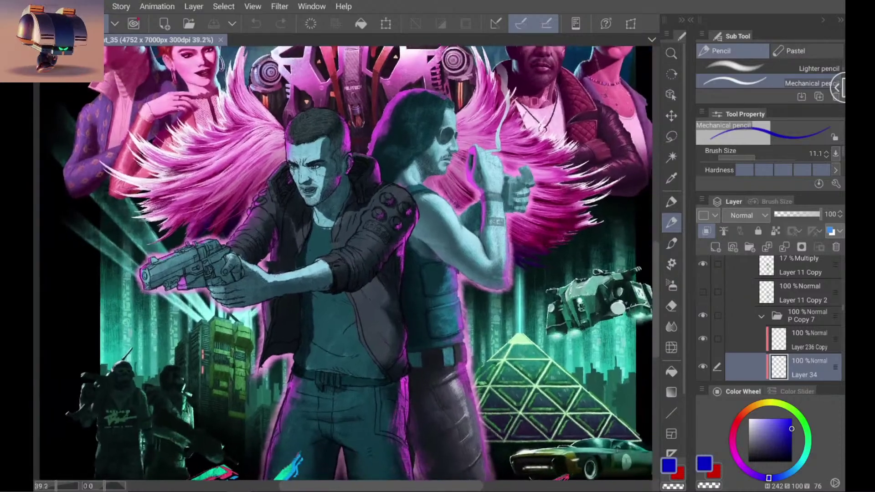
pyautogui.scroll(-2, 343, 263)
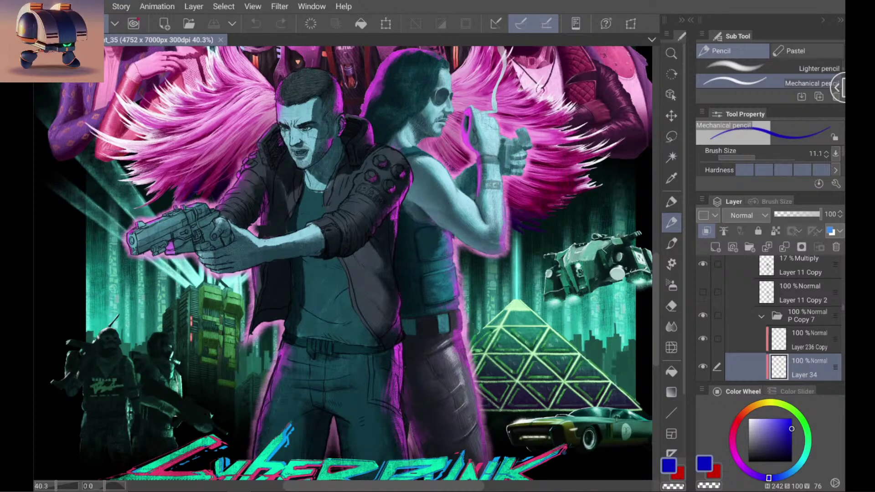
pyautogui.scroll(-2, 342, 263)
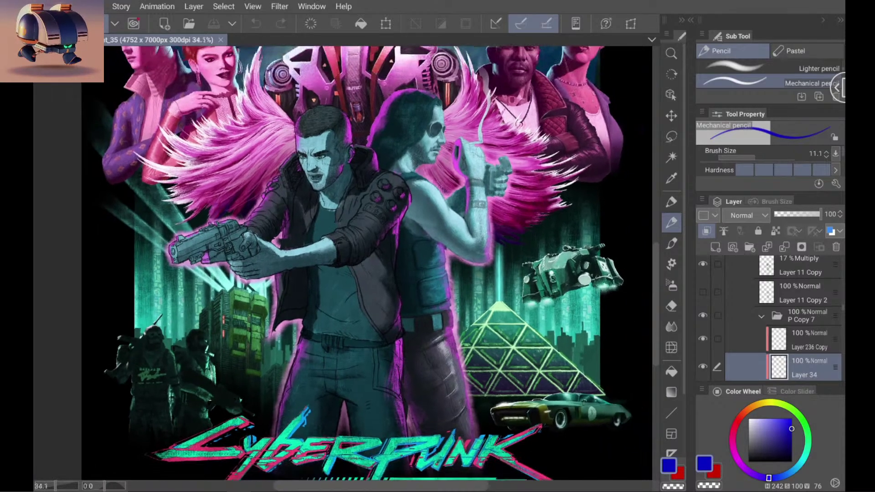
pyautogui.scroll(2, 454, 209)
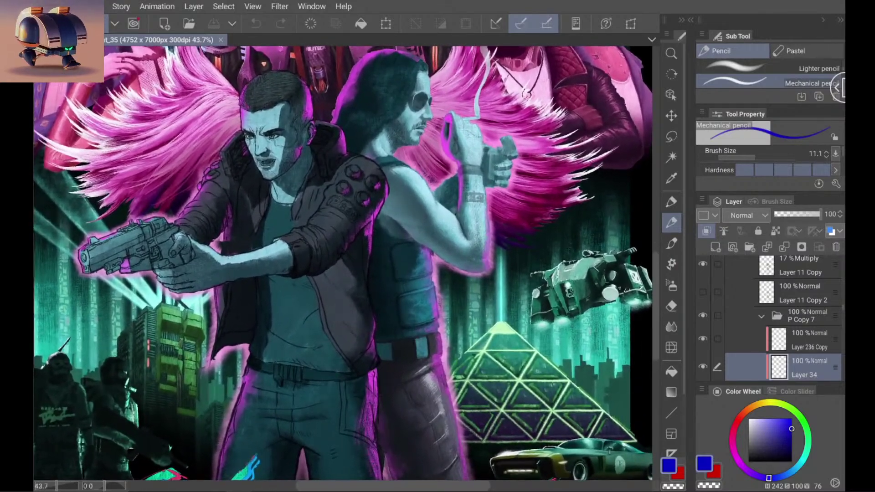
pyautogui.scroll(1, 343, 263)
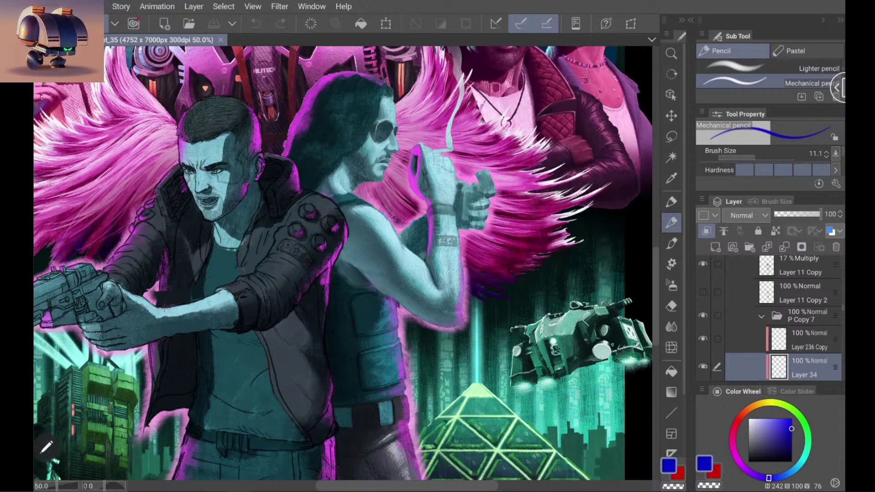
pyautogui.click(705, 367)
pyautogui.click(704, 367)
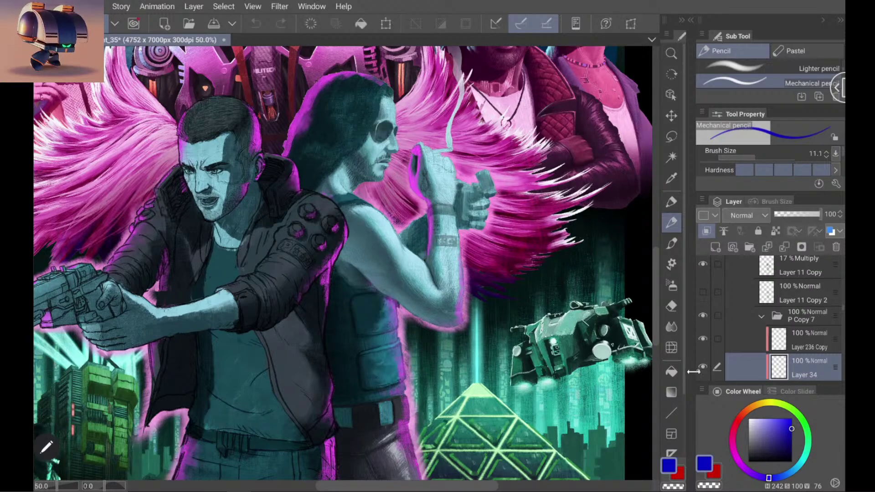
# Step: Make Layer 236 Copy active while viewing the foreground figures, and return to Layer 34
pyautogui.click(796, 341)
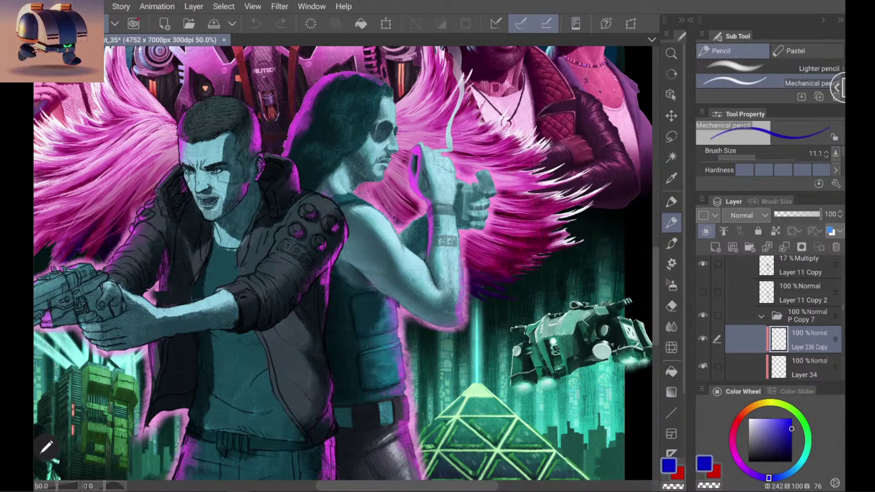
pyautogui.moveTo(425, 260); pyautogui.dragTo(426, 253)
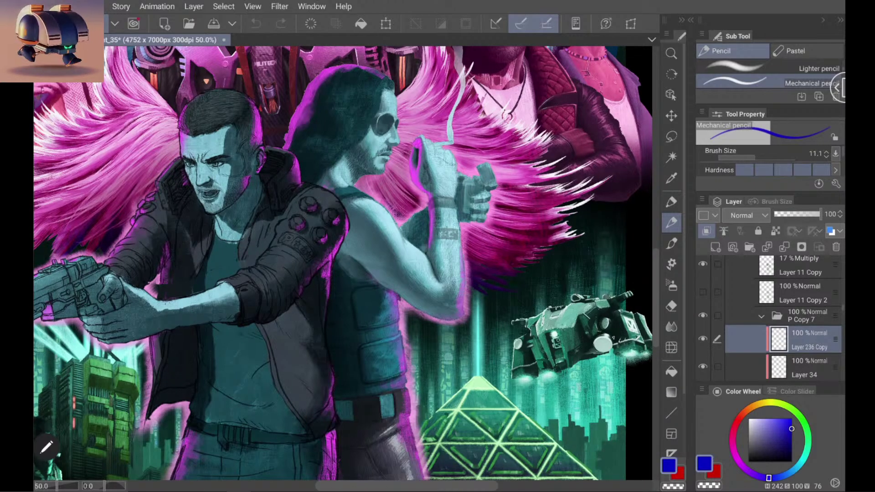
pyautogui.moveTo(343, 264); pyautogui.dragTo(368, 239)
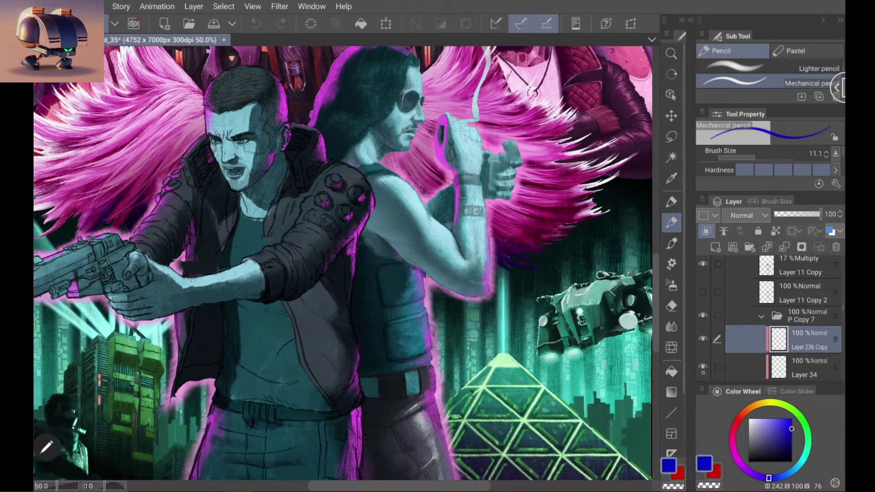
pyautogui.click(807, 360)
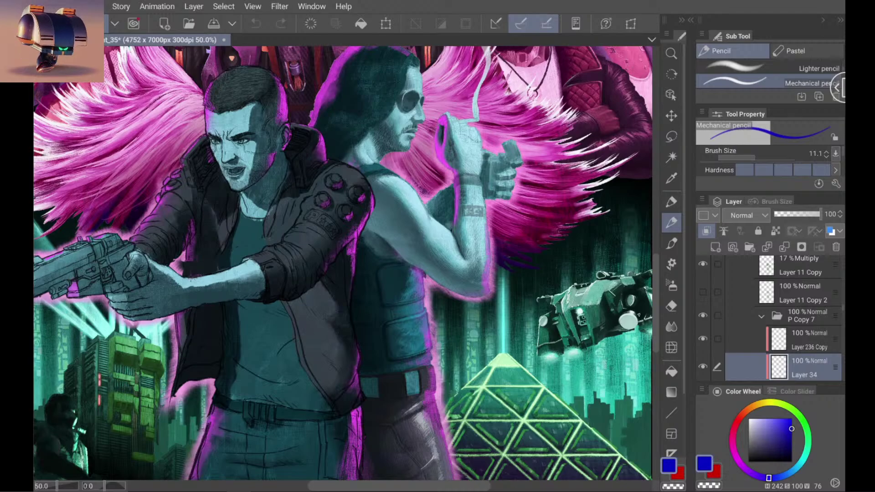
# Step: Find the Multiply shading layer Layer 11 Copy above folder P Copy 7 and set its opacity to 37%
pyautogui.scroll(5, 784, 319)
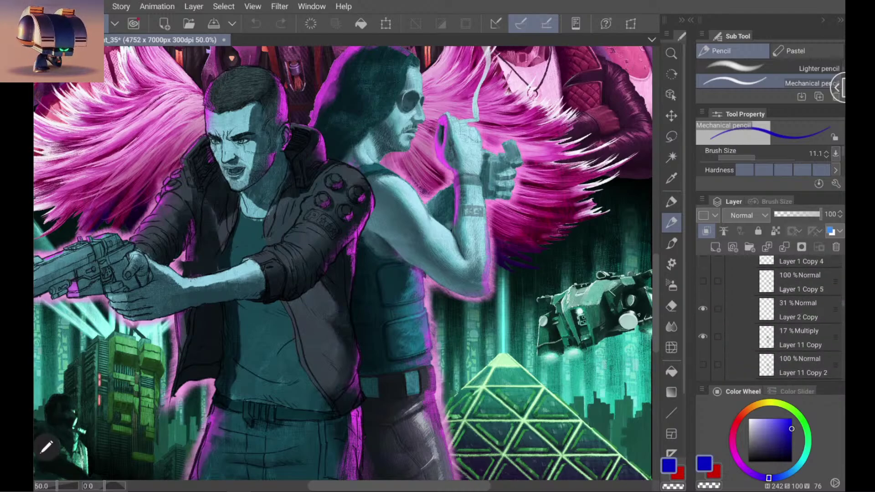
pyautogui.scroll(5, 785, 319)
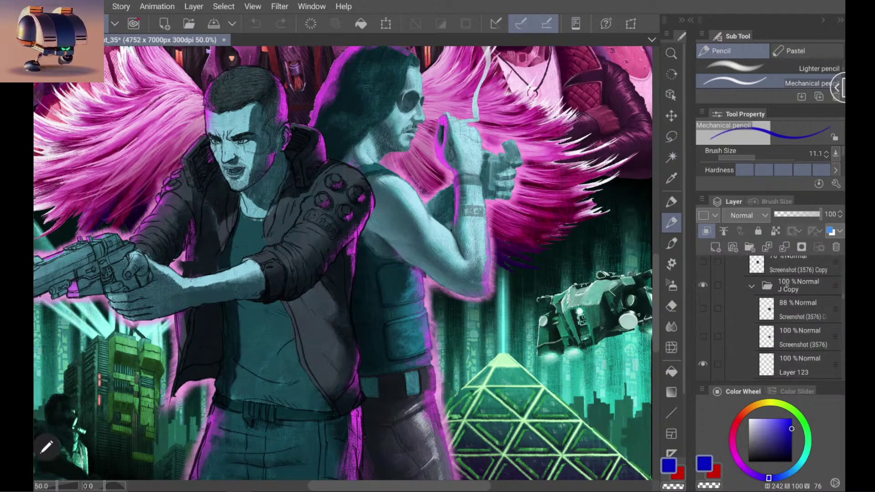
pyautogui.scroll(-5, 784, 319)
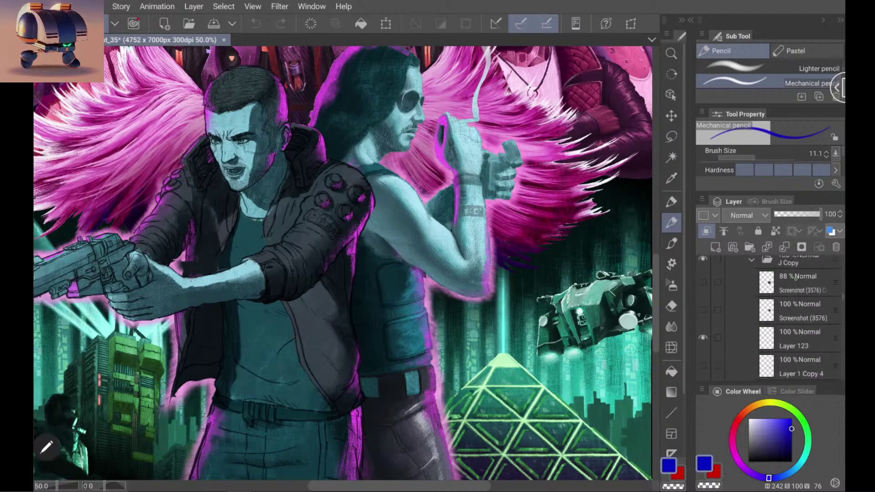
pyautogui.scroll(-5, 784, 320)
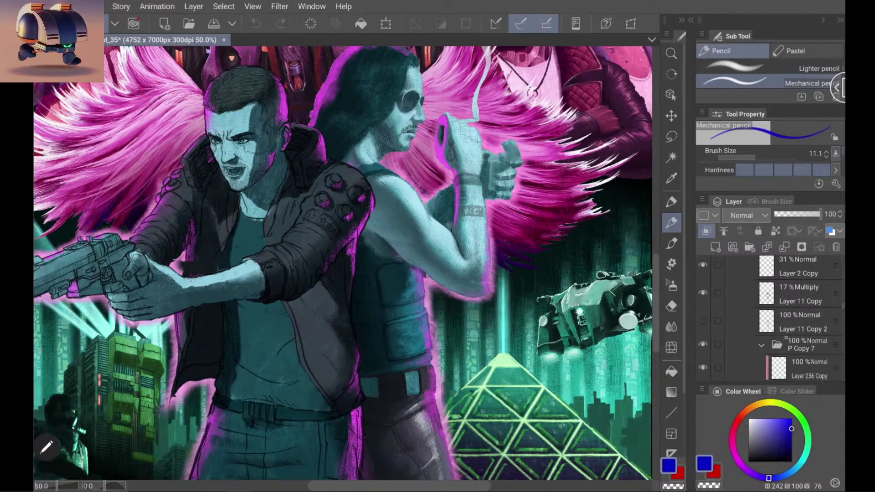
pyautogui.click(802, 280)
pyautogui.moveTo(782, 214); pyautogui.dragTo(793, 214)
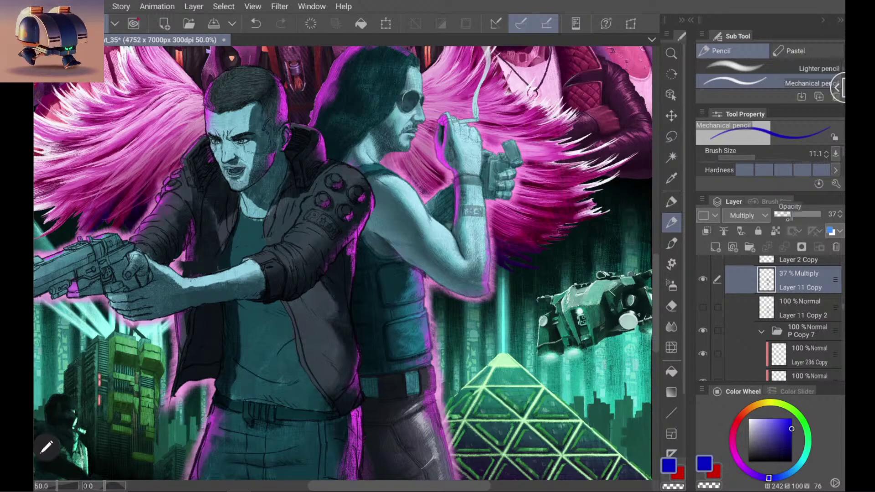
# Step: Review the layers inside folder P Copy 7, and check Layer 11 Copy's effect on the figures by hiding and showing it
pyautogui.scroll(-4, 797, 356)
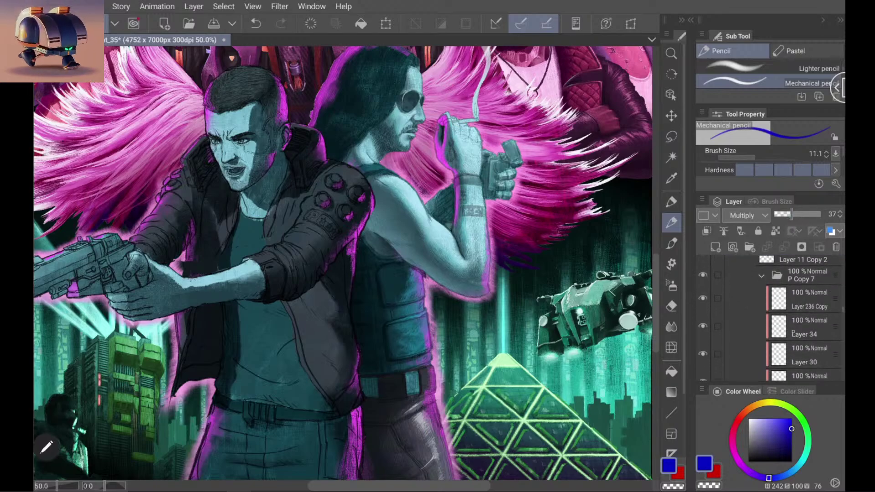
pyautogui.scroll(-1, 791, 348)
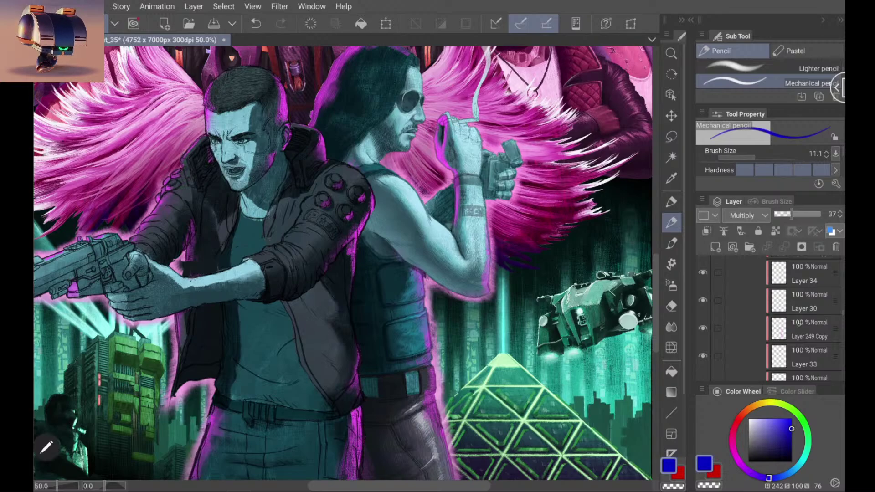
pyautogui.scroll(-1, 799, 324)
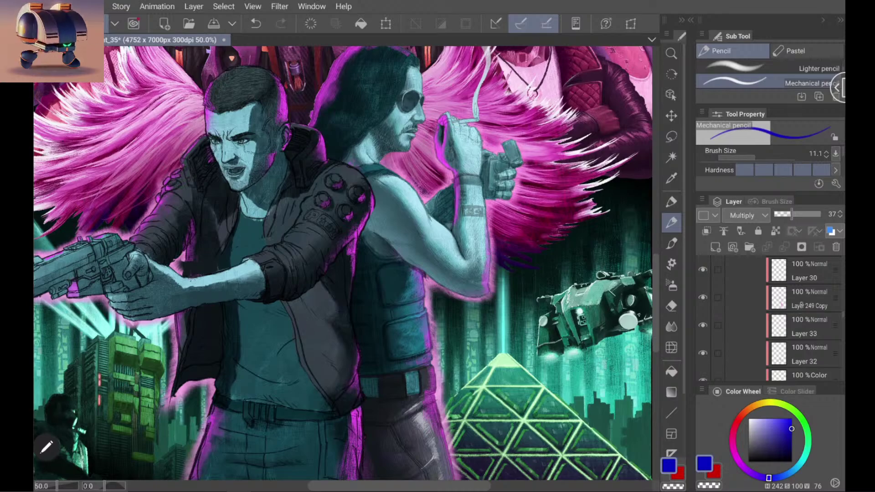
pyautogui.scroll(3, 771, 319)
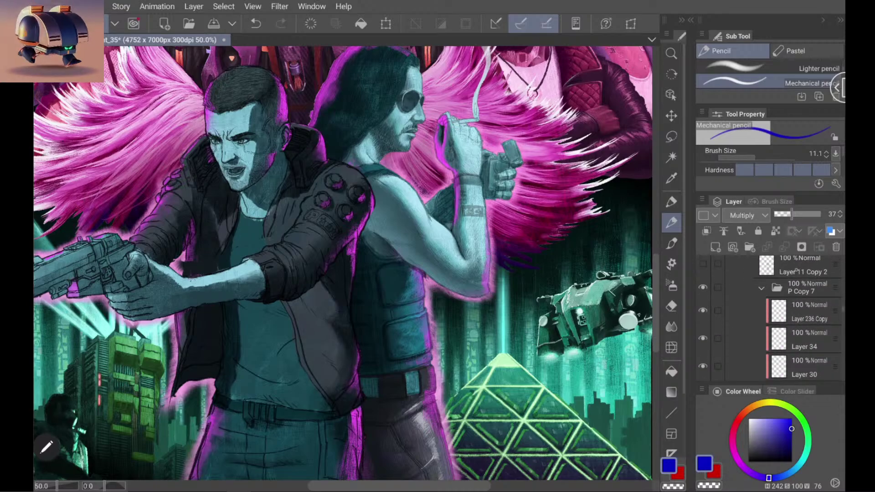
pyautogui.scroll(2, 771, 319)
pyautogui.click(704, 282)
pyautogui.click(704, 283)
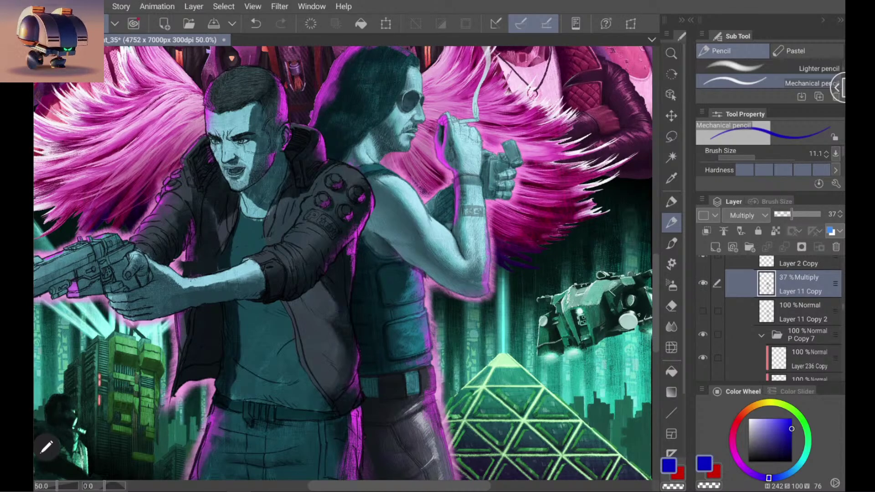
pyautogui.click(704, 282)
pyautogui.click(704, 282)
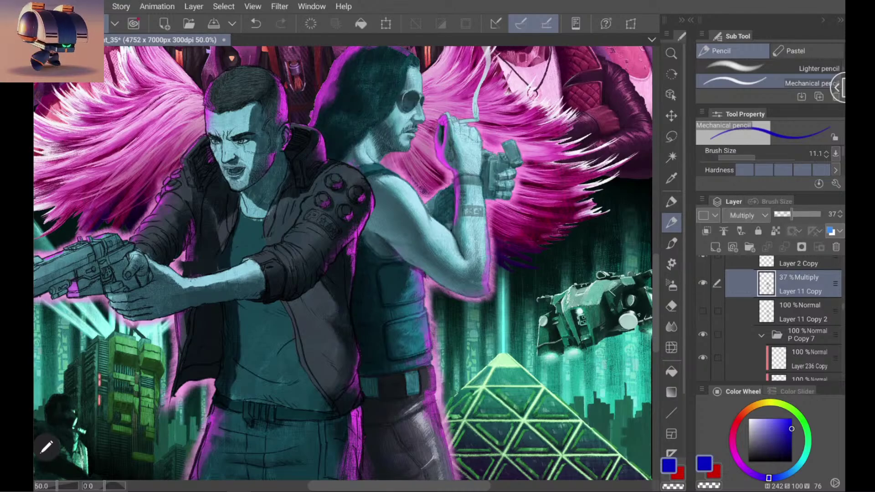
pyautogui.click(703, 282)
pyautogui.click(704, 283)
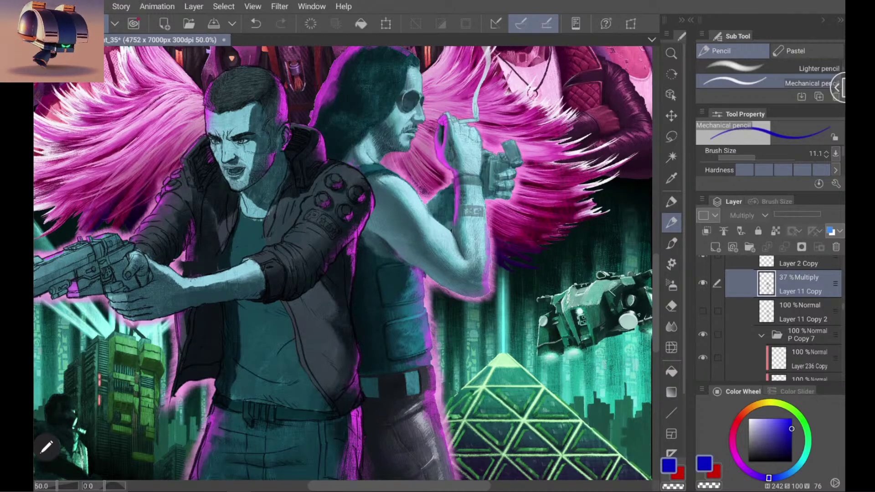
pyautogui.click(704, 283)
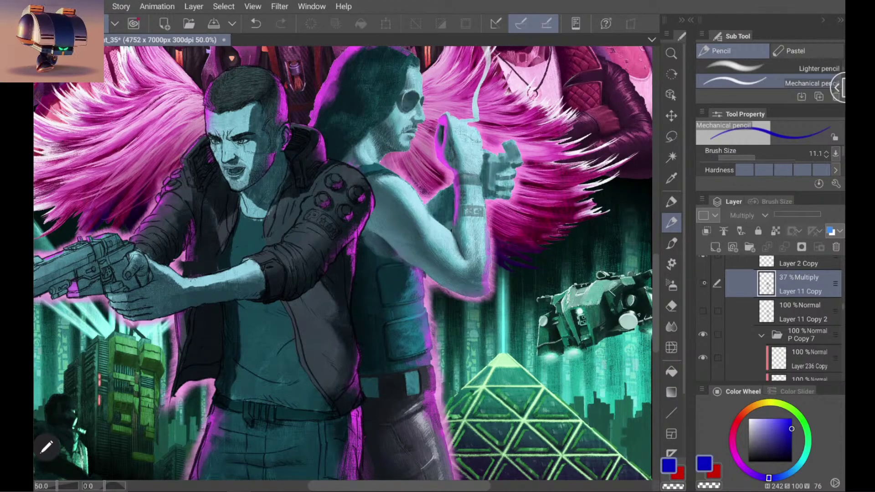
pyautogui.click(703, 283)
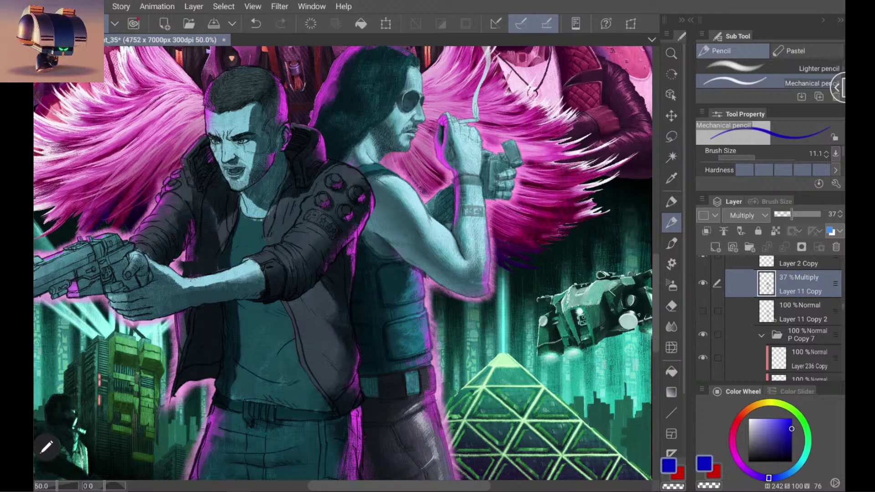
# Step: Make Layer 34 the active layer and bring the rear figure's vest and waist into close view
pyautogui.scroll(-2, 771, 319)
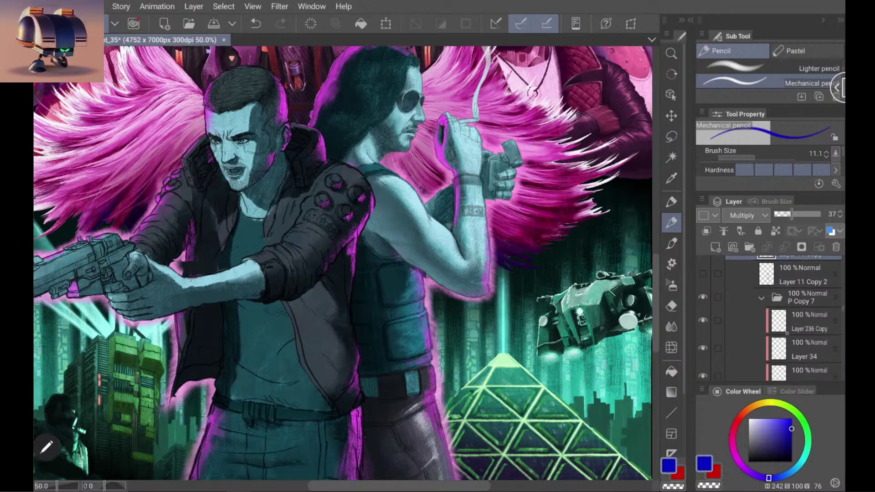
pyautogui.scroll(-1, 792, 329)
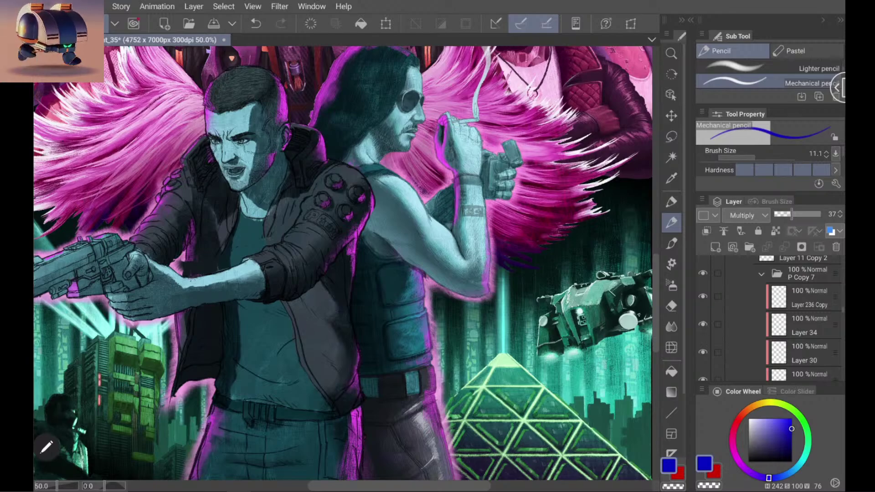
pyautogui.click(747, 333)
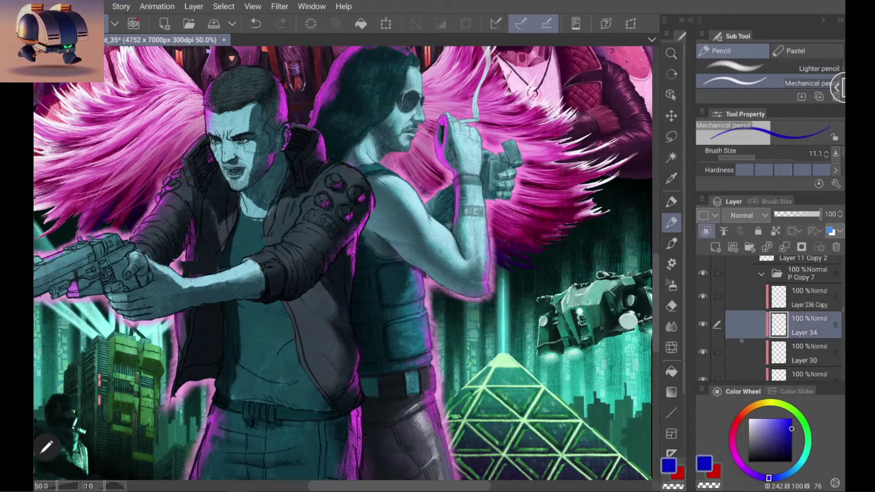
pyautogui.scroll(-1, 775, 319)
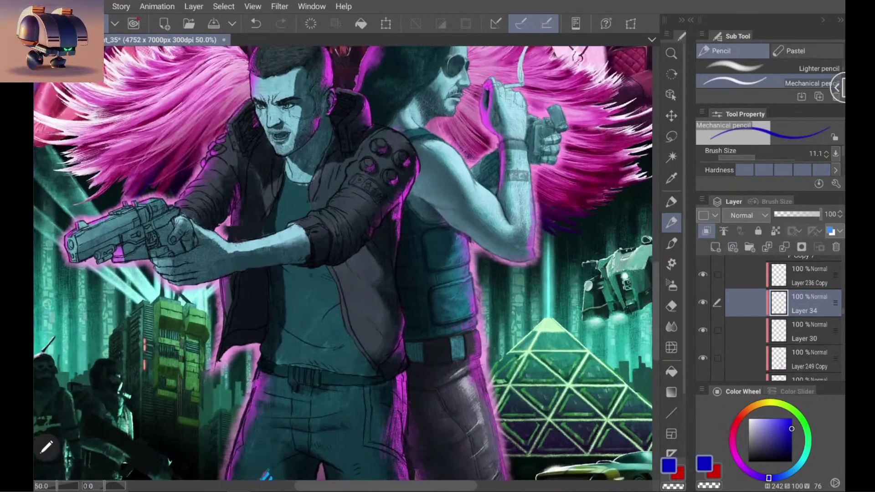
pyautogui.scroll(2, 343, 263)
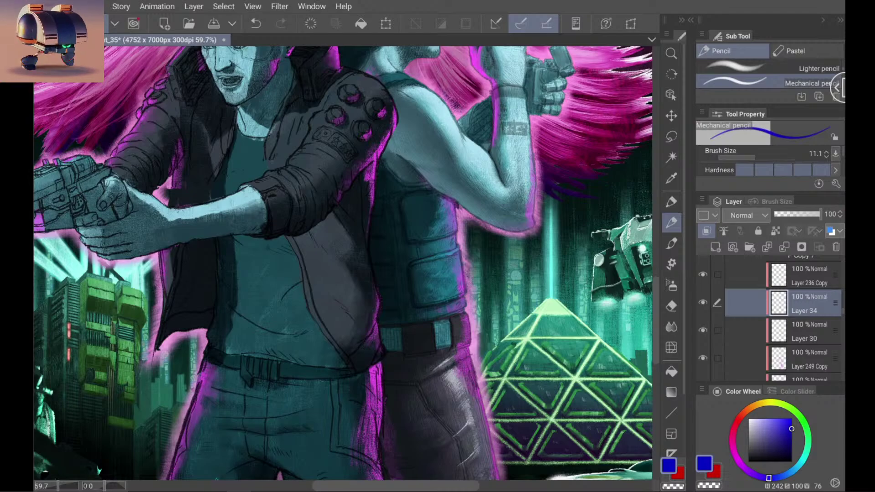
pyautogui.scroll(2, 401, 287)
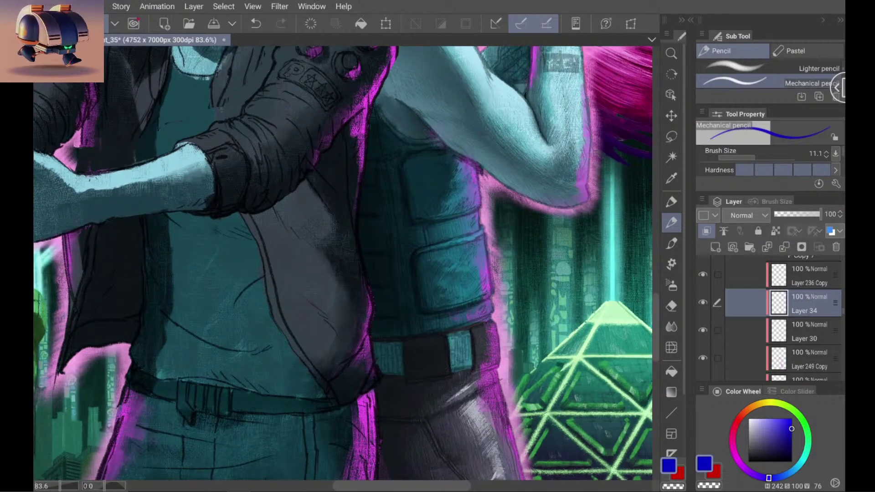
# Step: Switch to the Canvas Texture brush at size 15.9, try a stroke on the rear figure's vest and undo it
pyautogui.moveTo(779, 106)
pyautogui.mouseDown()
pyautogui.moveTo(779, 213)
pyautogui.moveTo(779, 204)
pyautogui.mouseUp()
pyautogui.click(775, 143)
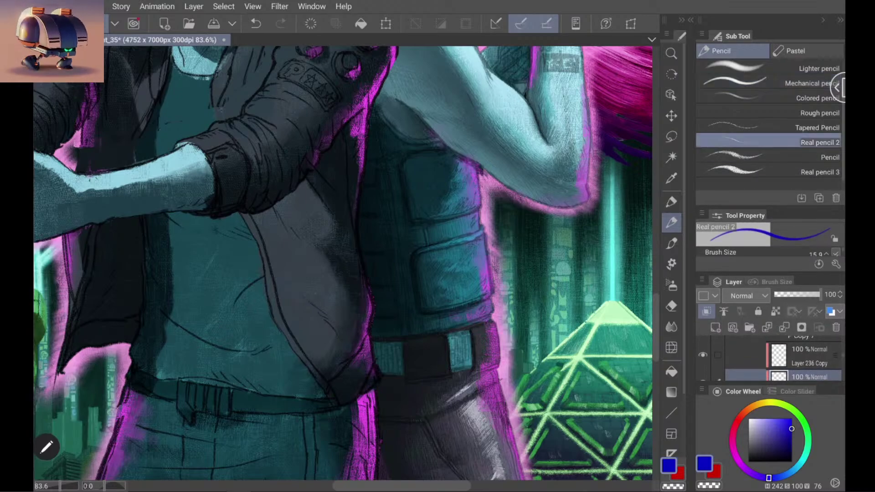
pyautogui.click(672, 243)
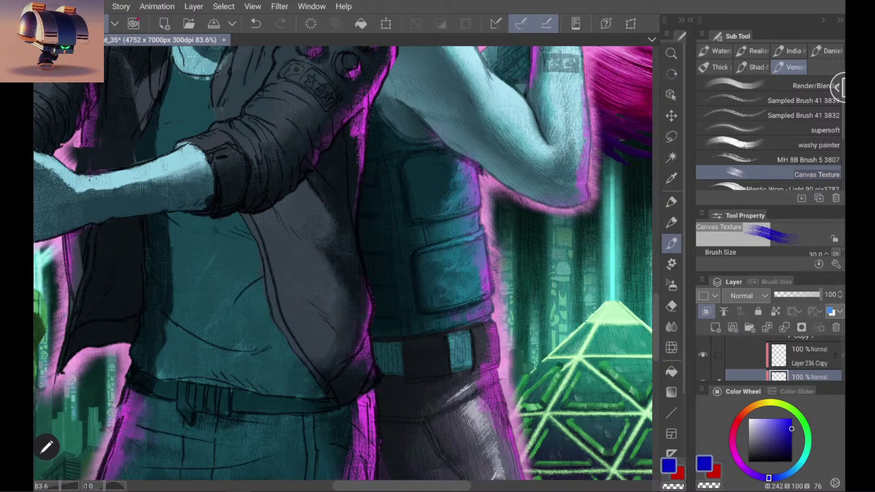
pyautogui.moveTo(781, 210); pyautogui.dragTo(782, 112)
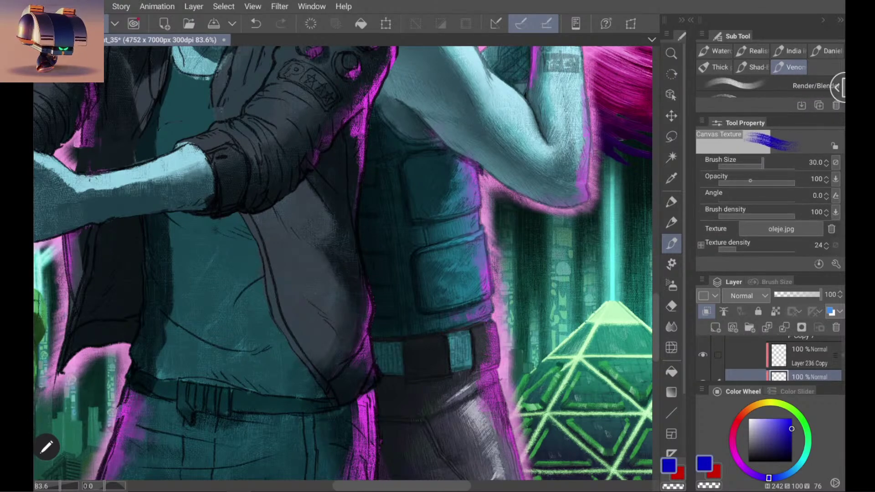
pyautogui.moveTo(762, 165); pyautogui.dragTo(758, 165)
pyautogui.press('[')
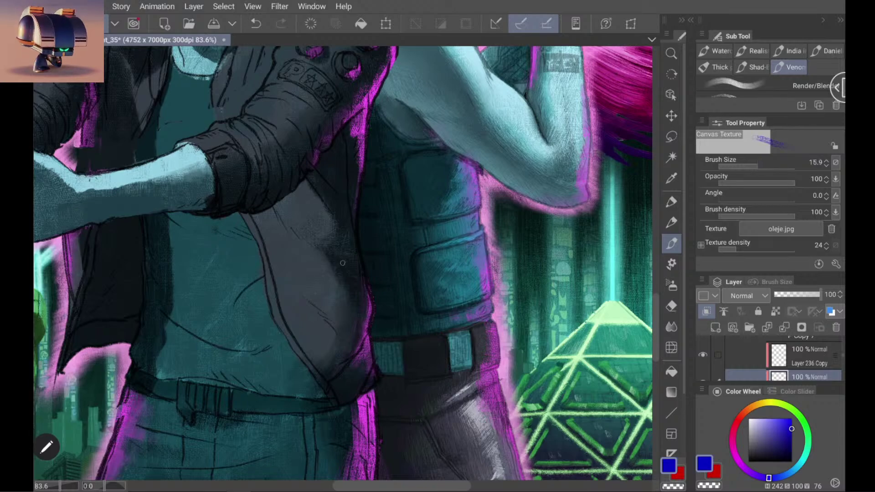
pyautogui.moveTo(374, 211); pyautogui.dragTo(385, 261)
pyautogui.hotkey('ctrl', 'z')
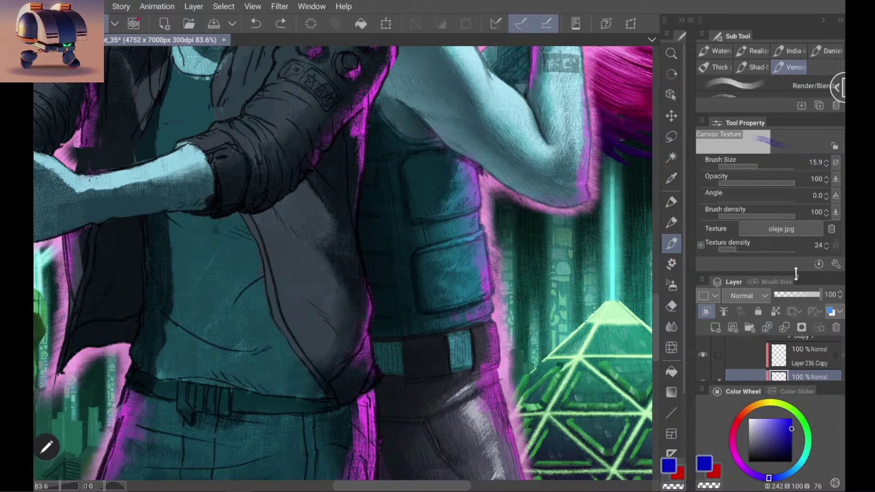
# Step: Sample the dark teal of the vest's upper pouch, try short strokes on the vest's shaded side and undo the last one
pyautogui.moveTo(805, 274); pyautogui.dragTo(805, 188)
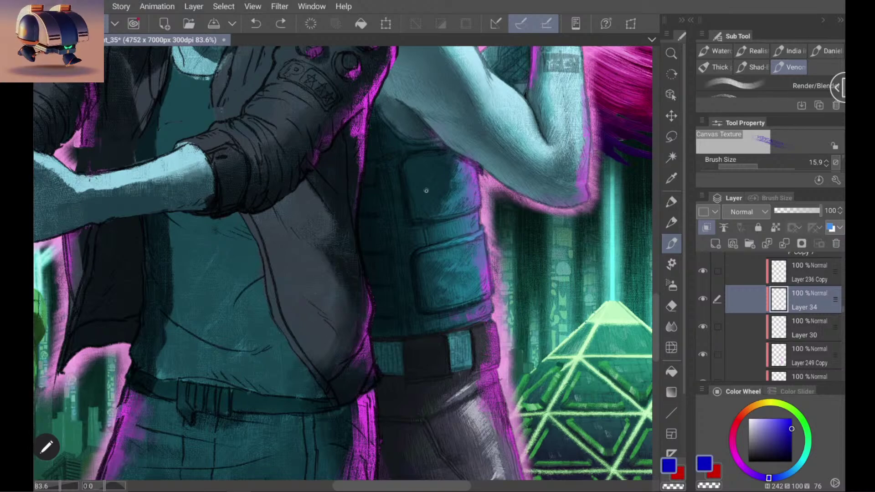
pyautogui.keyDown('alt'); pyautogui.click(417, 178); pyautogui.keyUp('alt')
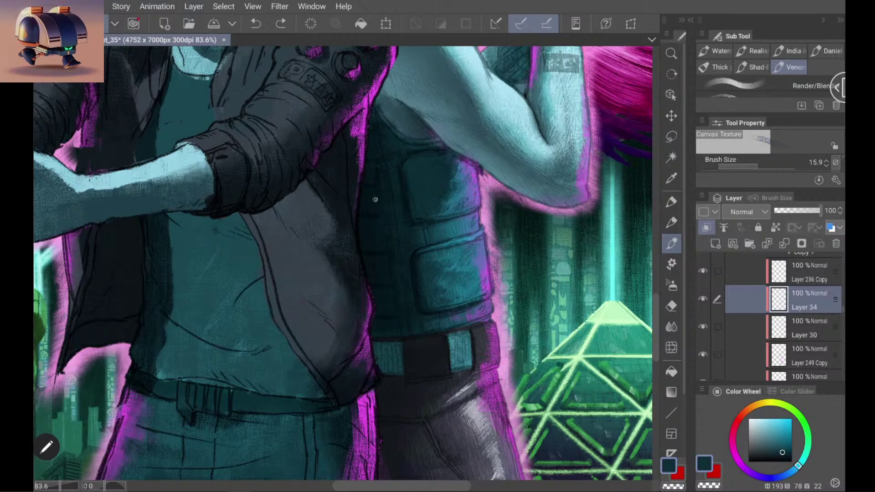
pyautogui.moveTo(377, 212); pyautogui.dragTo(378, 223)
pyautogui.moveTo(372, 192); pyautogui.dragTo(374, 215)
pyautogui.hotkey('ctrl', 'z')
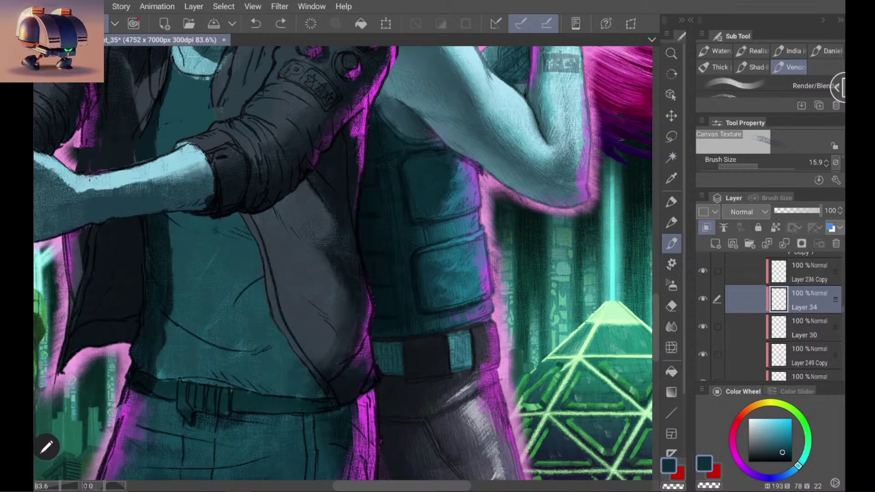
# Step: Lower the opacity of the Multiply layer Layer 11 Copy to 22% and make Layer 34 active again
pyautogui.scroll(5, 771, 317)
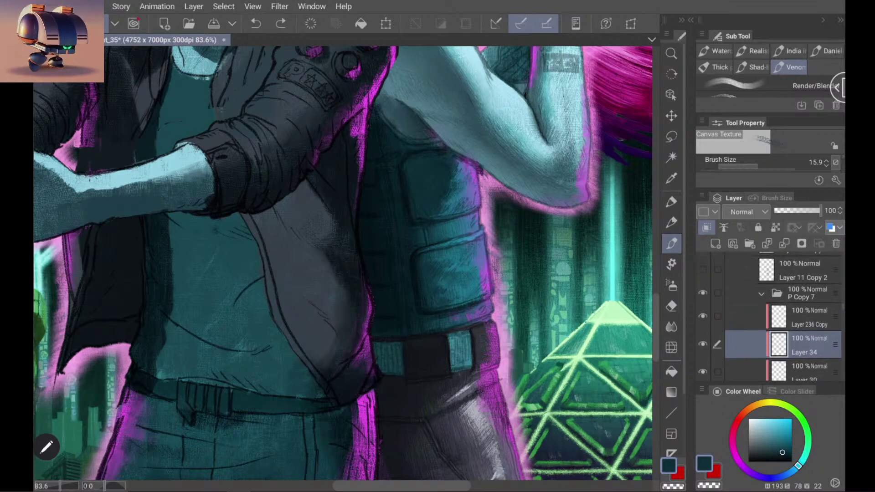
pyautogui.click(800, 295)
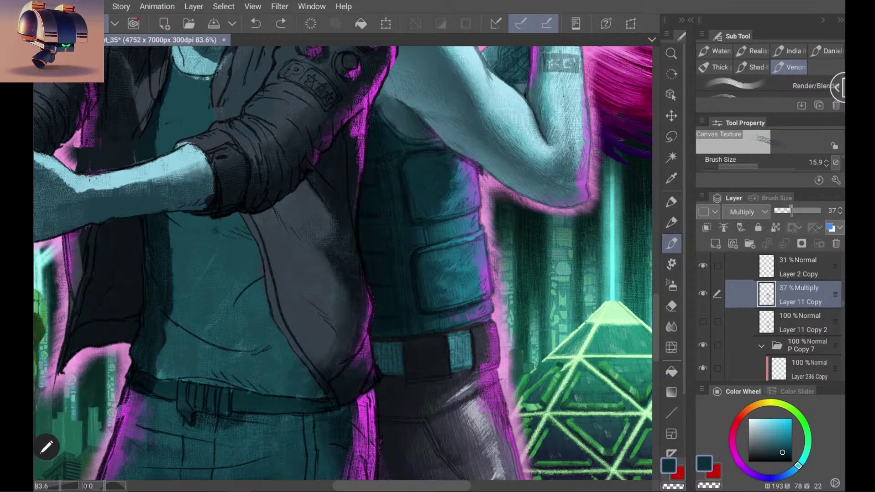
pyautogui.moveTo(792, 211); pyautogui.dragTo(781, 210)
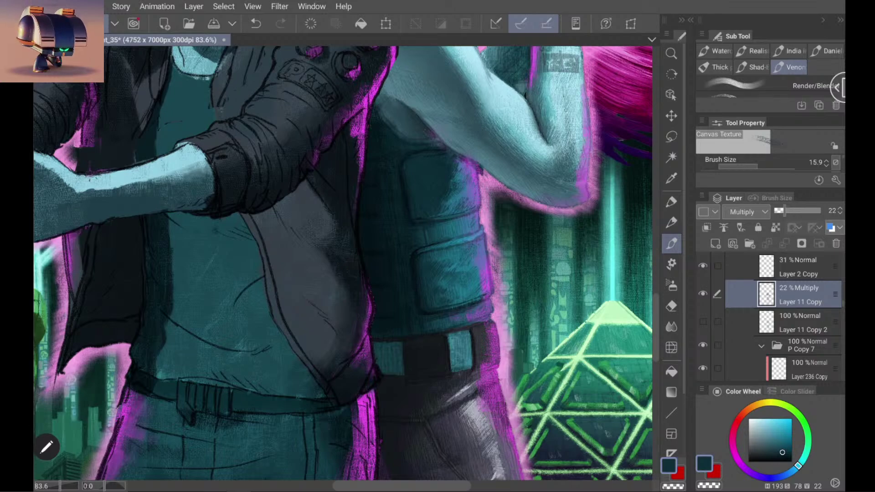
pyautogui.scroll(-3, 770, 316)
pyautogui.click(805, 331)
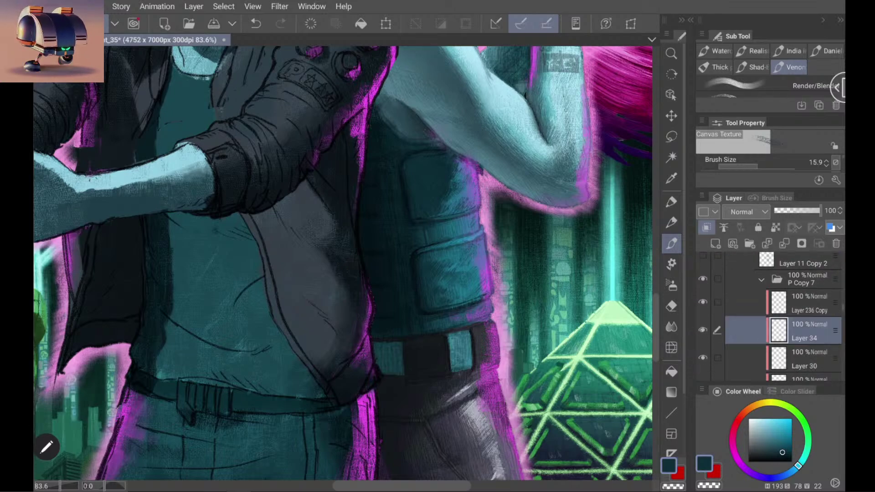
# Step: Check what Layer 34 and Layer 30 contribute to the figures by hiding and showing them
pyautogui.click(703, 330)
pyautogui.click(704, 358)
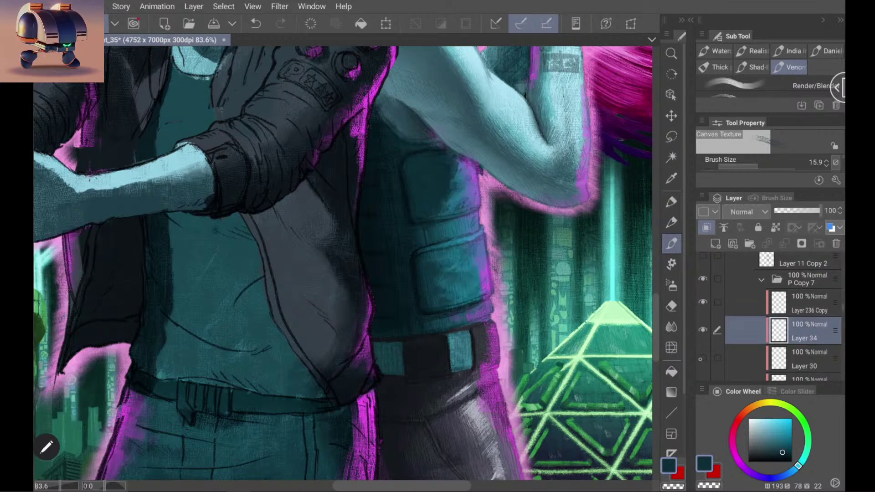
pyautogui.click(702, 358)
pyautogui.click(702, 359)
pyautogui.click(703, 359)
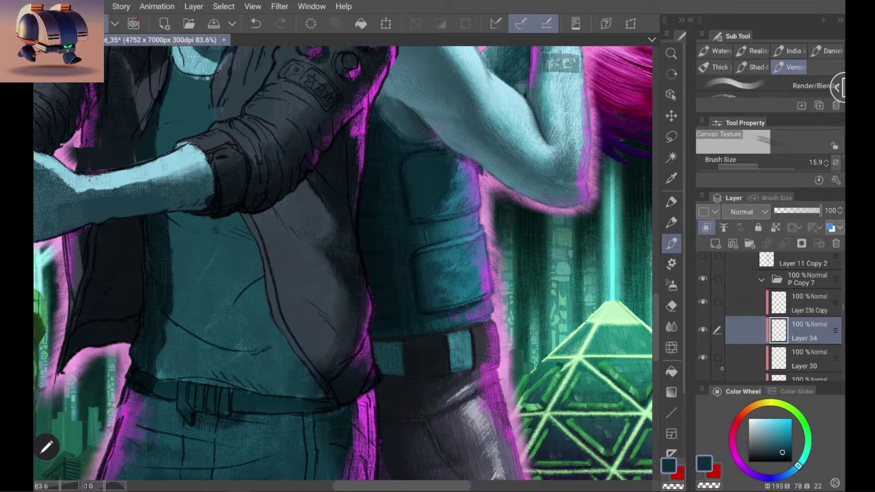
# Step: Check the contributions of Layer 249 Copy, Layer 33 and Layer 32 by hiding and showing each one
pyautogui.scroll(-2, 775, 314)
pyautogui.click(704, 335)
pyautogui.click(703, 336)
pyautogui.scroll(-1, 795, 352)
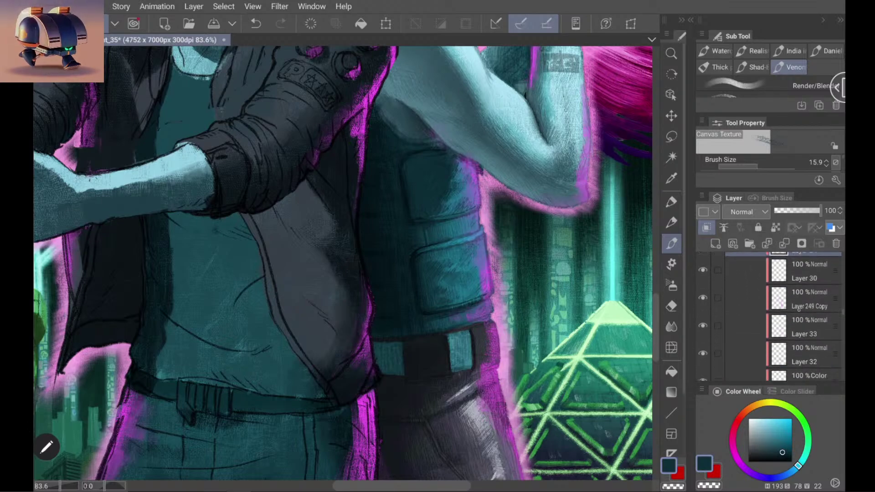
pyautogui.click(705, 327)
pyautogui.click(704, 326)
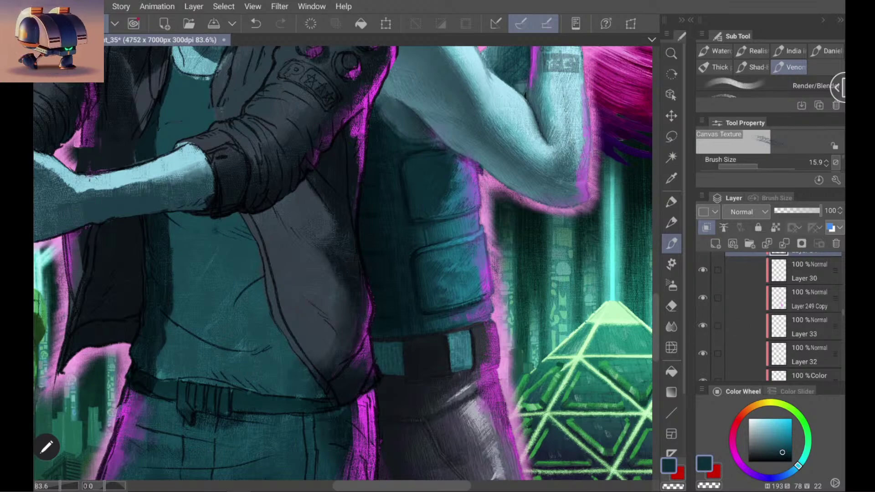
pyautogui.click(704, 354)
pyautogui.click(705, 354)
# Step: Compare the figures with Layer 236 Copy, Layer 249 Copy and Layer 34 each hidden and shown
pyautogui.scroll(3, 792, 279)
pyautogui.click(703, 297)
pyautogui.click(703, 298)
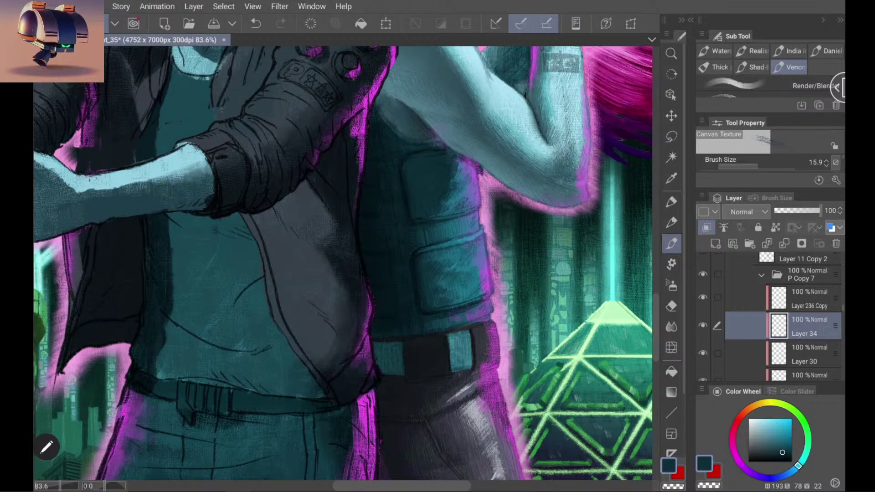
pyautogui.scroll(-2, 721, 323)
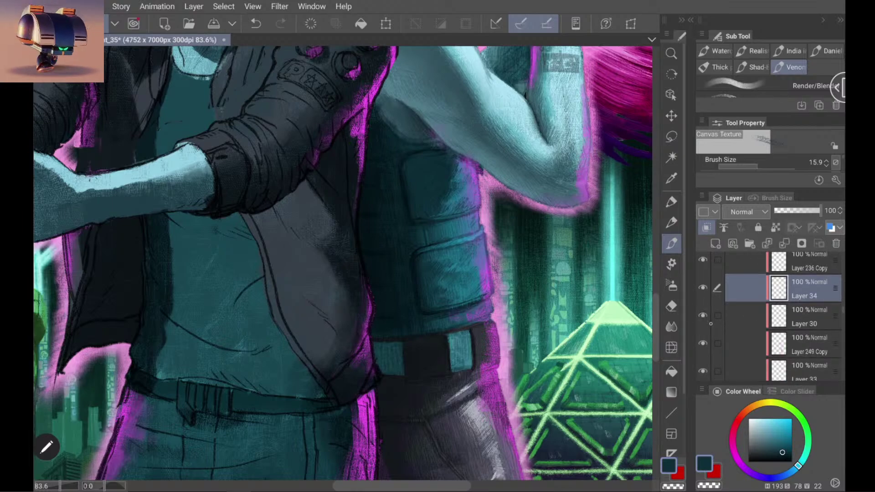
pyautogui.click(703, 342)
pyautogui.click(705, 341)
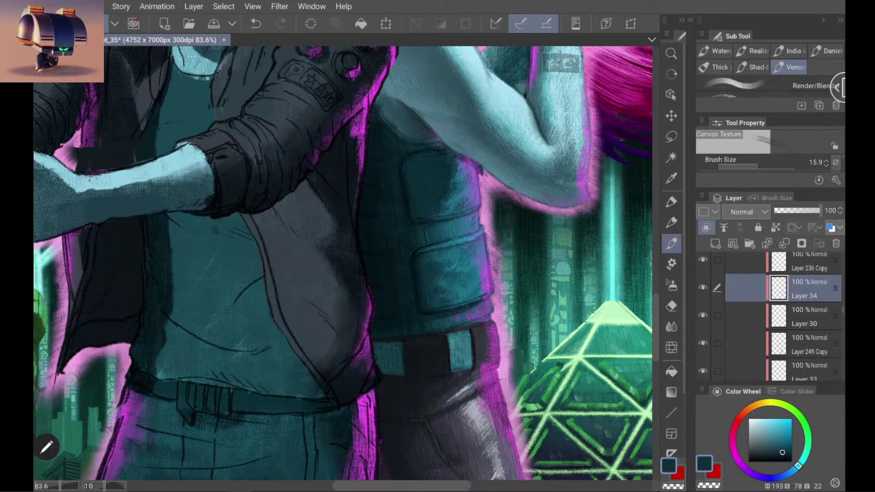
pyautogui.click(704, 287)
pyautogui.click(703, 288)
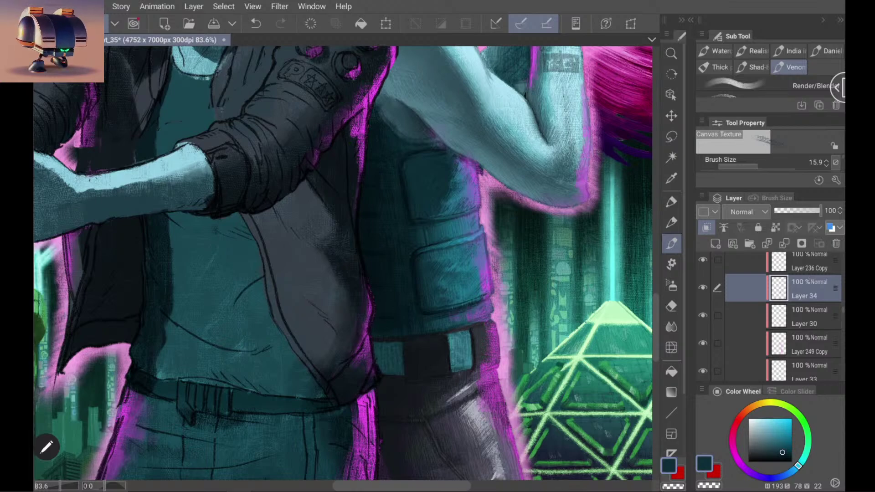
# Step: Paint dark teal vertical seam detail along the shaded inner side of the rear figure's vest on Layer 34, comparing it with the last stroke undone
pyautogui.scroll(2, 771, 317)
pyautogui.scroll(2, 361, 186)
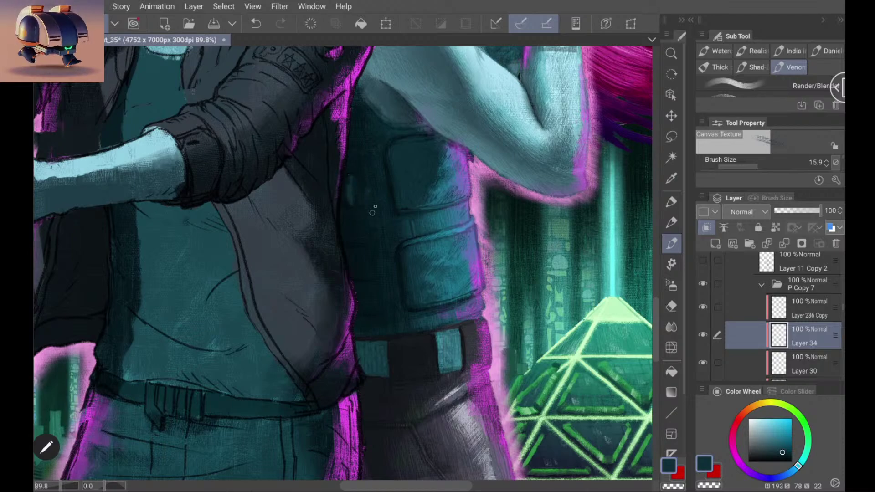
pyautogui.hotkey('ctrl', 'z')
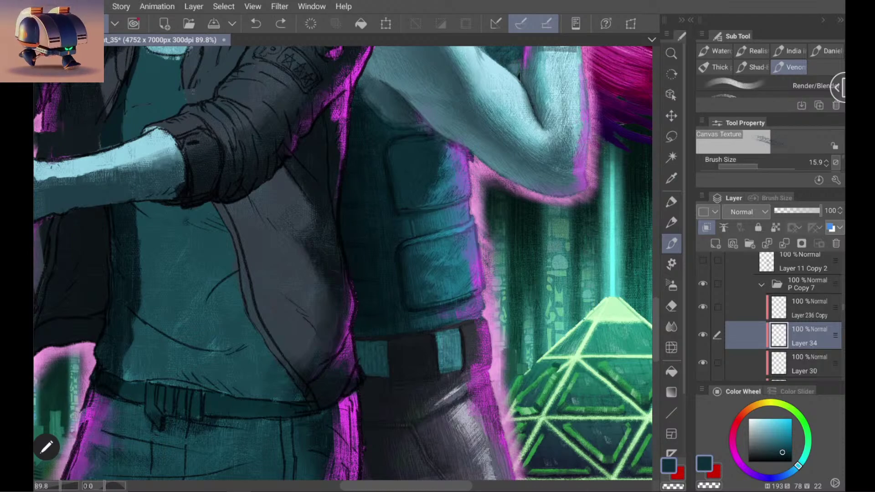
pyautogui.moveTo(356, 179); pyautogui.dragTo(363, 210)
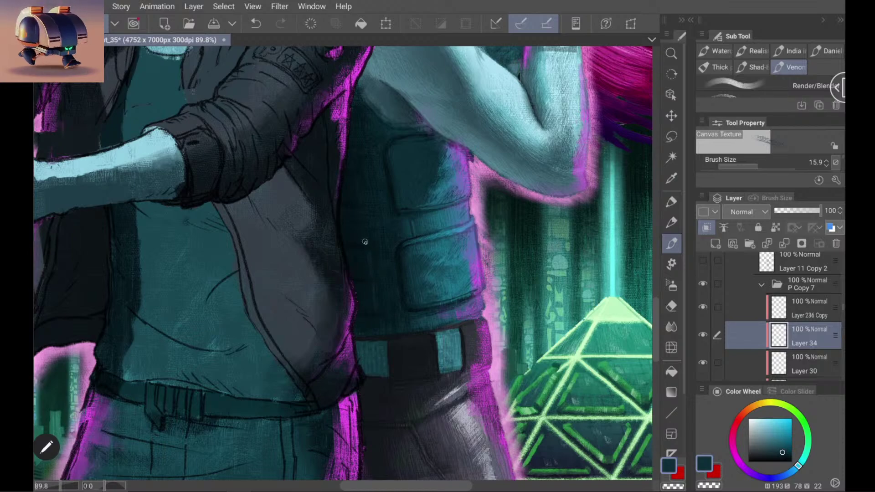
pyautogui.hotkey('ctrl', 'z')
pyautogui.hotkey('ctrl', 'y')
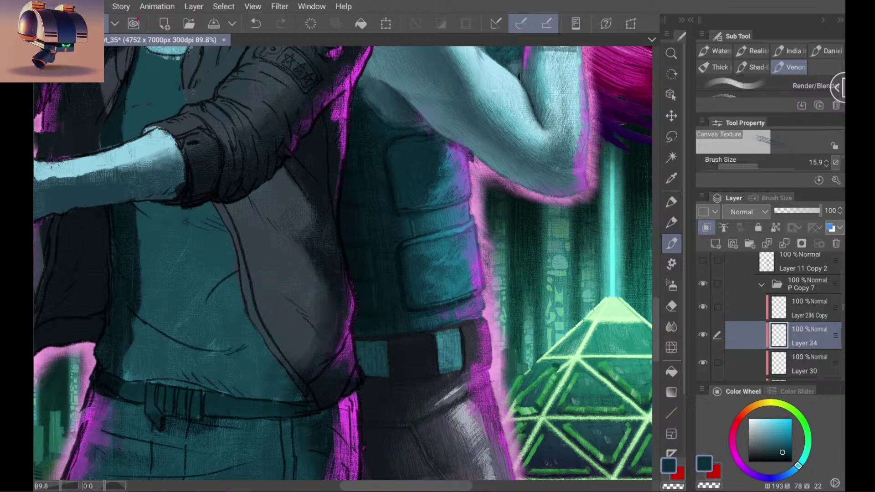
# Step: Sample the near-black teal from the vest's shaded edge beside the jacket and refine the shadow detail there
pyautogui.scroll(1, 396, 287)
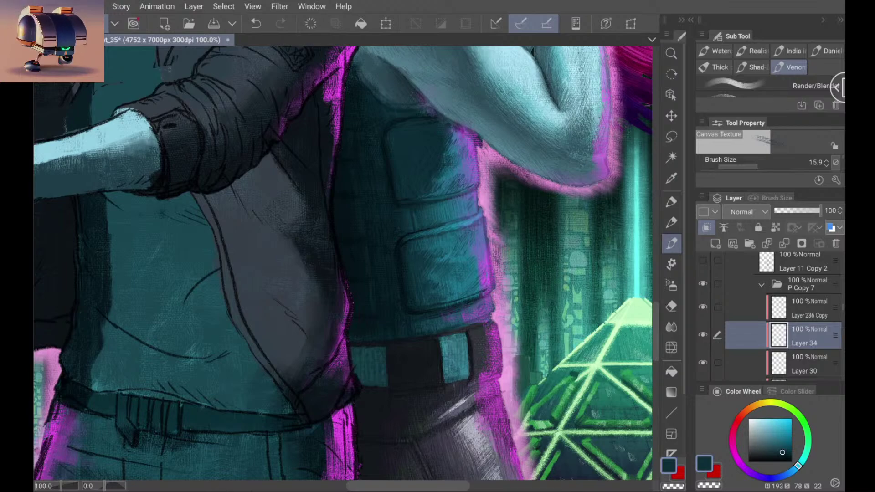
pyautogui.scroll(2, 374, 273)
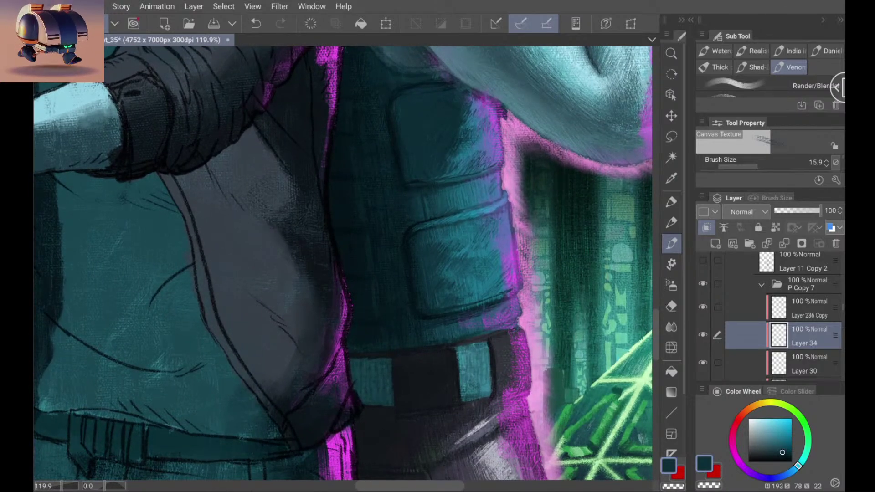
pyautogui.keyDown('alt'); pyautogui.click(341, 189); pyautogui.keyUp('alt')
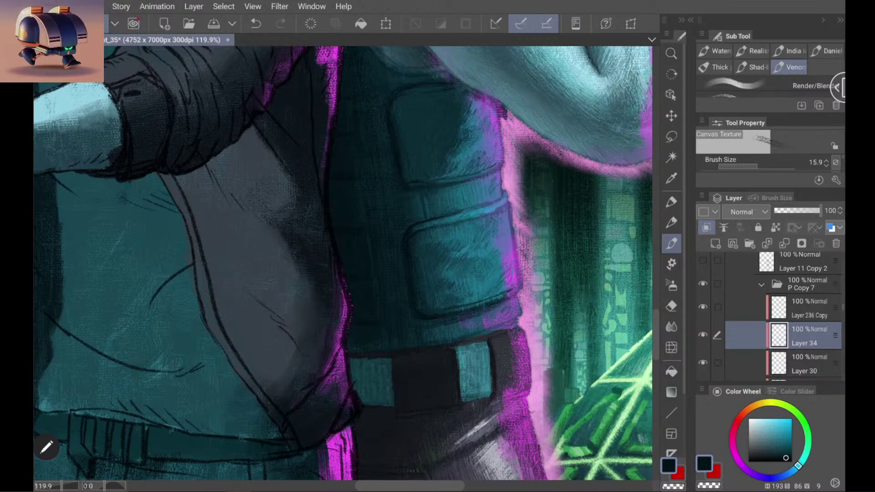
# Step: Sample the mid teal between the two vest pouches and paint a thin highlight down the vertical seam beside the lower pouch, redoing unsatisfactory strokes
pyautogui.keyDown('alt'); pyautogui.click(446, 194); pyautogui.keyUp('alt')
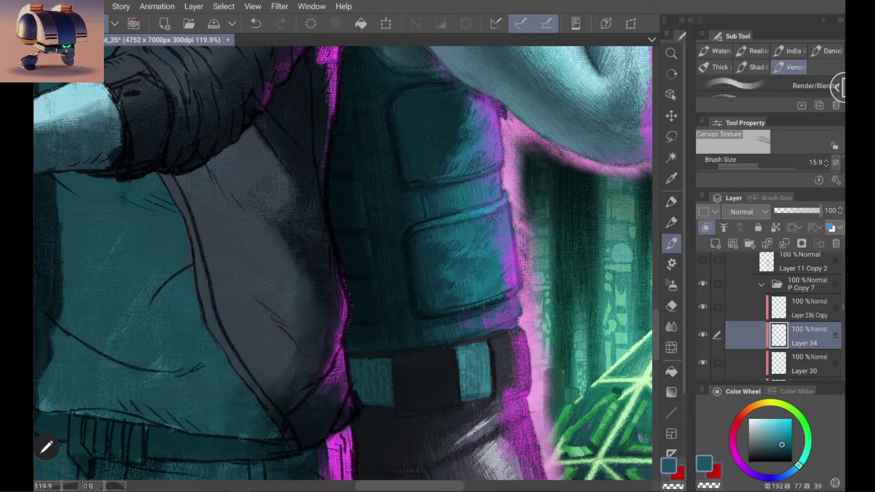
pyautogui.scroll(-4, 342, 263)
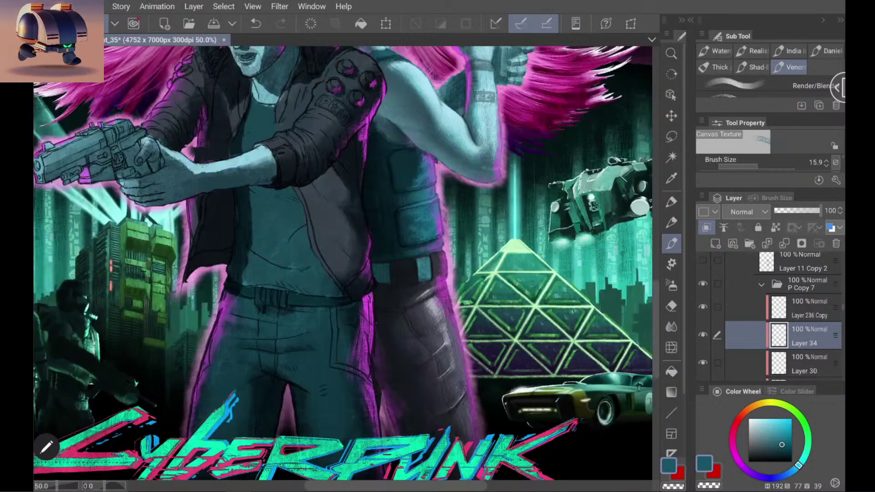
pyautogui.scroll(5, 378, 214)
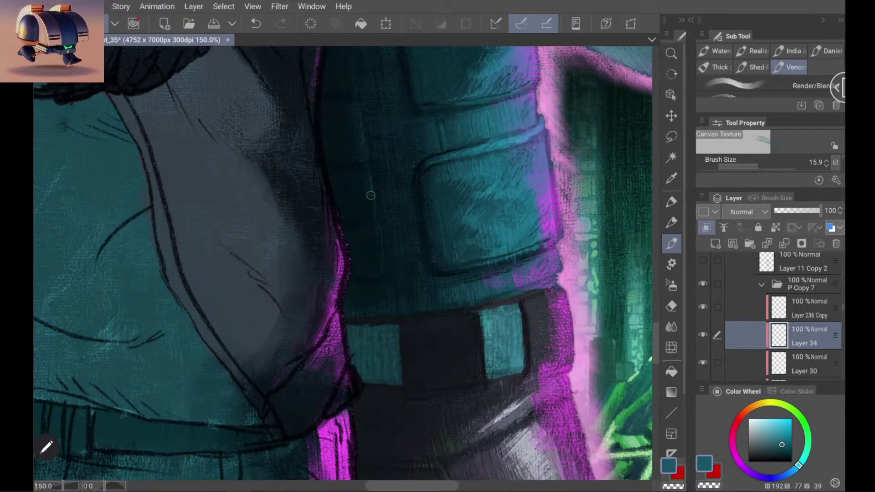
pyautogui.hotkey('ctrl', 'z')
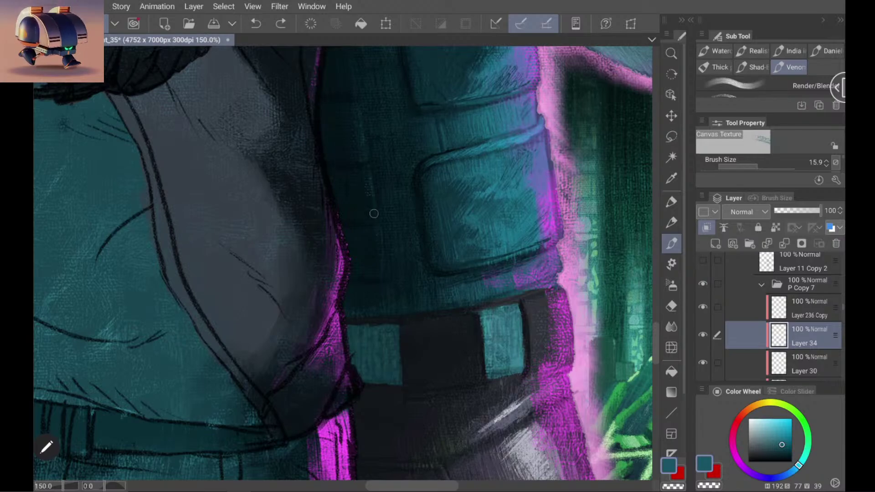
pyautogui.moveTo(371, 195); pyautogui.dragTo(374, 242)
pyautogui.hotkey('ctrl', 'z')
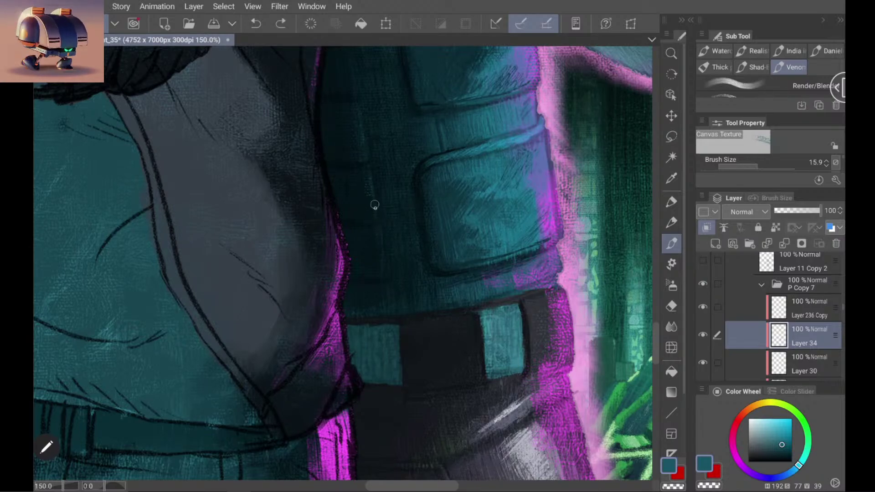
pyautogui.moveTo(371, 197); pyautogui.dragTo(373, 222)
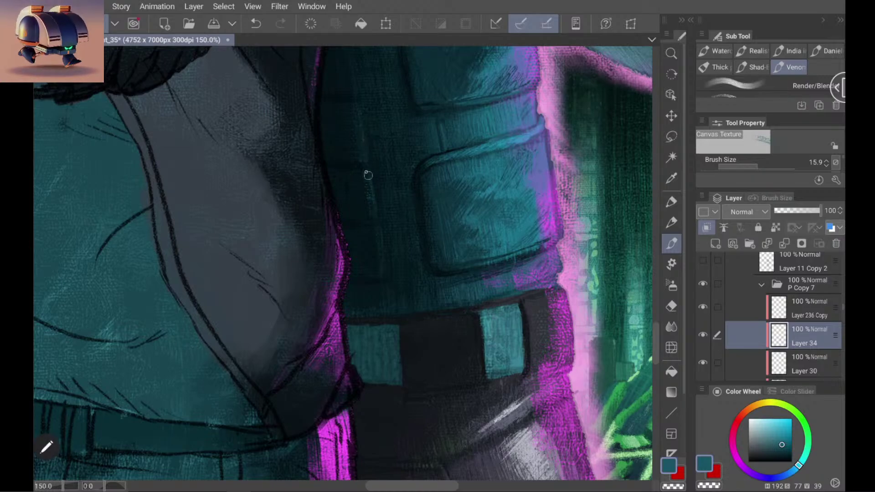
# Step: Extend the seam detail up the vest's inner side and sample its near-black teal to darken the area beside the jacket
pyautogui.scroll(3, 347, 150)
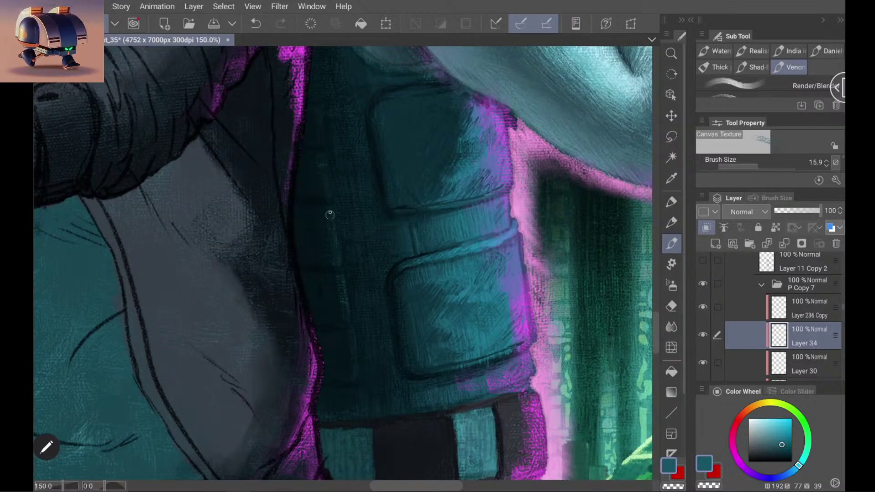
pyautogui.scroll(3, 342, 263)
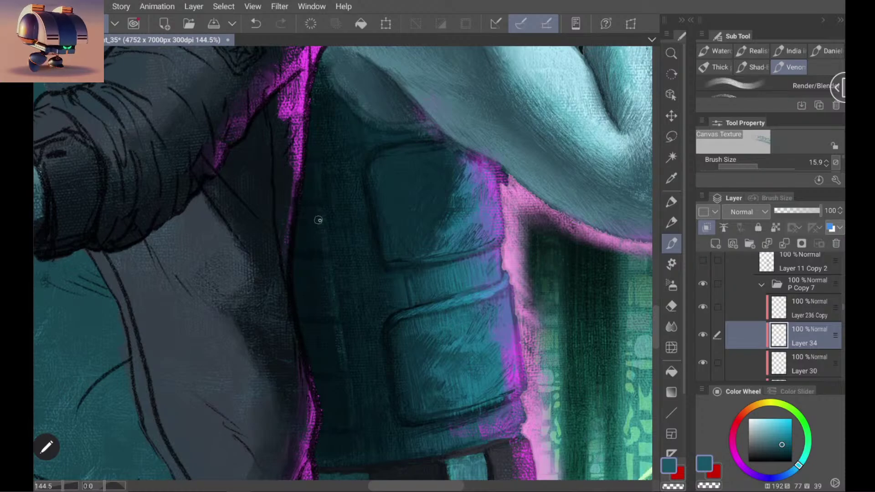
pyautogui.keyDown('alt'); pyautogui.click(303, 279); pyautogui.keyUp('alt')
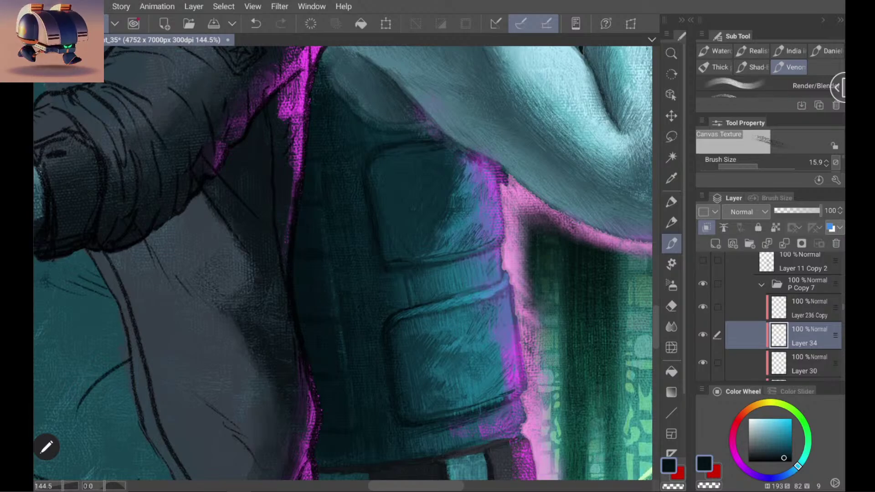
# Step: Brighten the seam beside the lower pouch with teal sampled from that pouch, and soften it with near-black teal sampled next to the seam
pyautogui.scroll(-5, 342, 263)
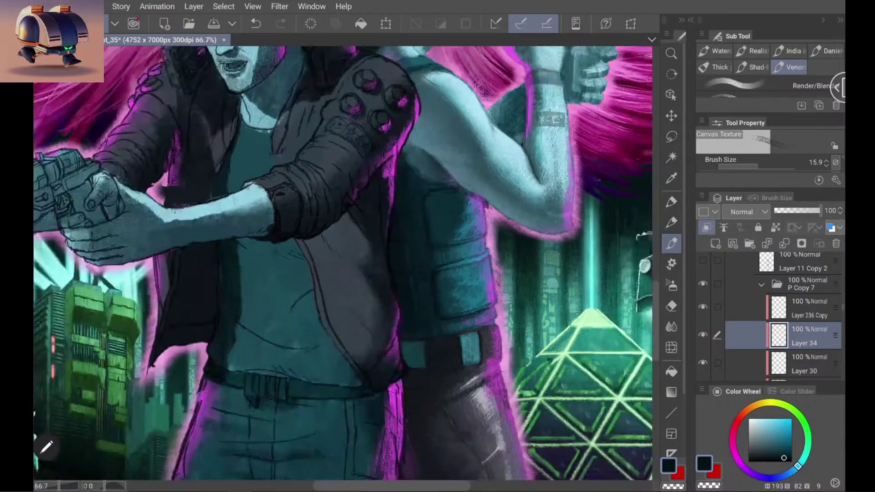
pyautogui.scroll(6, 438, 274)
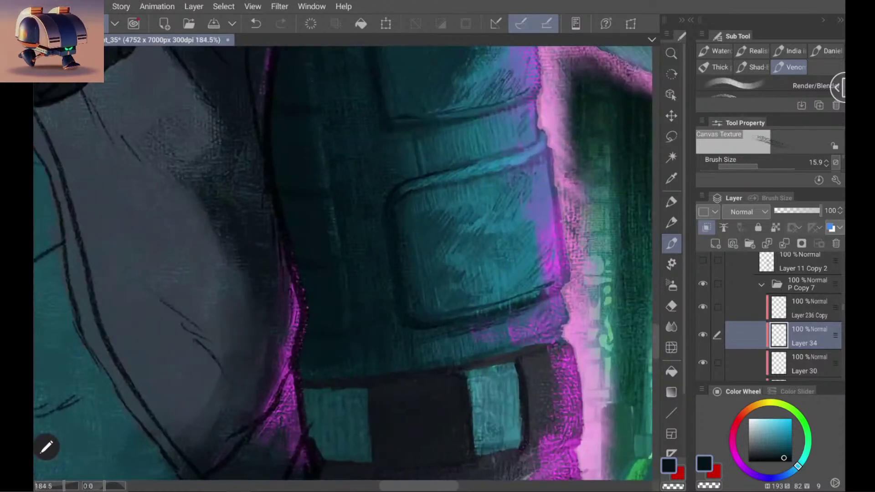
pyautogui.keyDown('alt'); pyautogui.click(481, 186); pyautogui.keyUp('alt')
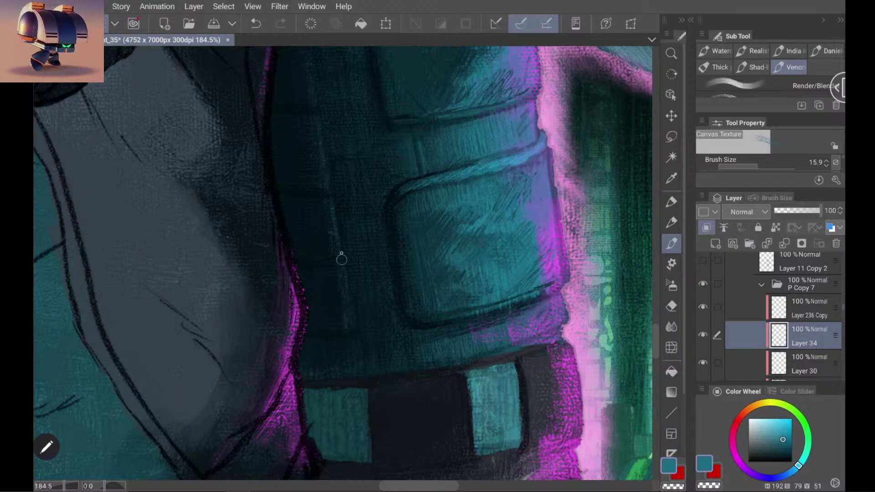
pyautogui.keyDown('alt'); pyautogui.click(338, 294); pyautogui.keyUp('alt')
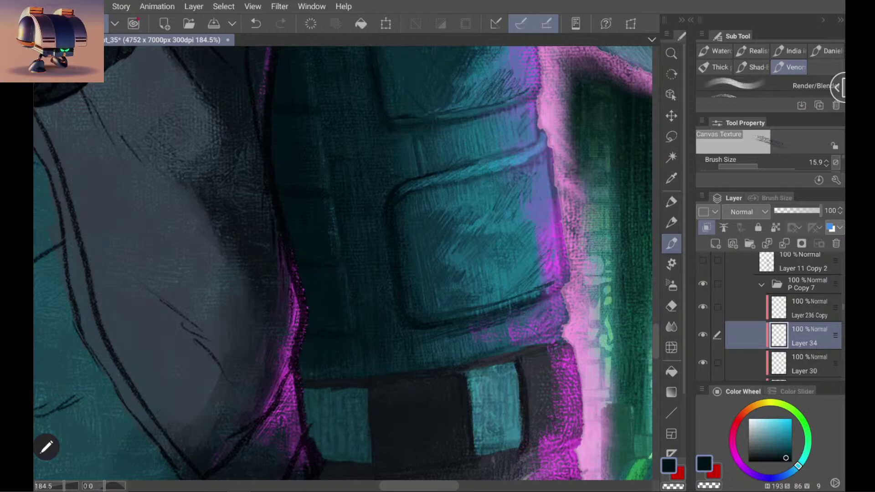
# Step: Examine the retouched vest against the two foreground figures and the whole poster at several zoom levels
pyautogui.scroll(-5, 354, 319)
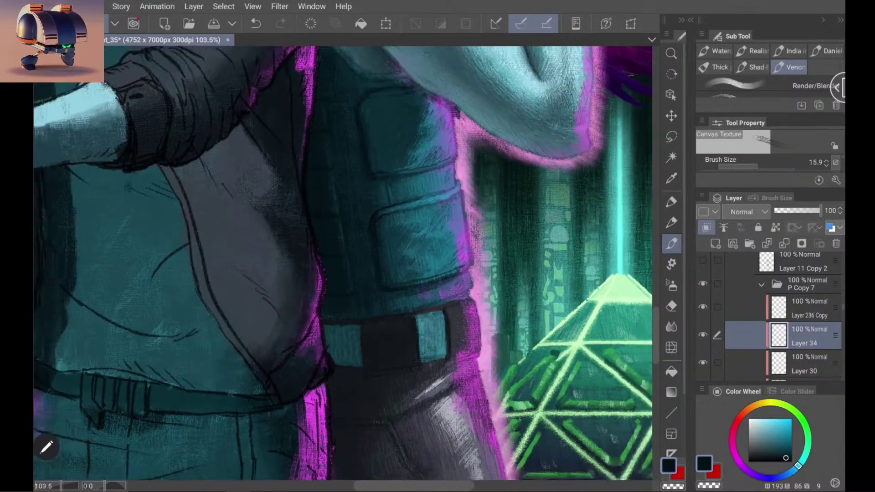
pyautogui.scroll(-1, 320, 392)
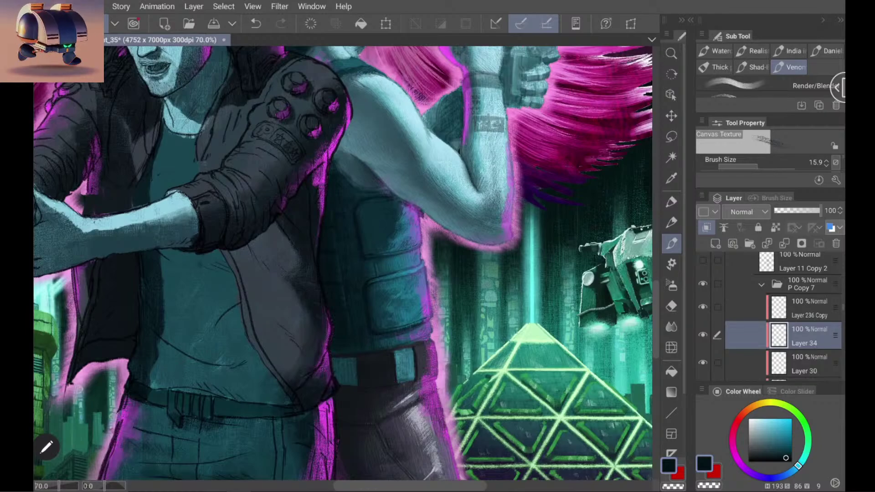
pyautogui.scroll(2, 376, 206)
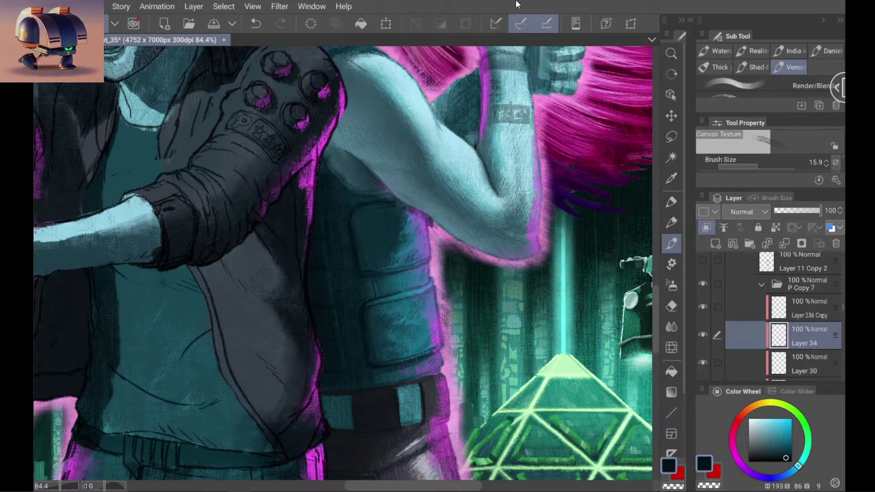
pyautogui.moveTo(439, 491); pyautogui.dragTo(440, 447)
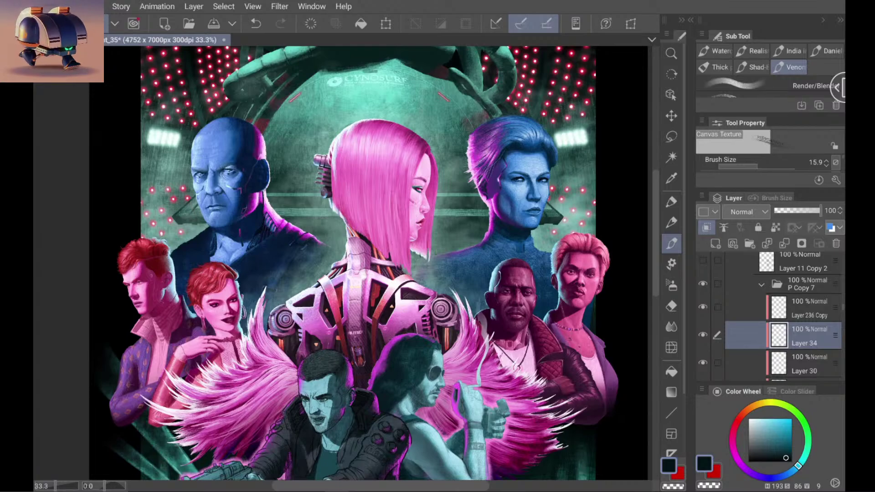
pyautogui.scroll(-4, 347, 262)
pyautogui.scroll(2, 347, 263)
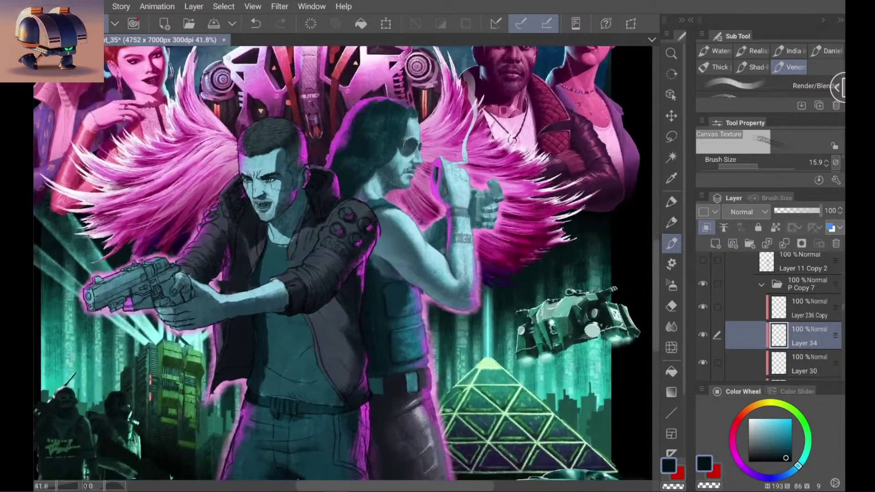
pyautogui.scroll(1, 347, 263)
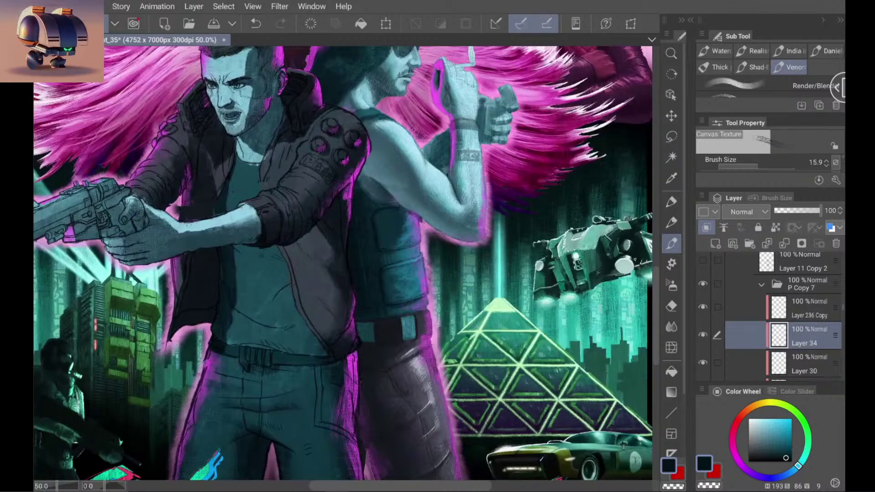
pyautogui.scroll(2, 365, 314)
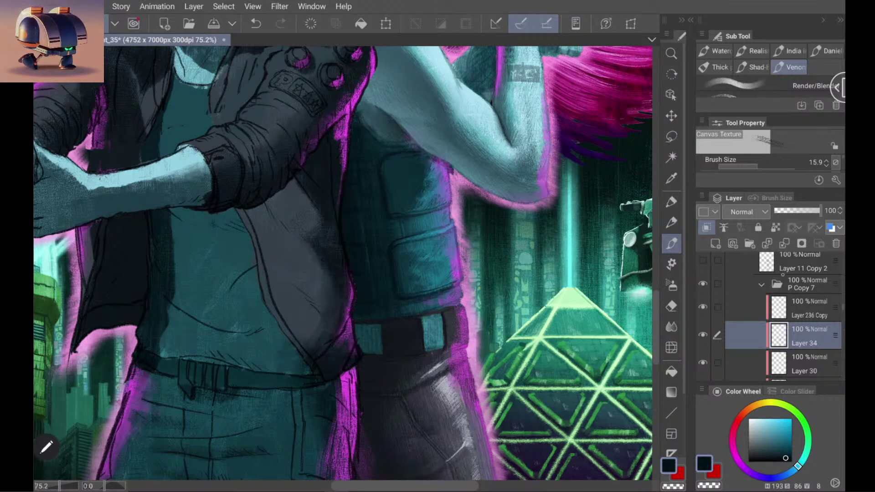
# Step: Check what the Multiply layer Layer 11 Copy contributes to the vest by hiding and showing it
pyautogui.scroll(3, 750, 332)
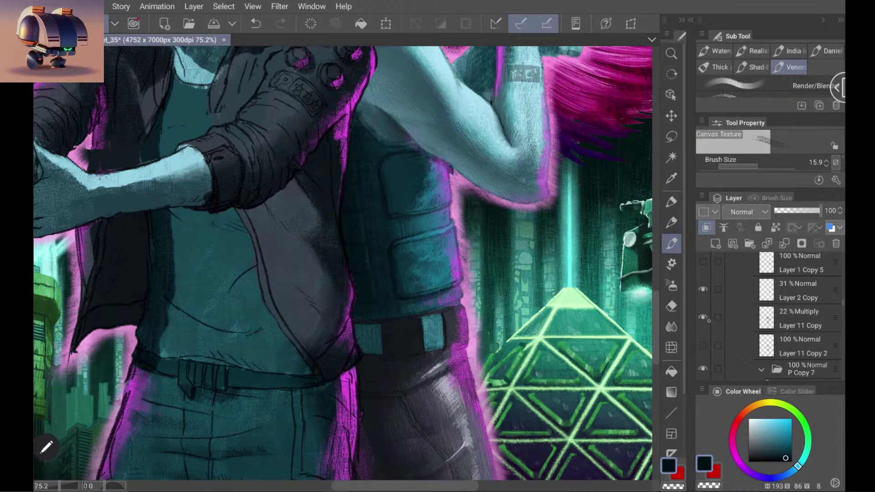
pyautogui.click(703, 316)
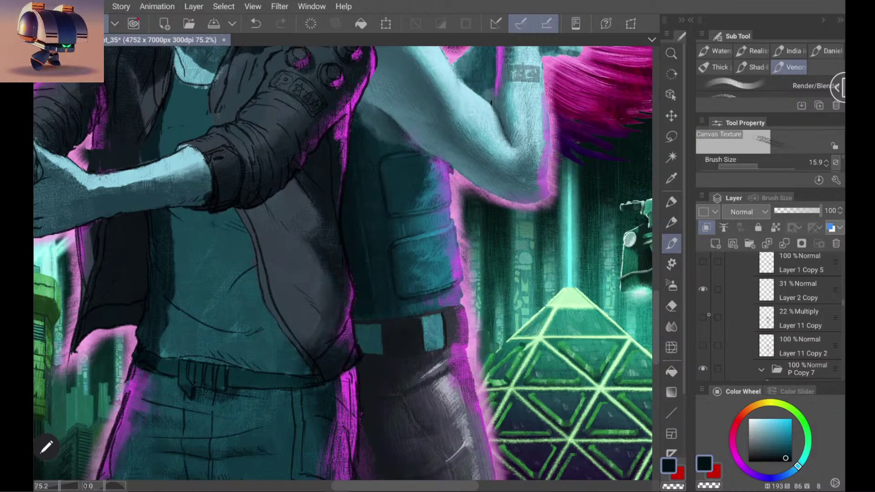
pyautogui.click(703, 317)
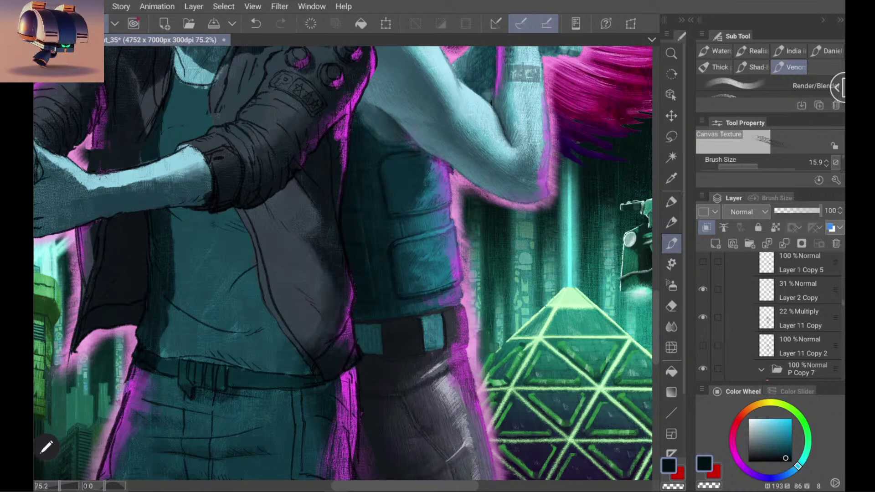
# Step: Sample the vest's darkest teal, lower the Multiply layer Layer 11 Copy to 8% opacity, and make Layer 34 active again
pyautogui.scroll(-2, 795, 318)
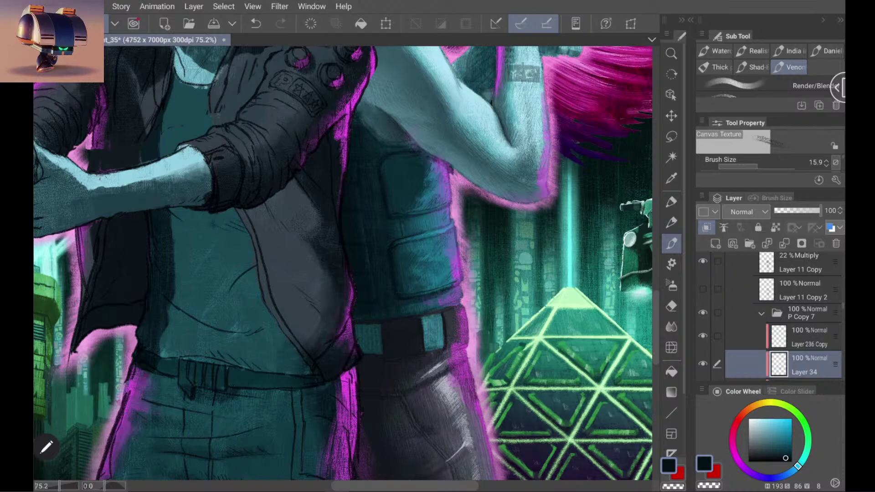
pyautogui.keyDown('alt'); pyautogui.click(351, 211); pyautogui.keyUp('alt')
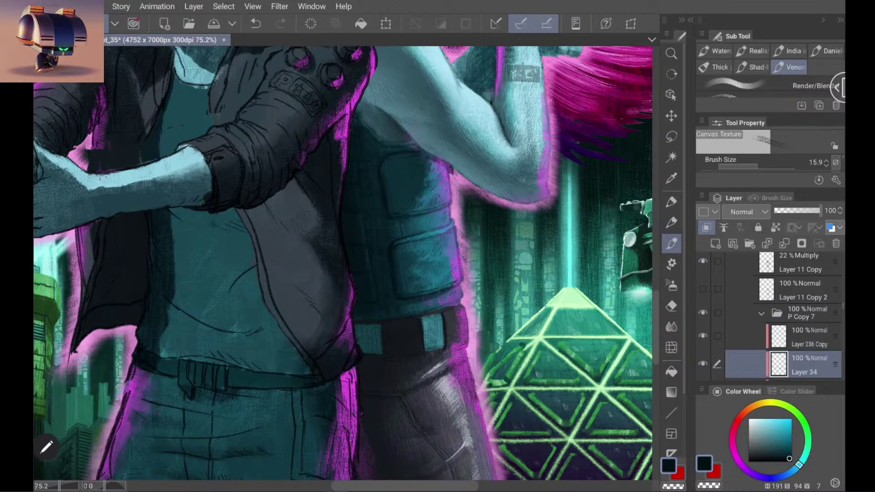
pyautogui.click(803, 263)
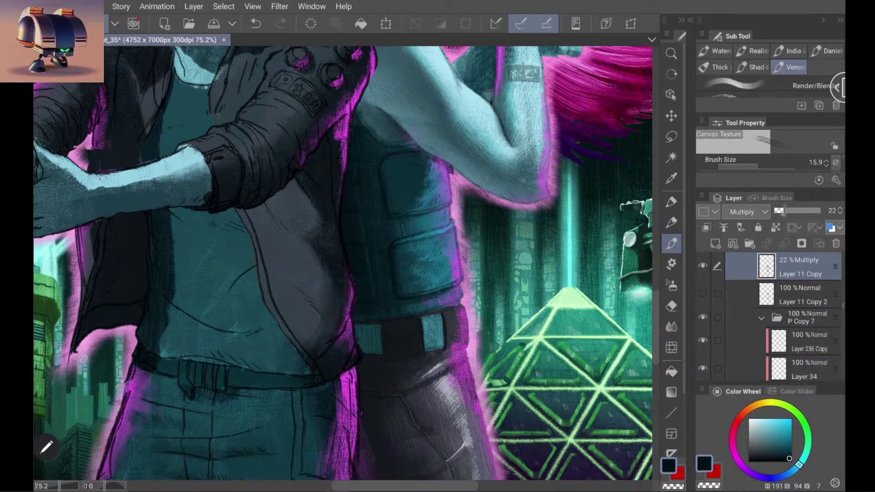
pyautogui.moveTo(785, 210); pyautogui.dragTo(778, 211)
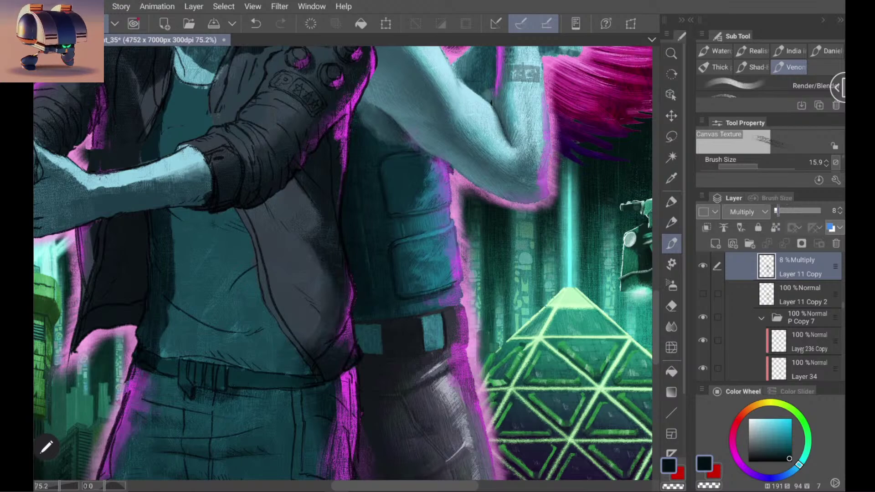
pyautogui.scroll(-3, 803, 350)
pyautogui.click(746, 287)
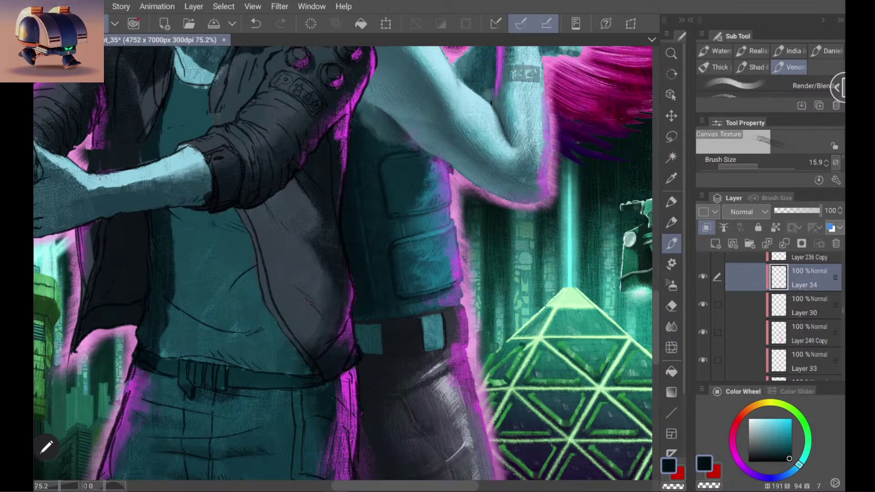
# Step: Undo the last stroke and deepen the shadow between the vest's side seam and the front figure's jacket with near-black teal
pyautogui.scroll(3, 337, 205)
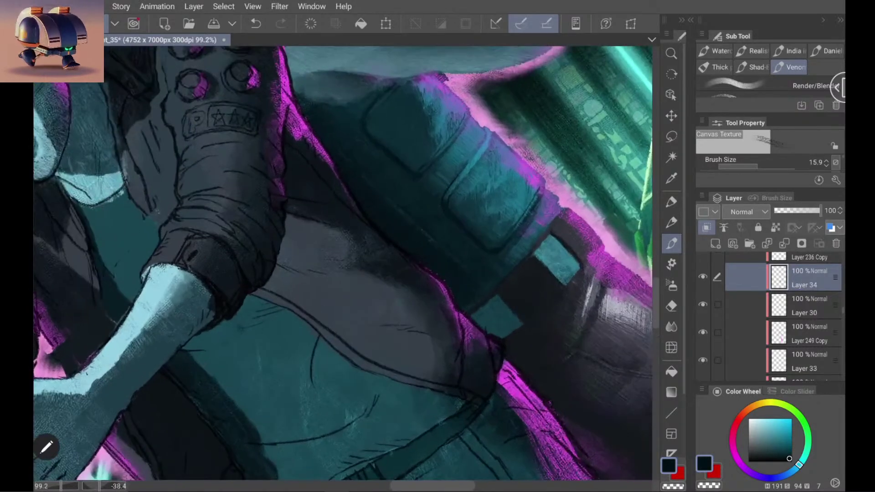
pyautogui.scroll(1, 342, 262)
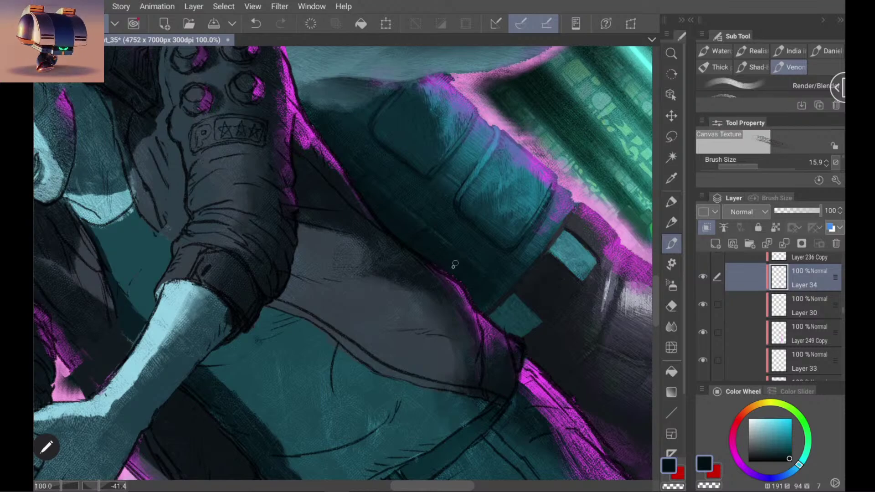
pyautogui.hotkey('ctrl', 'z')
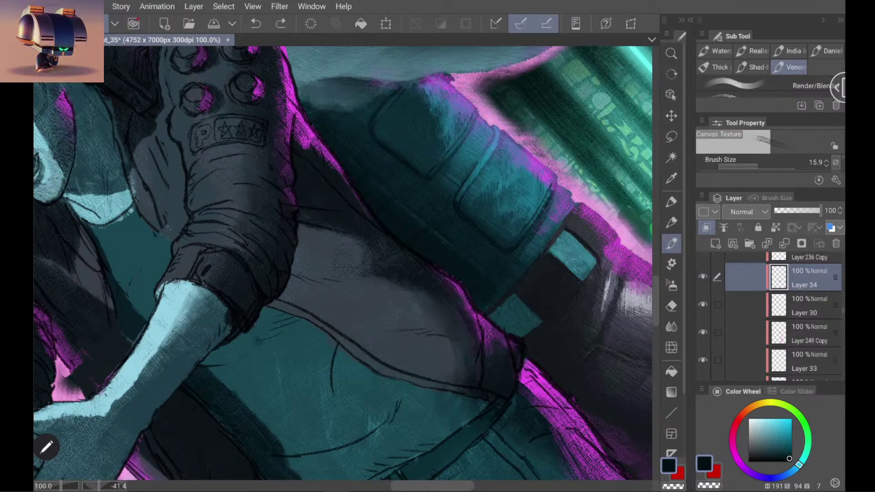
pyautogui.moveTo(448, 259); pyautogui.dragTo(441, 270)
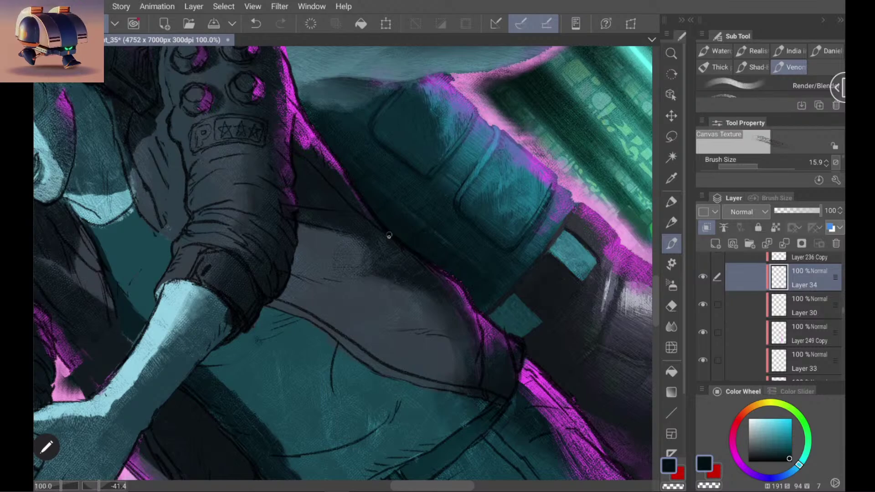
pyautogui.moveTo(350, 254); pyautogui.dragTo(380, 169)
pyautogui.scroll(-2, 342, 262)
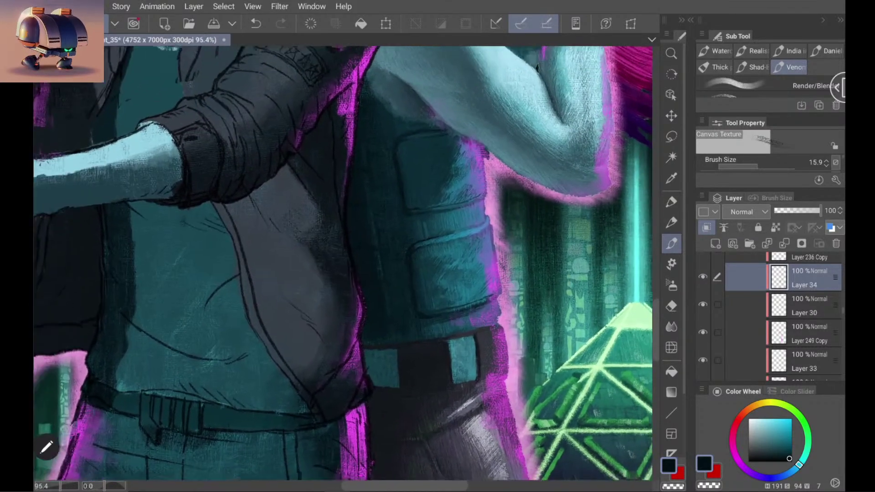
pyautogui.scroll(3, 342, 262)
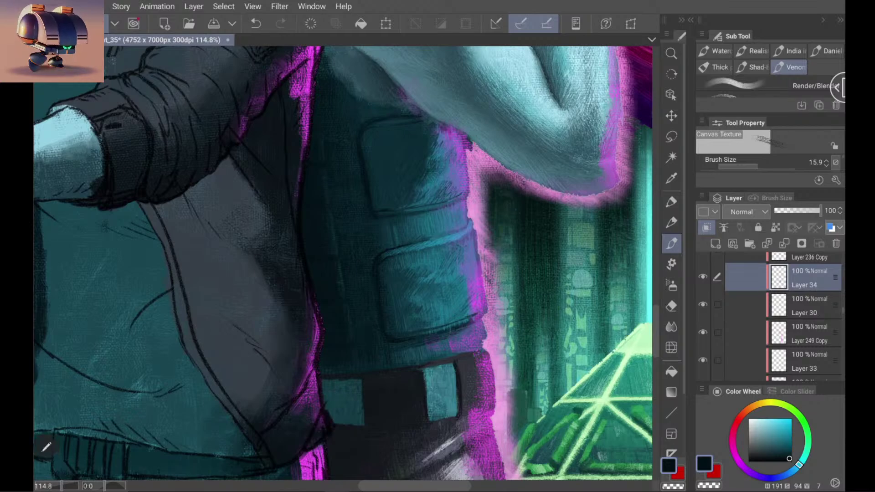
pyautogui.moveTo(341, 262); pyautogui.dragTo(373, 295)
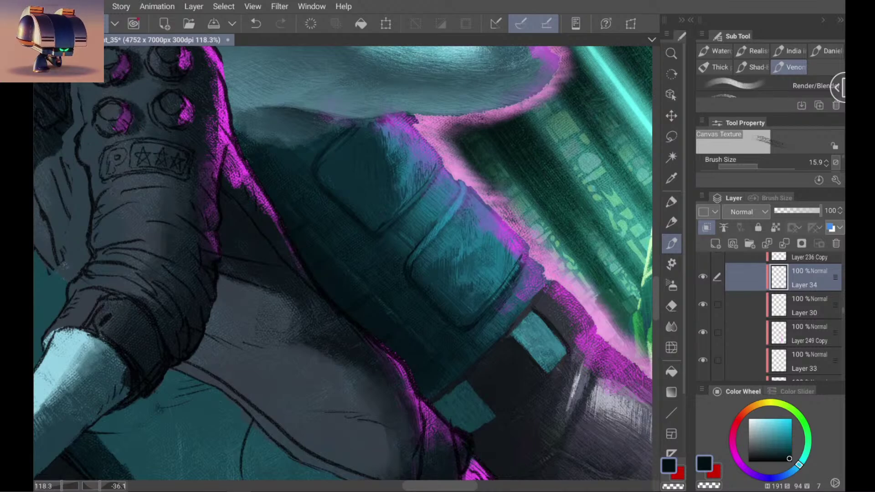
# Step: Paint short crosswise bands on the dark strip between the vest's seam and the jacket edge, using teals sampled from the vest
pyautogui.keyDown('alt'); pyautogui.click(413, 256); pyautogui.keyUp('alt')
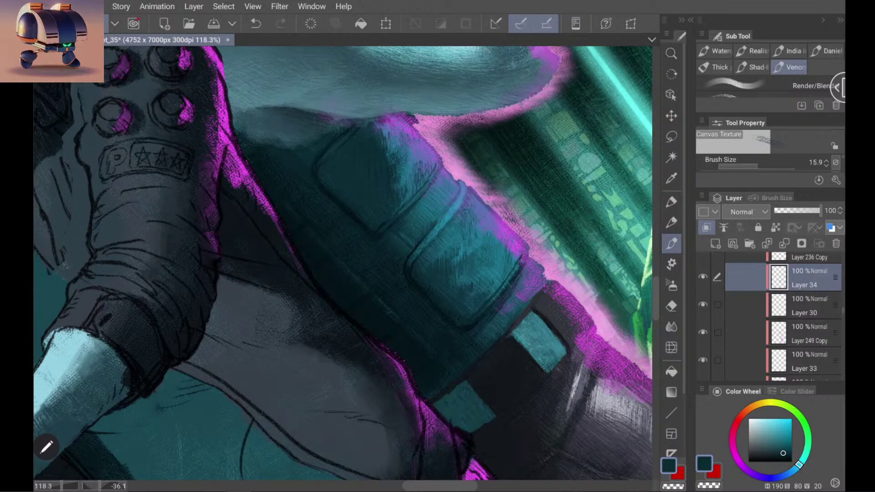
pyautogui.scroll(3, 343, 263)
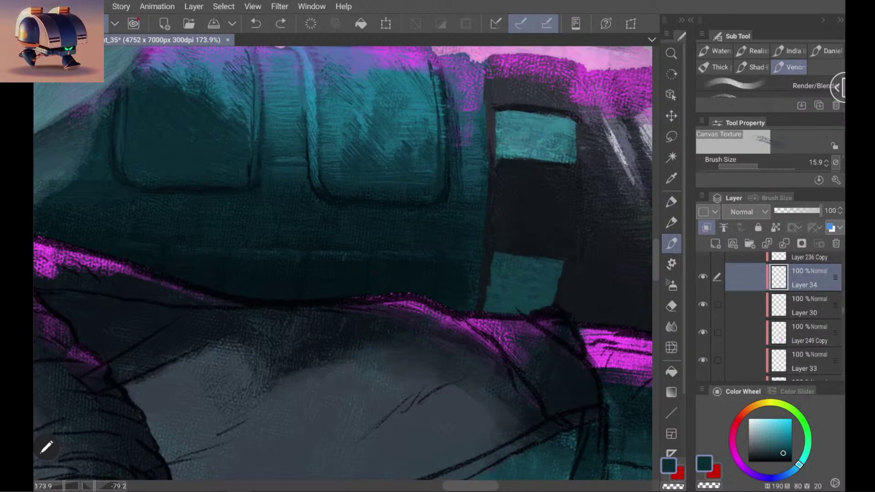
pyautogui.moveTo(384, 256); pyautogui.dragTo(375, 288)
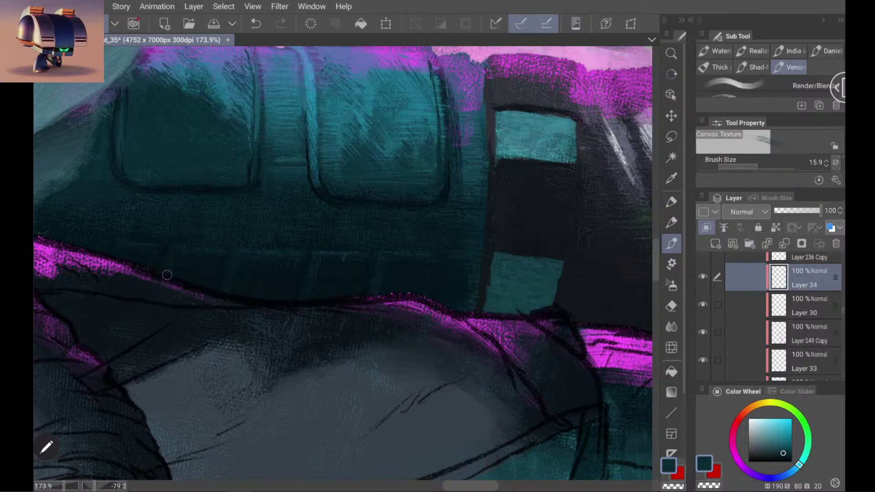
pyautogui.moveTo(343, 263); pyautogui.dragTo(416, 232)
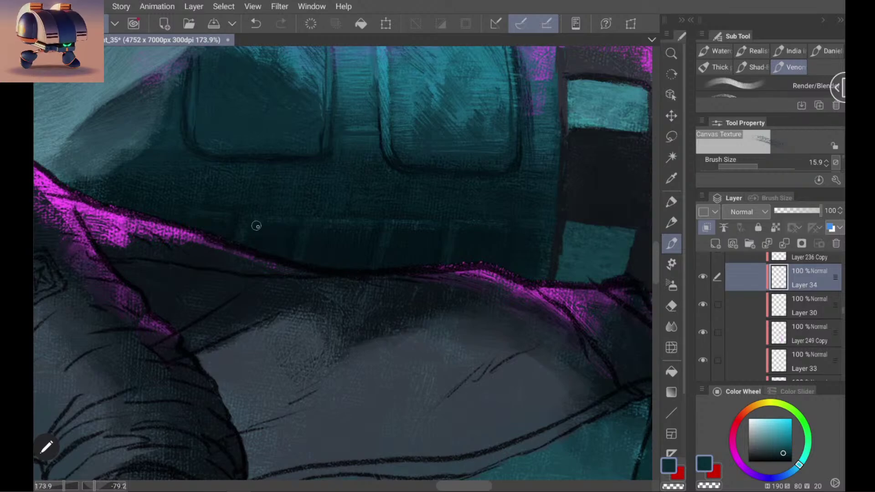
pyautogui.keyDown('alt'); pyautogui.click(268, 239); pyautogui.keyUp('alt')
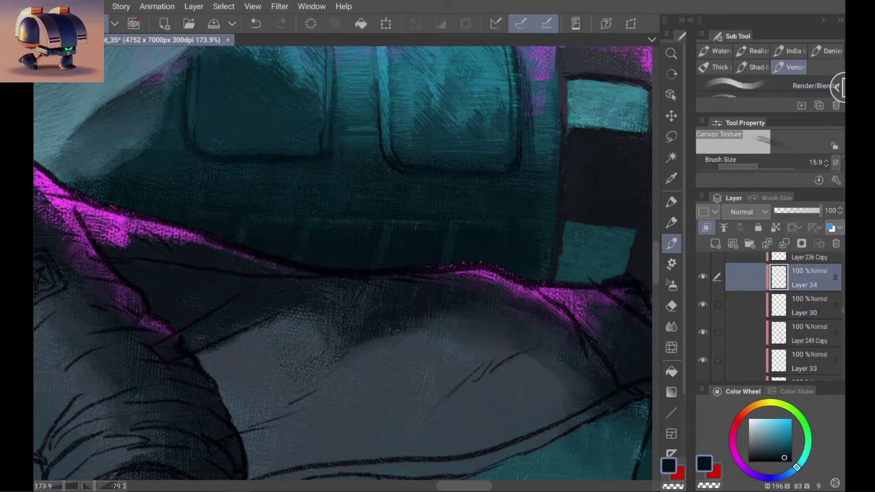
pyautogui.keyDown('alt'); pyautogui.click(346, 215); pyautogui.keyUp('alt')
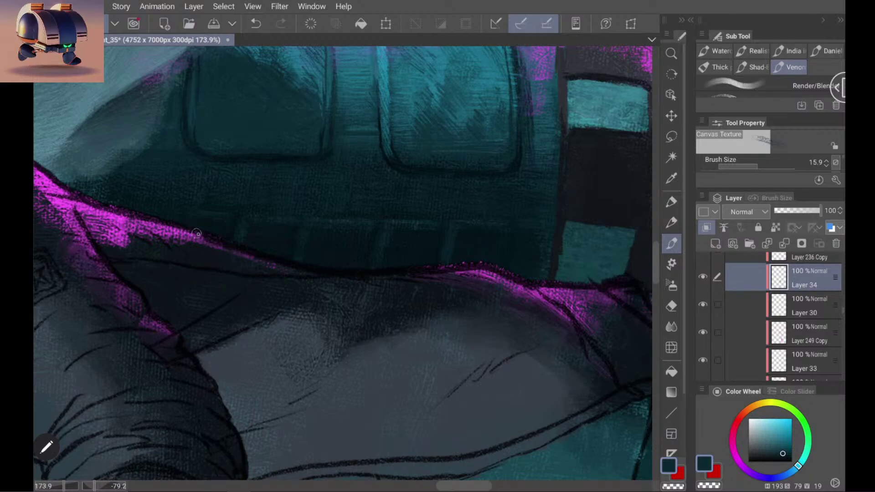
# Step: Refine the crosswise bands in the vest's dark strip with near-black teal sampled between them
pyautogui.scroll(-4, 343, 263)
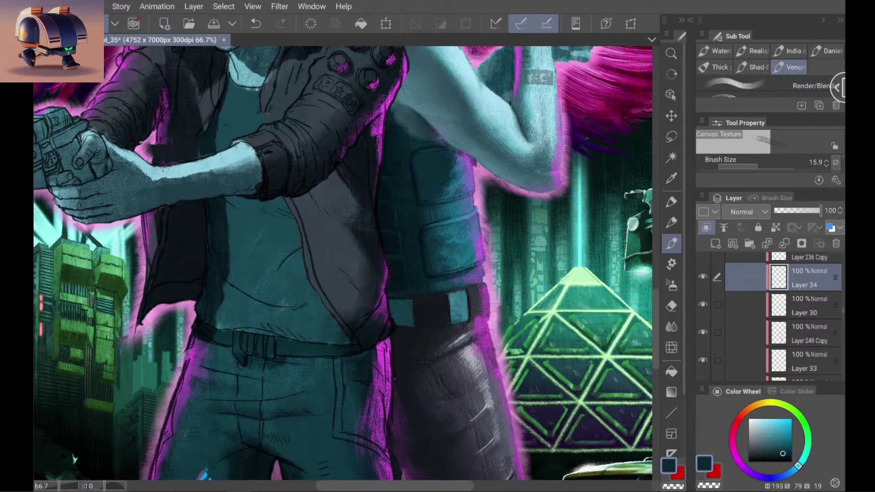
pyautogui.scroll(5, 343, 263)
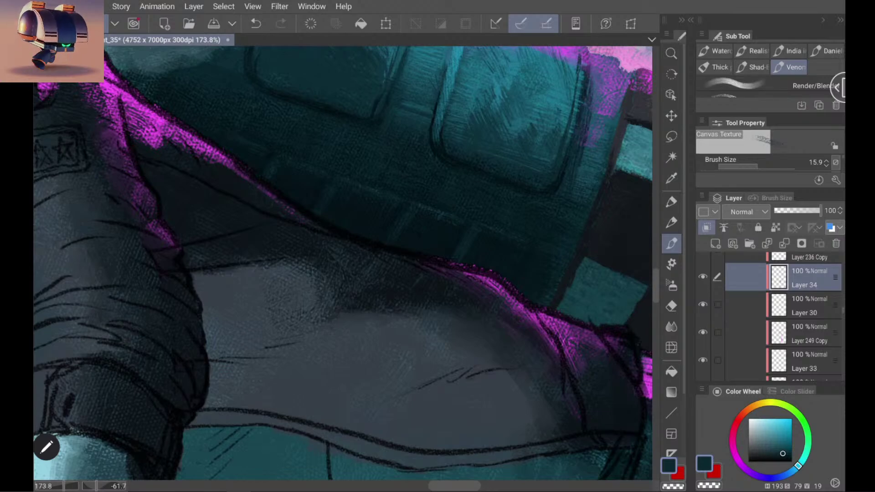
pyautogui.scroll(3, 783, 316)
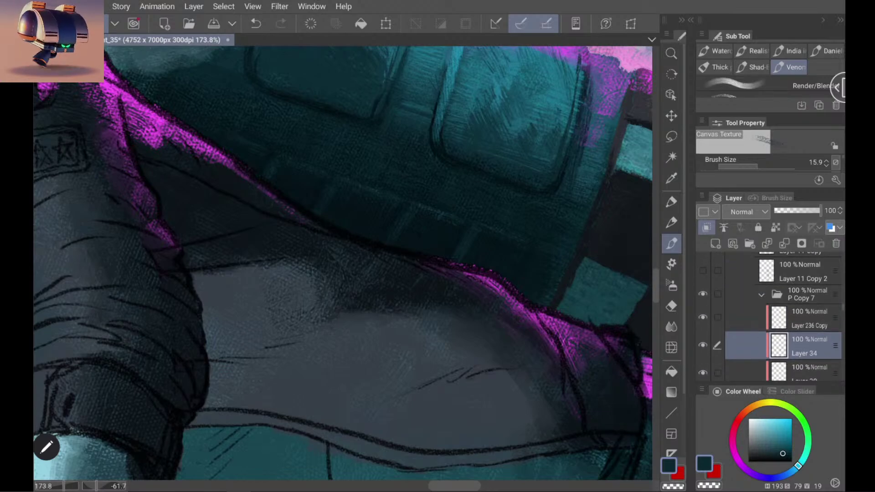
pyautogui.keyDown('alt'); pyautogui.click(440, 229); pyautogui.keyUp('alt')
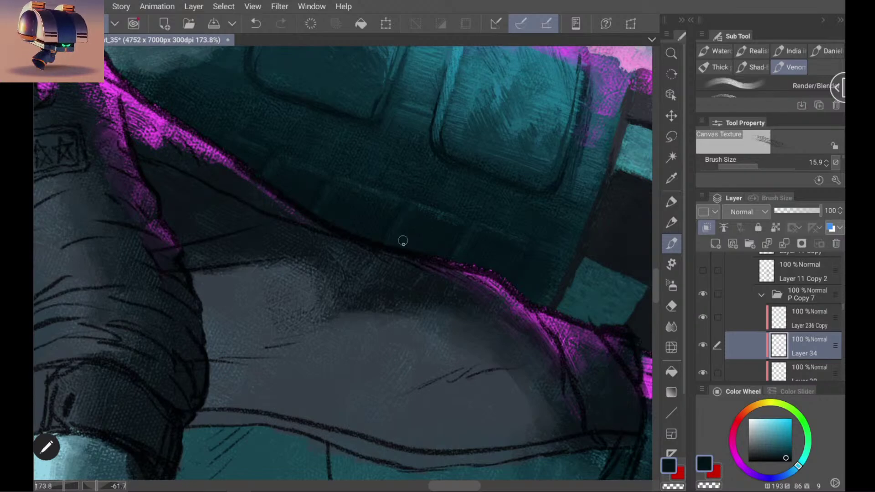
# Step: Review the vest against both foreground figures and hide the Multiply layer Layer 11 Copy
pyautogui.scroll(-8, 343, 263)
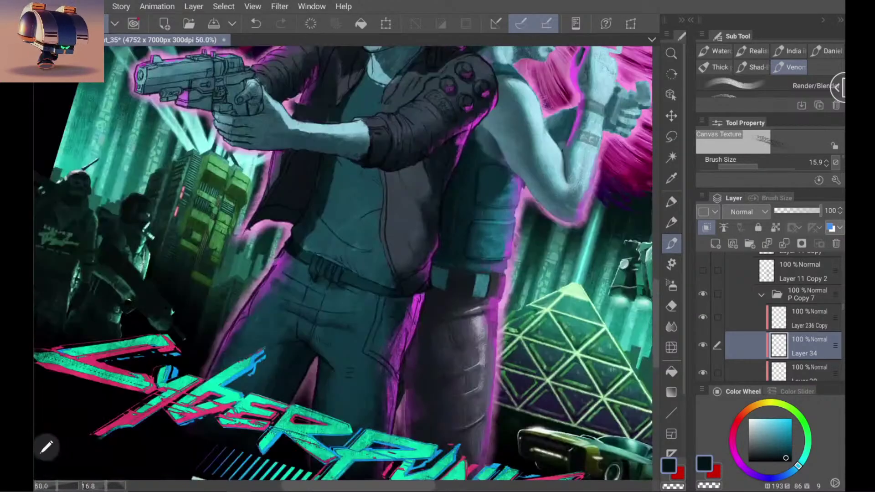
pyautogui.scroll(3, 343, 263)
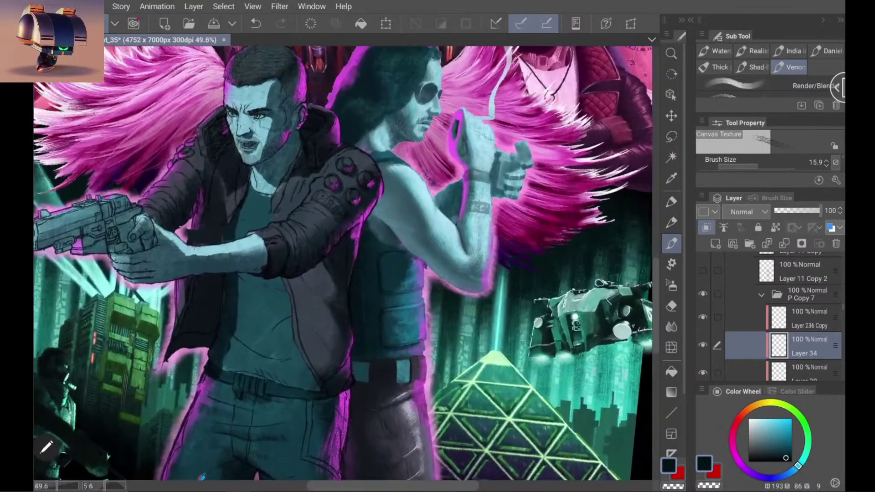
pyautogui.scroll(3, 343, 264)
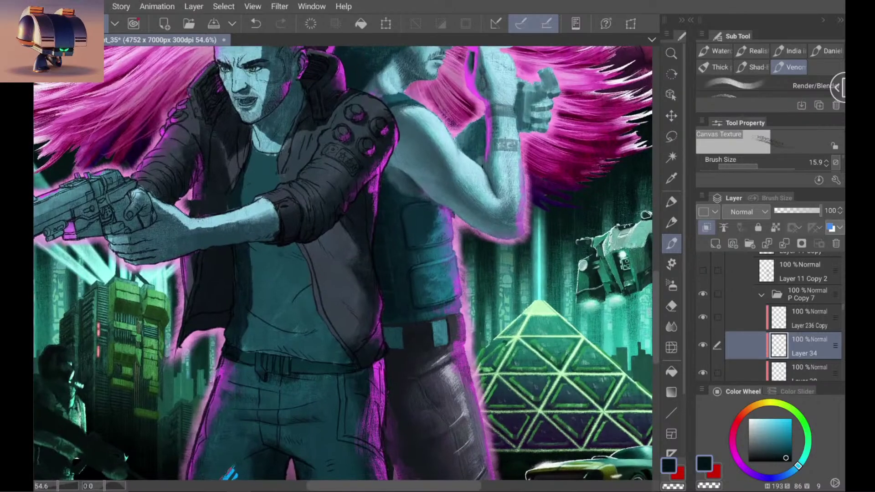
pyautogui.scroll(2, 784, 316)
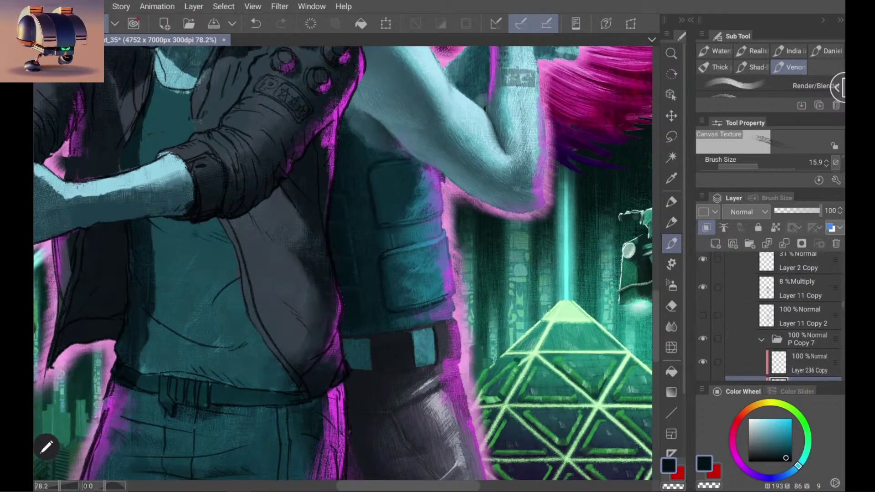
pyautogui.click(785, 285)
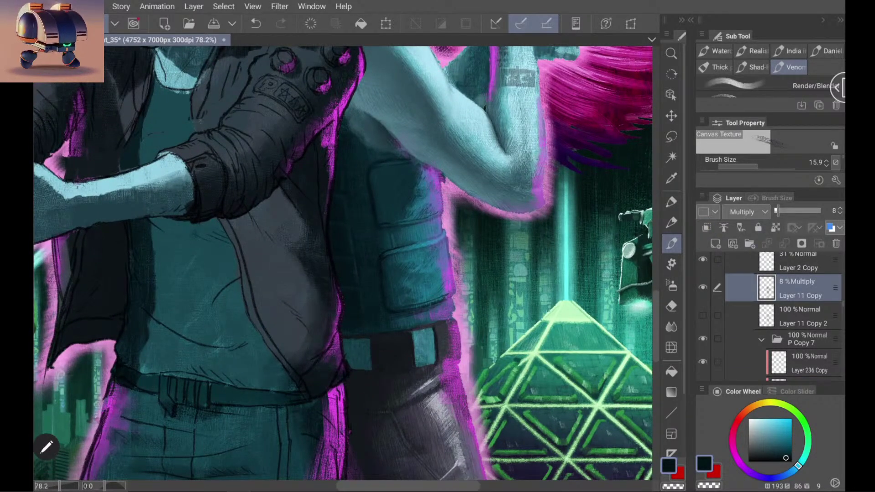
pyautogui.click(705, 288)
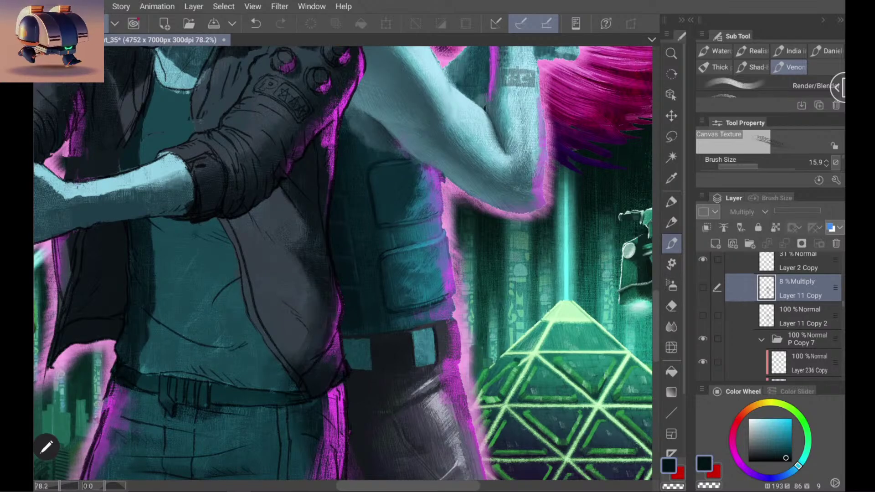
# Step: Inspect the vest's pouches up close, make Layer 34 active again, and switch to the Real pencil 2 brush
pyautogui.scroll(5, 402, 192)
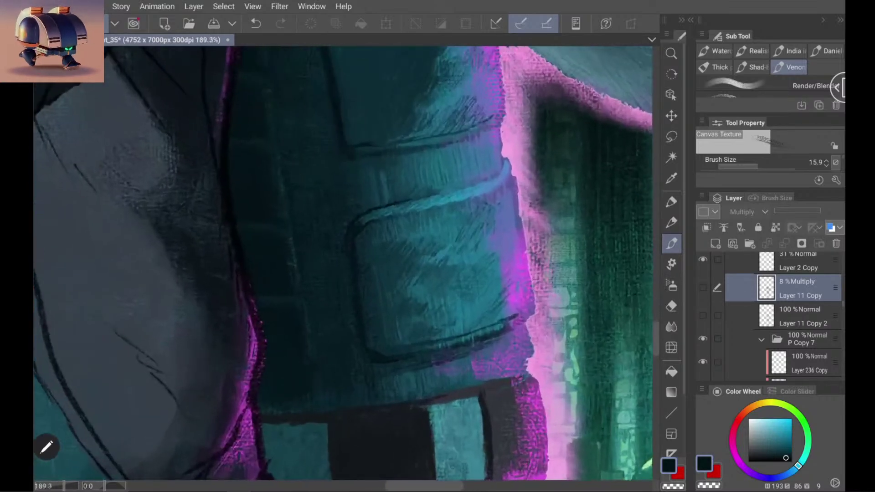
pyautogui.scroll(2, 364, 228)
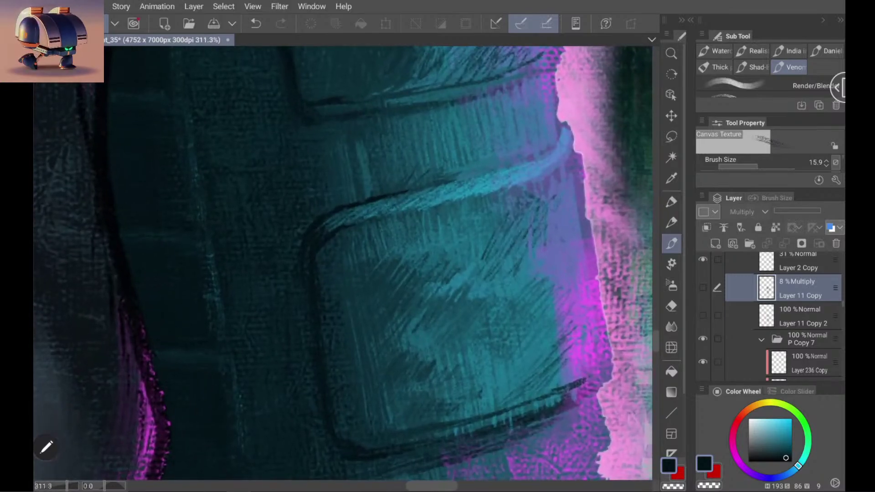
pyautogui.scroll(-1, 410, 136)
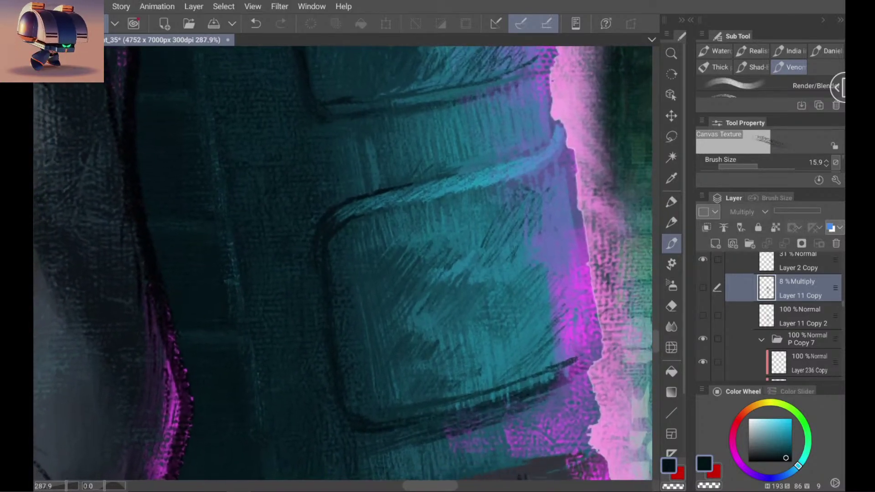
pyautogui.scroll(-3, 342, 265)
pyautogui.scroll(-1, 342, 264)
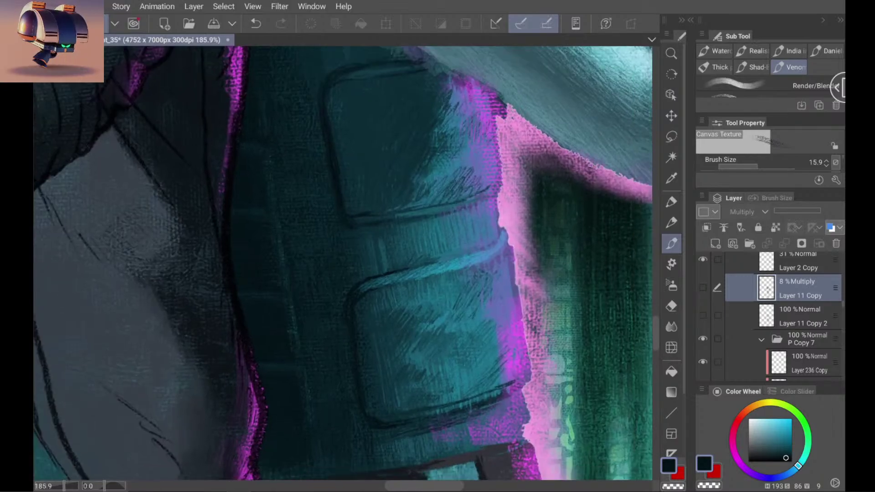
pyautogui.scroll(-5, 342, 265)
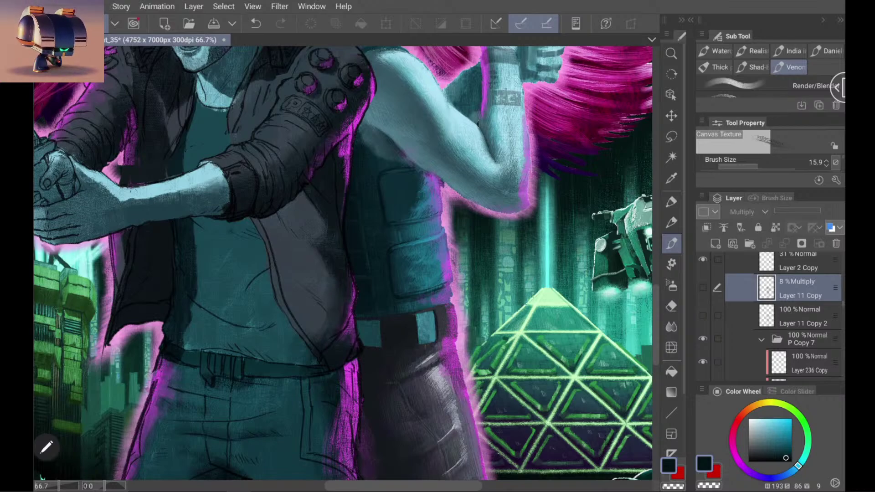
pyautogui.scroll(-2, 784, 319)
pyautogui.click(801, 324)
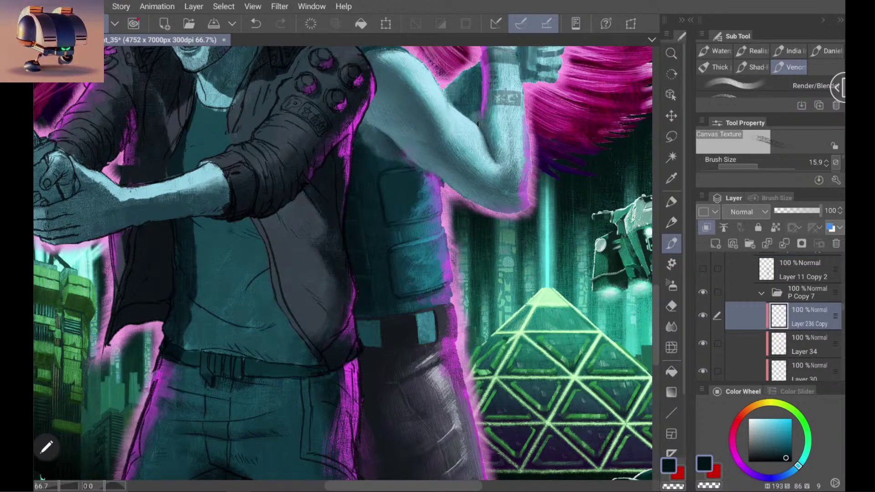
pyautogui.scroll(-1, 794, 319)
pyautogui.click(802, 322)
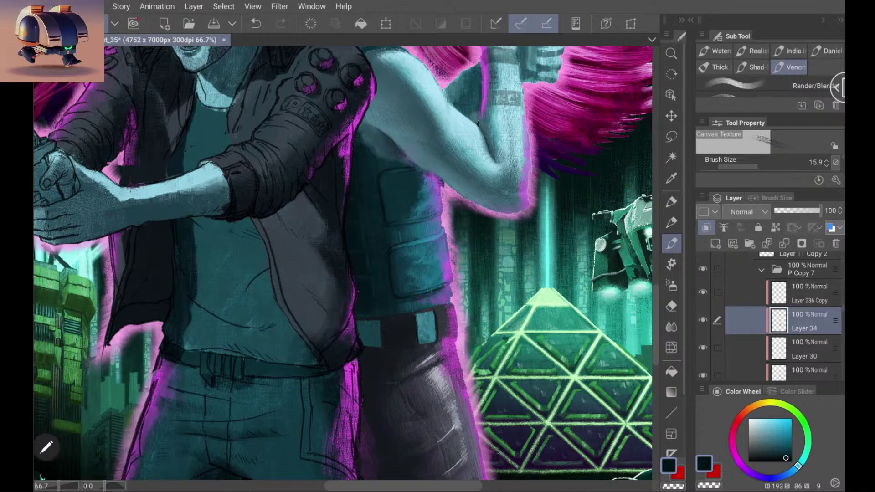
pyautogui.click(671, 223)
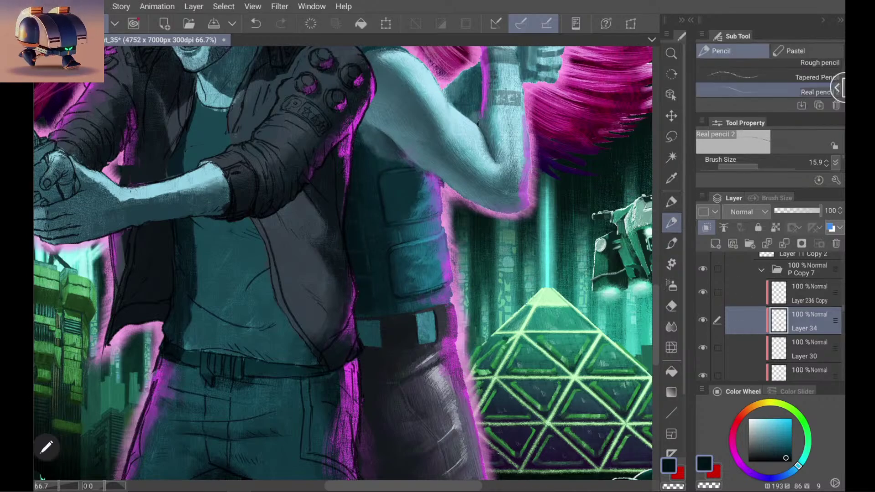
# Step: Soften the dark outline on the upper pouch's jacket-facing side with dark teal sampled from the vest
pyautogui.scroll(5, 391, 192)
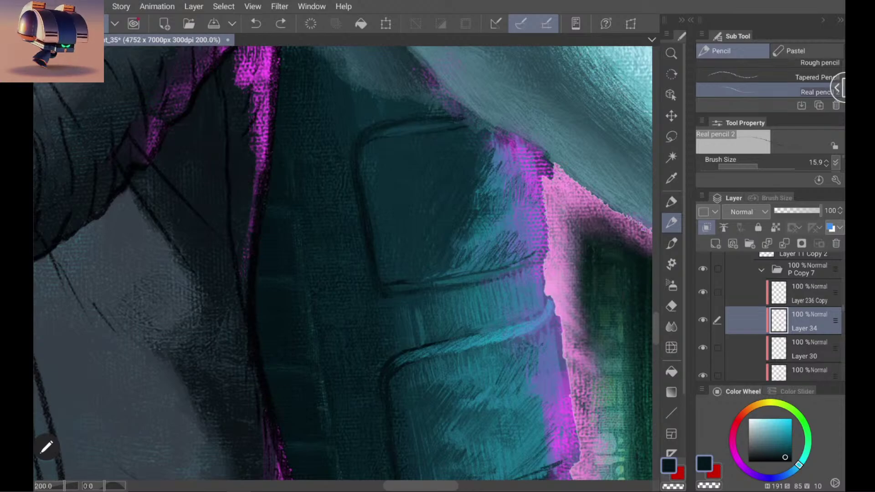
pyautogui.keyDown('alt'); pyautogui.click(332, 187); pyautogui.keyUp('alt')
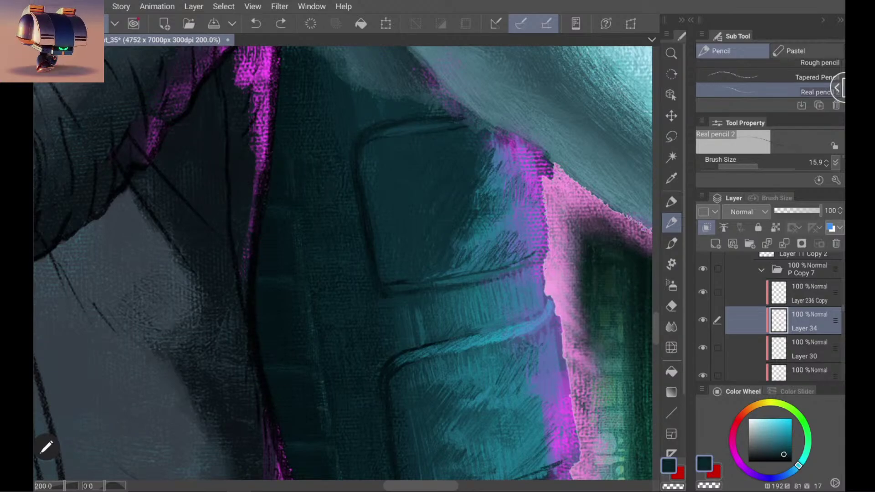
pyautogui.moveTo(358, 169); pyautogui.dragTo(365, 228)
pyautogui.moveTo(360, 197); pyautogui.dragTo(371, 255)
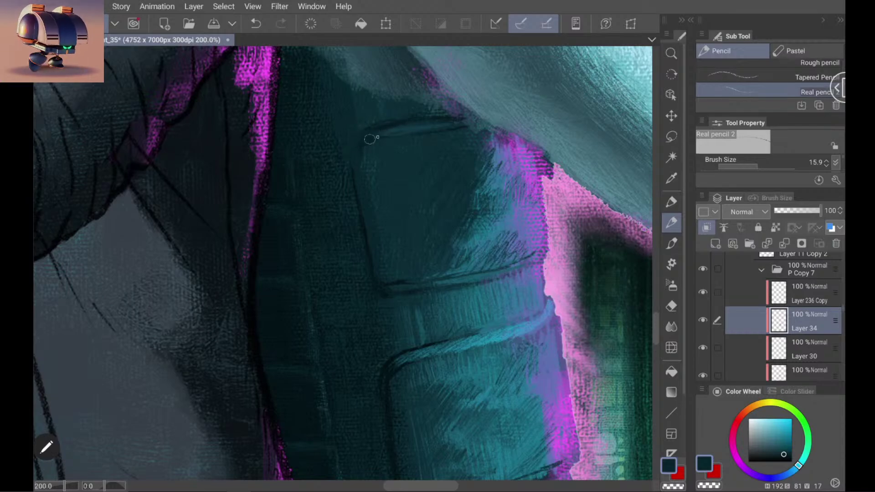
# Step: Extend the lighter top edge of the upper pouch over its jacket-side corner, using teal sampled from that edge
pyautogui.keyDown('alt'); pyautogui.click(394, 130); pyautogui.keyUp('alt')
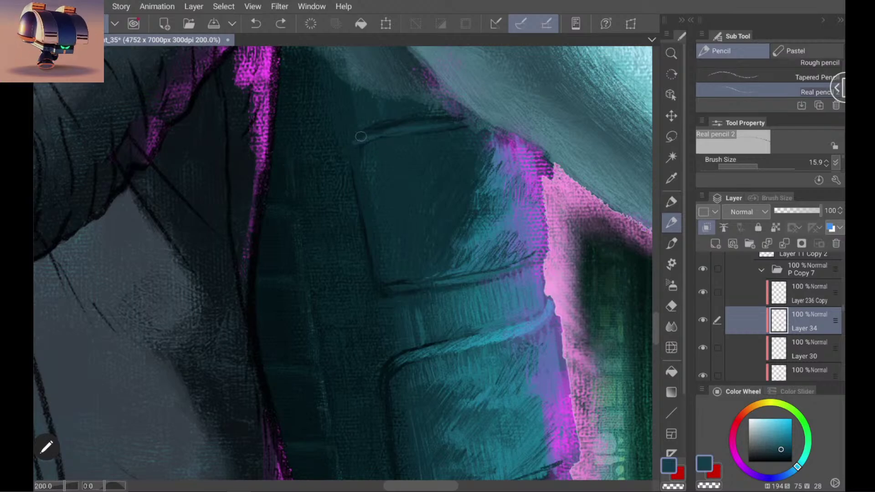
pyautogui.hotkey('ctrl', 'z')
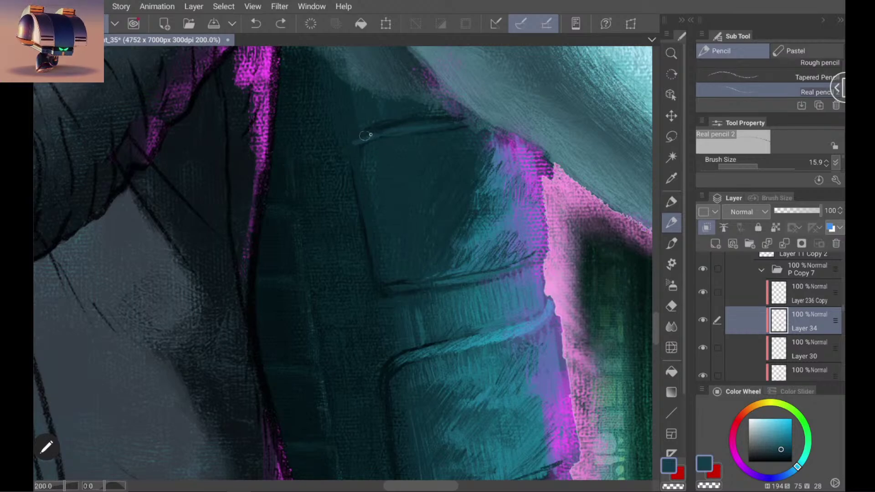
pyautogui.moveTo(360, 140); pyautogui.dragTo(377, 136)
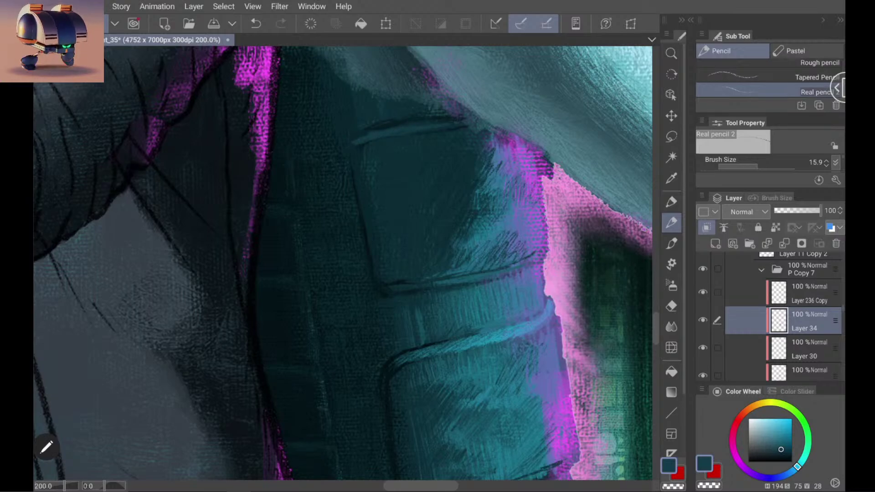
# Step: Paint the lower pouch's lighter top edge out to its jacket-side corner, covering the dark outline there with the same teal
pyautogui.moveTo(343, 292); pyautogui.dragTo(312, 192)
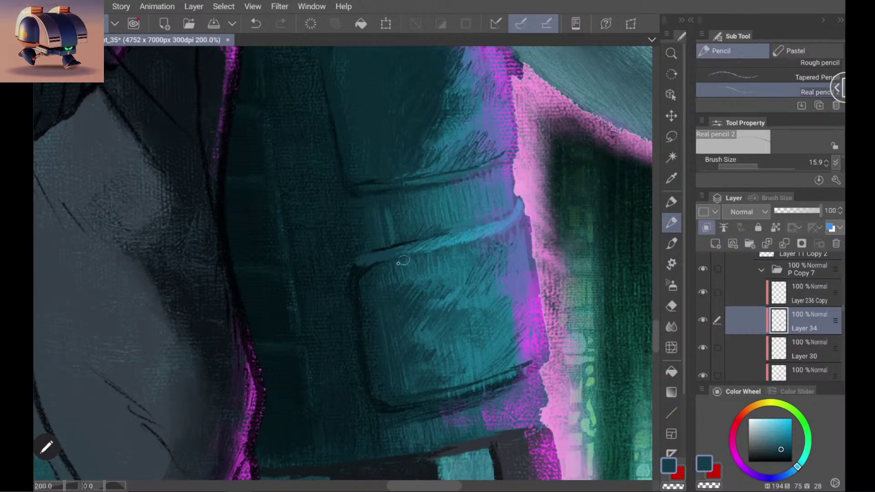
pyautogui.moveTo(377, 258); pyautogui.dragTo(434, 244)
pyautogui.hotkey('ctrl', 'z')
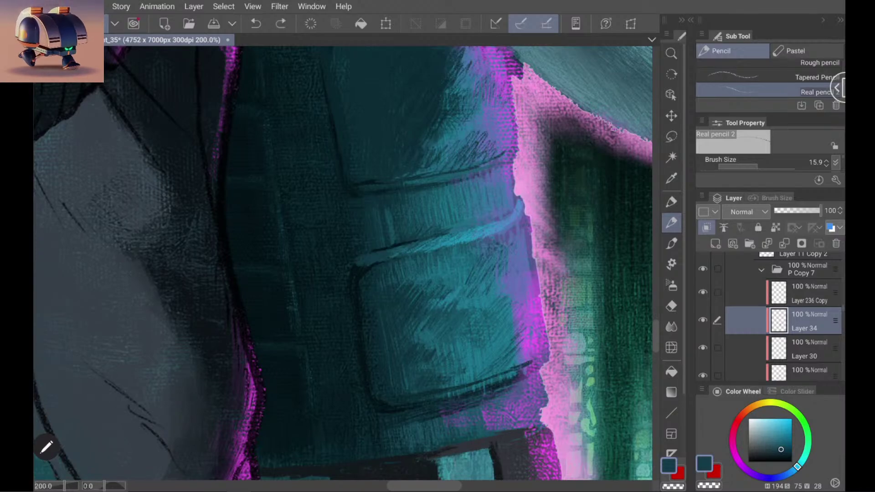
pyautogui.moveTo(386, 257); pyautogui.dragTo(411, 256)
pyautogui.moveTo(357, 269); pyautogui.dragTo(363, 265)
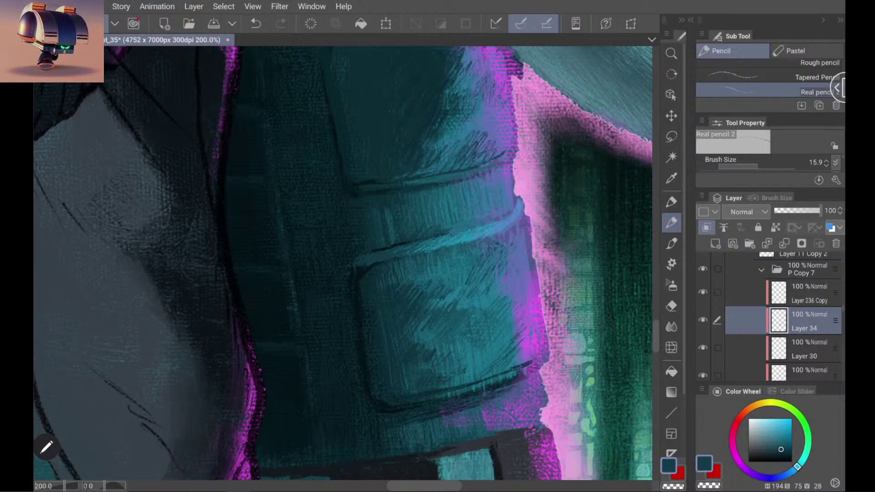
# Step: Examine the reworked pouches against the two foreground figures and the whole poster
pyautogui.scroll(-3, 365, 269)
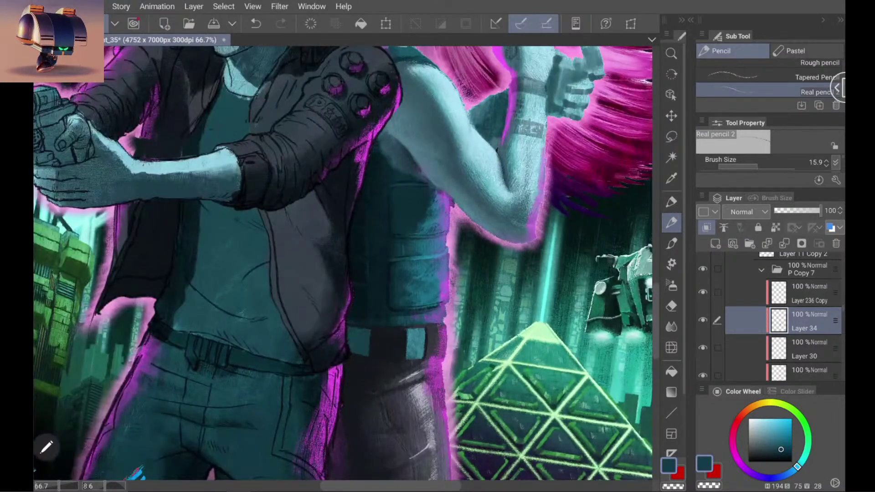
pyautogui.scroll(-5, 349, 292)
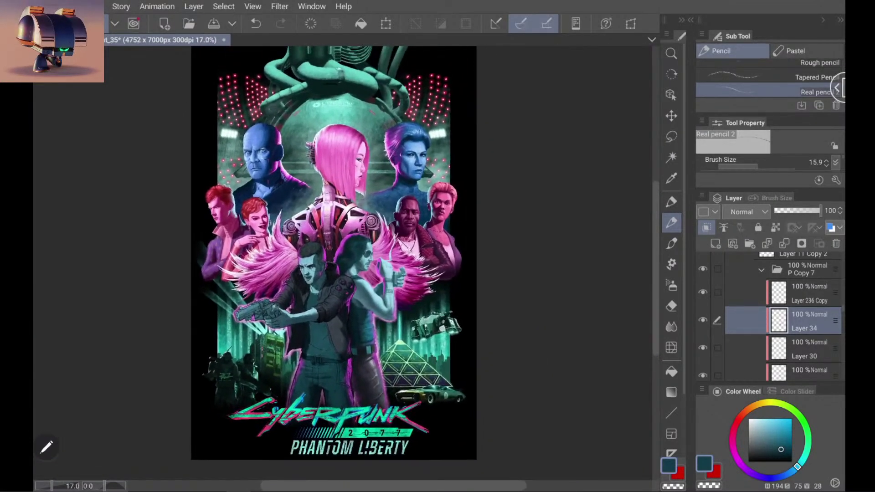
pyautogui.scroll(1, 333, 256)
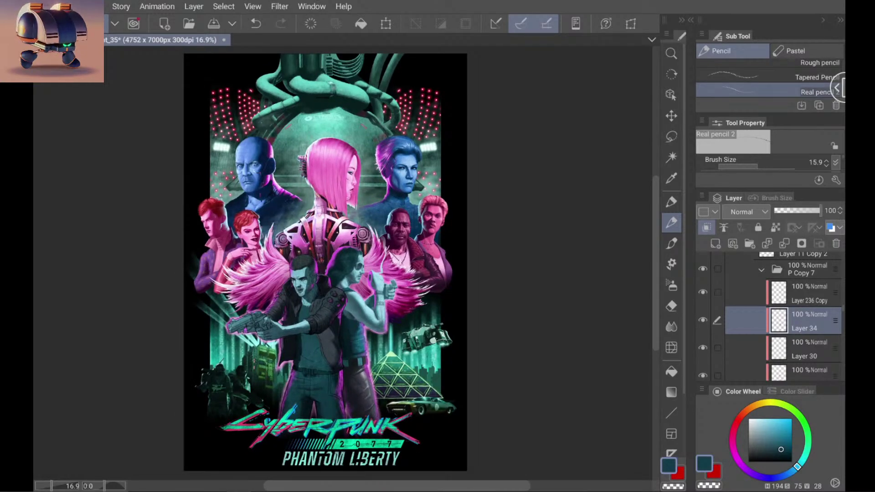
pyautogui.scroll(3, 357, 360)
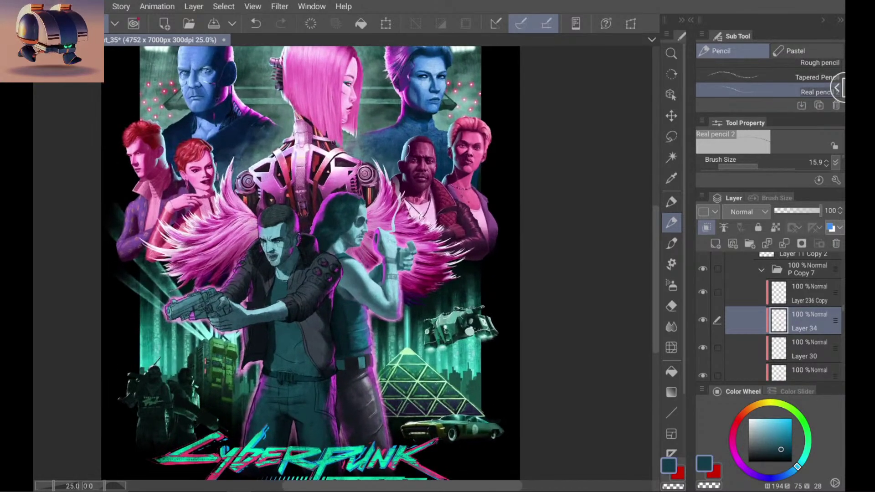
pyautogui.scroll(2, 349, 342)
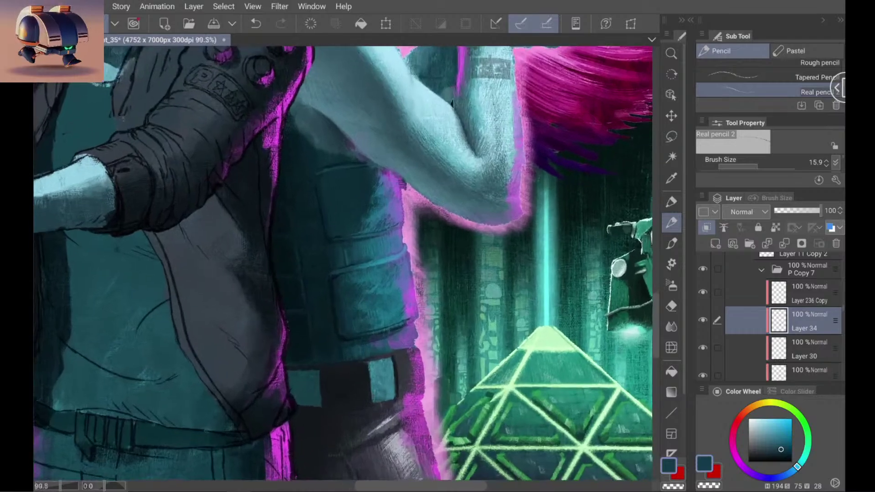
pyautogui.scroll(-3, 360, 344)
pyautogui.scroll(4, 367, 350)
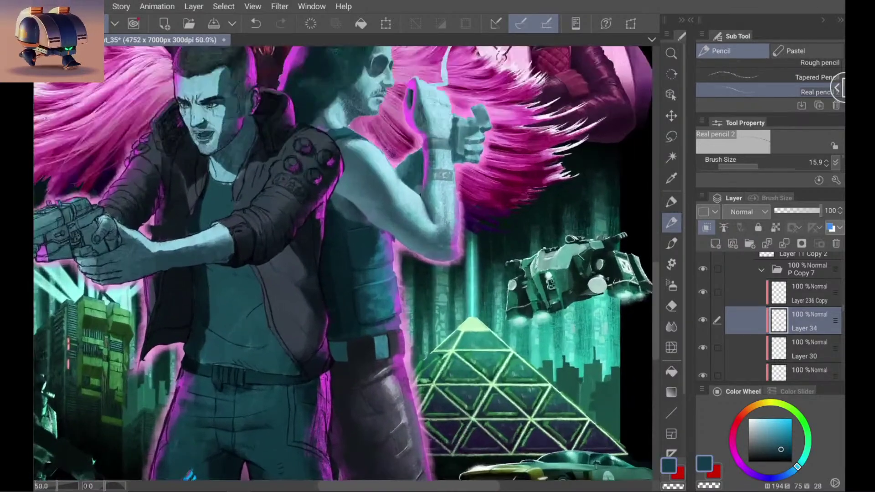
pyautogui.scroll(5, 334, 272)
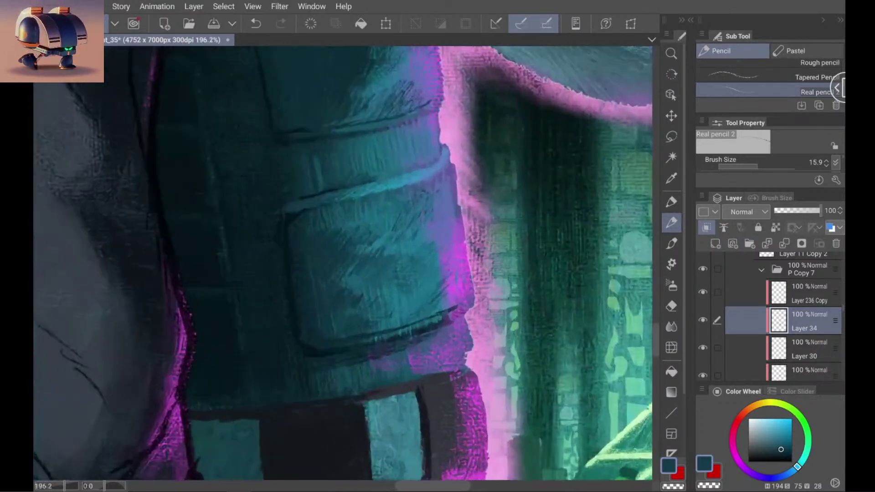
# Step: Soften the lower pouch's rounded corner and jacket-side outline with dark teal sampled inside the pouch
pyautogui.scroll(1, 241, 342)
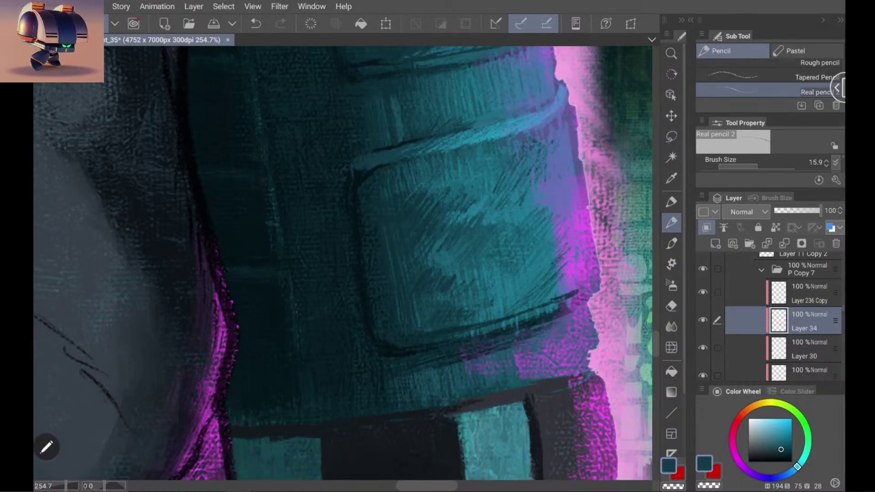
pyautogui.keyDown('alt'); pyautogui.click(377, 208); pyautogui.keyUp('alt')
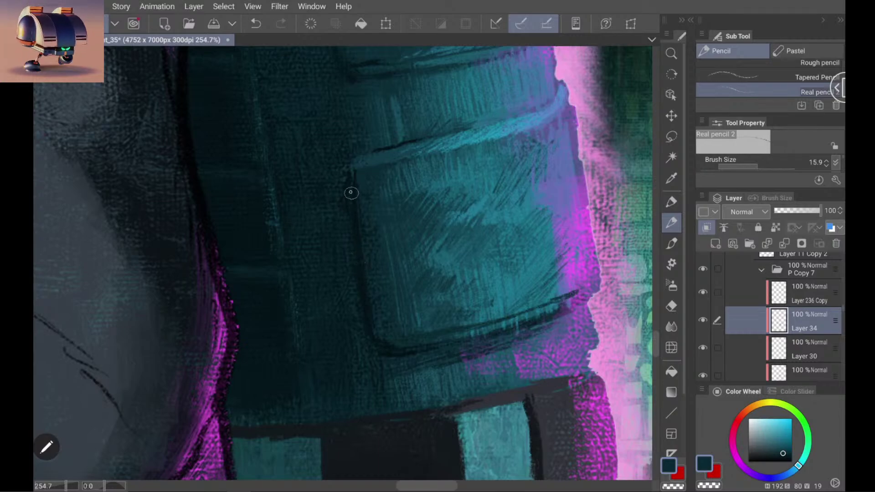
pyautogui.hotkey('ctrl', 'z')
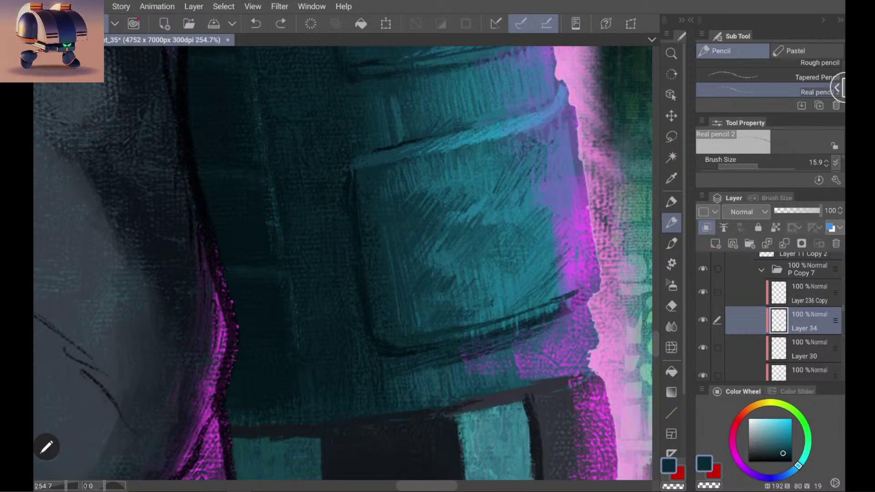
# Step: Cover the dark line along the upper pouch's bottom edge with dark teal, and carry the sampled lighter edge teal toward the corner
pyautogui.scroll(-2, 343, 263)
pyautogui.scroll(2, 343, 263)
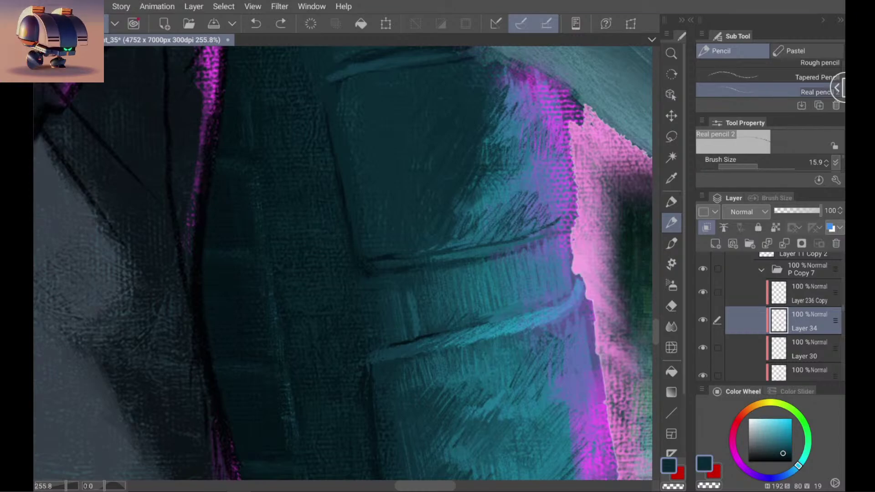
pyautogui.scroll(-1, 342, 263)
pyautogui.scroll(2, 343, 263)
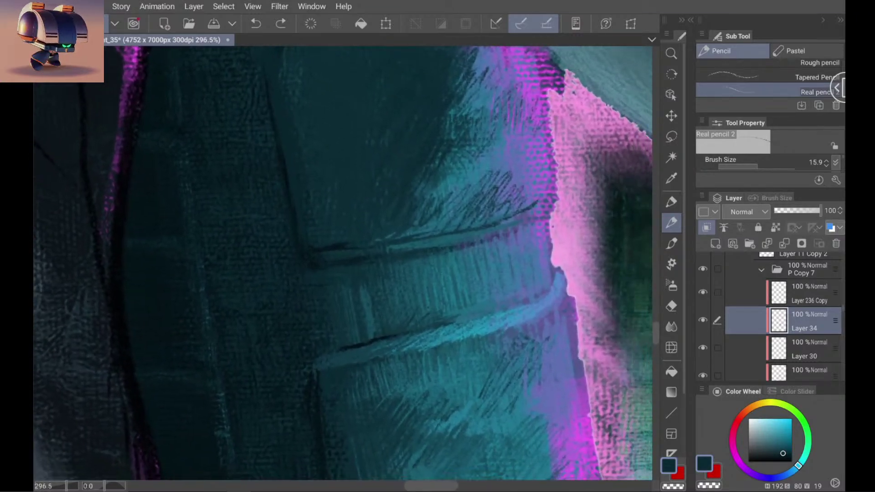
pyautogui.moveTo(342, 244)
pyautogui.mouseDown()
pyautogui.moveTo(313, 251)
pyautogui.moveTo(348, 240)
pyautogui.moveTo(347, 254)
pyautogui.moveTo(354, 243)
pyautogui.moveTo(341, 257)
pyautogui.moveTo(345, 274)
pyautogui.moveTo(355, 250)
pyautogui.mouseUp()
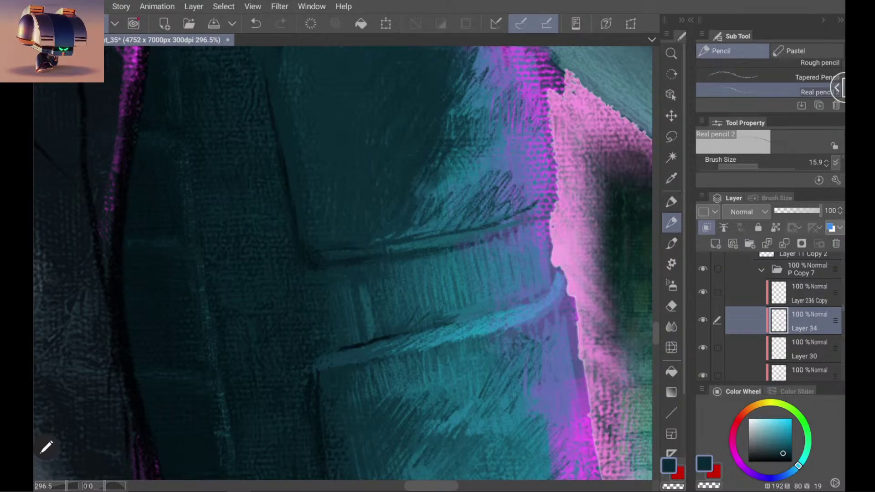
pyautogui.keyDown('alt'); pyautogui.click(414, 237); pyautogui.keyUp('alt')
pyautogui.moveTo(414, 237)
pyautogui.mouseDown()
pyautogui.moveTo(357, 248)
pyautogui.moveTo(382, 246)
pyautogui.moveTo(368, 258)
pyautogui.mouseUp()
# Step: Refine the upper pouch's jacket-side outline and top corner with the sampled dark pouch teal and lighter edge teal
pyautogui.scroll(-5, 370, 265)
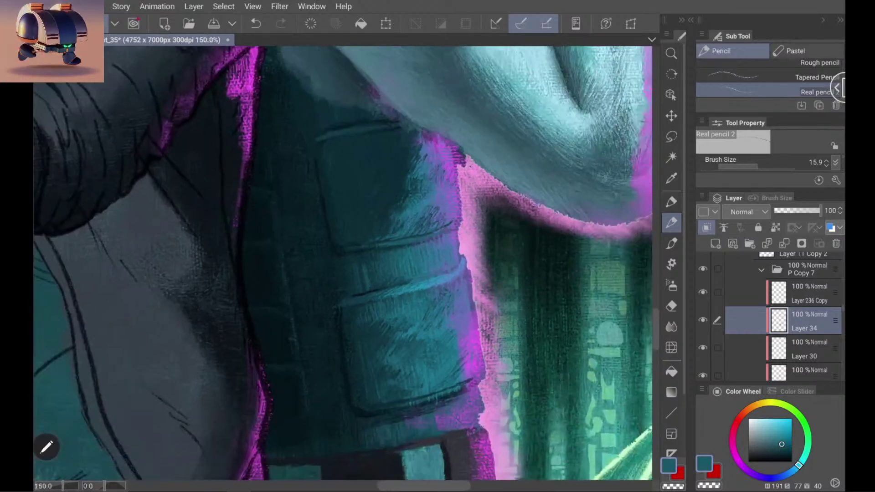
pyautogui.scroll(2, 378, 205)
pyautogui.scroll(2, 344, 105)
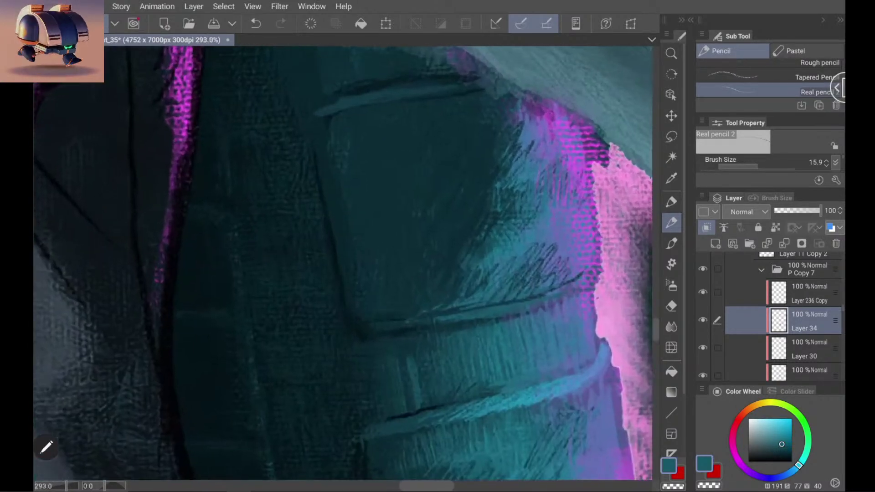
pyautogui.keyDown('alt'); pyautogui.click(363, 176); pyautogui.keyUp('alt')
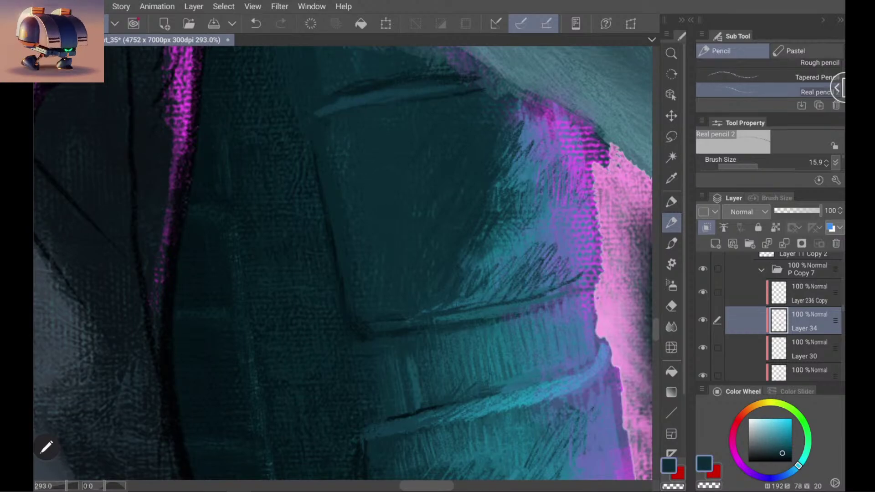
pyautogui.keyDown('alt'); pyautogui.click(342, 94); pyautogui.keyUp('alt')
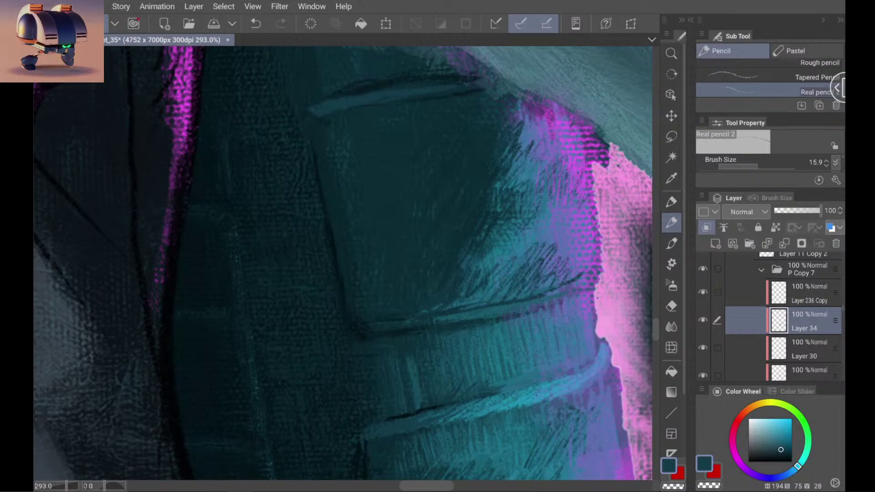
# Step: Paint over the inner part of the bright highlight on the lower pouch's top edge with mid teals sampled around it
pyautogui.scroll(-6, 343, 263)
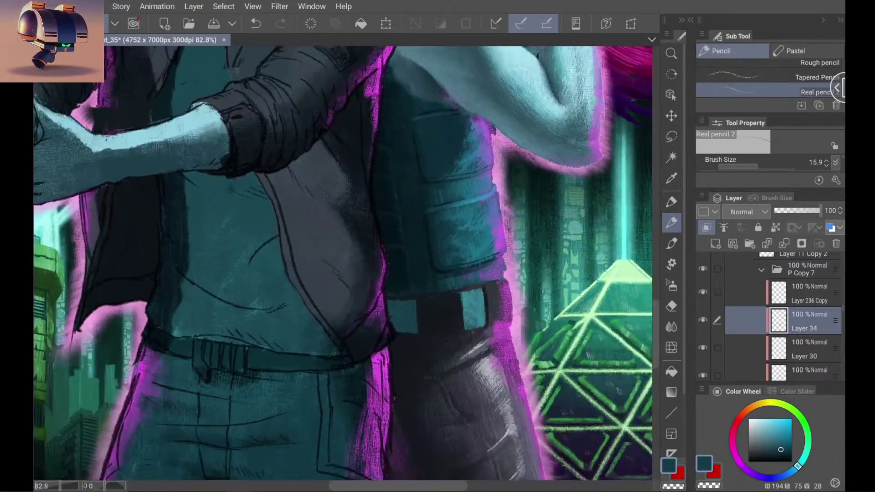
pyautogui.moveTo(343, 263); pyautogui.dragTo(328, 250)
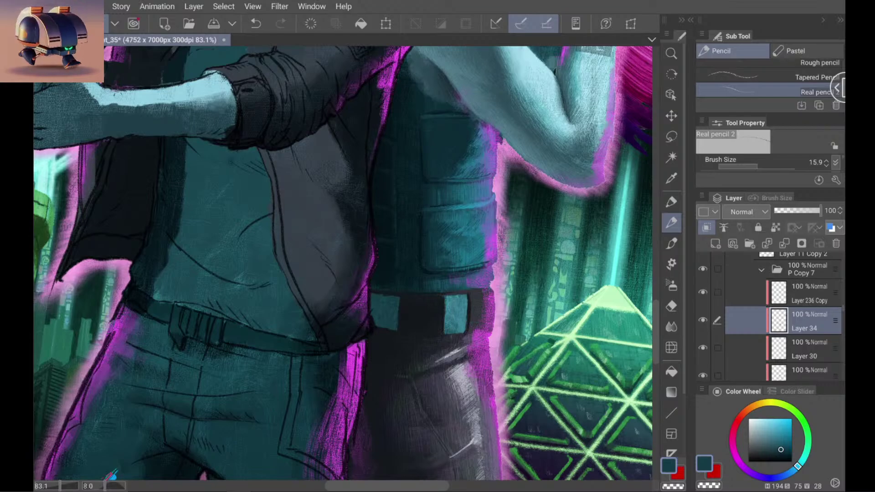
pyautogui.scroll(6, 449, 237)
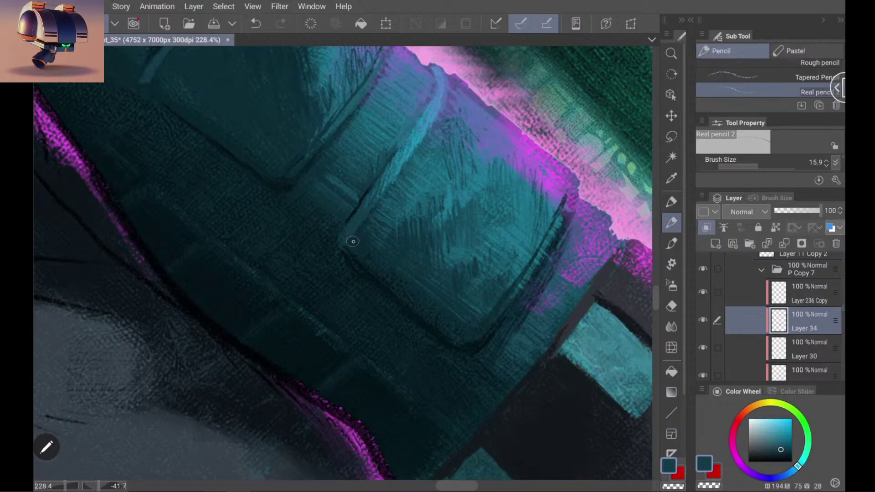
pyautogui.keyDown('alt'); pyautogui.click(409, 171); pyautogui.keyUp('alt')
pyautogui.moveTo(397, 174)
pyautogui.mouseDown()
pyautogui.moveTo(410, 150)
pyautogui.moveTo(392, 166)
pyautogui.moveTo(401, 151)
pyautogui.moveTo(406, 163)
pyautogui.moveTo(395, 185)
pyautogui.moveTo(400, 173)
pyautogui.moveTo(382, 191)
pyautogui.moveTo(394, 168)
pyautogui.moveTo(380, 180)
pyautogui.moveTo(376, 209)
pyautogui.moveTo(398, 172)
pyautogui.moveTo(380, 183)
pyautogui.moveTo(393, 163)
pyautogui.mouseUp()
pyautogui.keyDown('alt'); pyautogui.click(396, 183); pyautogui.keyUp('alt')
pyautogui.keyDown('alt'); pyautogui.click(381, 201); pyautogui.keyUp('alt')
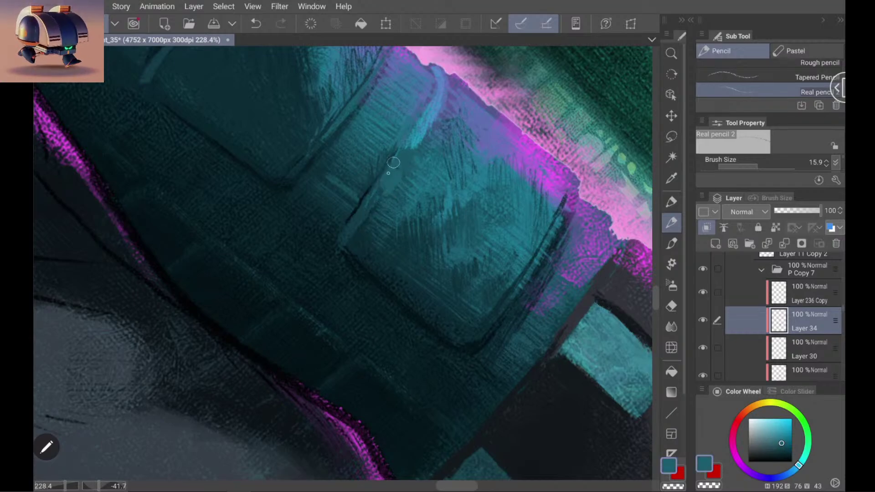
# Step: Shade the jacket-side end of the lower pouch's top edge with darker teals sampled along the pouch corner
pyautogui.keyDown('alt'); pyautogui.click(381, 197); pyautogui.keyUp('alt')
pyautogui.keyDown('alt'); pyautogui.click(381, 215); pyautogui.keyUp('alt')
pyautogui.keyDown('alt'); pyautogui.click(376, 221); pyautogui.keyUp('alt')
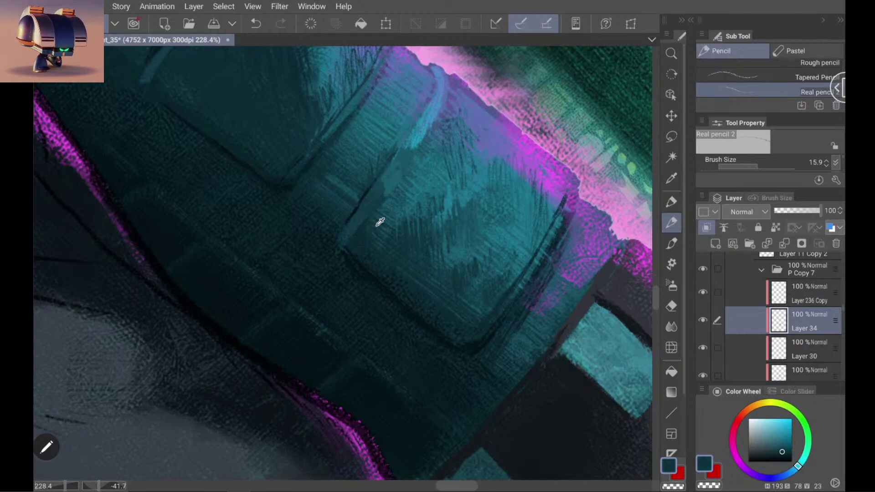
pyautogui.keyDown('alt'); pyautogui.click(356, 234); pyautogui.keyUp('alt')
pyautogui.moveTo(343, 244)
pyautogui.mouseDown()
pyautogui.moveTo(353, 221)
pyautogui.moveTo(345, 230)
pyautogui.moveTo(379, 205)
pyautogui.moveTo(360, 216)
pyautogui.mouseUp()
pyautogui.keyDown('alt'); pyautogui.click(350, 237); pyautogui.keyUp('alt')
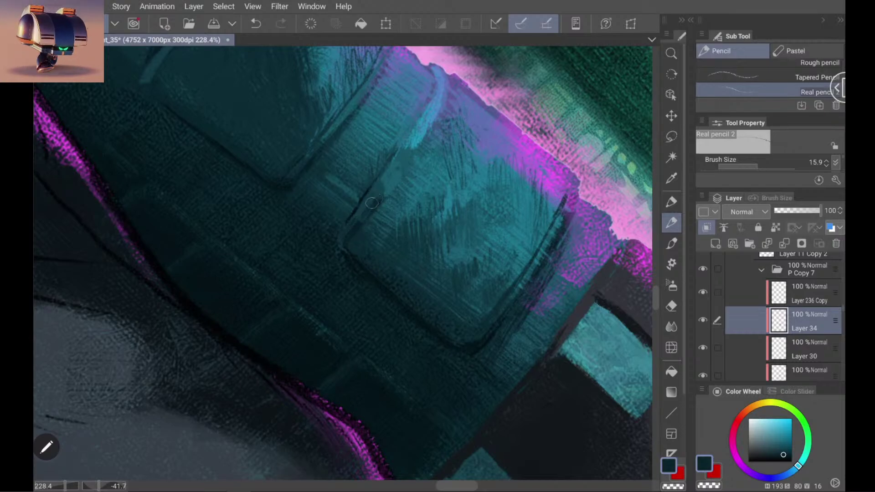
pyautogui.moveTo(378, 182)
pyautogui.mouseDown()
pyautogui.moveTo(363, 221)
pyautogui.moveTo(378, 186)
pyautogui.mouseUp()
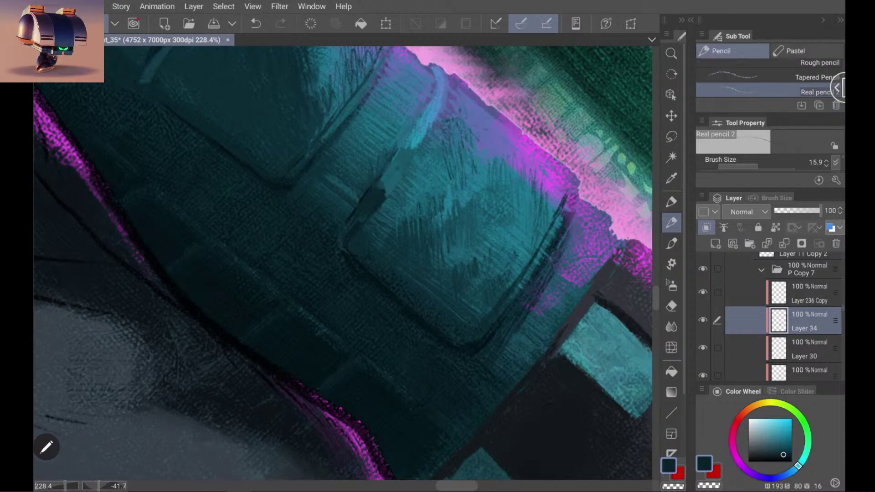
# Step: Blend the dark patch on the lower pouch's top edge into the vest with teal sampled beside it
pyautogui.scroll(-1, 429, 222)
pyautogui.scroll(-5, 343, 263)
pyautogui.scroll(4, 343, 263)
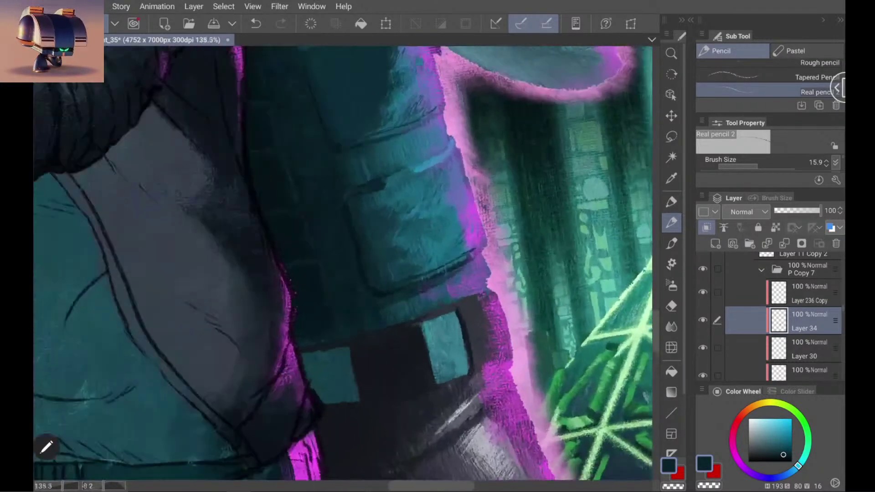
pyautogui.keyDown('alt'); pyautogui.click(377, 196); pyautogui.keyUp('alt')
pyautogui.moveTo(377, 196); pyautogui.dragTo(368, 191)
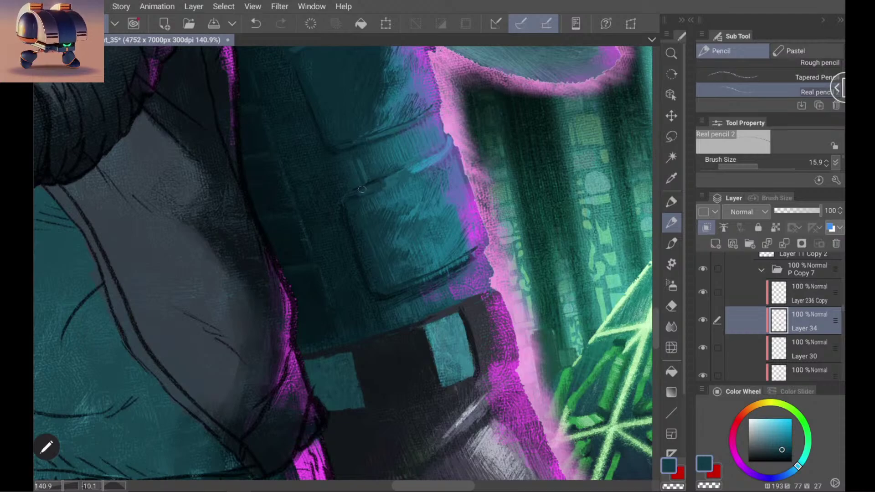
# Step: Soften the jacket-side top corner of the lower pouch with dark teals sampled beside its outline
pyautogui.keyDown('alt'); pyautogui.click(360, 205); pyautogui.keyUp('alt')
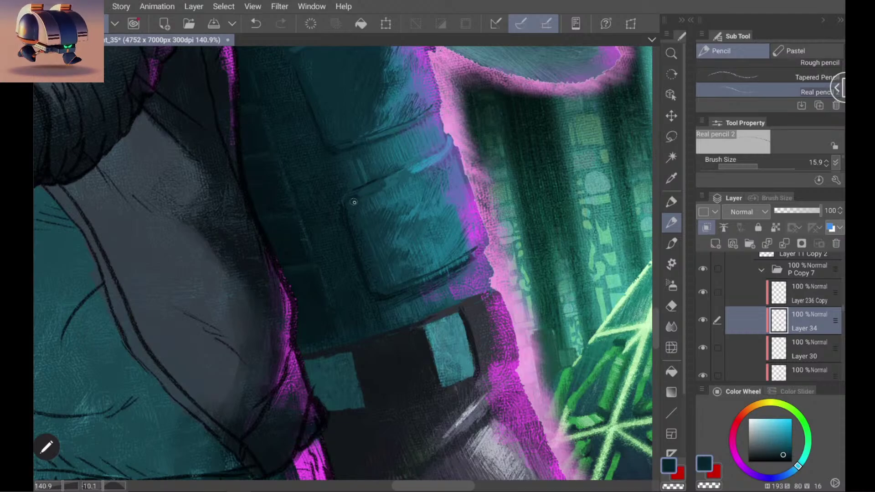
pyautogui.keyDown('alt'); pyautogui.click(354, 203); pyautogui.keyUp('alt')
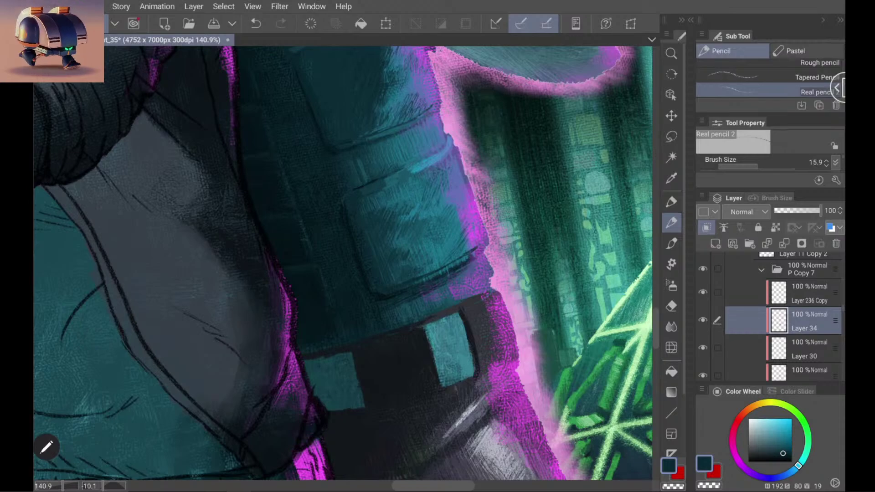
pyautogui.scroll(-5, 428, 183)
pyautogui.scroll(5, 429, 183)
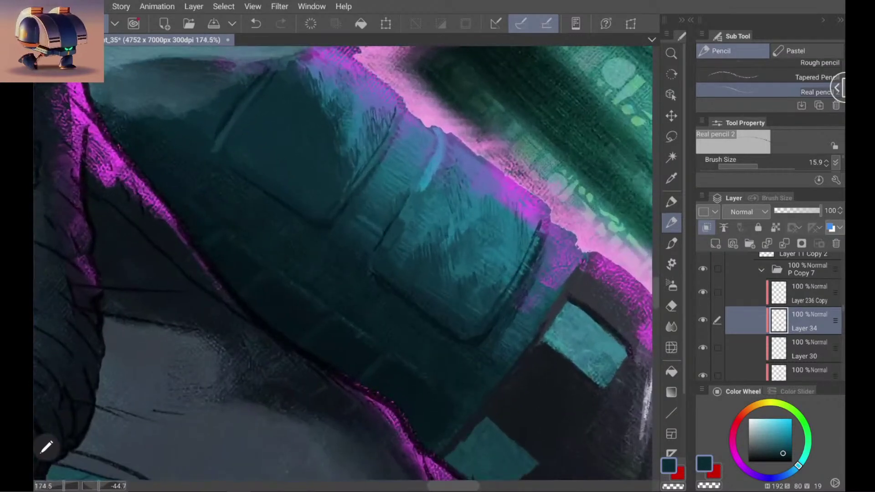
# Step: Blend the inner half of the lower pouch's top edge into its face with mid and dark teals sampled along it
pyautogui.keyDown('alt'); pyautogui.click(388, 239); pyautogui.keyUp('alt')
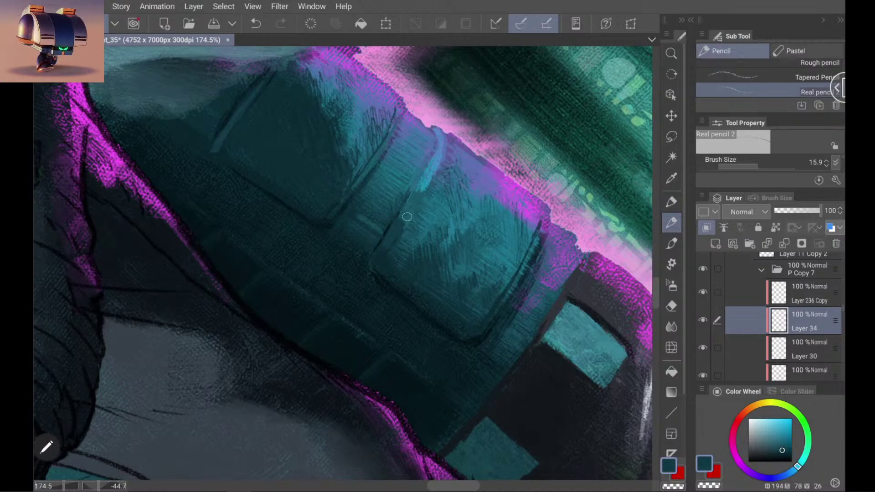
pyautogui.keyDown('alt'); pyautogui.click(409, 209); pyautogui.keyUp('alt')
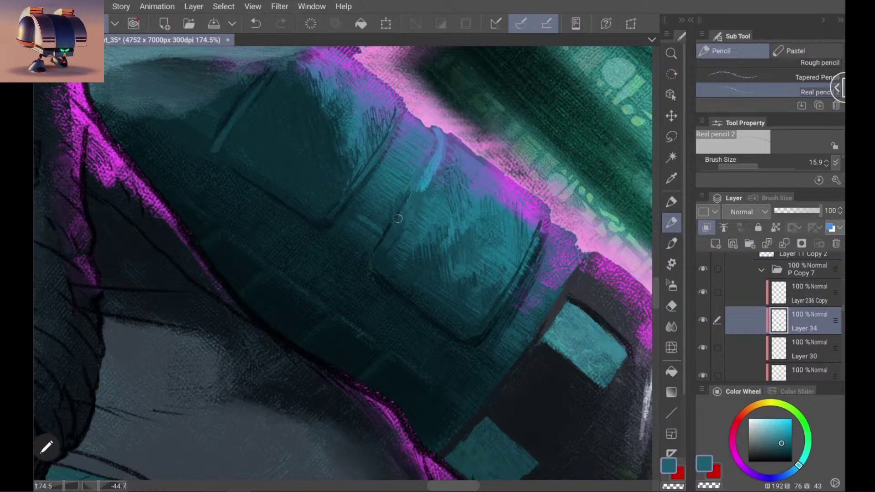
pyautogui.keyDown('alt'); pyautogui.click(396, 229); pyautogui.keyUp('alt')
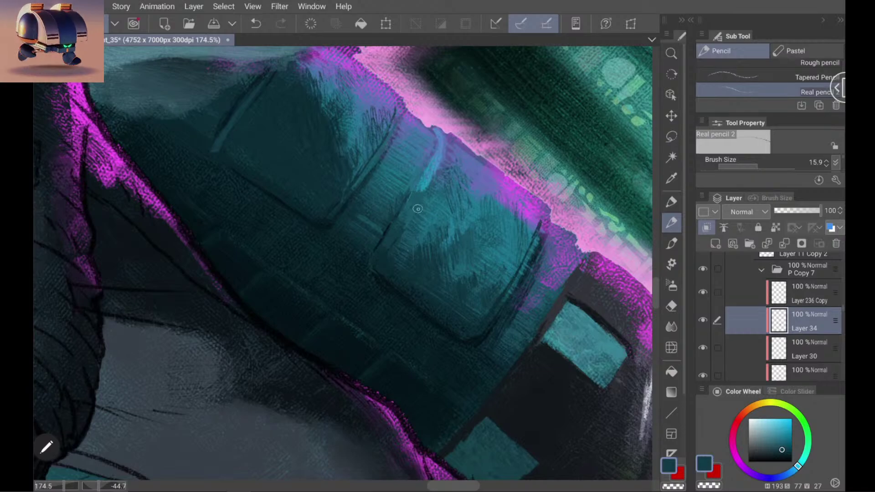
pyautogui.scroll(-8, 418, 210)
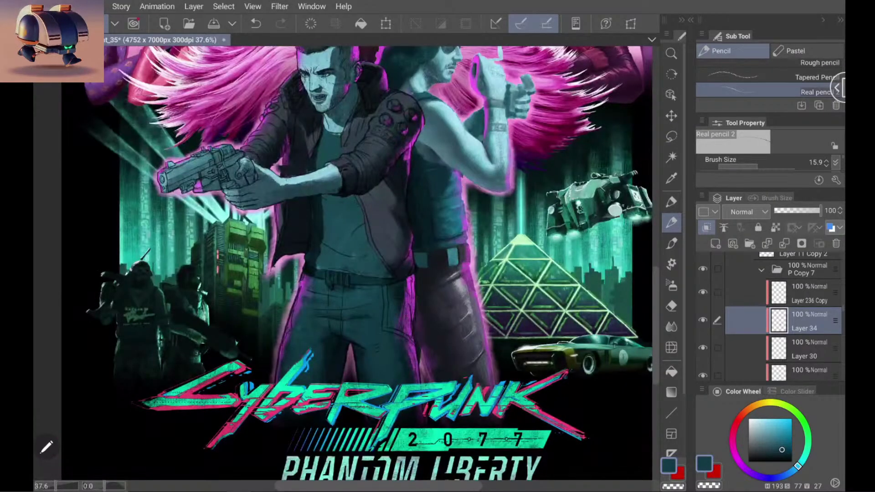
# Step: Smooth the flat band beneath the lower pouch's top edge with progressively darker teals sampled toward the jacket-side corner
pyautogui.scroll(8, 418, 247)
pyautogui.scroll(3, 343, 263)
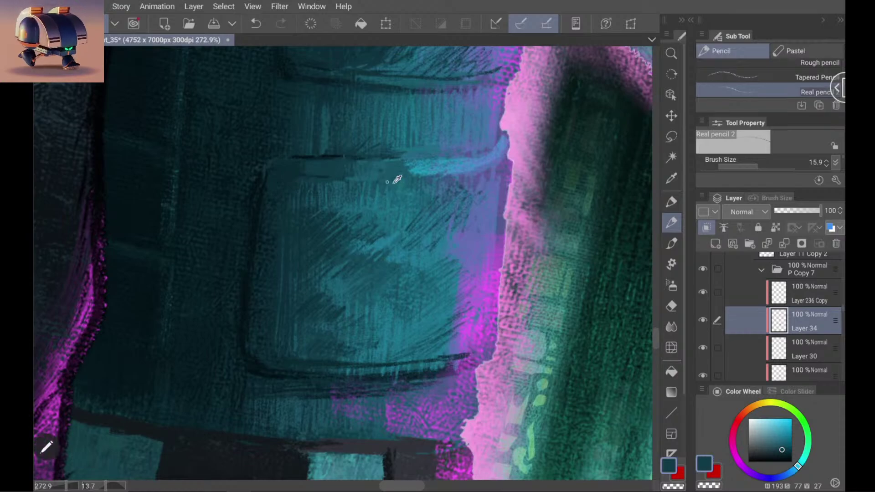
pyautogui.keyDown('alt'); pyautogui.click(372, 172); pyautogui.keyUp('alt')
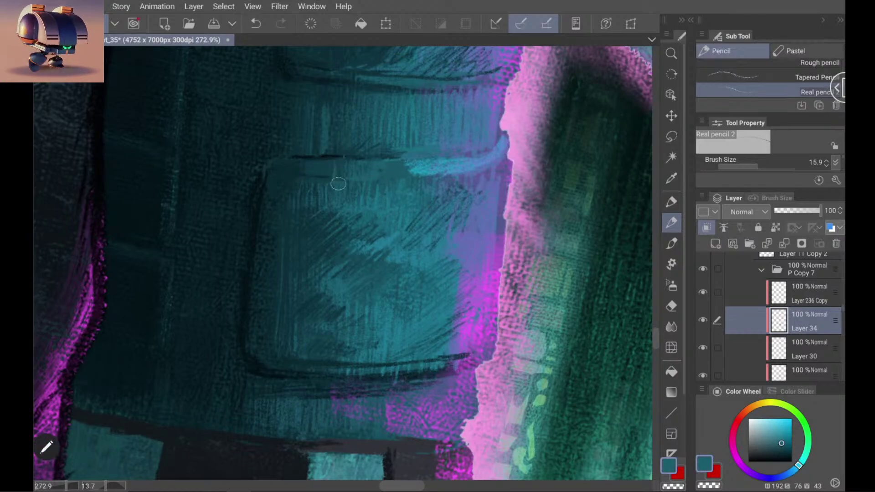
pyautogui.keyDown('alt'); pyautogui.click(322, 172); pyautogui.keyUp('alt')
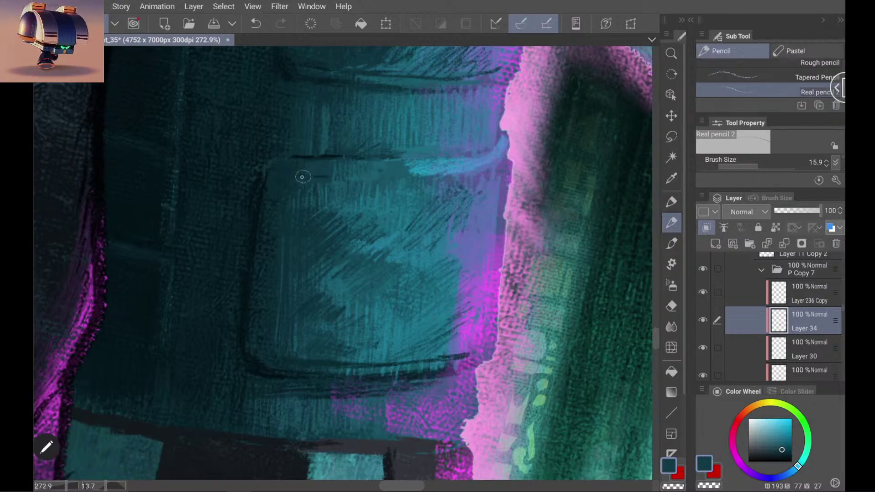
pyautogui.keyDown('alt'); pyautogui.click(294, 172); pyautogui.keyUp('alt')
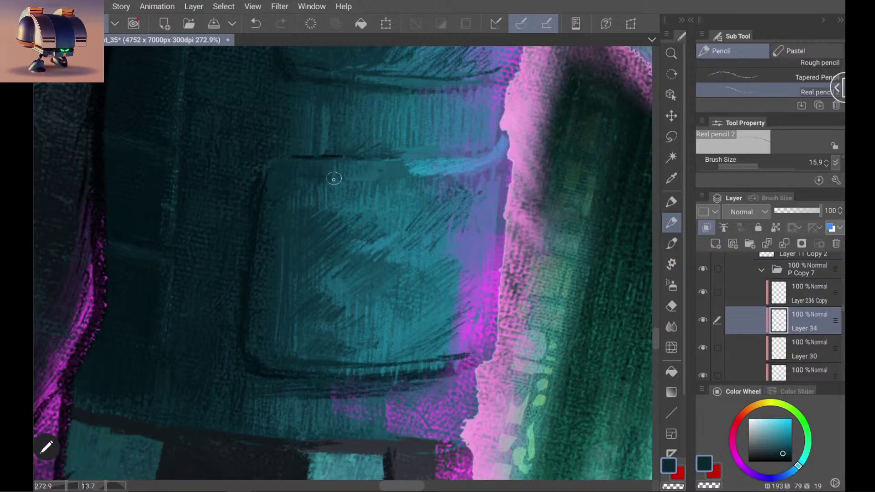
# Step: Blend the lower boundary of that band into the pouch's face with short strokes of sampled mid and dark teals
pyautogui.keyDown('alt'); pyautogui.click(326, 178); pyautogui.keyUp('alt')
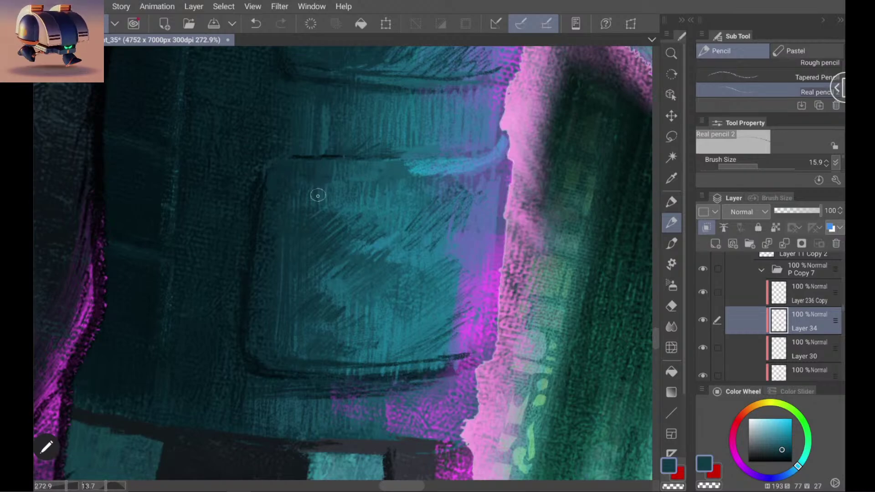
pyautogui.keyDown('alt'); pyautogui.click(328, 165); pyautogui.keyUp('alt')
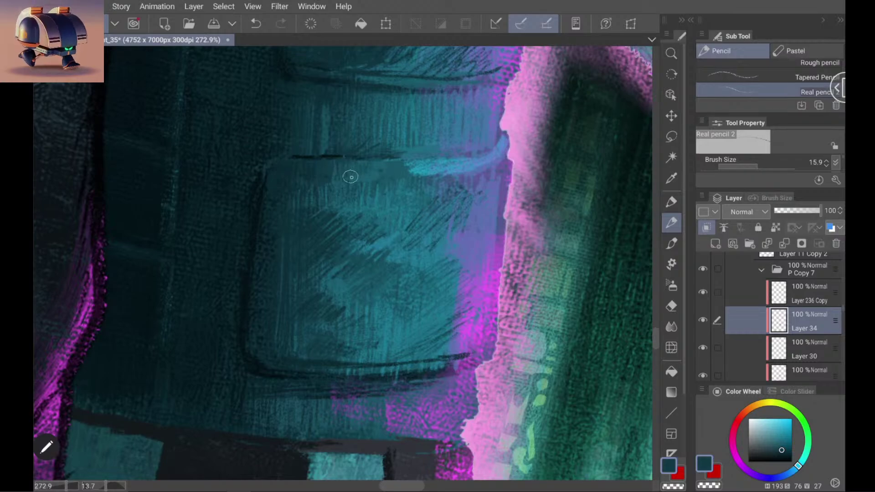
pyautogui.keyDown('alt'); pyautogui.click(358, 175); pyautogui.keyUp('alt')
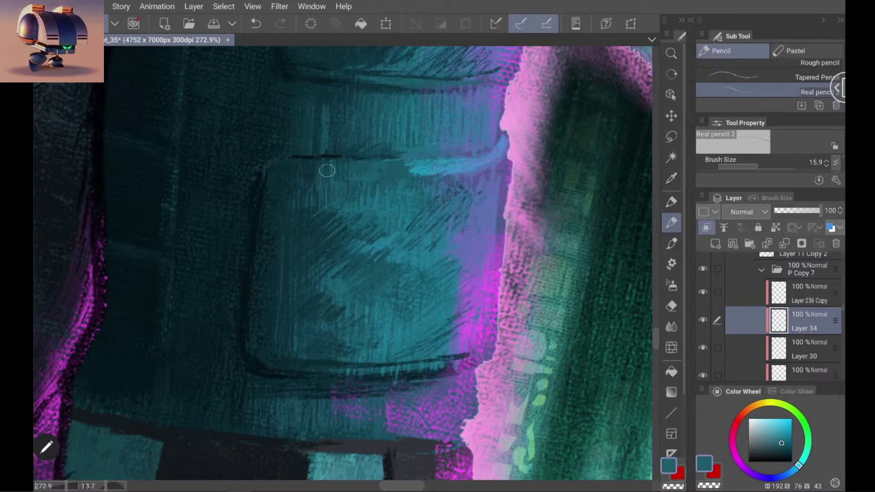
pyautogui.keyDown('alt'); pyautogui.click(287, 165); pyautogui.keyUp('alt')
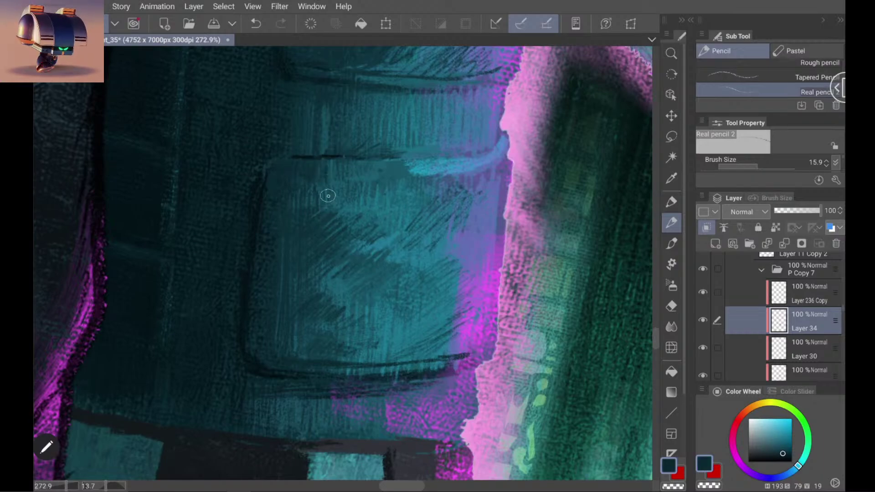
pyautogui.moveTo(328, 184); pyautogui.dragTo(327, 192)
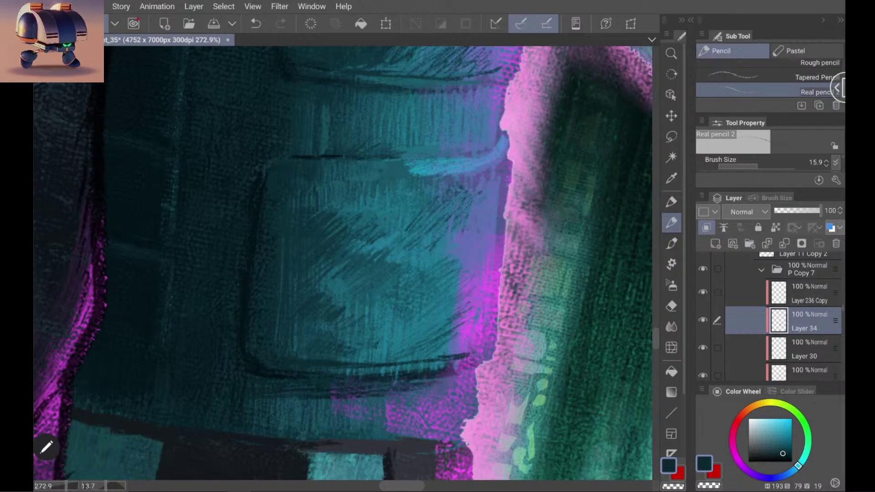
# Step: Reduce the bright highlight on the lower pouch's top edge to a thin line, covering it with sampled teals and blue-violet from the rim light
pyautogui.moveTo(456, 292); pyautogui.dragTo(498, 205)
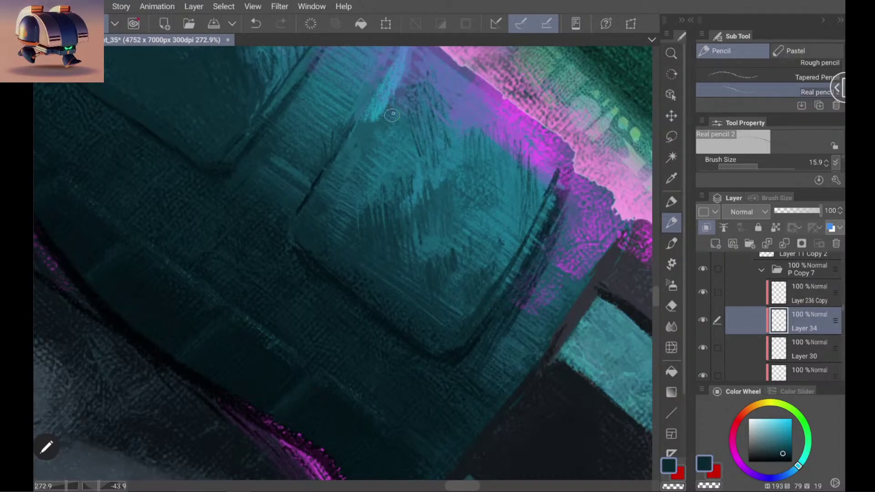
pyautogui.scroll(2, 378, 122)
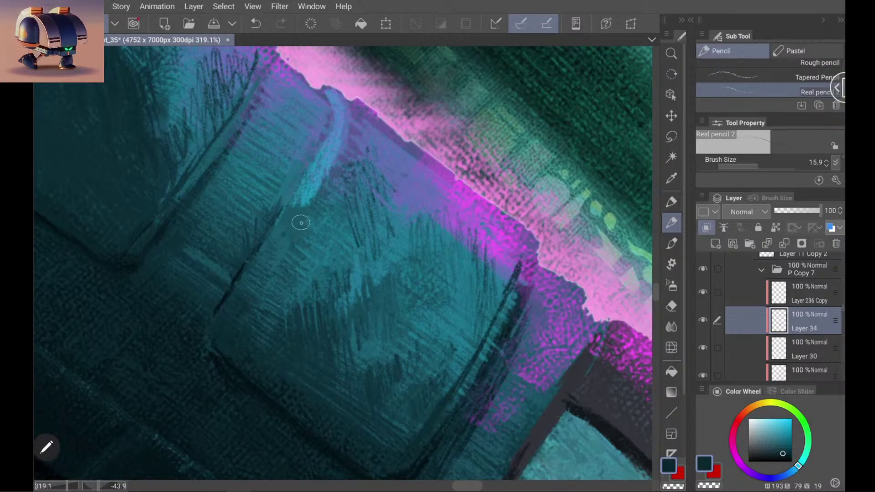
pyautogui.keyDown('alt'); pyautogui.click(294, 208); pyautogui.keyUp('alt')
pyautogui.moveTo(294, 208)
pyautogui.mouseDown()
pyautogui.moveTo(301, 190)
pyautogui.moveTo(327, 193)
pyautogui.moveTo(300, 204)
pyautogui.moveTo(329, 166)
pyautogui.moveTo(313, 169)
pyautogui.moveTo(333, 137)
pyautogui.mouseUp()
pyautogui.keyDown('alt'); pyautogui.click(326, 190); pyautogui.keyUp('alt')
pyautogui.keyDown('alt'); pyautogui.click(327, 177); pyautogui.keyUp('alt')
pyautogui.moveTo(326, 173)
pyautogui.mouseDown()
pyautogui.moveTo(346, 154)
pyautogui.moveTo(325, 151)
pyautogui.mouseUp()
pyautogui.keyDown('alt'); pyautogui.click(345, 147); pyautogui.keyUp('alt')
pyautogui.moveTo(347, 123)
pyautogui.mouseDown()
pyautogui.moveTo(330, 151)
pyautogui.moveTo(328, 129)
pyautogui.moveTo(341, 134)
pyautogui.mouseUp()
pyautogui.keyDown('alt'); pyautogui.click(335, 155); pyautogui.keyUp('alt')
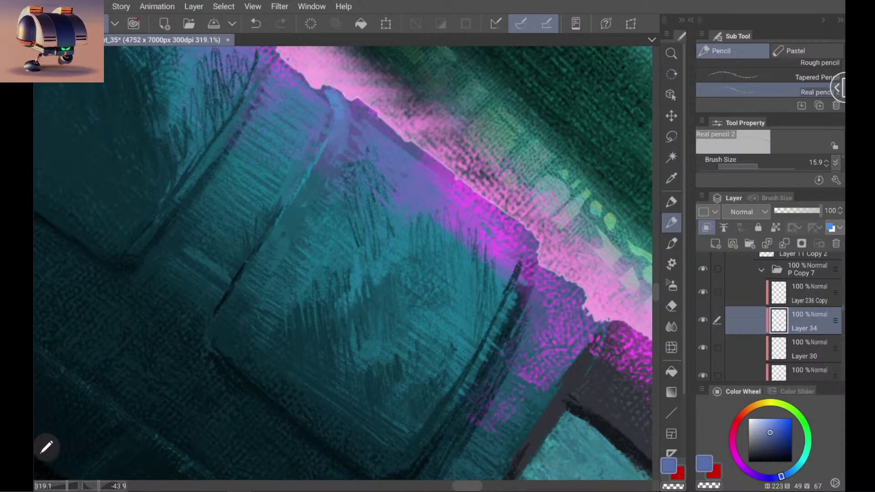
# Step: Blend the outer end of the pouch's top-edge highlight into the purple rim light with a muted blue-violet sampled from it
pyautogui.scroll(-8, 343, 263)
pyautogui.scroll(-3, 342, 263)
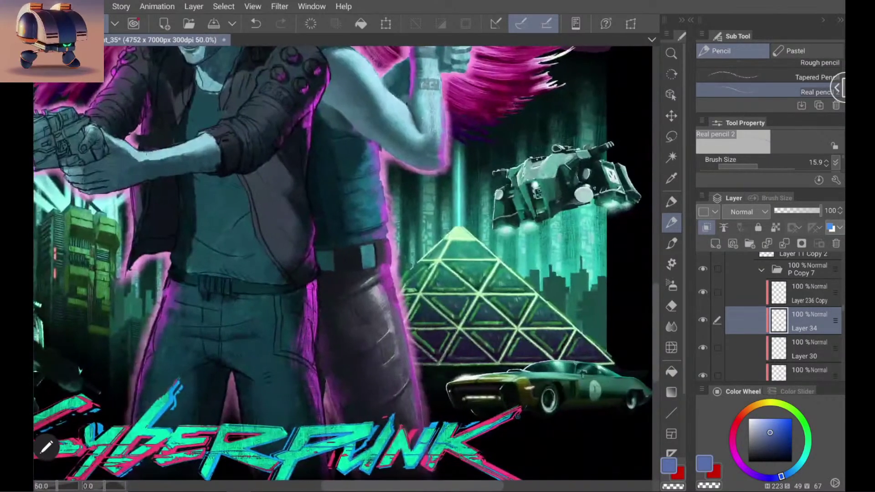
pyautogui.scroll(8, 343, 264)
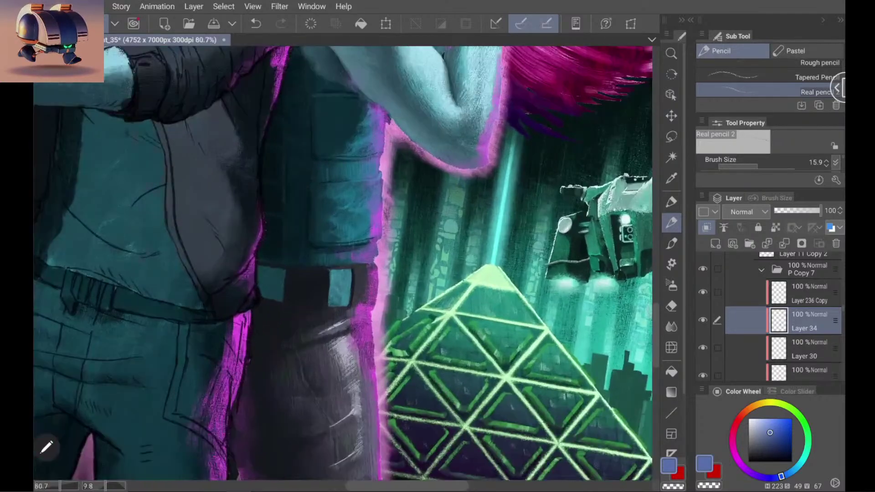
pyautogui.scroll(3, 343, 263)
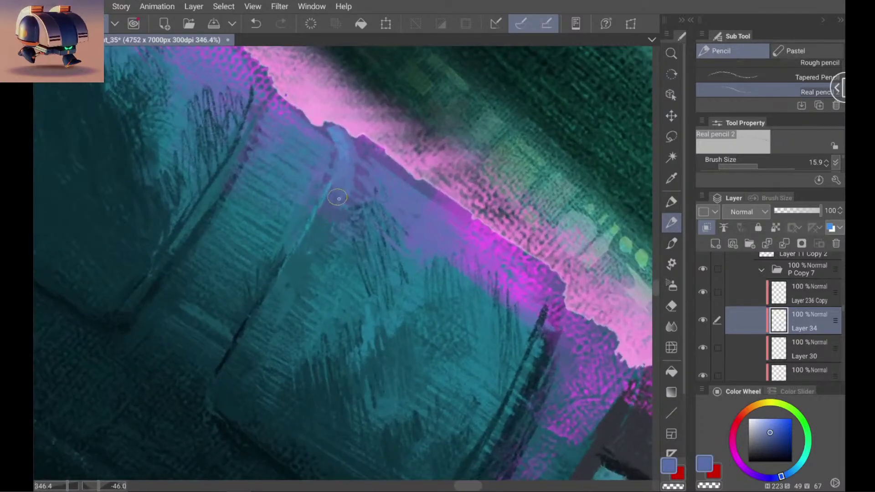
pyautogui.keyDown('alt'); pyautogui.click(341, 181); pyautogui.keyUp('alt')
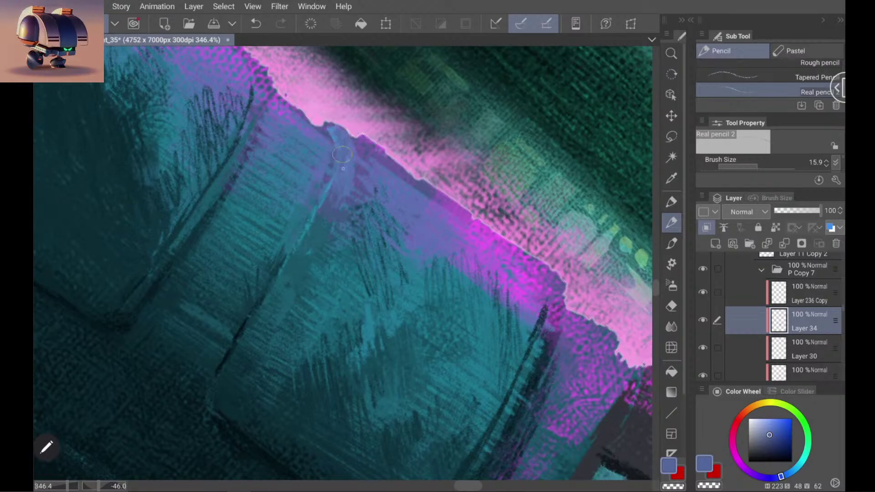
# Step: Extend a thin light-blue highlight line along the lower pouch's top edge to its jacket-side corner, using blue sampled from the existing highlight
pyautogui.scroll(-1, 345, 143)
pyautogui.scroll(1, 356, 163)
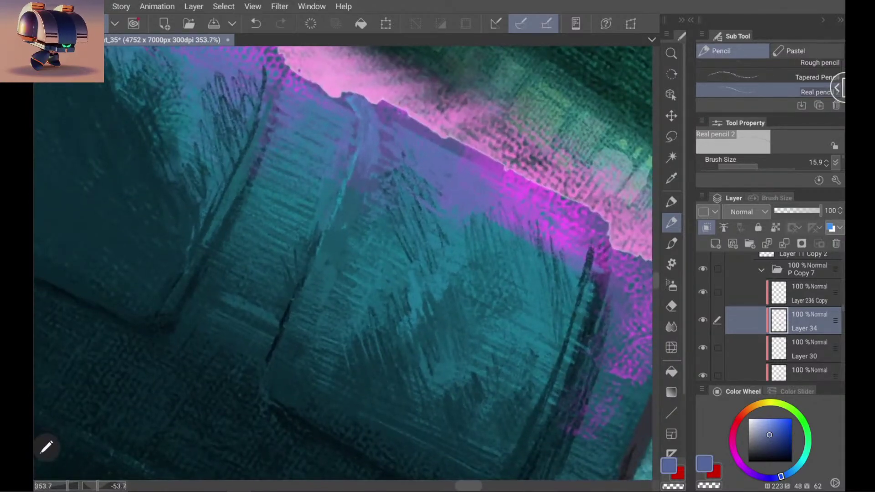
pyautogui.keyDown('alt'); pyautogui.click(356, 160); pyautogui.keyUp('alt')
pyautogui.moveTo(343, 203); pyautogui.dragTo(302, 279)
pyautogui.hotkey('ctrl', 'z')
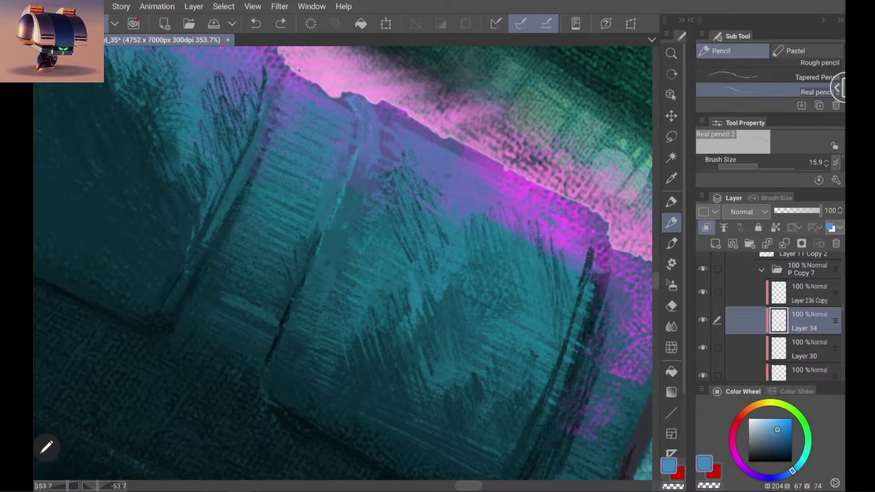
pyautogui.moveTo(271, 355); pyautogui.dragTo(332, 199)
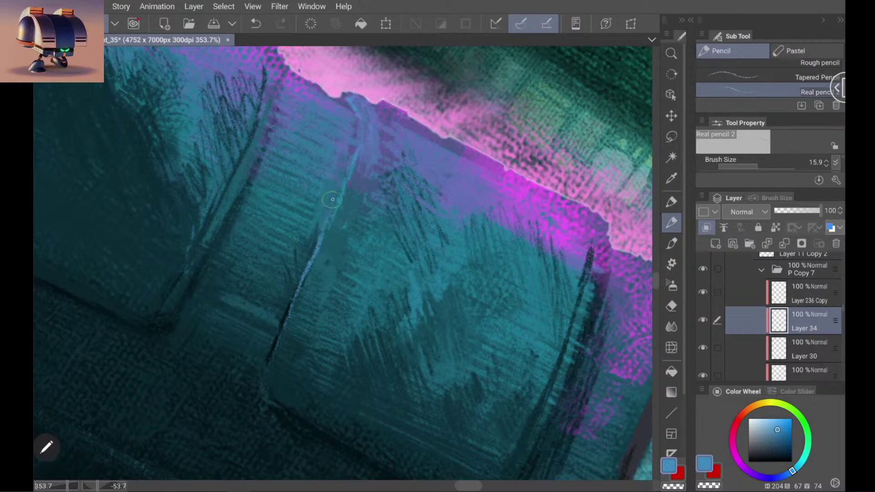
pyautogui.moveTo(276, 342); pyautogui.dragTo(263, 378)
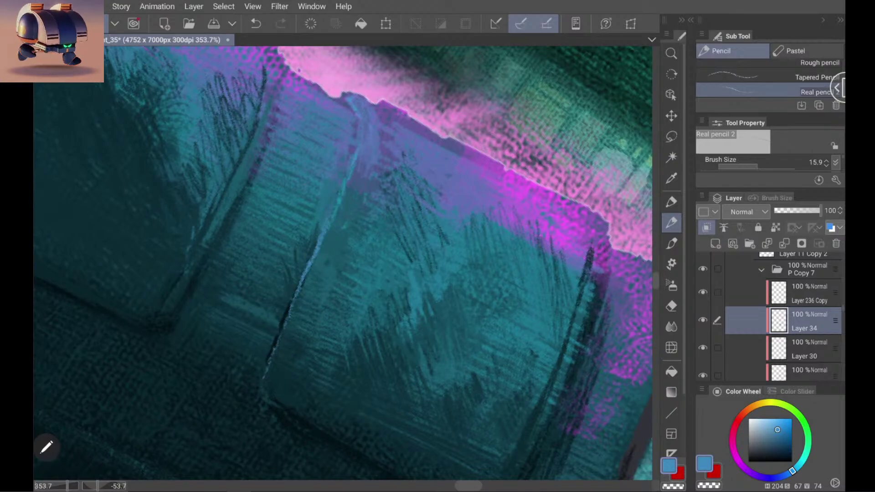
# Step: Try to darken the middle of the lower pouch's top edge alongside the blue line with sampled dark teal
pyautogui.scroll(-3, 343, 263)
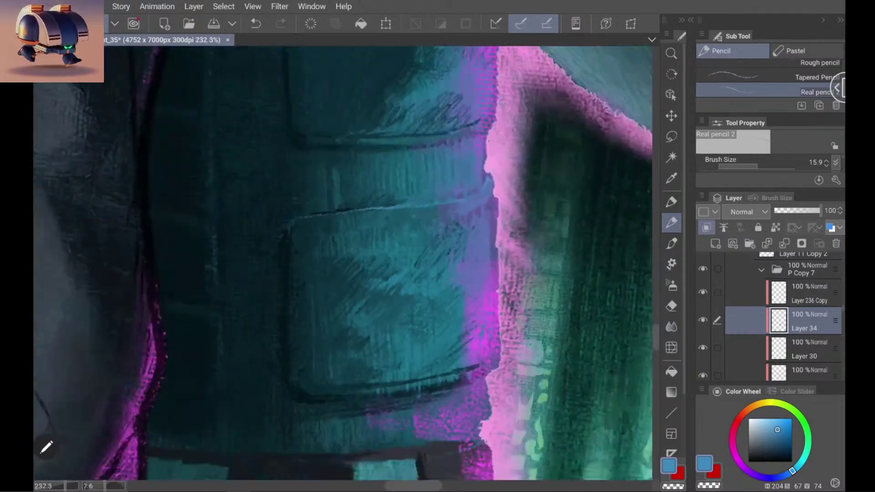
pyautogui.scroll(3, 343, 263)
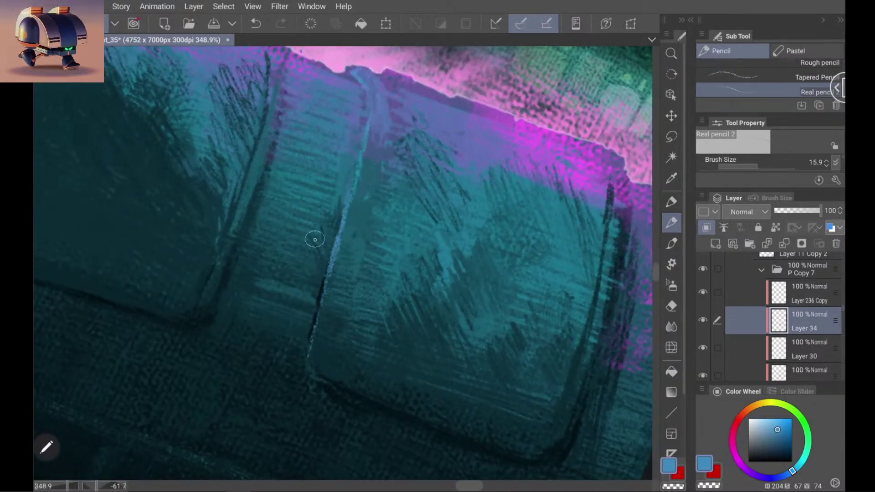
pyautogui.keyDown('alt'); pyautogui.click(323, 273); pyautogui.keyUp('alt')
pyautogui.moveTo(324, 273)
pyautogui.mouseDown()
pyautogui.moveTo(337, 230)
pyautogui.moveTo(328, 268)
pyautogui.moveTo(333, 247)
pyautogui.mouseUp()
pyautogui.hotkey('ctrl', 'z')
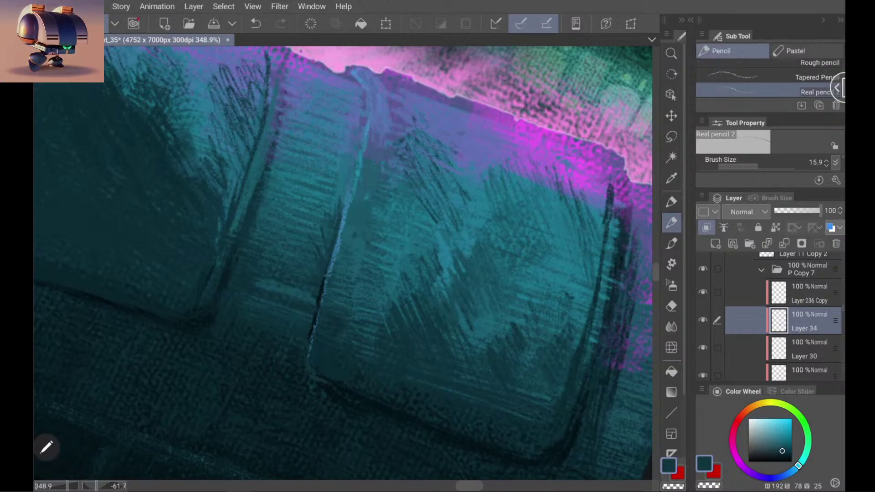
# Step: Try shading strokes just beneath the lower pouch's top-edge highlight with dark teals sampled from the pouch and the vest
pyautogui.scroll(-8, 342, 263)
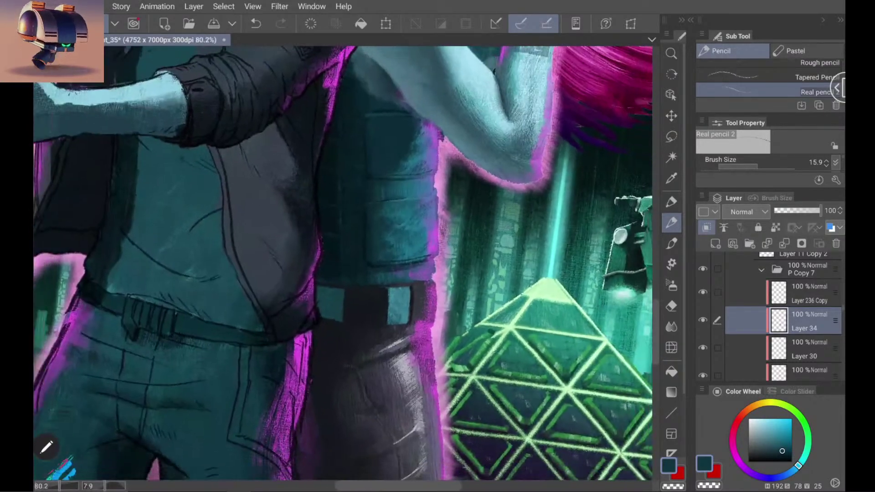
pyautogui.scroll(6, 365, 228)
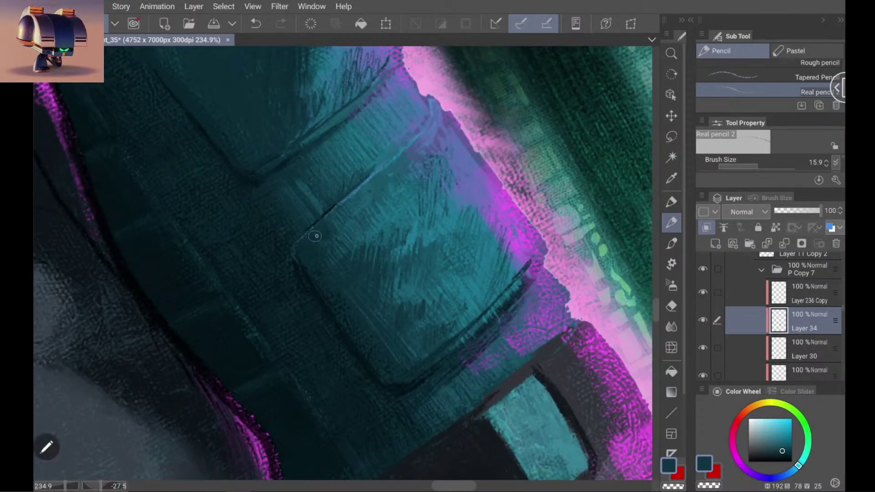
pyautogui.keyDown('alt'); pyautogui.click(393, 352); pyautogui.keyUp('alt')
pyautogui.moveTo(312, 237); pyautogui.dragTo(360, 185)
pyautogui.hotkey('ctrl', 'z')
pyautogui.keyDown('alt'); pyautogui.click(242, 296); pyautogui.keyUp('alt')
pyautogui.moveTo(304, 245); pyautogui.dragTo(344, 209)
pyautogui.hotkey('ctrl', 'z')
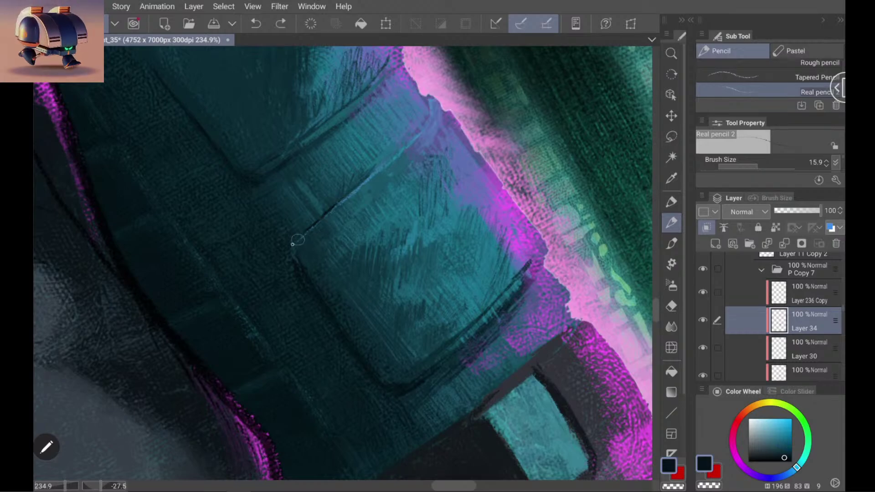
pyautogui.keyDown('alt'); pyautogui.click(238, 245); pyautogui.keyUp('alt')
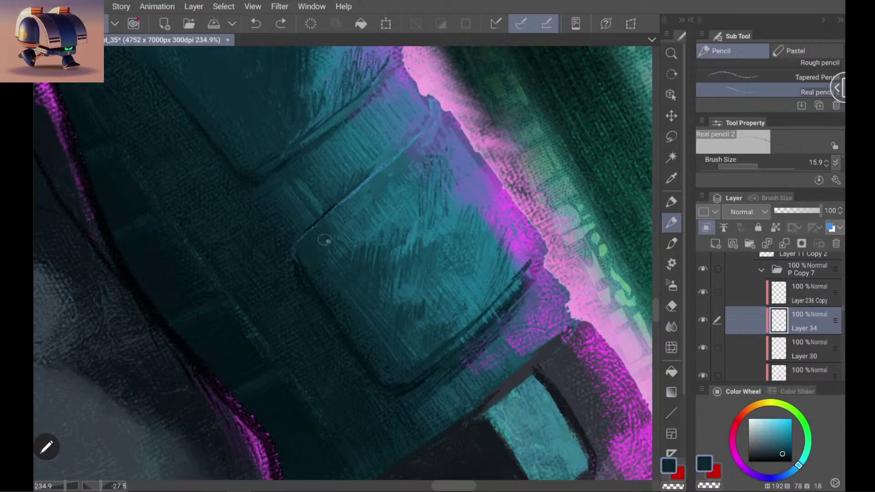
pyautogui.moveTo(311, 242); pyautogui.dragTo(360, 206)
pyautogui.hotkey('ctrl', 'z')
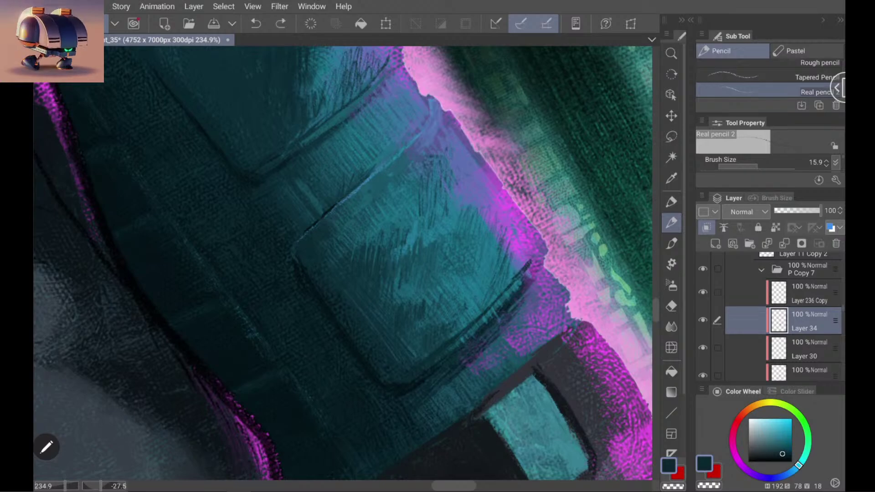
# Step: Try a darker teal stroke along the lower pouch's top edge near its jacket-side corner
pyautogui.click(784, 455)
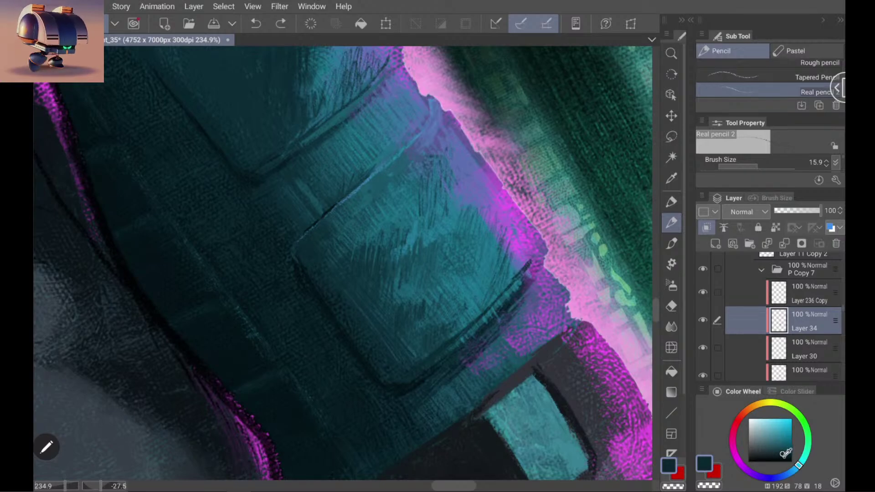
pyautogui.moveTo(302, 252); pyautogui.dragTo(361, 196)
pyautogui.hotkey('ctrl', 'z')
# Step: Smooth the area just beneath the lower pouch's top-edge highlight with a mid teal sampled from the pouch face
pyautogui.scroll(3, 342, 263)
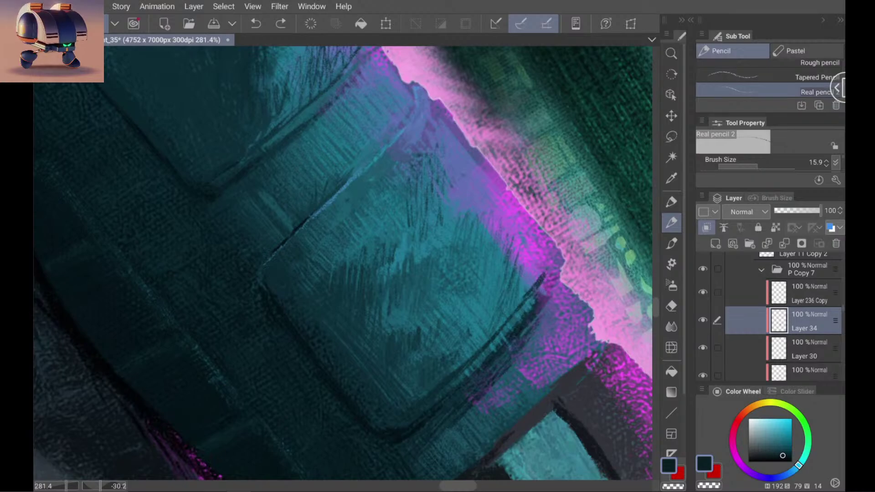
pyautogui.scroll(-3, 342, 263)
pyautogui.scroll(3, 343, 263)
pyautogui.scroll(-1, 343, 263)
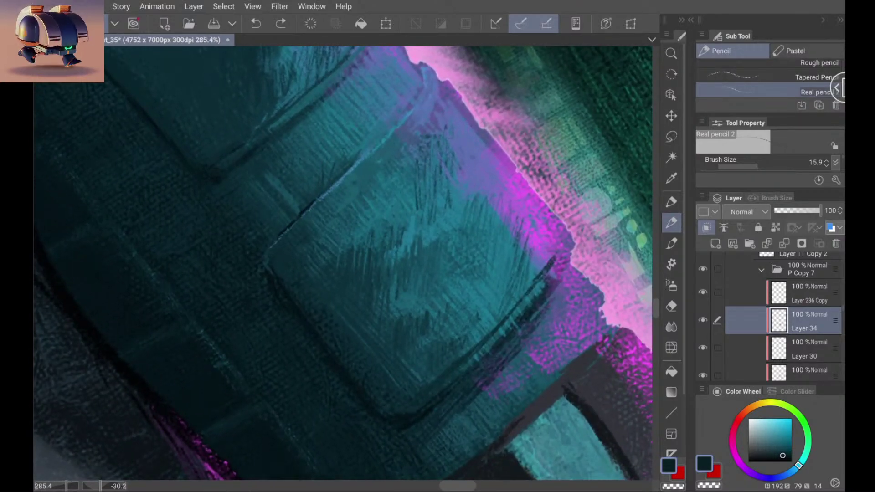
pyautogui.scroll(-2, 343, 263)
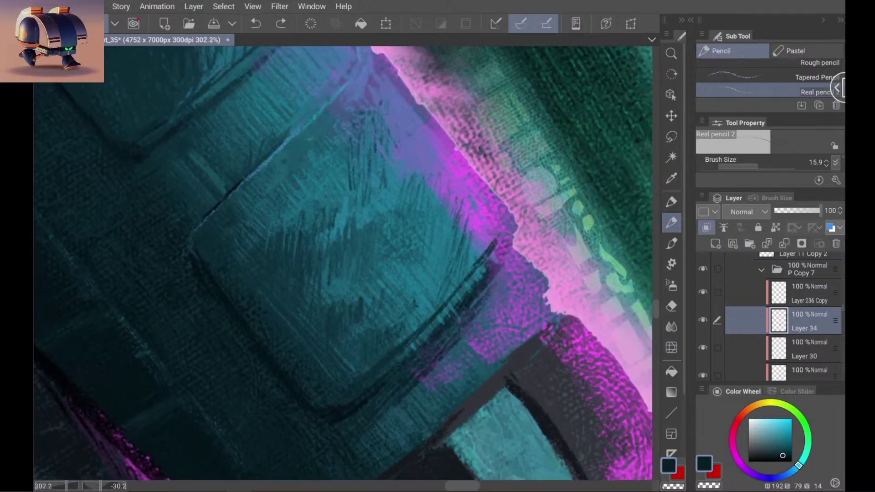
pyautogui.scroll(2, 343, 263)
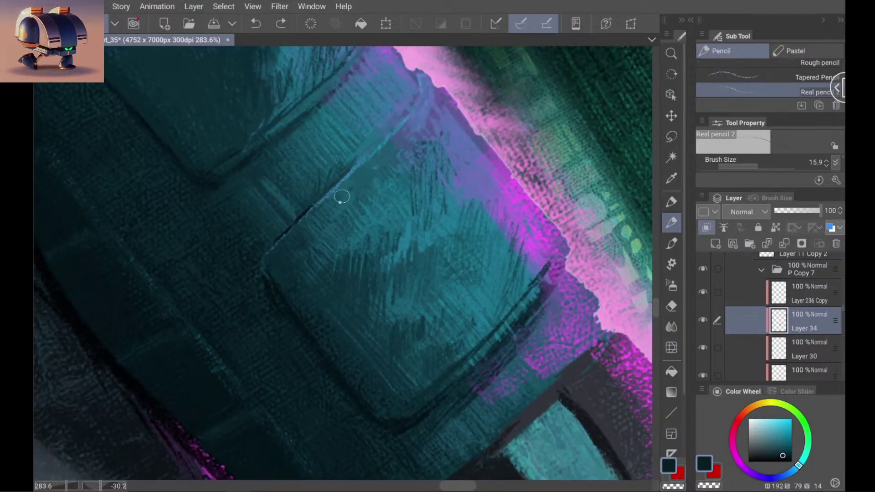
pyautogui.keyDown('alt'); pyautogui.click(350, 212); pyautogui.keyUp('alt')
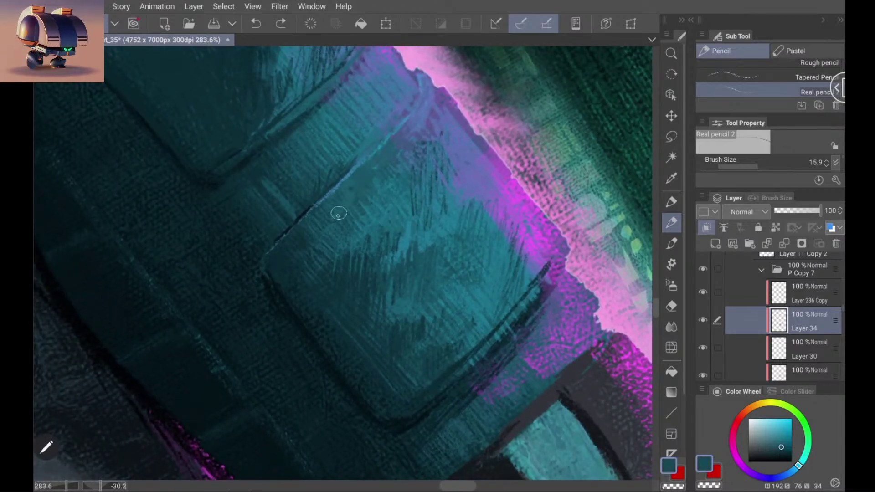
pyautogui.moveTo(344, 205); pyautogui.dragTo(334, 216)
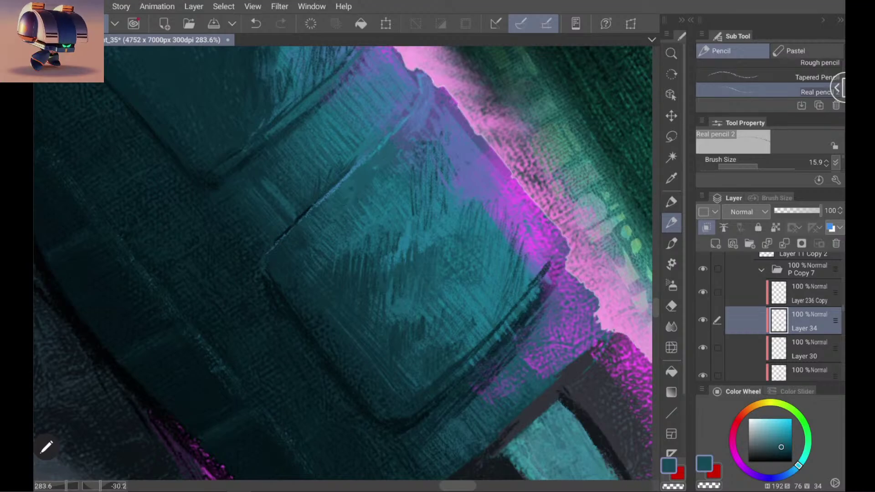
# Step: Try shading beneath the lower pouch's top edge at the jacket-side corner with dark teal sampled from the vest
pyautogui.scroll(-5, 411, 265)
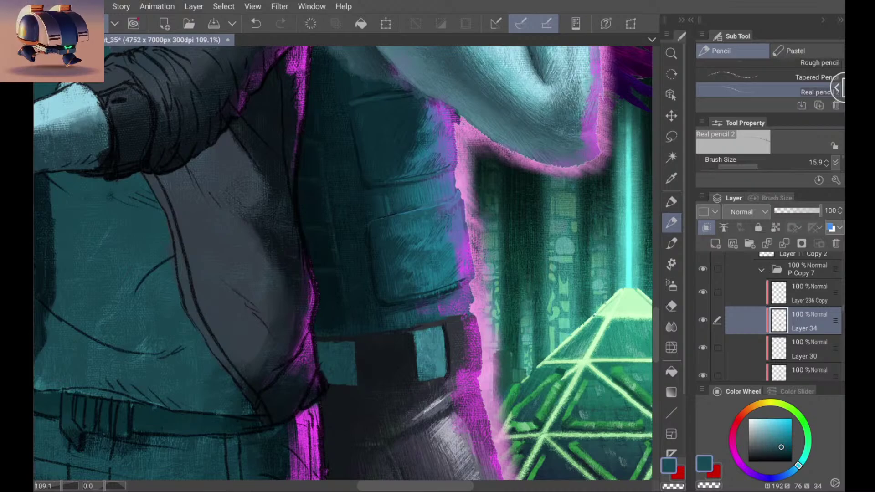
pyautogui.scroll(4, 399, 265)
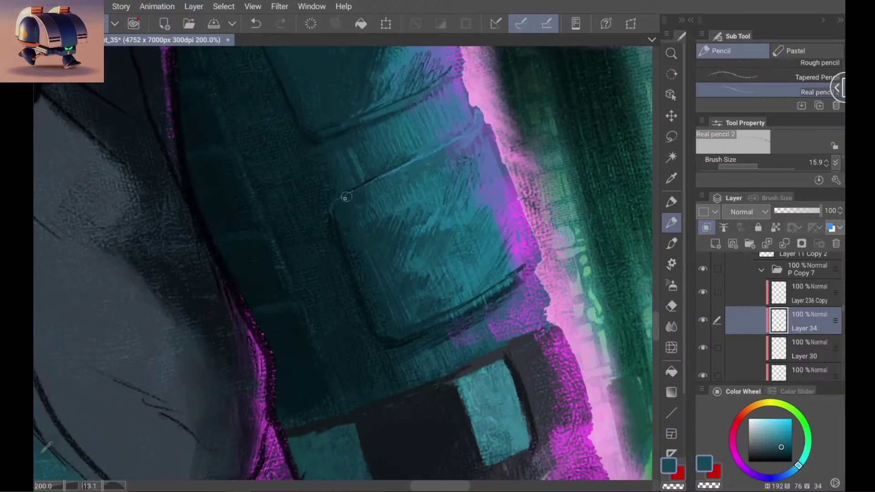
pyautogui.hotkey('ctrl', 'z')
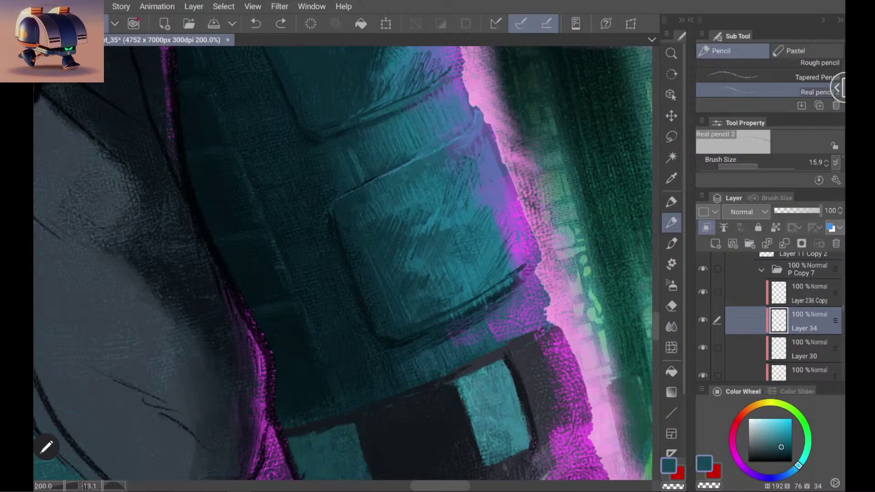
pyautogui.keyDown('alt'); pyautogui.click(332, 274); pyautogui.keyUp('alt')
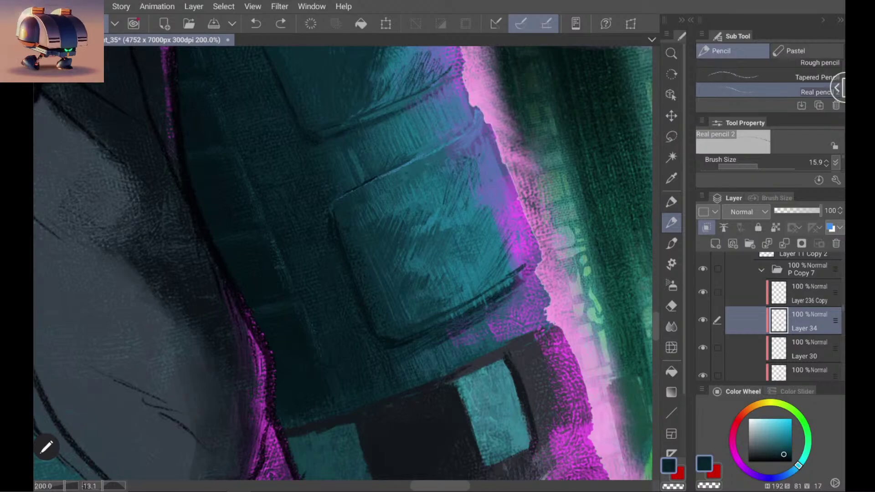
pyautogui.moveTo(339, 206); pyautogui.dragTo(378, 191)
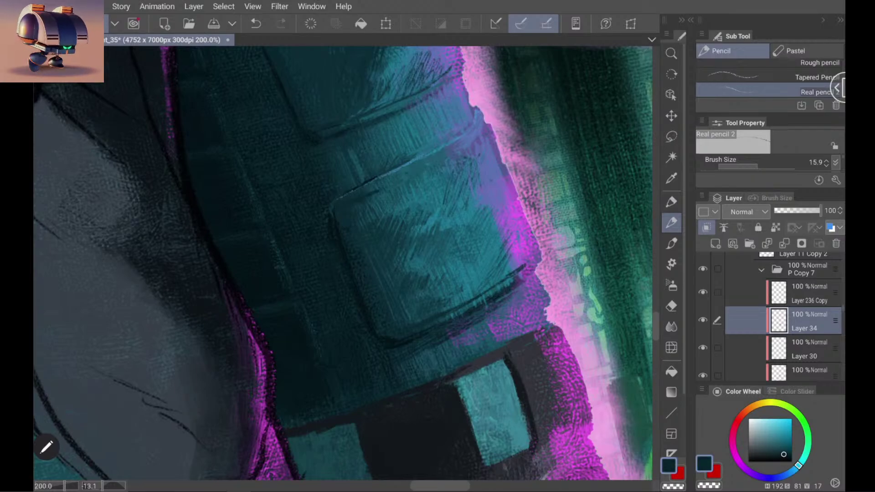
pyautogui.hotkey('ctrl', 'z')
# Step: Draw a thin near-black teal shadow line beneath the highlight on the jacket-side half of the lower pouch's top edge
pyautogui.click(784, 456)
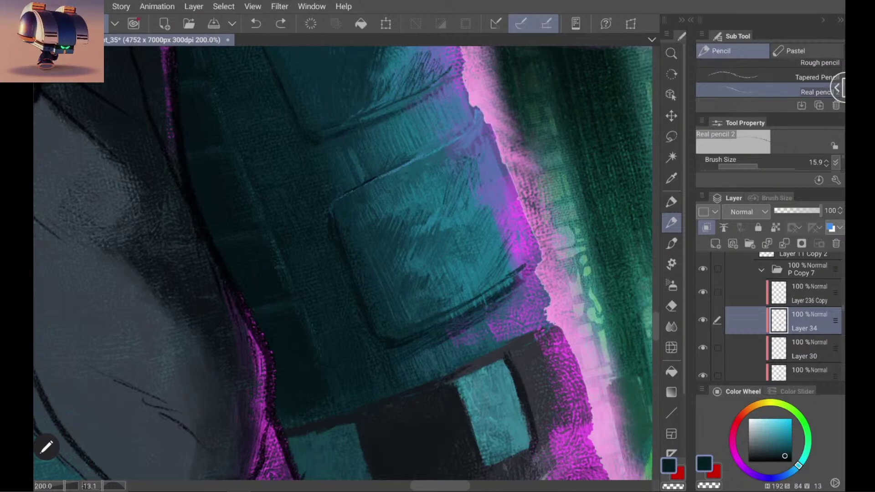
pyautogui.moveTo(335, 201); pyautogui.dragTo(336, 283)
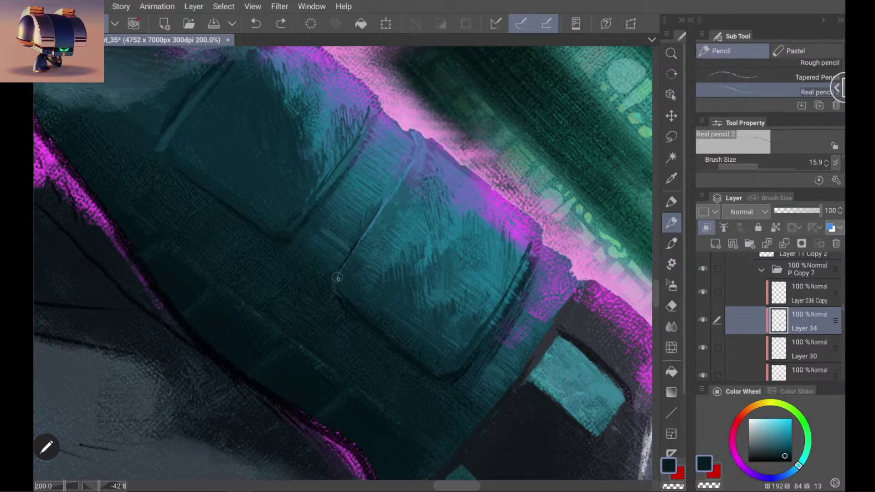
pyautogui.moveTo(360, 262); pyautogui.dragTo(336, 292)
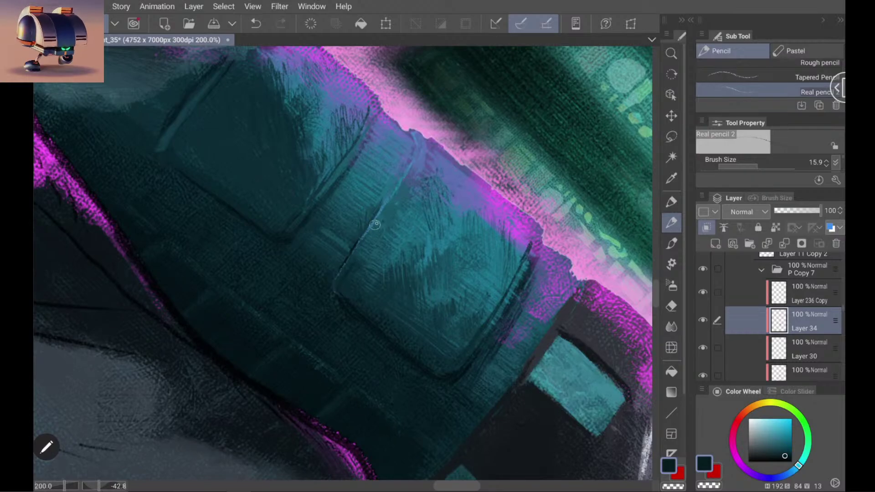
pyautogui.hotkey('ctrl', 'z')
pyautogui.moveTo(341, 277); pyautogui.dragTo(370, 236)
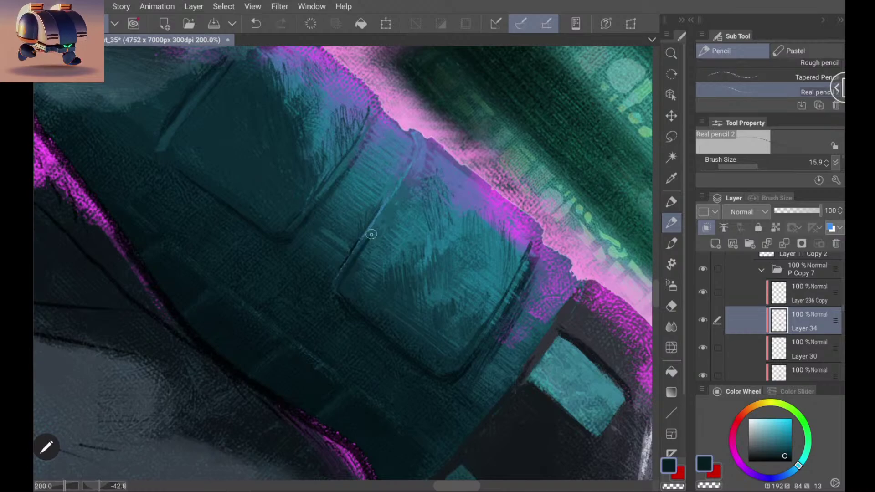
pyautogui.hotkey('ctrl', 'z')
pyautogui.moveTo(345, 273); pyautogui.dragTo(370, 231)
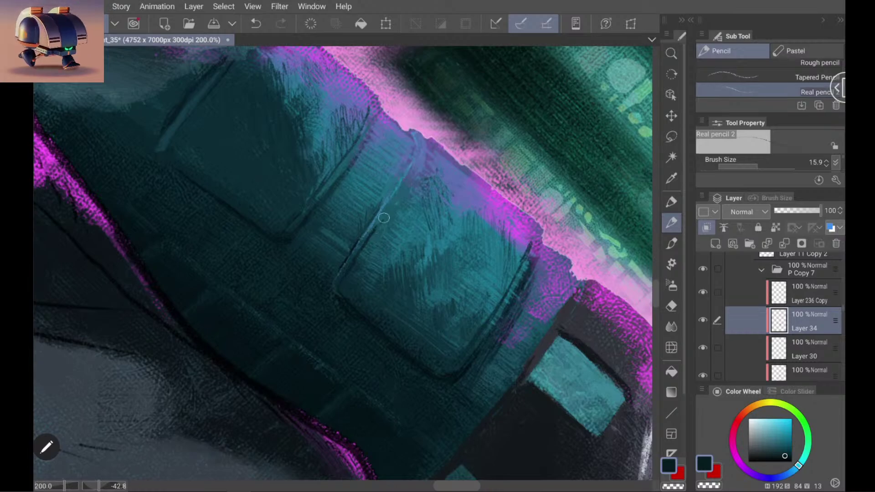
pyautogui.hotkey('ctrl', 'z')
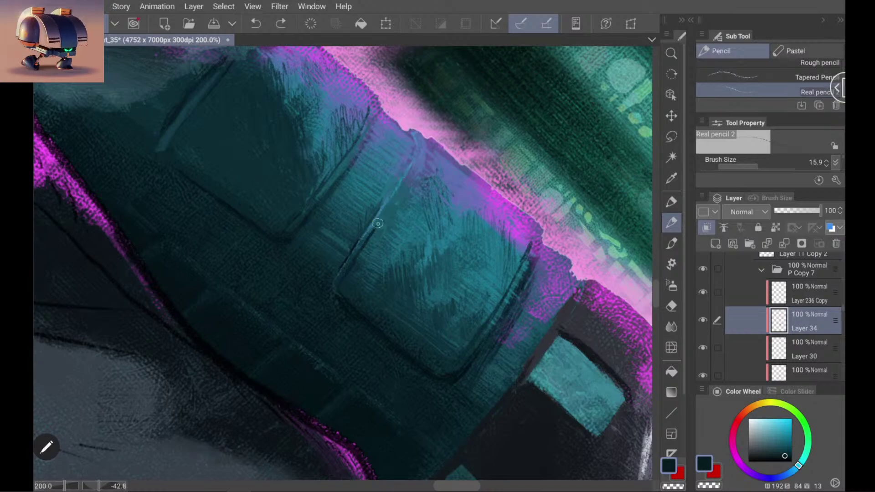
# Step: Extend the shadow line along the top edge toward the purple rim light and soften its outer end with sampled muted teal
pyautogui.moveTo(392, 204); pyautogui.dragTo(377, 224)
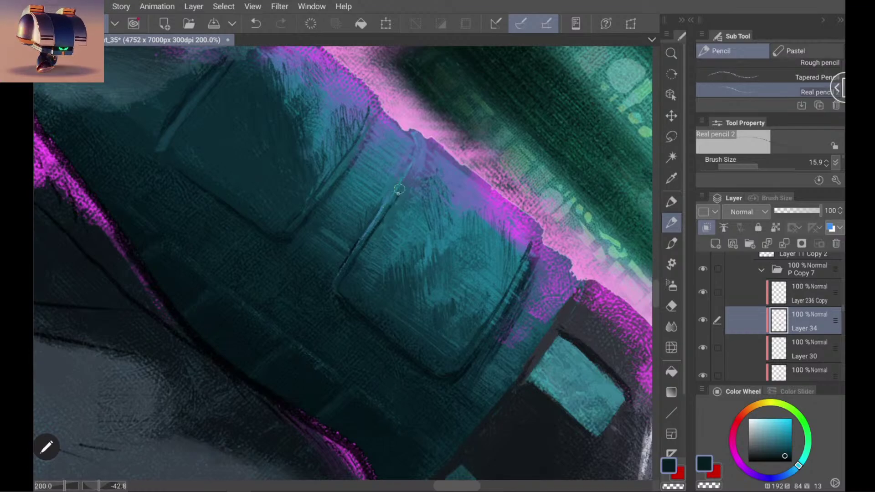
pyautogui.hotkey('ctrl', 'z')
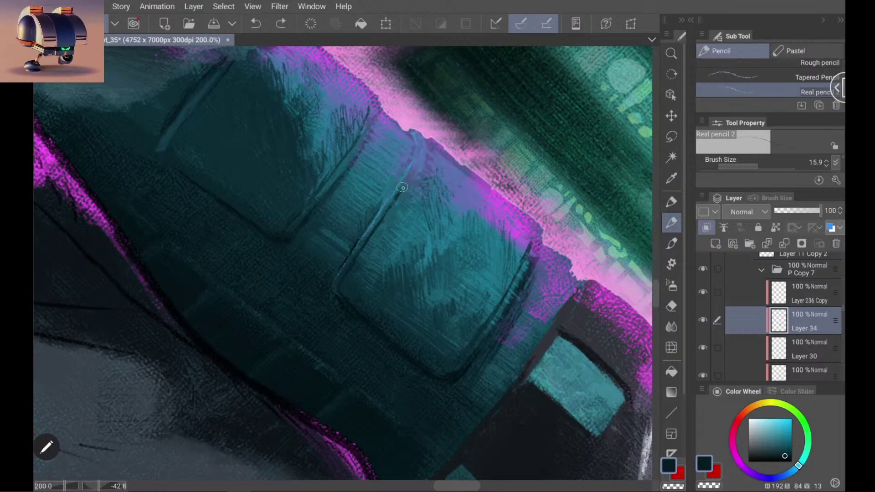
pyautogui.keyDown('alt'); pyautogui.click(400, 192); pyautogui.keyUp('alt')
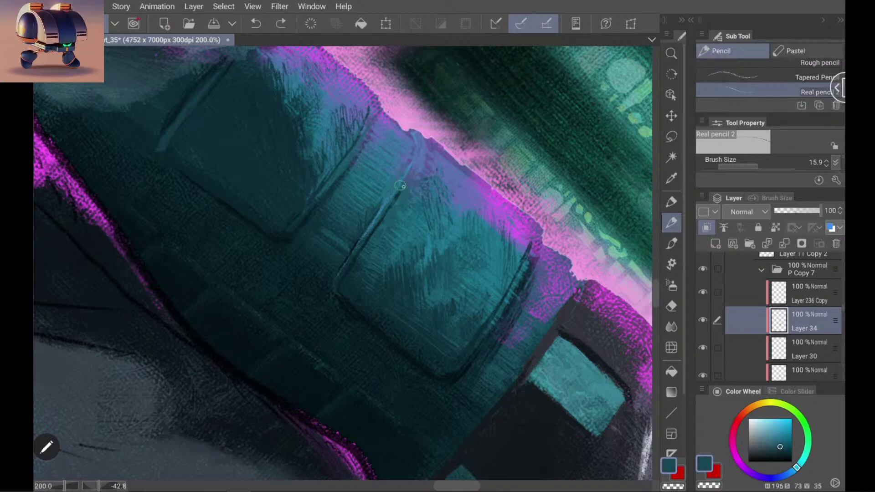
pyautogui.moveTo(401, 191); pyautogui.dragTo(413, 169)
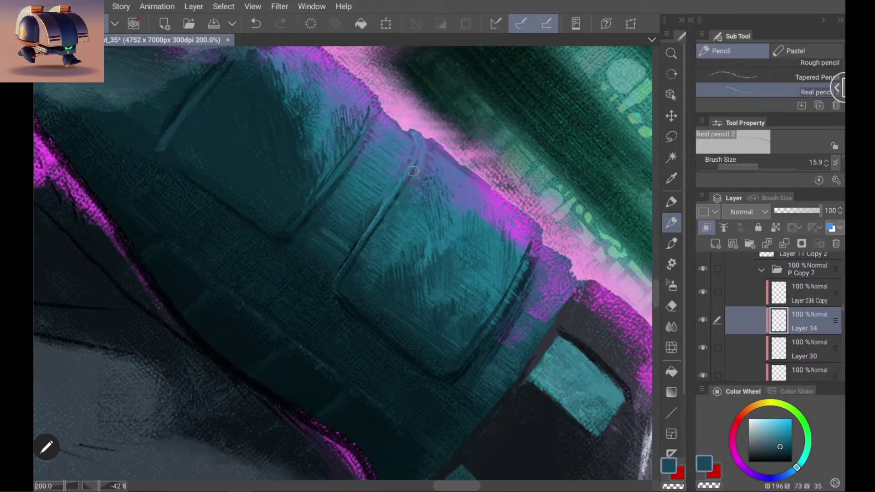
pyautogui.moveTo(420, 141); pyautogui.dragTo(417, 168)
# Step: Examine the shading of the vest pouches against the belt, jacket and rim light from several zoom levels
pyautogui.scroll(-3, 414, 219)
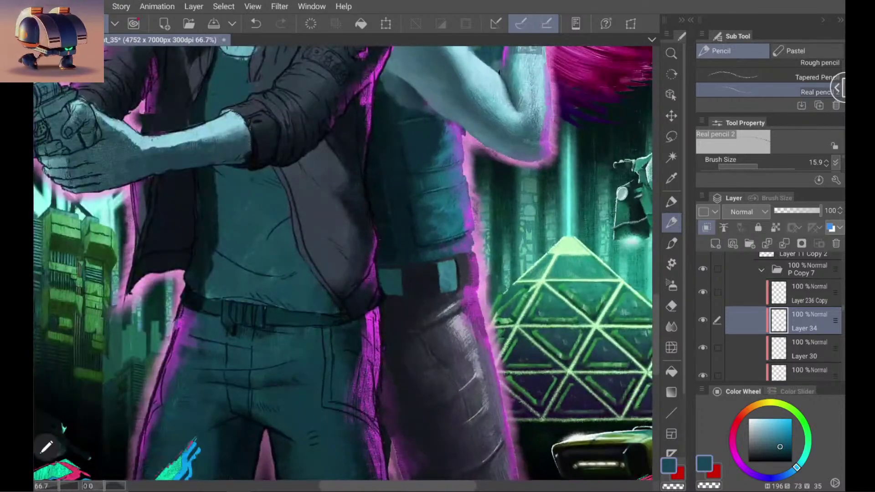
pyautogui.scroll(3, 474, 205)
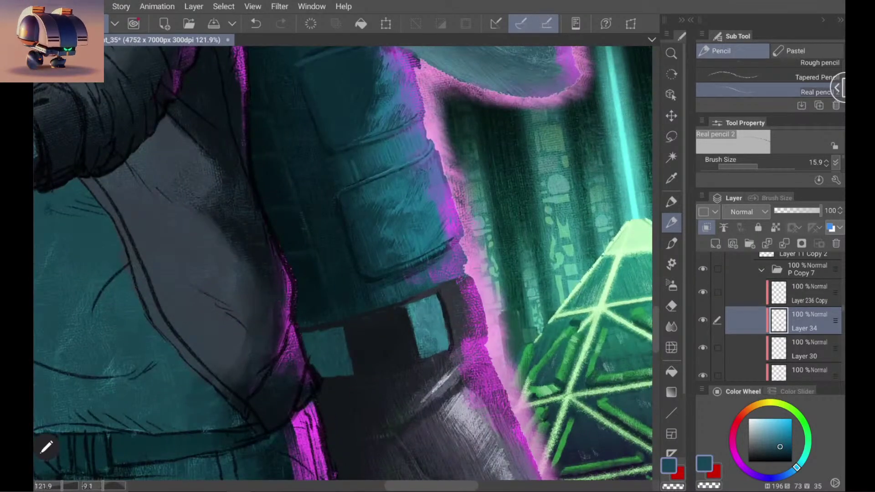
pyautogui.scroll(2, 406, 264)
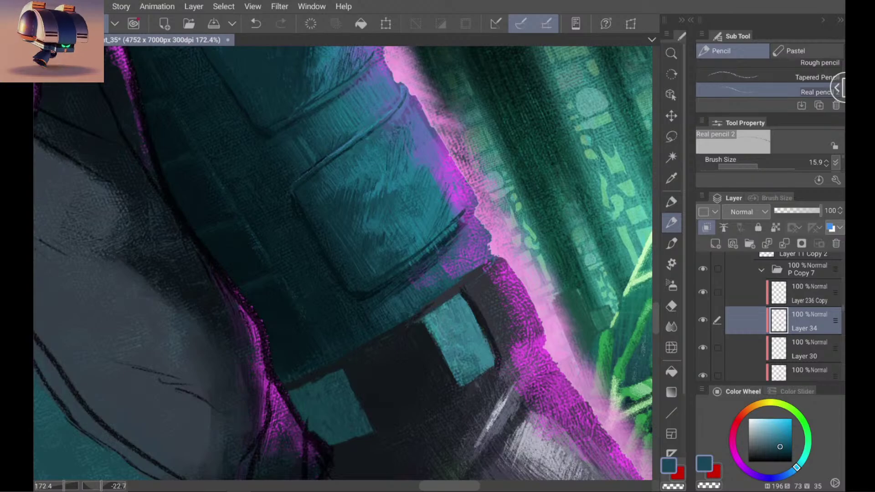
pyautogui.scroll(-2, 342, 262)
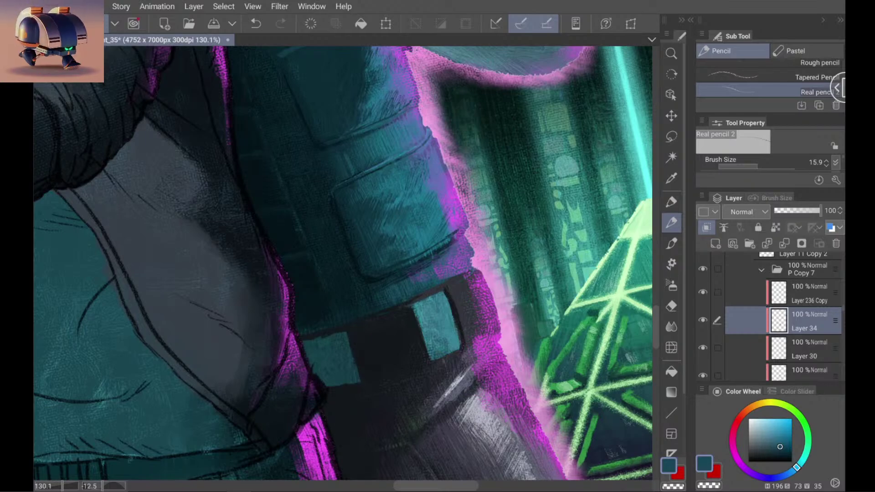
pyautogui.scroll(-2, 342, 264)
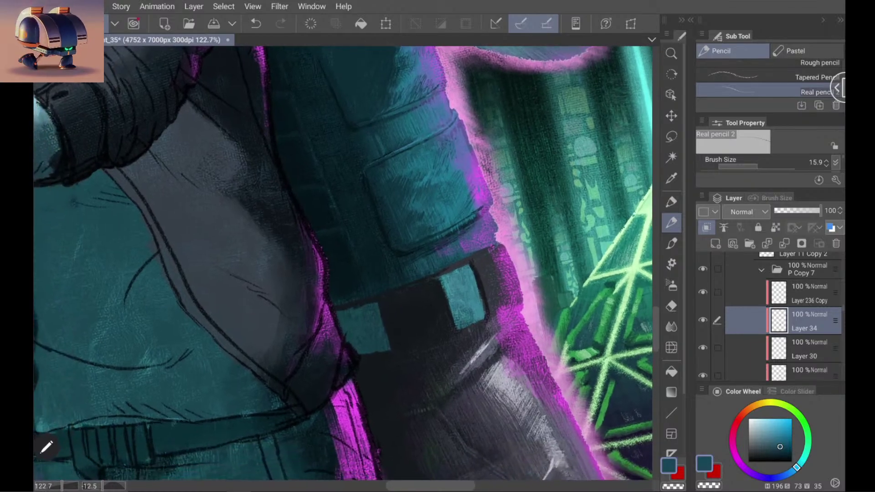
pyautogui.scroll(2, 342, 264)
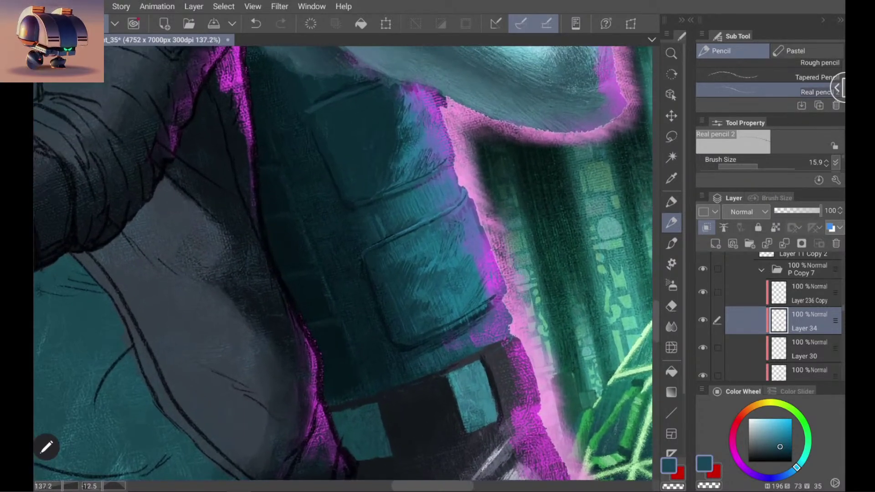
pyautogui.scroll(-3, 342, 264)
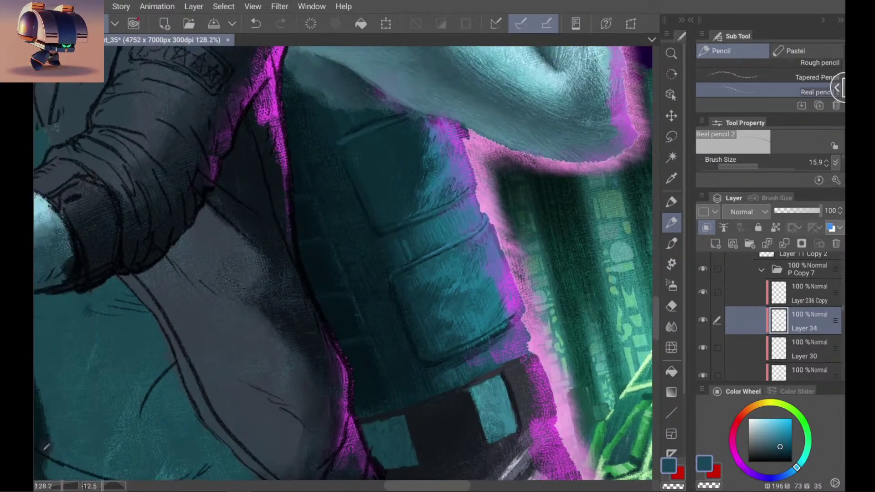
# Step: Tone down the light line along the upper pouch's top edge with dark teal sampled from that pouch
pyautogui.scroll(3, 342, 264)
pyautogui.scroll(1, 342, 264)
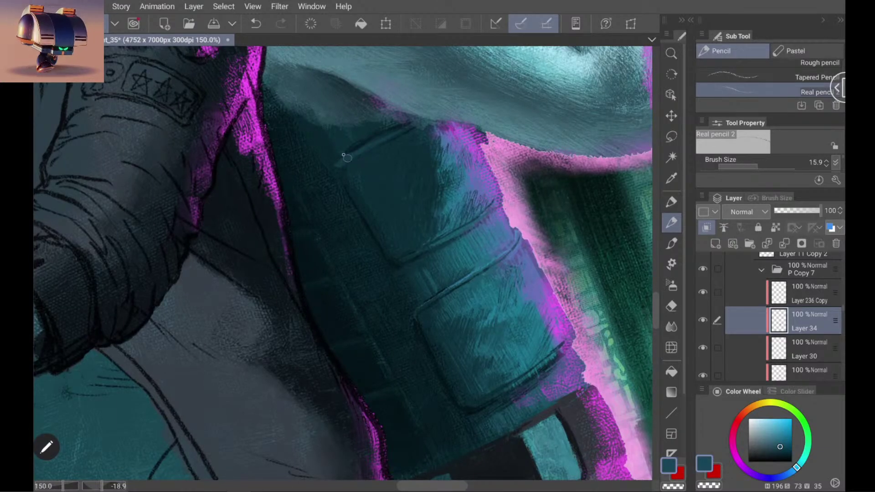
pyautogui.keyDown('alt'); pyautogui.click(362, 156); pyautogui.keyUp('alt')
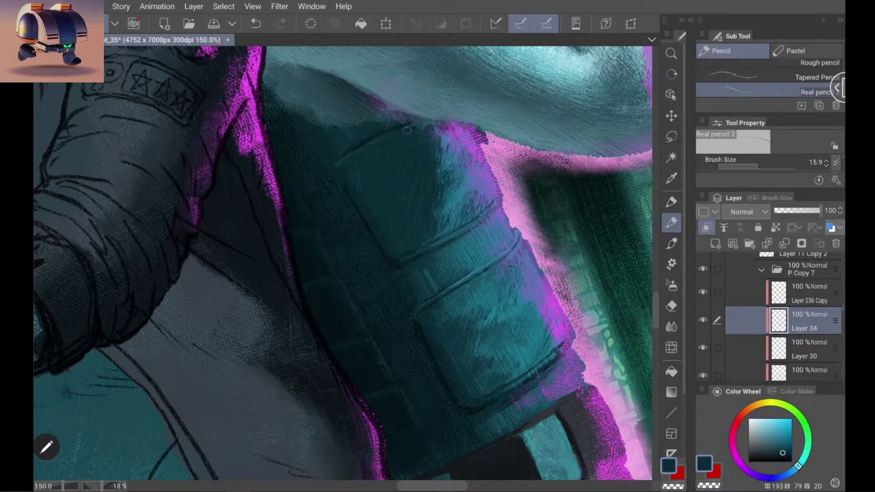
# Step: Compare the foreground figures with the rendering of the two magenta-lit portraits behind the pink fur
pyautogui.scroll(-5, 343, 263)
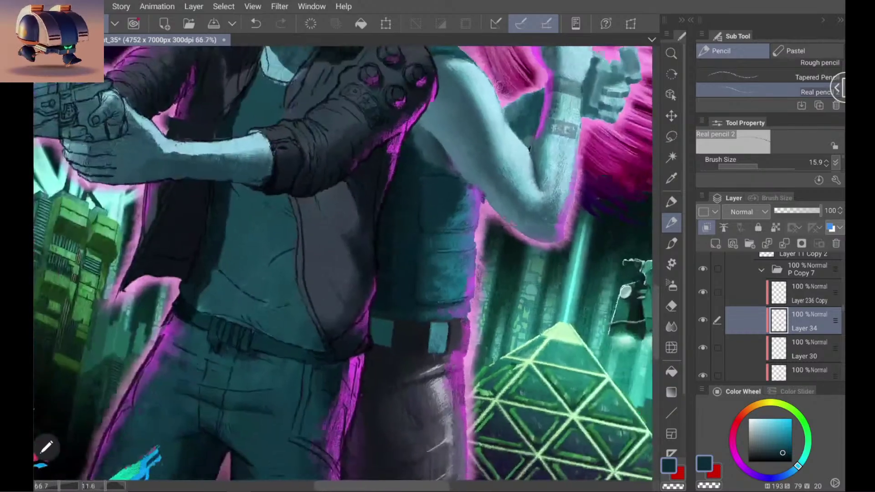
pyautogui.scroll(-2, 343, 263)
pyautogui.scroll(2, 343, 264)
pyautogui.scroll(3, 343, 263)
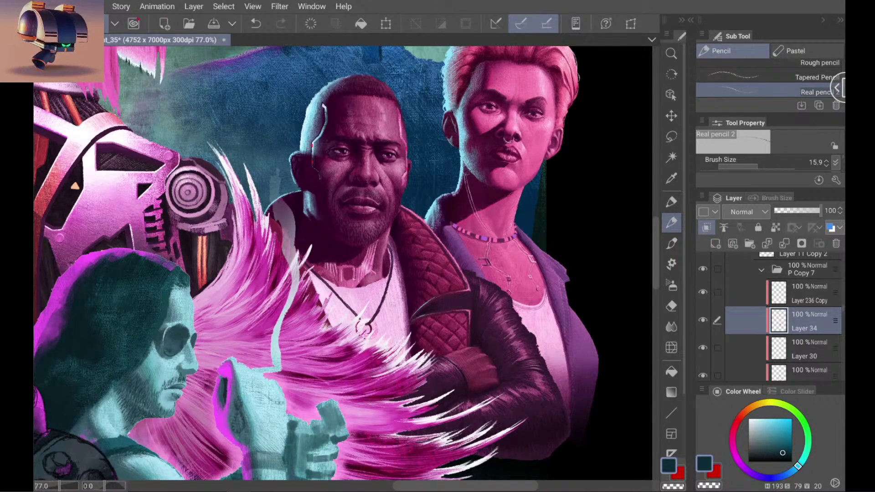
pyautogui.scroll(2, 343, 263)
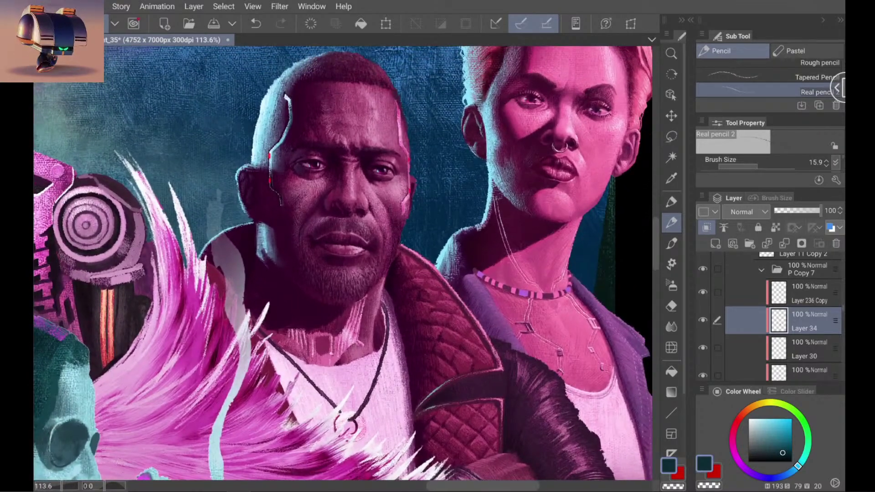
pyautogui.scroll(-4, 479, 182)
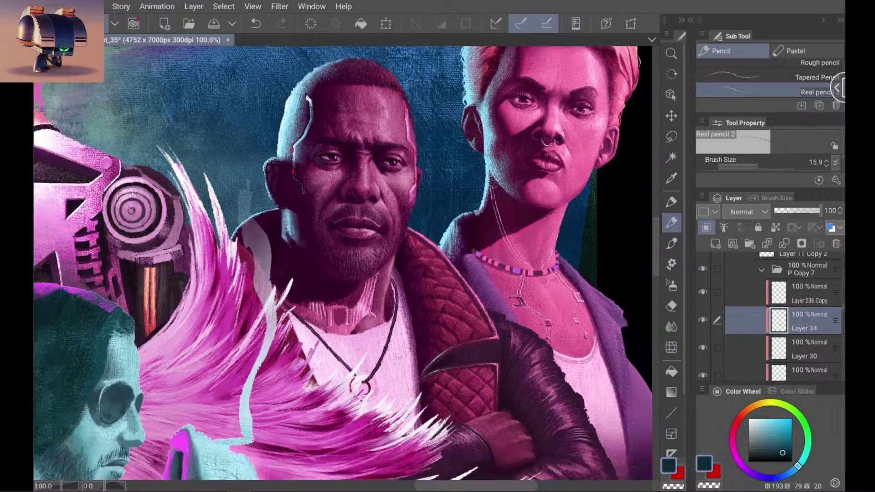
# Step: Examine how the foreground pair reads against the magenta-lit portraits, pink fur and green cityscape across the poster at several zoom levels
pyautogui.scroll(-1, 399, 263)
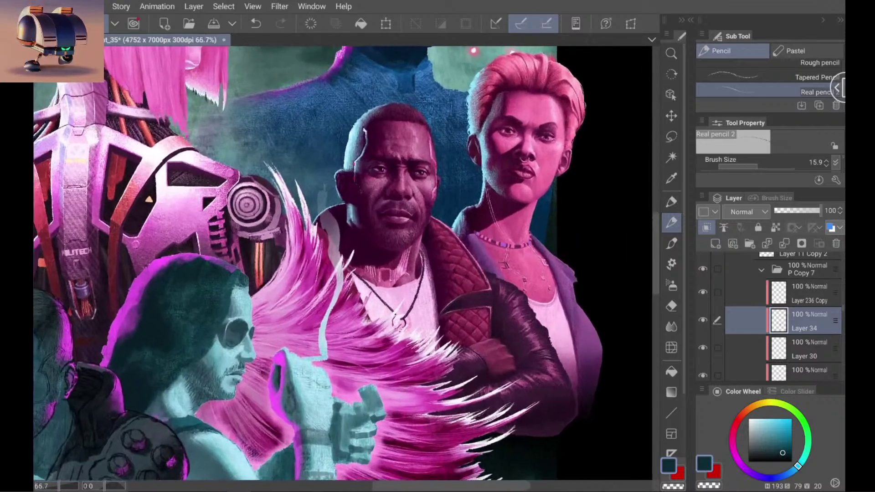
pyautogui.scroll(-1, 400, 264)
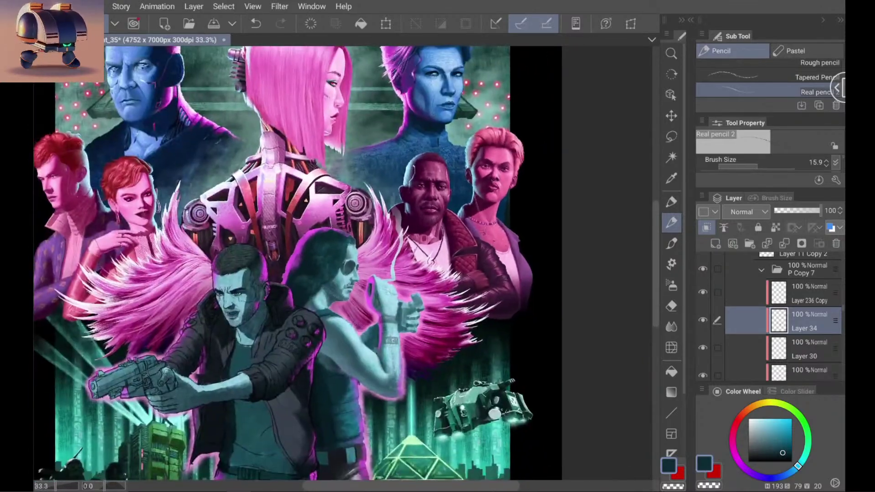
pyautogui.scroll(3, 447, 178)
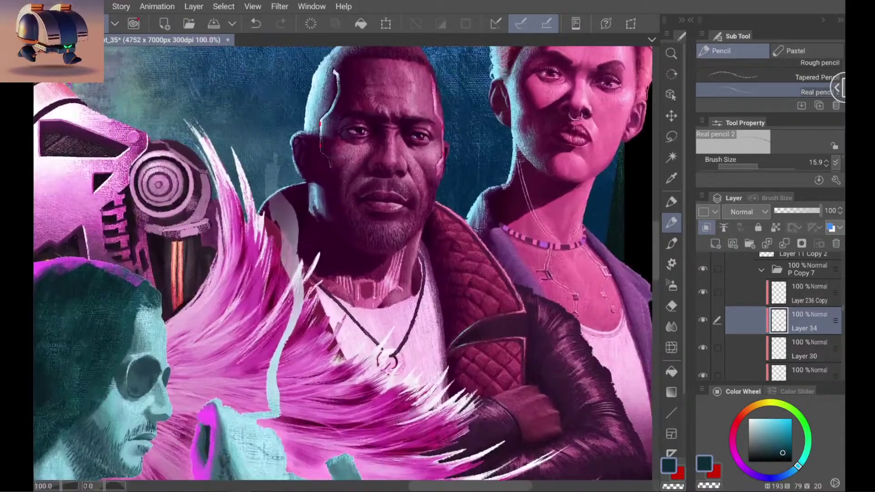
pyautogui.scroll(2, 342, 262)
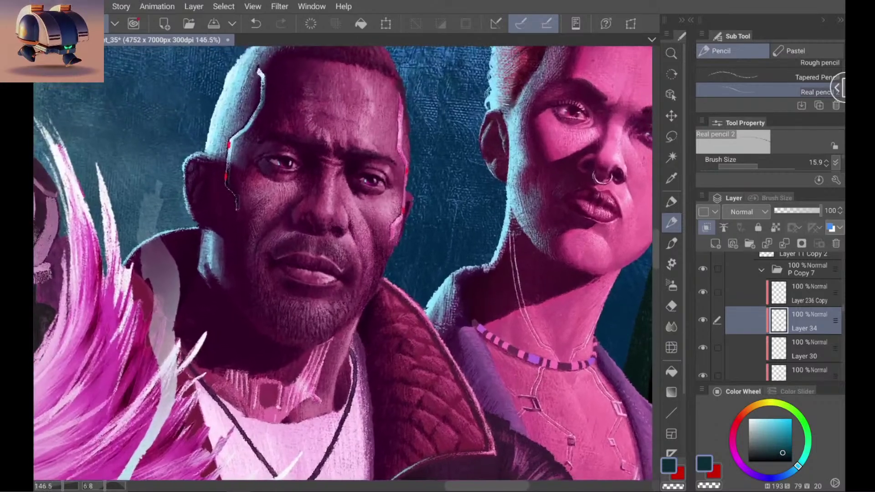
pyautogui.scroll(-3, 342, 262)
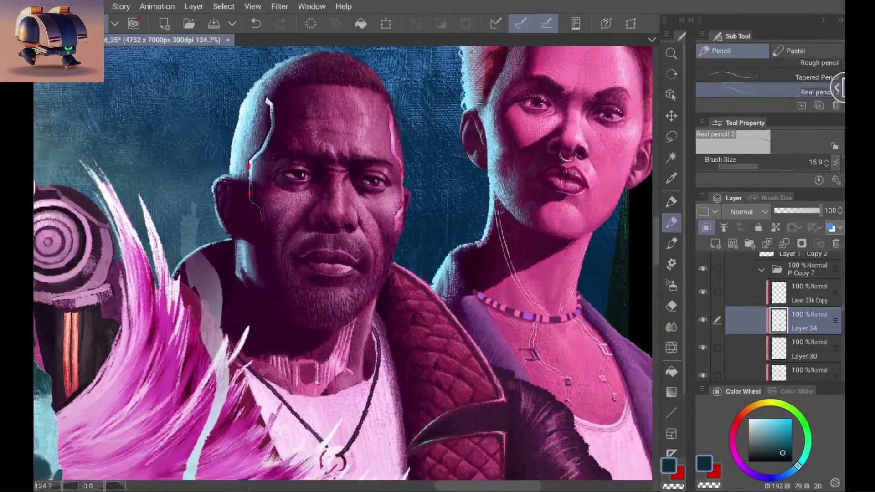
pyautogui.scroll(-2, 342, 262)
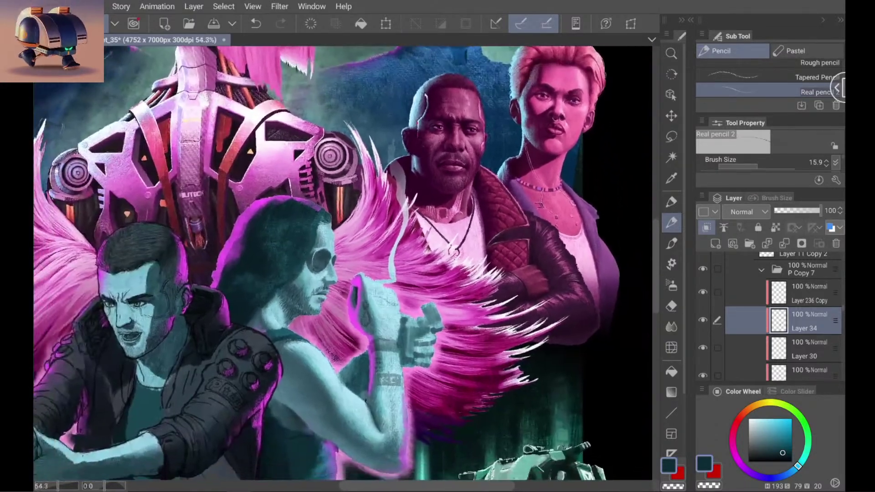
pyautogui.scroll(-1, 342, 262)
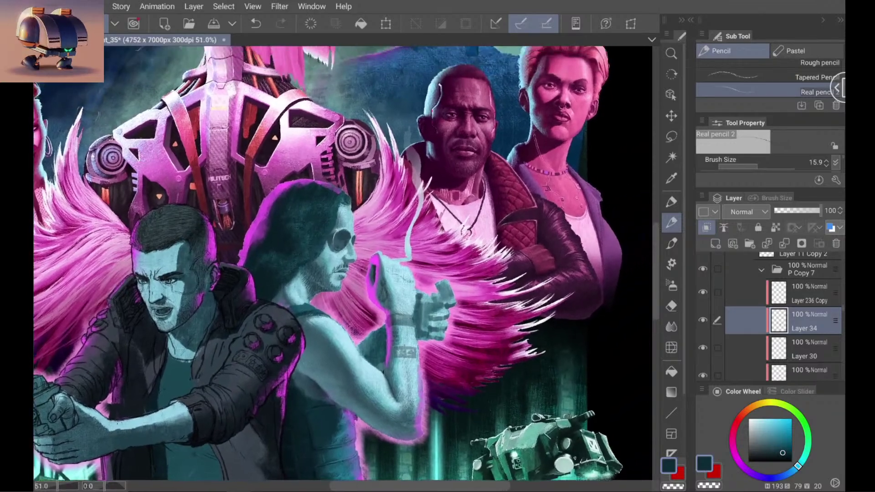
pyautogui.scroll(-3, 342, 262)
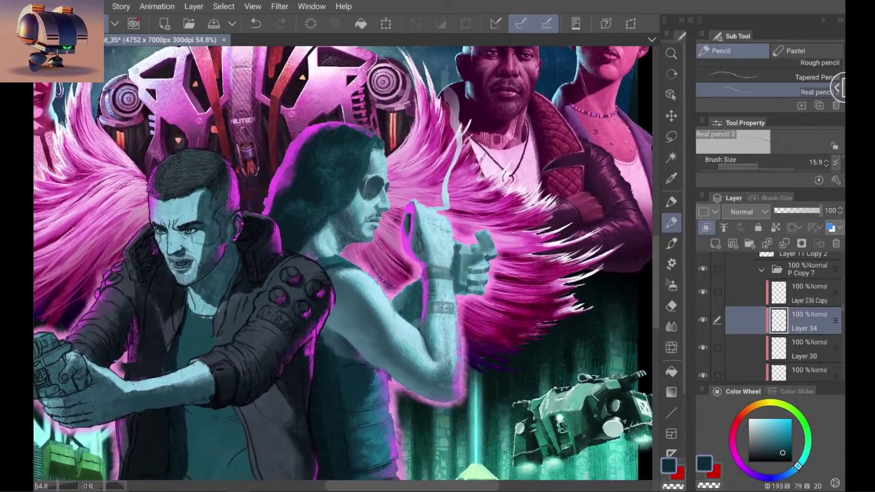
pyautogui.scroll(-4, 342, 262)
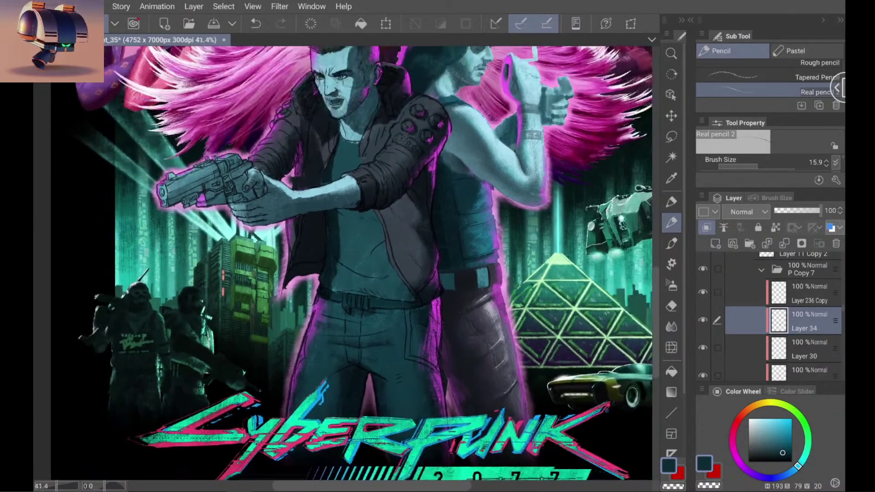
pyautogui.scroll(2, 342, 262)
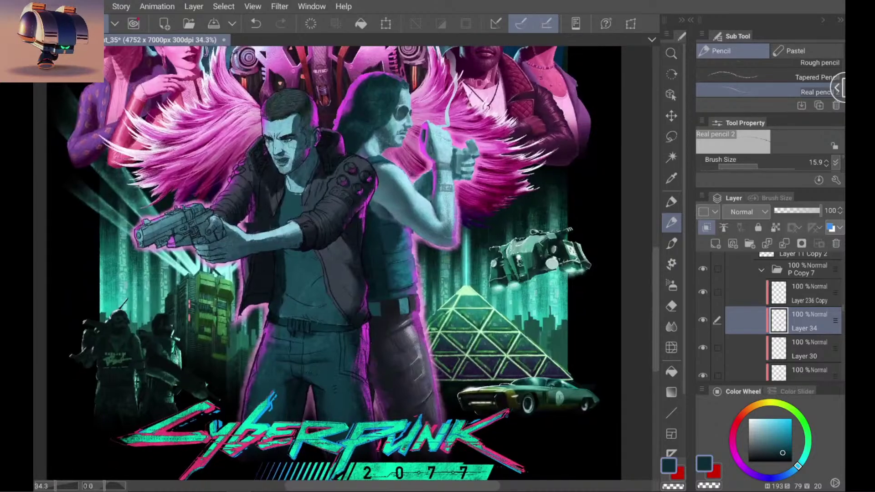
pyautogui.scroll(2, 342, 262)
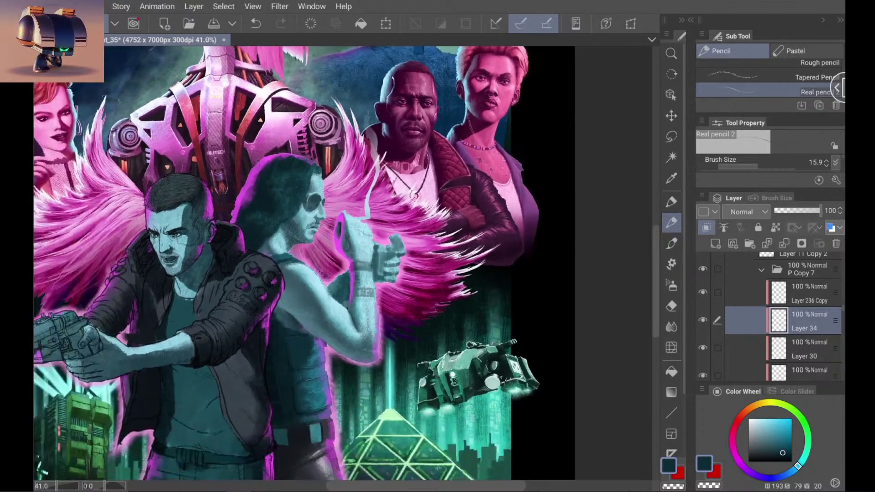
pyautogui.scroll(-1, 342, 262)
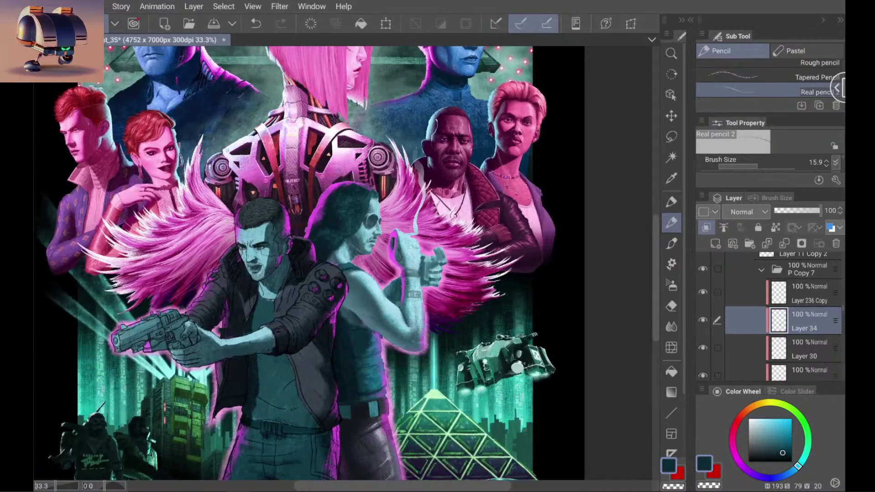
pyautogui.scroll(3, 297, 263)
pyautogui.scroll(5, 456, 342)
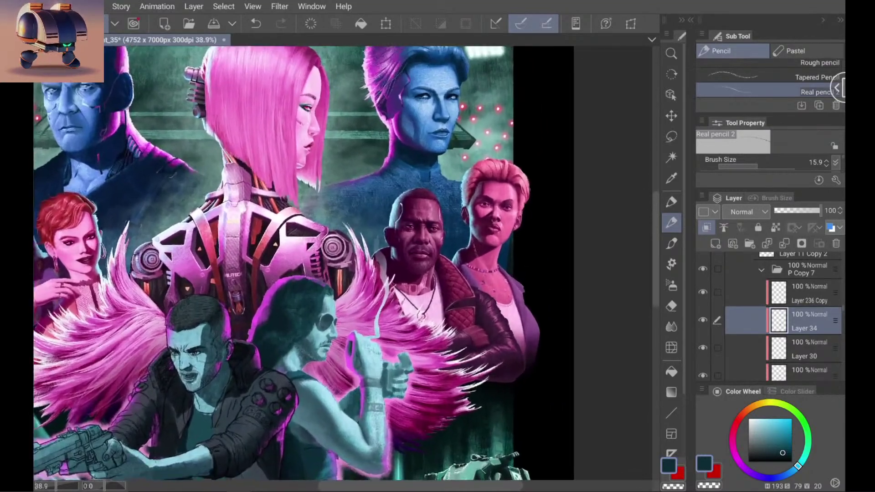
pyautogui.scroll(-3, 342, 262)
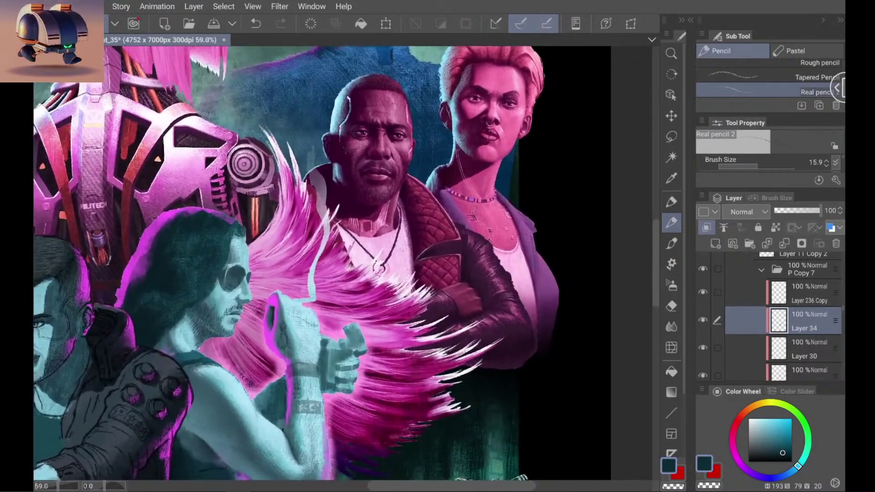
# Step: Soften the dark outline along the upper vest pouch's top edge with dark teals sampled beside it
pyautogui.scroll(4, 342, 262)
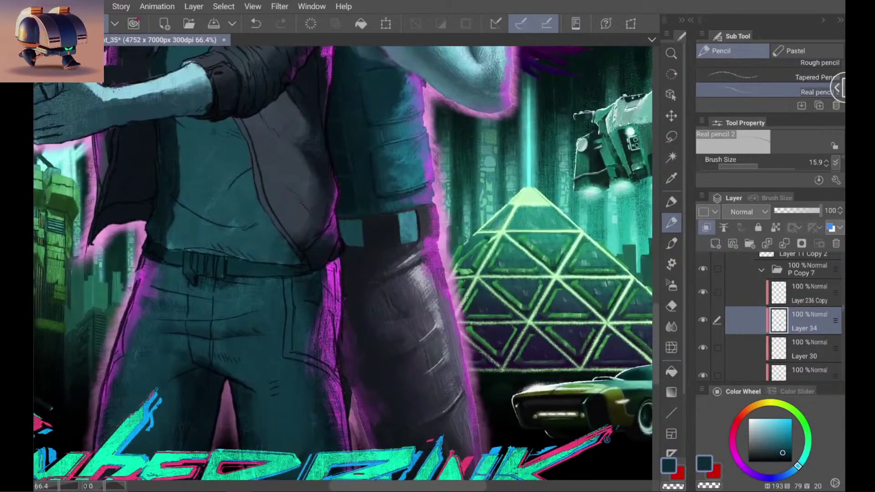
pyautogui.scroll(6, 342, 262)
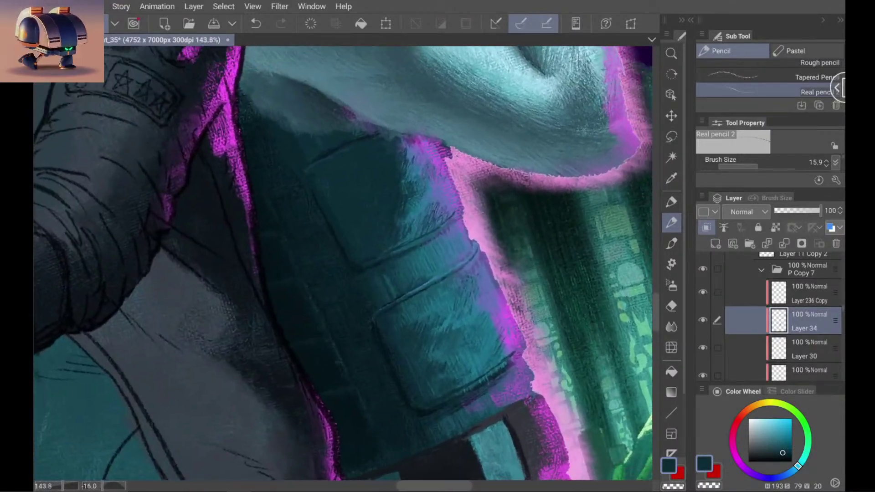
pyautogui.scroll(3, 342, 262)
pyautogui.scroll(1, 342, 262)
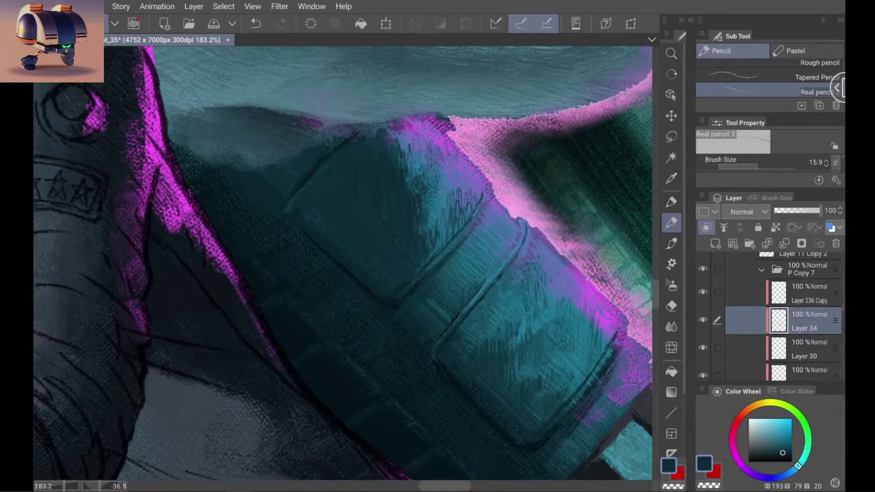
pyautogui.keyDown('alt'); pyautogui.click(302, 157); pyautogui.keyUp('alt')
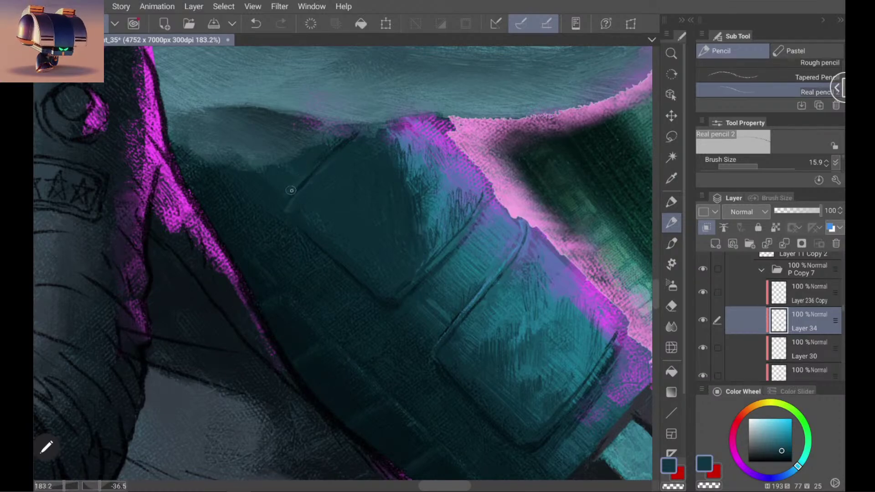
pyautogui.keyDown('alt'); pyautogui.click(284, 197); pyautogui.keyUp('alt')
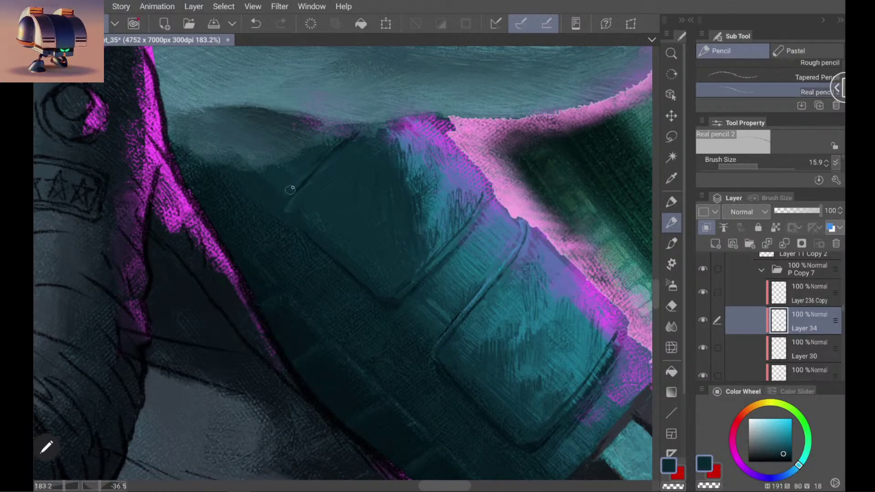
pyautogui.keyDown('alt'); pyautogui.click(296, 180); pyautogui.keyUp('alt')
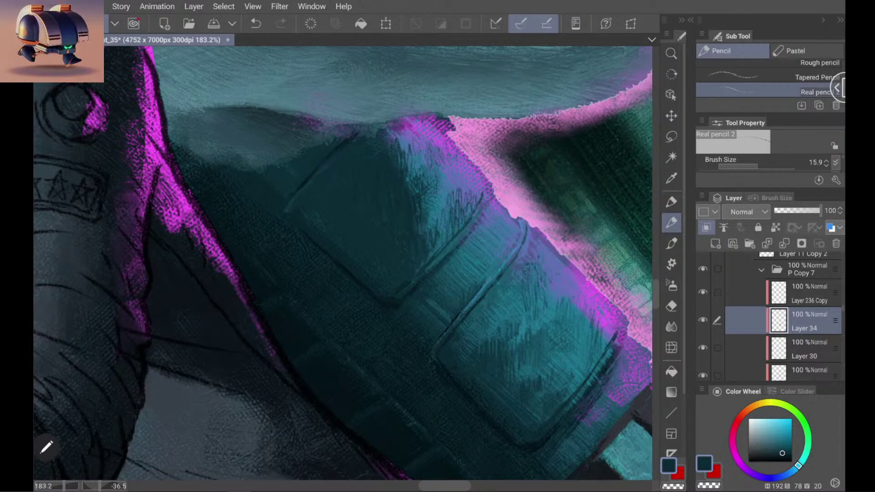
pyautogui.keyDown('alt'); pyautogui.click(292, 201); pyautogui.keyUp('alt')
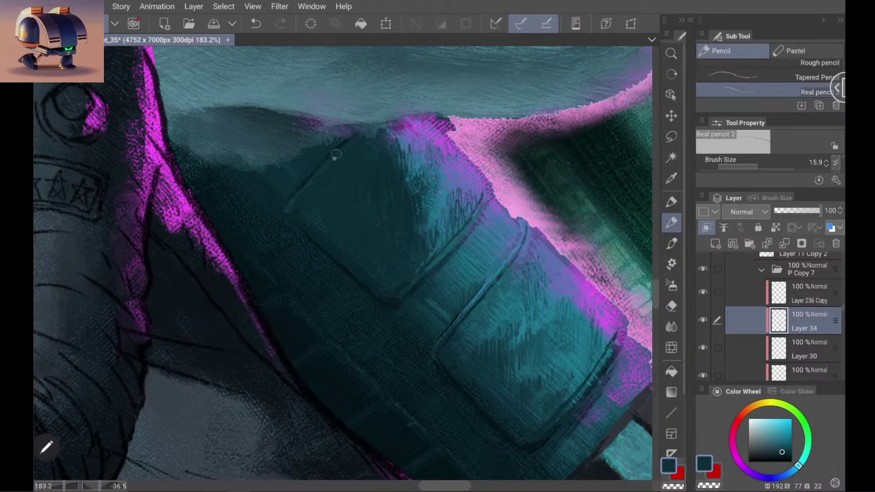
# Step: Paint a muted teal light line along the upper pouch's top edge and subdue it with darker teals sampled from the pouch
pyautogui.keyDown('alt'); pyautogui.click(449, 246); pyautogui.keyUp('alt')
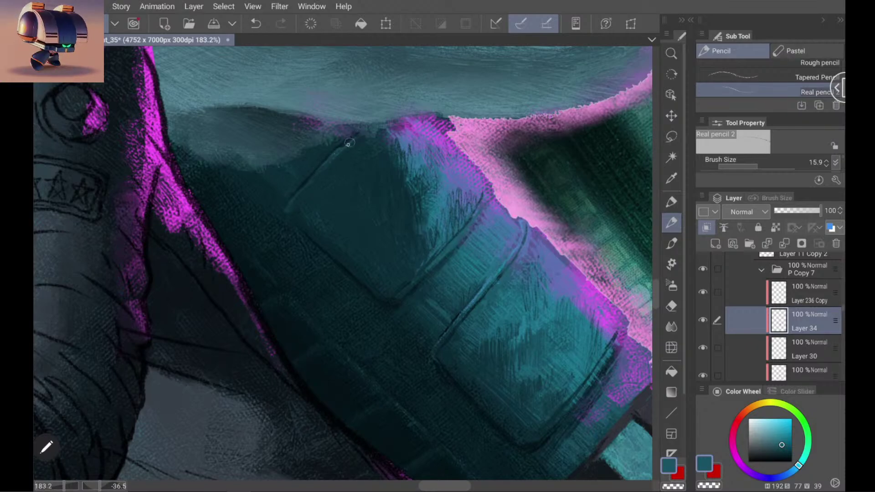
pyautogui.keyDown('alt'); pyautogui.click(300, 193); pyautogui.keyUp('alt')
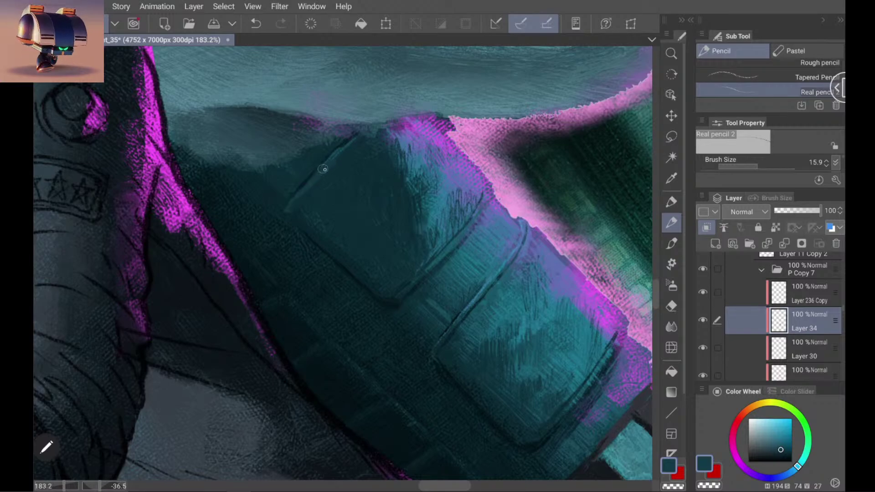
pyautogui.keyDown('alt'); pyautogui.click(343, 161); pyautogui.keyUp('alt')
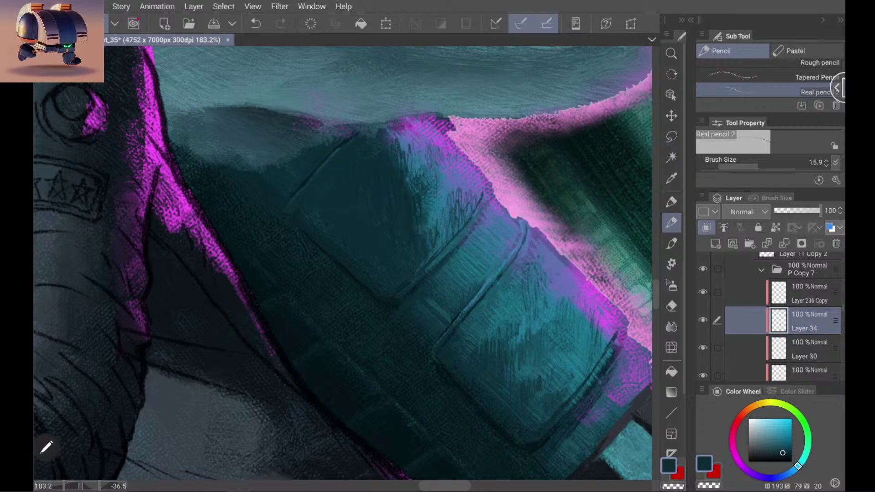
pyautogui.keyDown('alt'); pyautogui.click(297, 222); pyautogui.keyUp('alt')
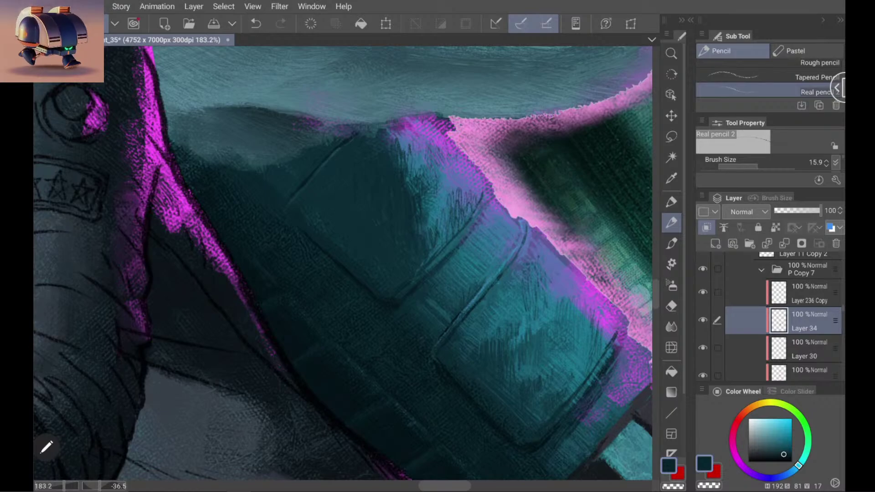
# Step: Paint over the dark outline down the lower pouch's inner side edge with dark teals sampled from the pouch and adjoining vest
pyautogui.scroll(-5, 343, 263)
pyautogui.scroll(-2, 343, 263)
pyautogui.scroll(2, 342, 263)
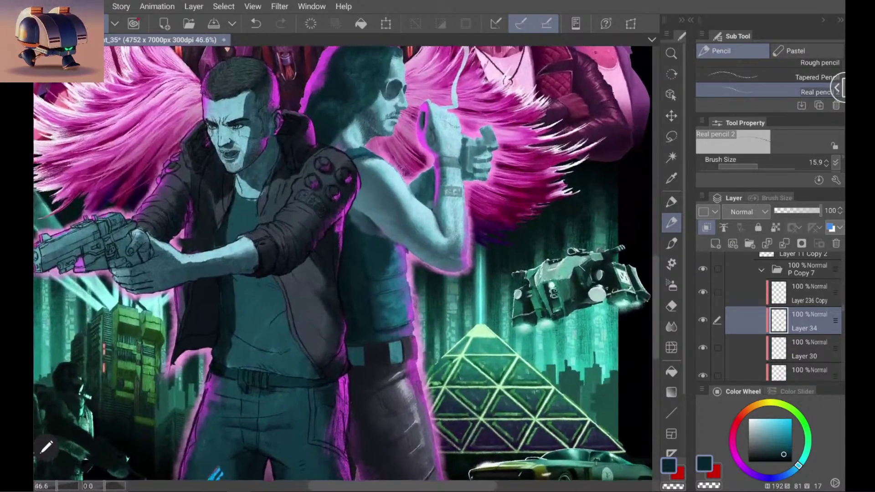
pyautogui.scroll(5, 387, 335)
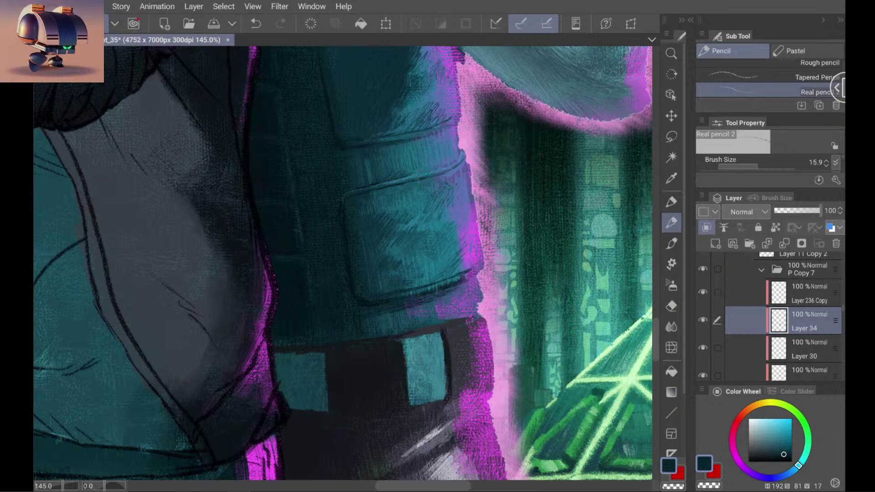
pyautogui.keyDown('alt'); pyautogui.click(349, 206); pyautogui.keyUp('alt')
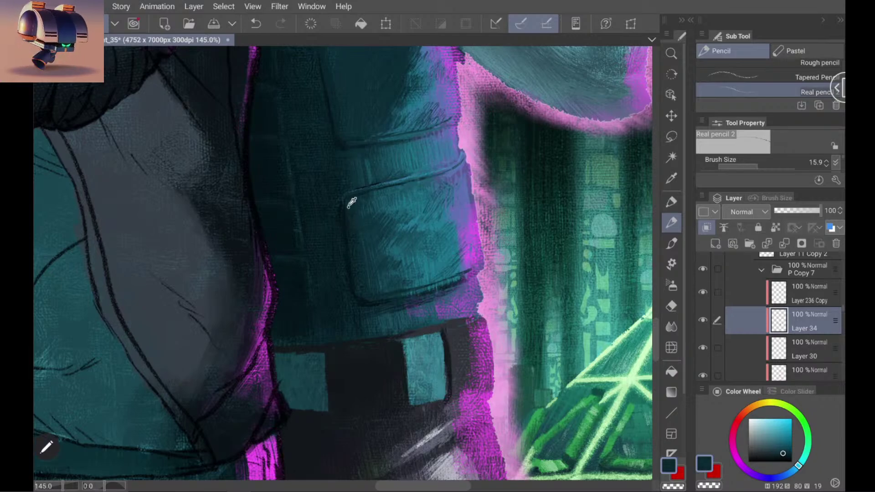
pyautogui.keyDown('alt'); pyautogui.click(354, 264); pyautogui.keyUp('alt')
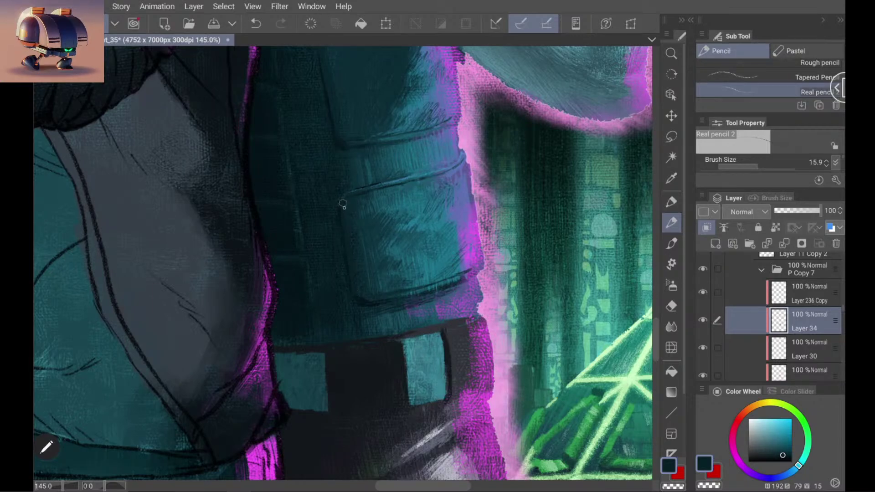
pyautogui.keyDown('alt'); pyautogui.click(340, 248); pyautogui.keyUp('alt')
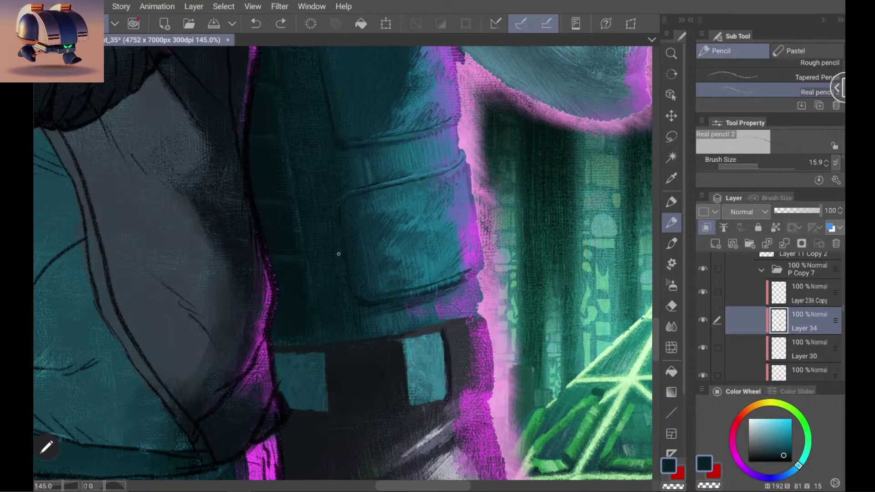
pyautogui.keyDown('alt'); pyautogui.click(341, 238); pyautogui.keyUp('alt')
pyautogui.moveTo(346, 265); pyautogui.dragTo(345, 259)
pyautogui.moveTo(339, 214); pyautogui.dragTo(352, 291)
pyautogui.moveTo(342, 239); pyautogui.dragTo(352, 298)
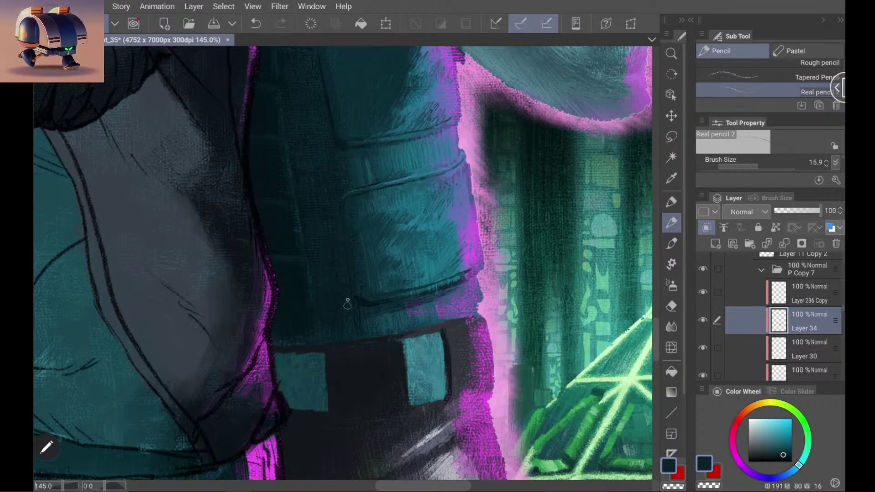
# Step: Blend the lower pouch's bottom inner corner and upper inner side edge into the vest with dark teals sampled around them
pyautogui.keyDown('alt'); pyautogui.click(372, 294); pyautogui.keyUp('alt')
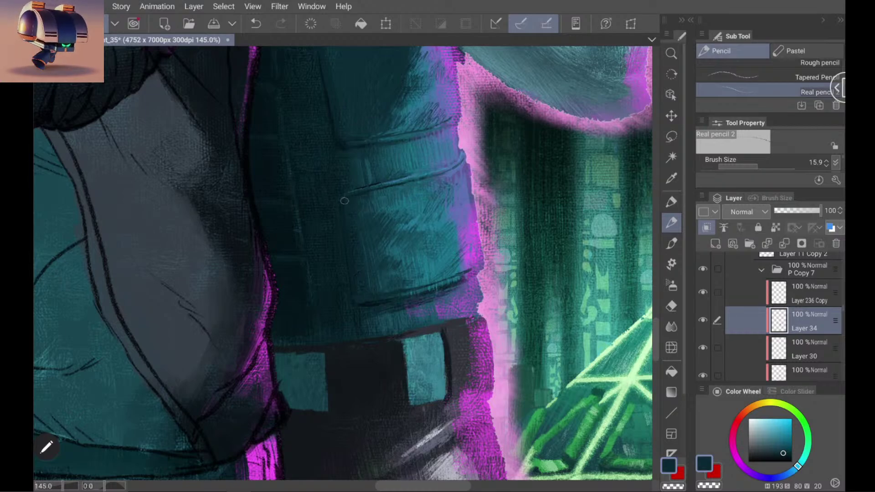
pyautogui.keyDown('alt'); pyautogui.click(347, 225); pyautogui.keyUp('alt')
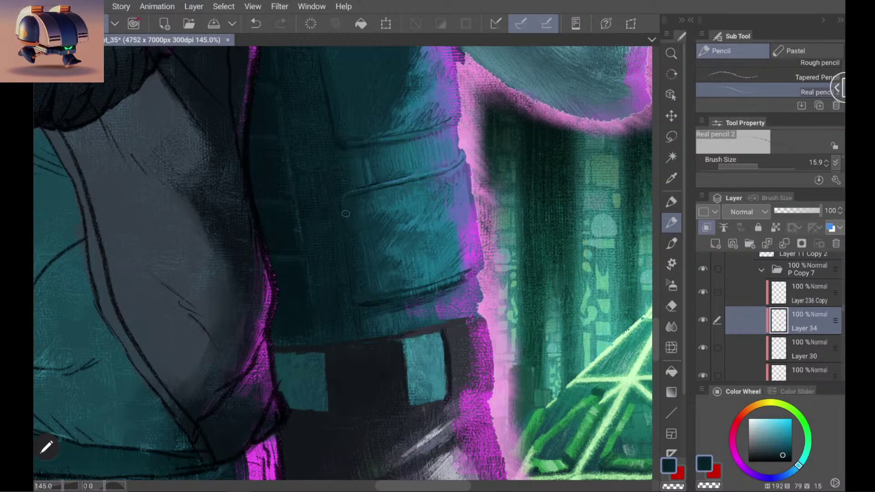
pyautogui.keyDown('alt'); pyautogui.click(353, 190); pyautogui.keyUp('alt')
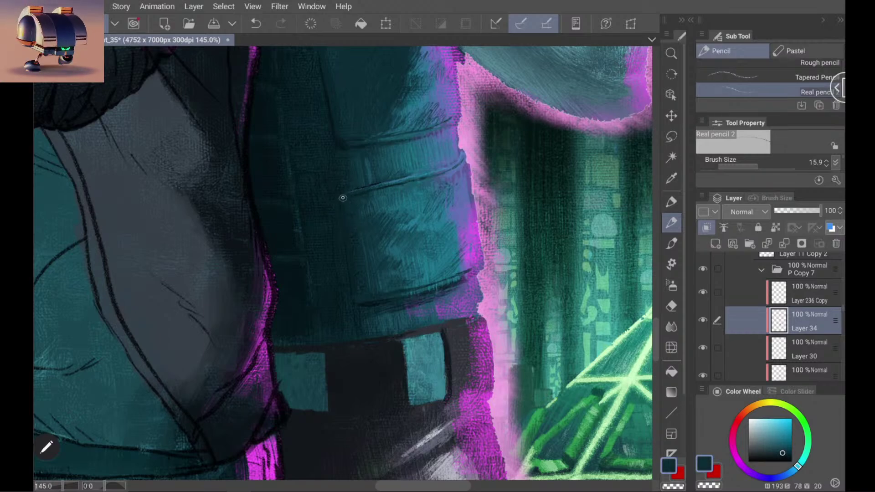
pyautogui.keyDown('alt'); pyautogui.click(350, 206); pyautogui.keyUp('alt')
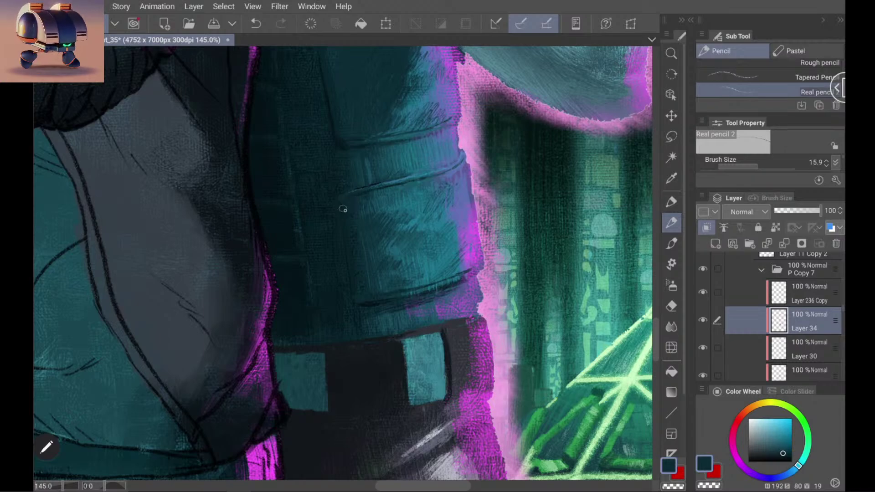
pyautogui.keyDown('alt'); pyautogui.click(343, 211); pyautogui.keyUp('alt')
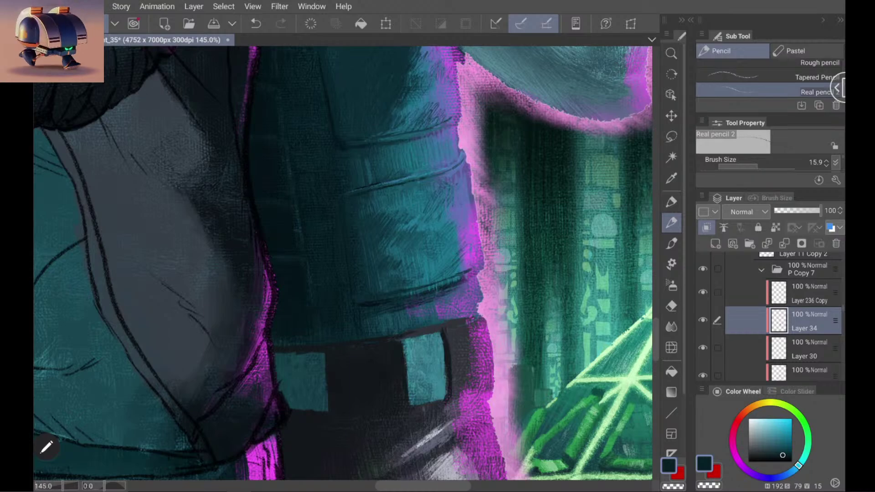
# Step: Add a new raster layer directly above Layer 34 for further vest details
pyautogui.scroll(-5, 403, 240)
pyautogui.scroll(5, 342, 262)
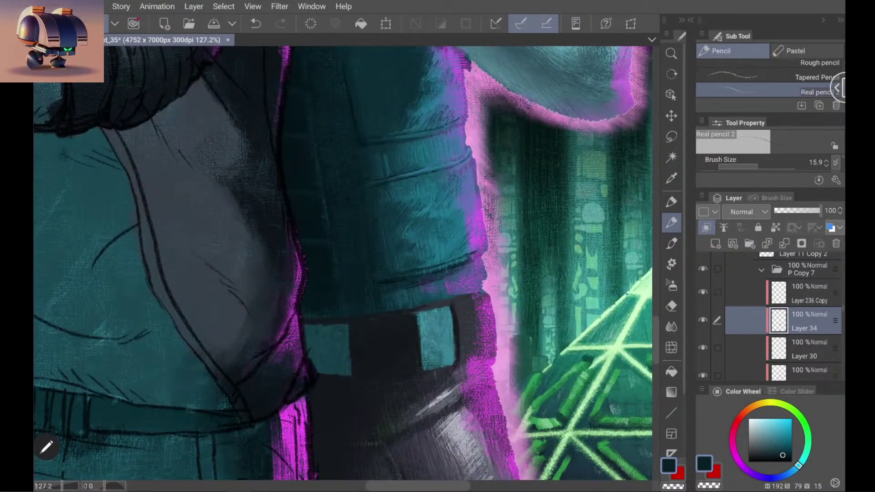
pyautogui.scroll(3, 282, 433)
pyautogui.scroll(-2, 342, 262)
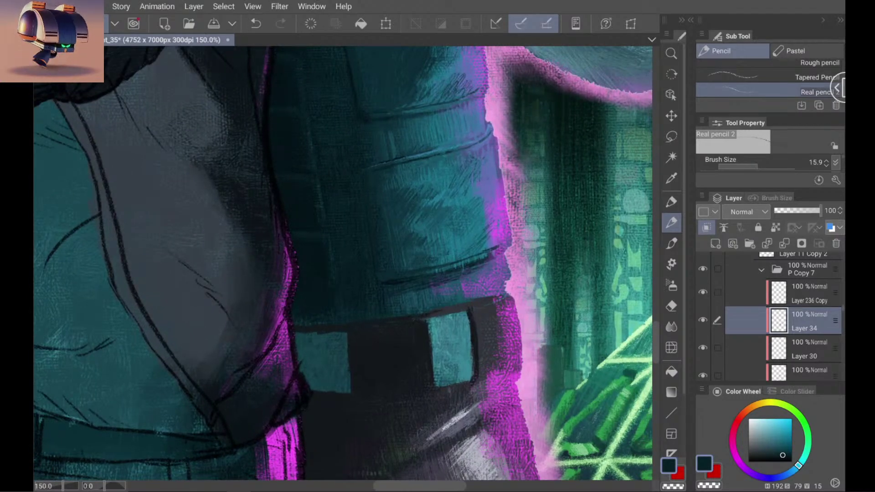
pyautogui.click(716, 243)
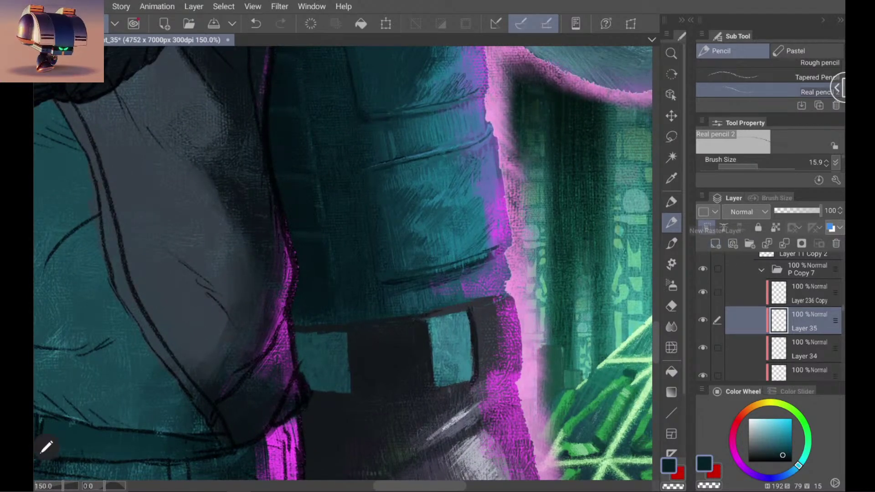
# Step: Try to paint short stitch marks on the vest beside the lower pouch's inner edge with teals sampled from the vest
pyautogui.keyDown('alt'); pyautogui.click(439, 195); pyautogui.keyUp('alt')
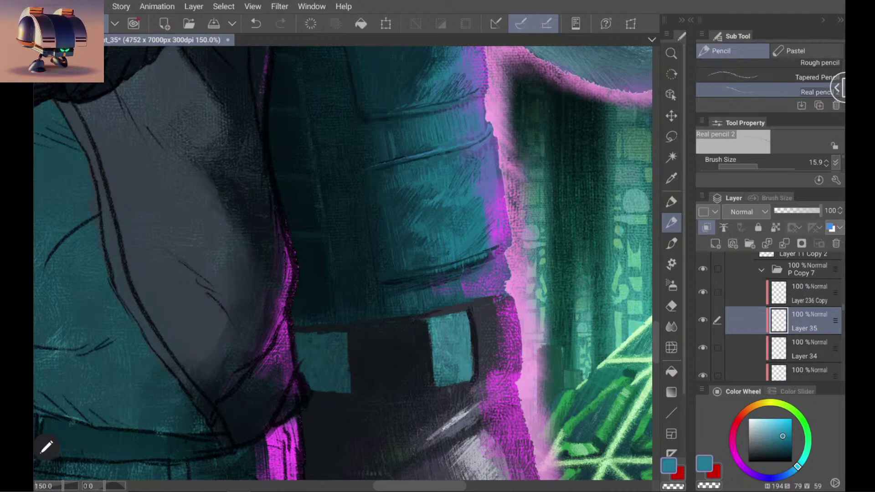
pyautogui.moveTo(356, 167); pyautogui.dragTo(356, 174)
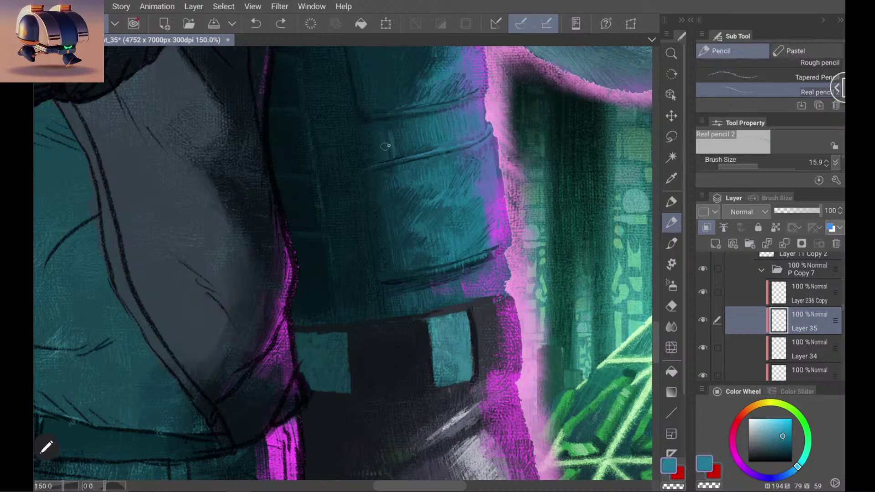
pyautogui.keyDown('alt'); pyautogui.click(390, 146); pyautogui.keyUp('alt')
pyautogui.moveTo(357, 195); pyautogui.dragTo(357, 223)
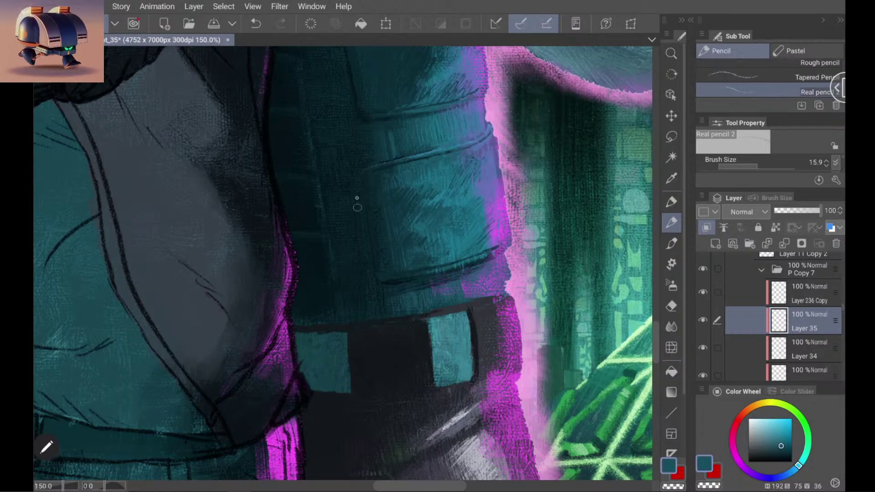
pyautogui.hotkey('ctrl', 'z')
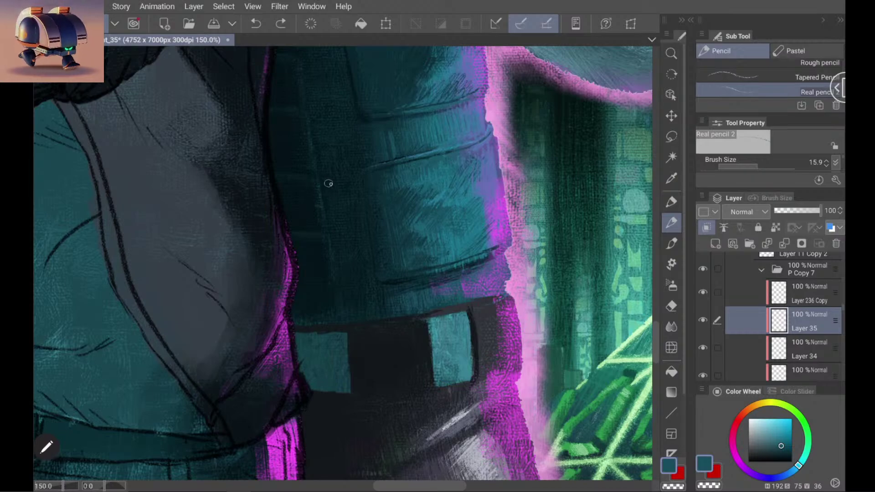
pyautogui.keyDown('alt'); pyautogui.click(324, 183); pyautogui.keyUp('alt')
pyautogui.moveTo(351, 173); pyautogui.dragTo(353, 213)
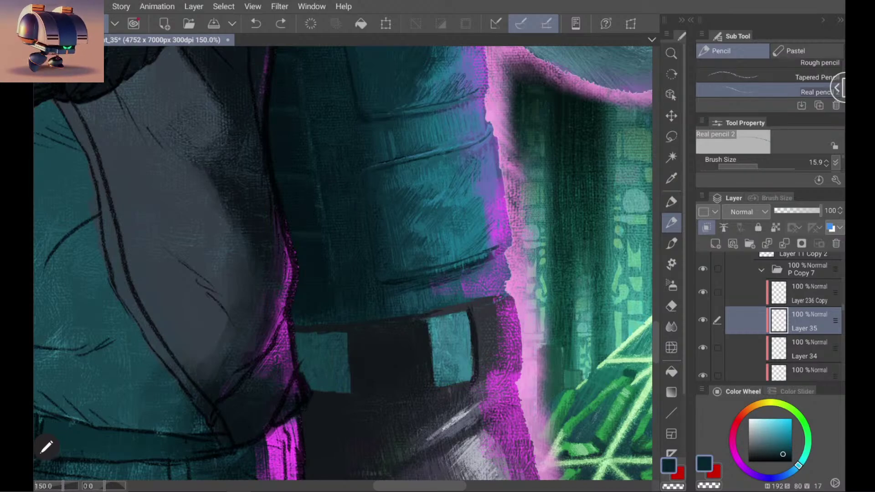
# Step: Compare the vest with Layer 35 hidden and shown, and check how it reads within the two figures
pyautogui.scroll(-2, 343, 263)
pyautogui.scroll(-1, 343, 263)
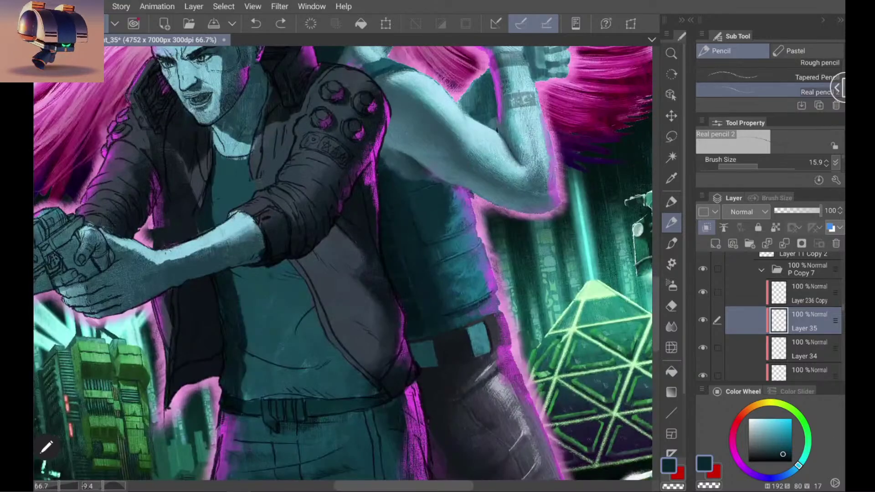
pyautogui.scroll(-1, 343, 263)
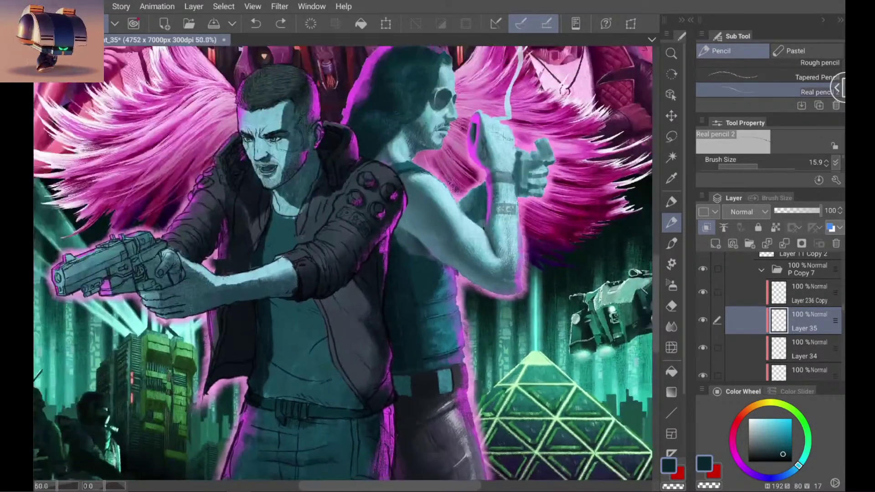
pyautogui.scroll(5, 343, 263)
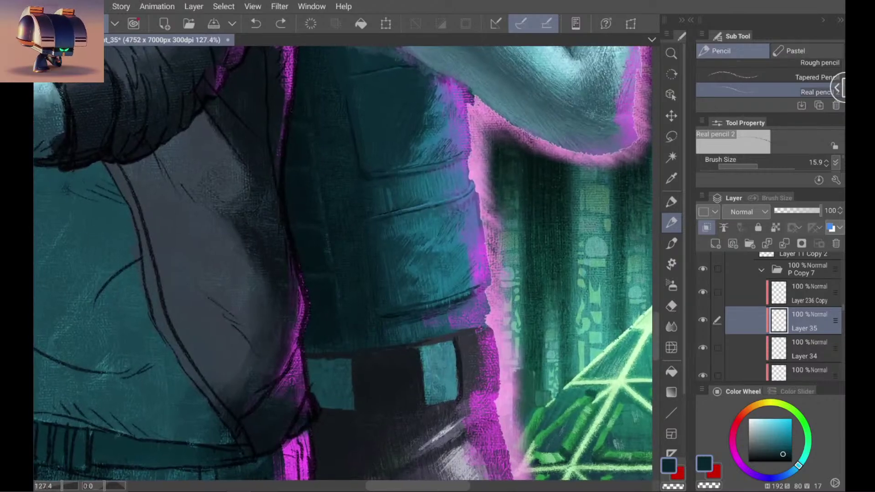
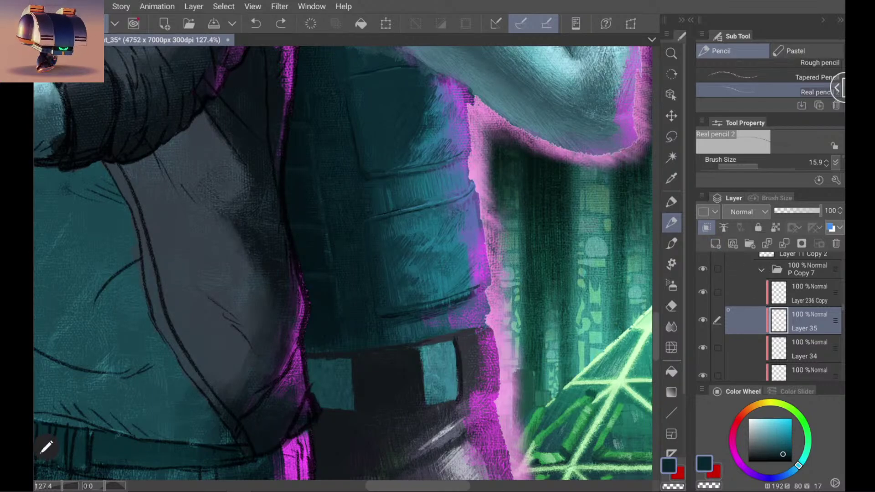
pyautogui.click(704, 321)
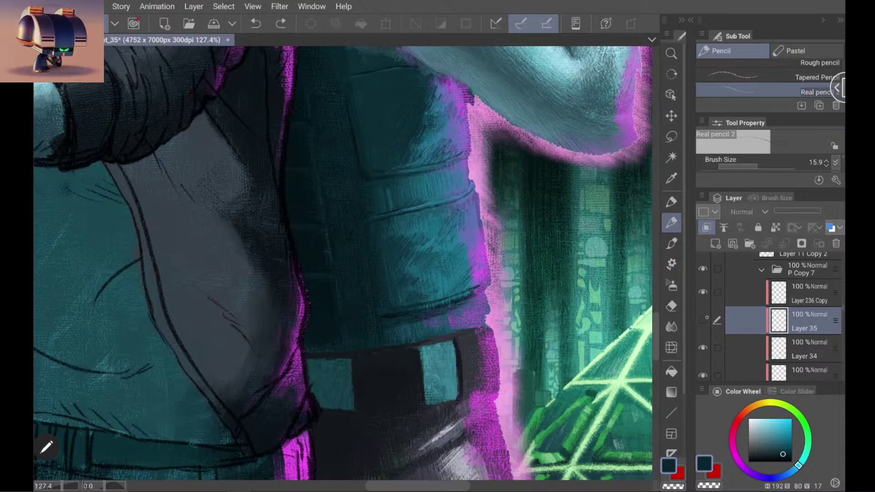
pyautogui.click(704, 320)
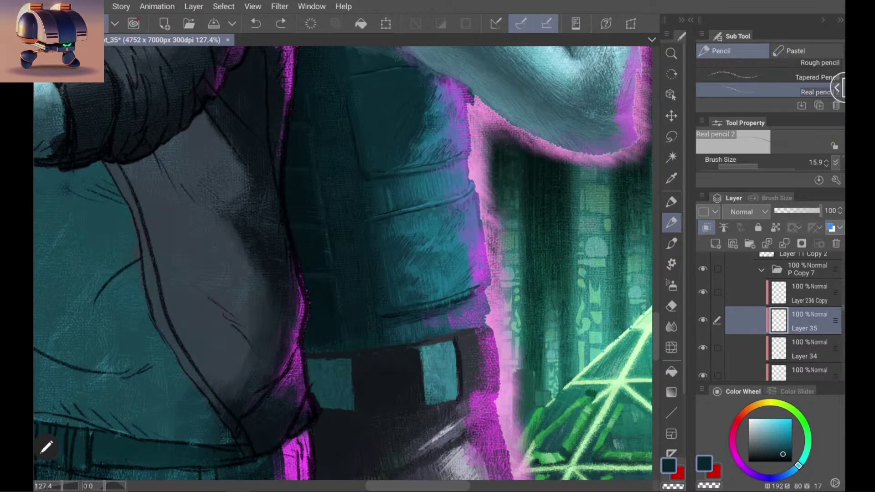
# Step: Paint a dashed line of muted teal stitches down the vest along the lower pouch's inner side edge
pyautogui.scroll(3, 380, 279)
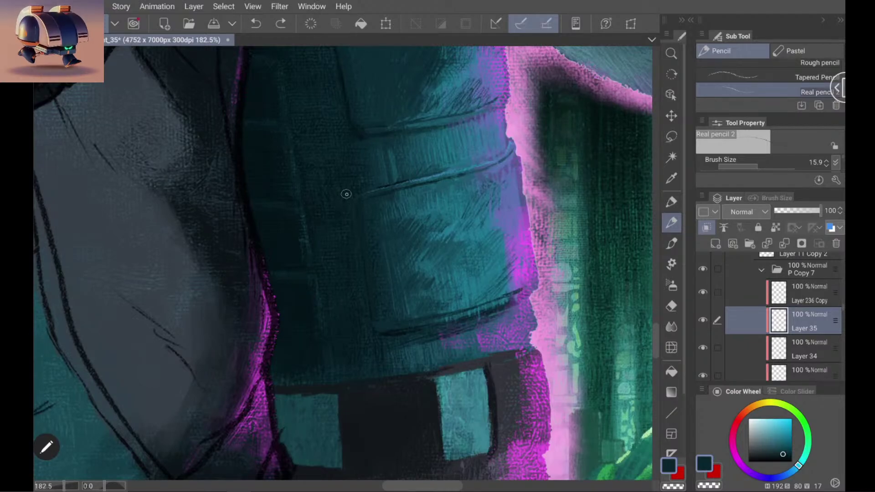
pyautogui.moveTo(344, 197); pyautogui.dragTo(348, 205)
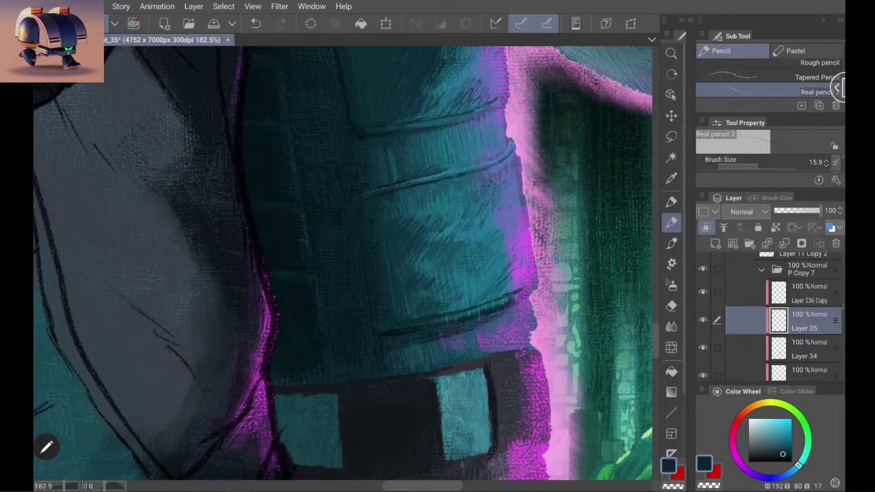
pyautogui.click(784, 449)
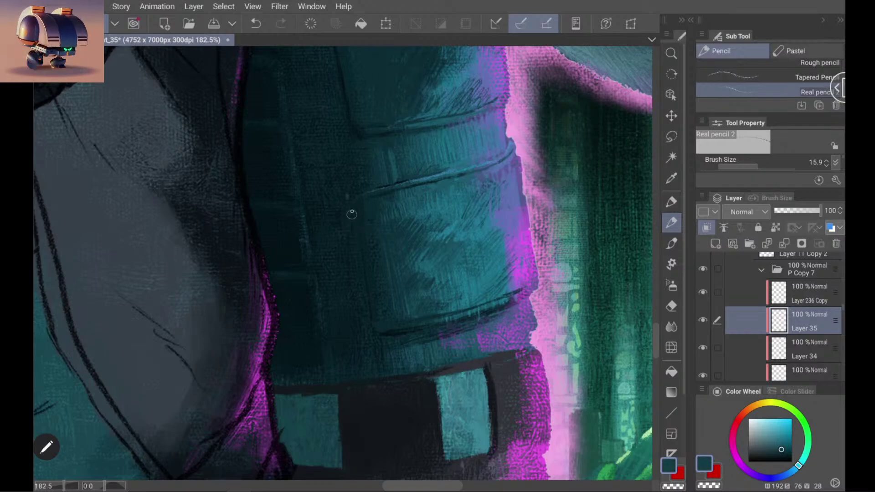
pyautogui.moveTo(348, 222)
pyautogui.mouseDown()
pyautogui.moveTo(356, 285)
pyautogui.moveTo(354, 260)
pyautogui.moveTo(356, 279)
pyautogui.mouseUp()
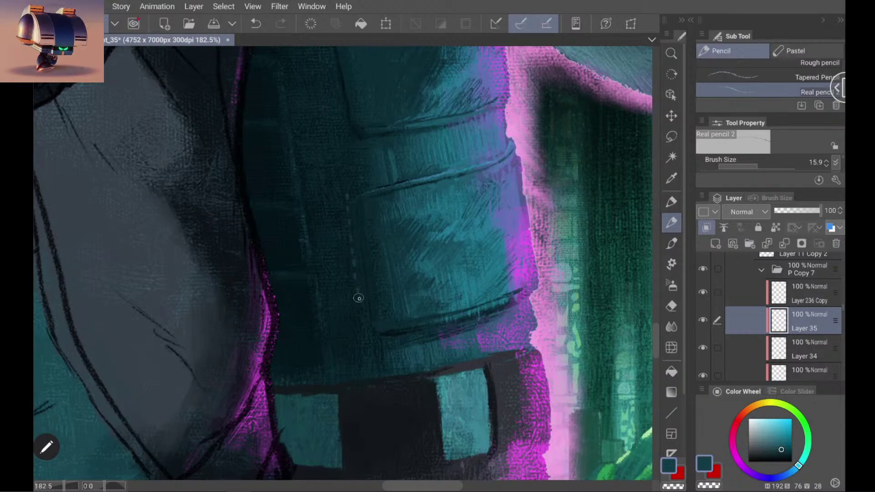
pyautogui.moveTo(361, 319); pyautogui.dragTo(362, 329)
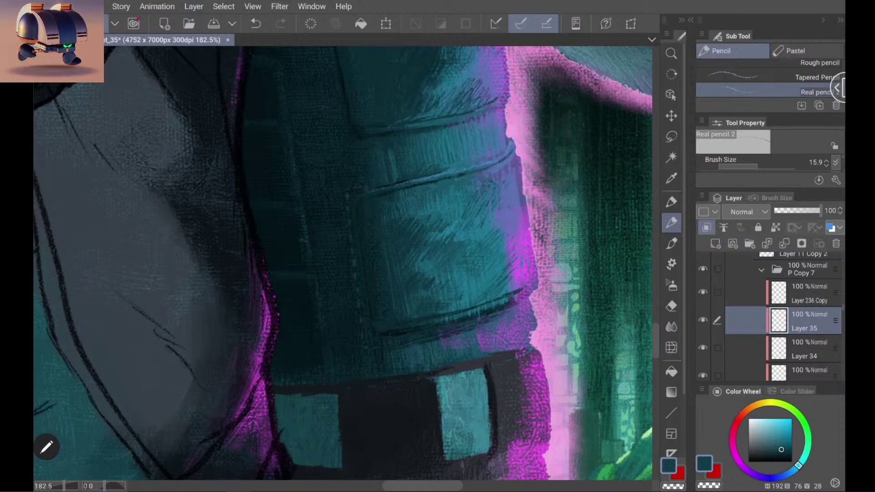
# Step: Turn the stitch line around the lower pouch's upper inner corner with short muted teal dashes
pyautogui.scroll(-6, 342, 262)
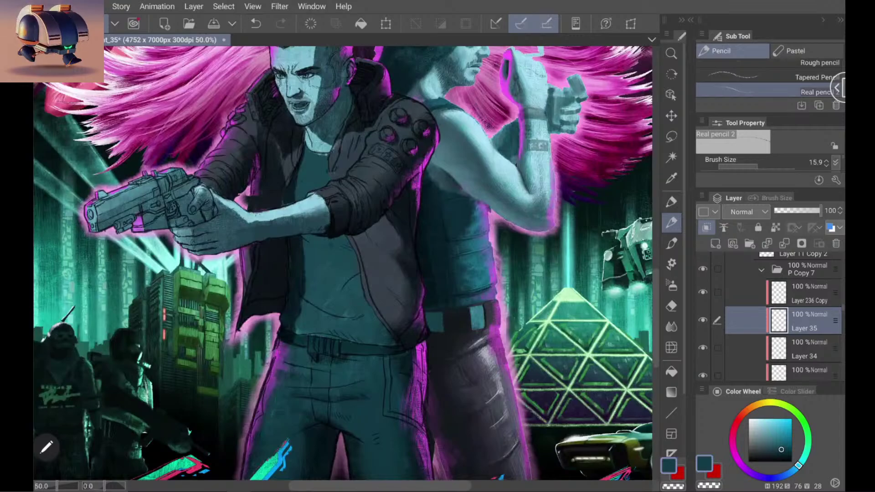
pyautogui.scroll(1, 342, 263)
pyautogui.scroll(-1, 342, 262)
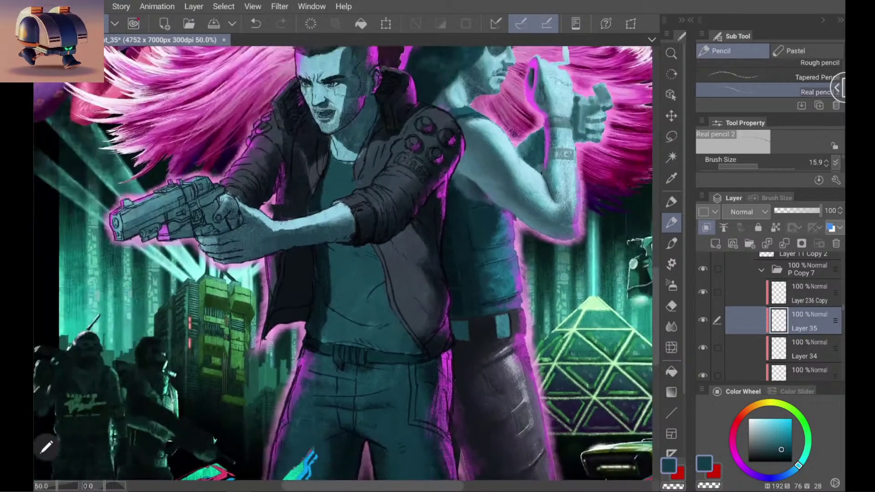
pyautogui.scroll(-2, 342, 263)
pyautogui.scroll(1, 342, 262)
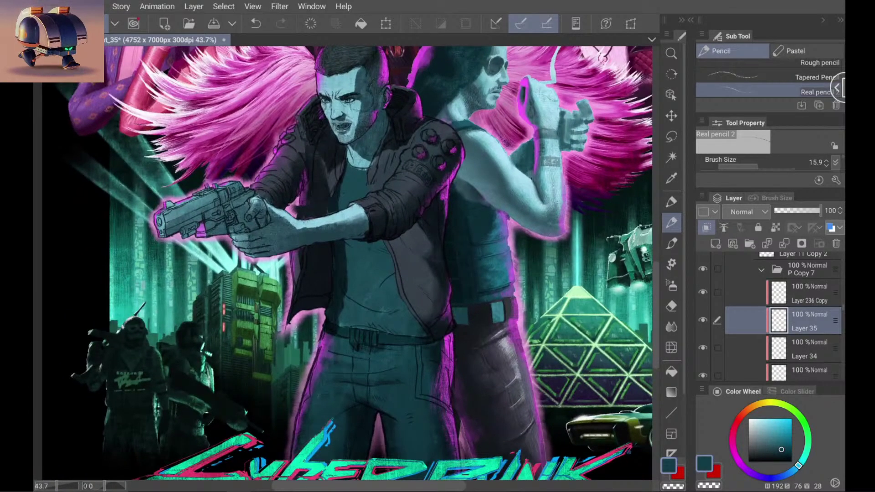
pyautogui.scroll(6, 342, 262)
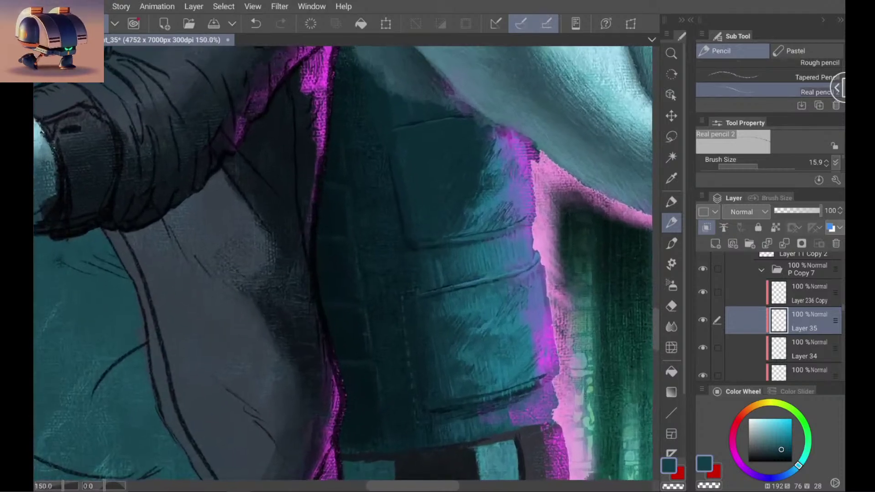
pyautogui.scroll(1, 404, 267)
pyautogui.moveTo(412, 269); pyautogui.dragTo(423, 266)
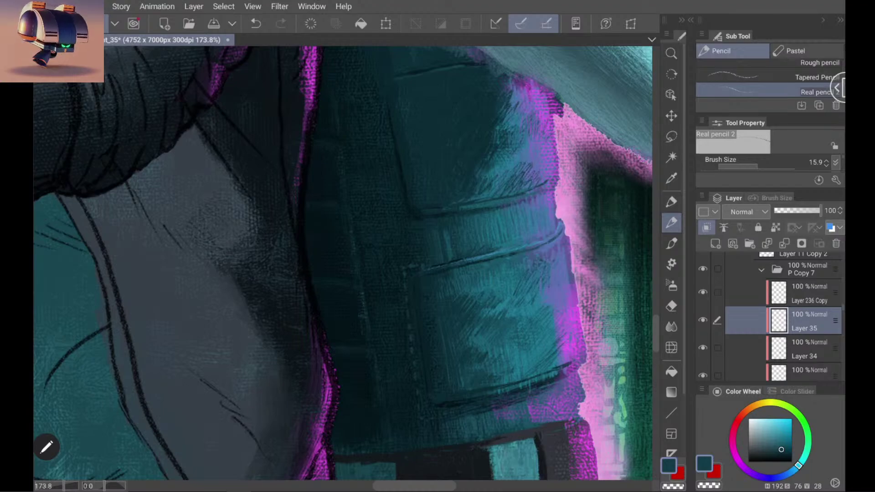
# Step: Paint a matching dashed line of muted teal stitches down the upper pouch's inner side and around its corners
pyautogui.scroll(1, 343, 263)
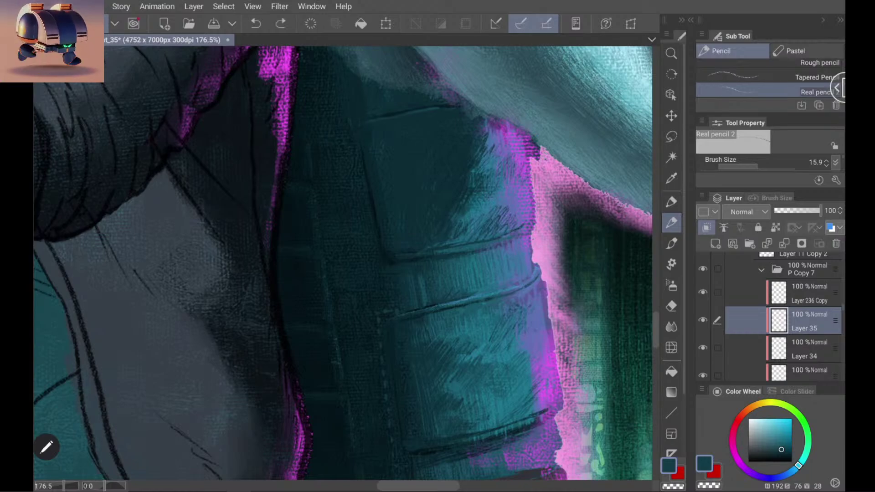
pyautogui.moveTo(349, 125); pyautogui.dragTo(376, 276)
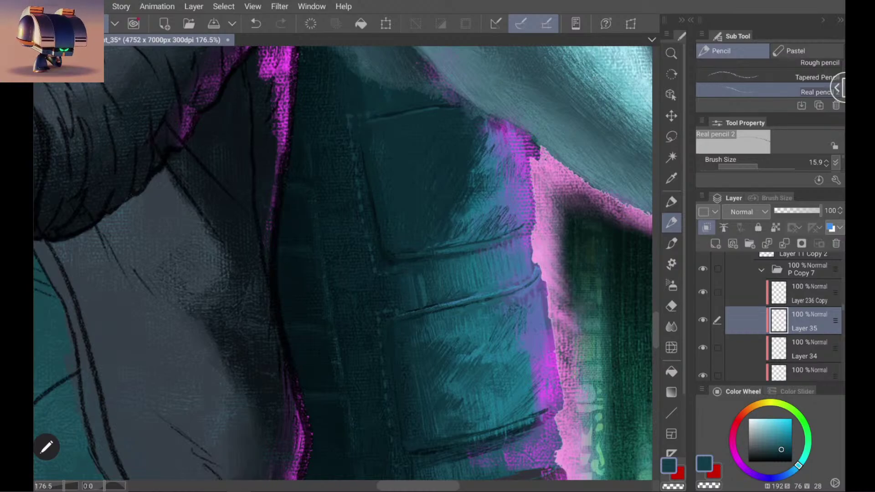
pyautogui.scroll(-8, 474, 221)
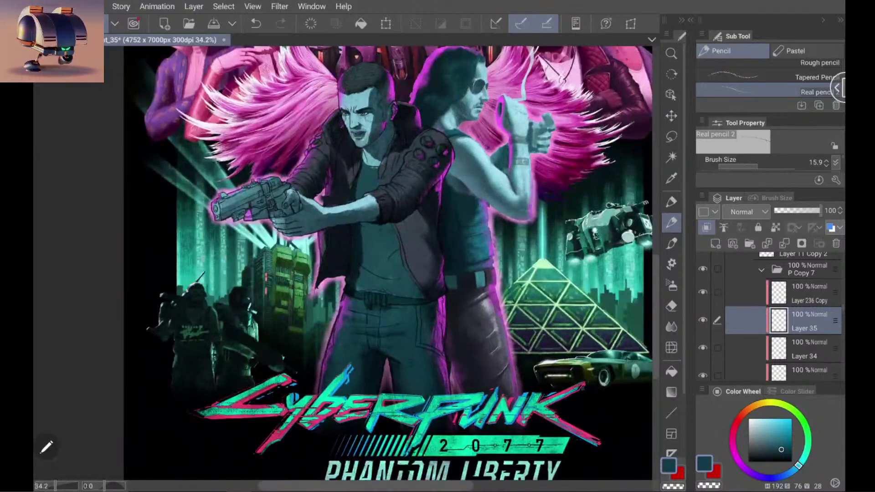
pyautogui.scroll(10, 424, 255)
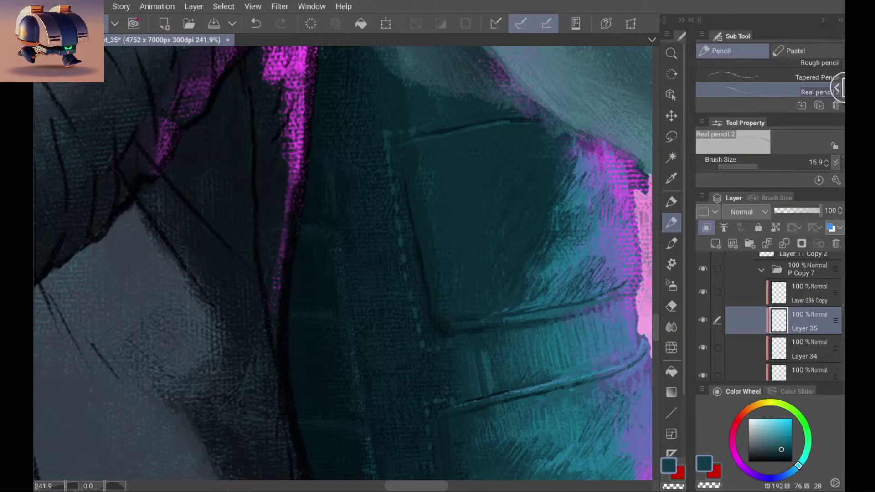
pyautogui.scroll(-8, 342, 263)
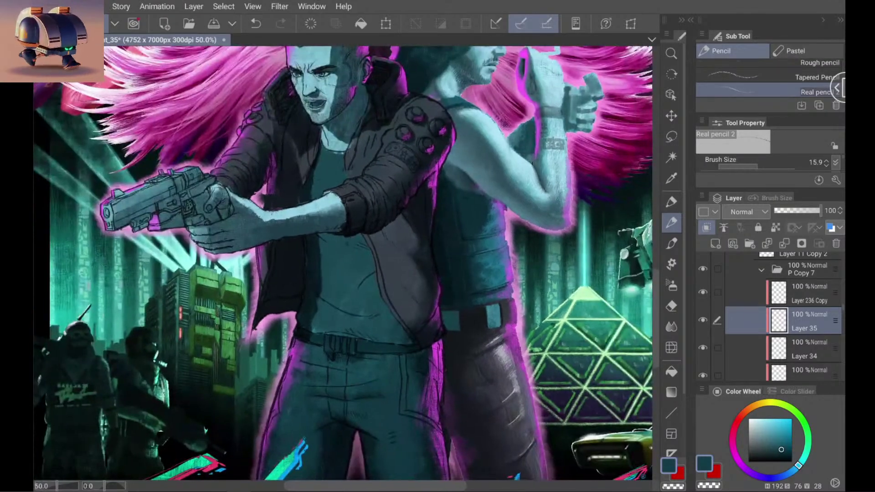
pyautogui.scroll(5, 492, 256)
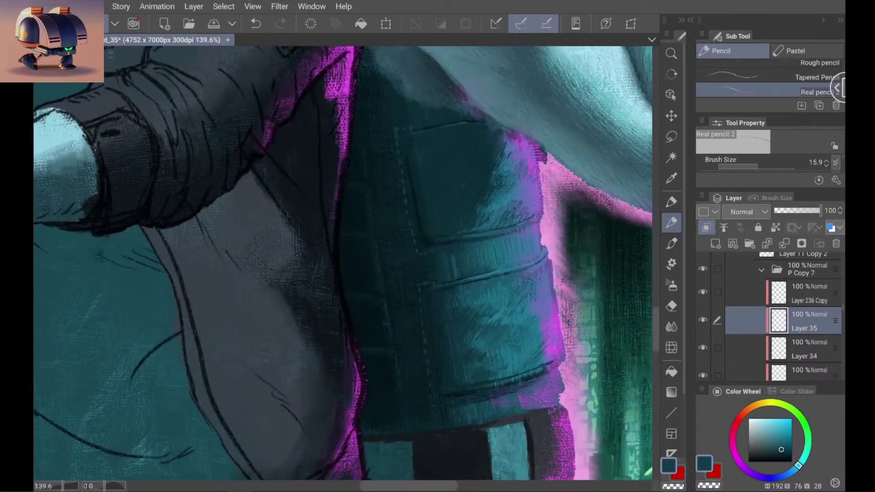
# Step: Nudge the stitch line along the upper pouch's inner side with Liquify, using a brush size of 36
pyautogui.scroll(2, 388, 205)
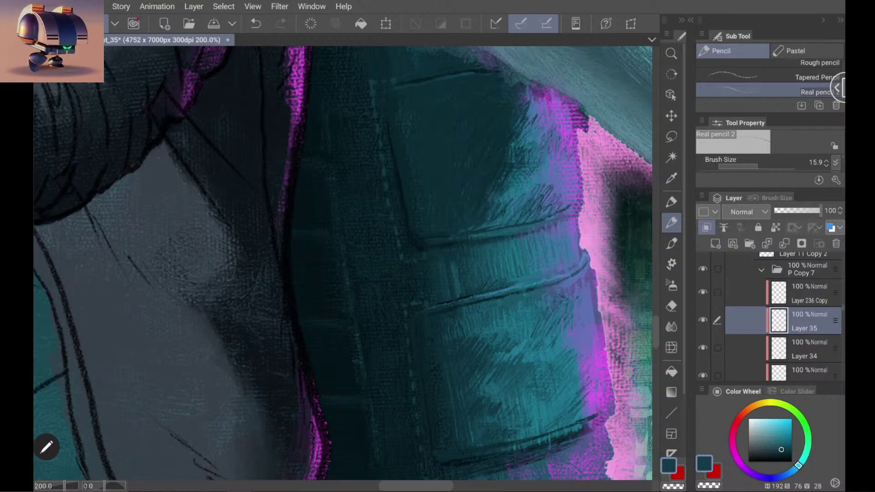
pyautogui.scroll(-6, 343, 263)
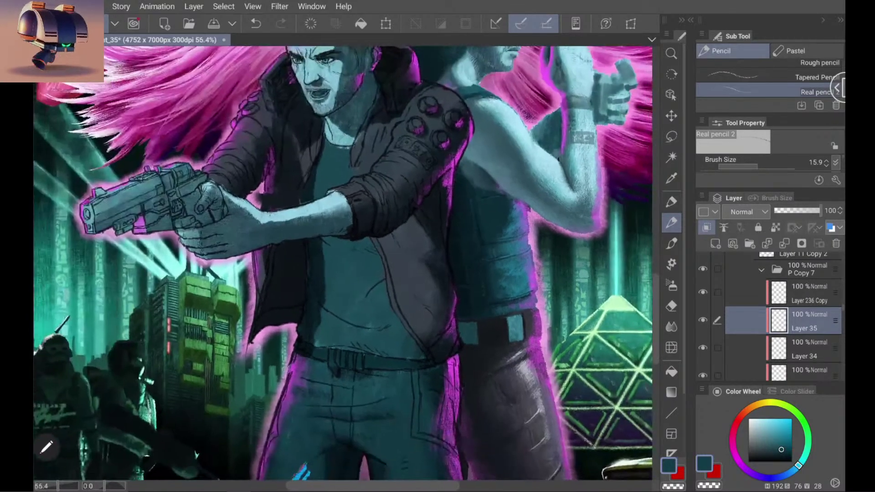
pyautogui.scroll(-1, 343, 263)
pyautogui.scroll(3, 343, 263)
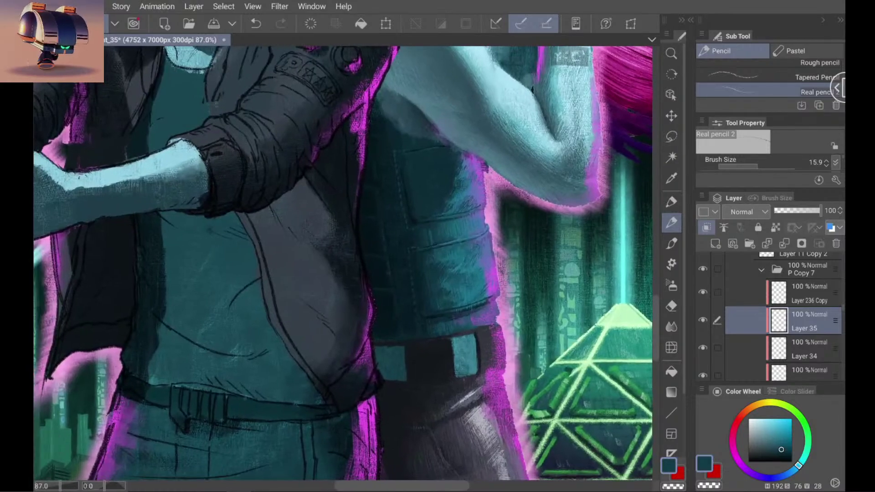
pyautogui.scroll(4, 343, 263)
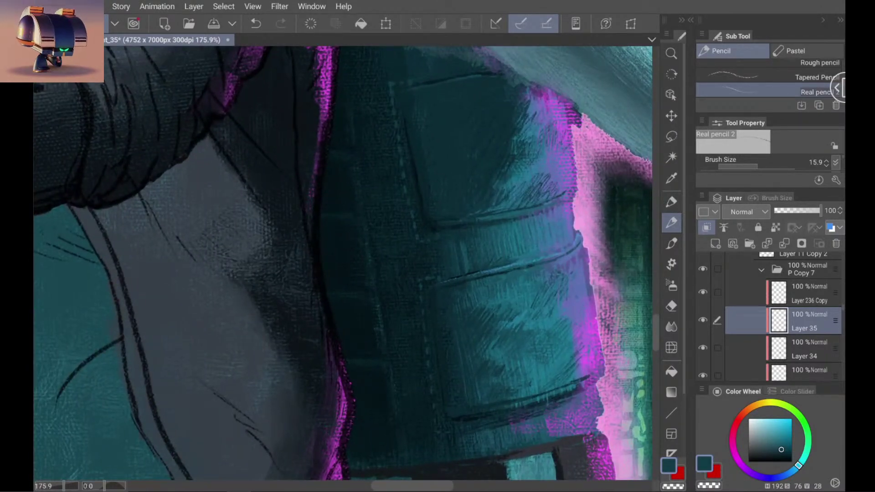
pyautogui.click(671, 348)
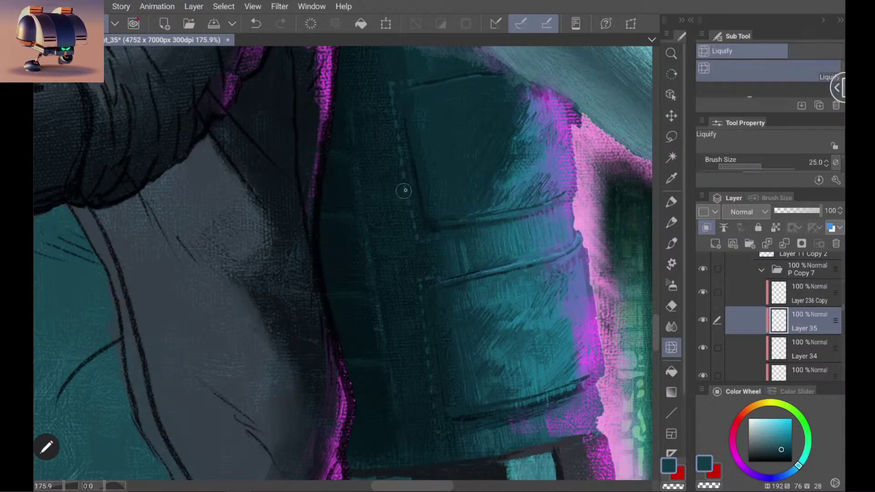
pyautogui.click(765, 165)
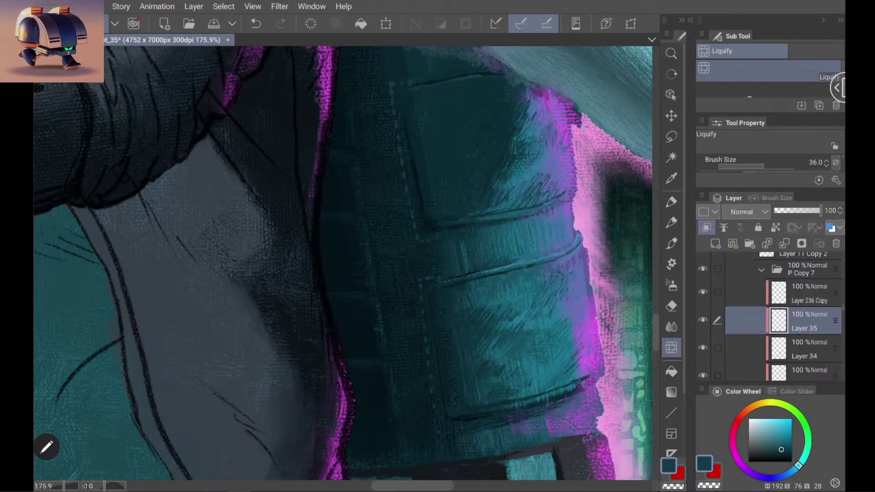
# Step: Sample the dark teal beside the upper pouch's stitching and soften the pouch's dark inner outline with the Real pencil
pyautogui.click(671, 244)
pyautogui.click(671, 223)
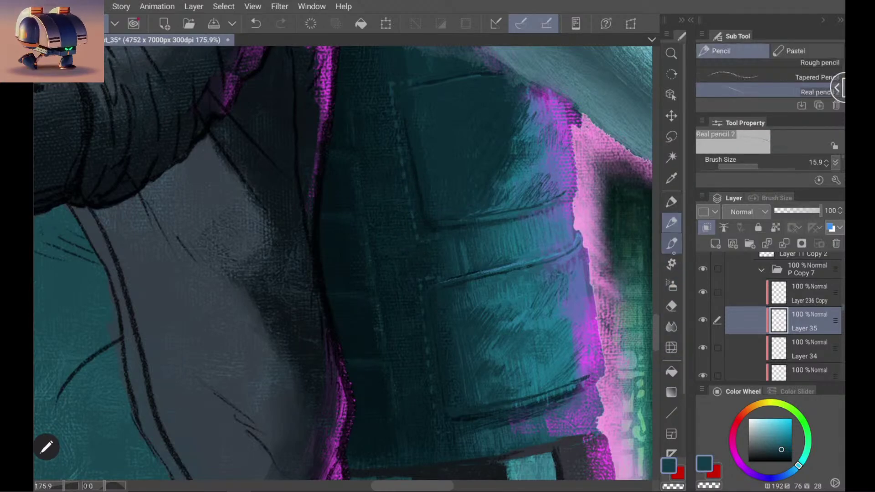
pyautogui.scroll(-5, 463, 259)
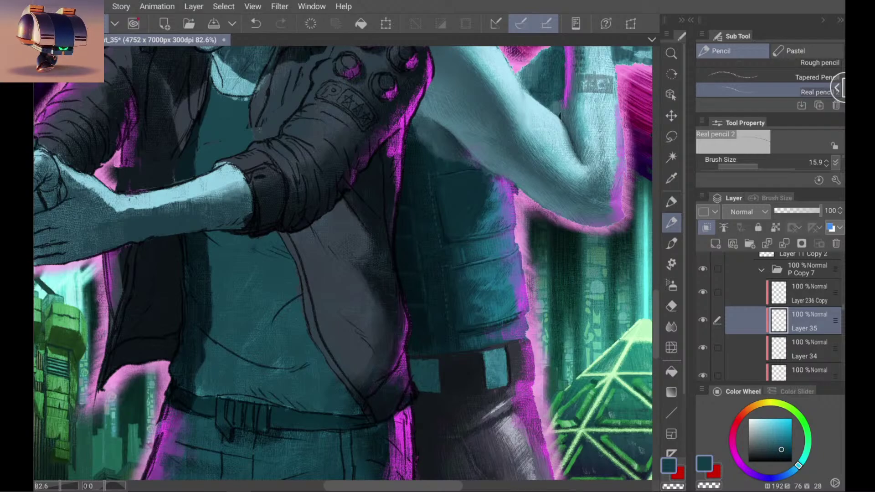
pyautogui.scroll(5, 487, 228)
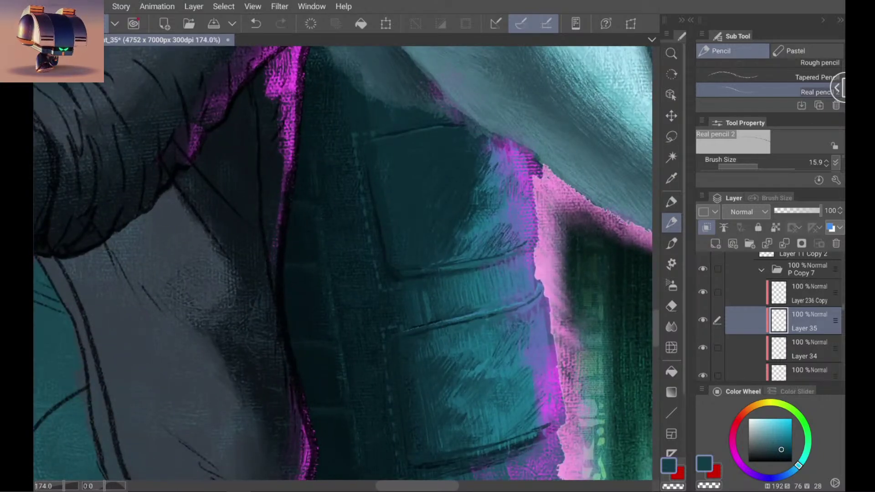
pyautogui.scroll(-5, 342, 264)
pyautogui.scroll(3, 342, 263)
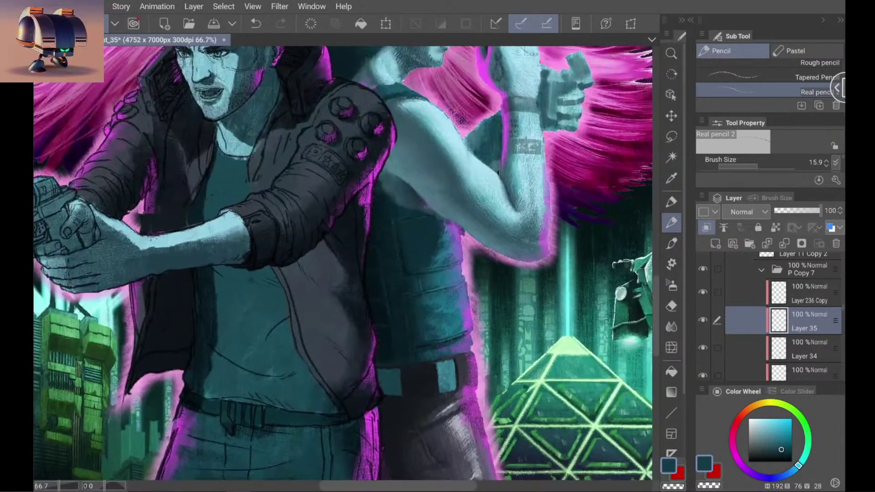
pyautogui.scroll(-1, 342, 263)
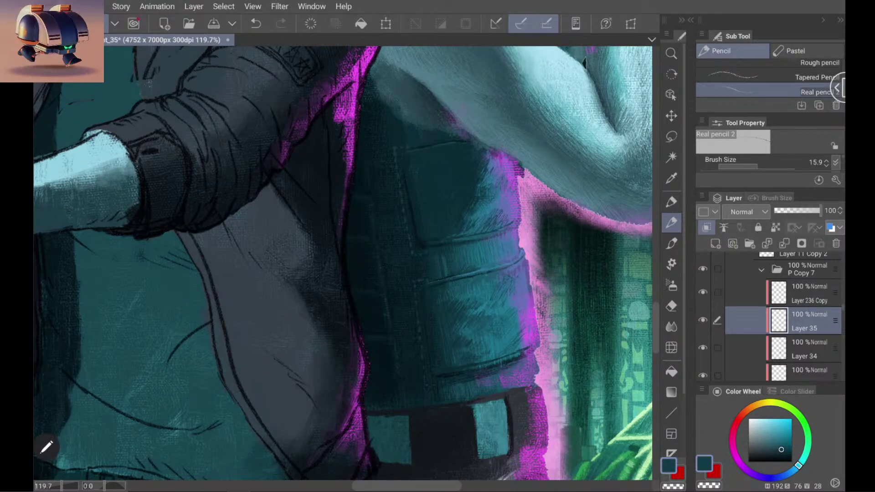
pyautogui.scroll(2, 342, 264)
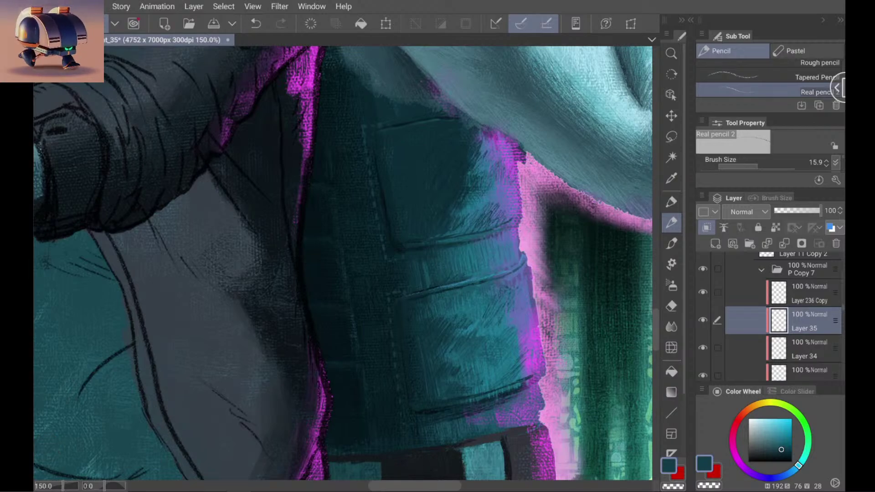
pyautogui.keyDown('alt'); pyautogui.click(392, 171); pyautogui.keyUp('alt')
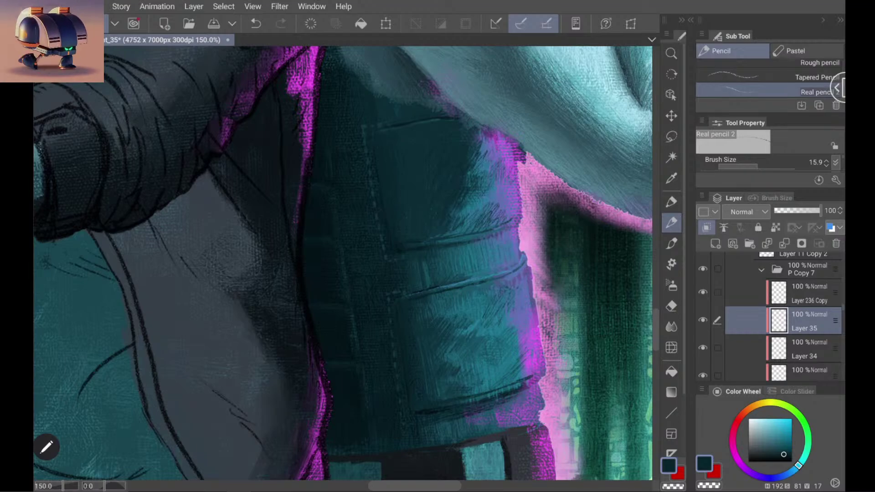
pyautogui.scroll(-3, 343, 263)
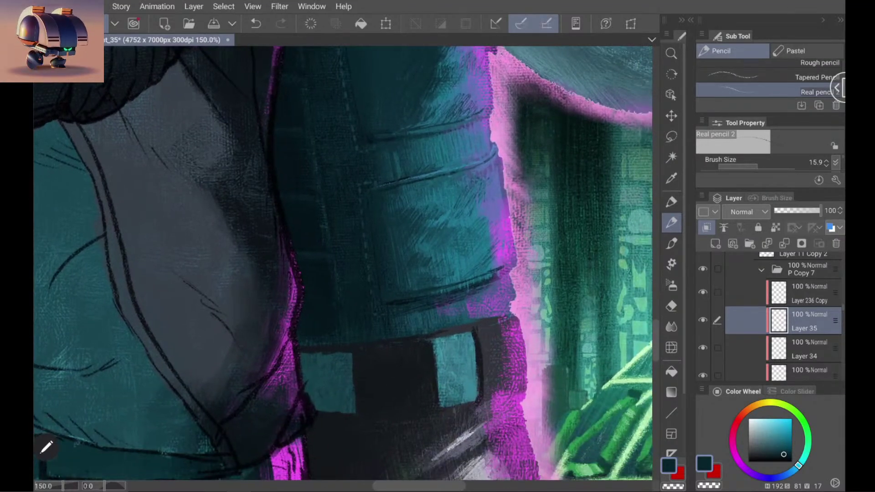
# Step: Shade the inner side of the rear figure's lower vest panel with sampled mid and dark teals using the Real pencil
pyautogui.scroll(2, 343, 263)
pyautogui.scroll(2, 343, 263)
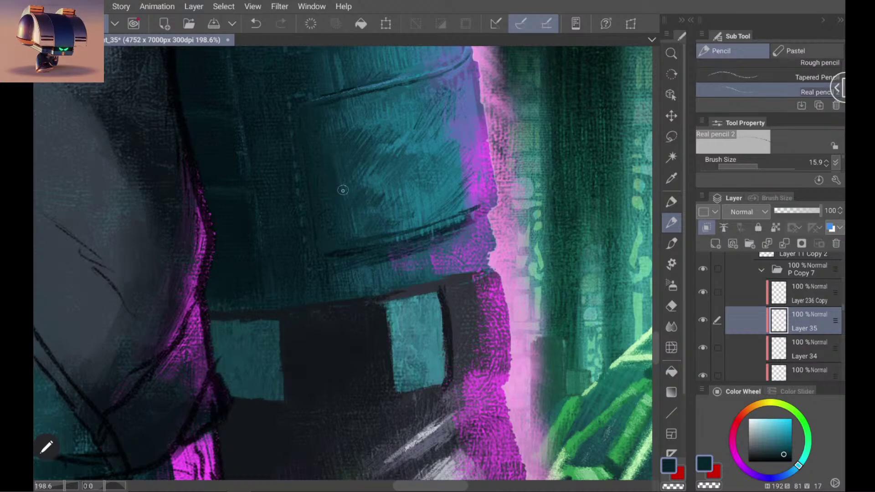
pyautogui.keyDown('alt'); pyautogui.click(363, 183); pyautogui.keyUp('alt')
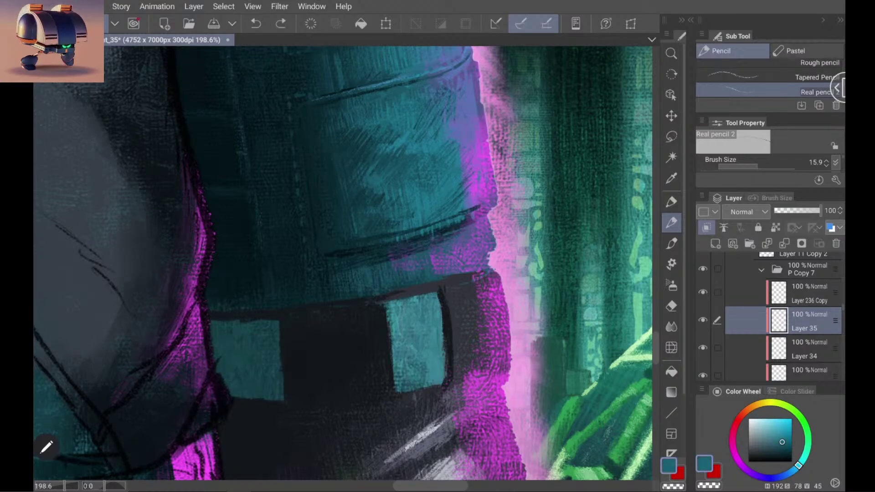
pyautogui.keyDown('alt'); pyautogui.click(335, 126); pyautogui.keyUp('alt')
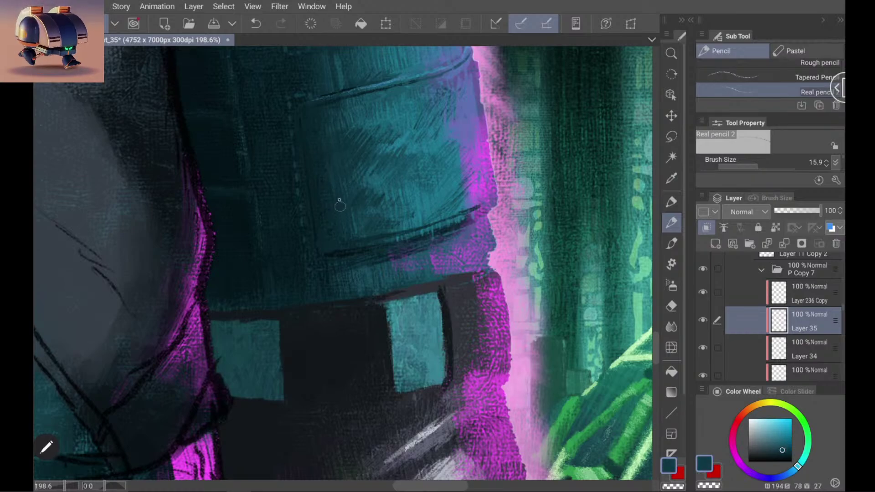
pyautogui.keyDown('alt'); pyautogui.click(328, 183); pyautogui.keyUp('alt')
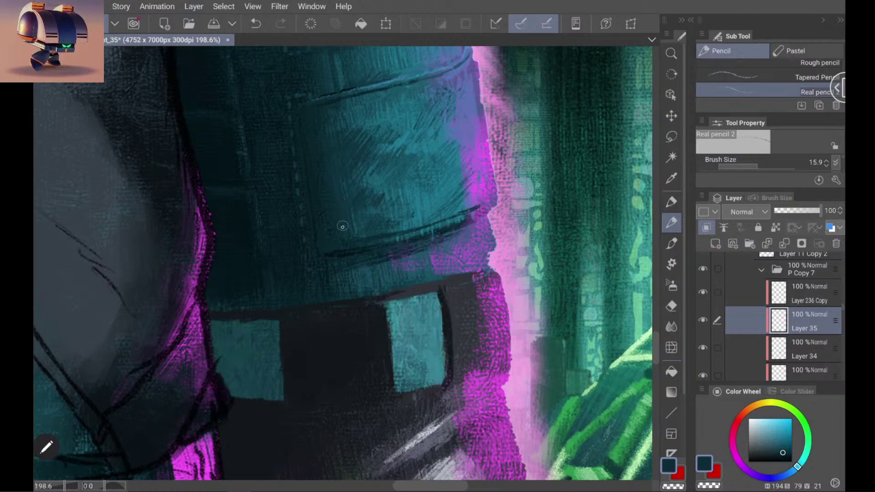
pyautogui.keyDown('alt'); pyautogui.click(338, 189); pyautogui.keyUp('alt')
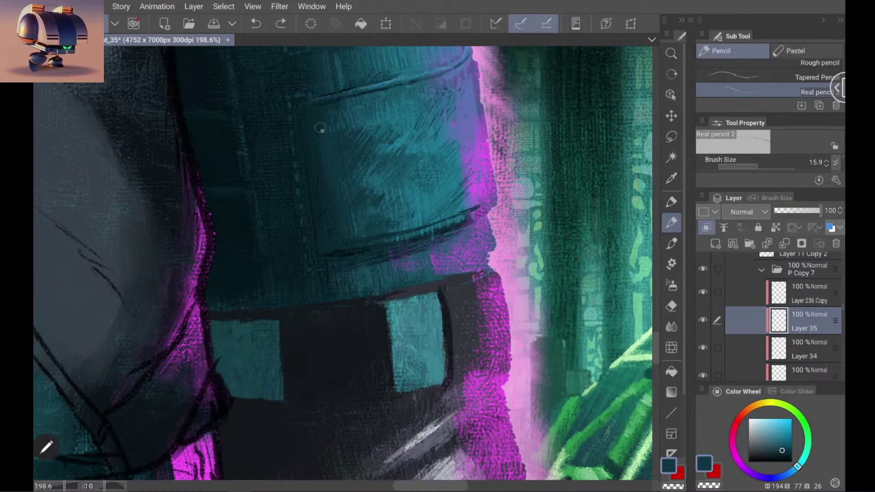
pyautogui.moveTo(317, 123)
pyautogui.mouseDown()
pyautogui.moveTo(322, 158)
pyautogui.moveTo(323, 113)
pyautogui.moveTo(327, 167)
pyautogui.moveTo(311, 117)
pyautogui.moveTo(326, 185)
pyautogui.mouseUp()
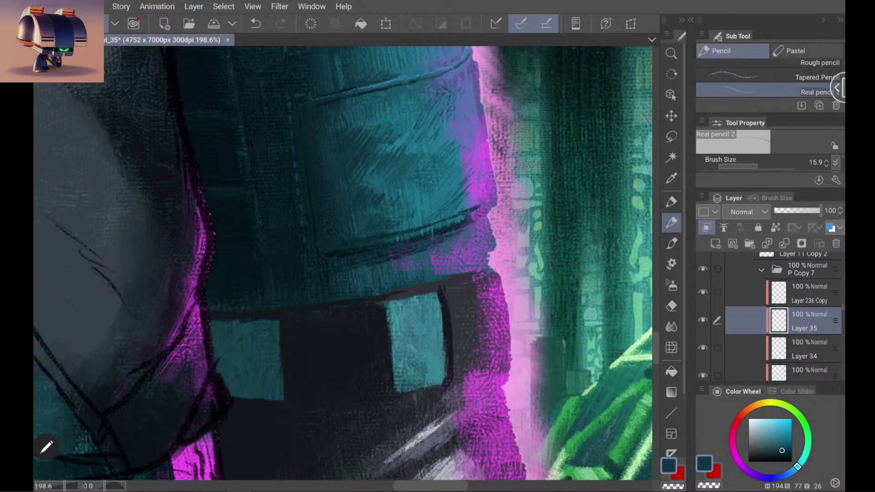
# Step: Examine the vest shading against the two figures and the wider poster composition
pyautogui.scroll(-5, 342, 262)
pyautogui.scroll(3, 360, 323)
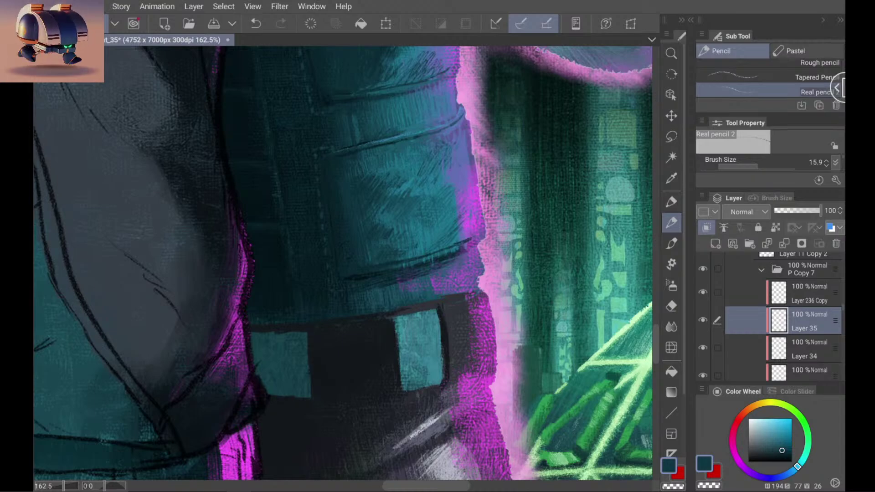
pyautogui.scroll(-3, 365, 262)
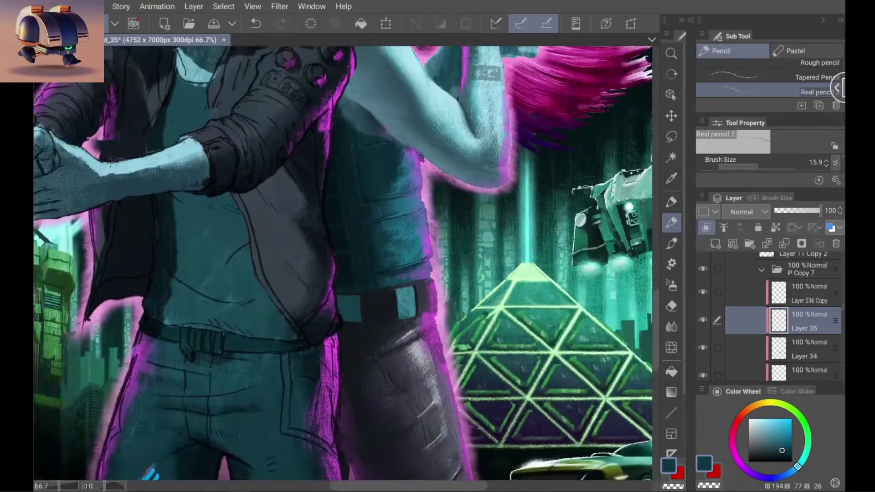
pyautogui.scroll(-1, 364, 262)
pyautogui.scroll(-2, 342, 262)
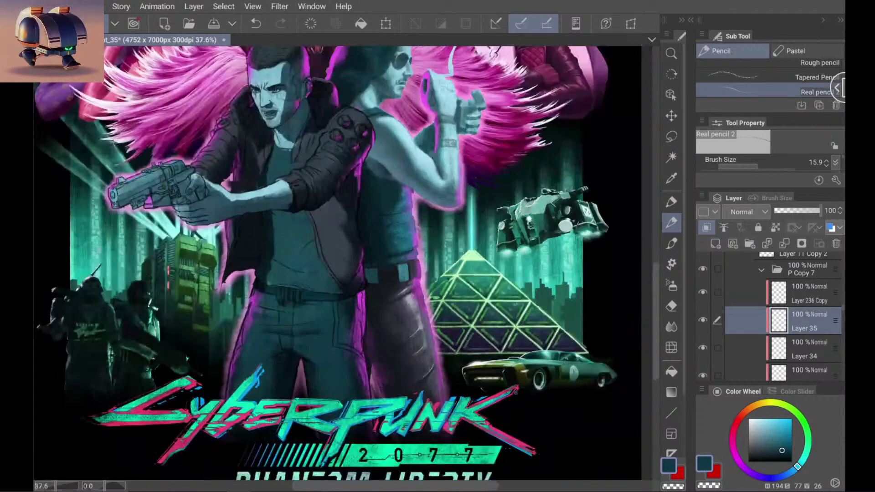
pyautogui.scroll(3, 430, 217)
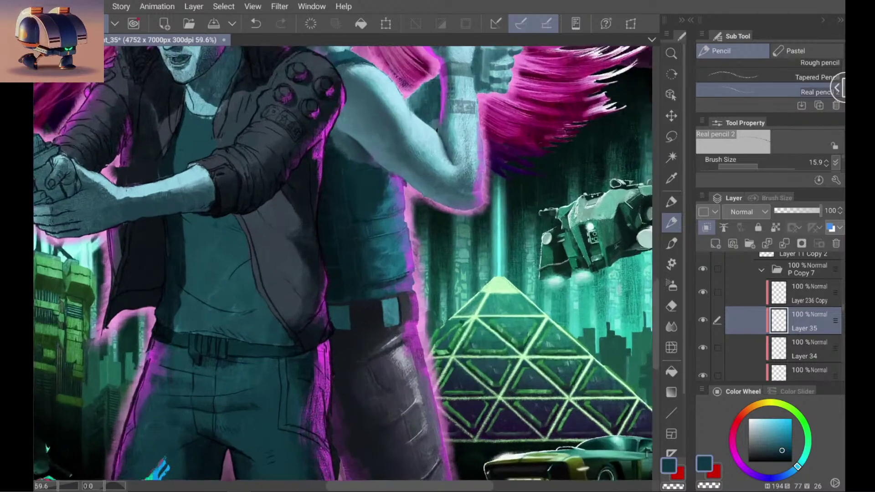
pyautogui.scroll(2, 373, 241)
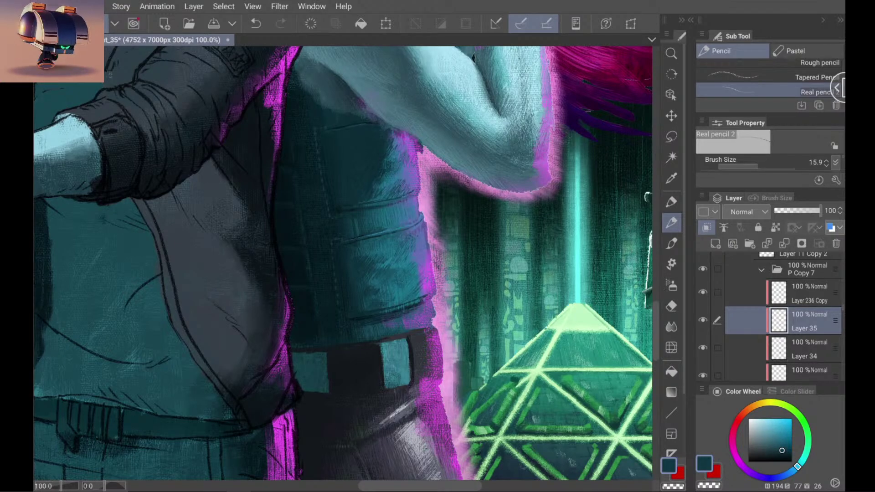
pyautogui.scroll(1, 282, 305)
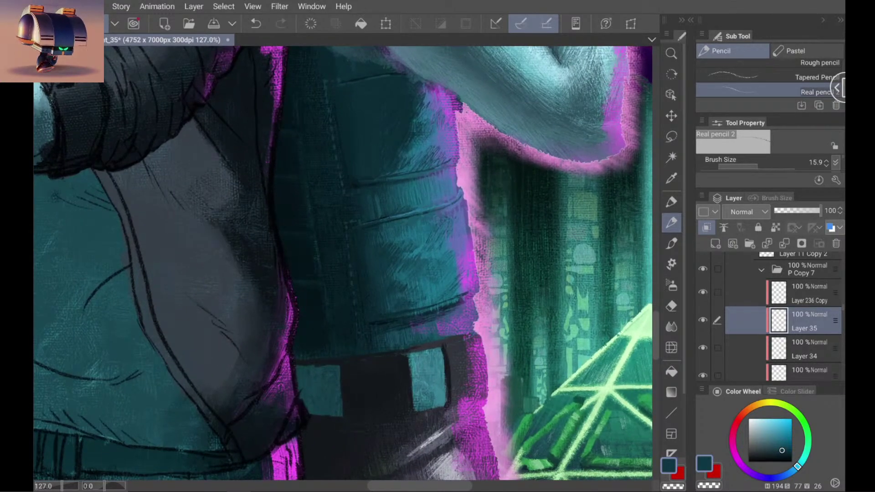
# Step: Shade the rear figure's upper vest panel with dark teals sampled from the surrounding fabric
pyautogui.keyDown('alt'); pyautogui.click(363, 258); pyautogui.keyUp('alt')
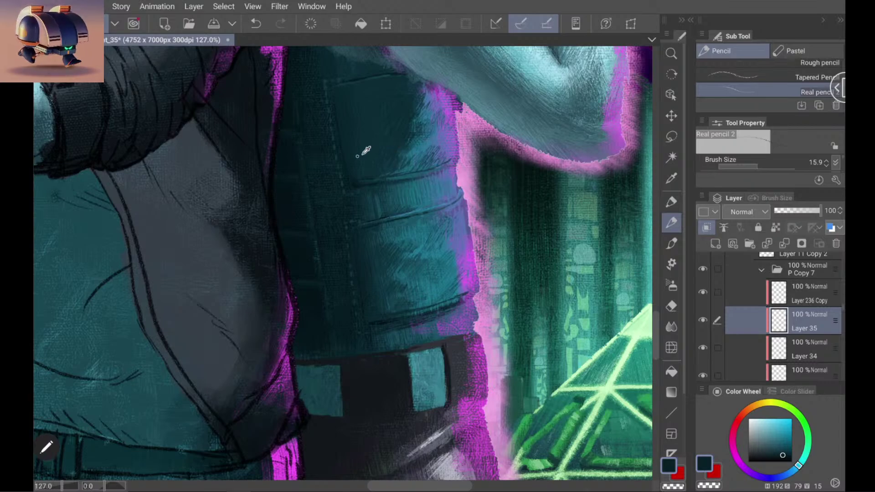
pyautogui.keyDown('alt'); pyautogui.click(347, 62); pyautogui.keyUp('alt')
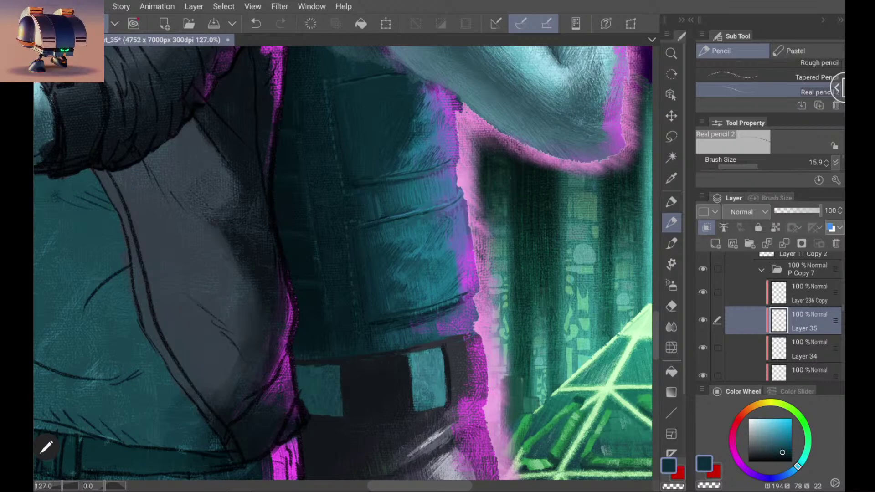
pyautogui.scroll(-5, 343, 263)
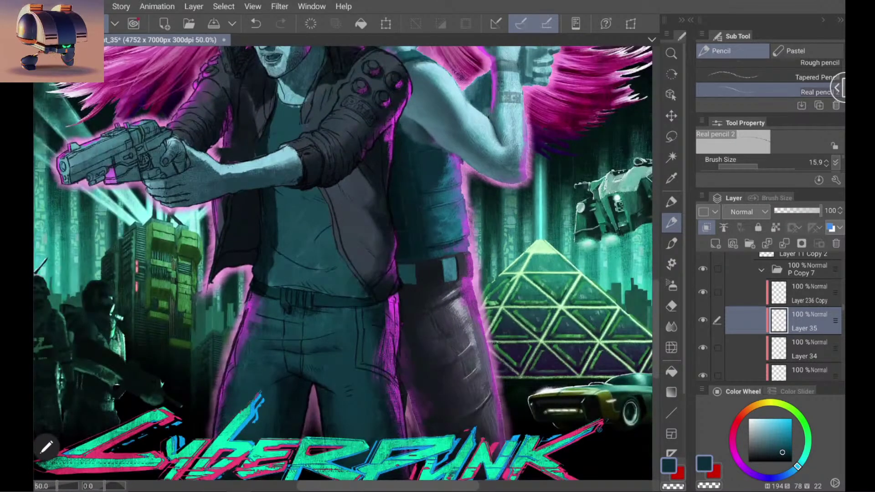
pyautogui.scroll(5, 452, 192)
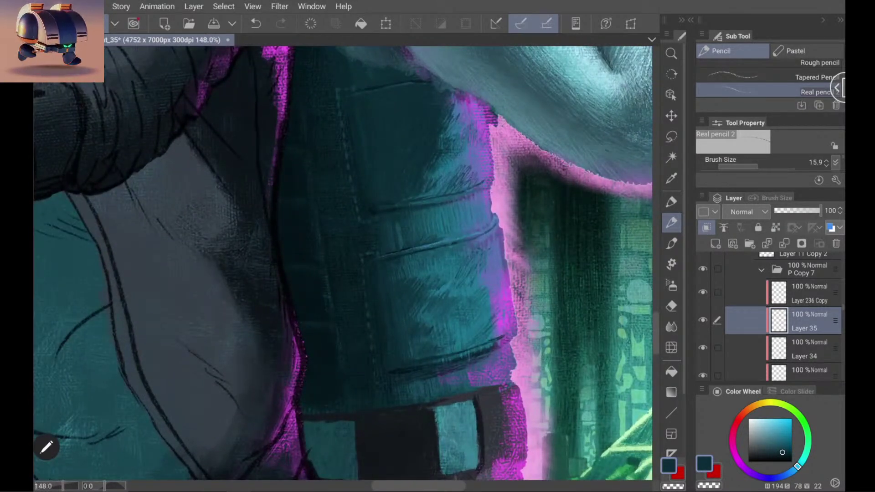
pyautogui.keyDown('alt'); pyautogui.click(375, 118); pyautogui.keyUp('alt')
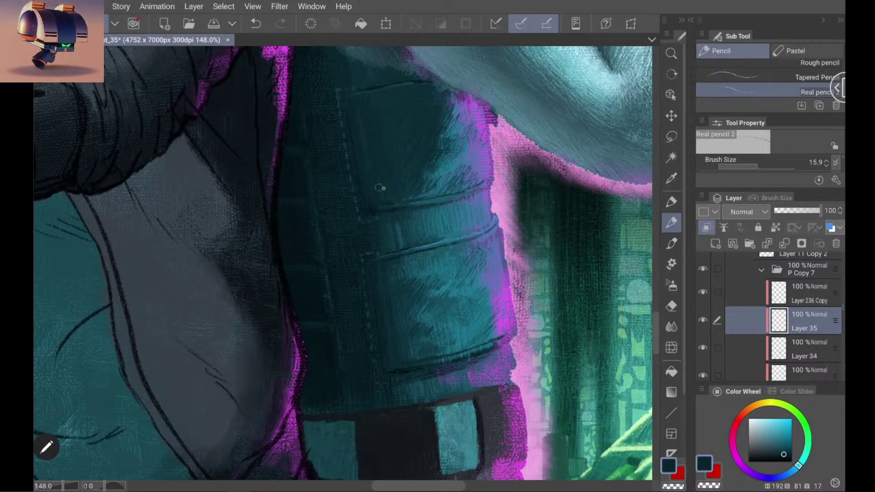
# Step: Deepen the lower vest panel's inner edge beside the stitching, down to the hem fold, with a sampled dark teal
pyautogui.scroll(-3, 343, 263)
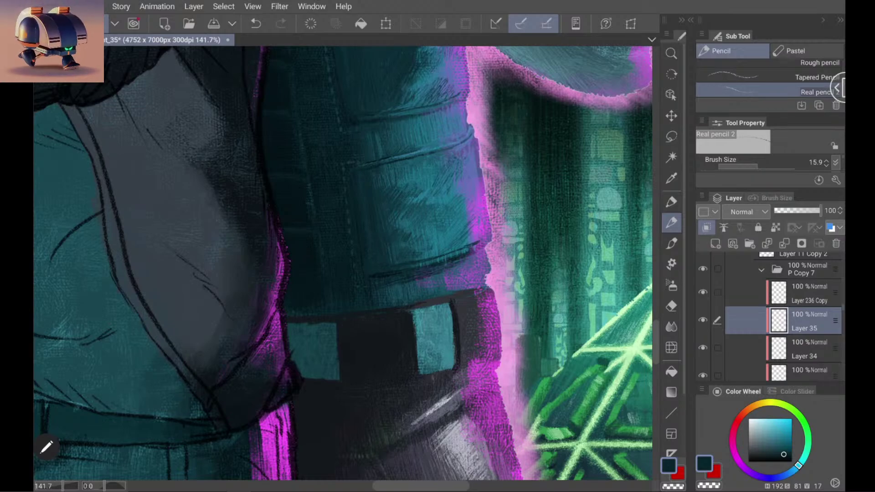
pyautogui.scroll(-5, 456, 210)
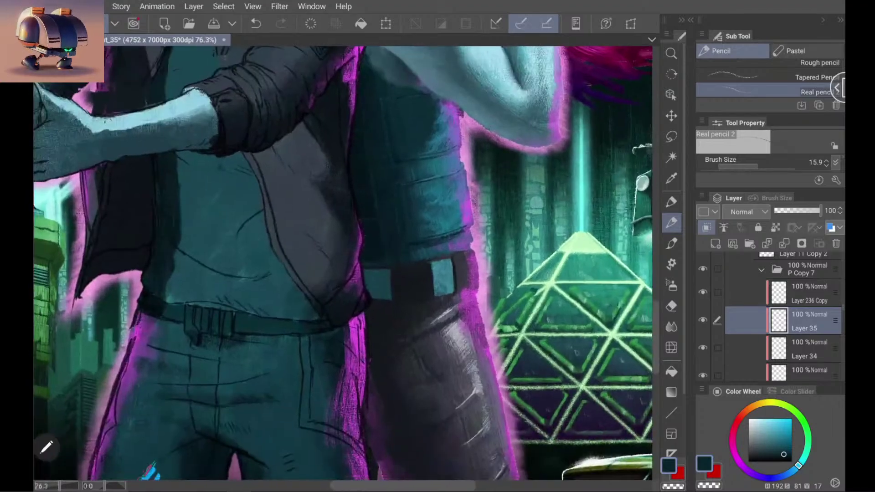
pyautogui.scroll(-2, 450, 200)
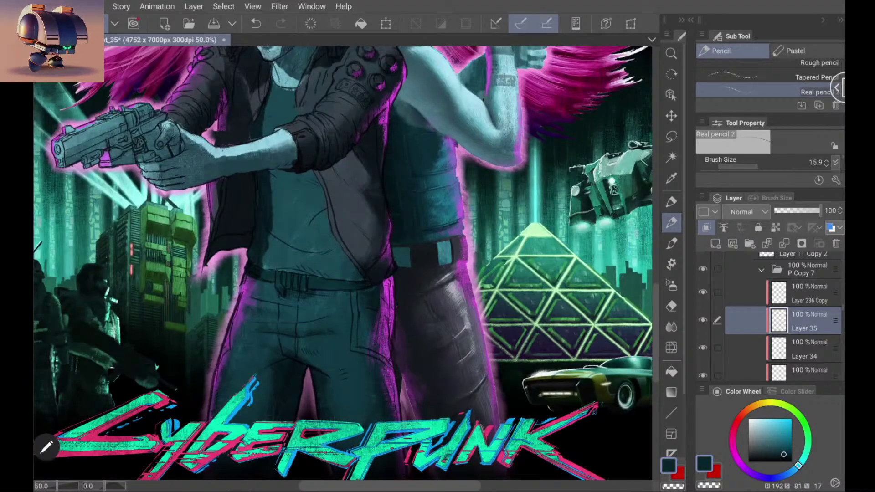
pyautogui.scroll(6, 433, 187)
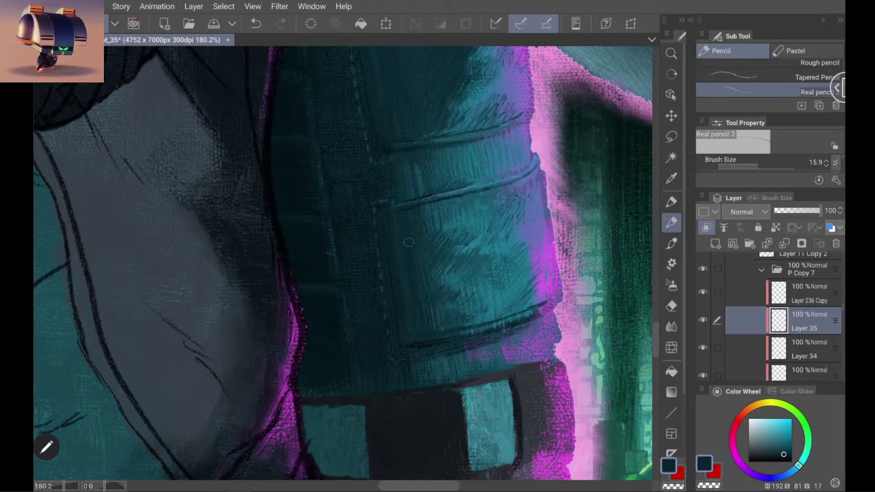
pyautogui.scroll(1, 343, 263)
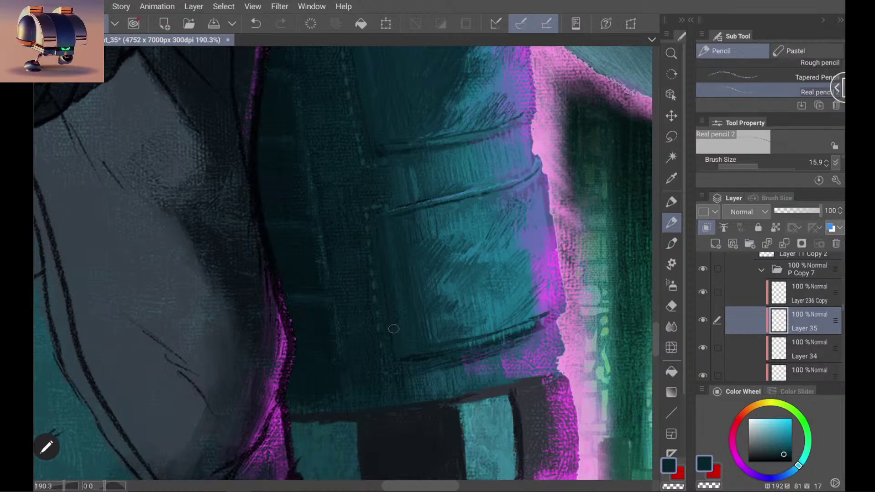
pyautogui.keyDown('alt'); pyautogui.click(387, 279); pyautogui.keyUp('alt')
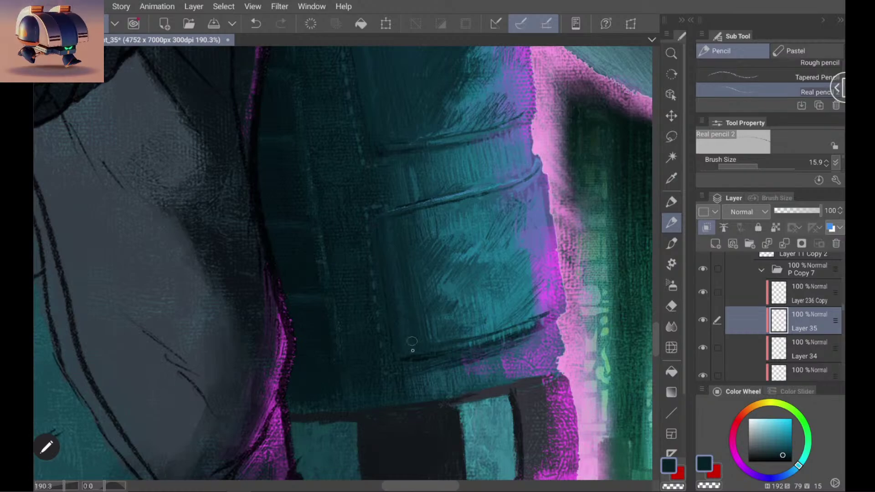
# Step: Blend the upper vest panel's inner edge into the stitched seam with dark teals sampled along that edge
pyautogui.scroll(-5, 451, 235)
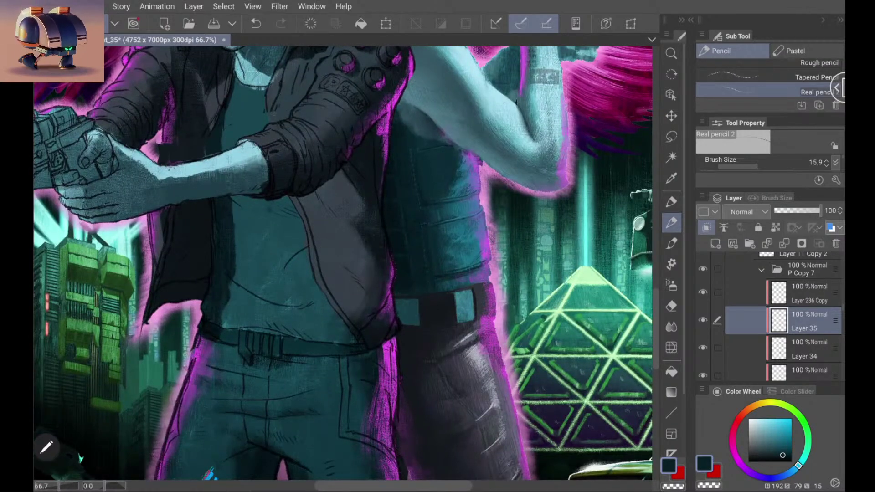
pyautogui.scroll(5, 439, 228)
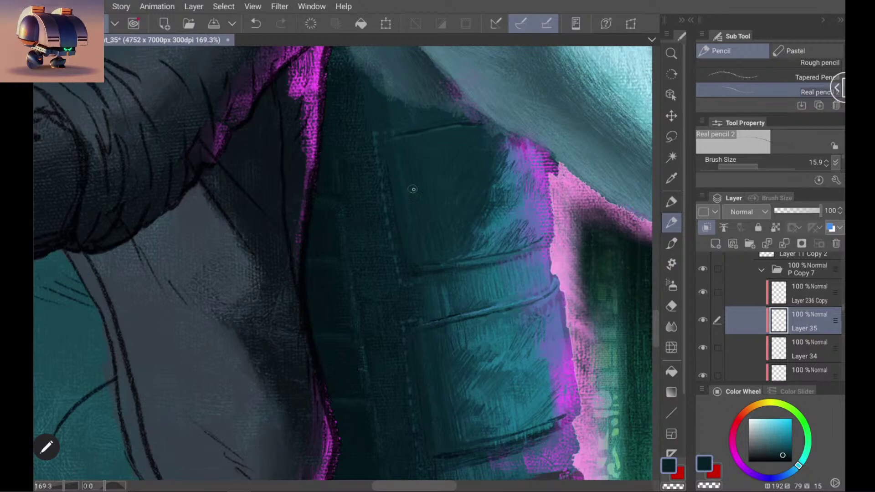
pyautogui.keyDown('alt'); pyautogui.click(404, 189); pyautogui.keyUp('alt')
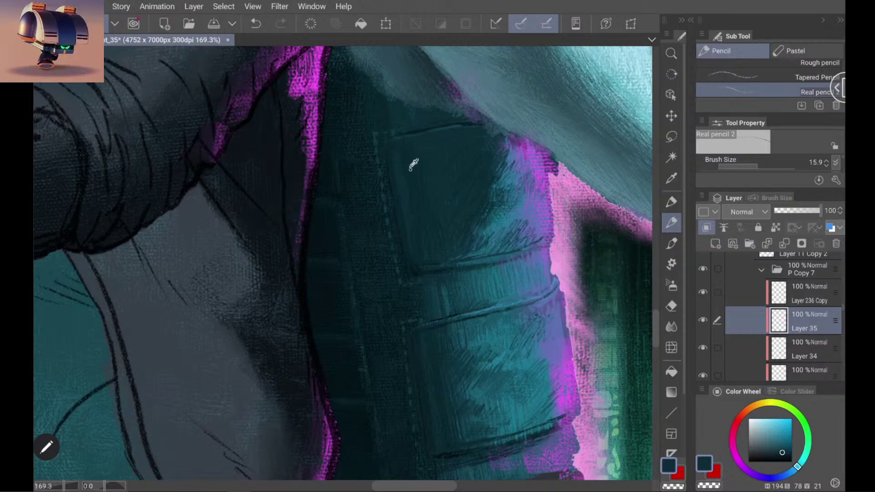
pyautogui.keyDown('alt'); pyautogui.click(398, 188); pyautogui.keyUp('alt')
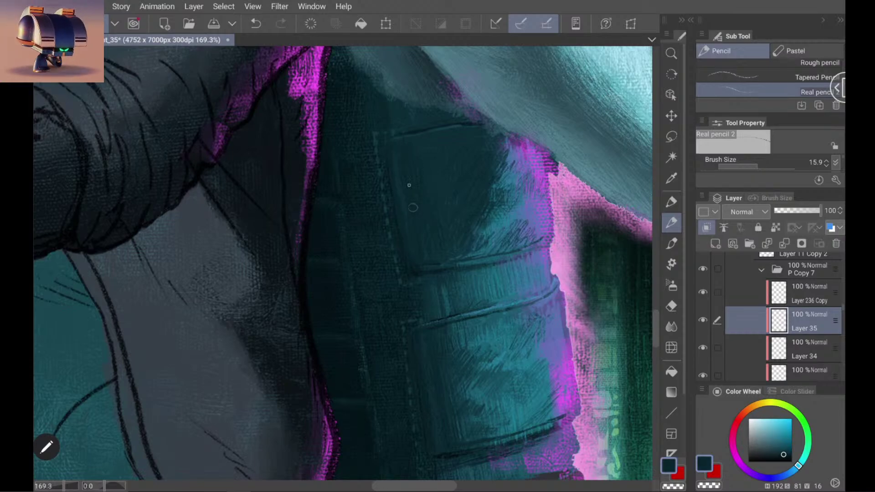
pyautogui.moveTo(343, 228); pyautogui.dragTo(357, 300)
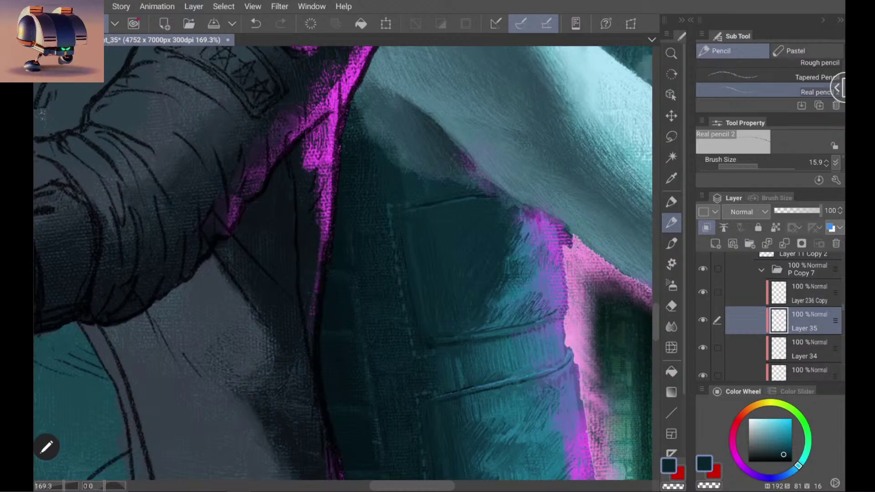
pyautogui.scroll(-8, 343, 263)
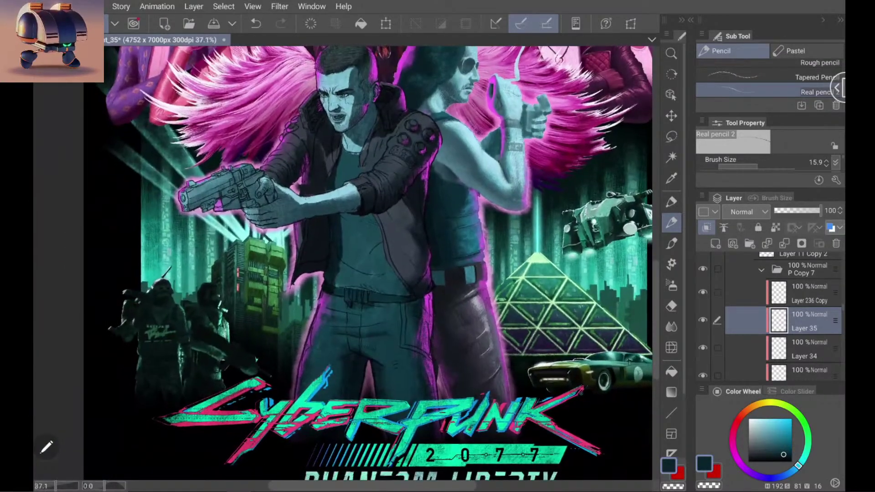
pyautogui.scroll(8, 343, 263)
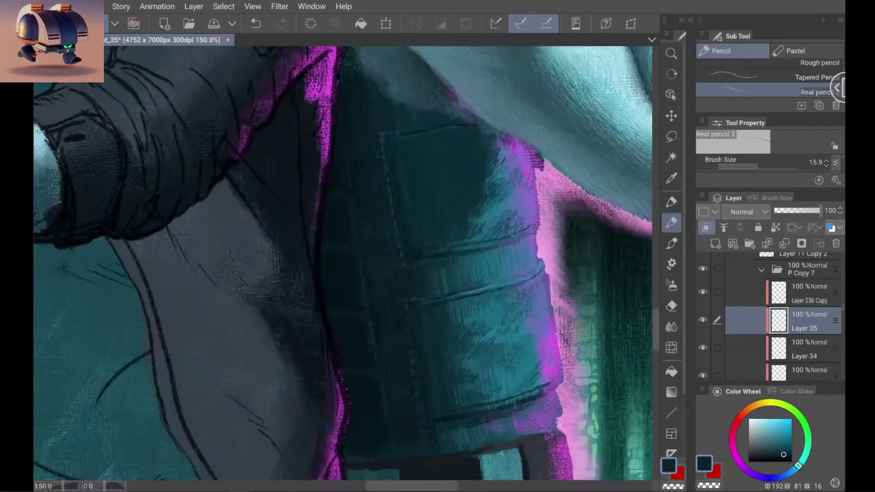
pyautogui.keyDown('alt'); pyautogui.click(400, 165); pyautogui.keyUp('alt')
pyautogui.keyDown('alt'); pyautogui.click(400, 195); pyautogui.keyUp('alt')
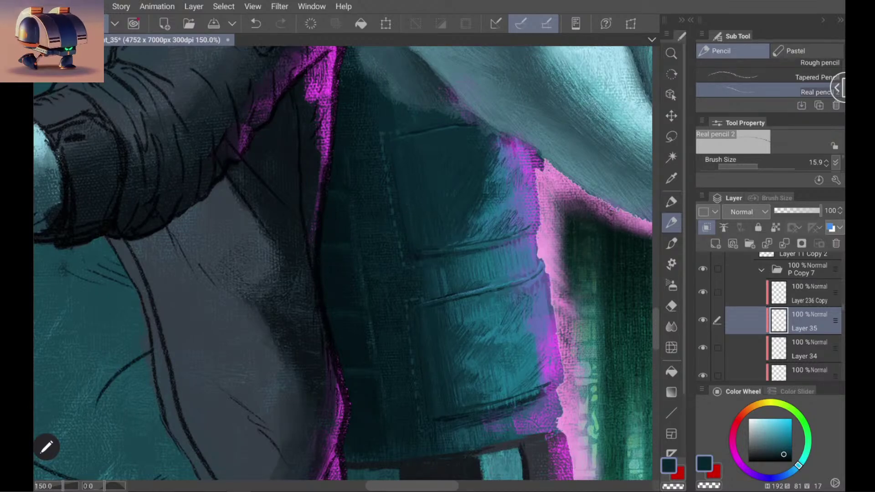
pyautogui.moveTo(400, 172); pyautogui.dragTo(401, 185)
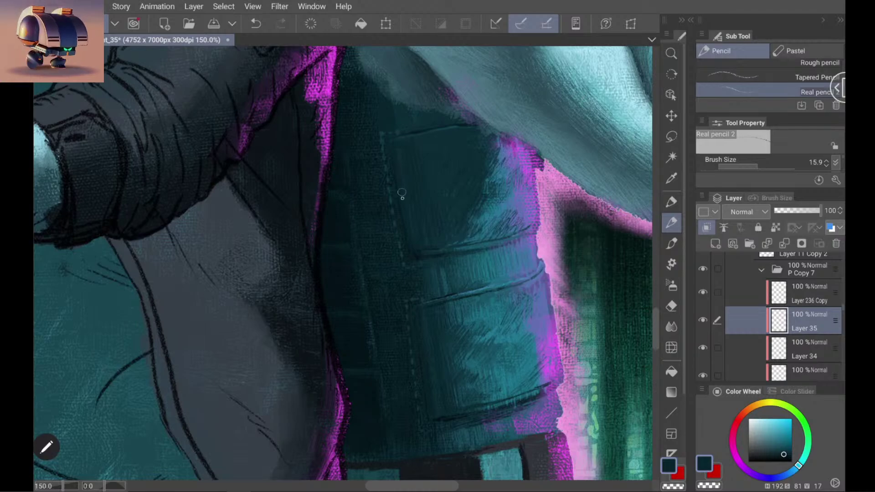
pyautogui.scroll(-5, 450, 219)
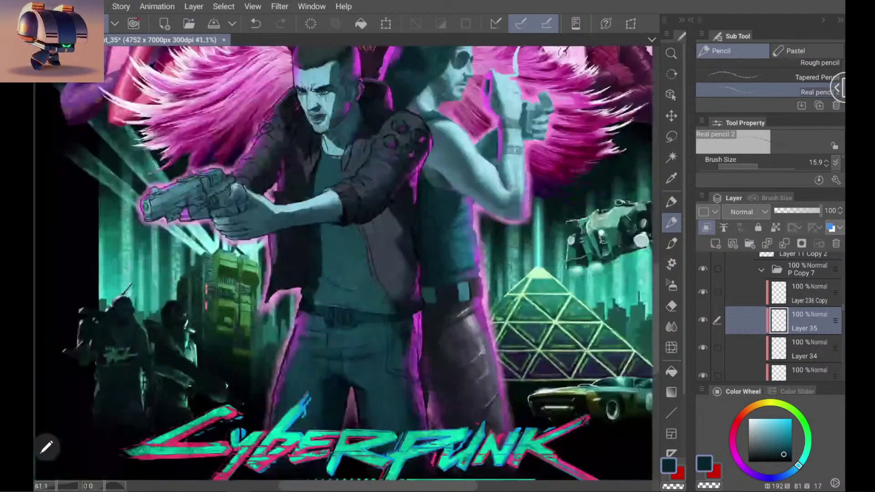
pyautogui.scroll(-2, 465, 269)
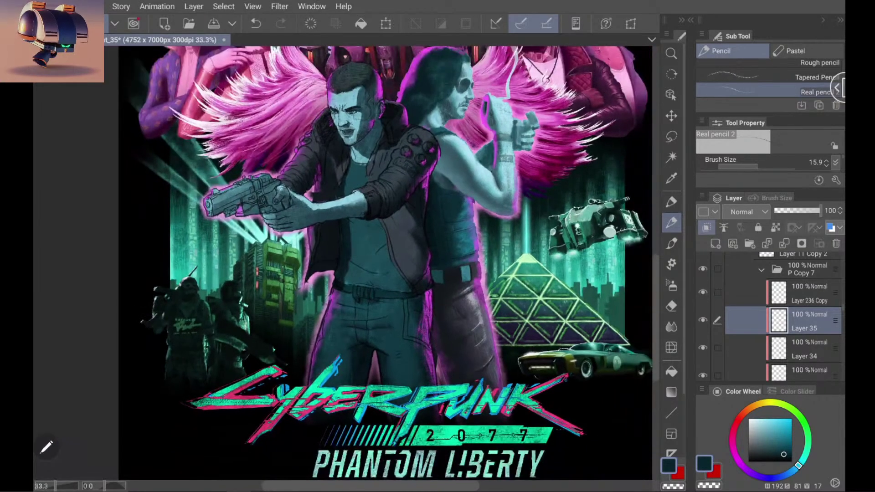
pyautogui.scroll(8, 465, 269)
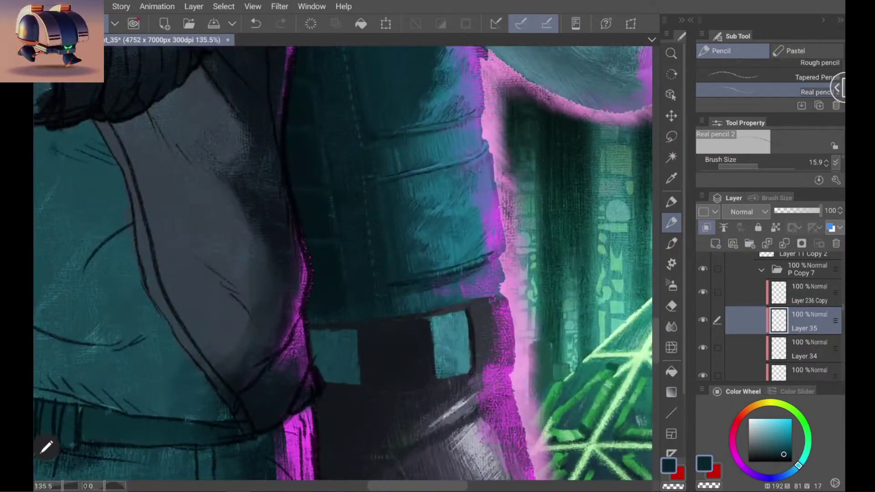
# Step: Refine the dark teal shading along the stitched seam and inner edges of the vest panels with tones sampled from the surrounding fabric
pyautogui.keyDown('alt'); pyautogui.click(387, 195); pyautogui.keyUp('alt')
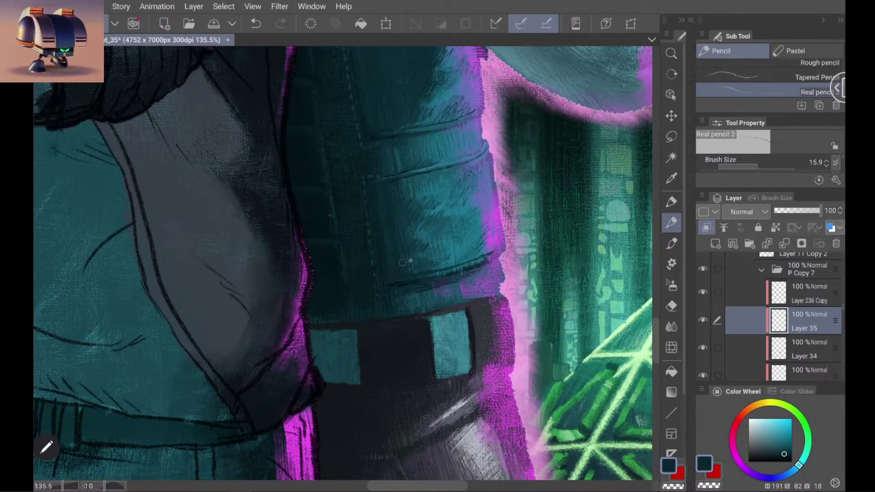
pyautogui.scroll(-10, 342, 265)
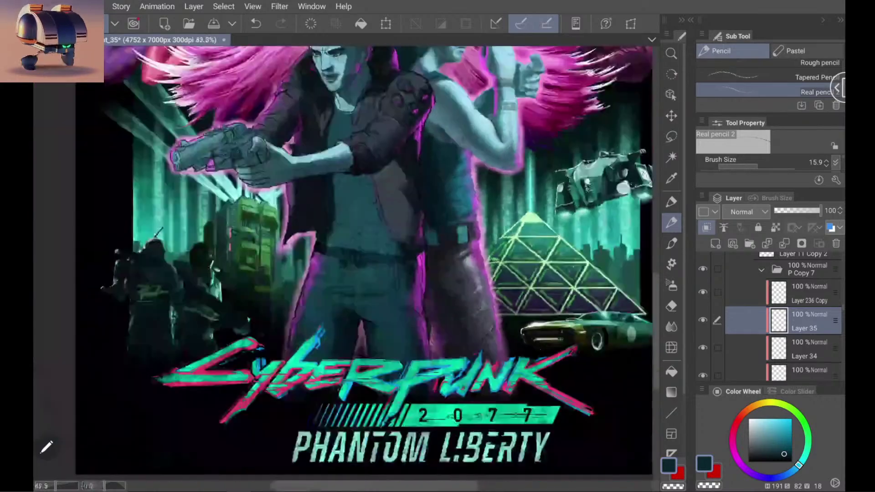
pyautogui.scroll(-1, 379, 248)
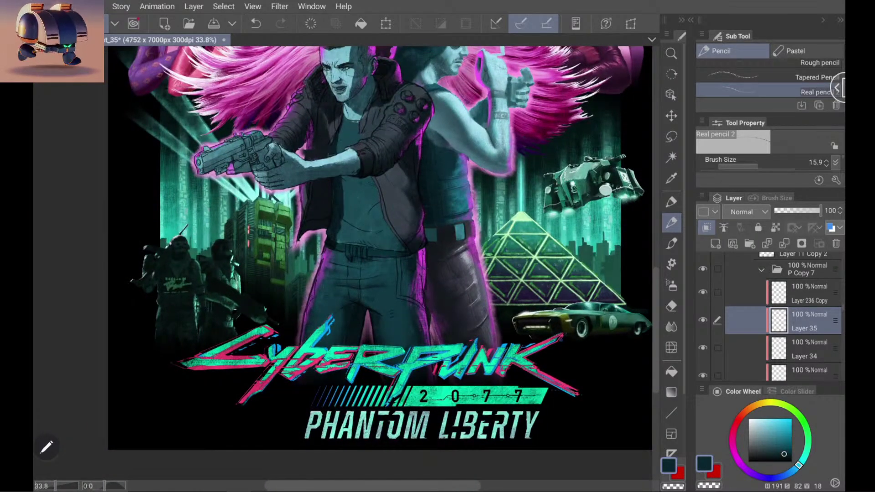
pyautogui.scroll(10, 385, 195)
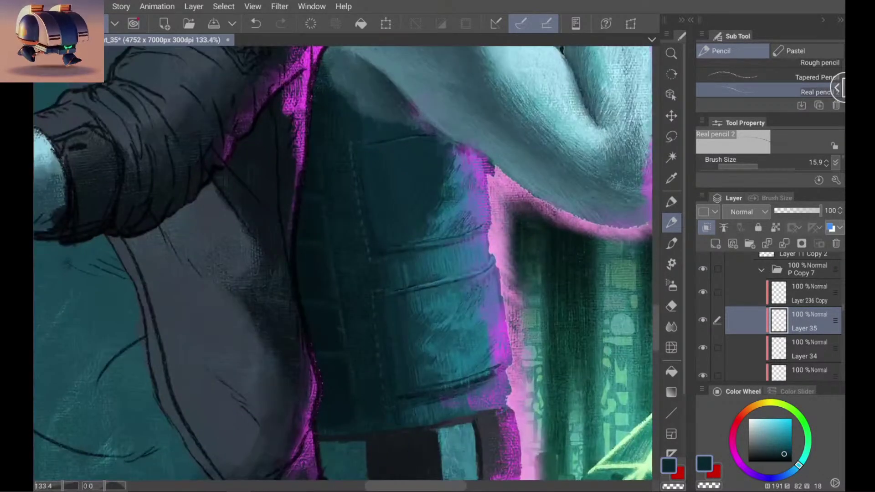
pyautogui.keyDown('alt'); pyautogui.click(381, 192); pyautogui.keyUp('alt')
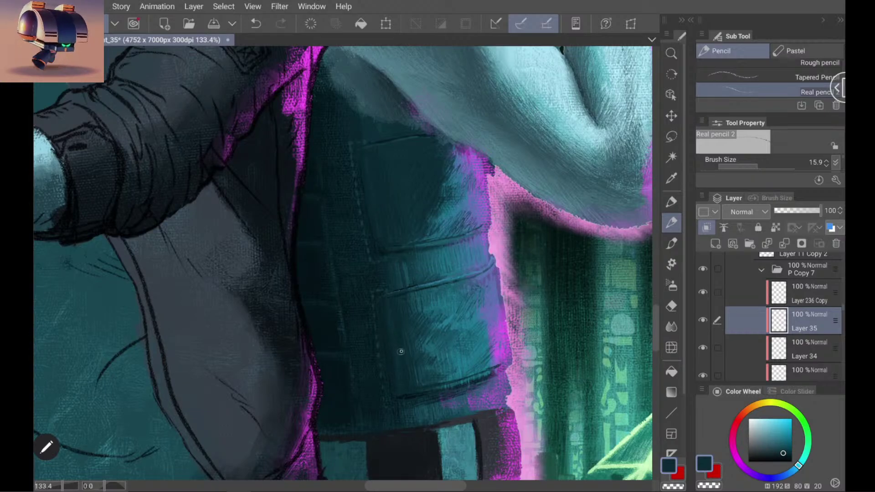
pyautogui.keyDown('alt'); pyautogui.click(393, 376); pyautogui.keyUp('alt')
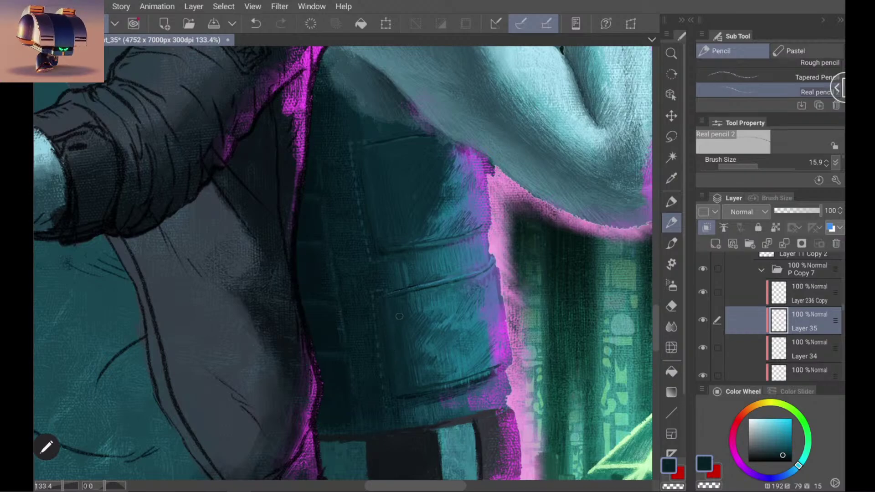
# Step: Examine the vest's seams and panel shading up close, comparing them with the belt, the front figure's jacket and the full poster
pyautogui.hotkey('ctrl', '0')
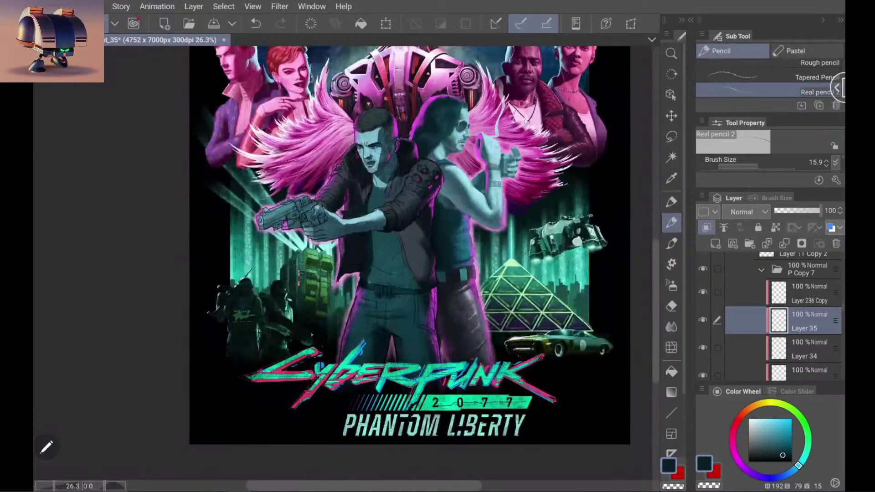
pyautogui.scroll(10, 411, 269)
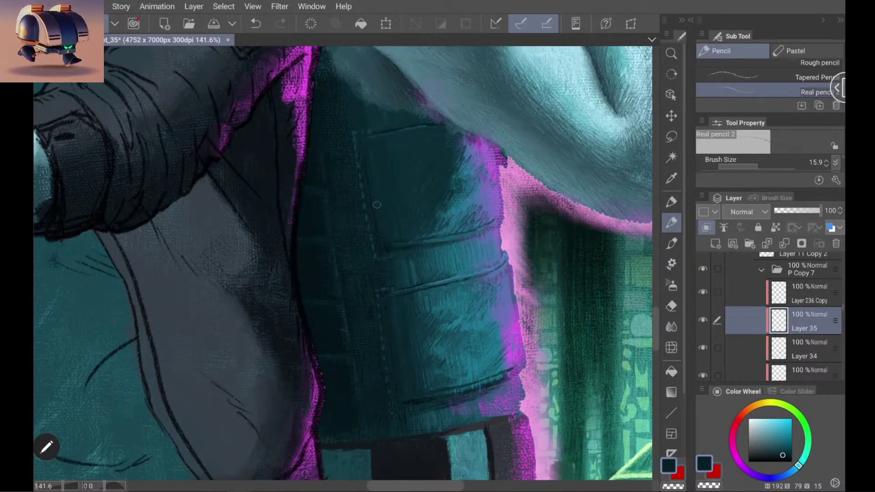
pyautogui.scroll(-2, 387, 203)
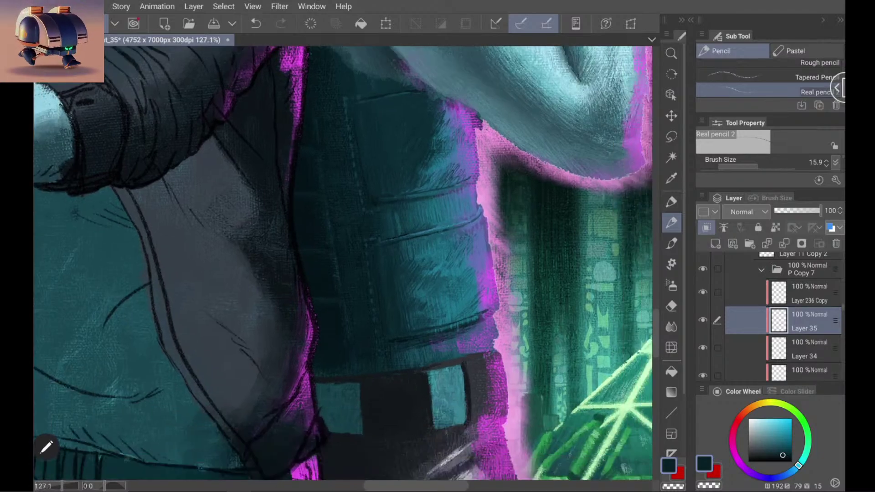
pyautogui.scroll(-1, 388, 297)
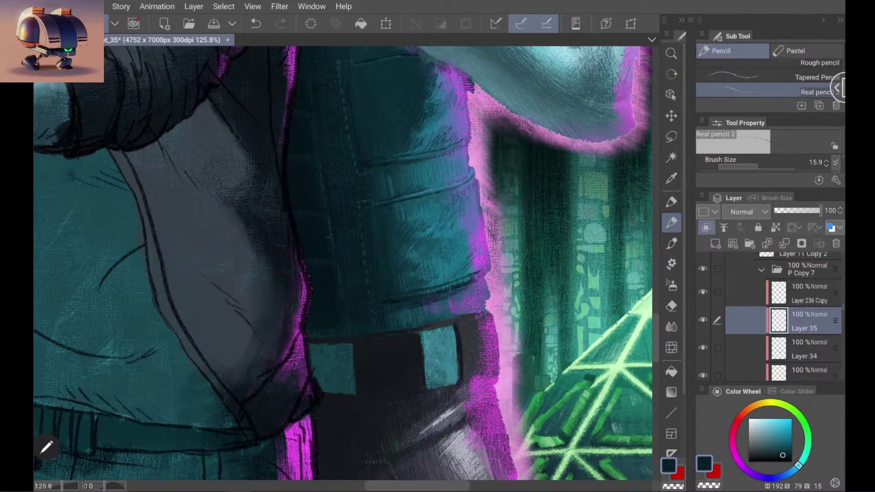
pyautogui.scroll(-5, 388, 255)
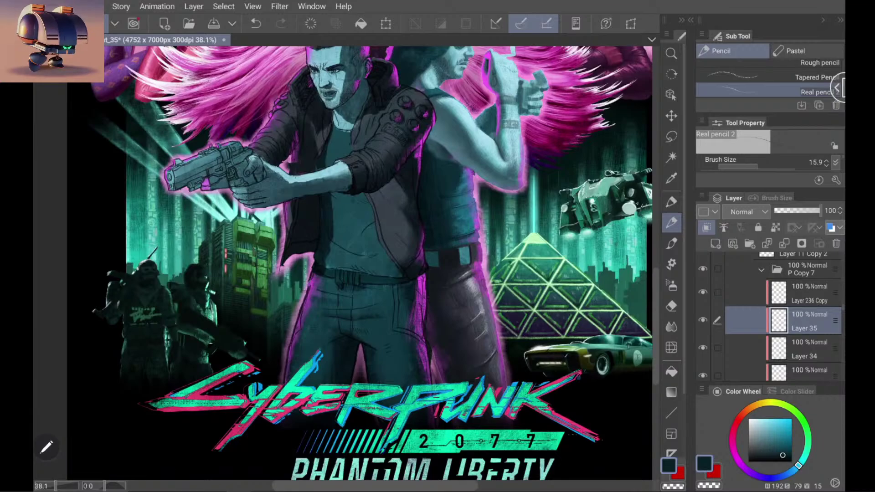
pyautogui.scroll(-2, 360, 255)
pyautogui.scroll(8, 465, 228)
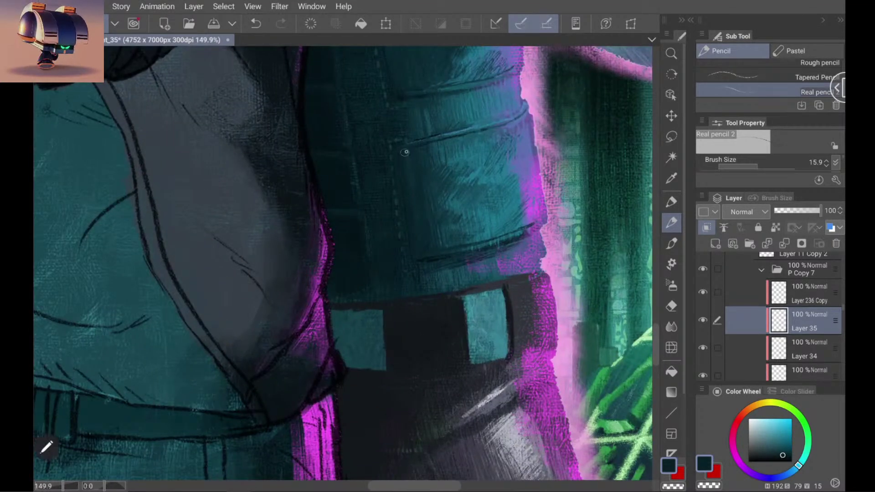
pyautogui.scroll(3, 343, 263)
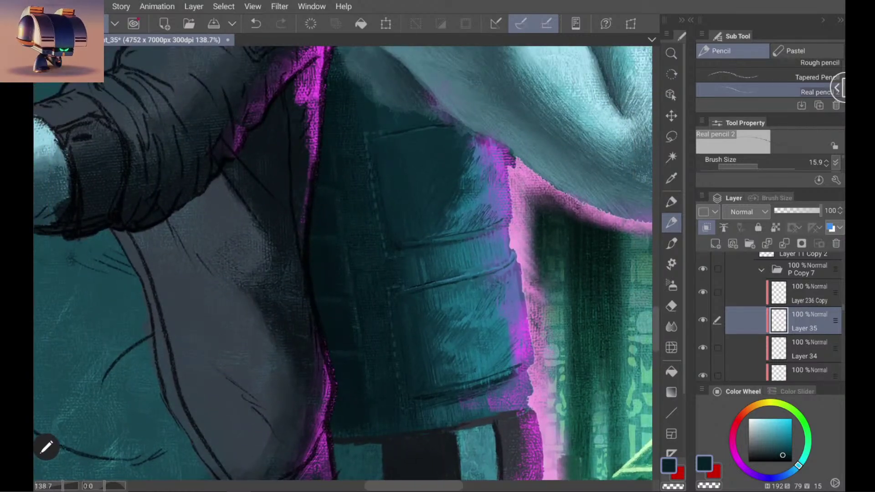
pyautogui.scroll(-10, 342, 264)
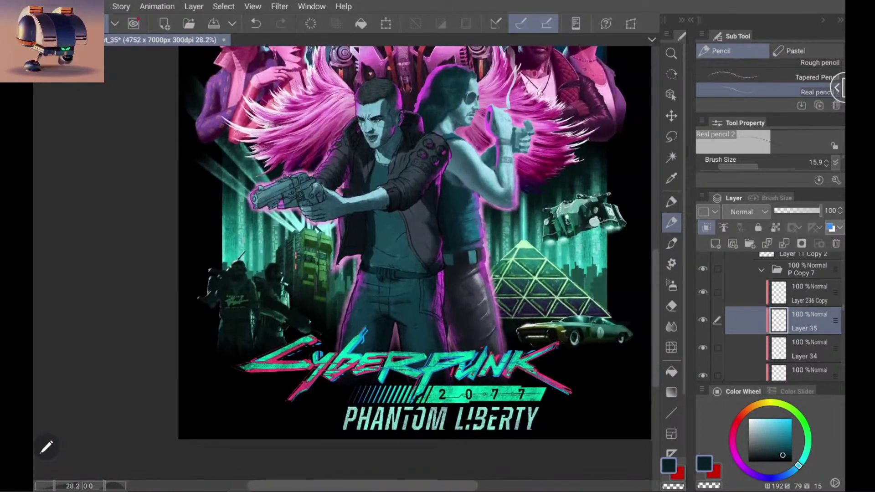
pyautogui.scroll(2, 415, 242)
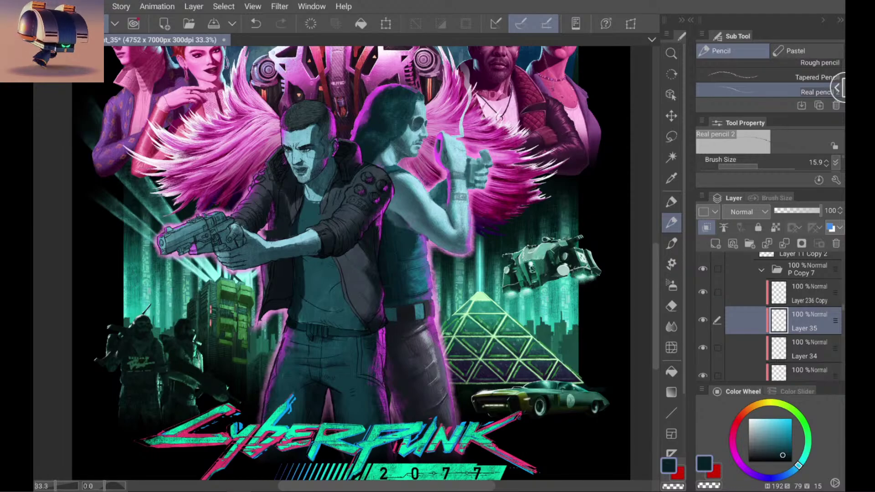
pyautogui.scroll(4, 448, 250)
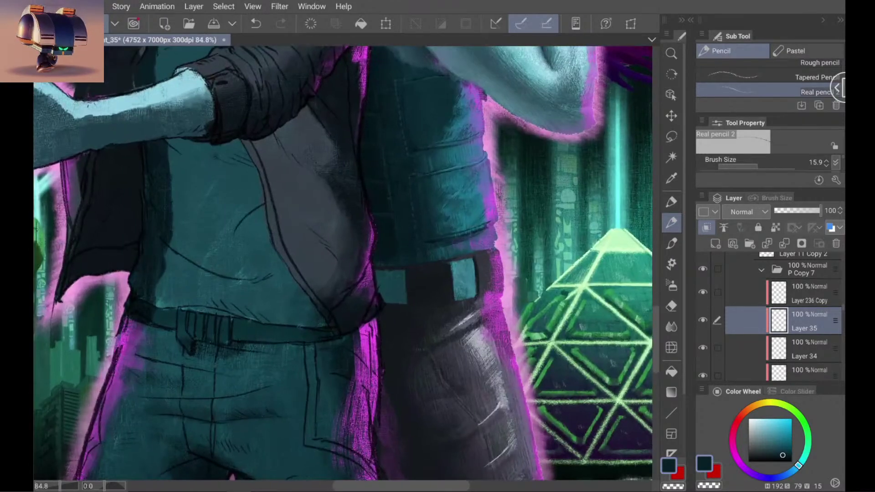
pyautogui.scroll(-5, 449, 320)
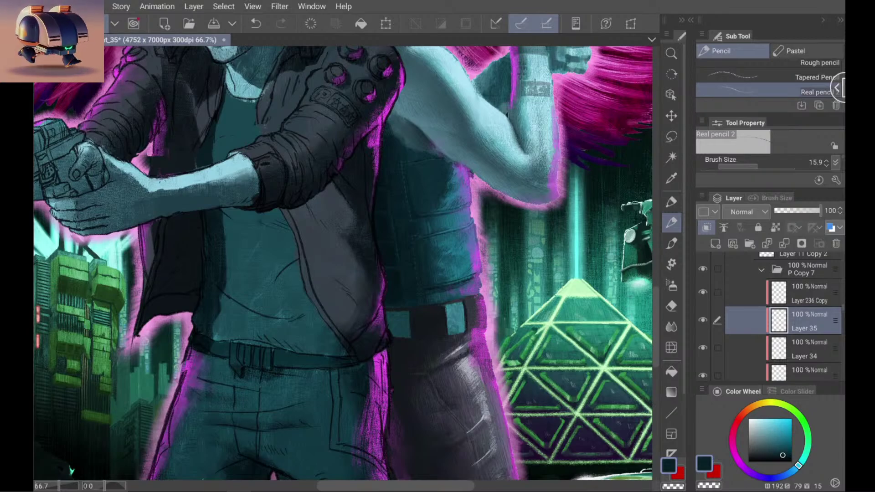
pyautogui.scroll(5, 435, 245)
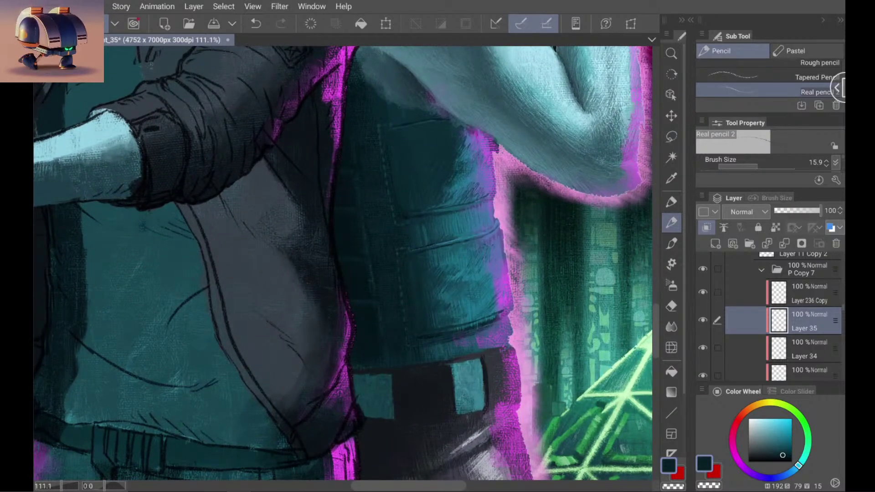
# Step: Sample the teal of the upper panel's stitching and toggle Layer 35 off and on to compare the vest with and without it
pyautogui.scroll(3, 393, 192)
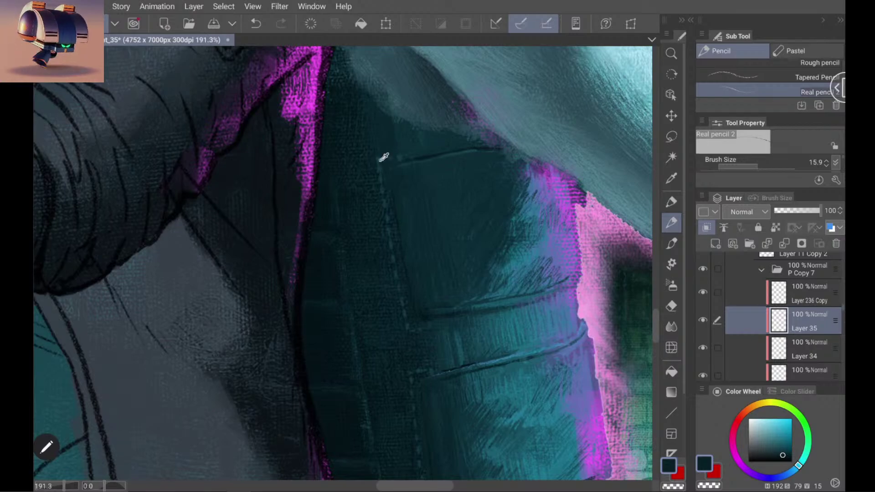
pyautogui.keyDown('alt'); pyautogui.click(382, 155); pyautogui.keyUp('alt')
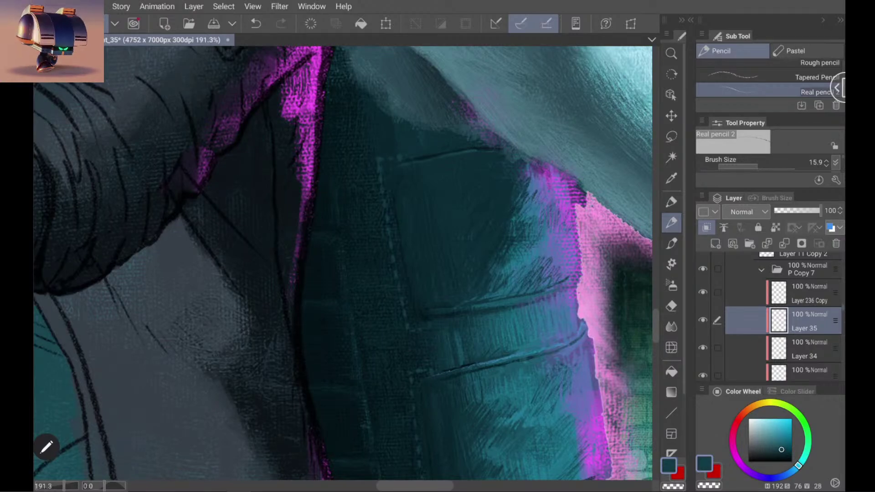
pyautogui.scroll(-5, 343, 263)
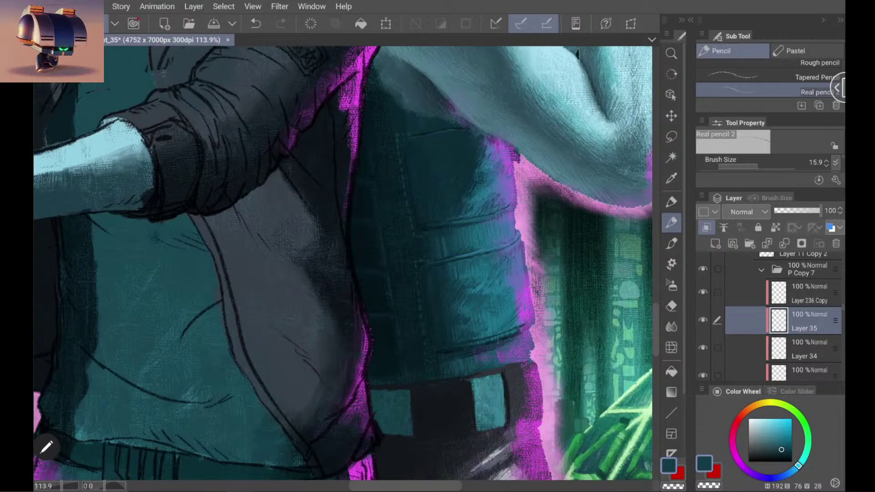
pyautogui.click(703, 320)
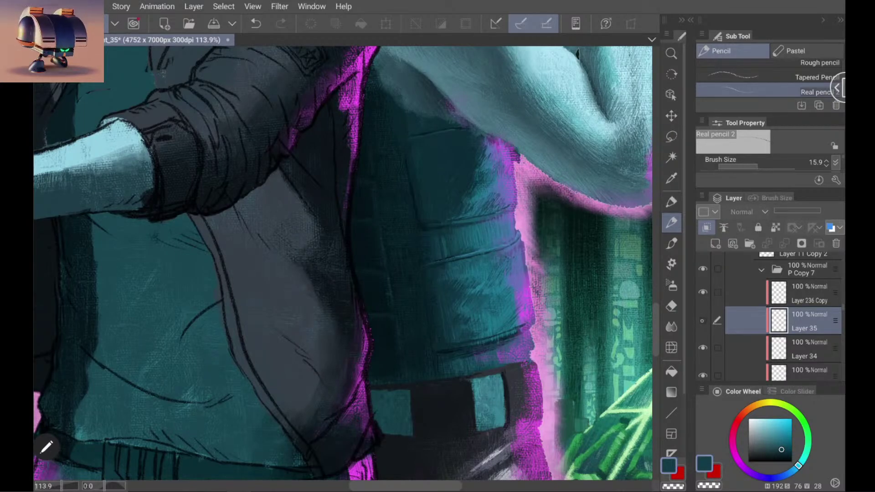
pyautogui.click(703, 321)
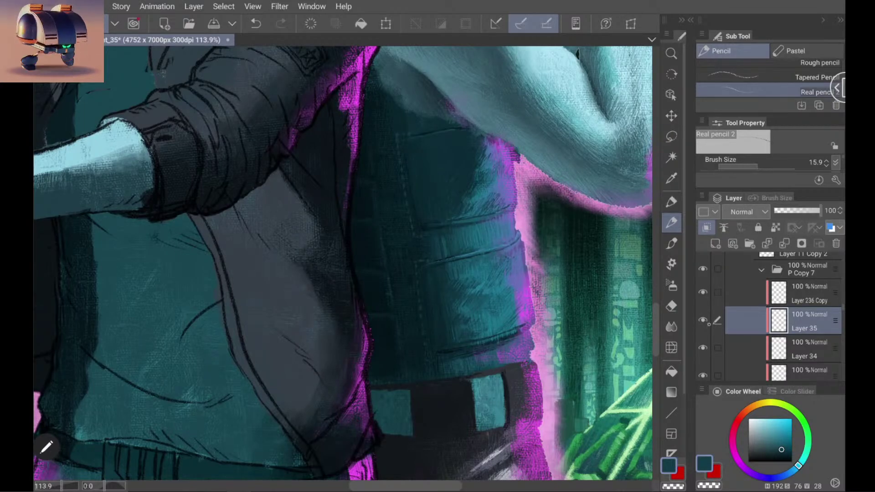
# Step: Paint a row of small teal stitch dashes along the lower part of the vest's inner seam, above the belt
pyautogui.scroll(2, 343, 263)
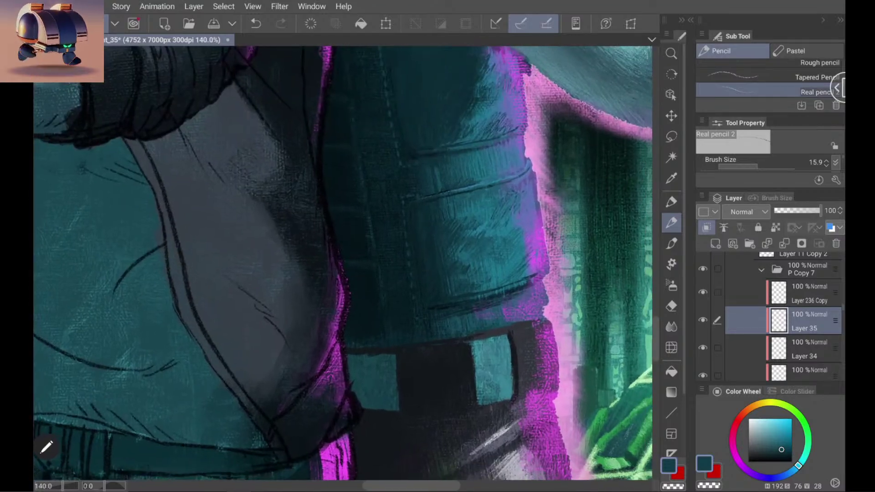
pyautogui.scroll(1, 342, 263)
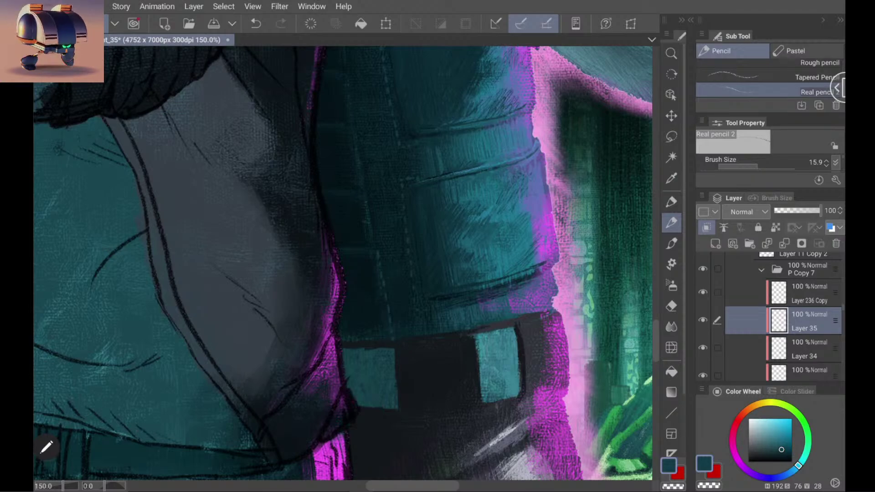
pyautogui.scroll(2, 342, 264)
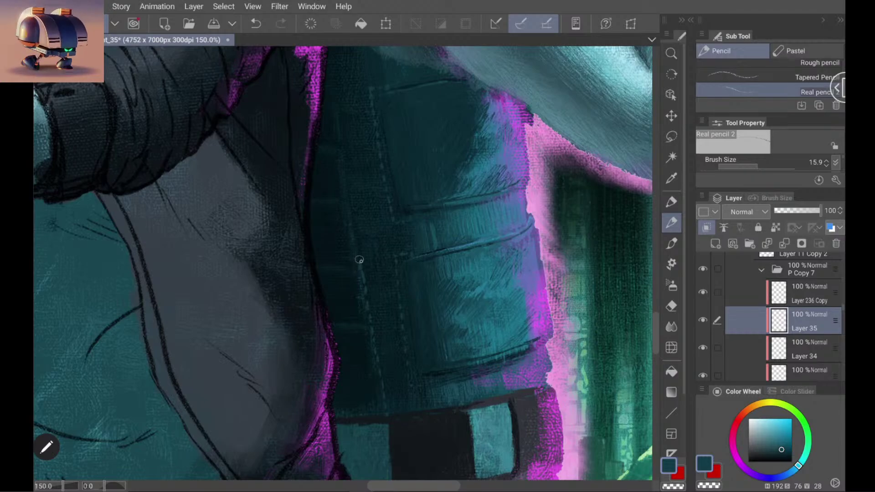
# Step: Extend the row of small teal stitch dashes up the vest's inner seam toward the raised arm, redrawing the uneven dashes
pyautogui.hotkey('ctrl', 'z')
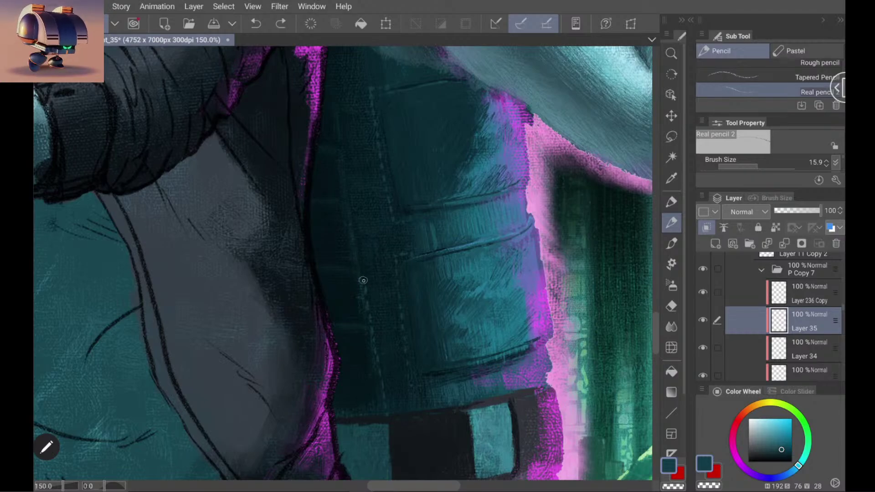
pyautogui.moveTo(363, 264); pyautogui.dragTo(363, 271)
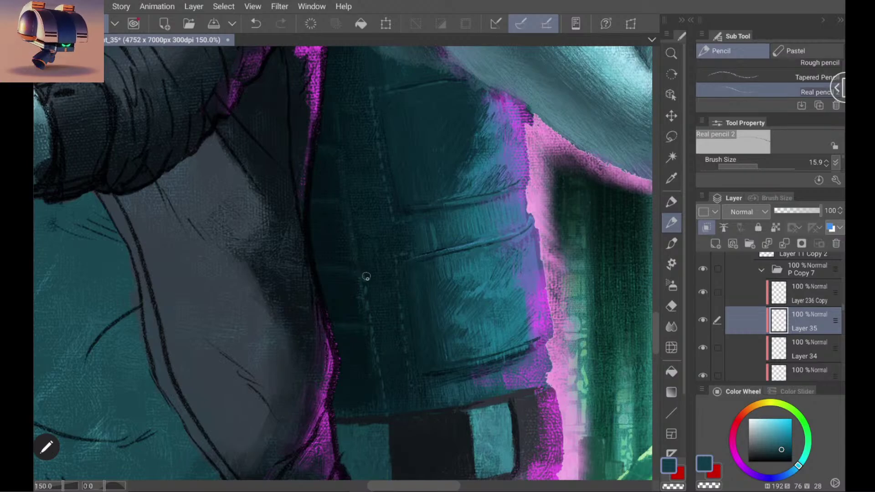
pyautogui.hotkey('ctrl', 'z')
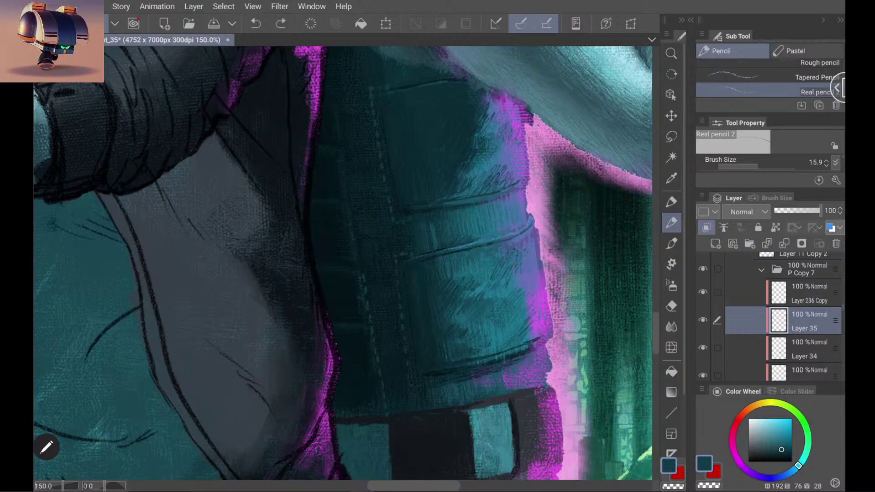
pyautogui.moveTo(360, 261); pyautogui.dragTo(362, 269)
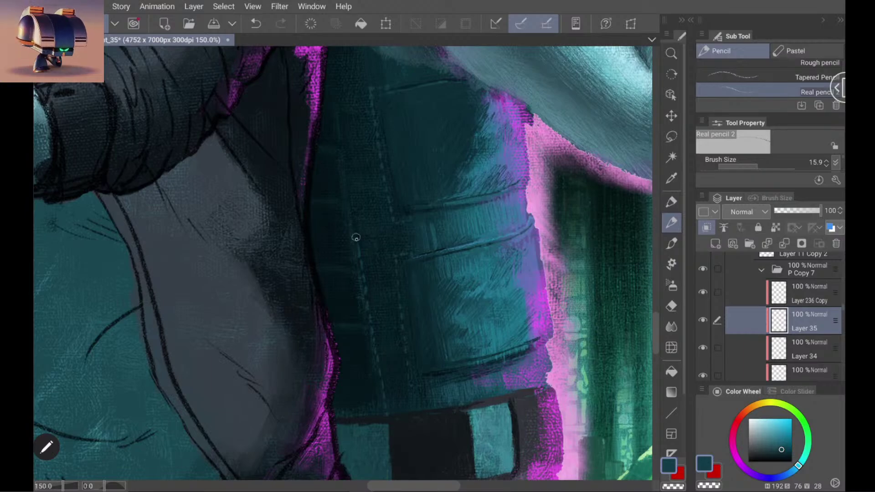
pyautogui.hotkey('ctrl', 'z')
pyautogui.moveTo(360, 257); pyautogui.dragTo(357, 247)
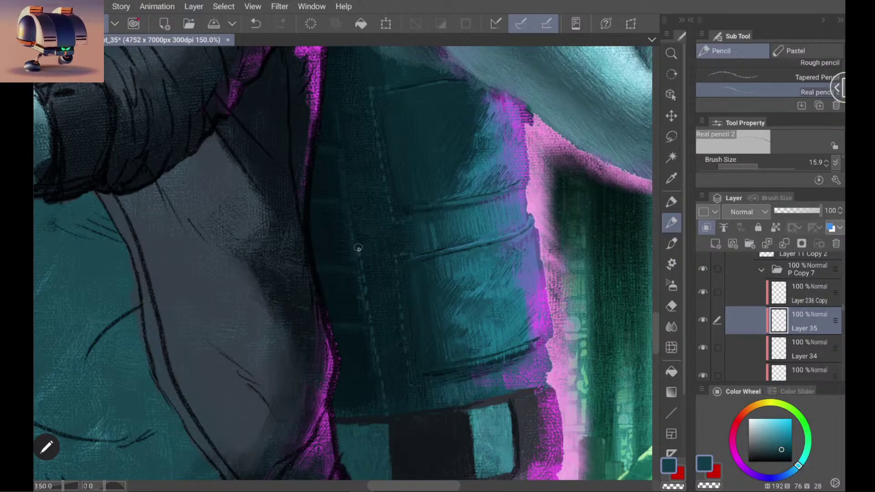
pyautogui.hotkey('ctrl', 'z')
pyautogui.moveTo(357, 238); pyautogui.dragTo(361, 229)
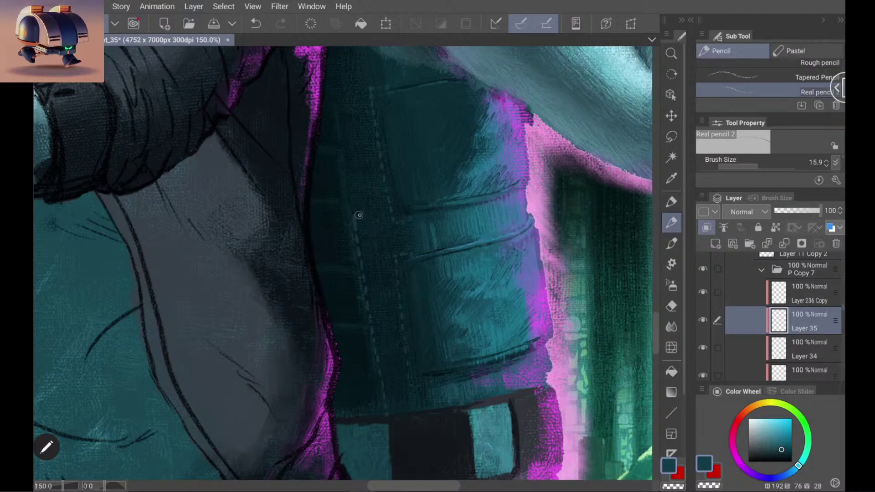
pyautogui.hotkey('ctrl', 'z')
pyautogui.moveTo(357, 227); pyautogui.dragTo(354, 211)
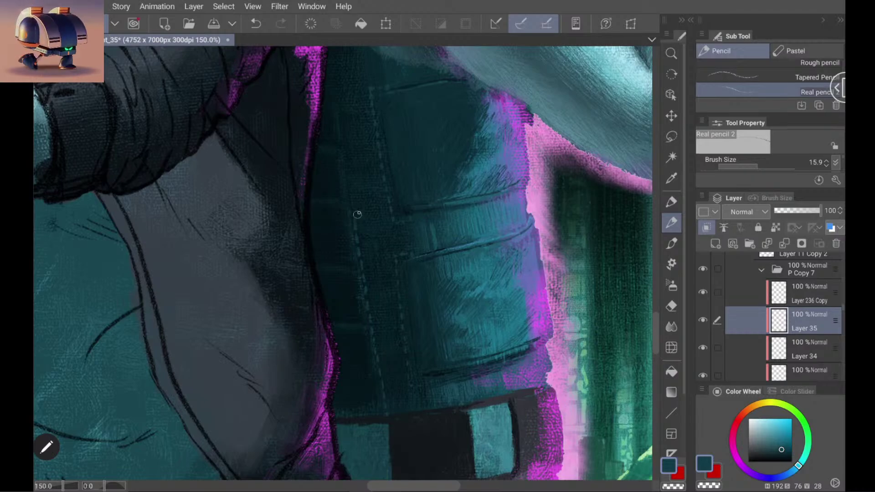
pyautogui.hotkey('ctrl', 'z')
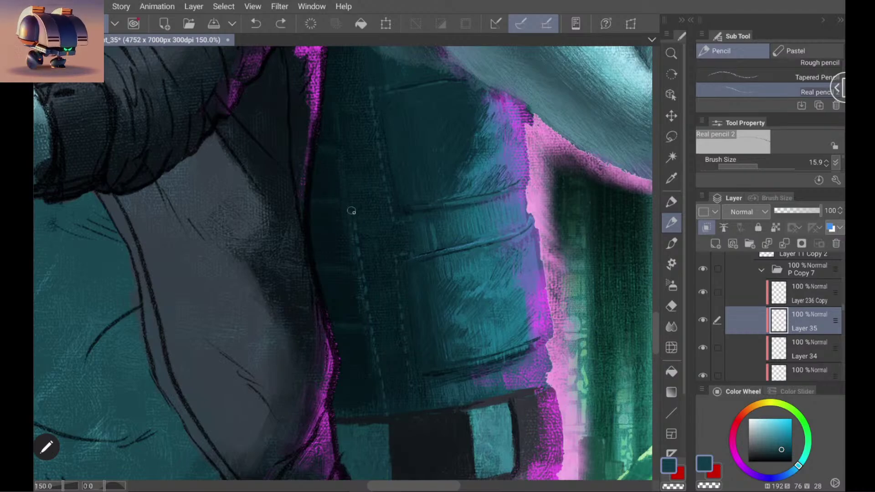
pyautogui.moveTo(357, 221); pyautogui.dragTo(350, 185)
pyautogui.hotkey('ctrl', 'z')
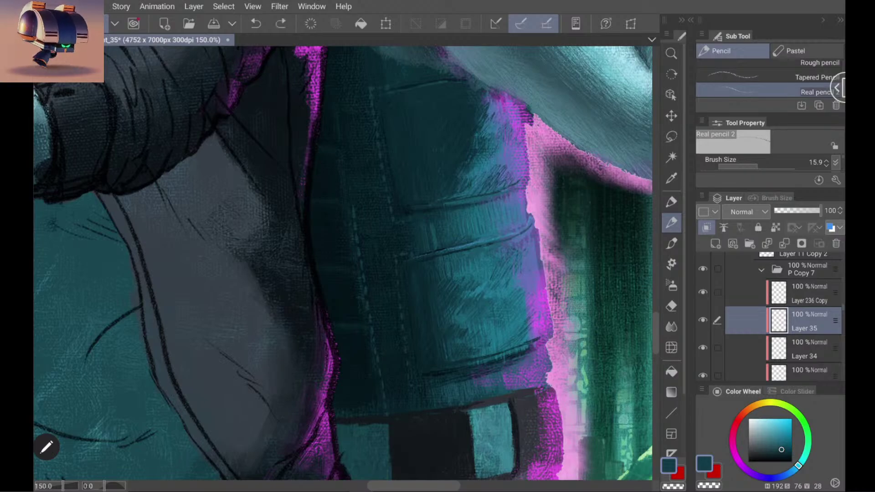
pyautogui.moveTo(355, 214); pyautogui.dragTo(354, 218)
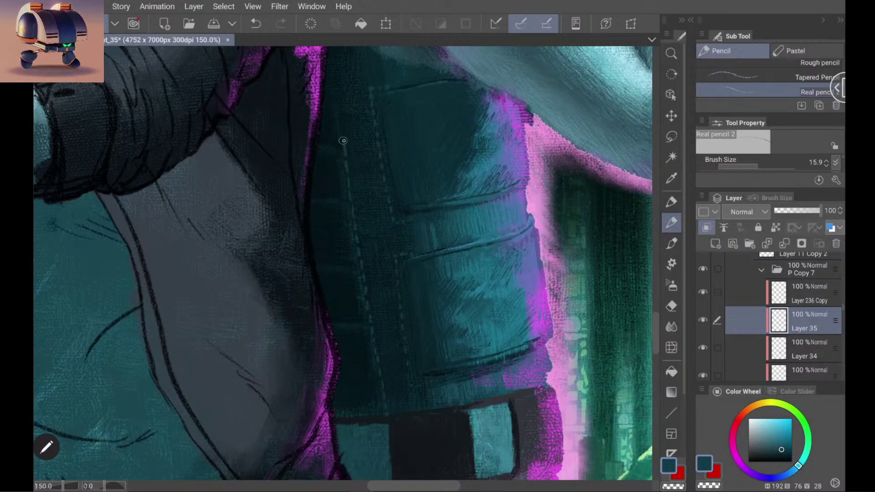
pyautogui.scroll(3, 343, 263)
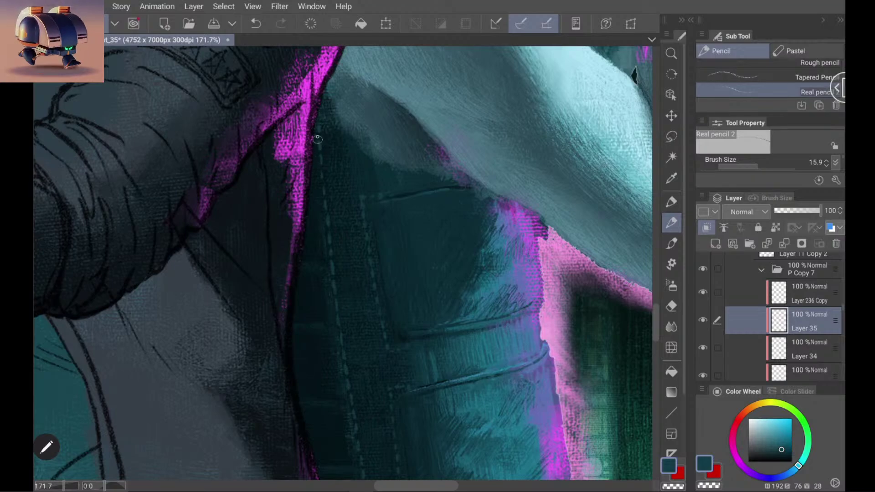
# Step: Review the stitched vest up close and within the full poster, and toggle Layer 34 off and on to compare its panel shading
pyautogui.scroll(-4, 343, 263)
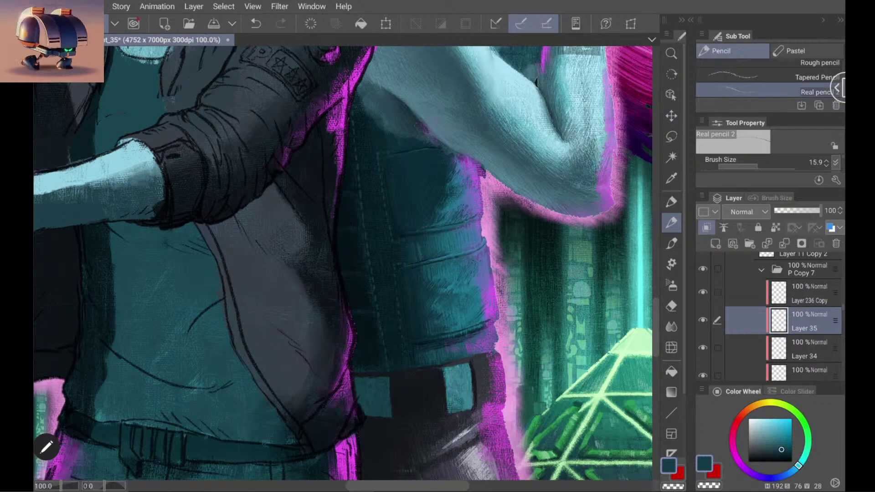
pyautogui.scroll(1, 343, 263)
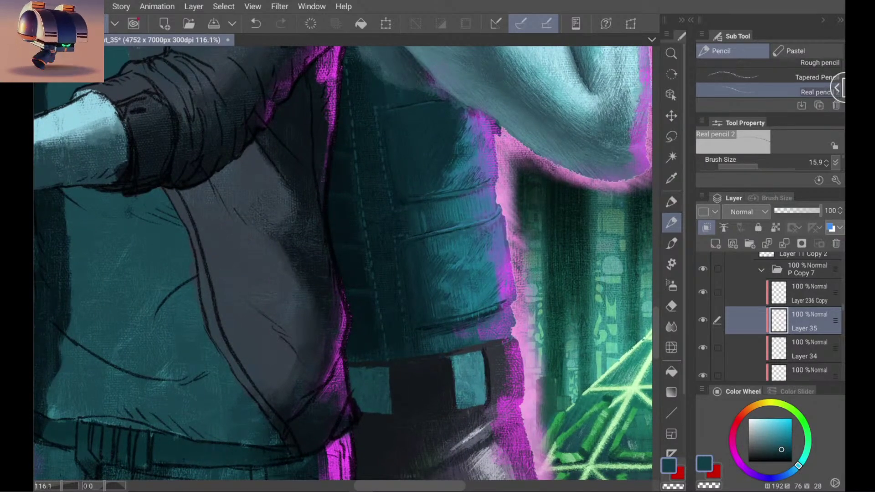
pyautogui.scroll(-3, 375, 182)
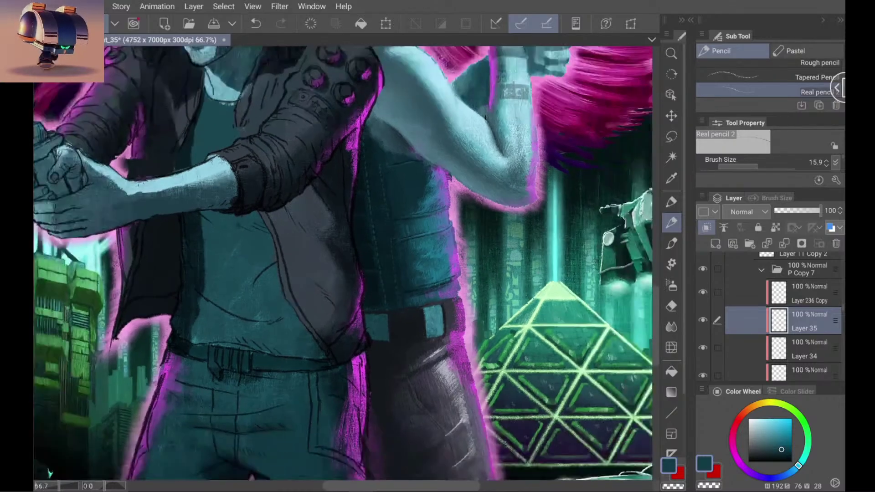
pyautogui.scroll(3, 410, 244)
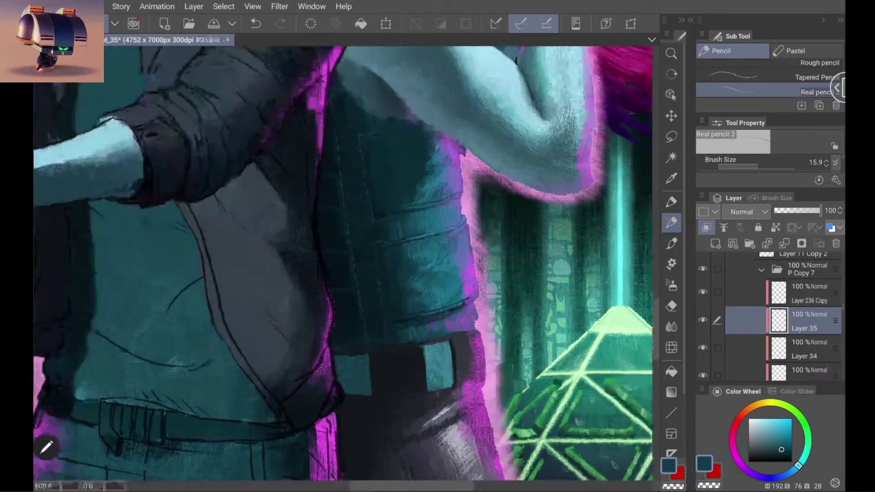
pyautogui.scroll(-4, 449, 272)
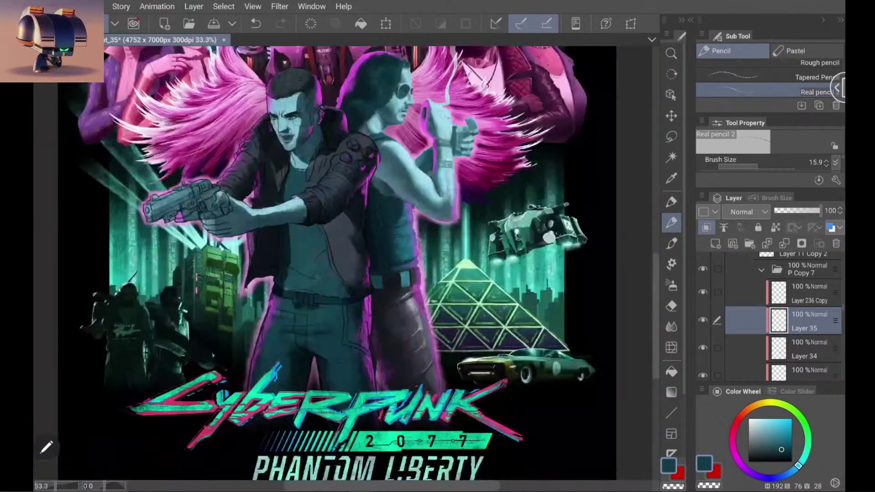
pyautogui.scroll(4, 399, 241)
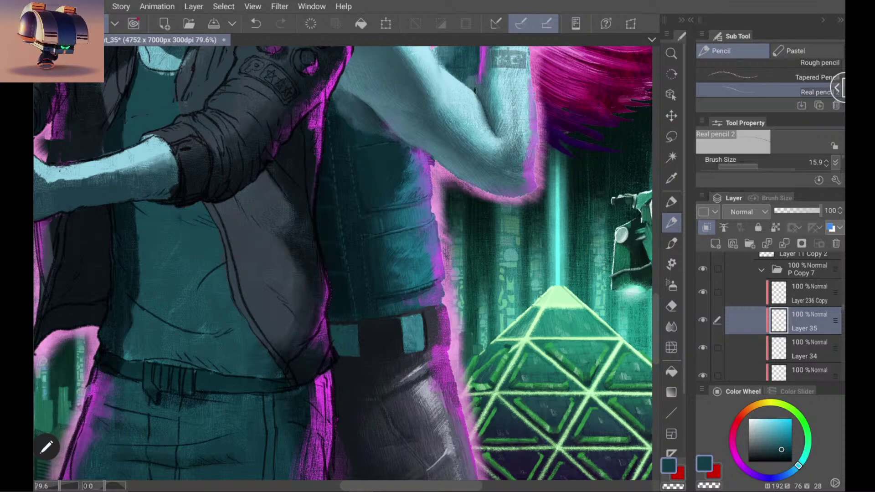
pyautogui.click(703, 347)
pyautogui.click(703, 348)
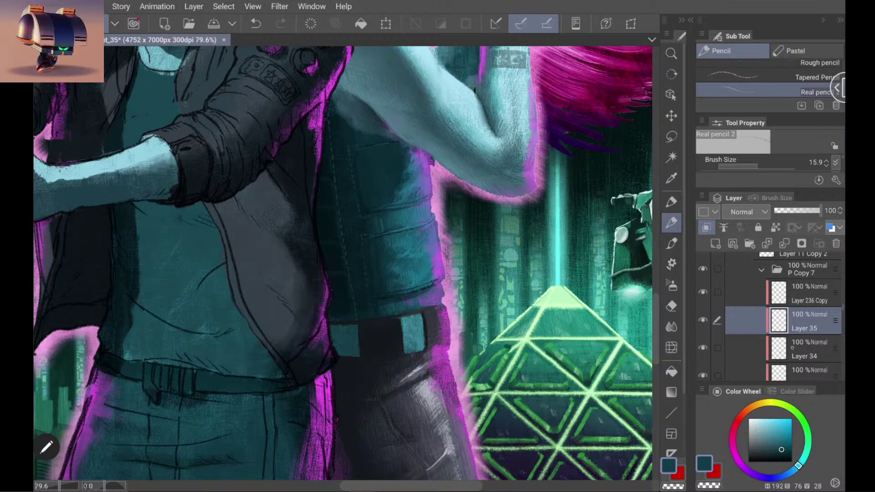
pyautogui.click(792, 349)
pyautogui.click(838, 88)
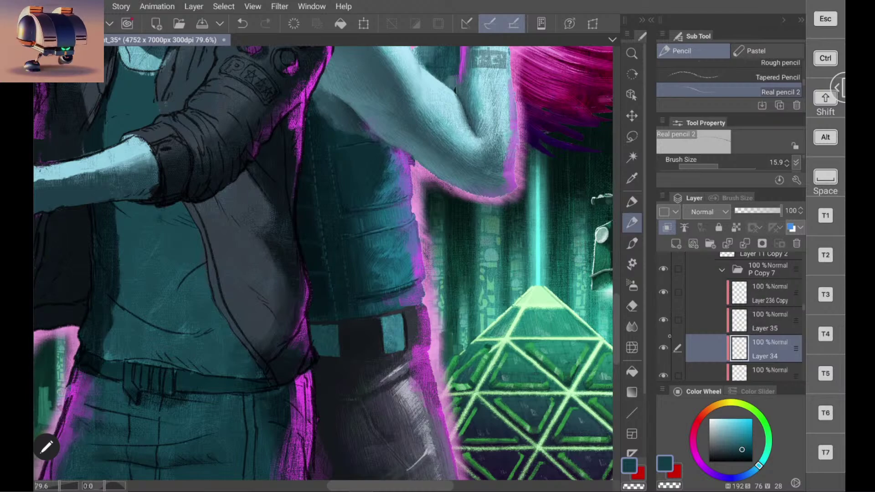
pyautogui.click(664, 348)
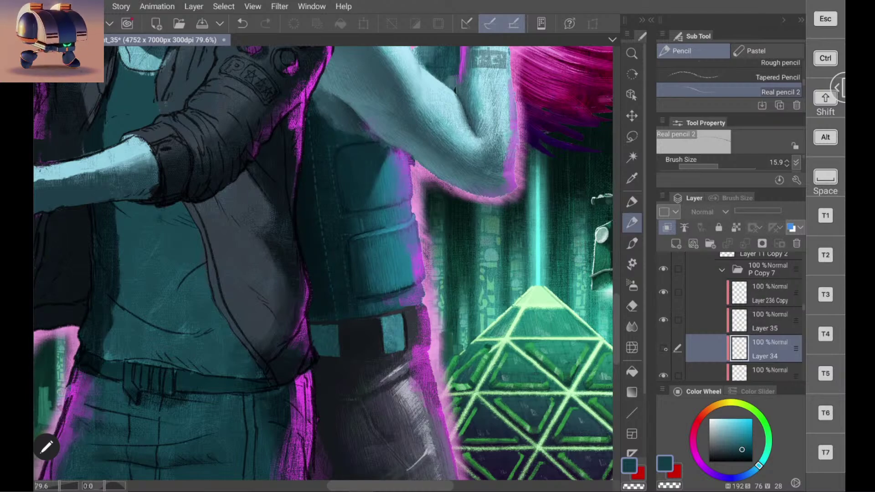
pyautogui.click(664, 348)
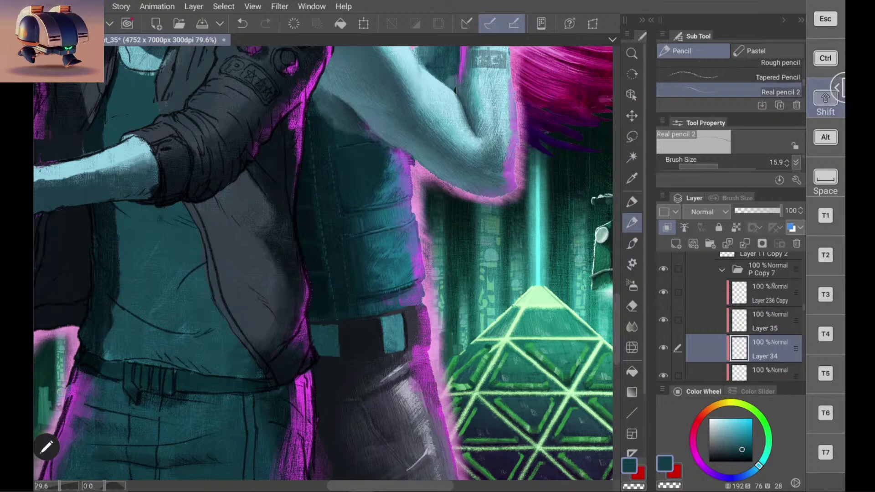
# Step: Lasso the vest's inner seam on Layers 34 and 35, adjust it with Liquify at brush size 423.8, and deselect
pyautogui.keyDown('shift'); pyautogui.click(770, 321); pyautogui.keyUp('shift')
pyautogui.click(826, 100)
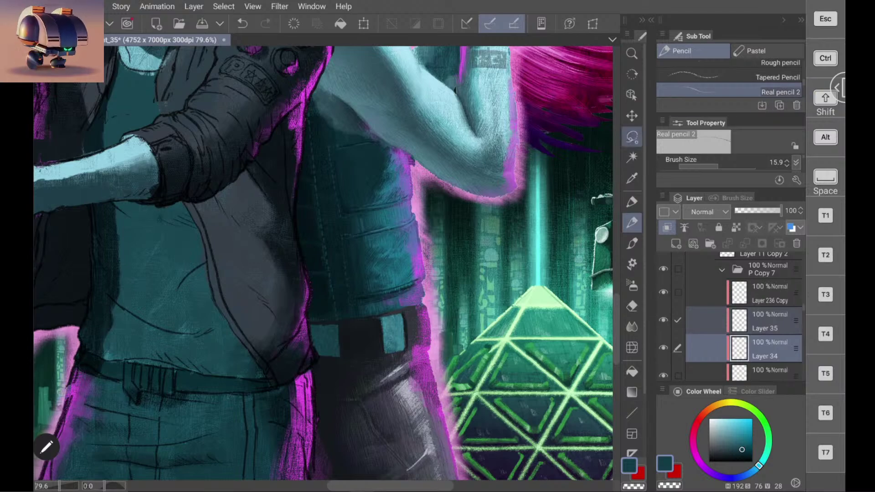
pyautogui.click(632, 137)
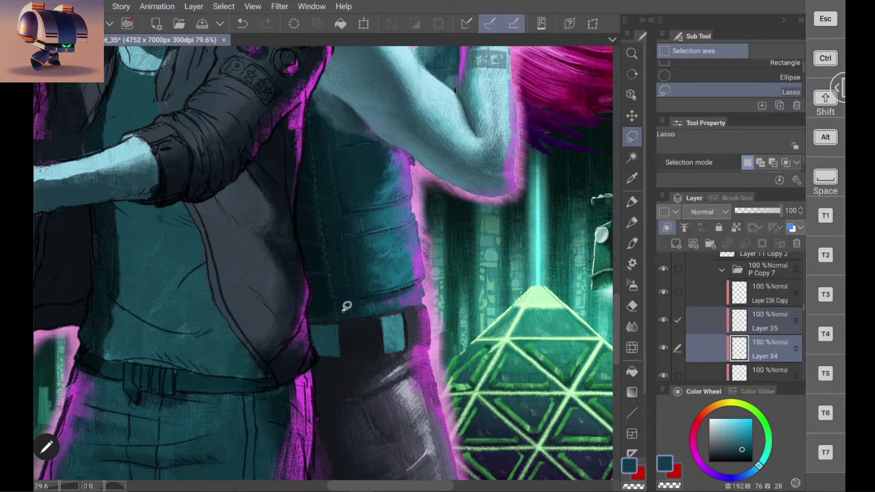
pyautogui.moveTo(338, 304)
pyautogui.mouseDown()
pyautogui.moveTo(322, 287)
pyautogui.moveTo(310, 236)
pyautogui.moveTo(310, 134)
pyautogui.moveTo(321, 113)
pyautogui.moveTo(341, 204)
pyautogui.moveTo(343, 311)
pyautogui.mouseUp()
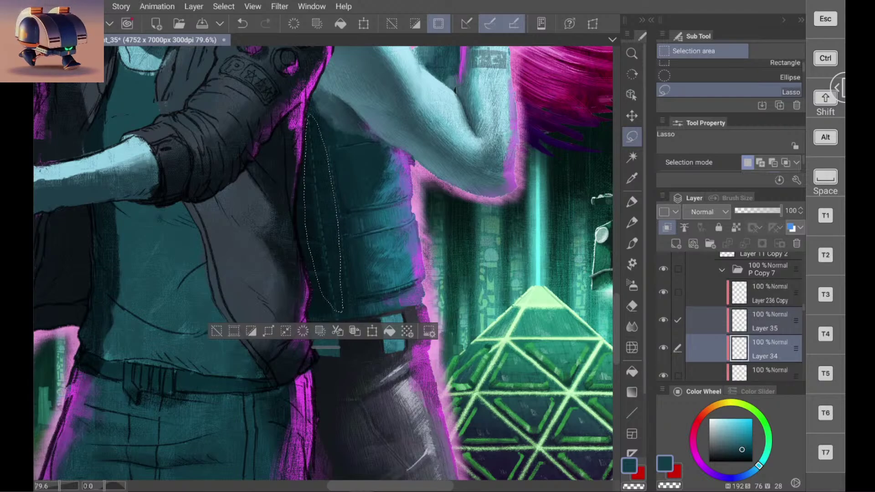
pyautogui.click(632, 348)
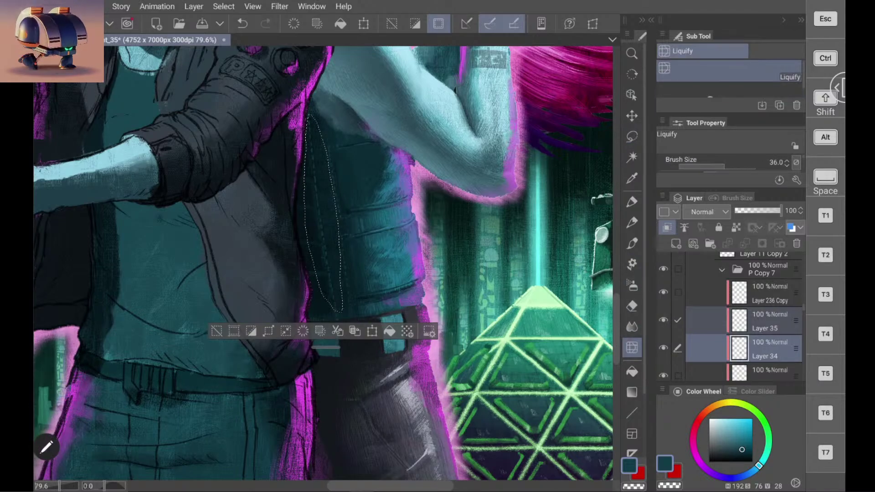
pyautogui.moveTo(724, 165); pyautogui.dragTo(744, 165)
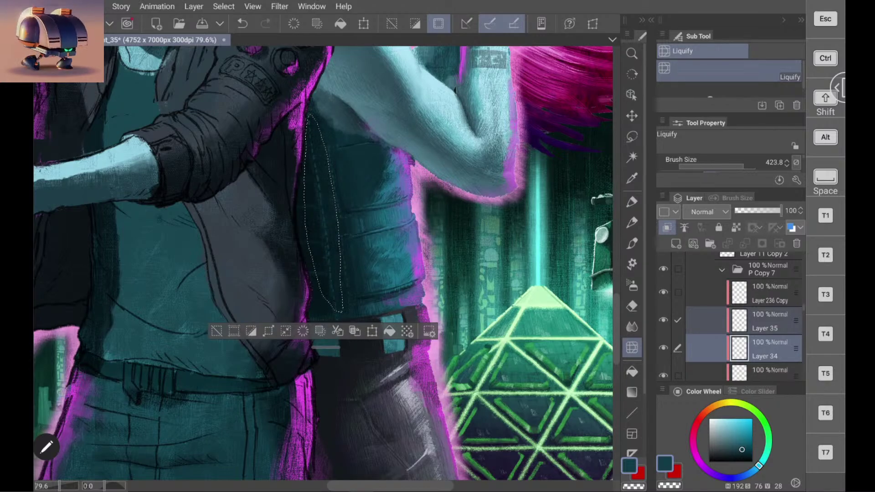
pyautogui.click(632, 136)
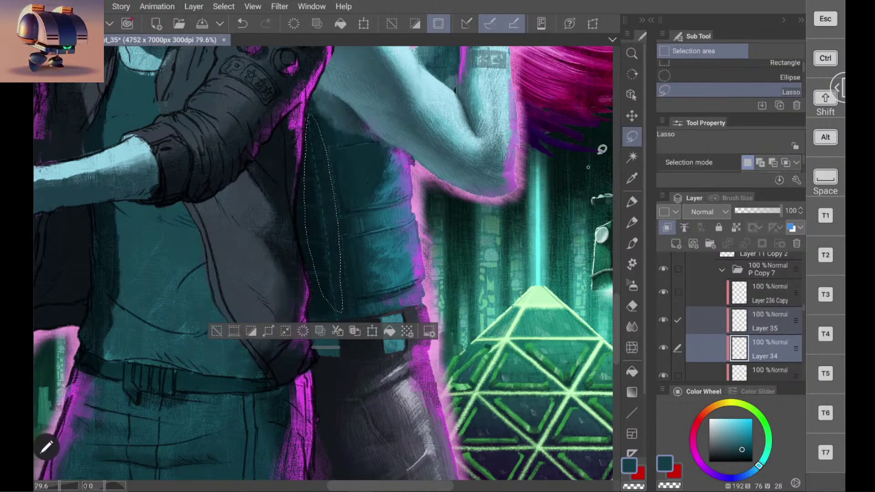
pyautogui.hotkey('ctrl', 'd')
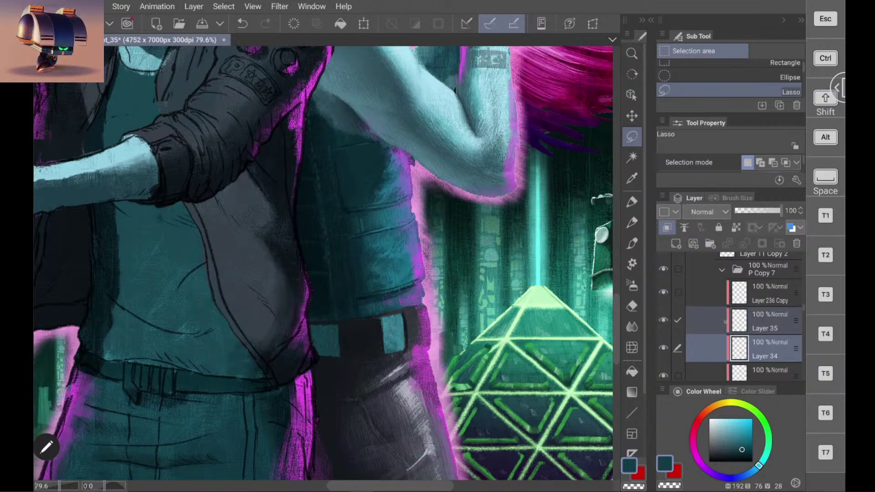
# Step: Return to Real pencil 2 on Layer 35 and toggle the layer off and on to compare the vest with and without its stitching
pyautogui.click(768, 321)
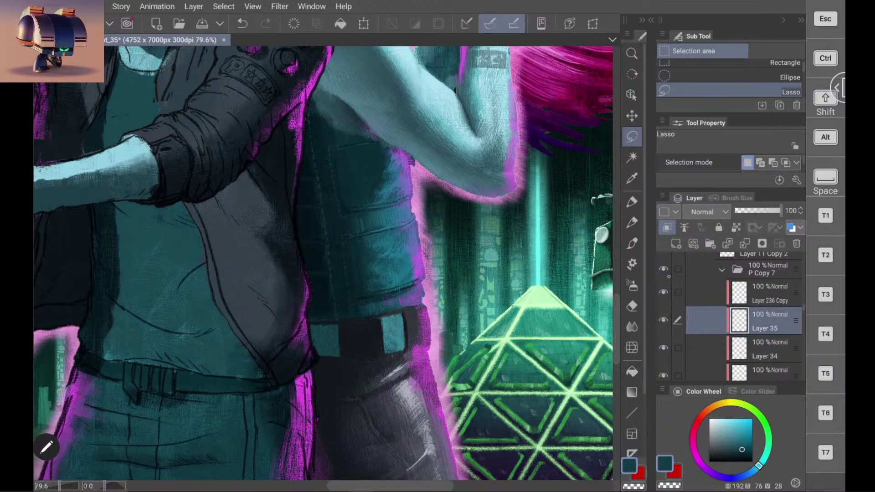
pyautogui.press('p')
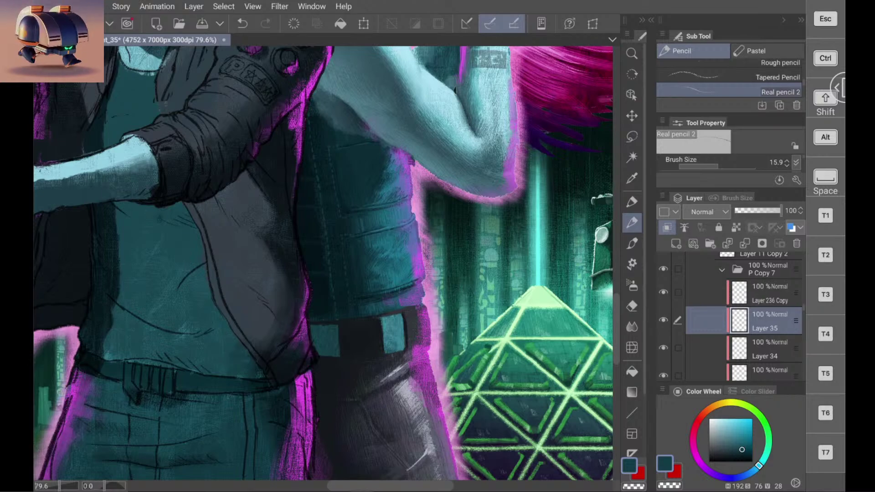
pyautogui.scroll(2, 237, 203)
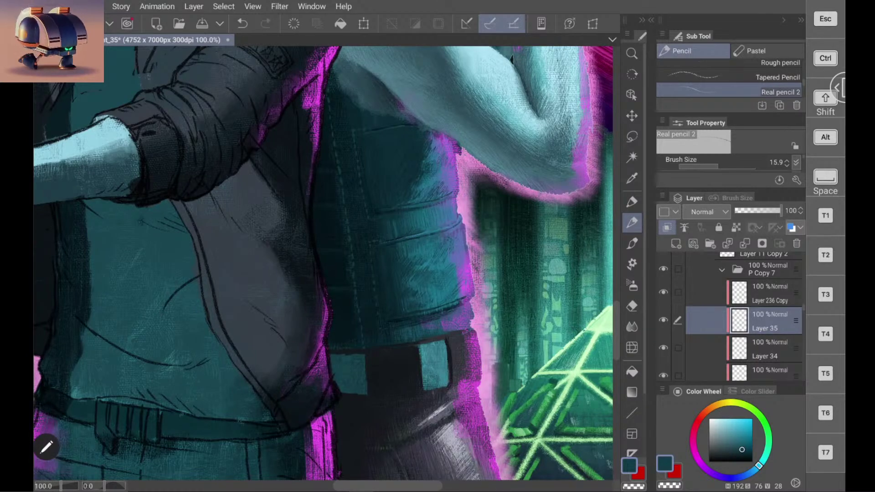
pyautogui.scroll(-2, 438, 370)
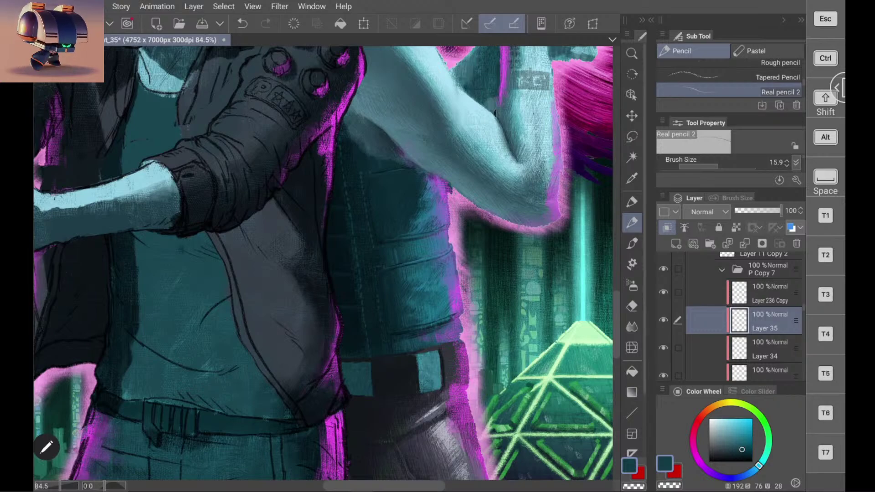
pyautogui.click(663, 320)
pyautogui.click(663, 320)
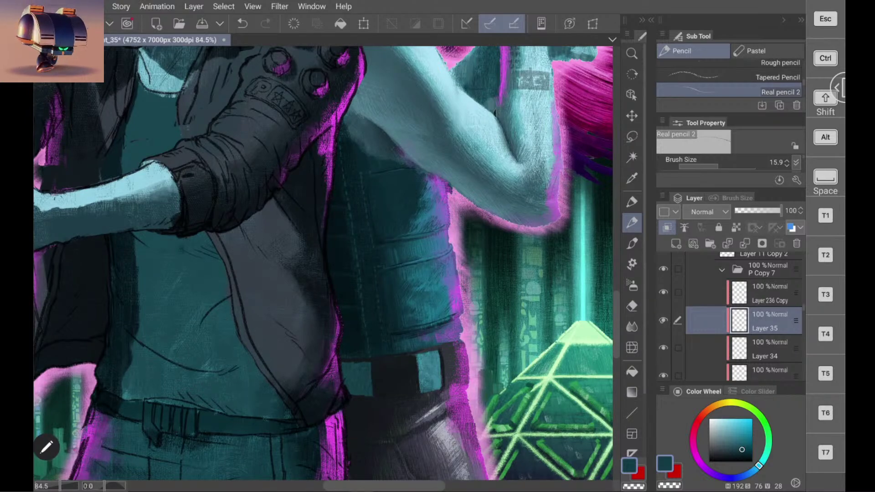
pyautogui.click(662, 321)
pyautogui.click(663, 321)
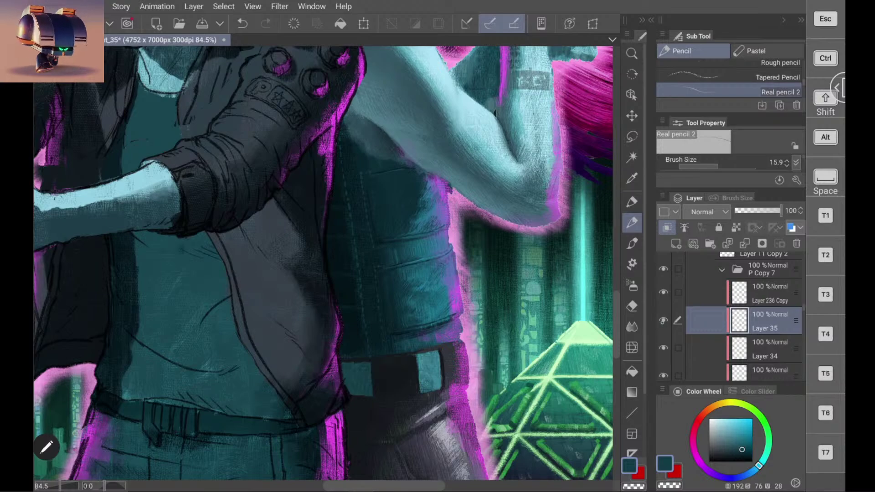
pyautogui.click(664, 321)
pyautogui.click(663, 321)
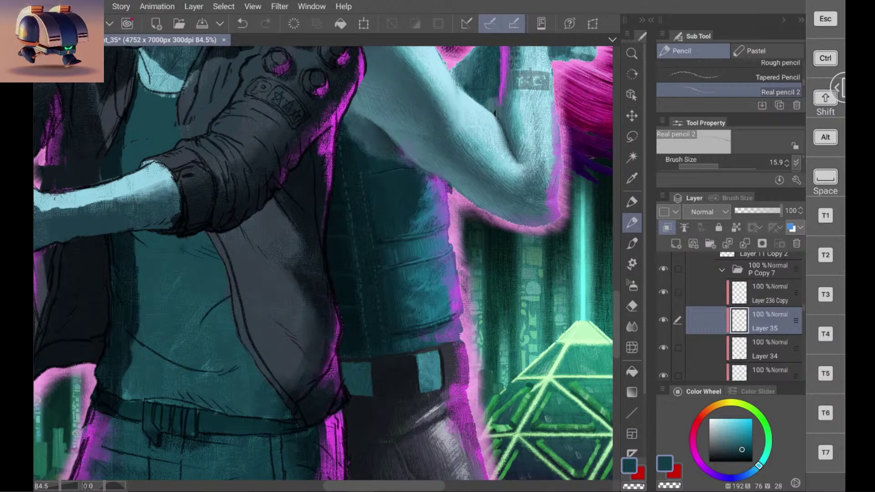
# Step: Examine the vest's shading and seam stitching up close and against the full poster composition
pyautogui.scroll(2, 323, 263)
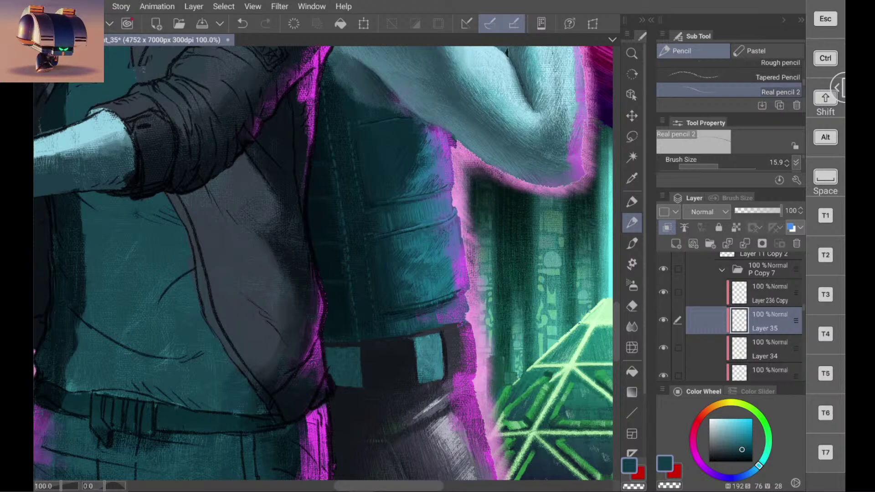
pyautogui.scroll(1, 323, 263)
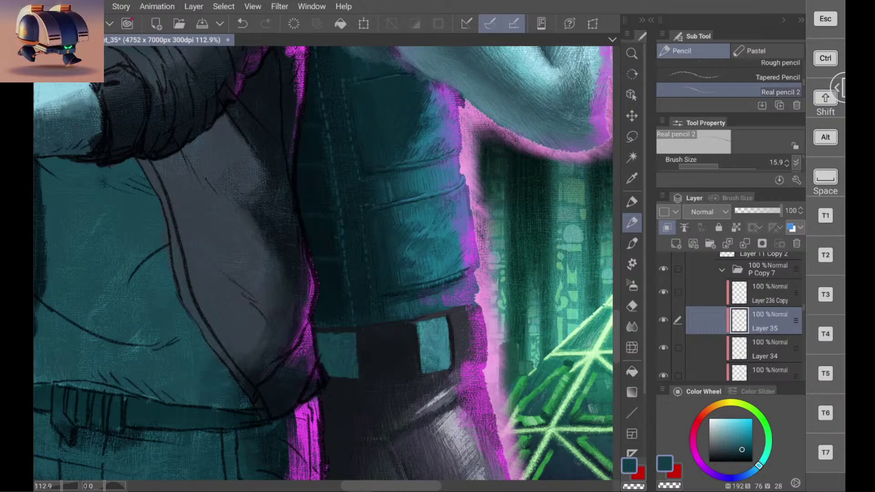
pyautogui.scroll(-1, 323, 263)
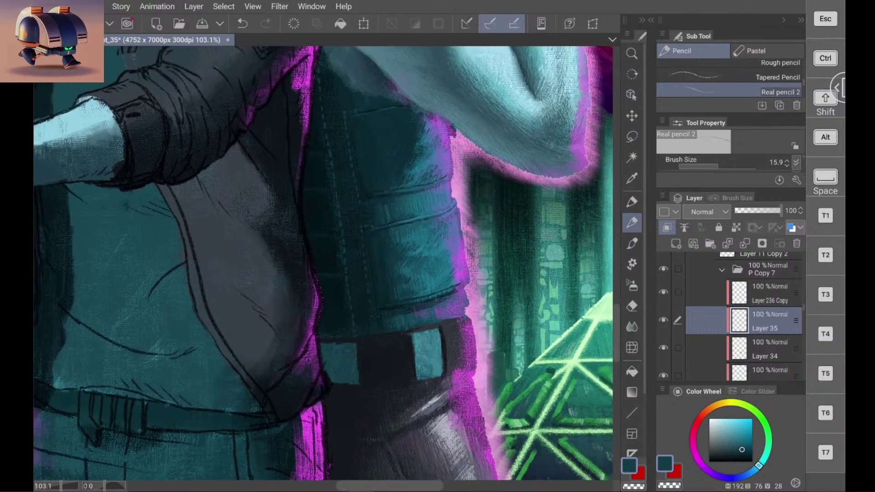
pyautogui.scroll(1, 324, 263)
pyautogui.scroll(-1, 323, 263)
pyautogui.scroll(-1, 324, 263)
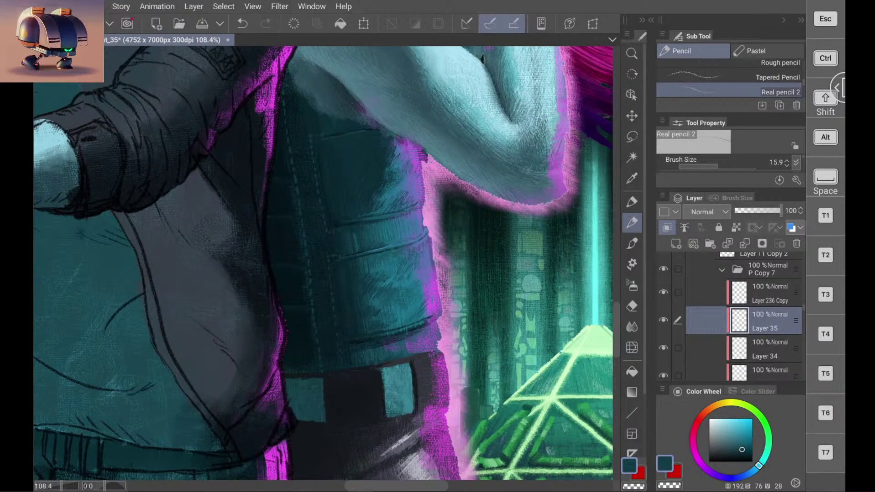
pyautogui.scroll(-1, 324, 263)
pyautogui.scroll(1, 323, 263)
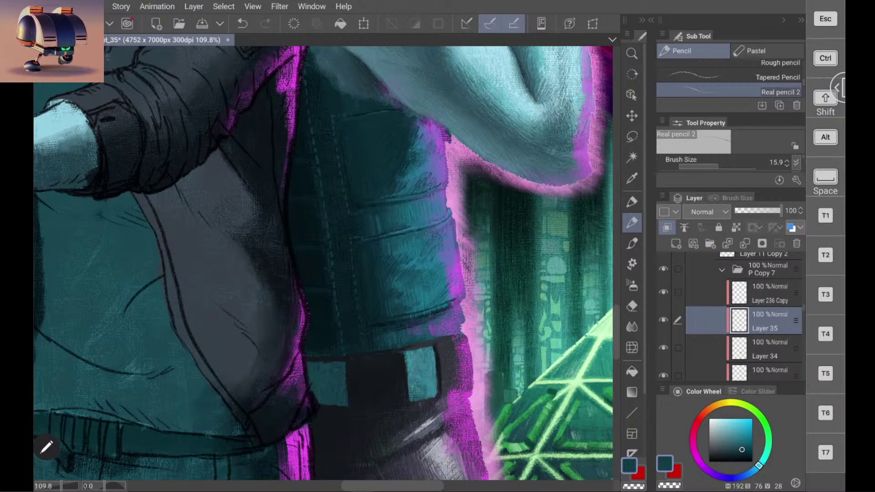
pyautogui.scroll(-5, 323, 263)
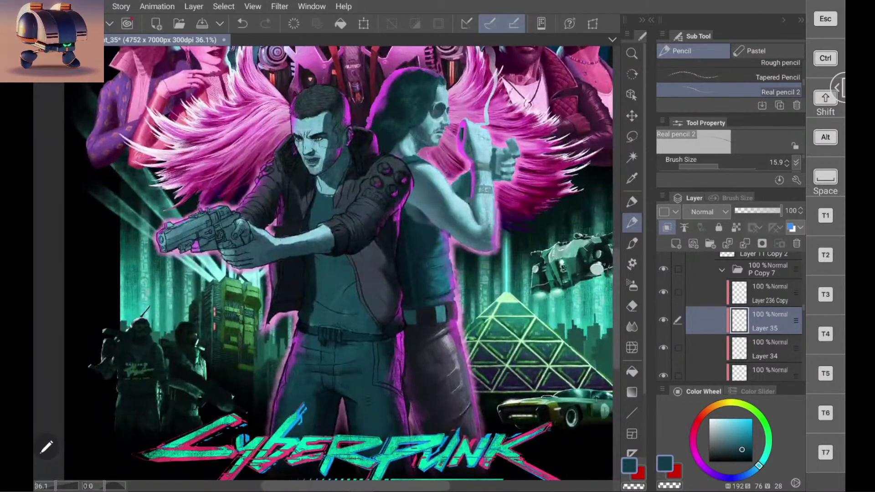
pyautogui.scroll(-1, 377, 263)
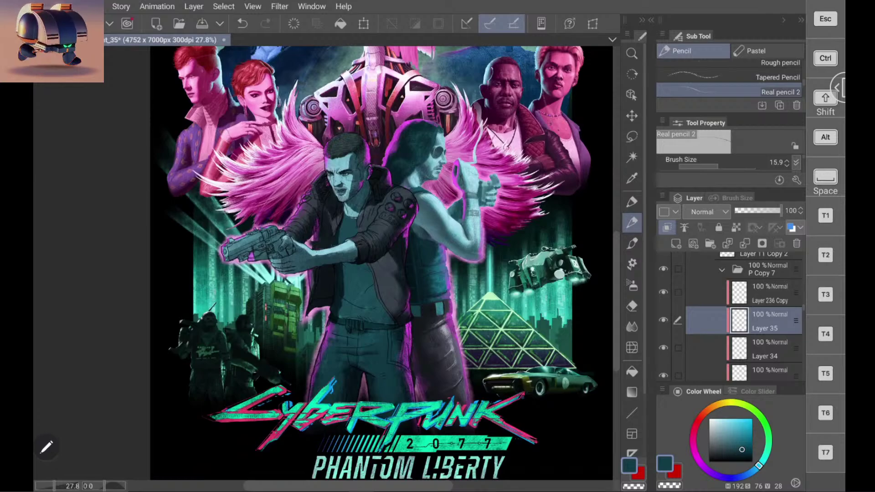
pyautogui.scroll(5, 438, 232)
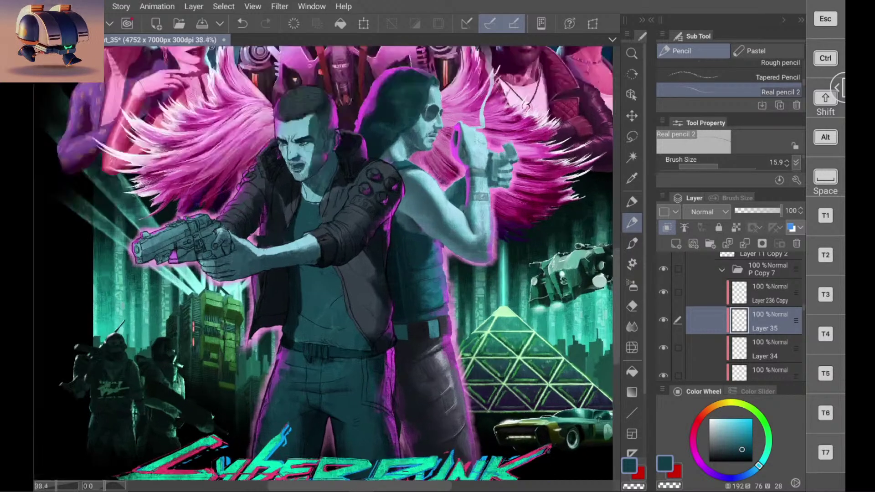
# Step: Sample a muted blue-grey and extend the arm's shadowed underside over the vest's upper edge with Real pencil 2
pyautogui.scroll(2, 264, 255)
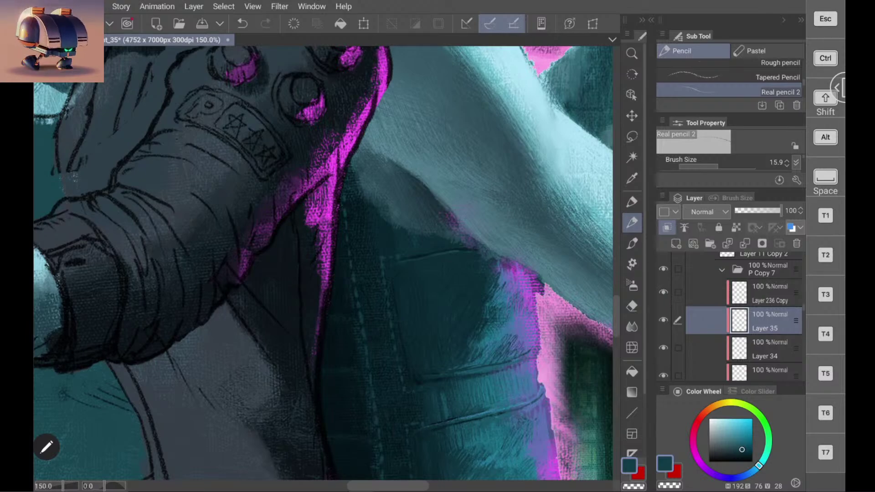
pyautogui.keyDown('alt'); pyautogui.click(403, 203); pyautogui.keyUp('alt')
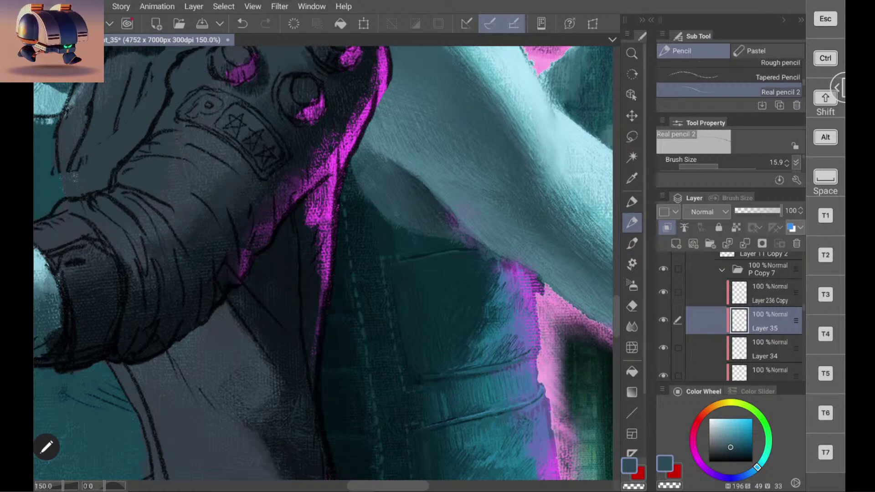
pyautogui.hotkey('ctrl', '-')
pyautogui.hotkey('ctrl', '-')
pyautogui.hotkey('ctrl', '-')
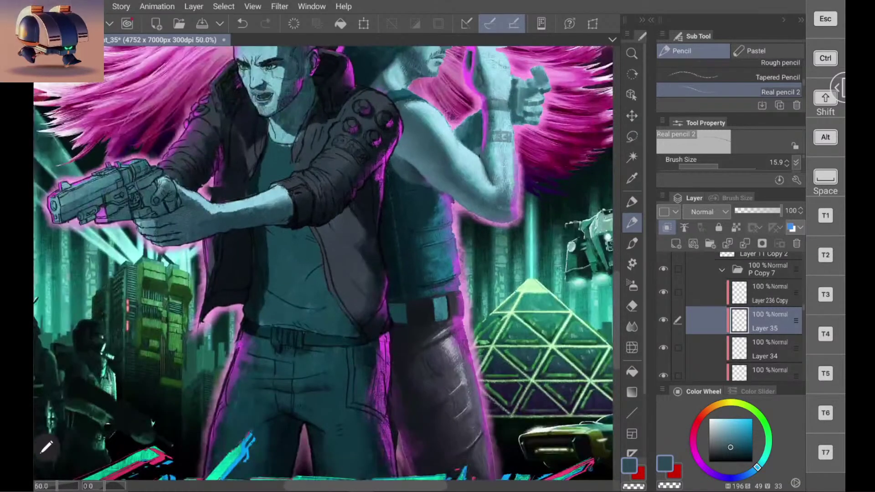
# Step: Sample dark teals from the vest and refine its upper edge where it meets the shadowed underside of the raised arm
pyautogui.scroll(5, 433, 223)
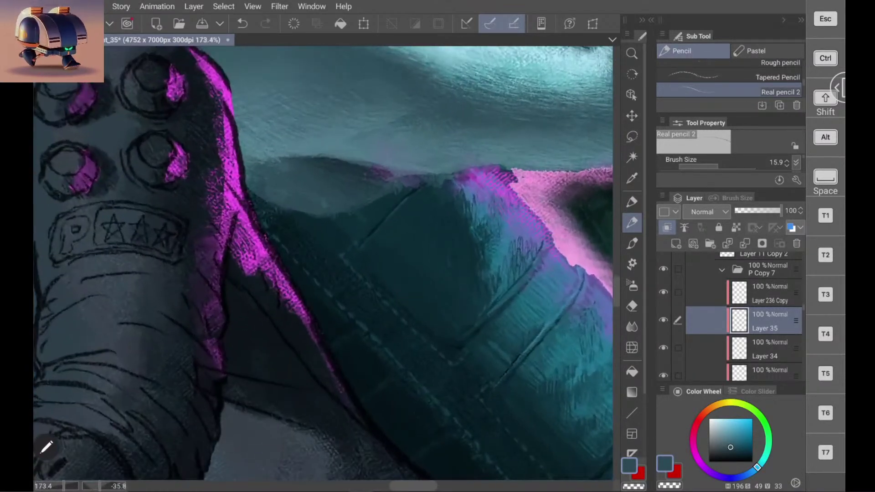
pyautogui.keyDown('alt'); pyautogui.click(382, 202); pyautogui.keyUp('alt')
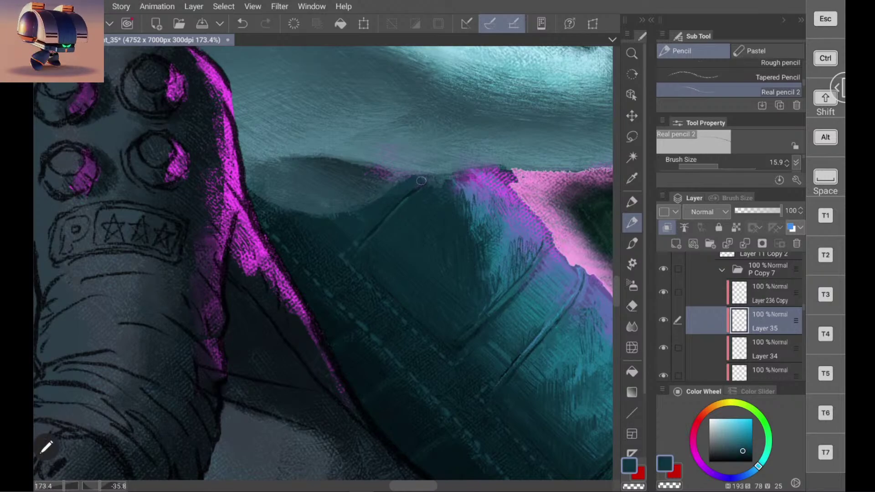
pyautogui.keyDown('alt'); pyautogui.click(384, 205); pyautogui.keyUp('alt')
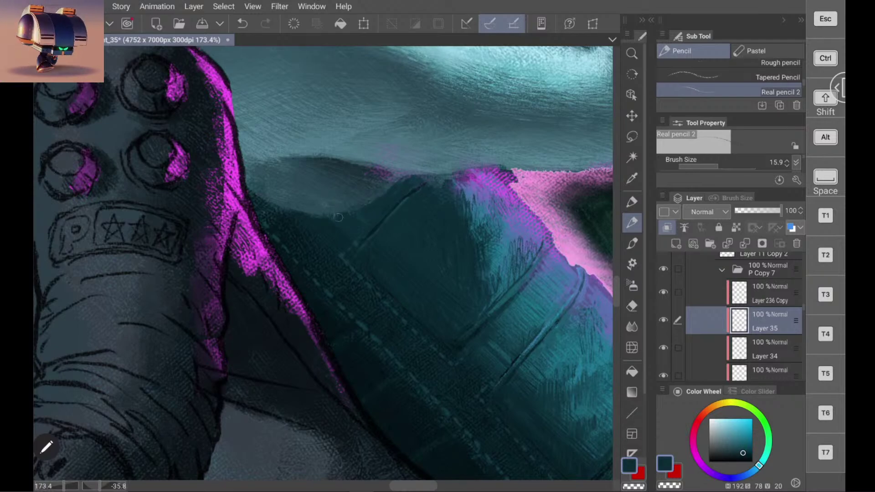
pyautogui.scroll(-10, 323, 263)
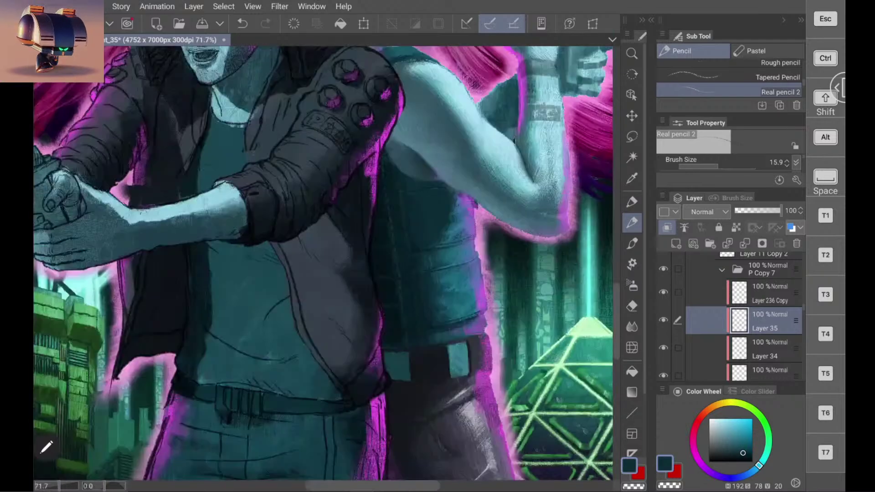
pyautogui.scroll(-1, 323, 263)
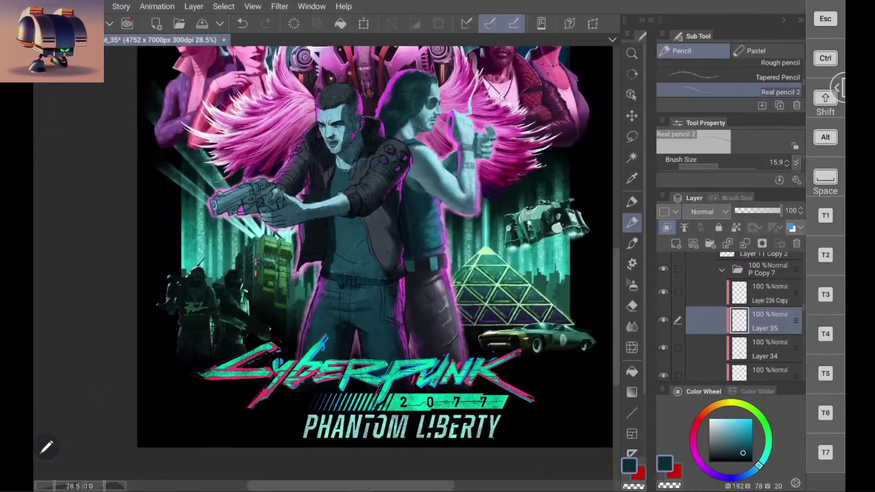
# Step: Sample a very dark teal and draw a shadow line along the vest's lower hem above the belt, darkening its outer corner
pyautogui.scroll(4, 523, 246)
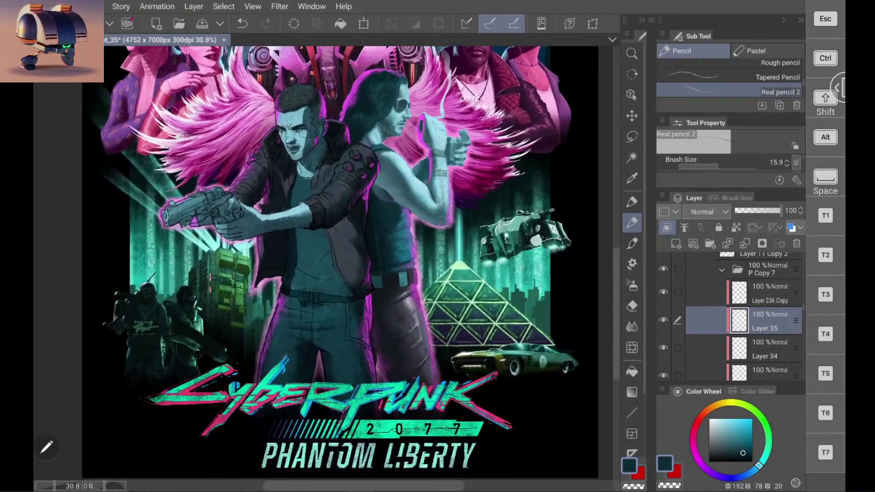
pyautogui.scroll(4, 406, 276)
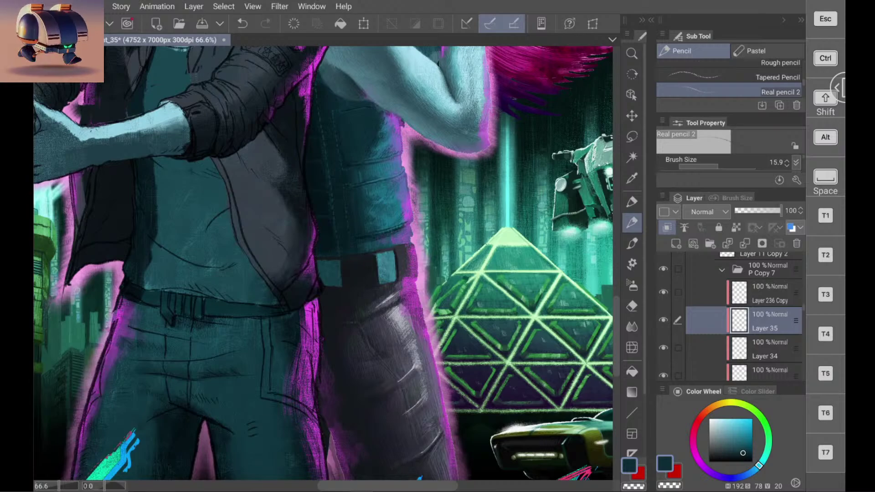
pyautogui.scroll(3, 398, 207)
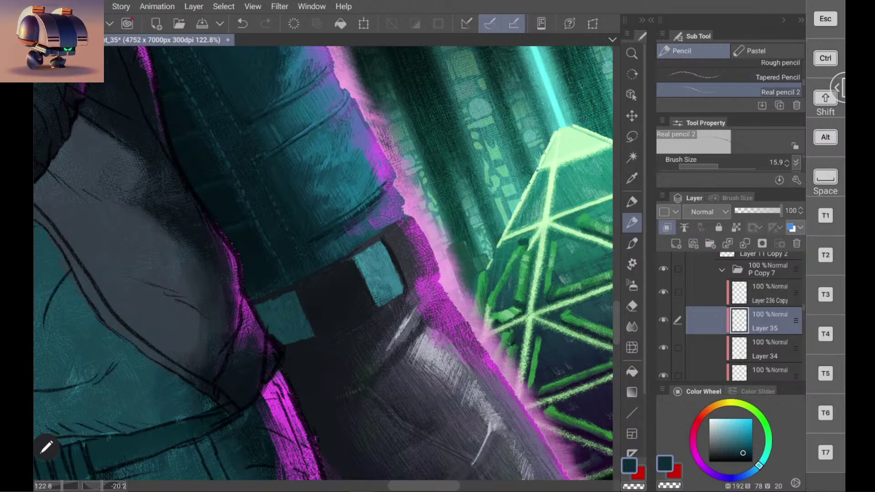
pyautogui.scroll(1, 342, 248)
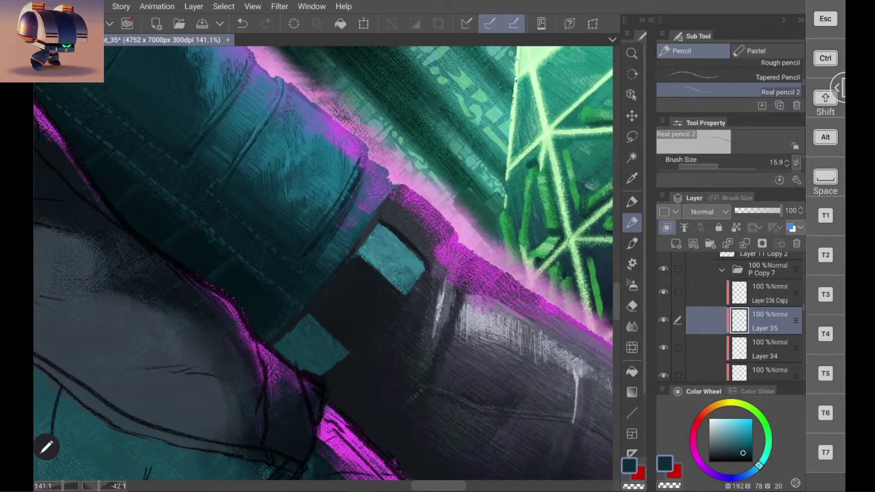
pyautogui.keyDown('alt'); pyautogui.click(298, 280); pyautogui.keyUp('alt')
pyautogui.moveTo(353, 237)
pyautogui.mouseDown()
pyautogui.moveTo(389, 176)
pyautogui.moveTo(371, 211)
pyautogui.mouseUp()
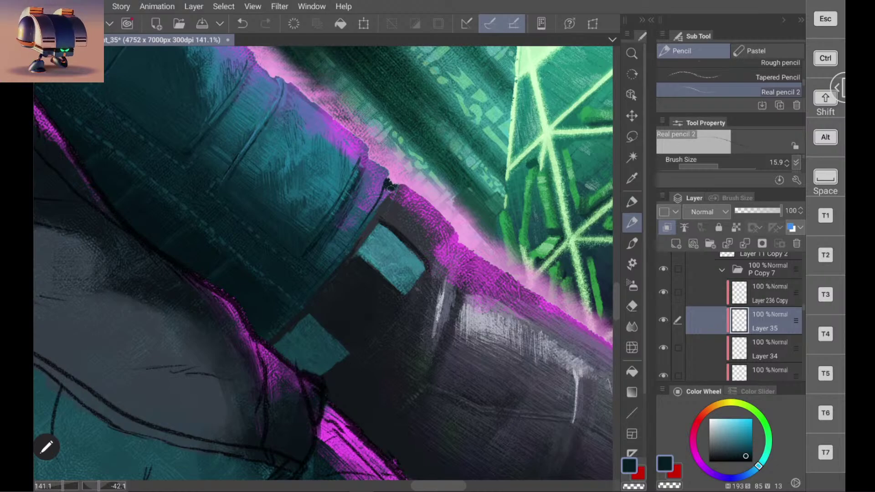
pyautogui.moveTo(390, 185); pyautogui.dragTo(354, 245)
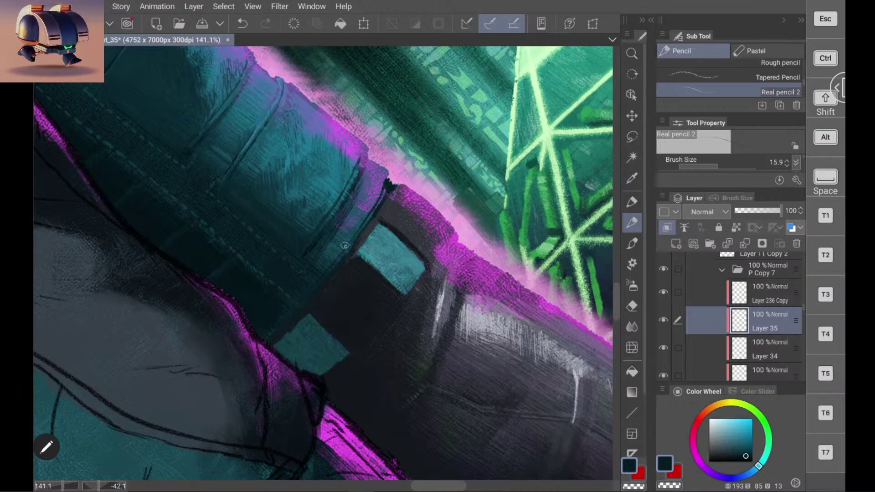
# Step: Sample colours around the hem and paint mid-teal strokes along the vest's bottom edge near its outer corner
pyautogui.keyDown('alt'); pyautogui.click(292, 332); pyautogui.keyUp('alt')
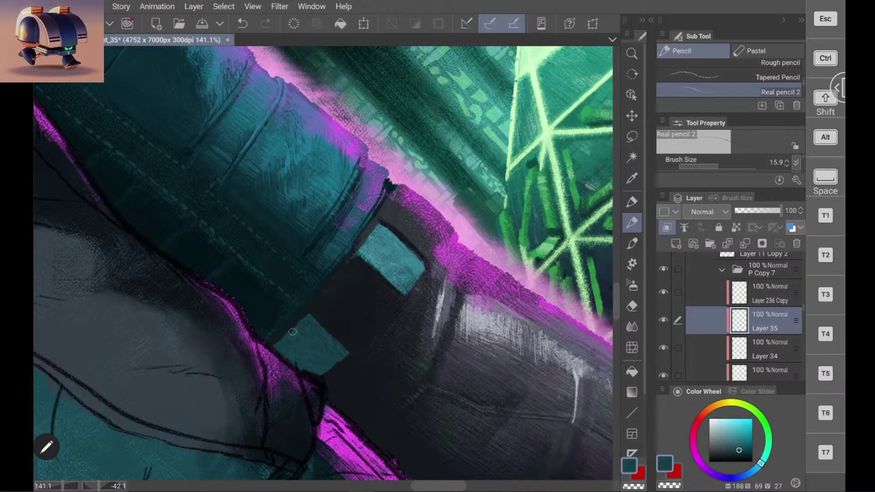
pyautogui.keyDown('alt'); pyautogui.click(290, 329); pyautogui.keyUp('alt')
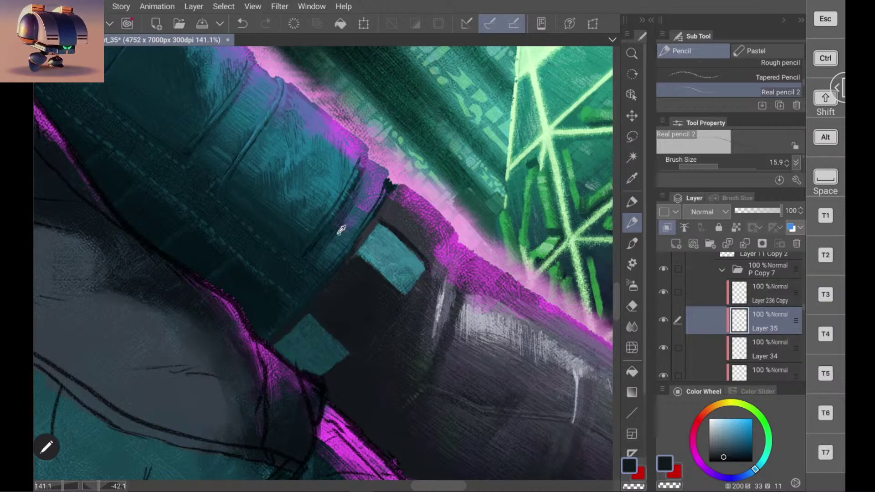
pyautogui.keyDown('alt'); pyautogui.click(364, 214); pyautogui.keyUp('alt')
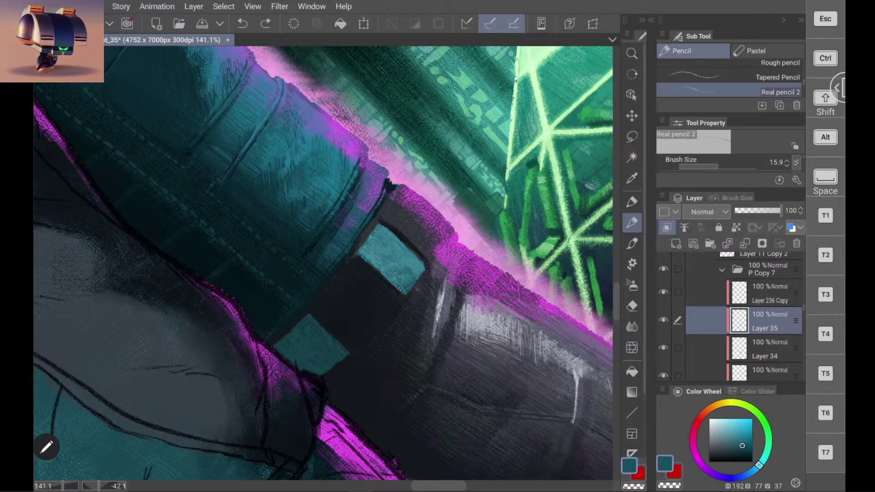
pyautogui.moveTo(373, 212); pyautogui.dragTo(381, 201)
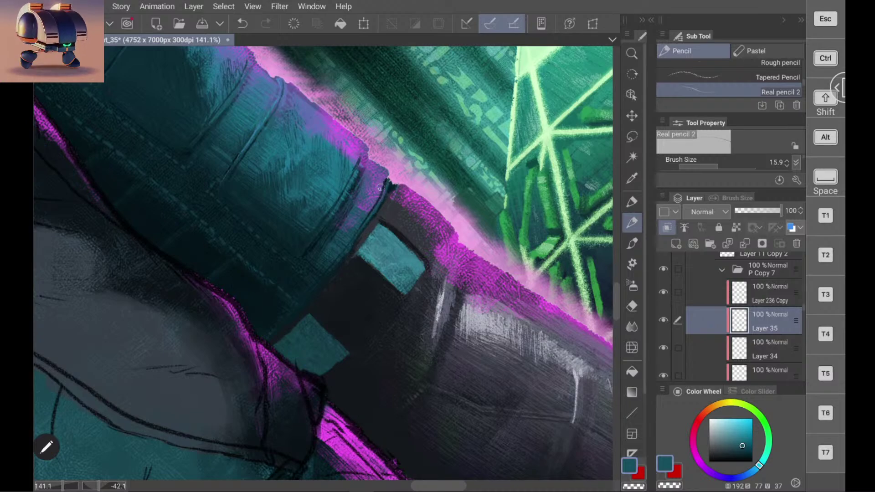
pyautogui.moveTo(386, 172); pyautogui.dragTo(382, 190)
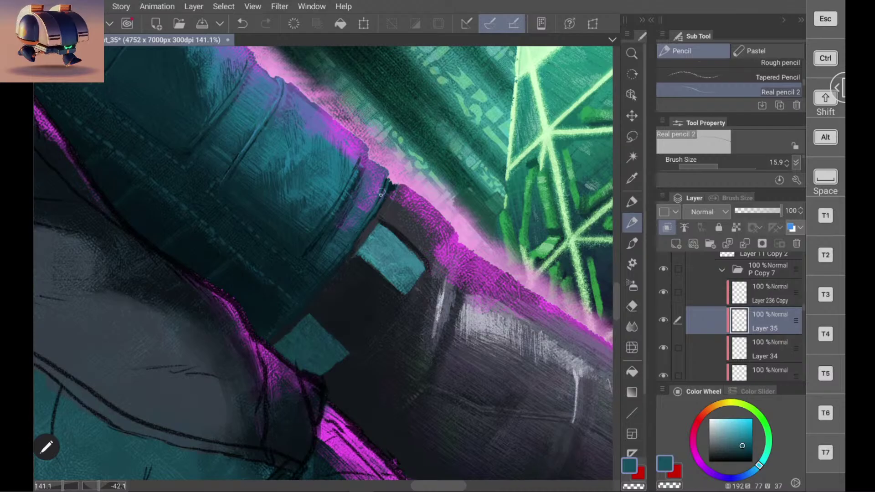
# Step: Sample the belt's dark grey and paint over the dark teal spill at the belt's outer corner beside the hem
pyautogui.scroll(-5, 324, 263)
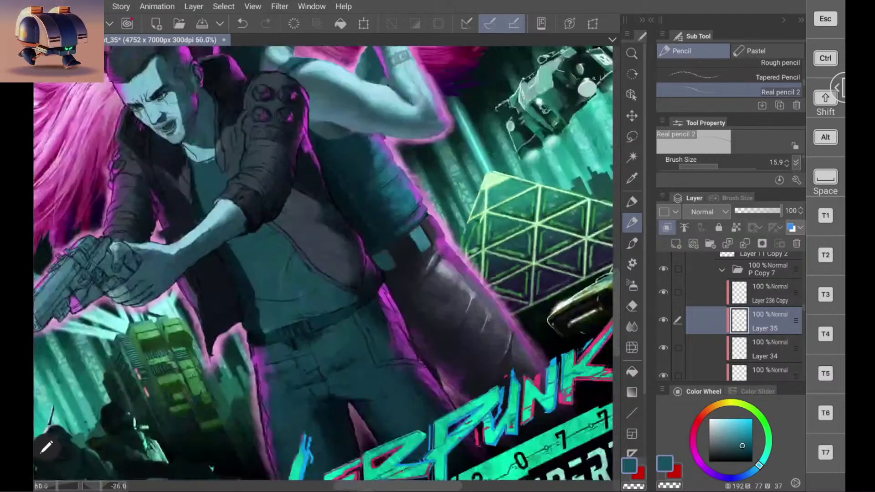
pyautogui.scroll(3, 323, 263)
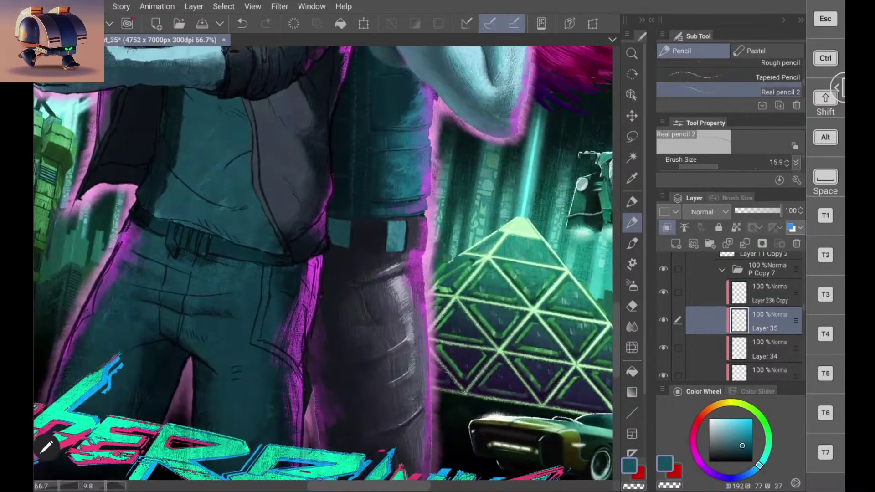
pyautogui.scroll(5, 323, 263)
pyautogui.scroll(2, 323, 263)
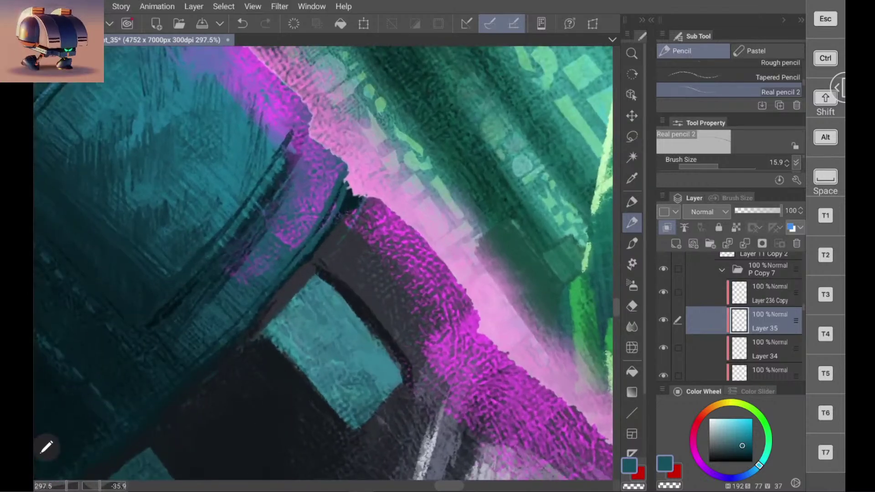
pyautogui.keyDown('alt'); pyautogui.click(333, 237); pyautogui.keyUp('alt')
pyautogui.moveTo(351, 211)
pyautogui.mouseDown()
pyautogui.moveTo(345, 221)
pyautogui.moveTo(360, 195)
pyautogui.moveTo(356, 219)
pyautogui.mouseUp()
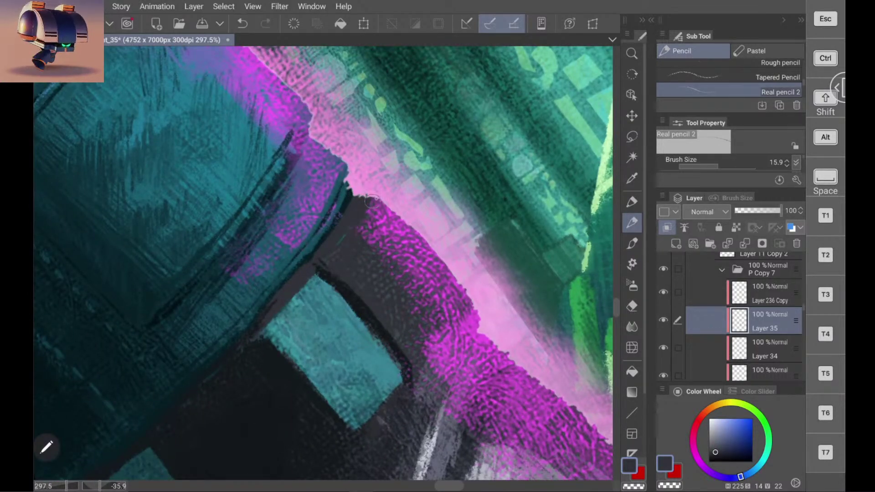
# Step: Review the finished hem and vest, the raised arm, the belt and the trousers at several magnifications
pyautogui.scroll(-8, 323, 263)
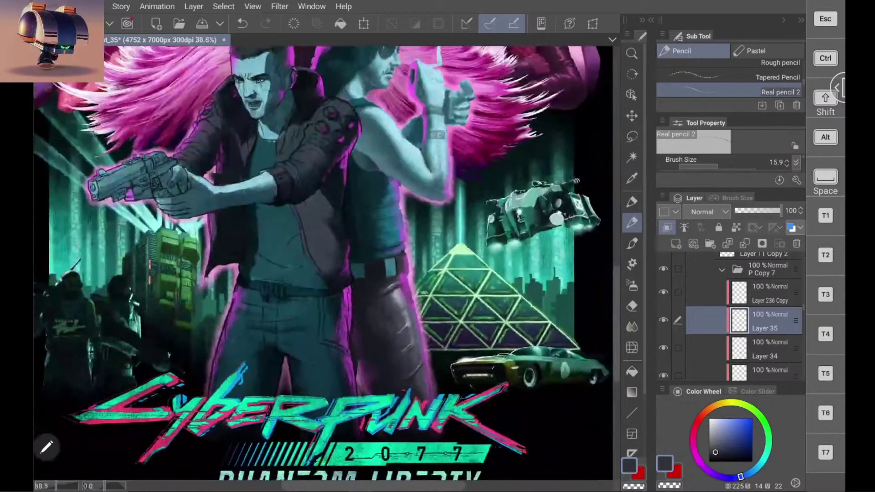
pyautogui.scroll(4, 323, 263)
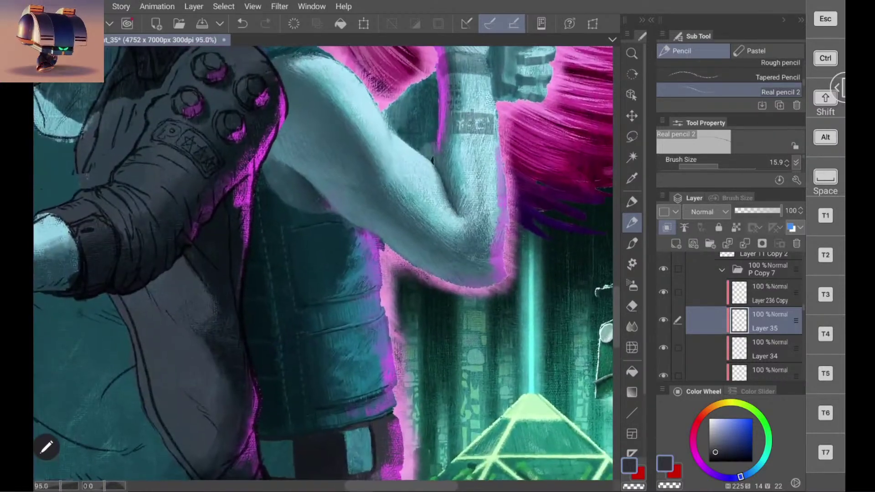
pyautogui.scroll(-3, 429, 160)
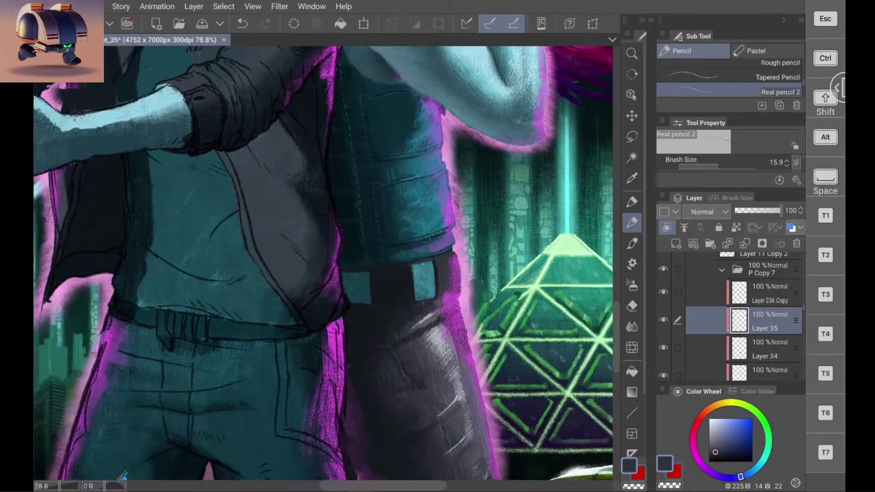
pyautogui.scroll(-2, 324, 263)
pyautogui.scroll(4, 323, 263)
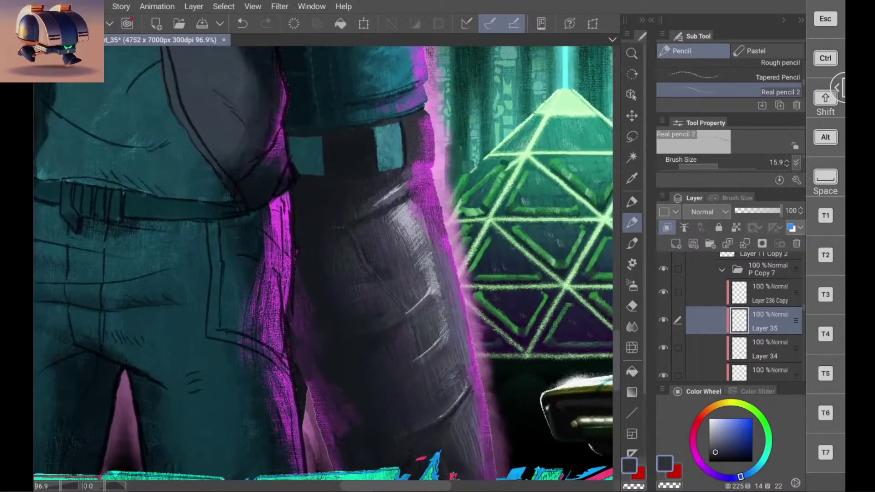
# Step: Examine the belt's teal squares, the vest hem and the trousers at several magnifications, sampling the inner square's dark teal
pyautogui.scroll(-1, 323, 263)
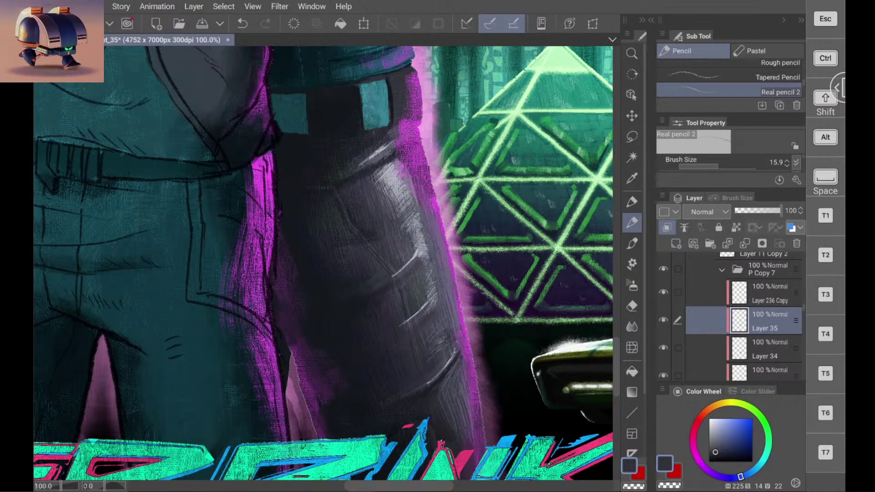
pyautogui.scroll(-3, 323, 263)
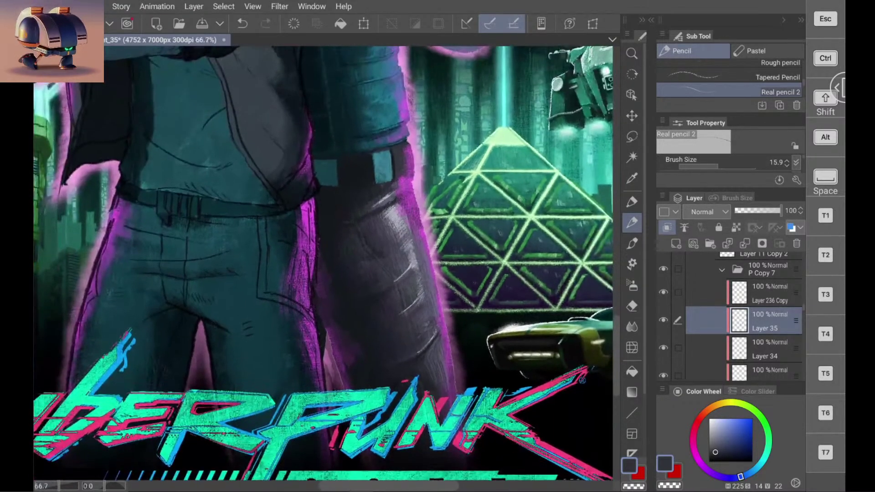
pyautogui.hscroll(1, 324, 263)
pyautogui.scroll(3, 323, 263)
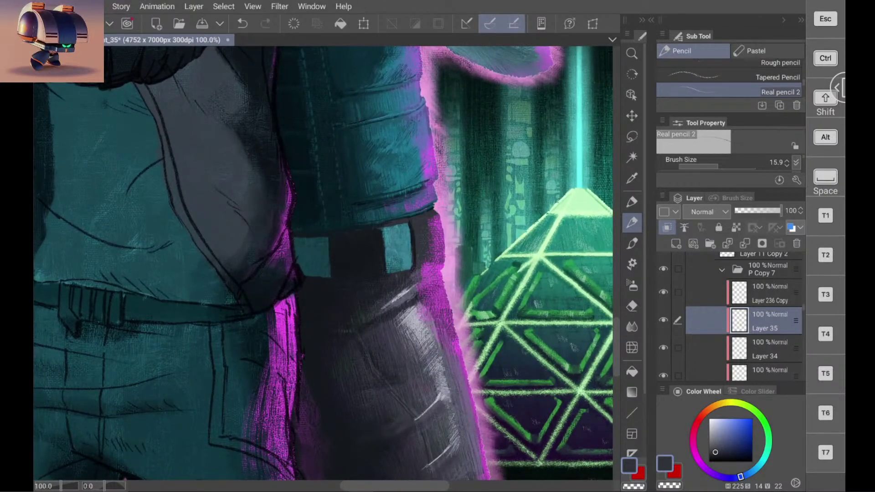
pyautogui.scroll(2, 323, 263)
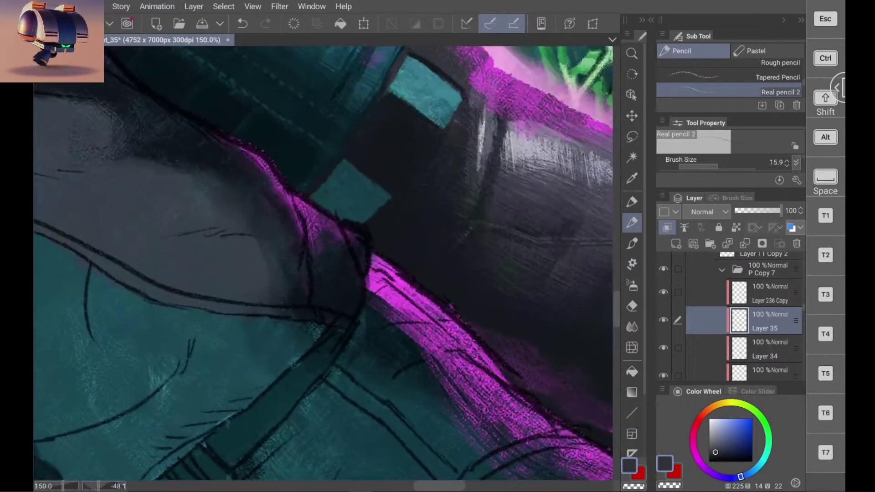
pyautogui.keyDown('alt'); pyautogui.click(377, 208); pyautogui.keyUp('alt')
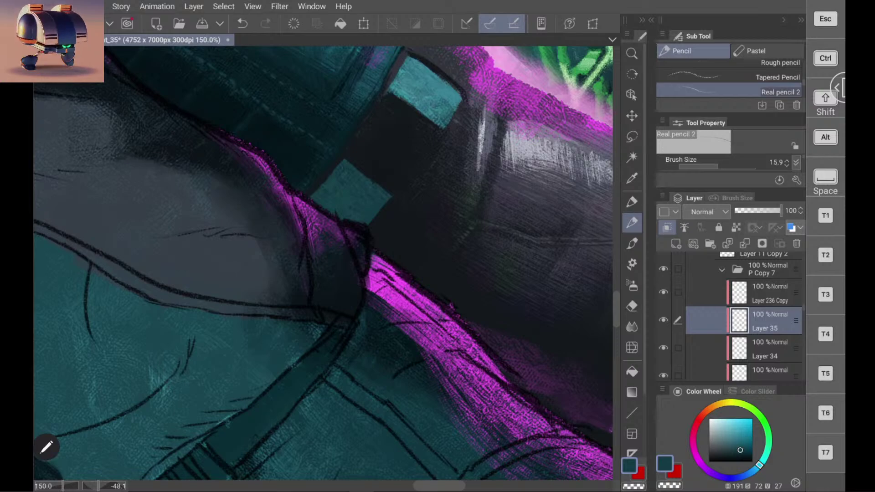
pyautogui.scroll(-4, 324, 263)
pyautogui.scroll(2, 324, 263)
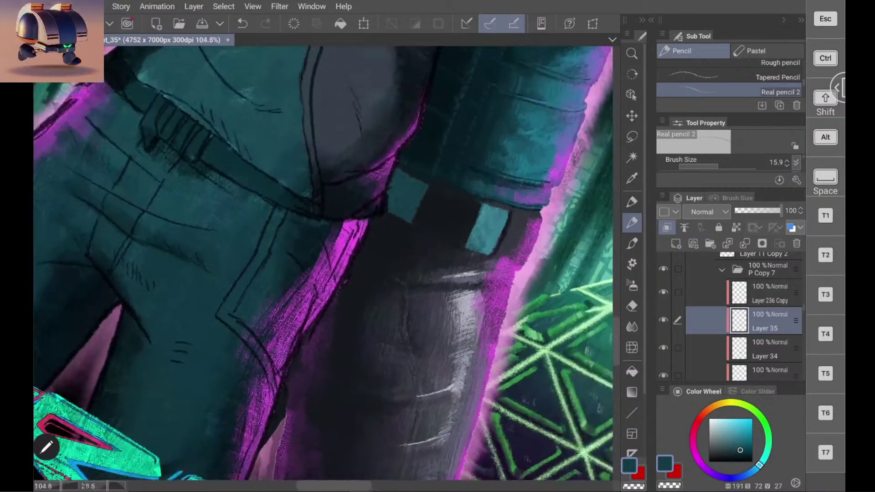
pyautogui.scroll(-2, 323, 263)
pyautogui.scroll(2, 323, 264)
pyautogui.scroll(-1, 323, 263)
pyautogui.scroll(2, 323, 263)
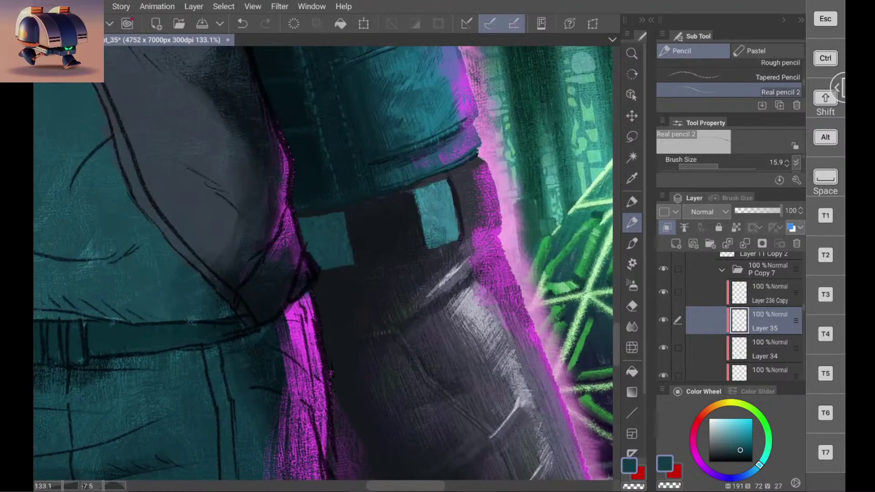
pyautogui.scroll(3, 323, 263)
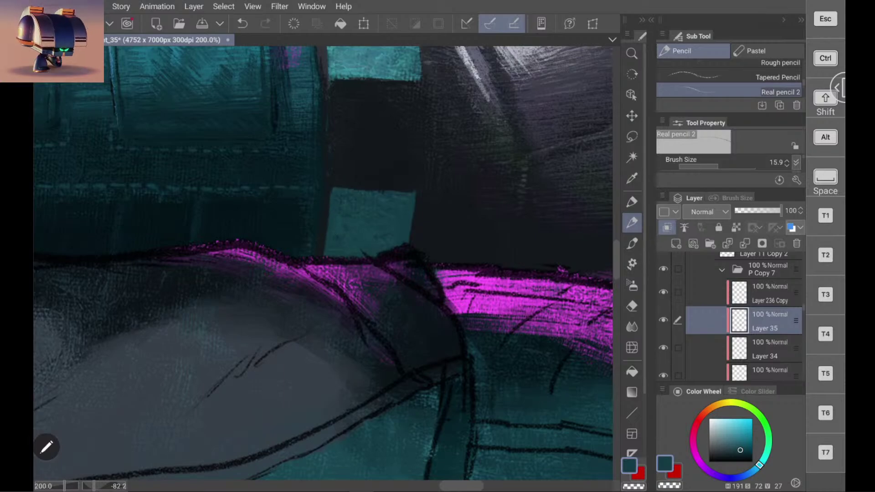
pyautogui.scroll(-3, 323, 263)
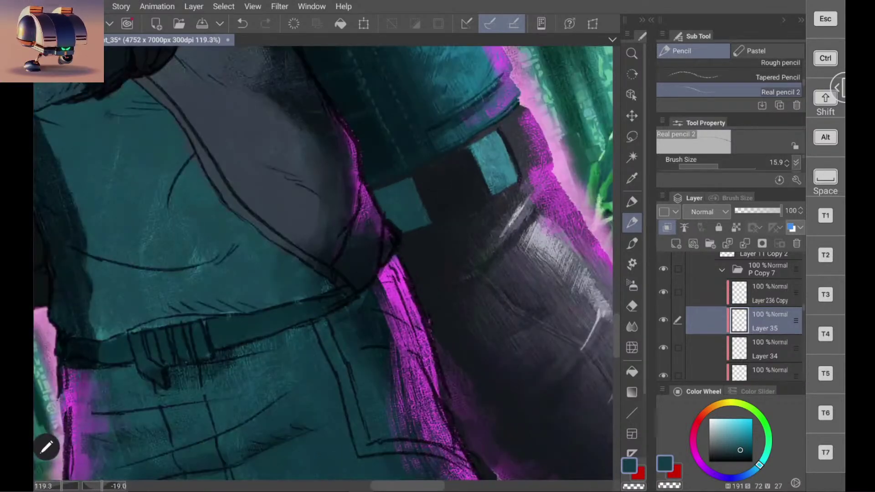
pyautogui.scroll(5, 323, 263)
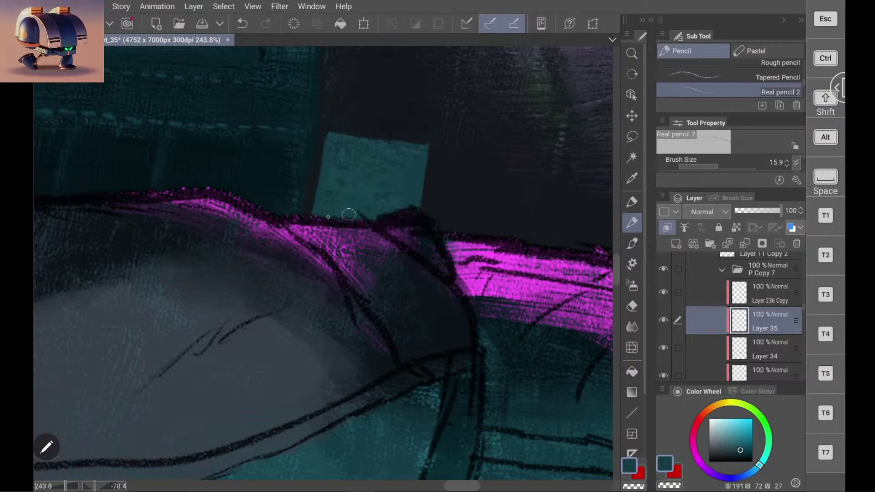
# Step: Sample the belt's blue-black and paint a thin dark edge along the inner teal square's upper side, beneath the vest hem
pyautogui.keyDown('alt'); pyautogui.click(315, 177); pyautogui.keyUp('alt')
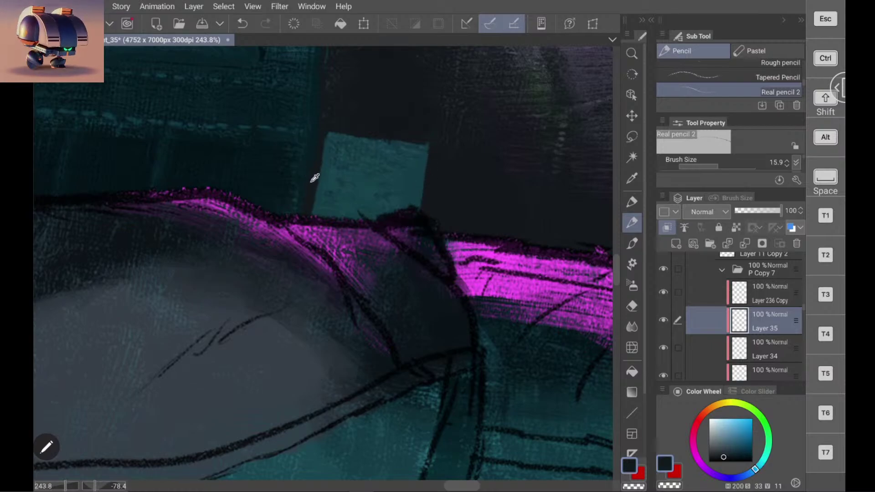
pyautogui.moveTo(313, 185); pyautogui.dragTo(314, 223)
pyautogui.hotkey('ctrl', 'z')
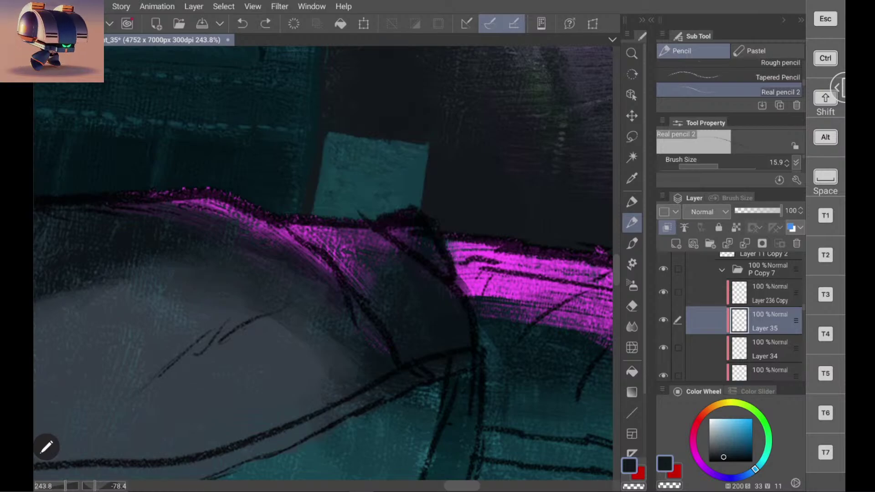
pyautogui.moveTo(317, 165); pyautogui.dragTo(310, 217)
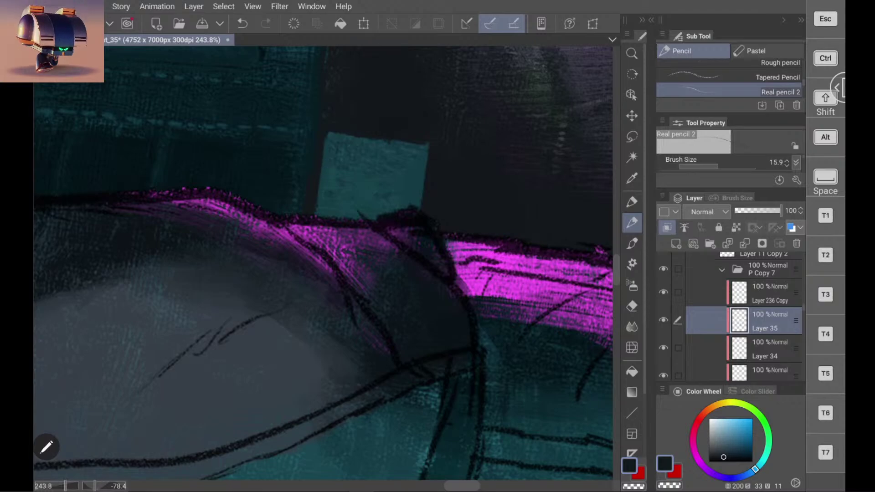
# Step: Sample the outer belt square's lighter teal and widen the square along its curved outer edge, beside the magenta rim light
pyautogui.scroll(-5, 322, 263)
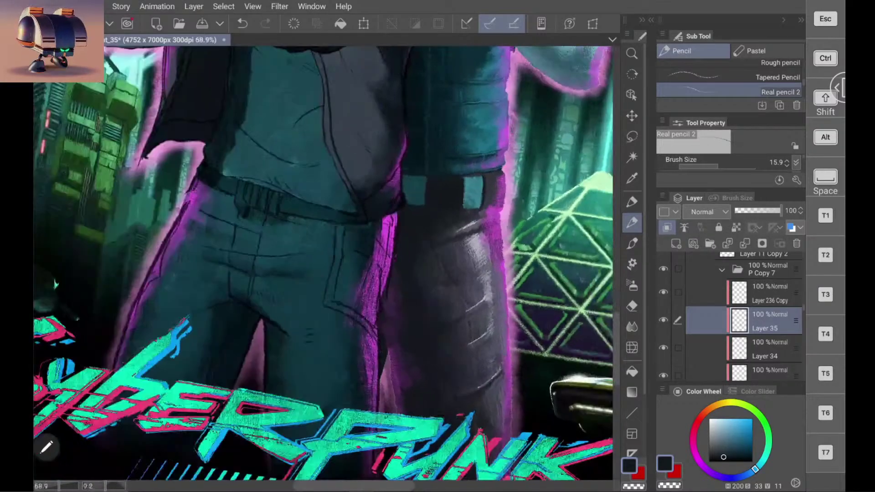
pyautogui.scroll(1, 323, 264)
pyautogui.scroll(-2, 323, 263)
pyautogui.scroll(1, 323, 263)
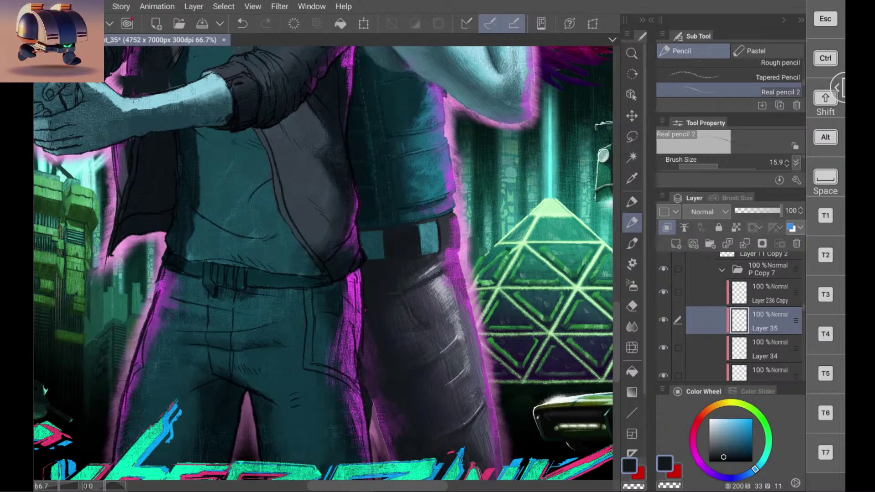
pyautogui.scroll(5, 449, 250)
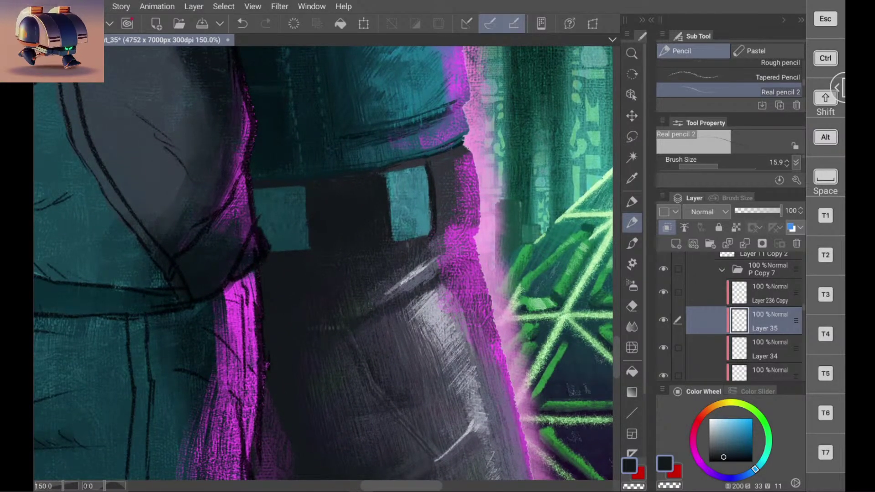
pyautogui.scroll(4, 464, 198)
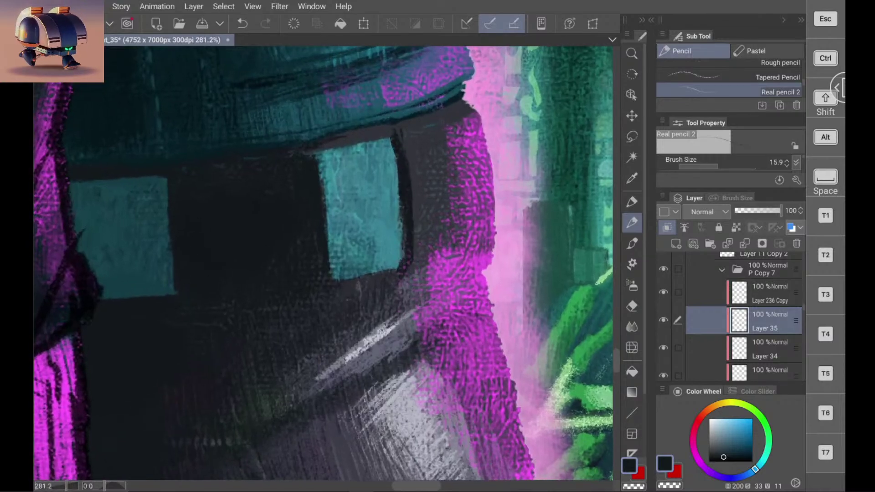
pyautogui.keyDown('alt'); pyautogui.click(395, 204); pyautogui.keyUp('alt')
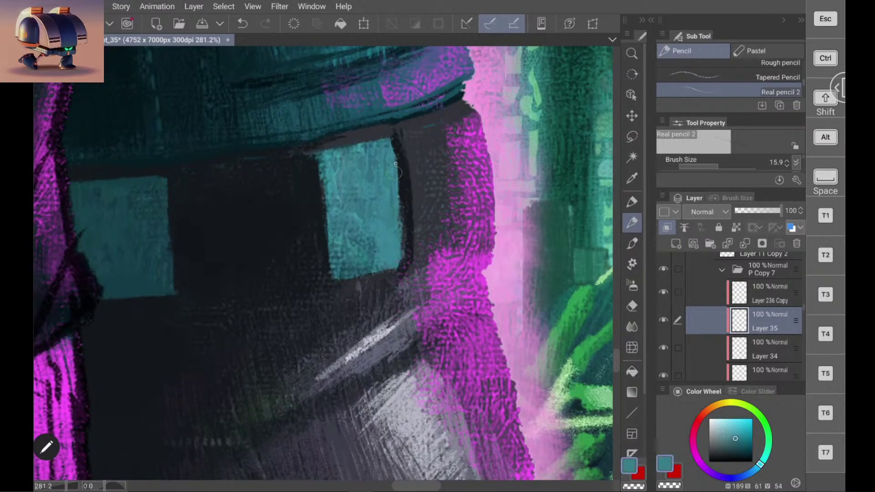
pyautogui.moveTo(394, 142); pyautogui.dragTo(398, 231)
pyautogui.moveTo(401, 173); pyautogui.dragTo(400, 237)
pyautogui.moveTo(406, 203); pyautogui.dragTo(403, 249)
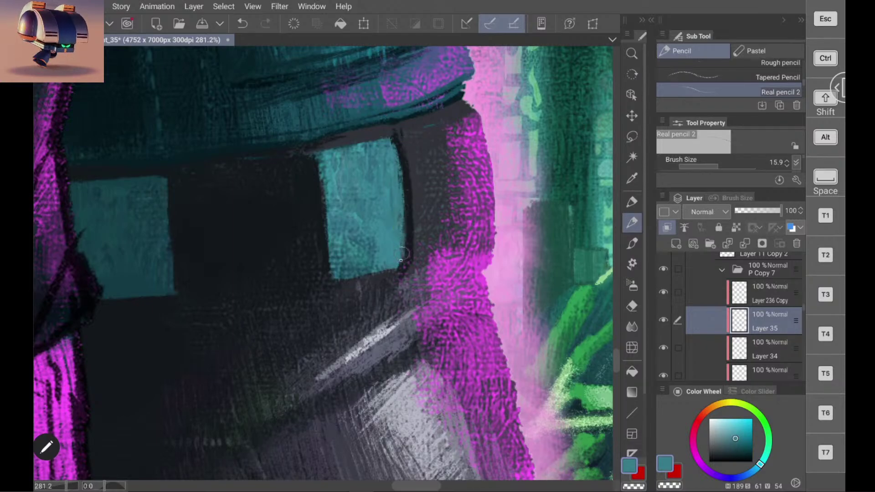
pyautogui.moveTo(406, 201); pyautogui.dragTo(405, 247)
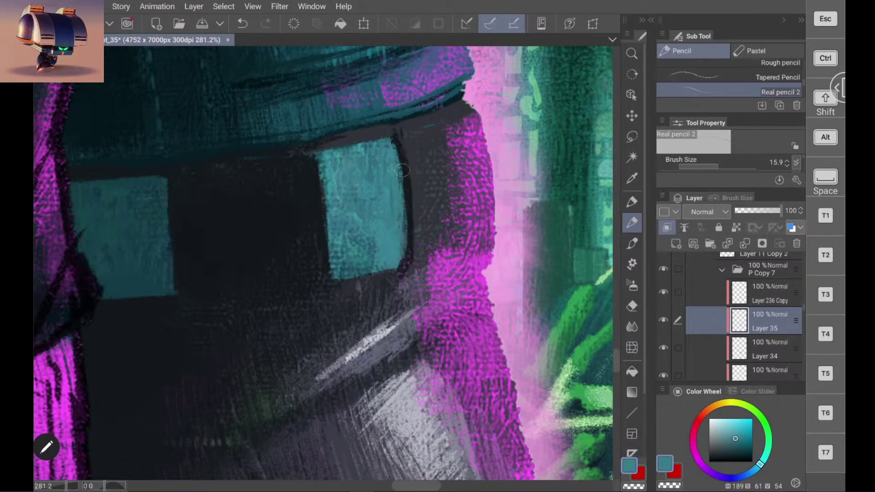
pyautogui.moveTo(403, 171); pyautogui.dragTo(407, 210)
pyautogui.moveTo(401, 152); pyautogui.dragTo(406, 180)
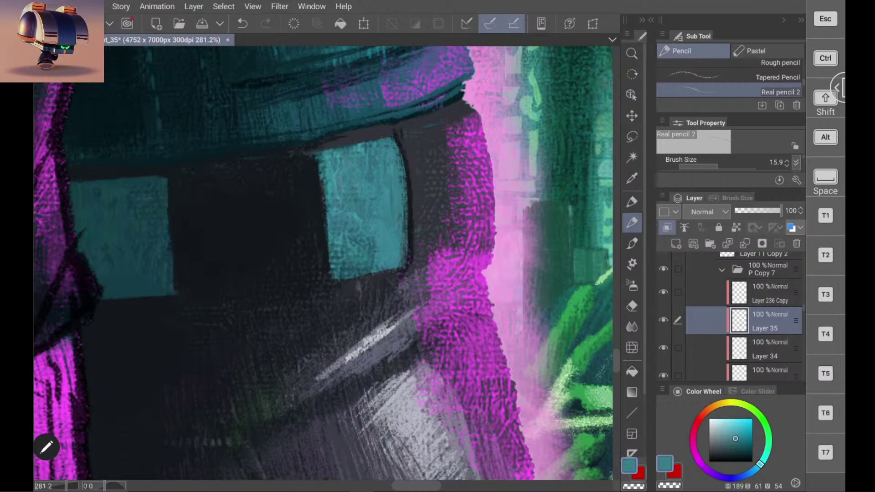
# Step: Sharpen the outer teal square's lower inner corner using its own teal and the belt's sampled near-black
pyautogui.keyDown('alt'); pyautogui.click(310, 171); pyautogui.keyUp('alt')
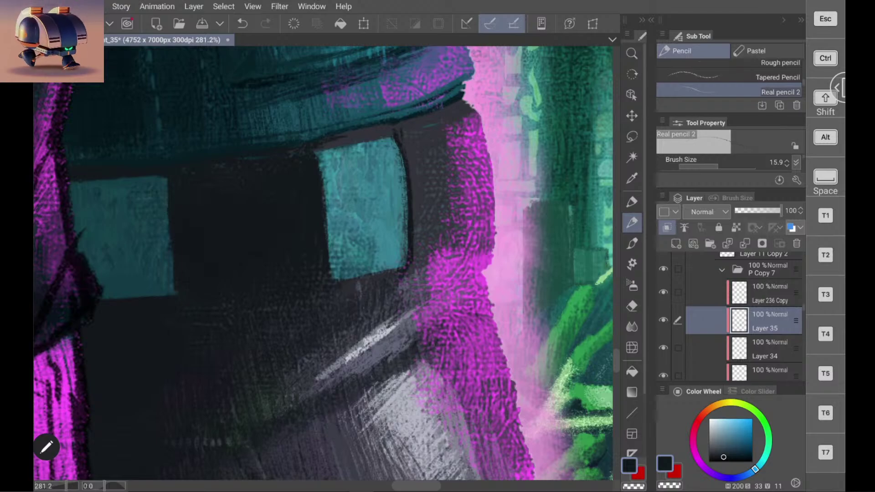
pyautogui.keyDown('alt'); pyautogui.click(339, 227); pyautogui.keyUp('alt')
pyautogui.moveTo(336, 275); pyautogui.dragTo(328, 282)
pyautogui.moveTo(333, 249)
pyautogui.mouseDown()
pyautogui.moveTo(329, 282)
pyautogui.moveTo(331, 269)
pyautogui.moveTo(333, 281)
pyautogui.moveTo(352, 278)
pyautogui.moveTo(338, 279)
pyautogui.mouseUp()
pyautogui.moveTo(343, 236)
pyautogui.mouseDown()
pyautogui.moveTo(336, 281)
pyautogui.moveTo(330, 277)
pyautogui.mouseUp()
pyautogui.keyDown('alt'); pyautogui.click(324, 263); pyautogui.keyUp('alt')
pyautogui.keyDown('alt'); pyautogui.click(325, 250); pyautogui.keyUp('alt')
pyautogui.moveTo(323, 288)
pyautogui.mouseDown()
pyautogui.moveTo(322, 252)
pyautogui.moveTo(325, 281)
pyautogui.mouseUp()
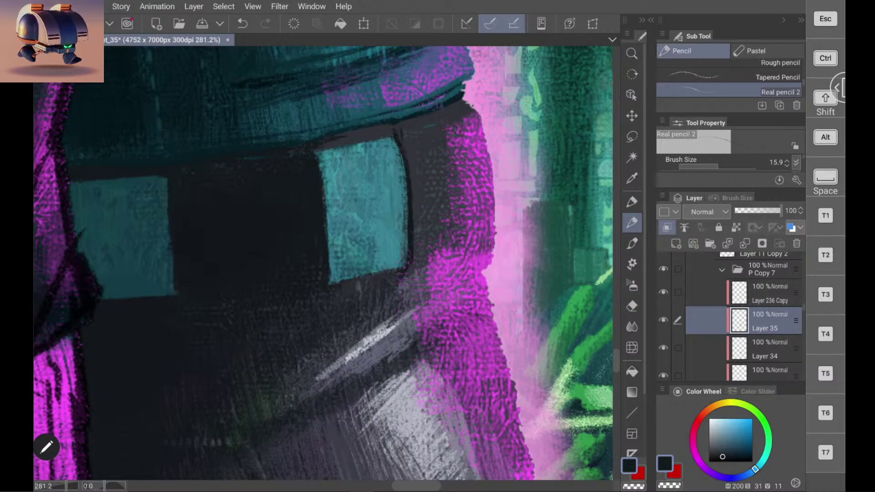
# Step: Sample the inner belt square's dark teal and straighten its edge facing the belt's middle down to the lower corner
pyautogui.scroll(-2, 323, 263)
pyautogui.scroll(2, 324, 263)
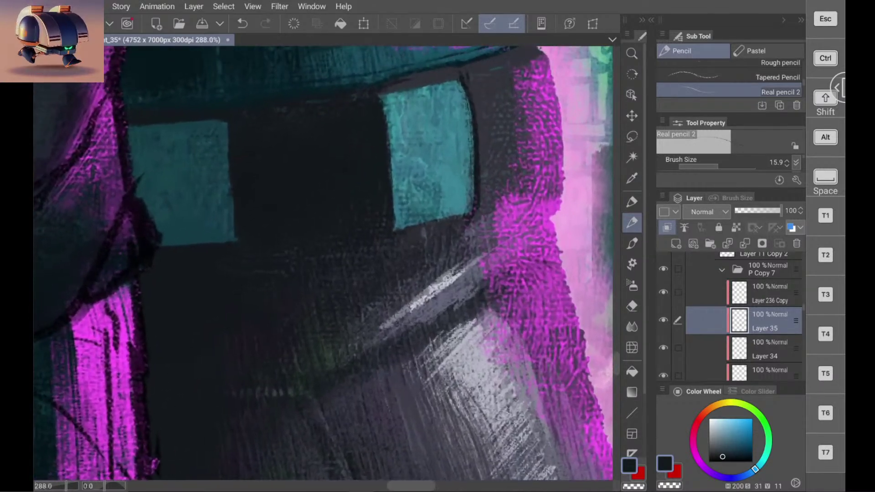
pyautogui.keyDown('alt'); pyautogui.click(192, 133); pyautogui.keyUp('alt')
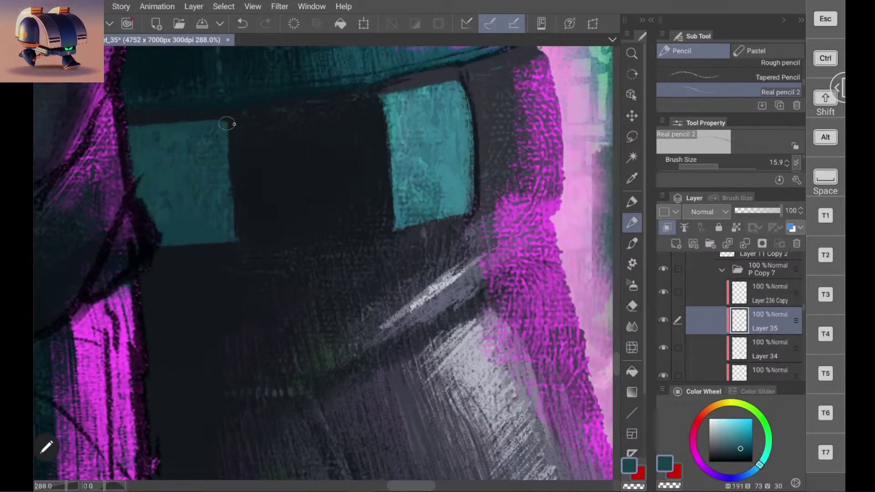
pyautogui.moveTo(226, 132); pyautogui.dragTo(230, 204)
pyautogui.moveTo(229, 143); pyautogui.dragTo(230, 217)
pyautogui.moveTo(230, 171); pyautogui.dragTo(233, 229)
pyautogui.moveTo(232, 191); pyautogui.dragTo(236, 239)
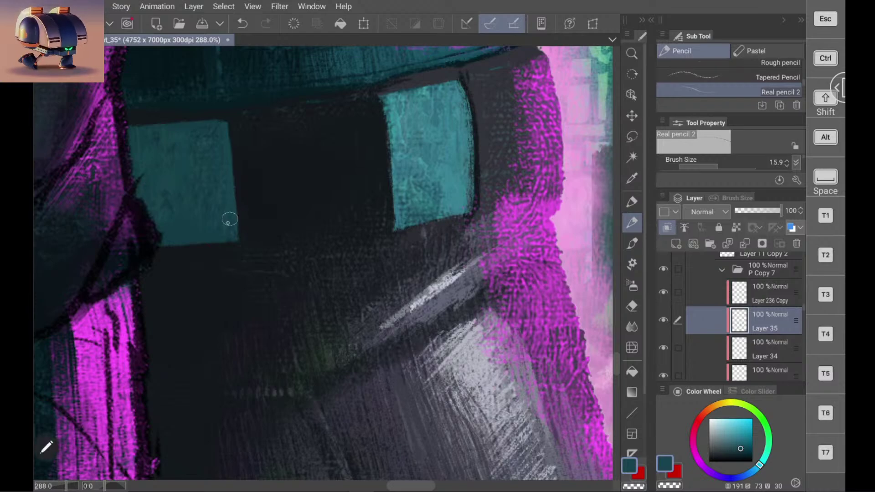
pyautogui.keyDown('alt'); pyautogui.click(195, 232); pyautogui.keyUp('alt')
pyautogui.moveTo(238, 238); pyautogui.dragTo(238, 225)
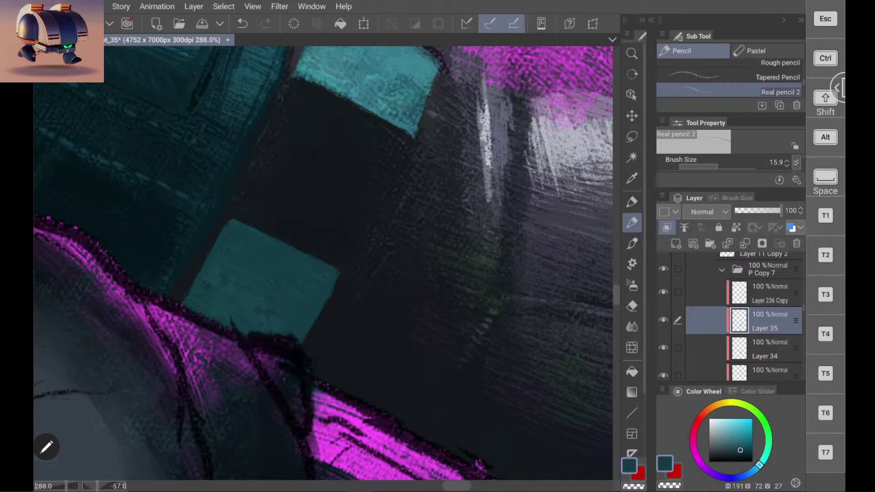
# Step: Paint a dark teal stroke along the inner belt square's lower edge to extend it slightly over the dark belt
pyautogui.scroll(-3, 324, 263)
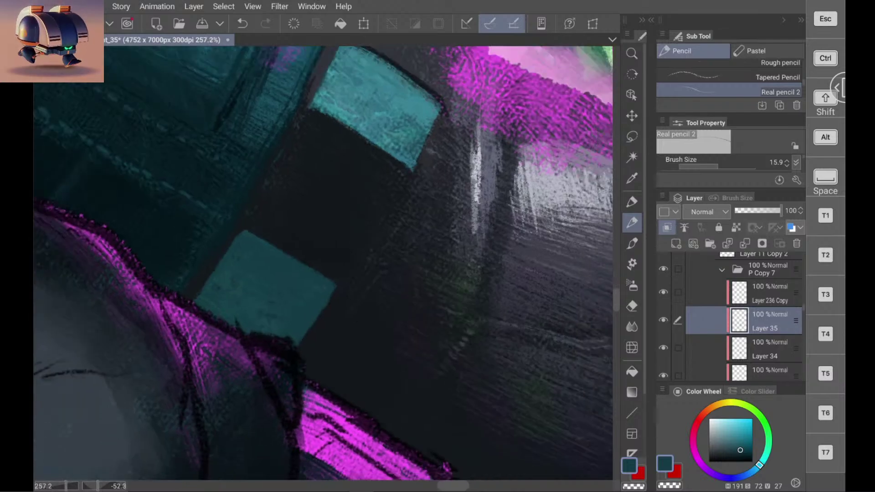
pyautogui.scroll(3, 323, 263)
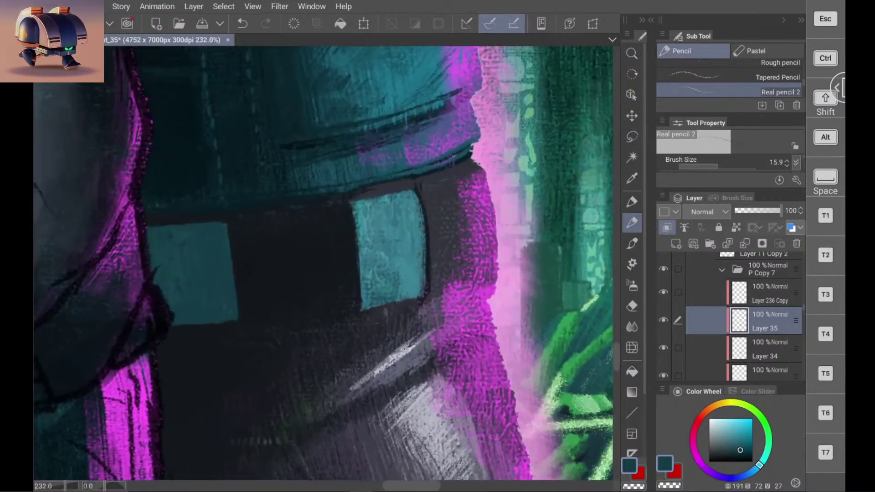
pyautogui.scroll(3, 324, 263)
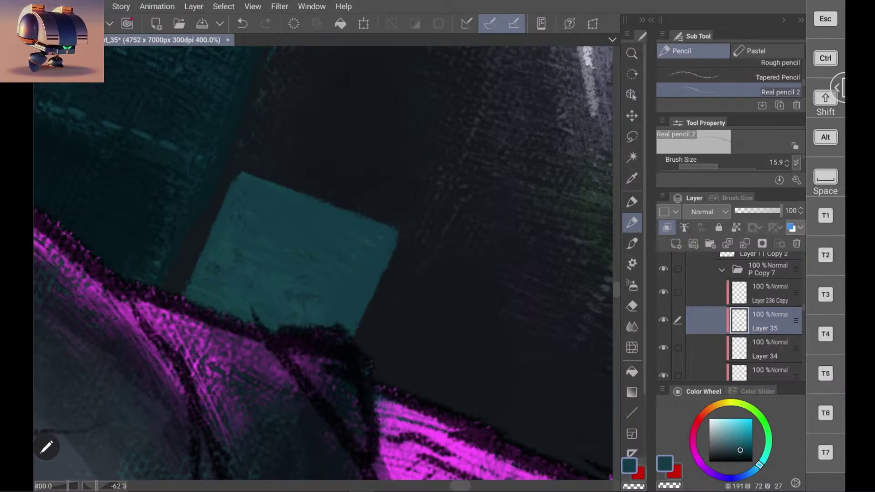
pyautogui.scroll(-5, 375, 269)
pyautogui.scroll(2, 324, 263)
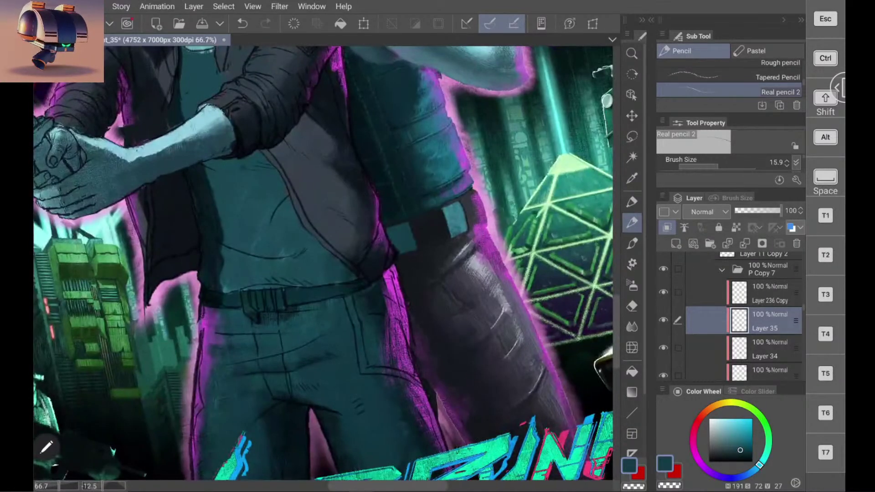
pyautogui.scroll(4, 485, 225)
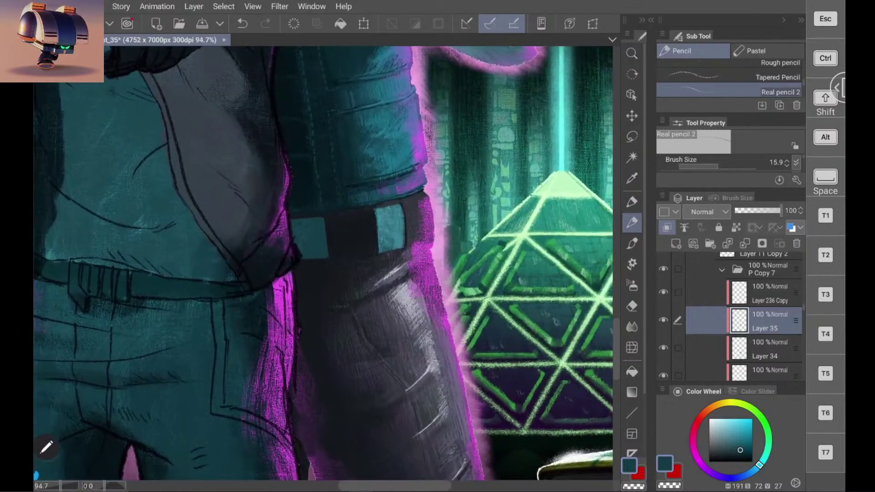
pyautogui.scroll(1, 324, 263)
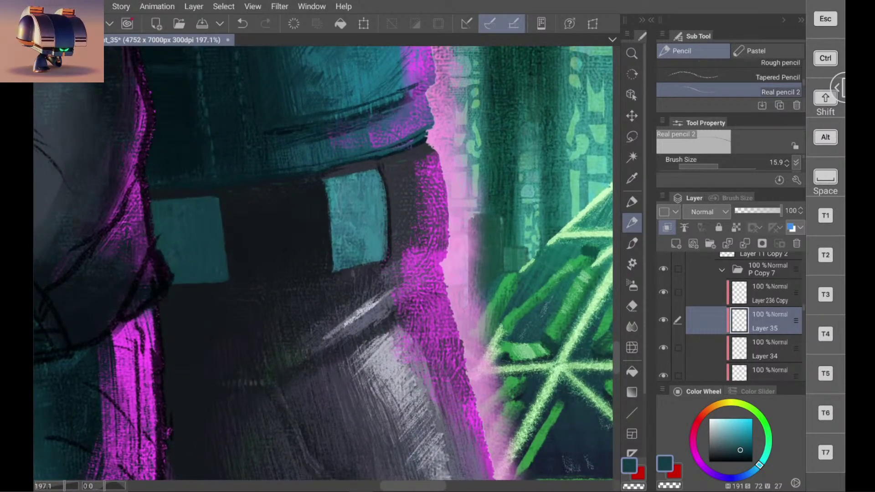
pyautogui.scroll(1, 323, 263)
pyautogui.scroll(2, 283, 223)
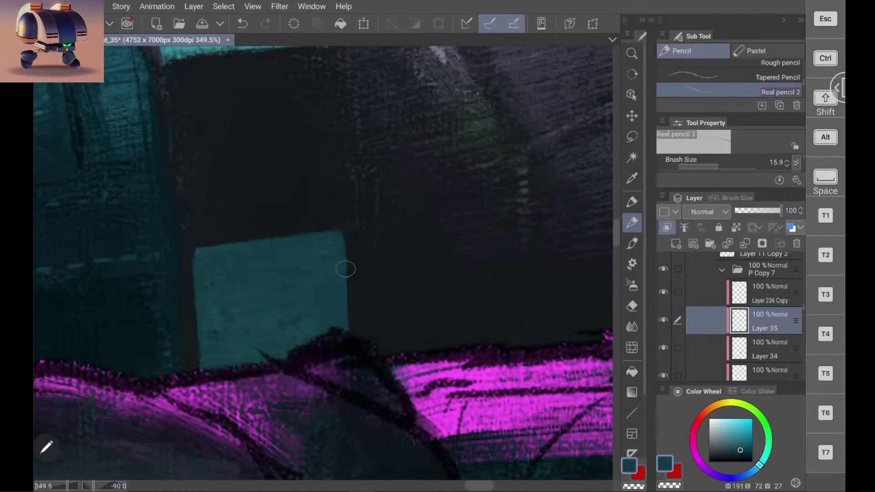
pyautogui.moveTo(346, 299)
pyautogui.mouseDown()
pyautogui.moveTo(346, 354)
pyautogui.moveTo(345, 236)
pyautogui.mouseUp()
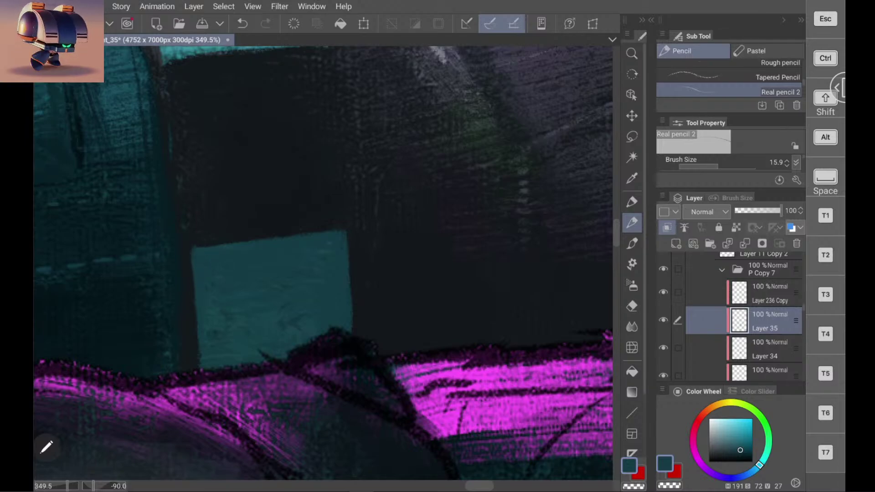
# Step: Sample the trousers' muted grey and paint a thin crease line on the rear figure's trousers just below the outer belt square
pyautogui.scroll(-8, 324, 263)
pyautogui.scroll(-3, 324, 263)
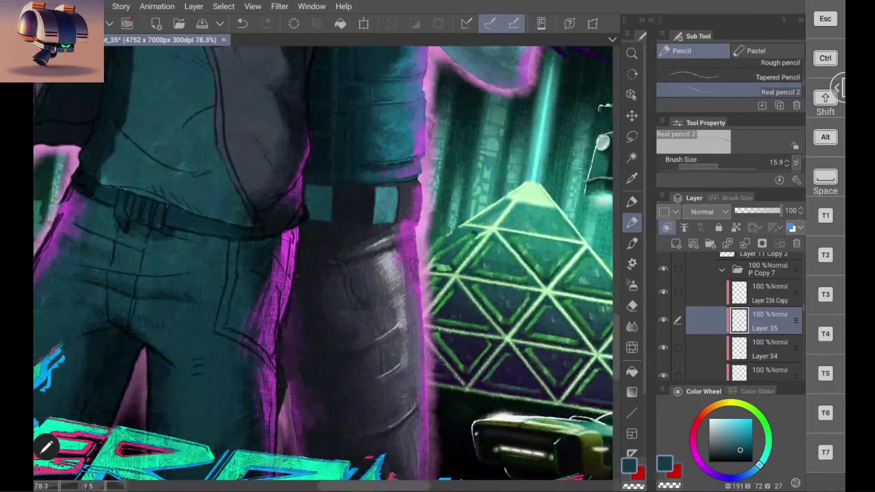
pyautogui.scroll(-3, 324, 263)
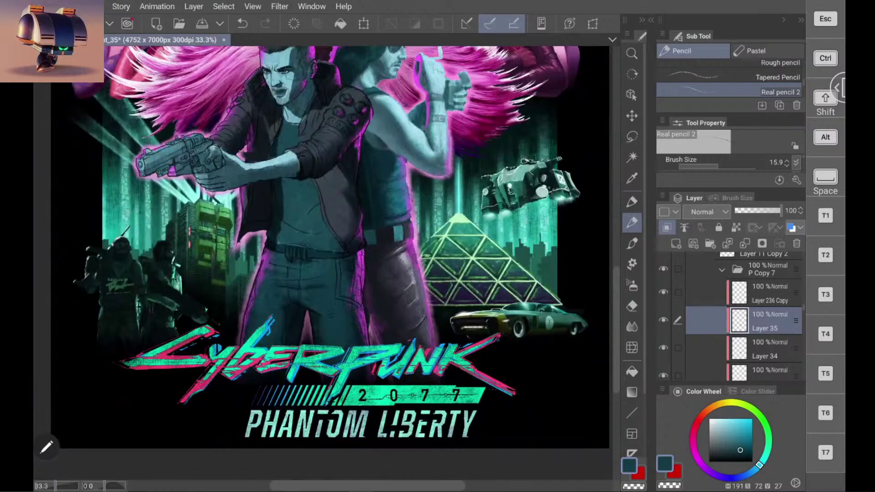
pyautogui.scroll(4, 456, 274)
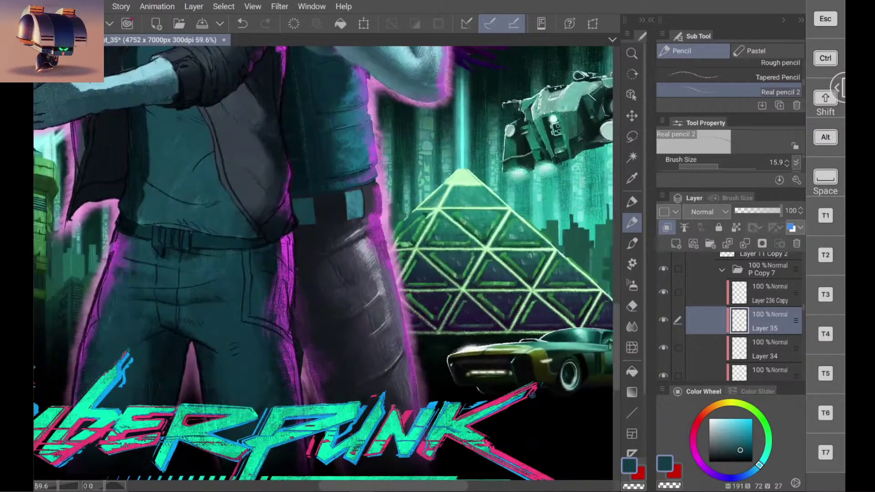
pyautogui.scroll(-4, 324, 263)
pyautogui.scroll(5, 417, 237)
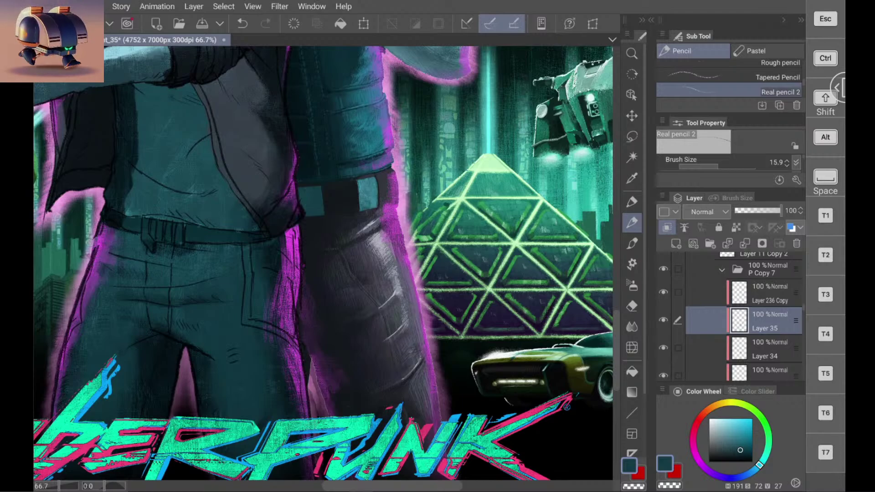
pyautogui.scroll(2, 328, 220)
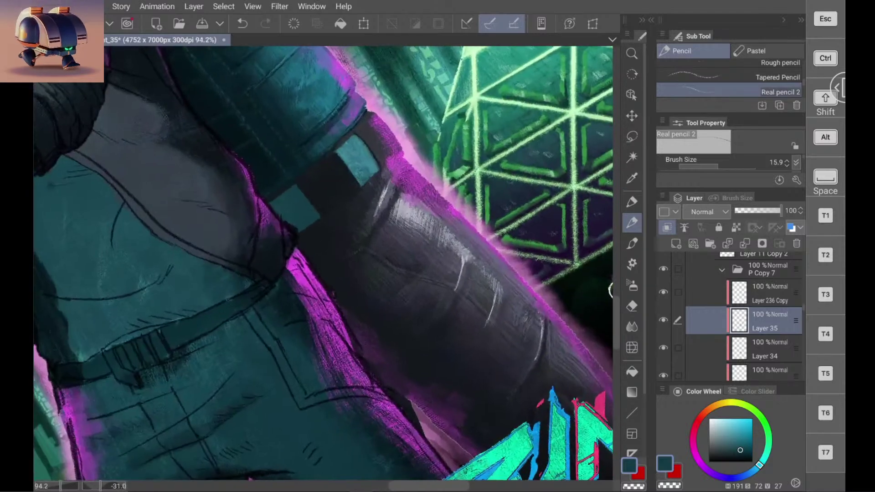
pyautogui.scroll(2, 327, 263)
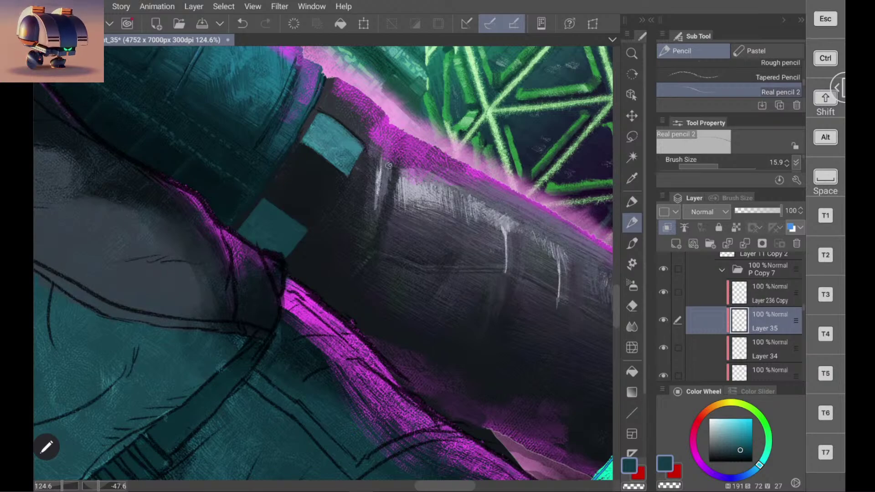
pyautogui.keyDown('alt'); pyautogui.click(368, 187); pyautogui.keyUp('alt')
pyautogui.moveTo(371, 160); pyautogui.dragTo(355, 215)
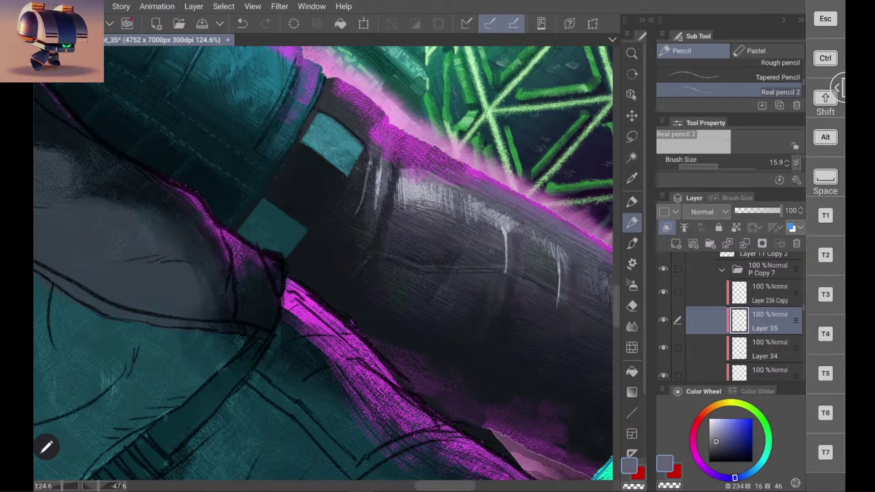
pyautogui.hotkey('ctrl', 'z')
pyautogui.moveTo(370, 160); pyautogui.dragTo(359, 198)
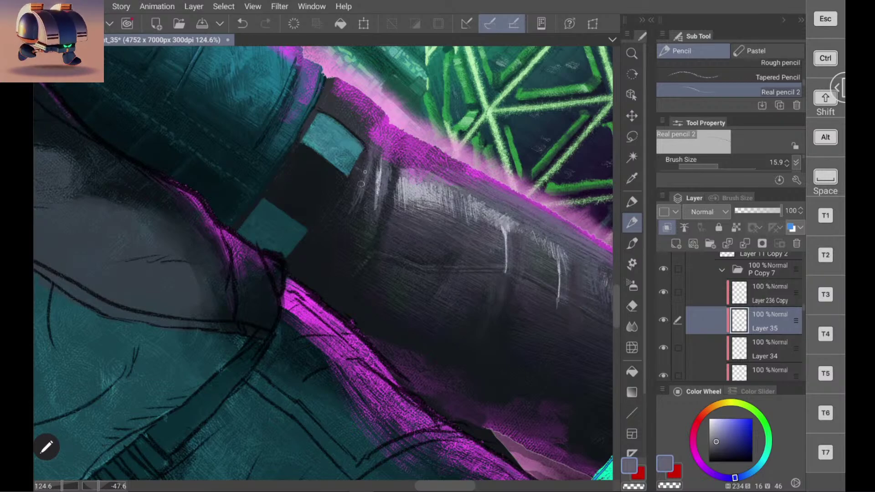
# Step: Sample the light grey of the thigh highlight and brighten the upper part of the thin crease below the outer belt square
pyautogui.keyDown('alt'); pyautogui.click(409, 182); pyautogui.keyUp('alt')
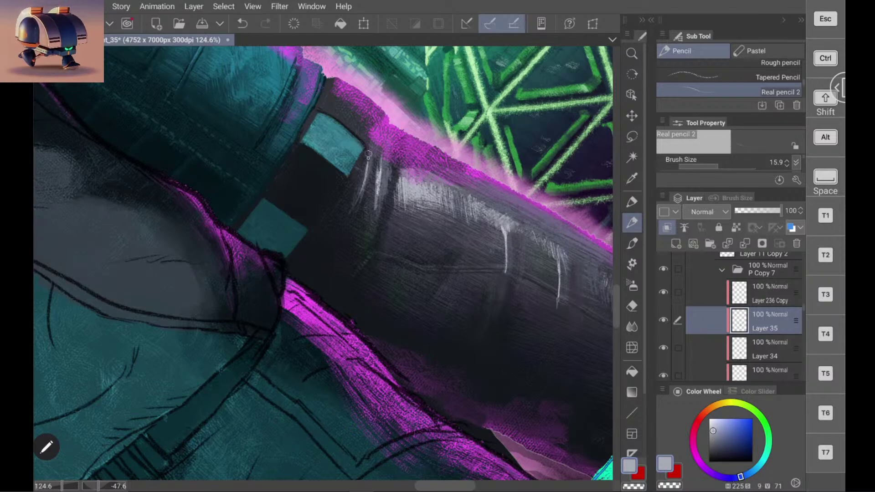
pyautogui.hotkey('ctrl', 'z')
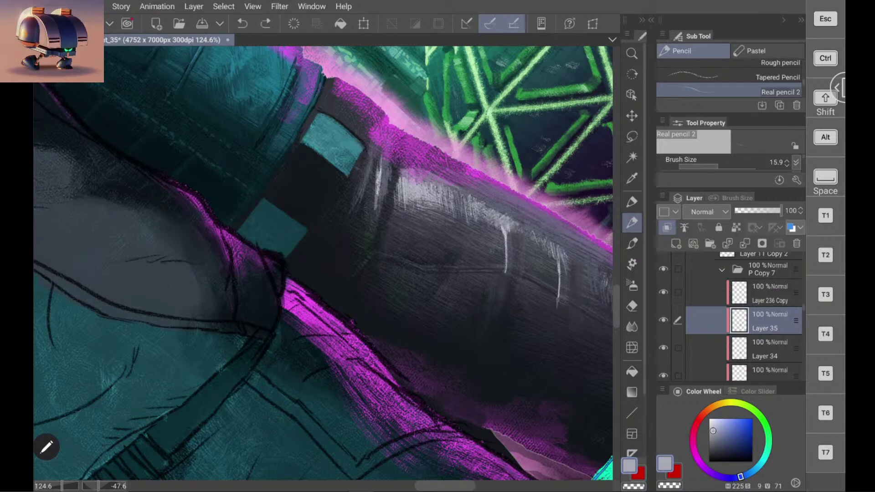
pyautogui.moveTo(369, 163); pyautogui.dragTo(366, 174)
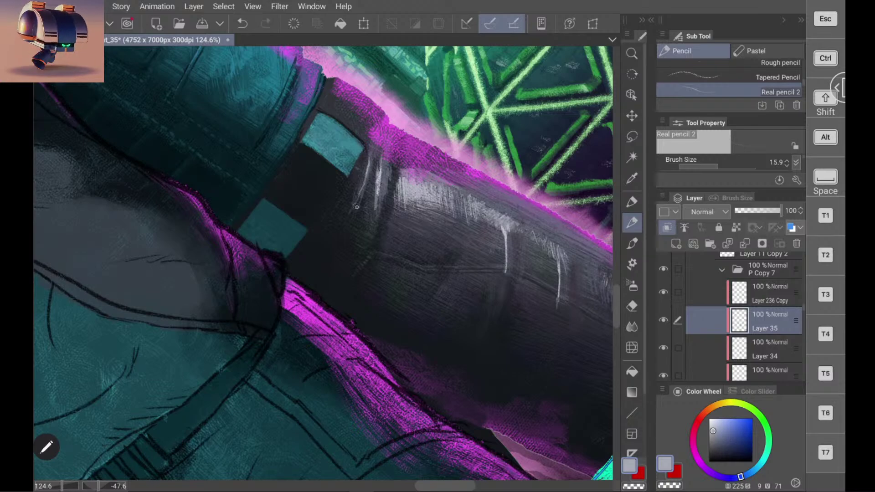
pyautogui.hotkey('ctrl', 'z')
pyautogui.moveTo(367, 176); pyautogui.dragTo(358, 204)
pyautogui.hotkey('ctrl', 'z')
pyautogui.moveTo(367, 173); pyautogui.dragTo(354, 205)
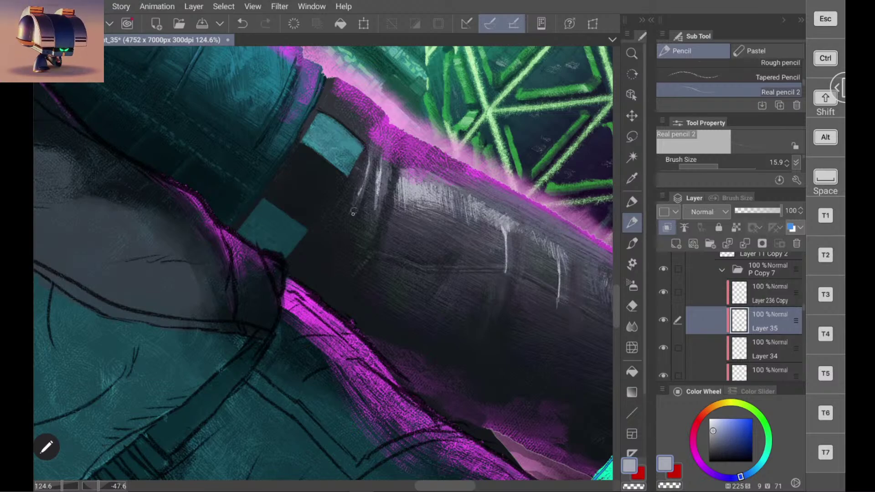
# Step: Extend the light grey fold highlight inward across the rear figure's thigh and add small stitch dots along the seam below it
pyautogui.scroll(-4, 324, 263)
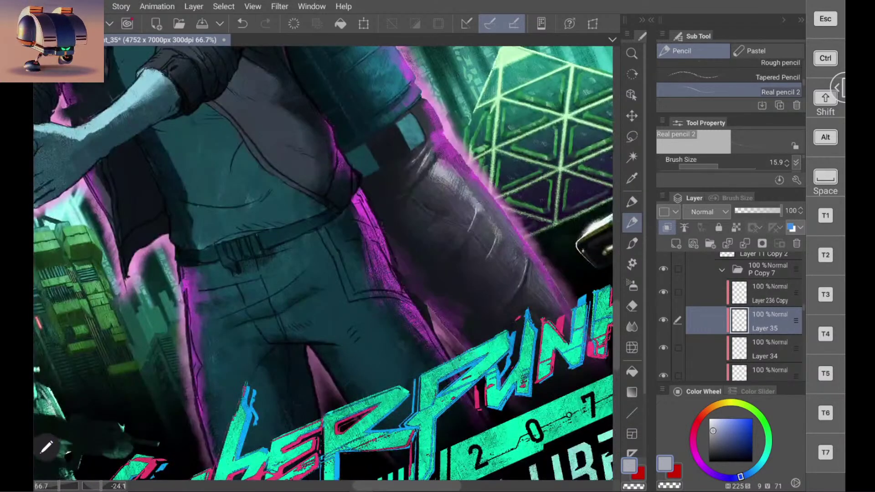
pyautogui.scroll(-4, 323, 263)
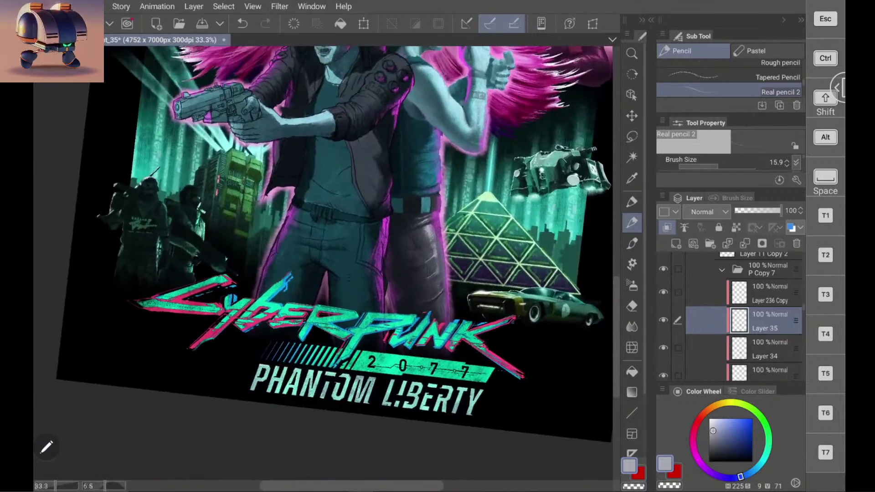
pyautogui.scroll(4, 481, 335)
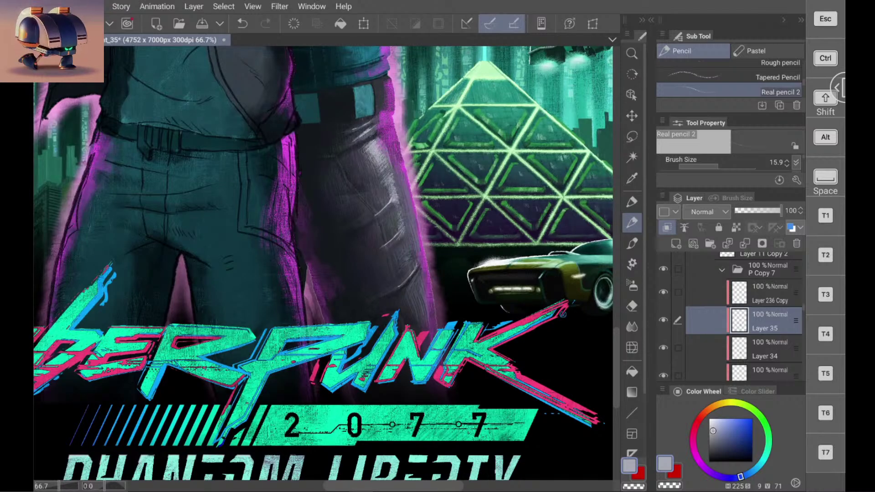
pyautogui.moveTo(438, 491); pyautogui.dragTo(437, 456)
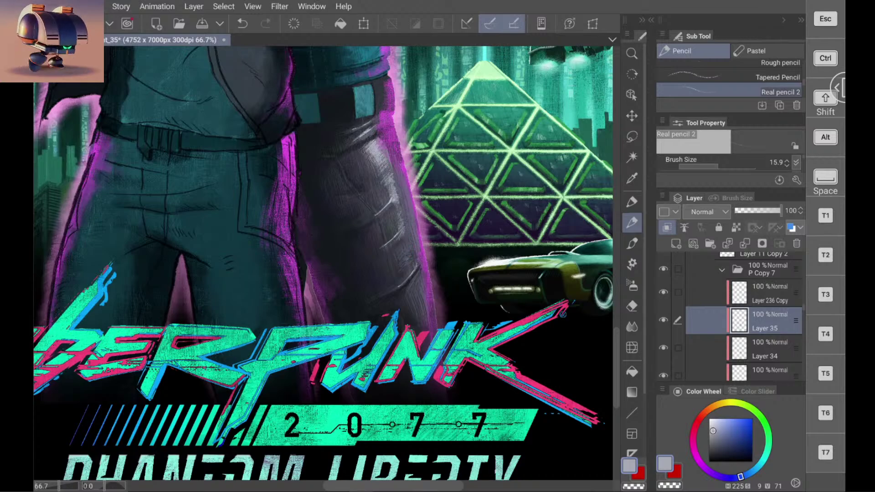
pyautogui.scroll(3, 433, 265)
pyautogui.scroll(4, 411, 255)
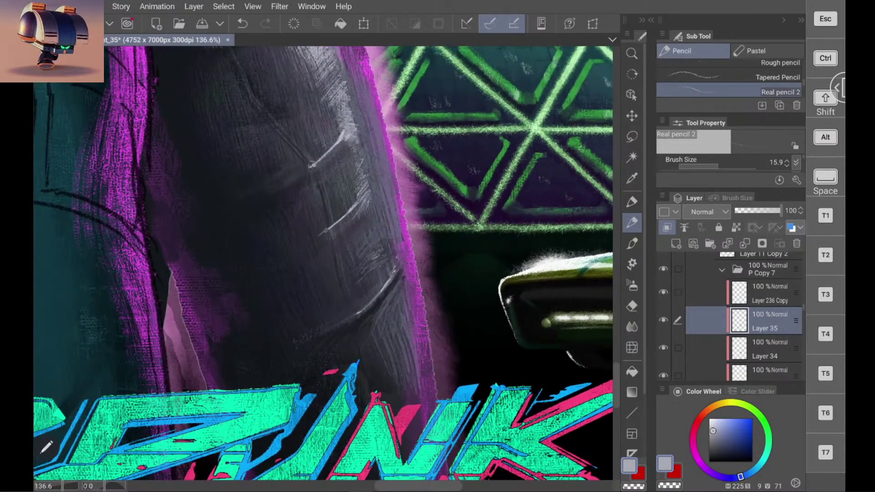
pyautogui.moveTo(291, 177); pyautogui.dragTo(304, 169)
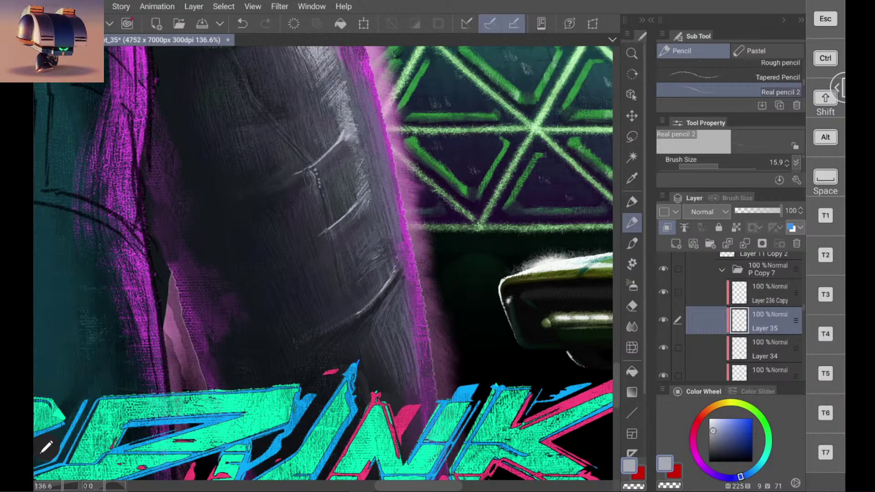
# Step: Sample the seam's dark grey and trim the small stitch dots below the thigh fold
pyautogui.scroll(-5, 323, 263)
pyautogui.scroll(3, 323, 263)
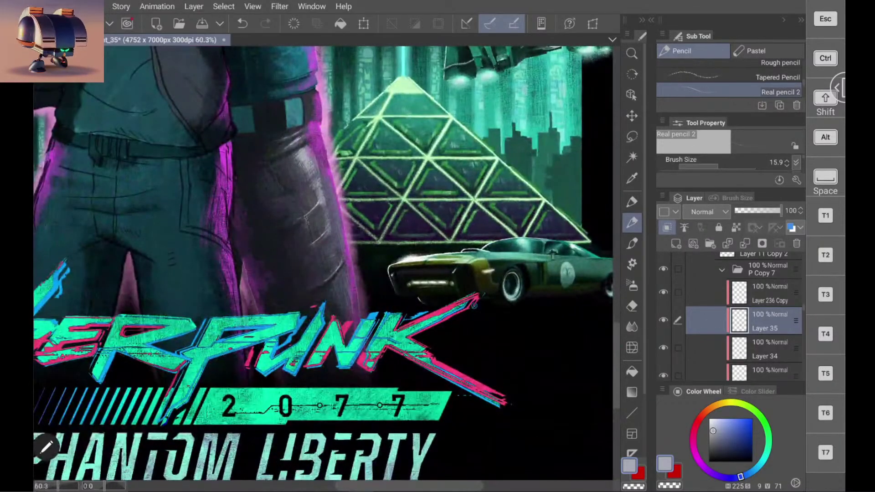
pyautogui.scroll(5, 296, 219)
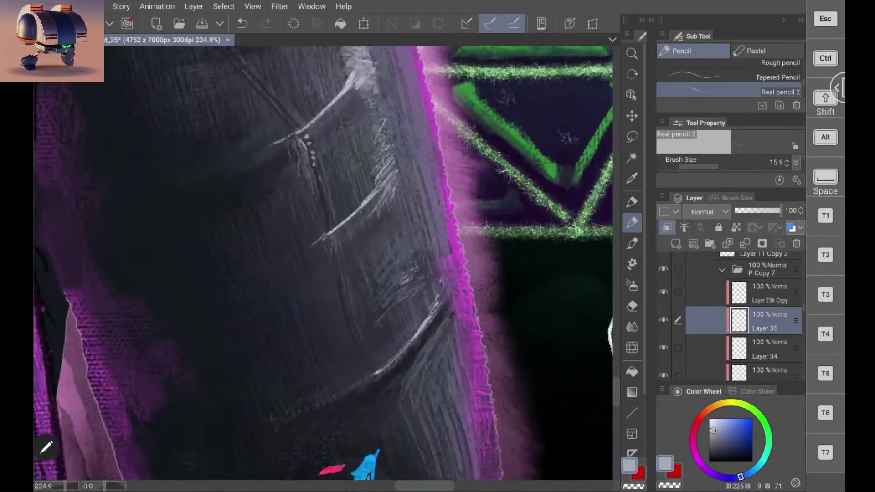
pyautogui.keyDown('alt'); pyautogui.click(321, 179); pyautogui.keyUp('alt')
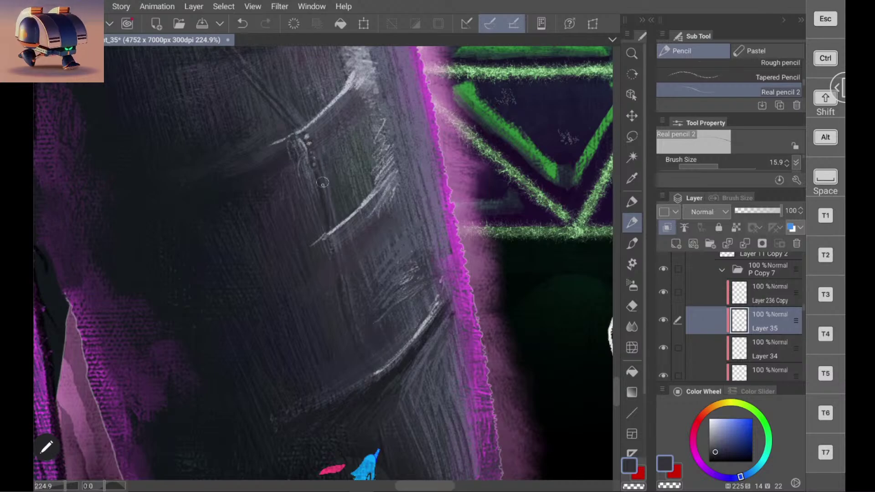
pyautogui.scroll(-5, 402, 213)
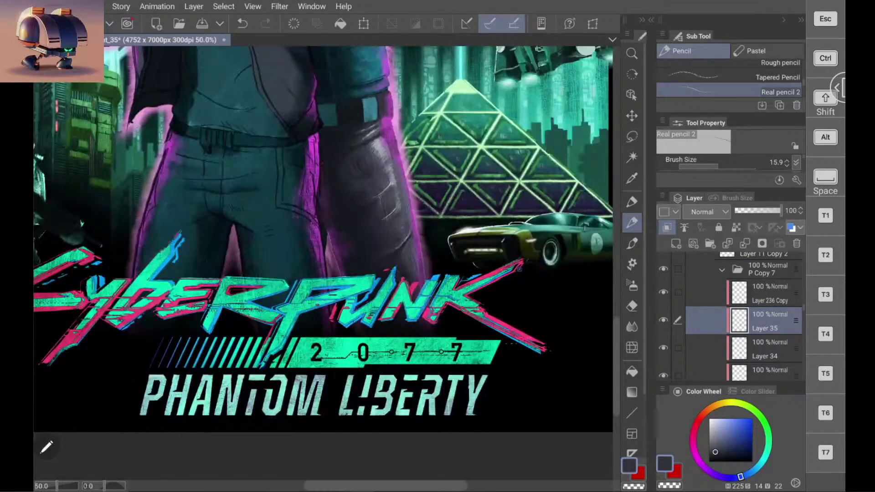
# Step: Accent the thigh seam's stitch dots with the fold highlight's sampled light grey, and sample the seam's dark grey to refine their lower end
pyautogui.scroll(5, 382, 194)
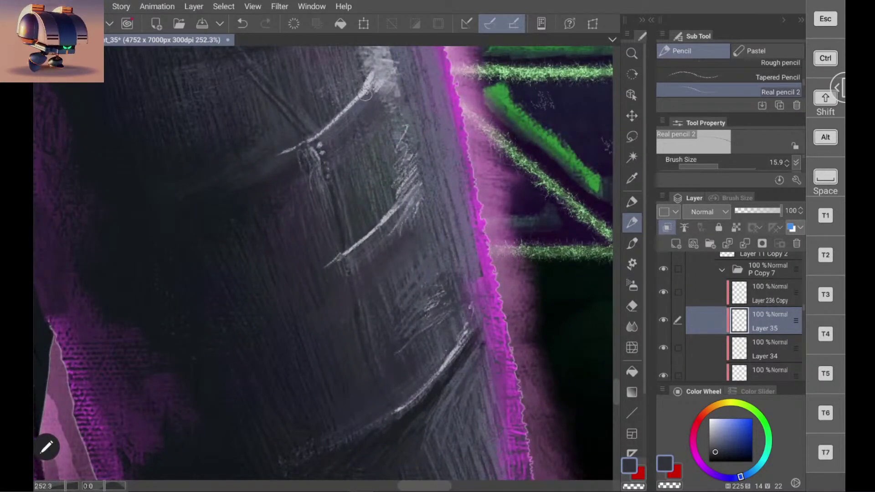
pyautogui.keyDown('alt'); pyautogui.click(370, 80); pyautogui.keyUp('alt')
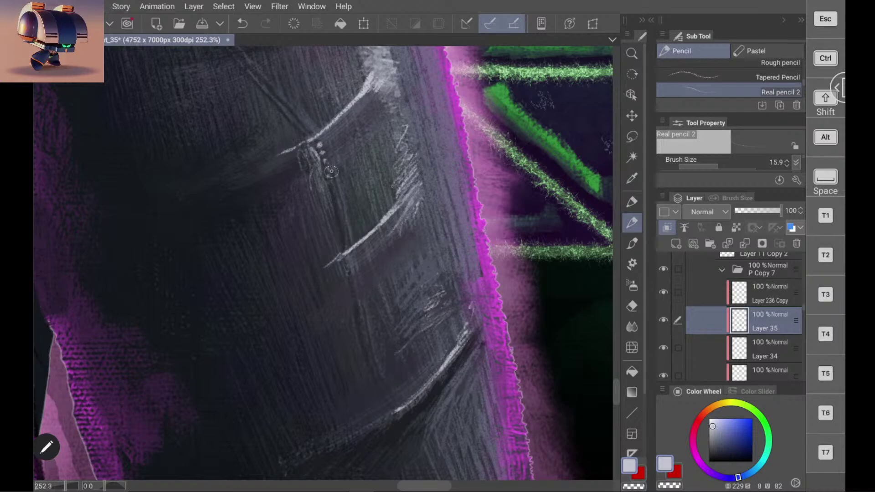
pyautogui.scroll(-4, 333, 171)
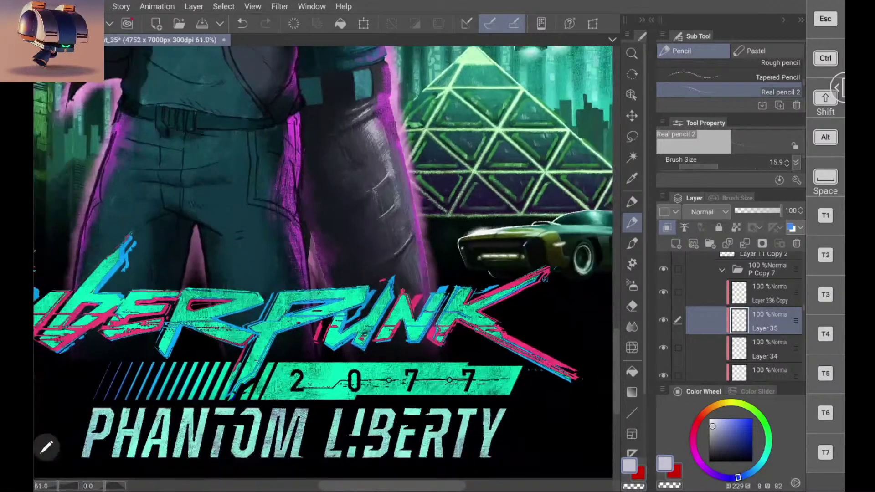
pyautogui.scroll(-2, 409, 212)
pyautogui.scroll(6, 361, 137)
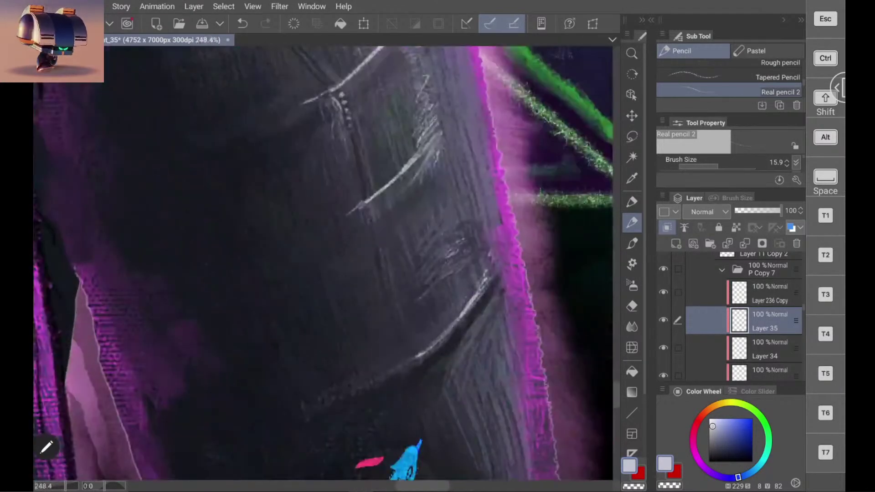
pyautogui.keyDown('alt'); pyautogui.click(357, 127); pyautogui.keyUp('alt')
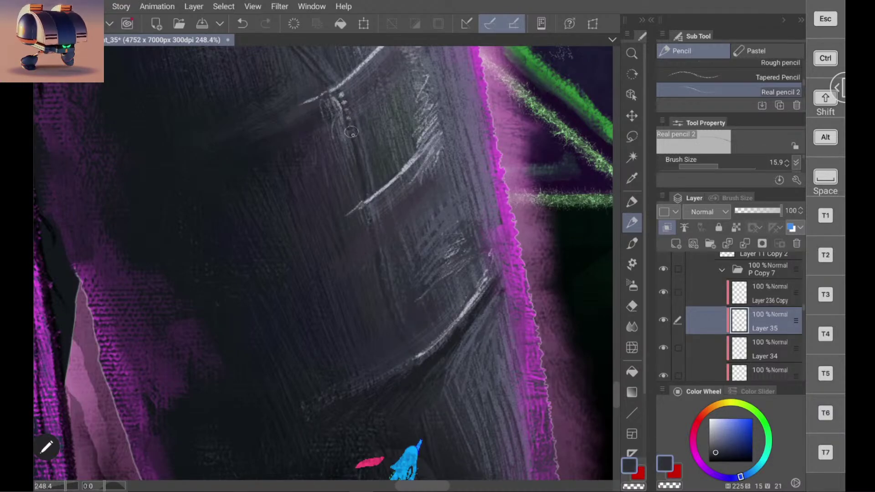
# Step: Sample the fold highlight's mid grey and hatch a lighter puckered crease beside the stitch dots on the thigh seam
pyautogui.moveTo(346, 214); pyautogui.dragTo(280, 314)
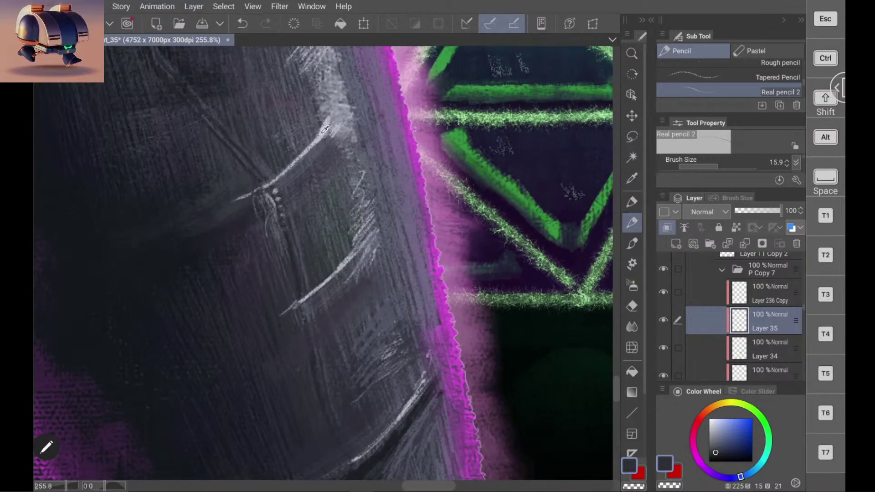
pyautogui.keyDown('alt'); pyautogui.click(324, 125); pyautogui.keyUp('alt')
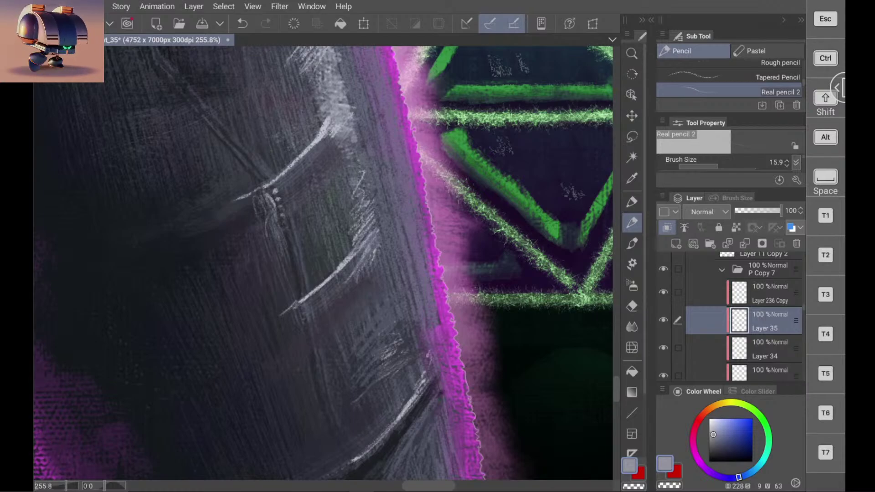
pyautogui.scroll(-2, 323, 263)
pyautogui.scroll(3, 324, 262)
pyautogui.scroll(3, 351, 218)
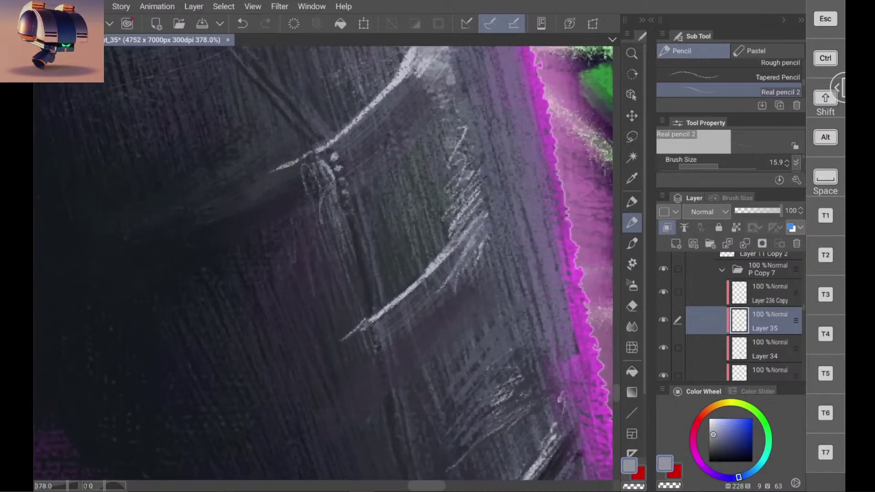
pyautogui.moveTo(321, 159)
pyautogui.mouseDown()
pyautogui.moveTo(331, 183)
pyautogui.moveTo(325, 168)
pyautogui.moveTo(333, 193)
pyautogui.moveTo(327, 160)
pyautogui.moveTo(332, 185)
pyautogui.moveTo(321, 155)
pyautogui.moveTo(326, 173)
pyautogui.moveTo(311, 159)
pyautogui.moveTo(330, 205)
pyautogui.moveTo(329, 184)
pyautogui.moveTo(318, 183)
pyautogui.moveTo(321, 200)
pyautogui.moveTo(307, 174)
pyautogui.moveTo(316, 214)
pyautogui.mouseUp()
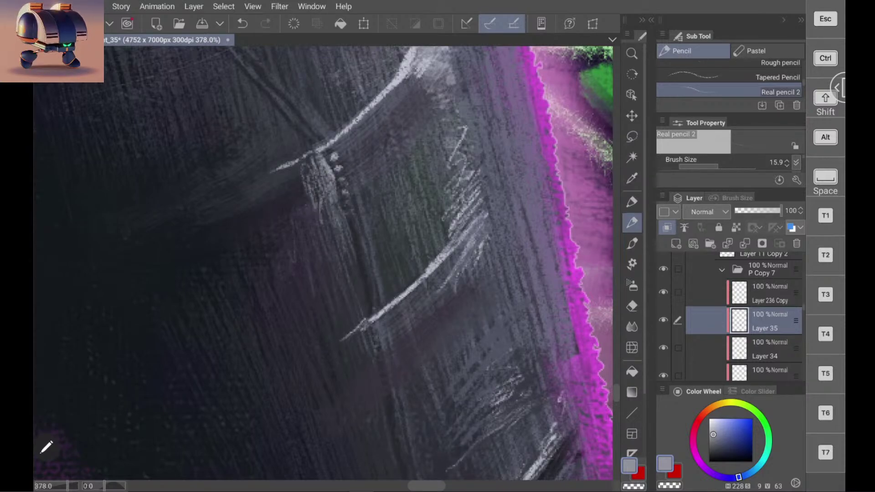
pyautogui.hotkey('ctrl', 'z')
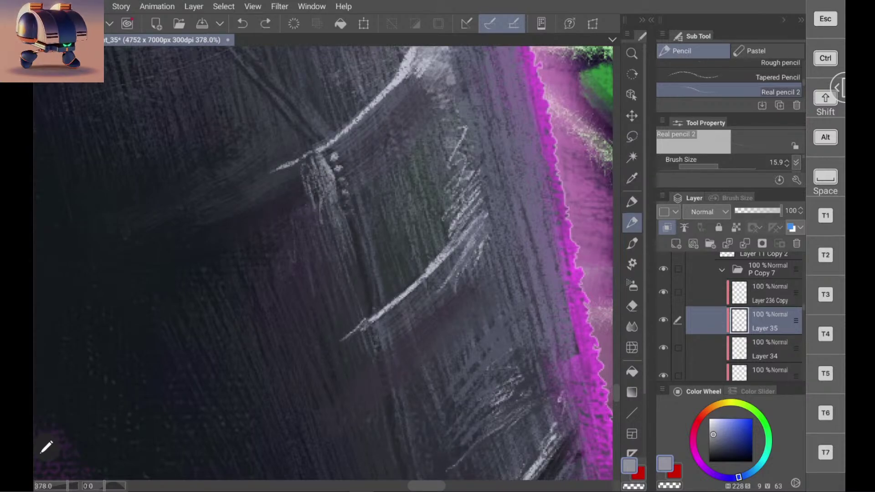
# Step: Sample the trousers' dark blue-grey and narrow the hatched crease beside the stitch dots with short dark strokes
pyautogui.keyDown('alt'); pyautogui.click(303, 192); pyautogui.keyUp('alt')
pyautogui.moveTo(300, 174); pyautogui.dragTo(311, 211)
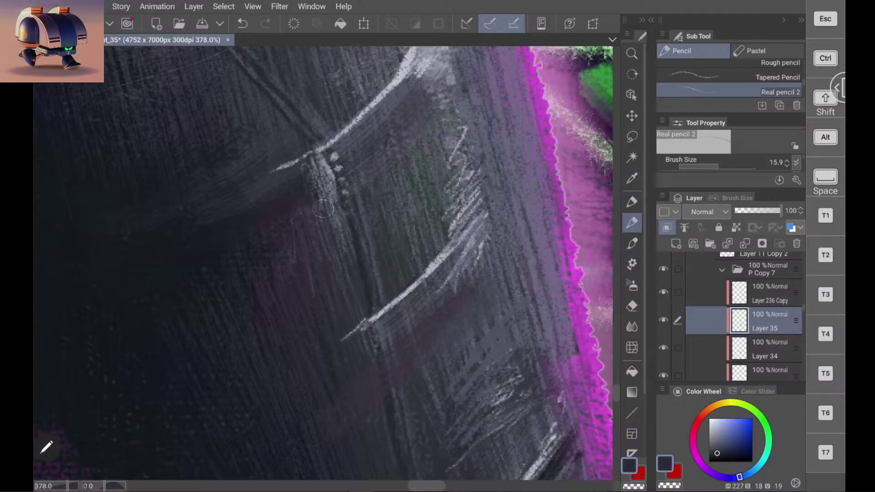
pyautogui.moveTo(329, 199)
pyautogui.mouseDown()
pyautogui.moveTo(335, 221)
pyautogui.moveTo(321, 179)
pyautogui.moveTo(332, 205)
pyautogui.mouseUp()
pyautogui.moveTo(320, 176); pyautogui.dragTo(329, 201)
pyautogui.moveTo(311, 160)
pyautogui.mouseDown()
pyautogui.moveTo(332, 195)
pyautogui.moveTo(322, 157)
pyautogui.moveTo(331, 197)
pyautogui.mouseUp()
pyautogui.scroll(-10, 331, 197)
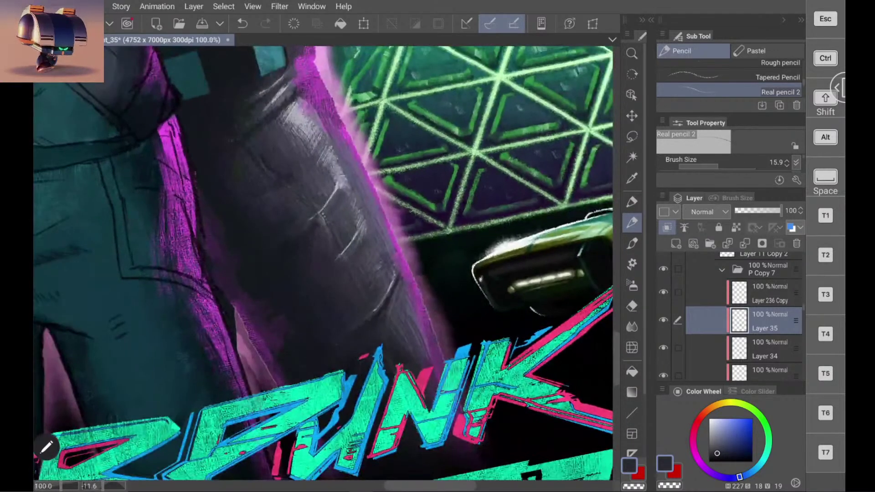
pyautogui.scroll(-2, 384, 251)
pyautogui.scroll(5, 384, 251)
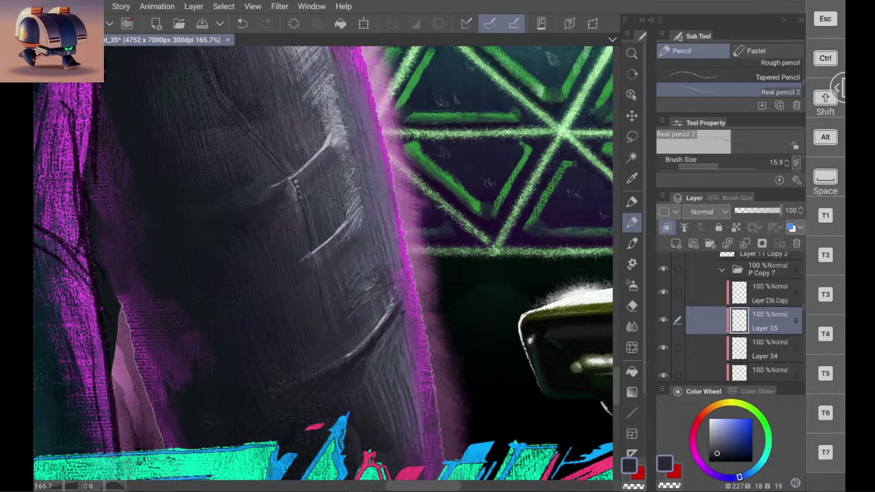
# Step: Sample the trousers' dark blue-grey and extend the diagonal seam's dark line across the upper fold highlight and along the stitch dots
pyautogui.scroll(5, 257, 203)
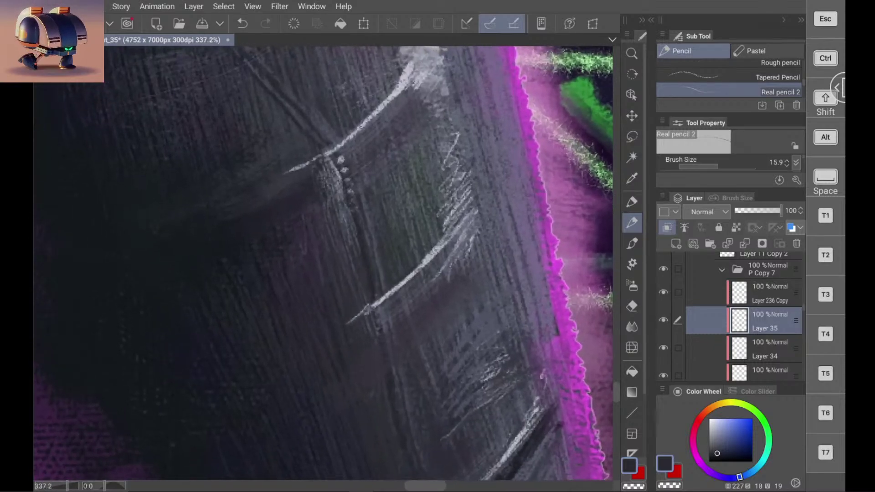
pyautogui.scroll(2, 324, 263)
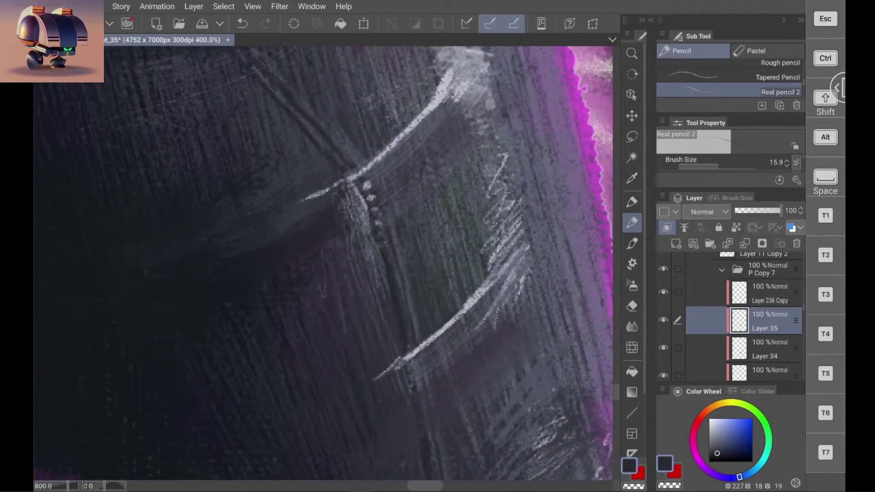
pyautogui.keyDown('alt'); pyautogui.click(338, 162); pyautogui.keyUp('alt')
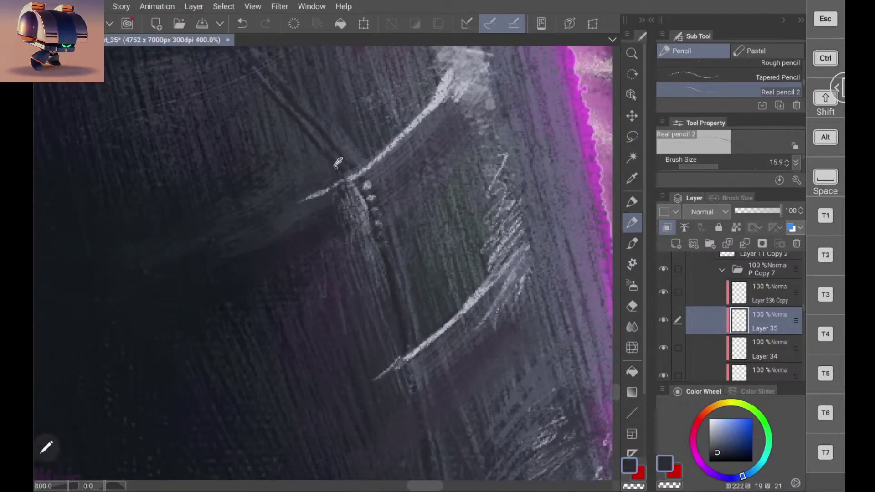
pyautogui.moveTo(347, 175)
pyautogui.mouseDown()
pyautogui.moveTo(364, 205)
pyautogui.moveTo(350, 177)
pyautogui.moveTo(365, 189)
pyautogui.moveTo(361, 173)
pyautogui.moveTo(340, 151)
pyautogui.moveTo(352, 159)
pyautogui.moveTo(356, 179)
pyautogui.moveTo(352, 171)
pyautogui.moveTo(363, 185)
pyautogui.moveTo(360, 169)
pyautogui.moveTo(369, 181)
pyautogui.moveTo(387, 225)
pyautogui.moveTo(375, 198)
pyautogui.moveTo(381, 224)
pyautogui.mouseUp()
pyautogui.keyDown('alt'); pyautogui.click(319, 144); pyautogui.keyUp('alt')
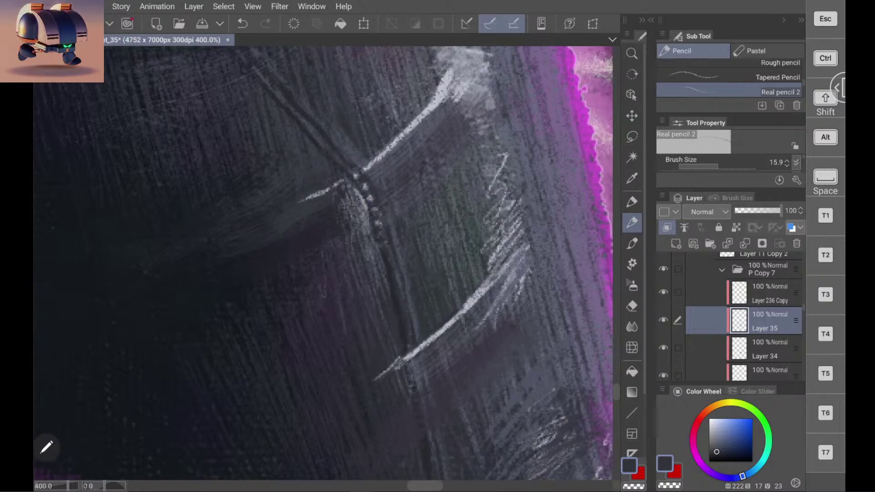
# Step: Sample the lighter blue-grey beside the upper fold highlight and touch up the seam crossing and hatched crease with short strokes
pyautogui.keyDown('alt'); pyautogui.click(382, 149); pyautogui.keyUp('alt')
pyautogui.moveTo(381, 147)
pyautogui.mouseDown()
pyautogui.moveTo(386, 166)
pyautogui.moveTo(369, 173)
pyautogui.mouseUp()
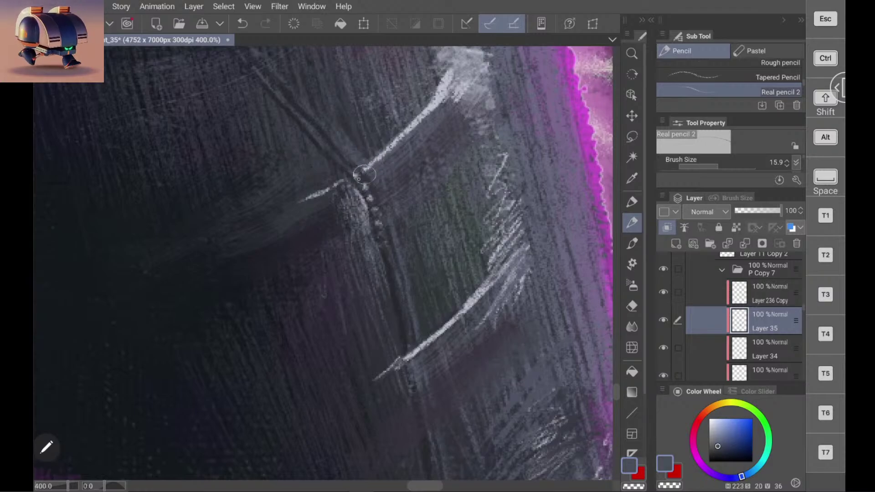
pyautogui.moveTo(337, 196)
pyautogui.mouseDown()
pyautogui.moveTo(311, 198)
pyautogui.moveTo(331, 191)
pyautogui.moveTo(307, 202)
pyautogui.moveTo(329, 202)
pyautogui.moveTo(323, 217)
pyautogui.moveTo(302, 201)
pyautogui.moveTo(336, 213)
pyautogui.moveTo(314, 215)
pyautogui.moveTo(307, 201)
pyautogui.moveTo(318, 206)
pyautogui.moveTo(329, 194)
pyautogui.moveTo(337, 212)
pyautogui.mouseUp()
pyautogui.keyDown('alt'); pyautogui.click(313, 210); pyautogui.keyUp('alt')
# Step: Trim the lower fold highlight's tip with sampled dark grey and redraw it past the seam in the highlight's sampled light grey
pyautogui.scroll(-8, 466, 209)
pyautogui.scroll(6, 466, 209)
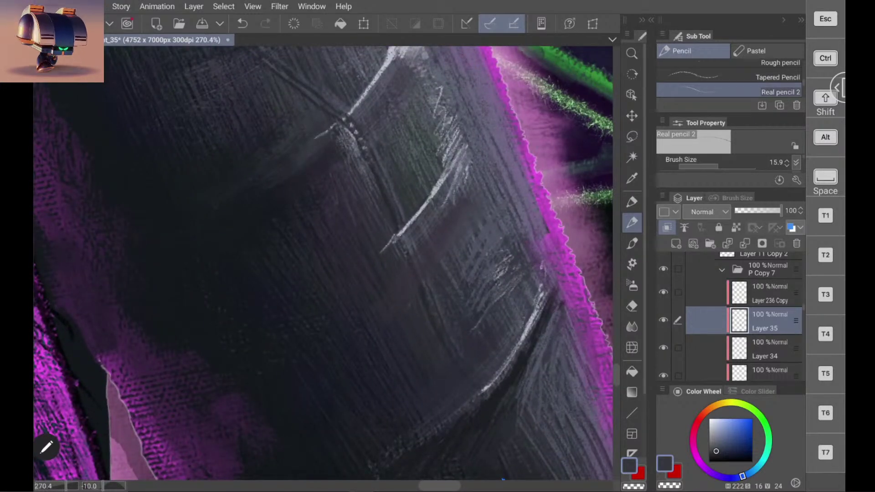
pyautogui.scroll(2, 323, 263)
pyautogui.scroll(-3, 324, 263)
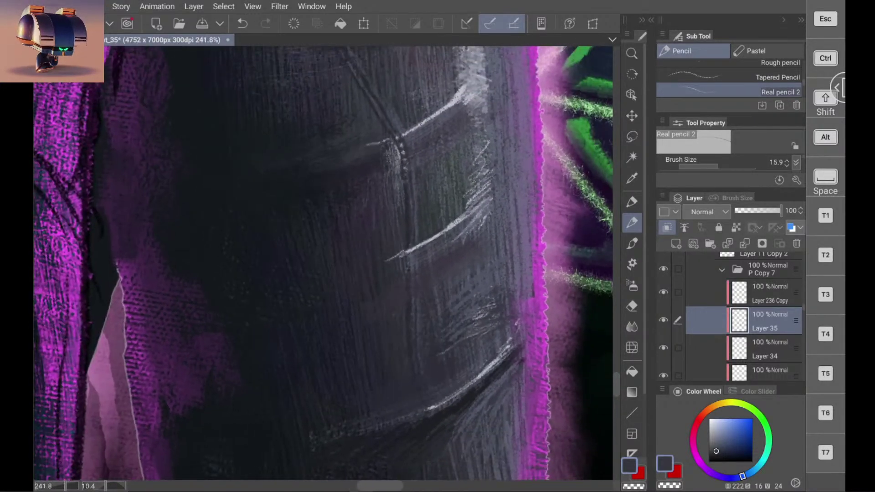
pyautogui.scroll(-4, 323, 263)
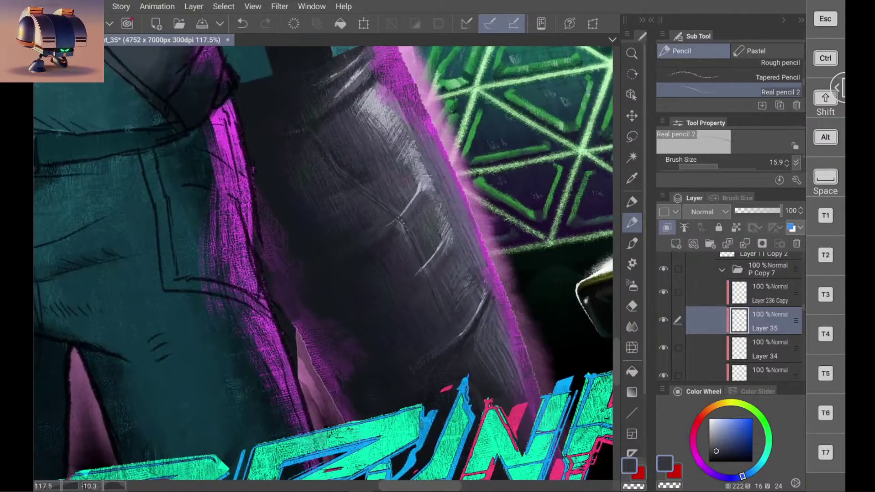
pyautogui.scroll(-3, 323, 263)
pyautogui.scroll(4, 323, 263)
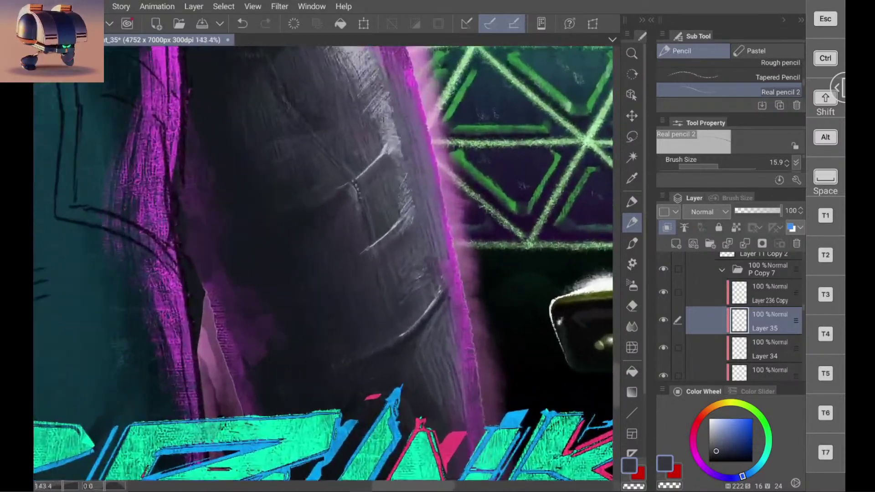
pyautogui.scroll(1, 323, 263)
pyautogui.scroll(3, 333, 301)
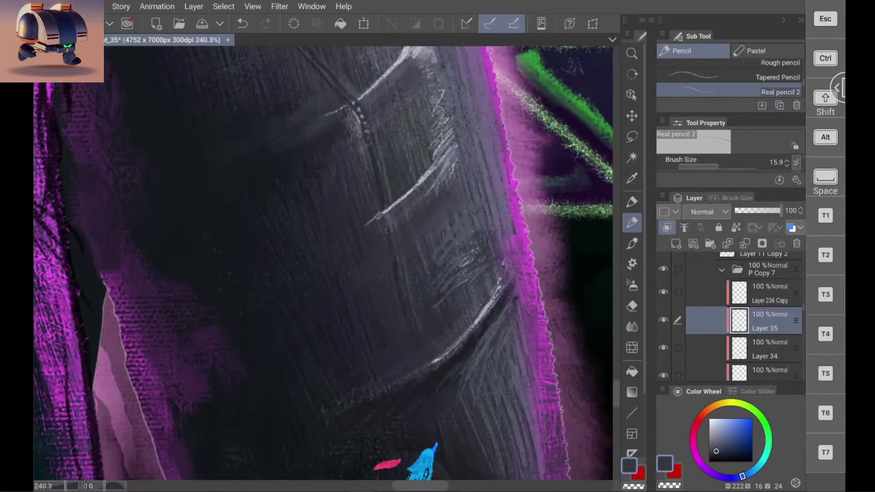
pyautogui.keyDown('alt'); pyautogui.click(379, 216); pyautogui.keyUp('alt')
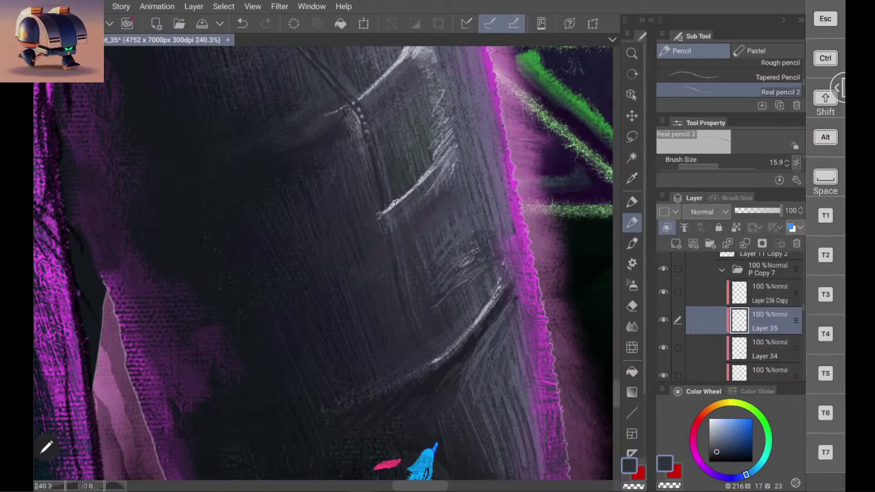
pyautogui.keyDown('alt'); pyautogui.click(384, 208); pyautogui.keyUp('alt')
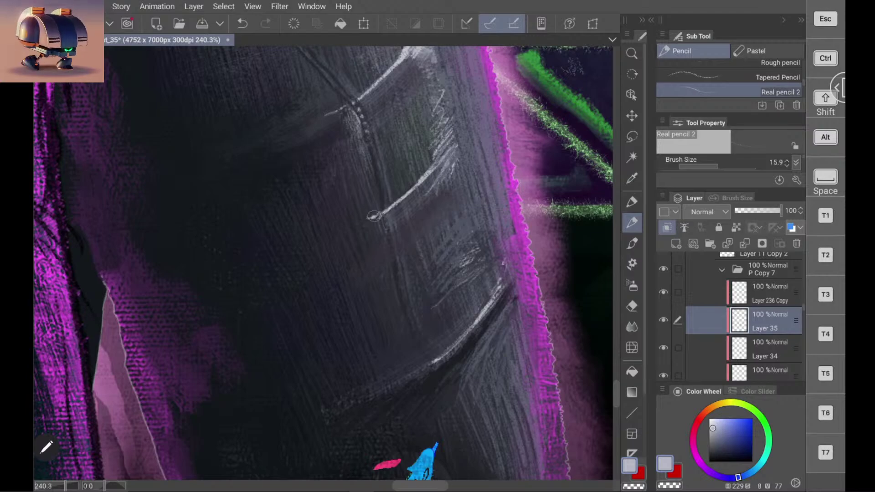
pyautogui.hotkey('ctrl', 'z')
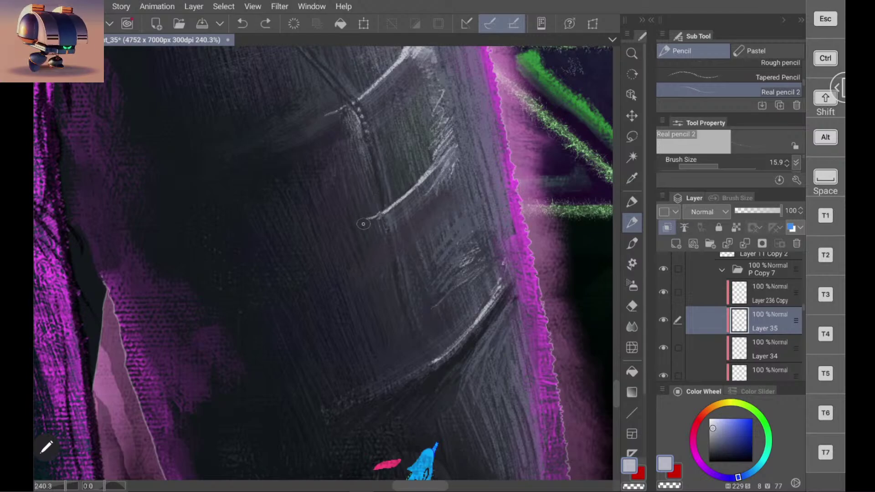
pyautogui.moveTo(364, 224); pyautogui.dragTo(378, 216)
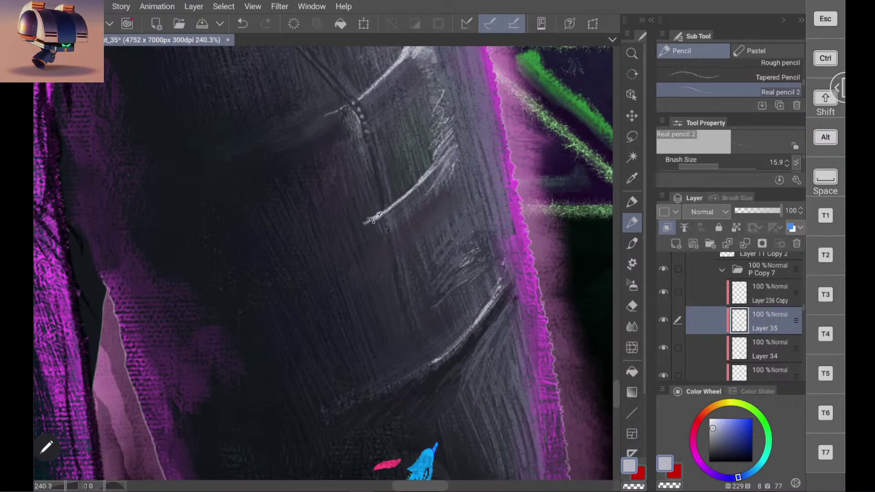
# Step: Sample the surrounding dark greys to thin the lower fold highlight's tip and run the seam's dark line across it
pyautogui.keyDown('alt'); pyautogui.click(365, 224); pyautogui.keyUp('alt')
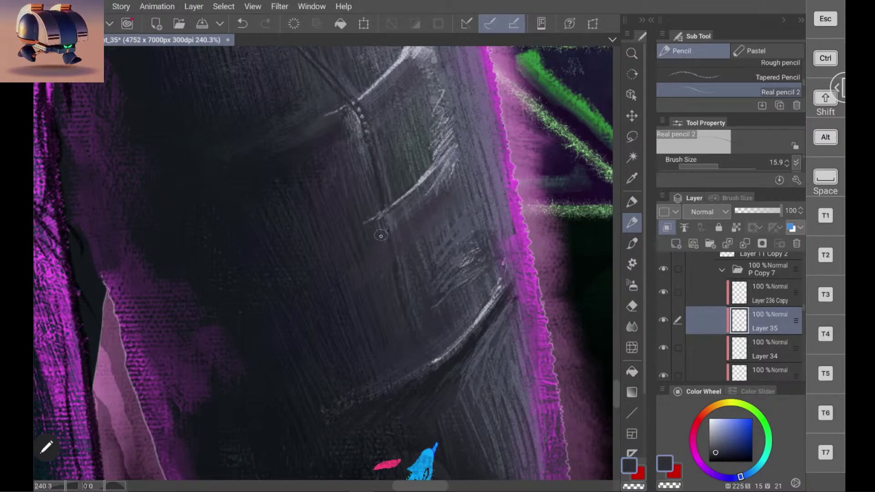
pyautogui.keyDown('alt'); pyautogui.click(385, 187); pyautogui.keyUp('alt')
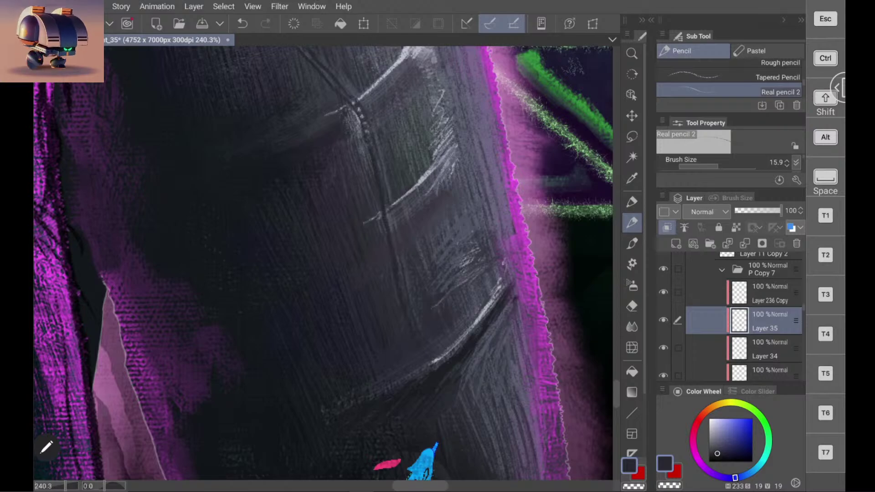
# Step: Add short puckered light-grey strokes where the seam crosses the lower fold highlight, and trim them with the trousers' sampled dark blue-grey
pyautogui.keyDown('alt'); pyautogui.click(401, 80); pyautogui.keyUp('alt')
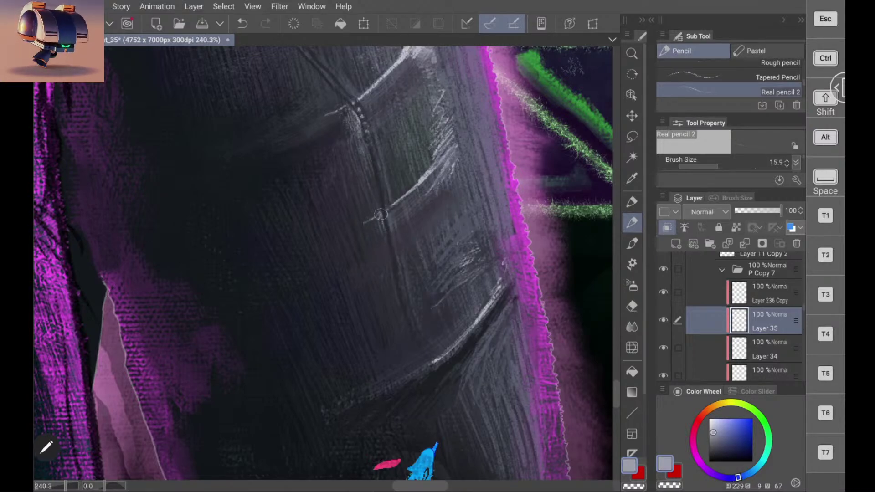
pyautogui.hotkey('ctrl', 'z')
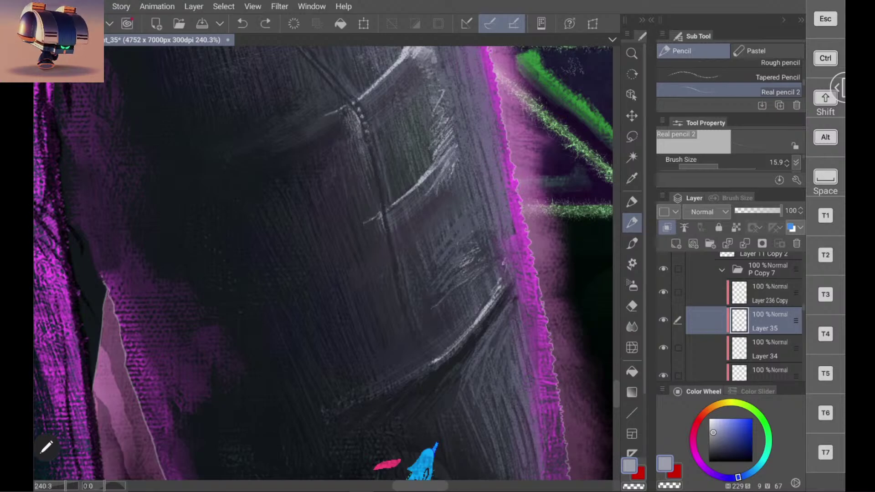
pyautogui.moveTo(380, 208); pyautogui.dragTo(381, 221)
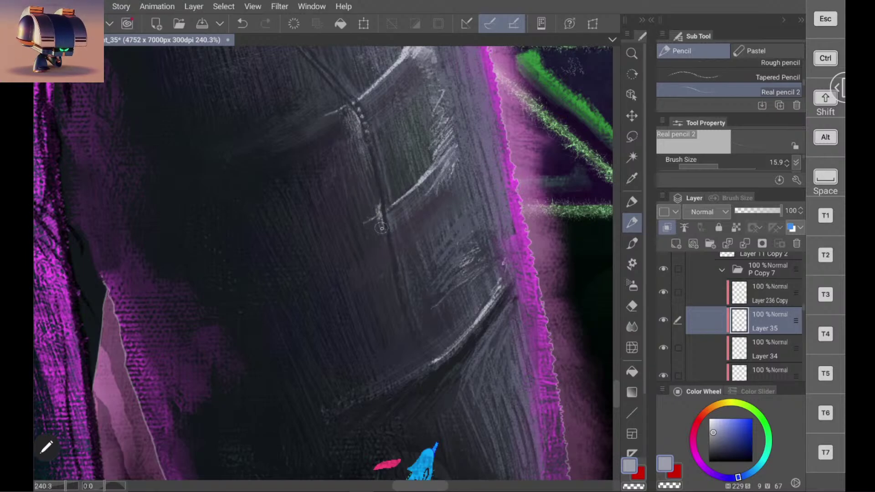
pyautogui.moveTo(372, 213); pyautogui.dragTo(375, 229)
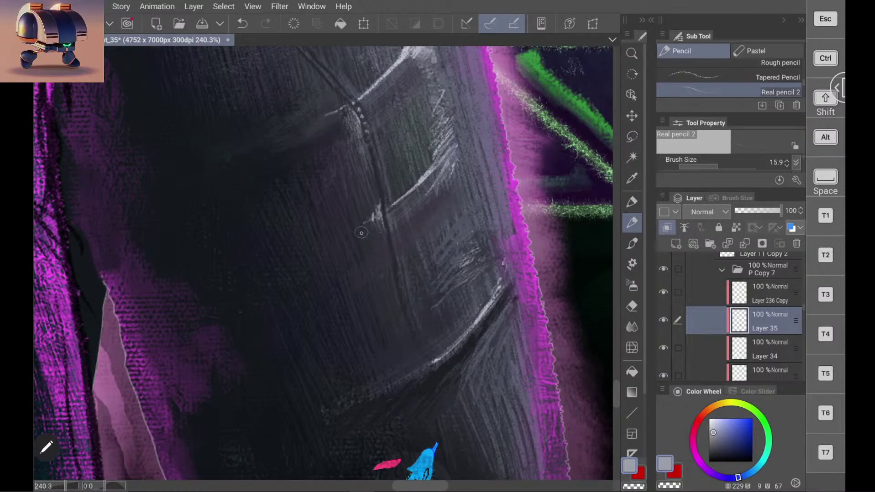
pyautogui.keyDown('alt'); pyautogui.click(366, 240); pyautogui.keyUp('alt')
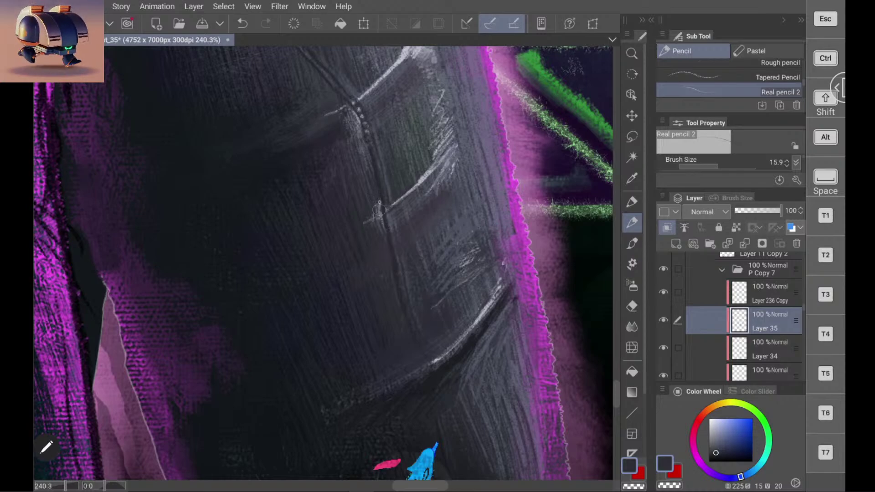
pyautogui.moveTo(379, 202); pyautogui.dragTo(381, 214)
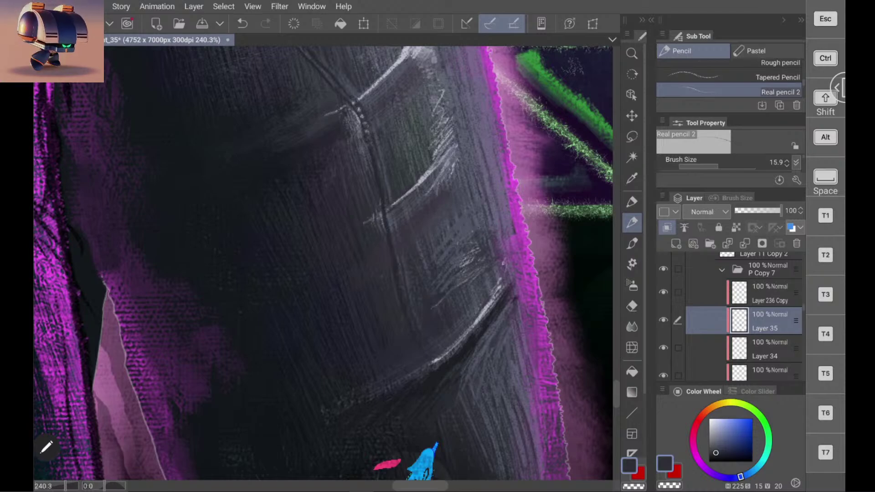
# Step: Dot light-grey stitches down the thigh seam past the lower fold with the highlight's sampled color, and refine them with sampled dark grey
pyautogui.scroll(-8, 322, 263)
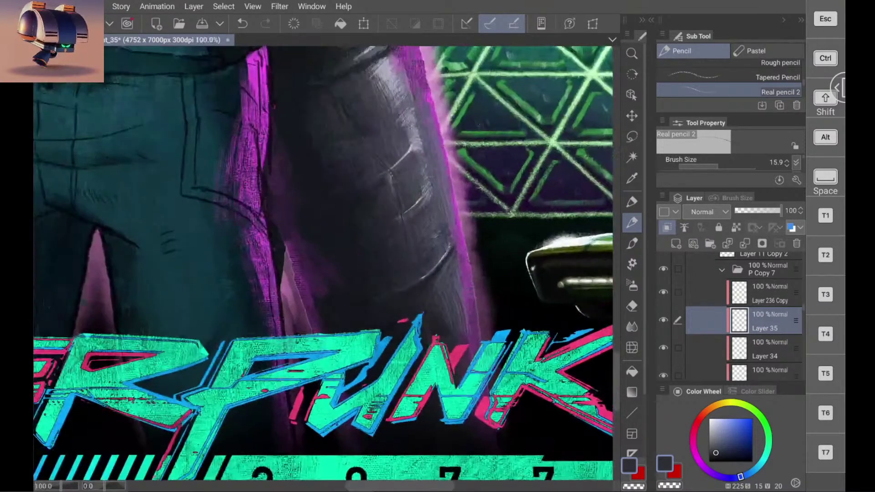
pyautogui.scroll(10, 323, 263)
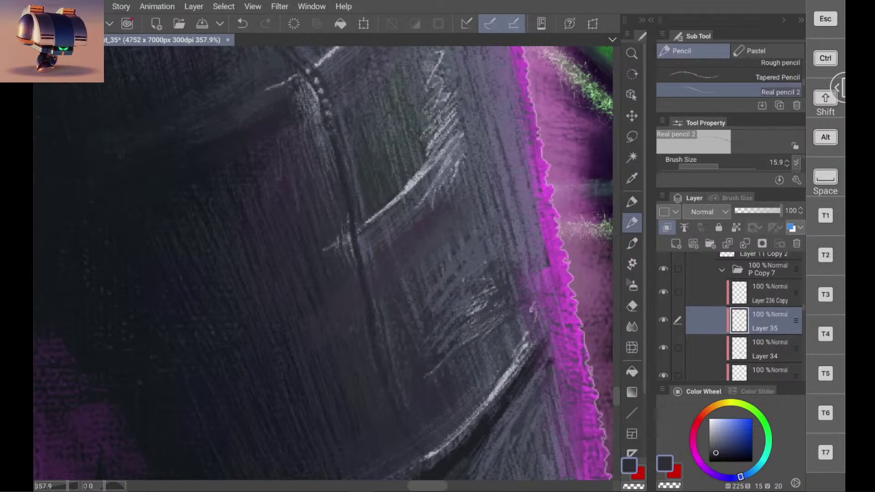
pyautogui.keyDown('alt'); pyautogui.click(415, 179); pyautogui.keyUp('alt')
pyautogui.moveTo(335, 123)
pyautogui.mouseDown()
pyautogui.moveTo(380, 326)
pyautogui.moveTo(367, 250)
pyautogui.moveTo(365, 259)
pyautogui.mouseUp()
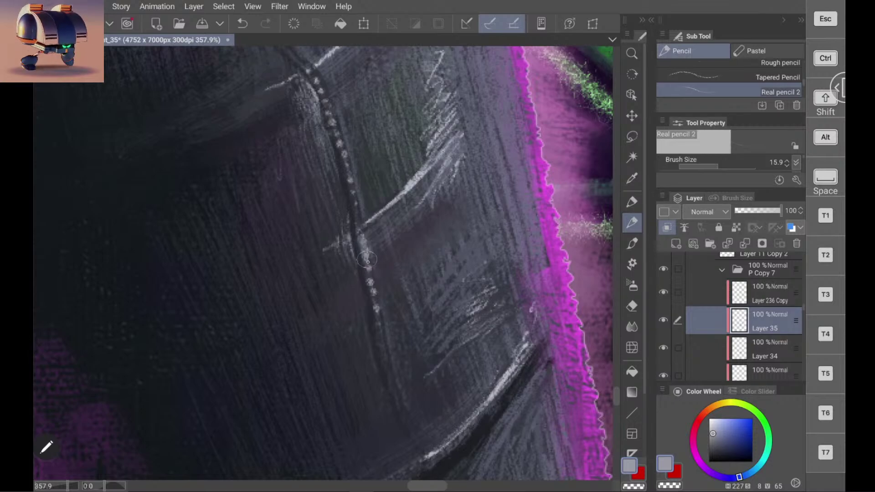
pyautogui.keyDown('alt'); pyautogui.click(389, 360); pyautogui.keyUp('alt')
pyautogui.moveTo(376, 302)
pyautogui.mouseDown()
pyautogui.moveTo(358, 244)
pyautogui.moveTo(366, 236)
pyautogui.mouseUp()
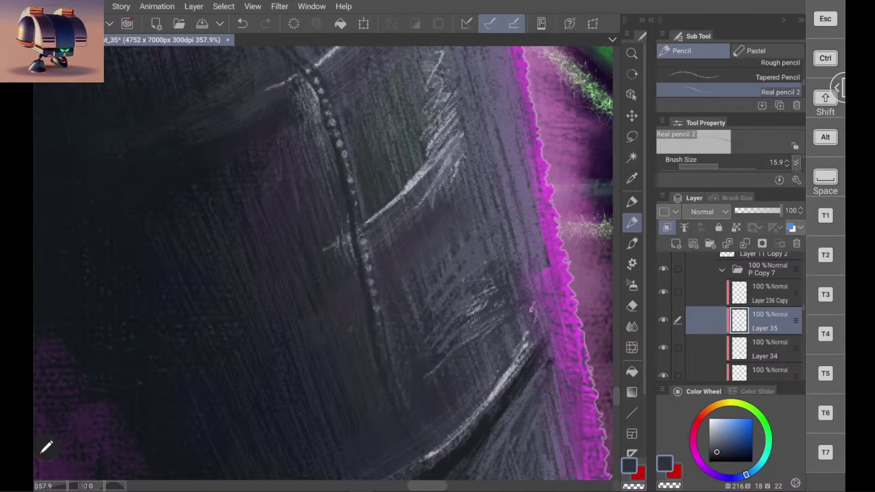
# Step: Sample a dark purplish grey and deepen the shading around the stitched seam crossing and beneath the upper fold highlight
pyautogui.scroll(-8, 365, 237)
pyautogui.scroll(-2, 365, 237)
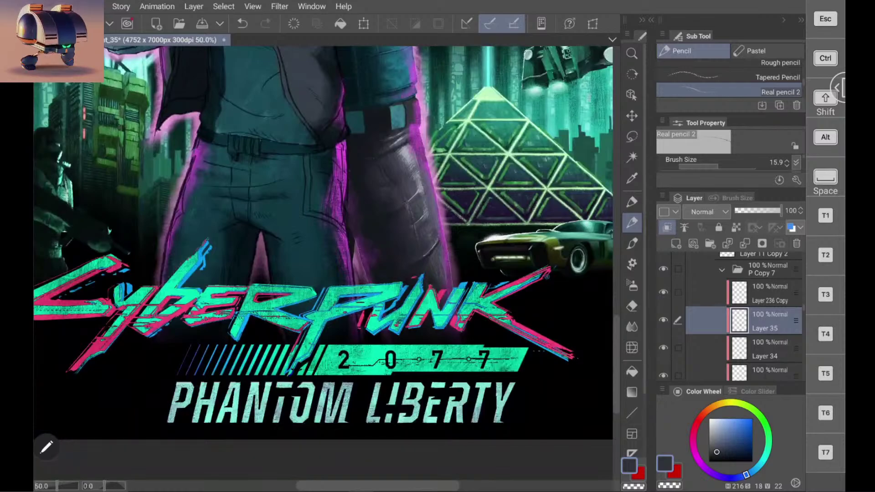
pyautogui.scroll(4, 365, 237)
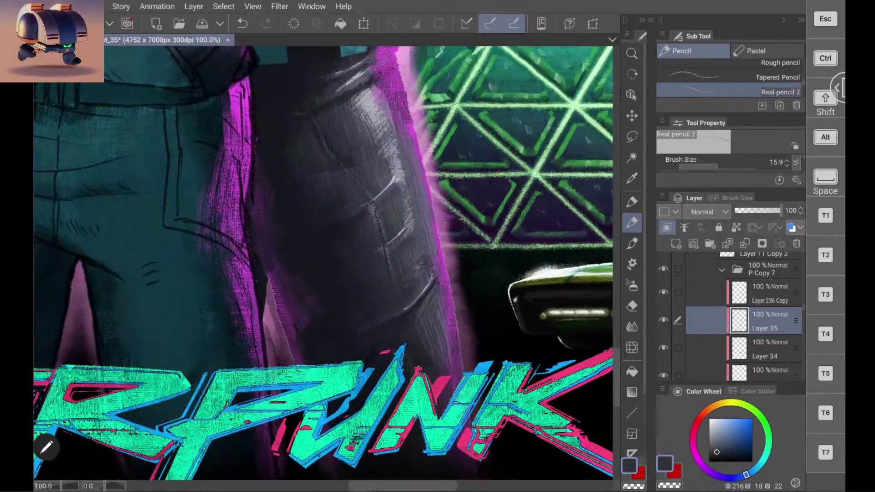
pyautogui.scroll(2, 365, 237)
pyautogui.scroll(1, 361, 230)
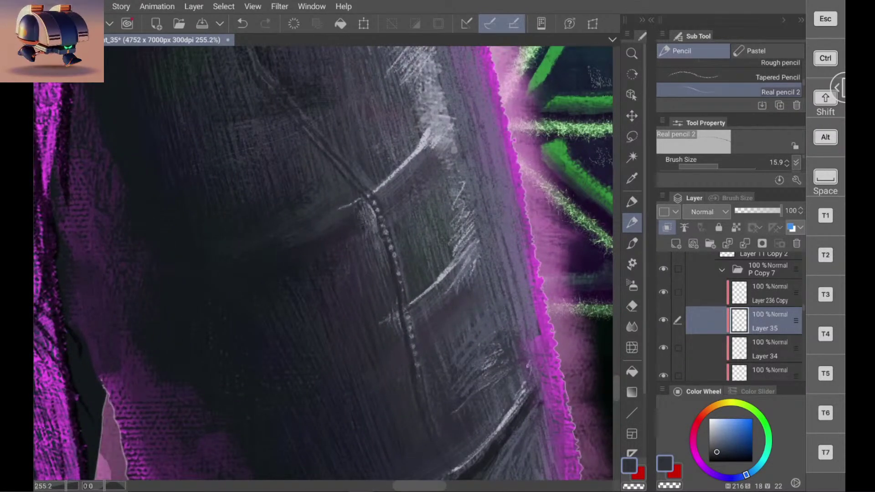
pyautogui.rightClick(350, 224)
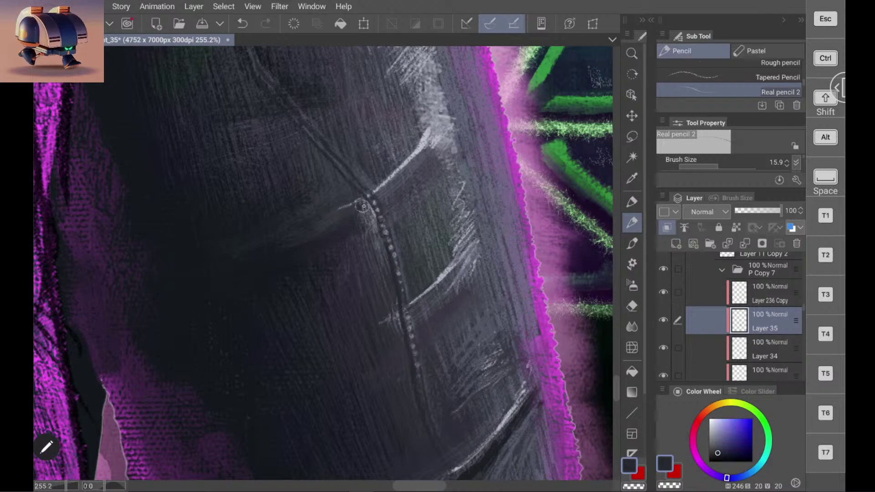
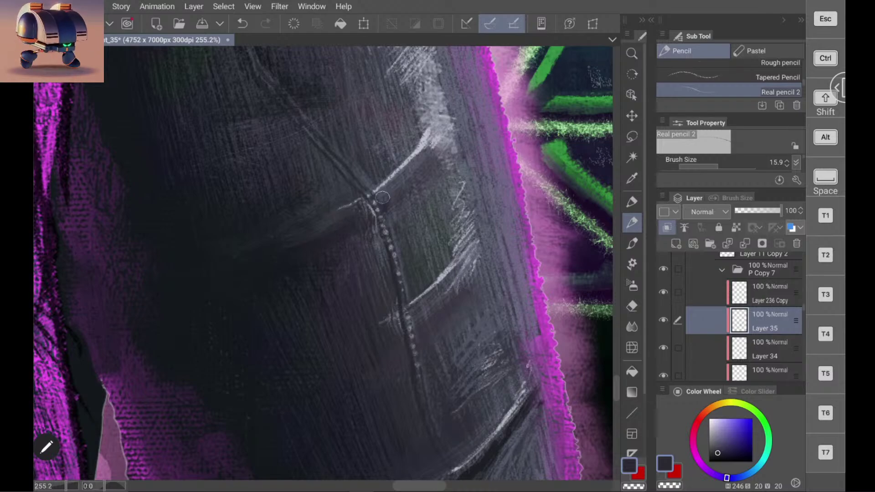
pyautogui.hotkey('ctrl', 'z')
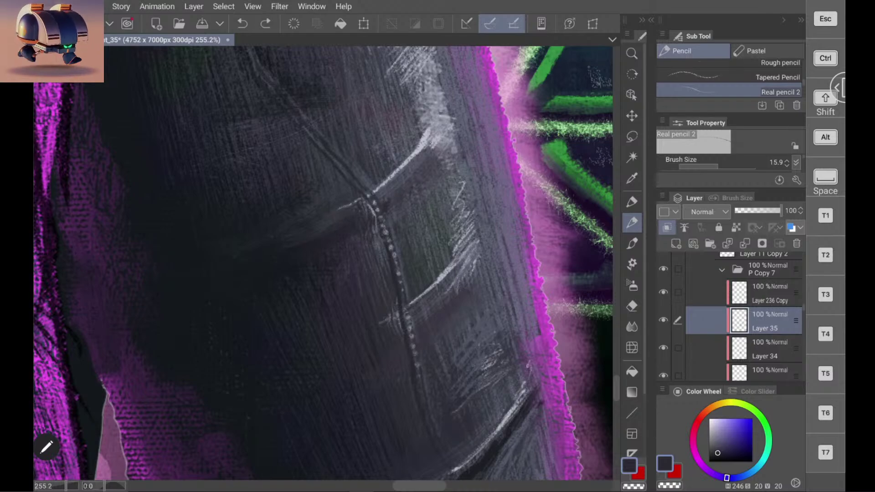
pyautogui.hotkey('ctrl', 'y')
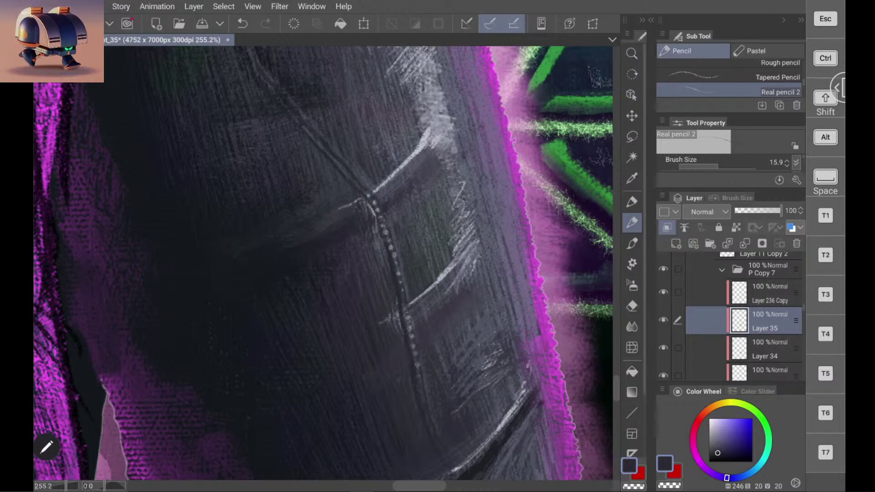
pyautogui.scroll(-2, 322, 262)
pyautogui.scroll(4, 433, 182)
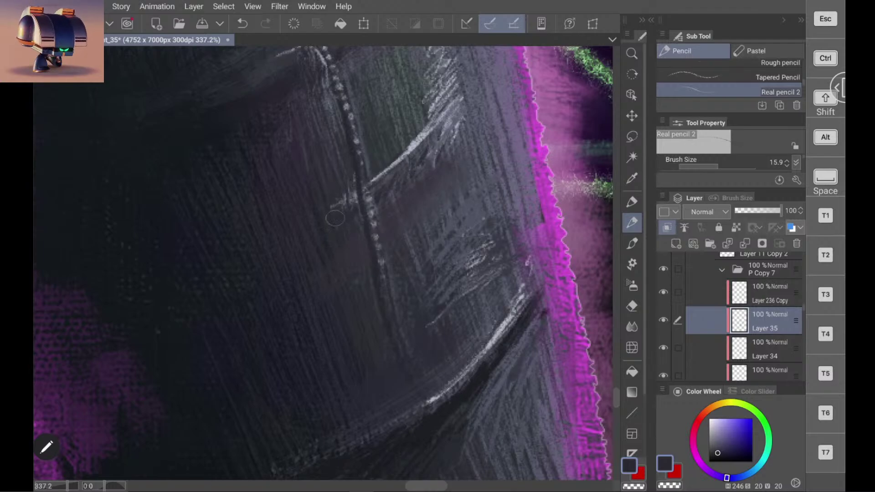
pyautogui.scroll(-8, 323, 262)
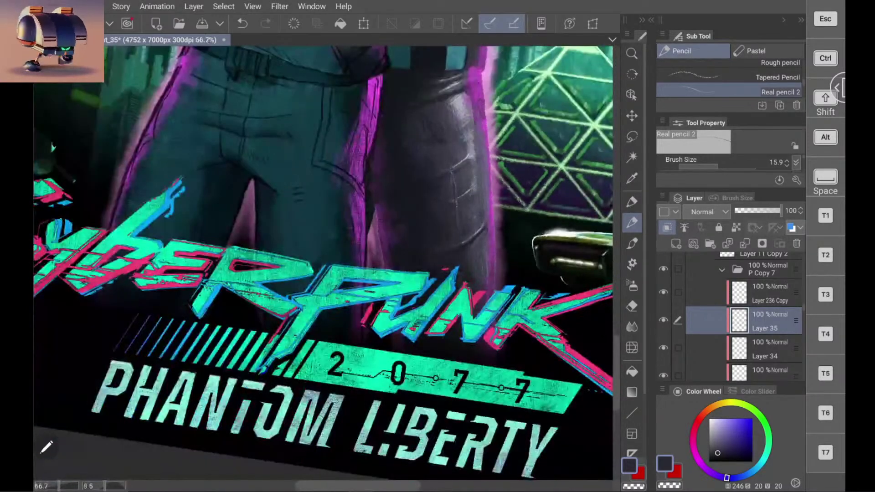
# Step: Sample greys around the seam crossing, lighten to a blue-grey (H 226, S 16, V 48), and soften the upper fold highlight's upper edge
pyautogui.scroll(4, 323, 262)
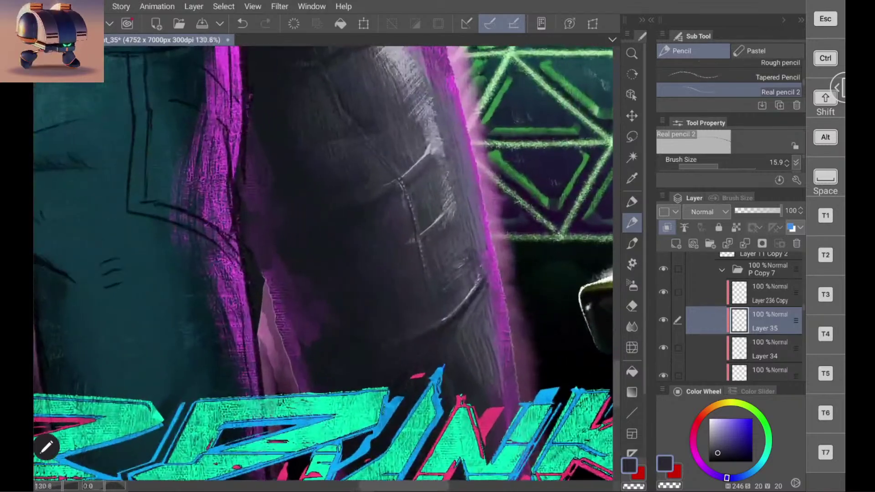
pyautogui.scroll(-4, 323, 263)
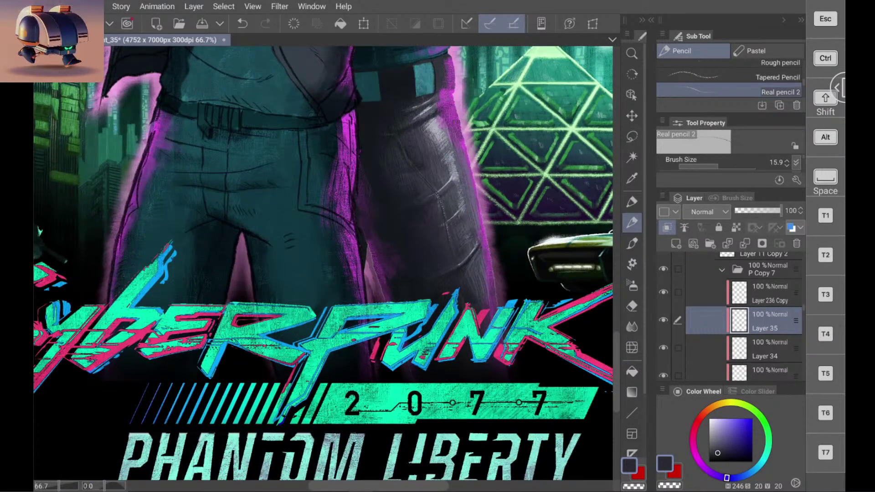
pyautogui.scroll(5, 323, 263)
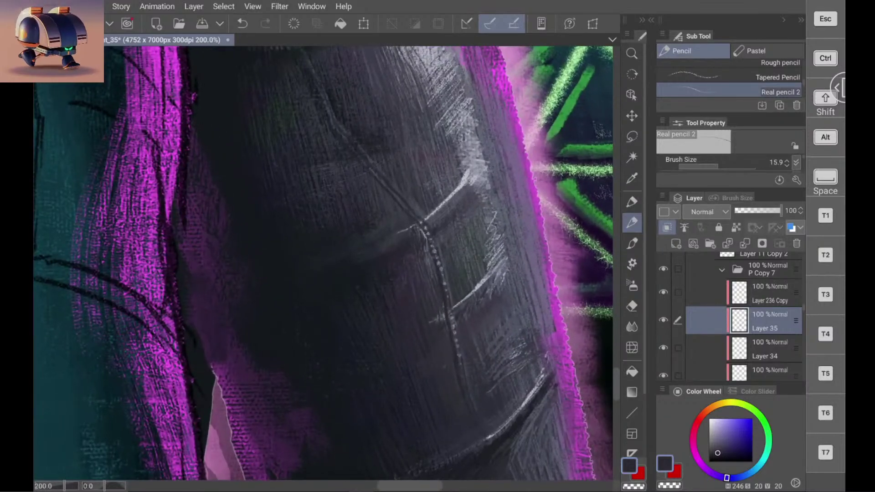
pyautogui.keyDown('alt'); pyautogui.click(418, 194); pyautogui.keyUp('alt')
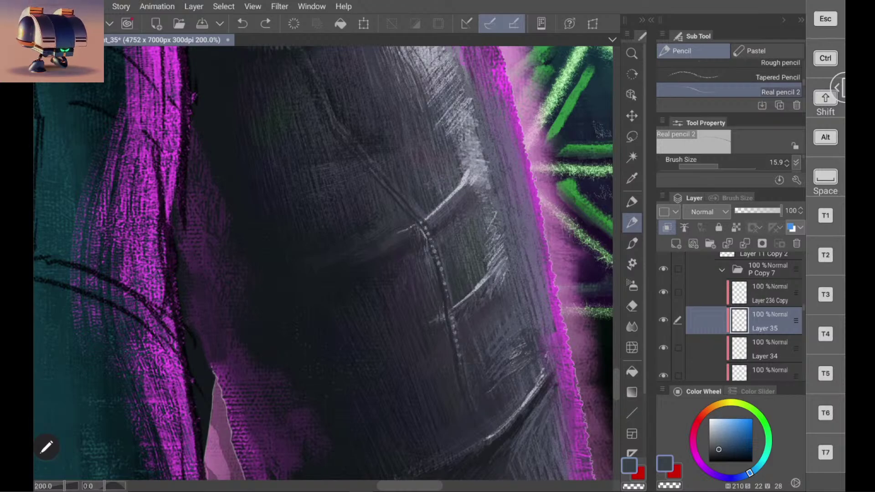
pyautogui.keyDown('alt'); pyautogui.click(436, 221); pyautogui.keyUp('alt')
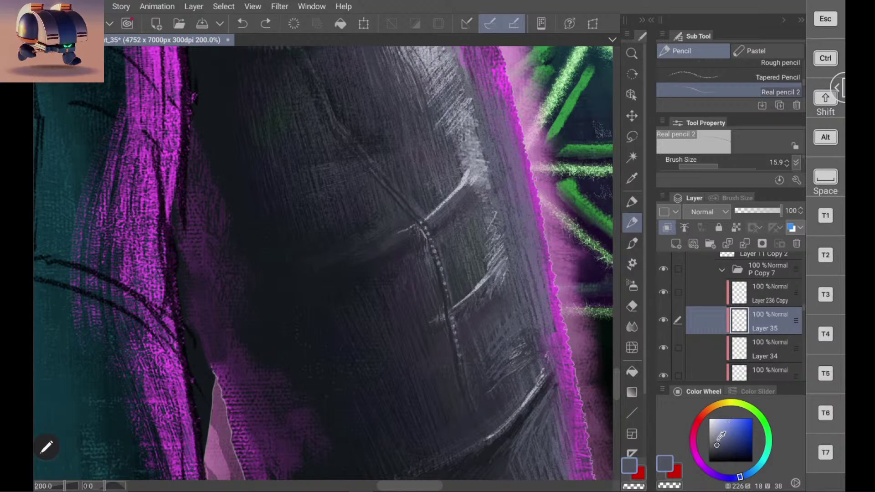
pyautogui.click(719, 439)
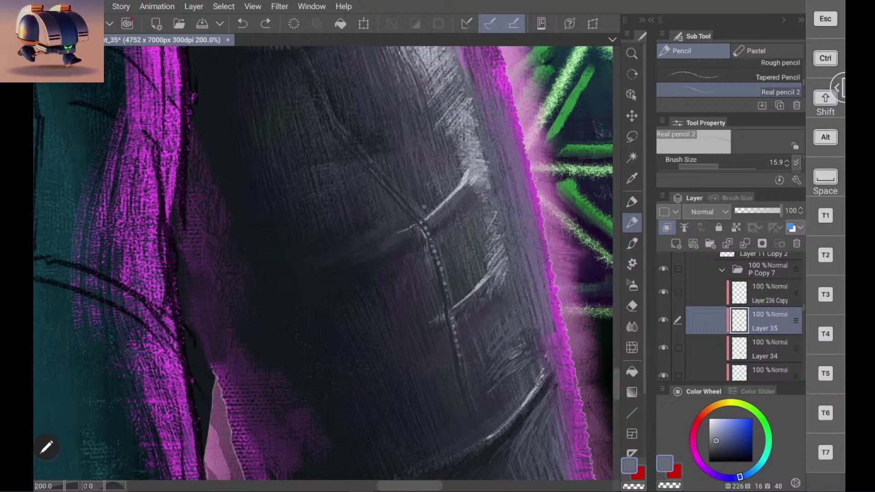
pyautogui.moveTo(426, 212); pyautogui.dragTo(461, 179)
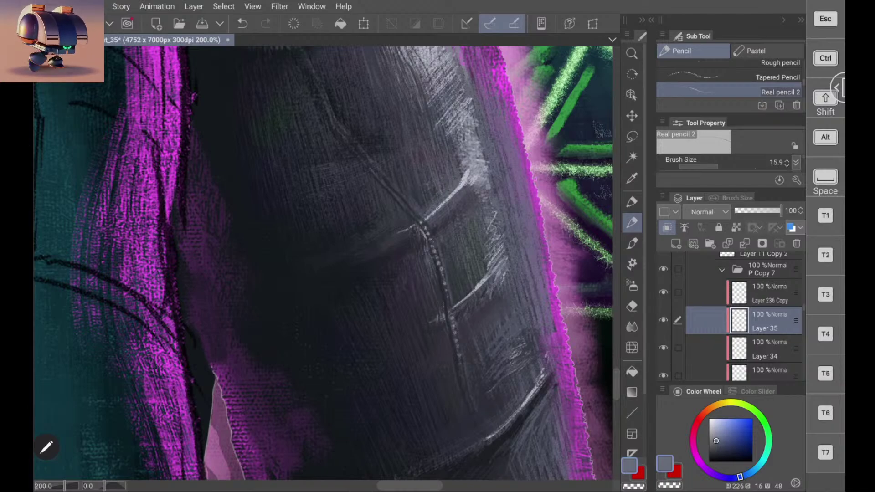
# Step: Blend the grey shading between the two thigh folds with a dark blue-grey sampled above the lower fold highlight and a grey from the upper fold
pyautogui.moveTo(323, 263); pyautogui.dragTo(273, 199)
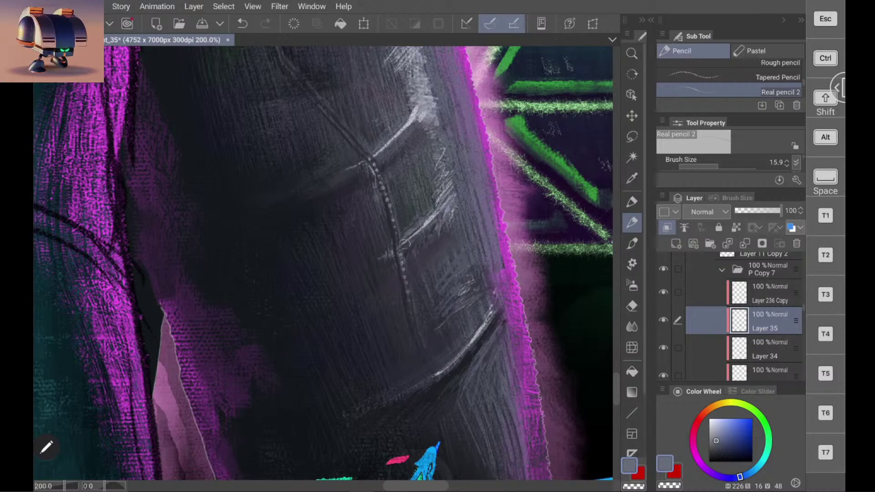
pyautogui.scroll(-3, 409, 242)
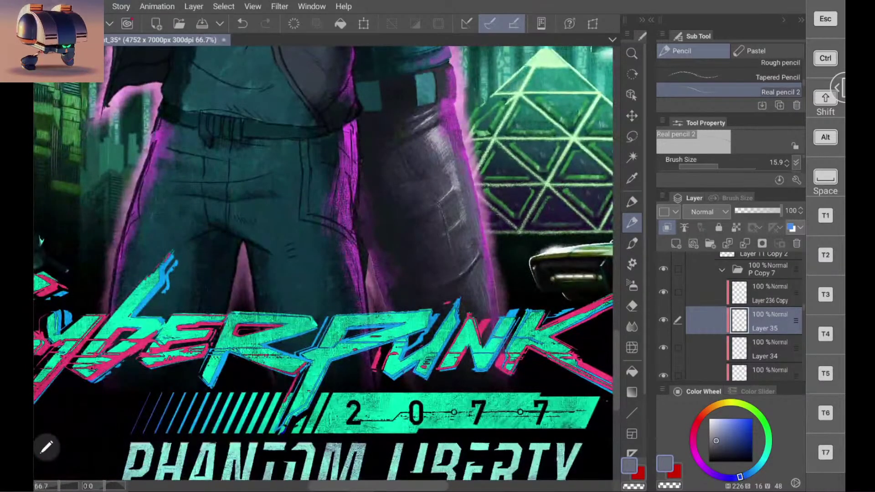
pyautogui.scroll(4, 440, 203)
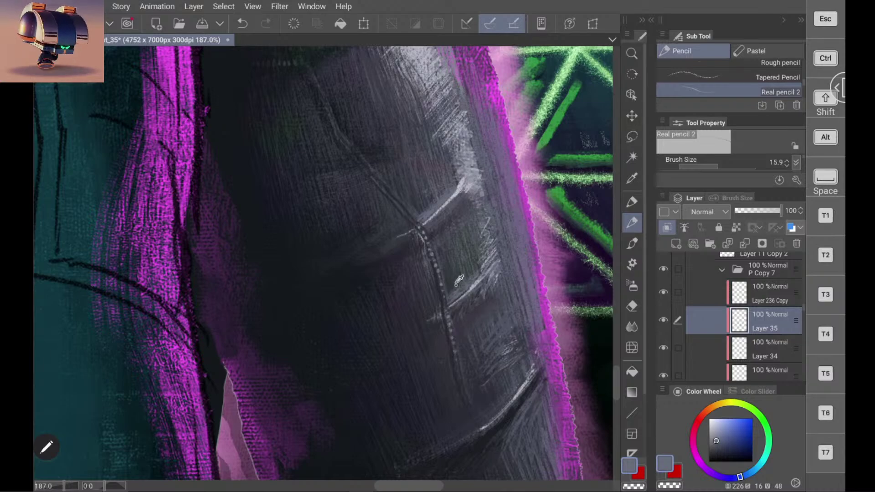
pyautogui.keyDown('alt'); pyautogui.click(456, 283); pyautogui.keyUp('alt')
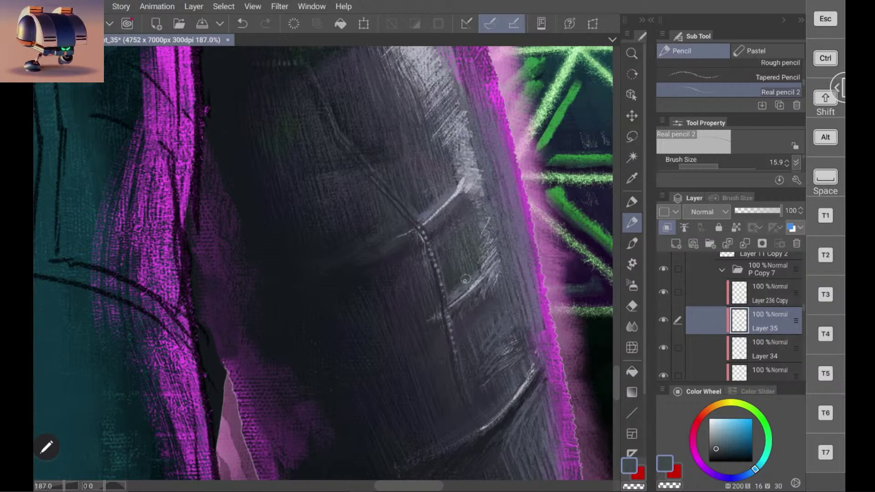
pyautogui.keyDown('alt'); pyautogui.click(454, 196); pyautogui.keyUp('alt')
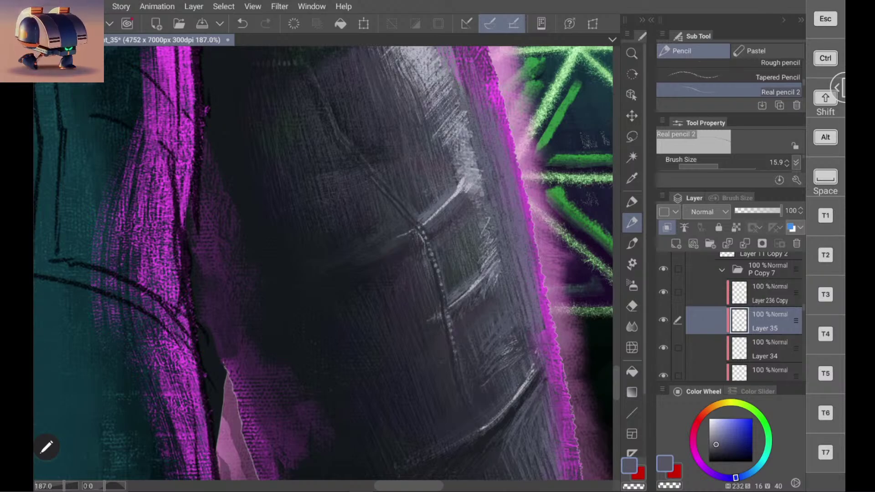
# Step: Sample dark purplish greys and deepen the shadow beneath the upper fold on the inner side of the stitched seam
pyautogui.keyDown('alt'); pyautogui.click(374, 261); pyautogui.keyUp('alt')
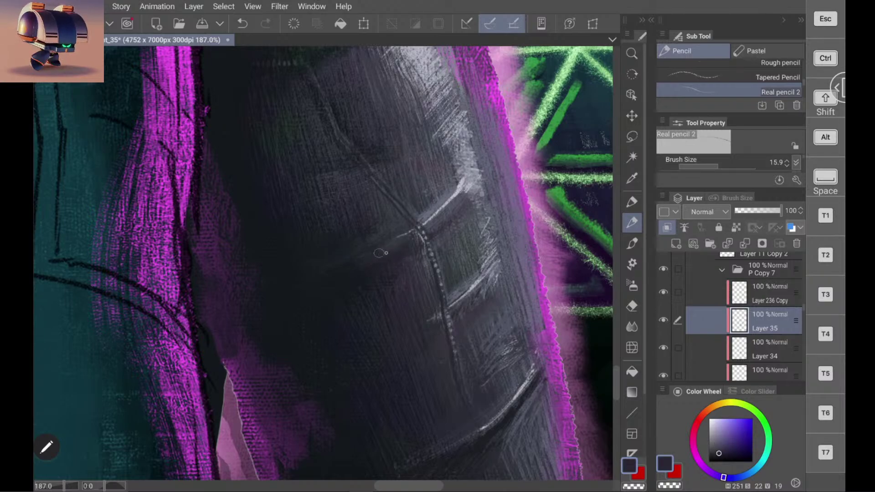
pyautogui.keyDown('alt'); pyautogui.click(399, 251); pyautogui.keyUp('alt')
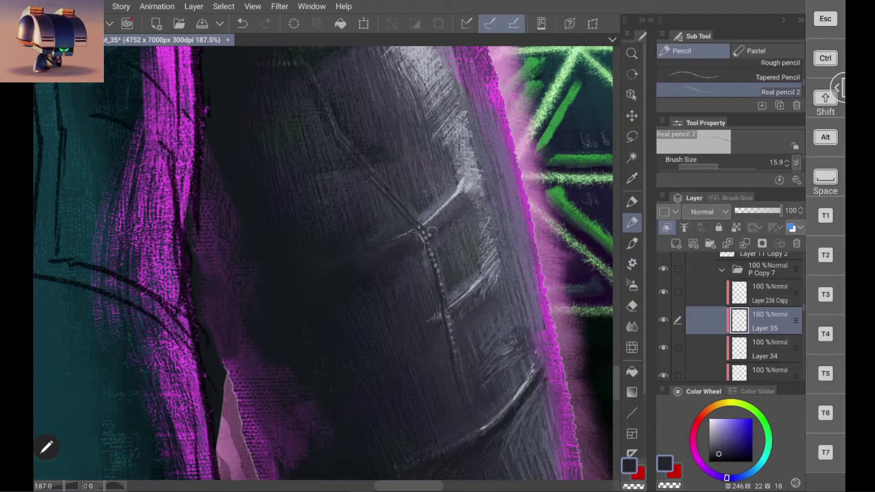
pyautogui.moveTo(402, 264); pyautogui.dragTo(433, 210)
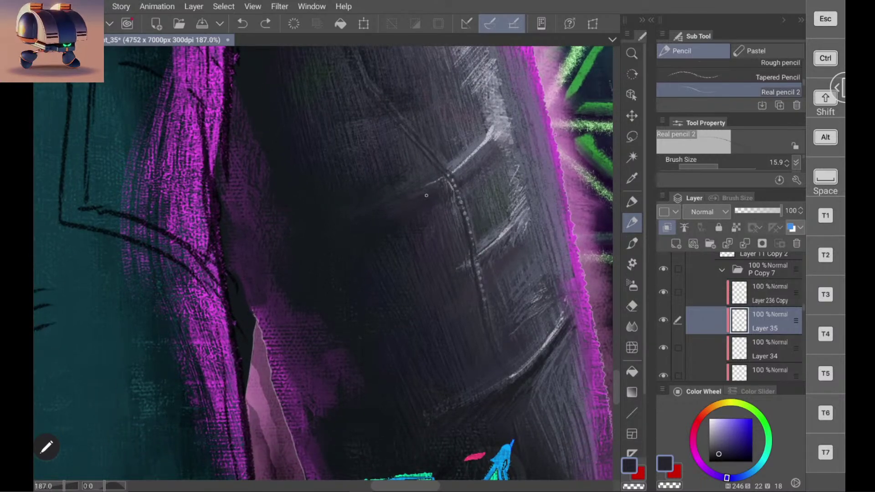
pyautogui.moveTo(415, 197); pyautogui.dragTo(439, 219)
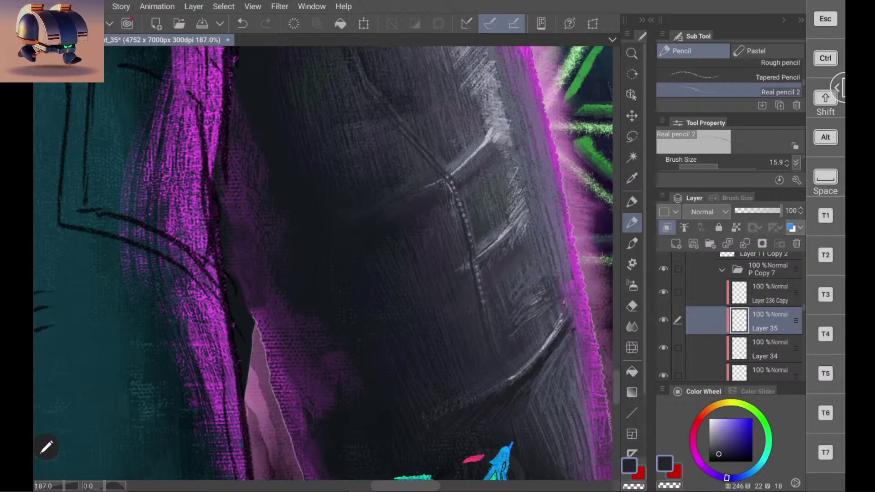
# Step: Extend the upper fold's soft light past the seam with its sampled blue-grey, and fade the end with a sampled dark grey
pyautogui.scroll(-5, 321, 237)
pyautogui.scroll(2, 324, 263)
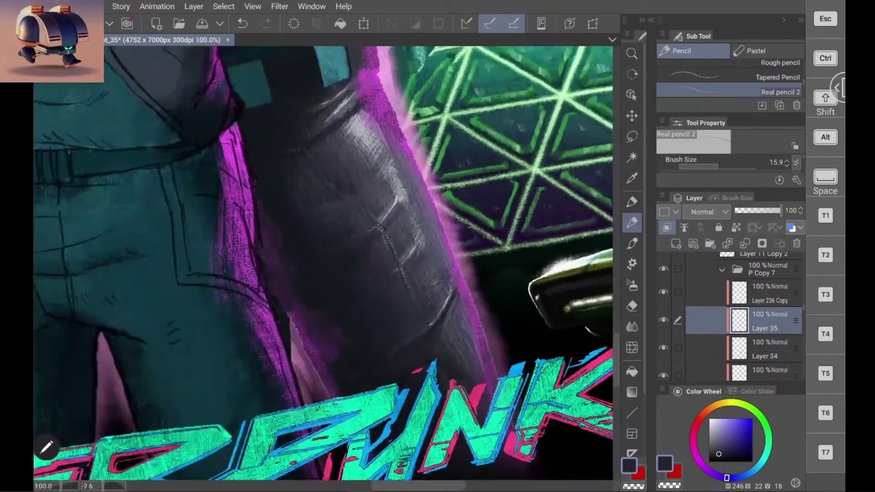
pyautogui.scroll(4, 383, 235)
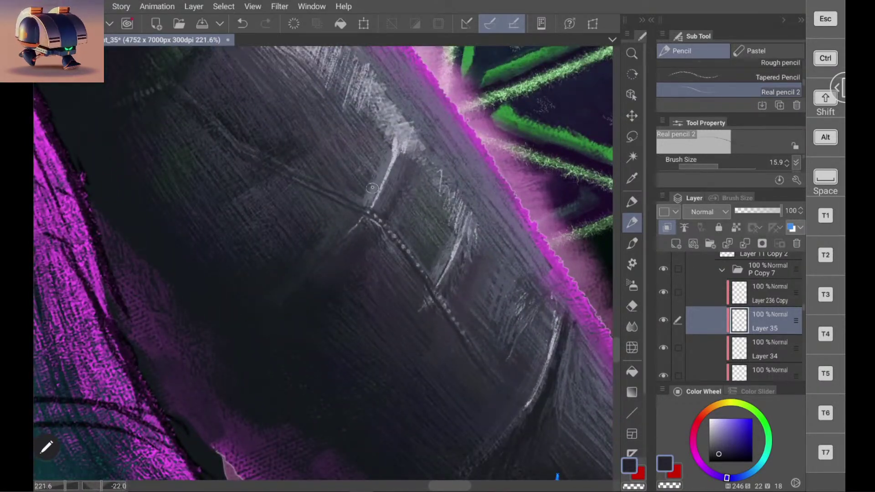
pyautogui.keyDown('alt'); pyautogui.click(377, 191); pyautogui.keyUp('alt')
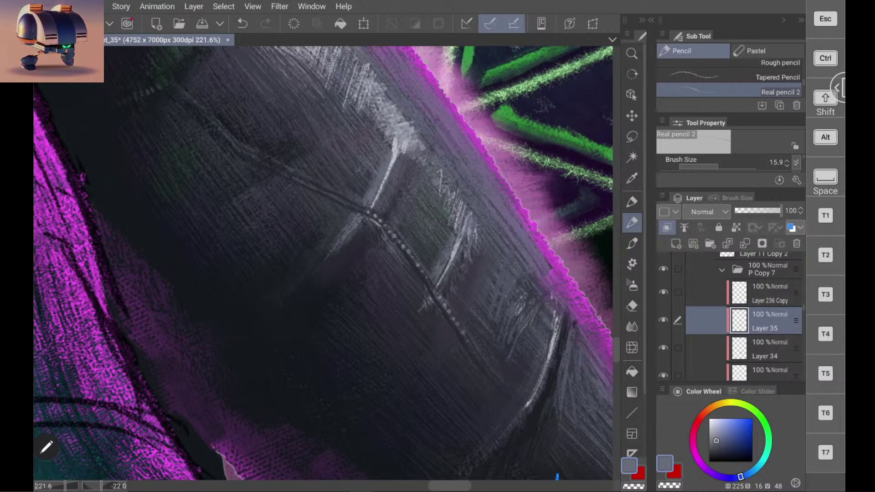
pyautogui.scroll(-5, 323, 263)
pyautogui.scroll(5, 323, 263)
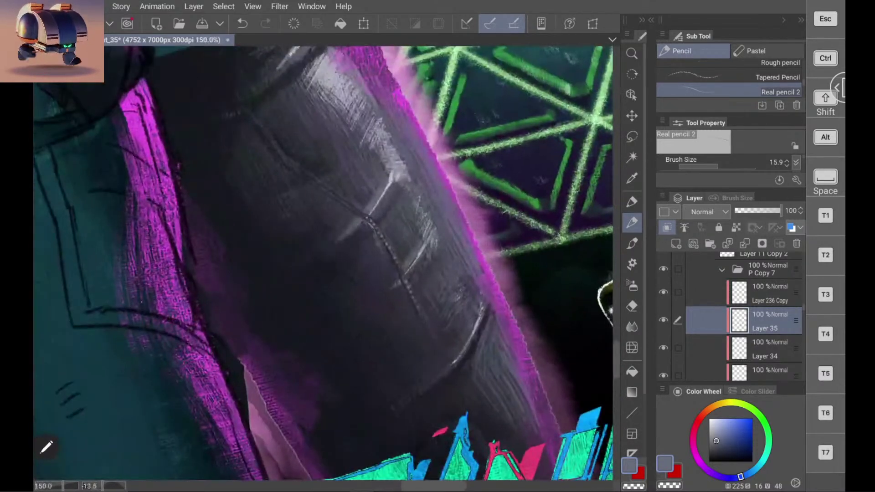
pyautogui.keyDown('alt'); pyautogui.click(338, 261); pyautogui.keyUp('alt')
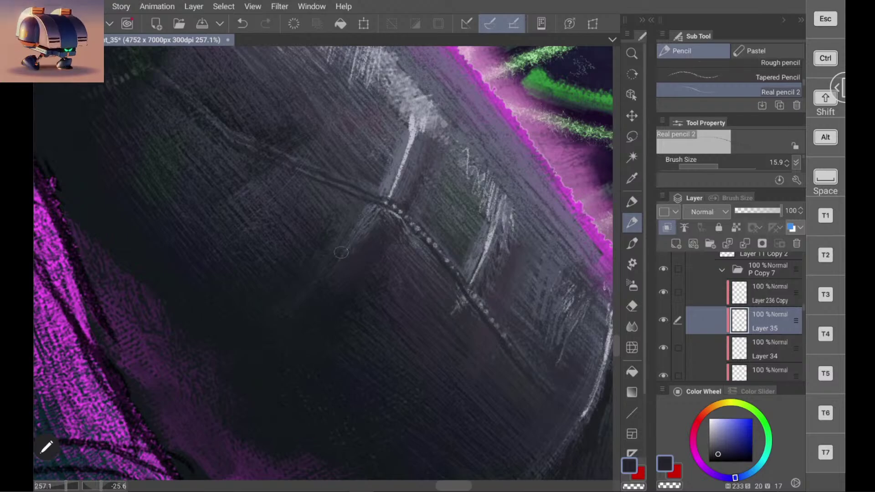
# Step: Broaden the soft light above the upper fold highlight with its sampled blue-grey, and refine its edge with the surrounding dark grey
pyautogui.scroll(-8, 324, 263)
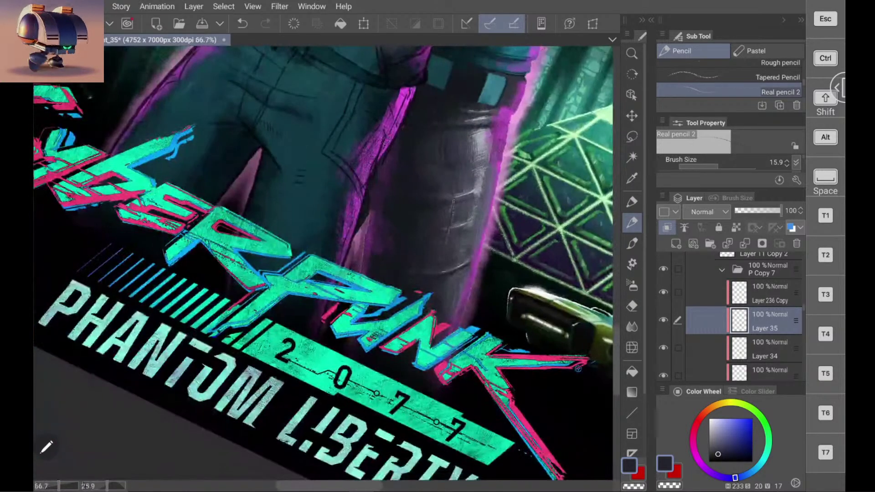
pyautogui.scroll(8, 402, 205)
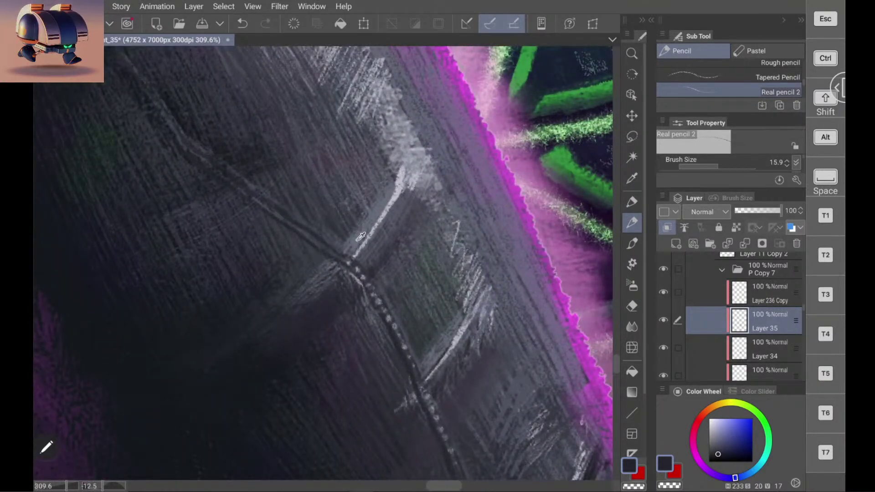
pyautogui.keyDown('alt'); pyautogui.click(361, 237); pyautogui.keyUp('alt')
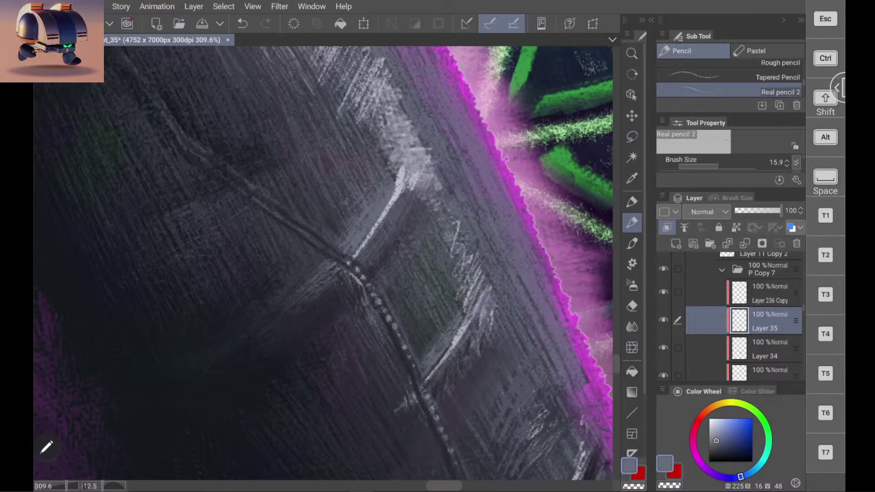
pyautogui.scroll(-10, 324, 263)
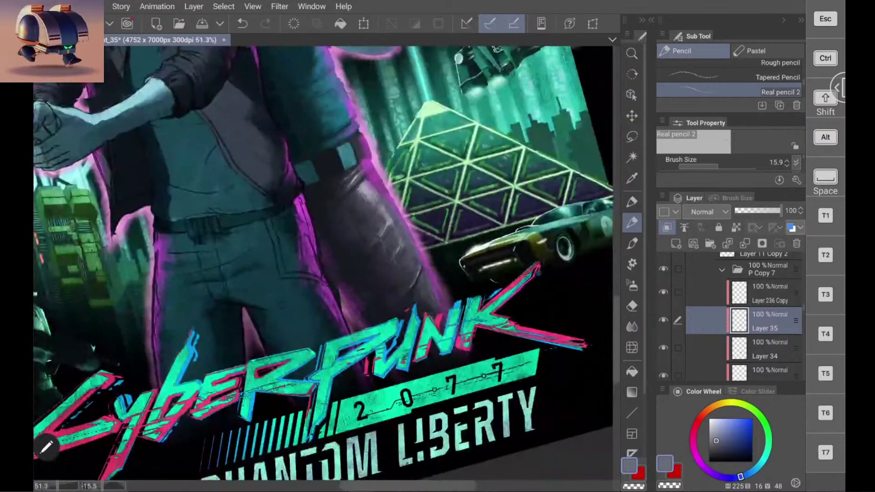
pyautogui.scroll(8, 342, 219)
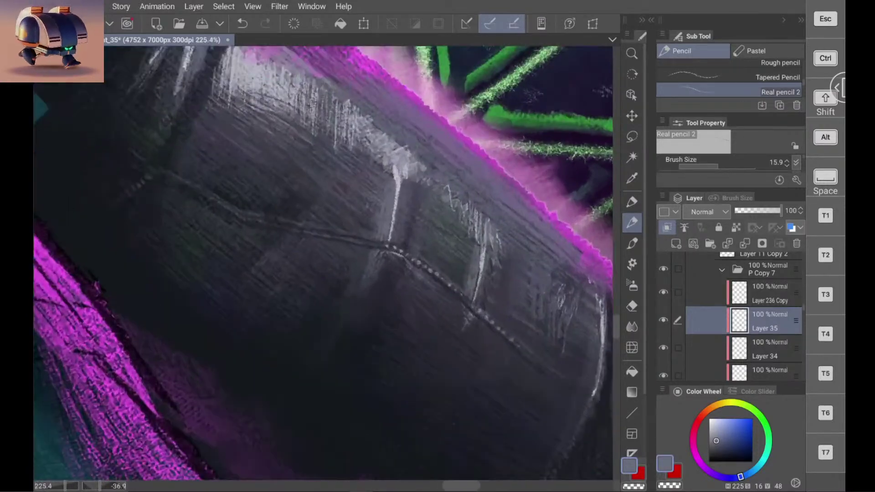
pyautogui.scroll(2, 417, 263)
pyautogui.keyDown('alt'); pyautogui.click(354, 212); pyautogui.keyUp('alt')
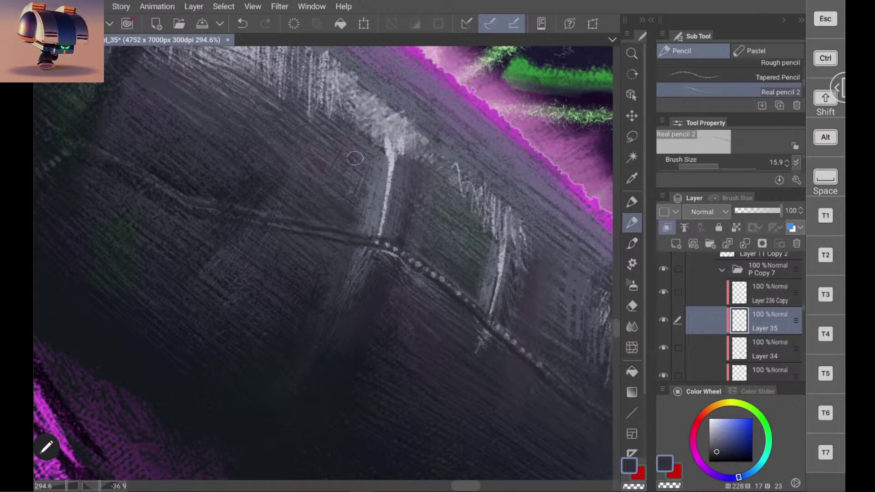
# Step: Sample the dark grey under the extended fold and strengthen its shadow on the inner side of the seam
pyautogui.scroll(-10, 323, 263)
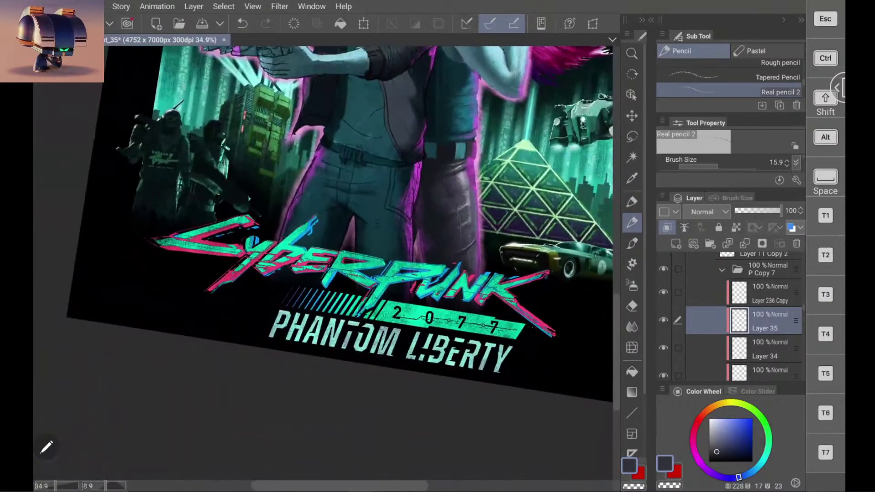
pyautogui.scroll(-2, 322, 264)
pyautogui.scroll(2, 323, 263)
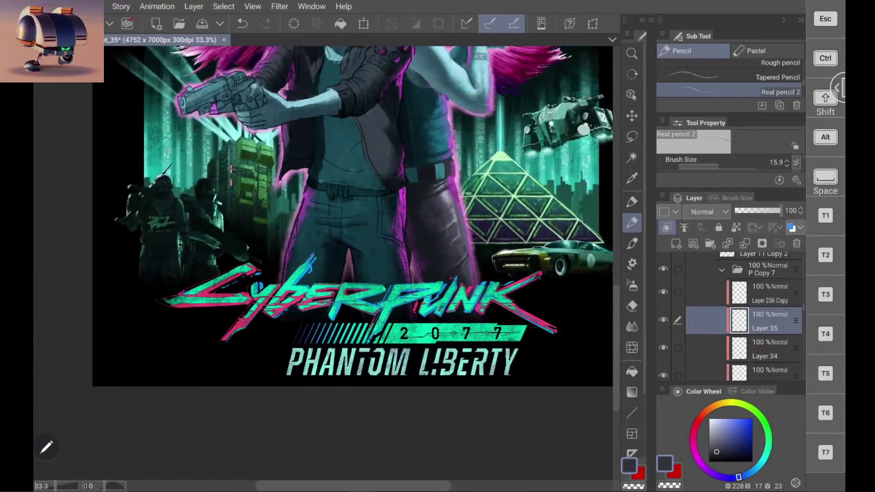
pyautogui.scroll(10, 323, 263)
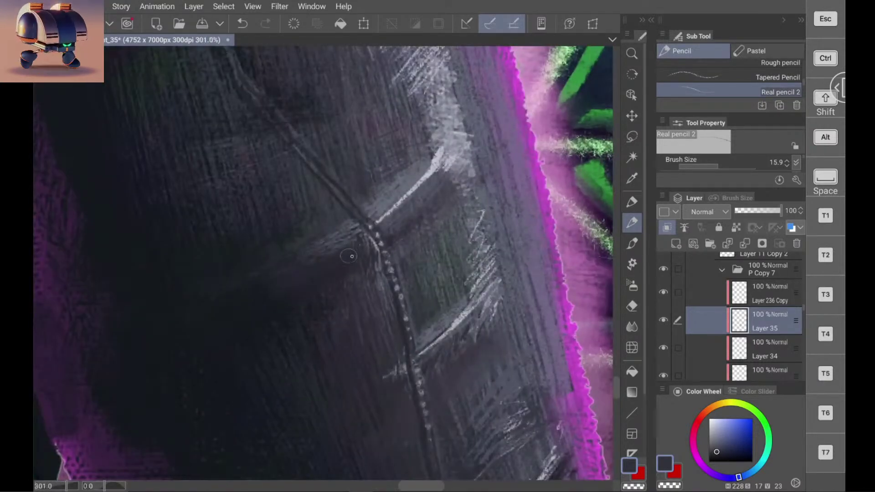
pyautogui.keyDown('alt'); pyautogui.click(347, 268); pyautogui.keyUp('alt')
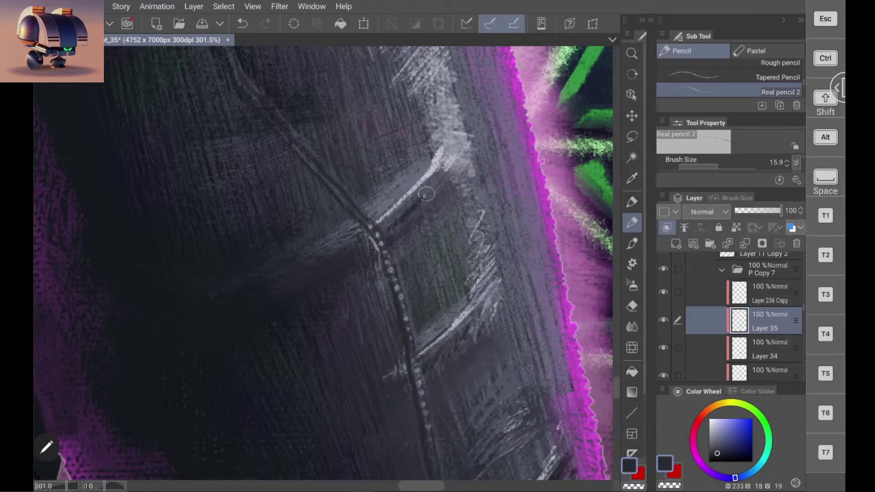
# Step: Undo the last strokes beneath the upper fold highlight and rework the shadow there with sampled dark and mid blue-greys
pyautogui.hotkey('ctrl', 'z')
pyautogui.keyDown('alt'); pyautogui.click(401, 227); pyautogui.keyUp('alt')
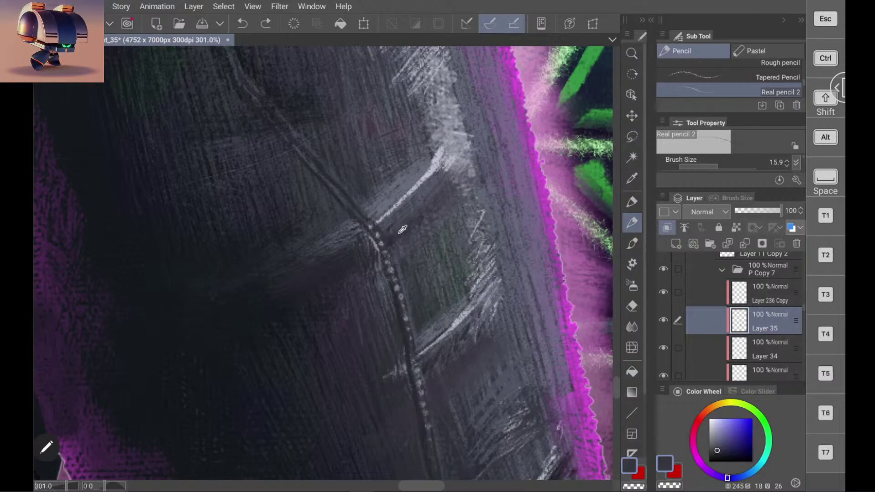
pyautogui.moveTo(388, 227); pyautogui.dragTo(420, 206)
pyautogui.hotkey('ctrl', 'z')
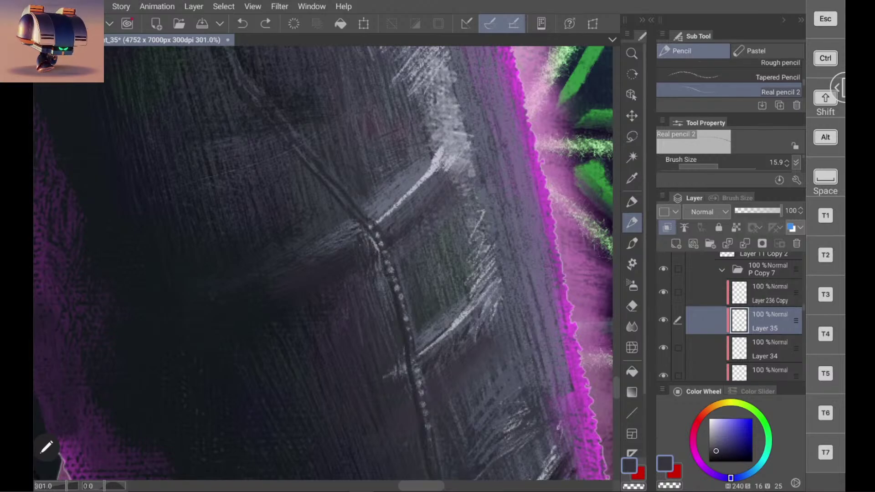
pyautogui.moveTo(403, 221); pyautogui.dragTo(387, 228)
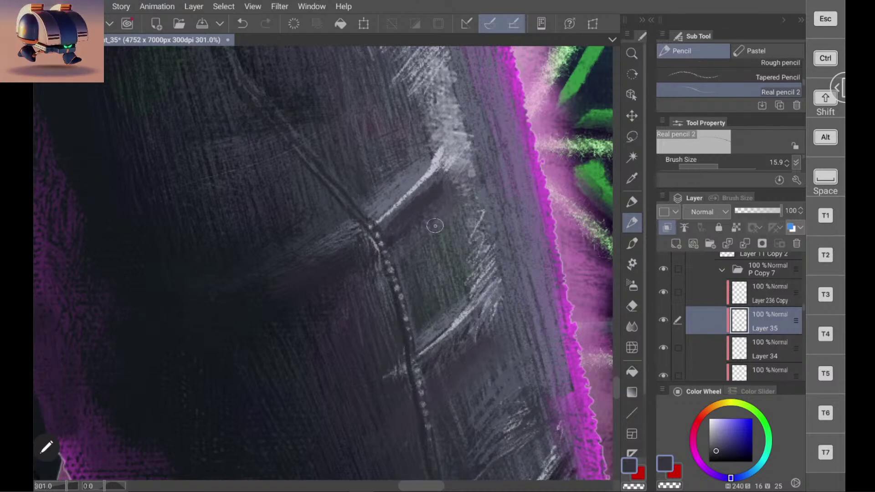
pyautogui.keyDown('alt'); pyautogui.click(437, 216); pyautogui.keyUp('alt')
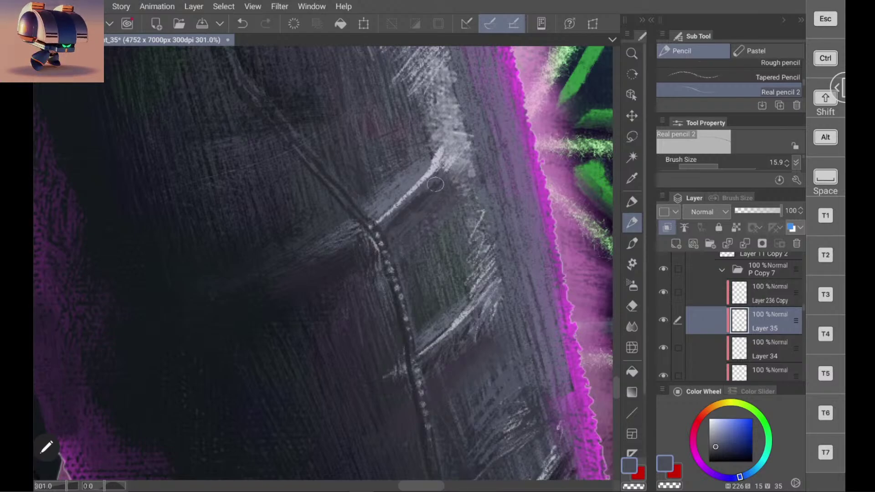
# Step: Rework the shadows beneath the upper fold highlight and its extension past the seam with sampled dark blue-greys and purple-grey
pyautogui.keyDown('alt'); pyautogui.click(393, 219); pyautogui.keyUp('alt')
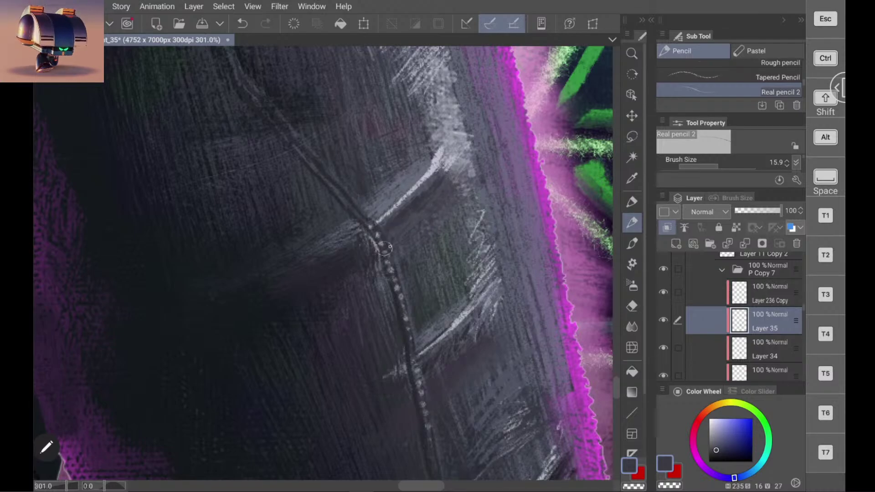
pyautogui.keyDown('alt'); pyautogui.click(404, 226); pyautogui.keyUp('alt')
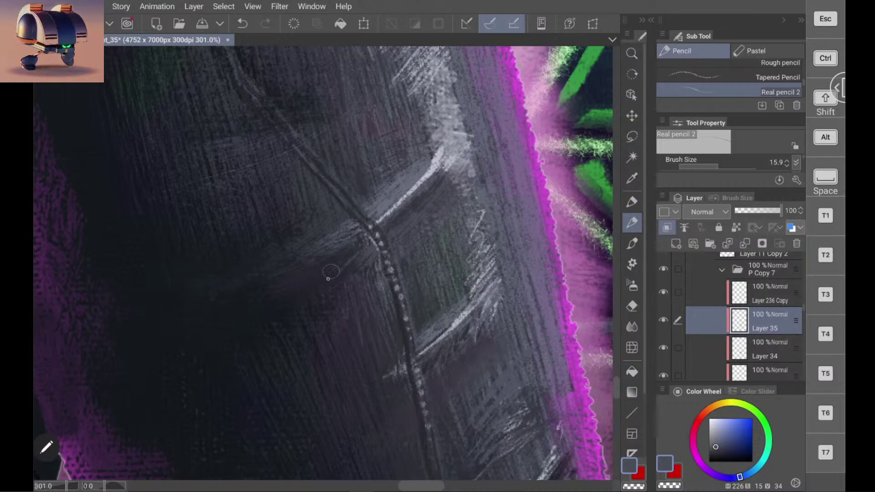
pyautogui.keyDown('alt'); pyautogui.click(339, 288); pyautogui.keyUp('alt')
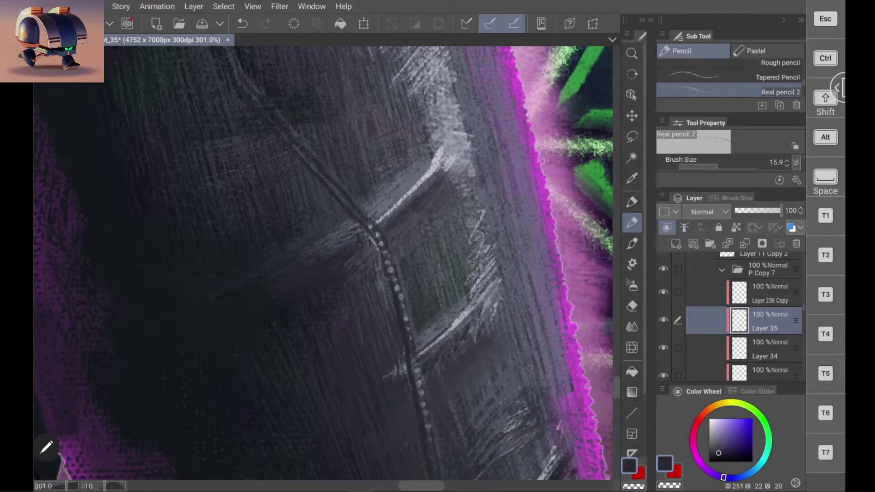
pyautogui.keyDown('alt'); pyautogui.click(365, 253); pyautogui.keyUp('alt')
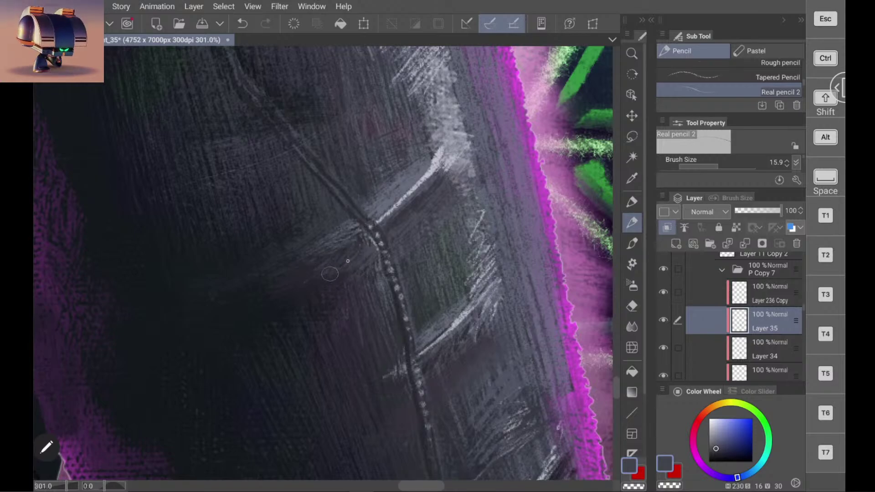
pyautogui.keyDown('alt'); pyautogui.click(324, 279); pyautogui.keyUp('alt')
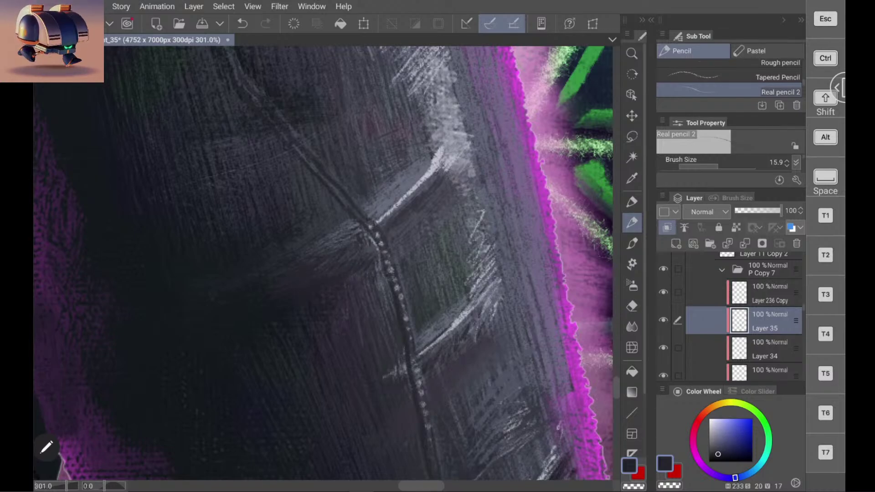
# Step: Blend the shaded fabric below the extended fold, on the inner side of the seam, with sampled dark purple-greys and deep blues
pyautogui.scroll(-6, 438, 232)
pyautogui.scroll(6, 379, 240)
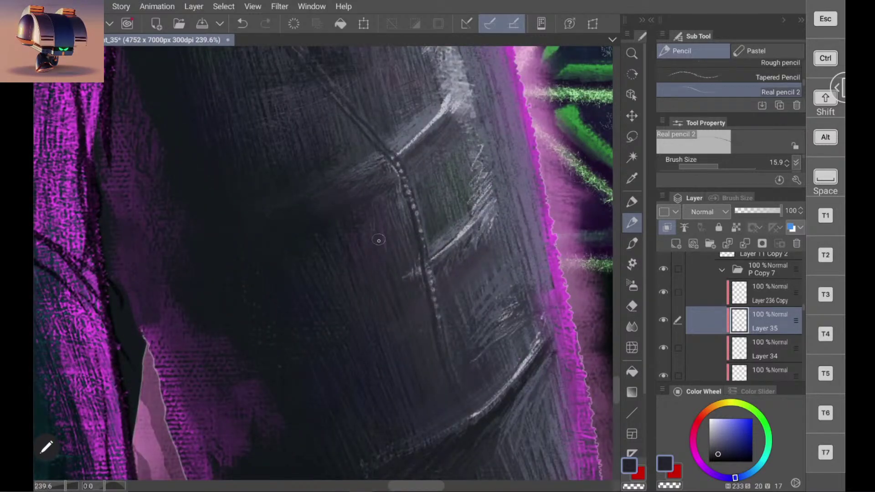
pyautogui.keyDown('alt'); pyautogui.click(378, 239); pyautogui.keyUp('alt')
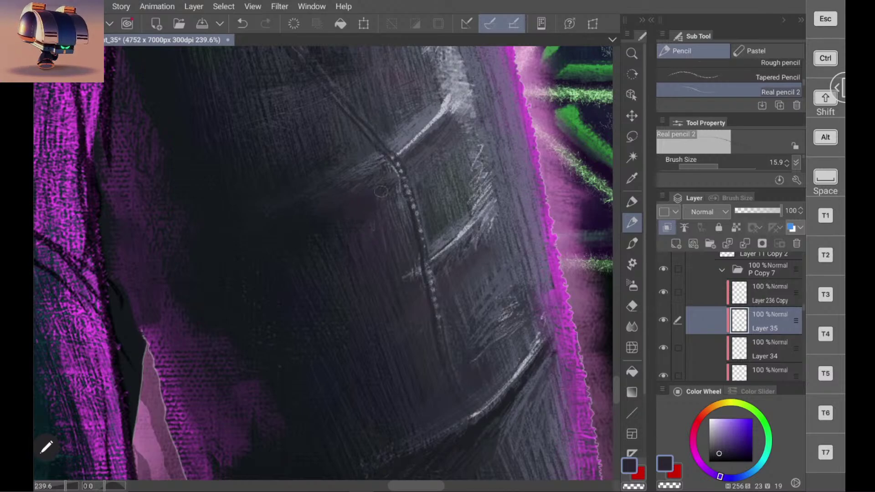
pyautogui.keyDown('alt'); pyautogui.click(394, 209); pyautogui.keyUp('alt')
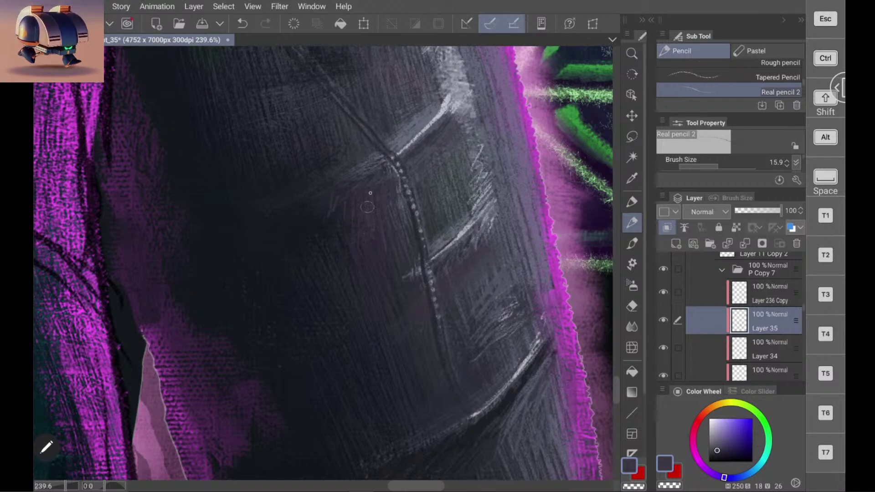
pyautogui.keyDown('alt'); pyautogui.click(332, 208); pyautogui.keyUp('alt')
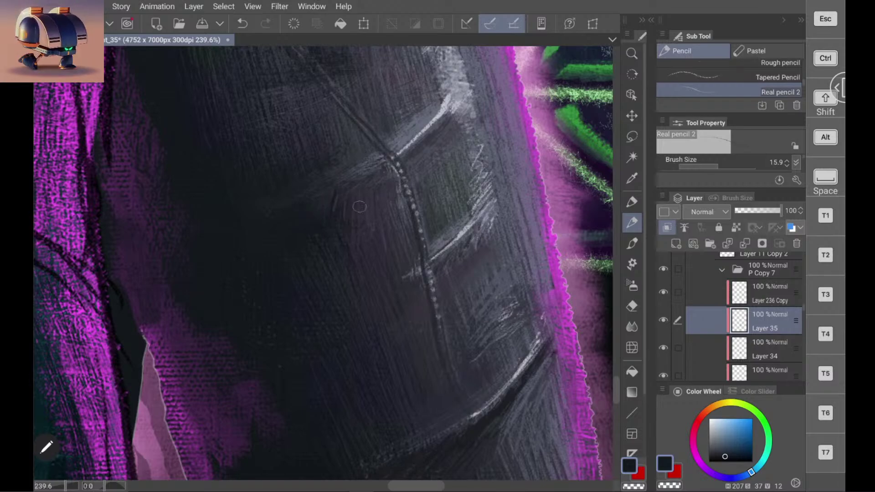
pyautogui.keyDown('alt'); pyautogui.click(328, 203); pyautogui.keyUp('alt')
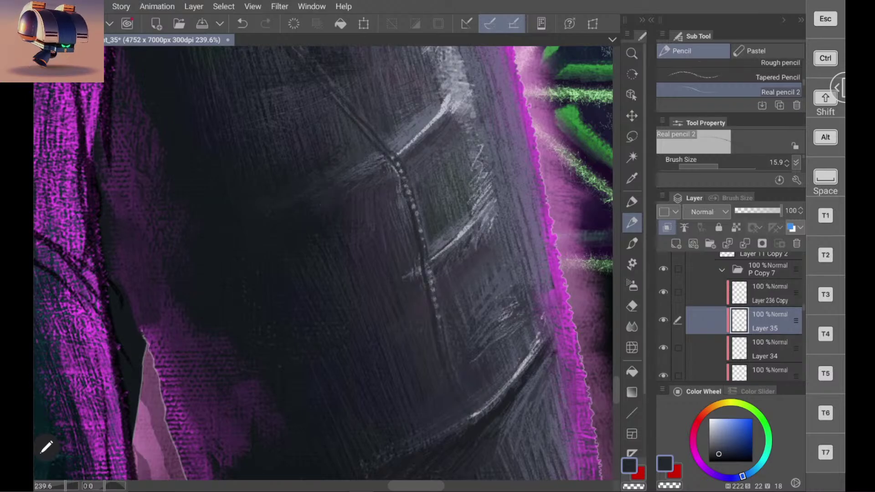
# Step: Touch up the outer end of the upper fold highlight with sampled pale grey and mid blue-grey
pyautogui.scroll(-10, 324, 262)
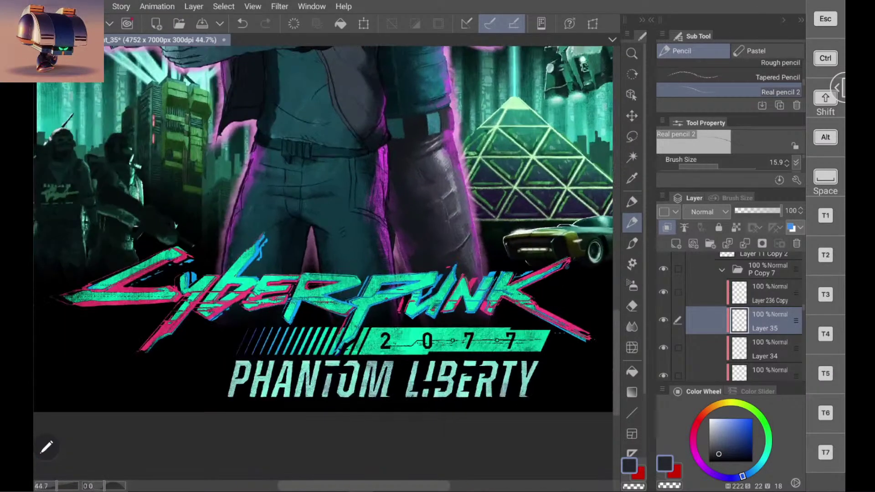
pyautogui.scroll(10, 324, 262)
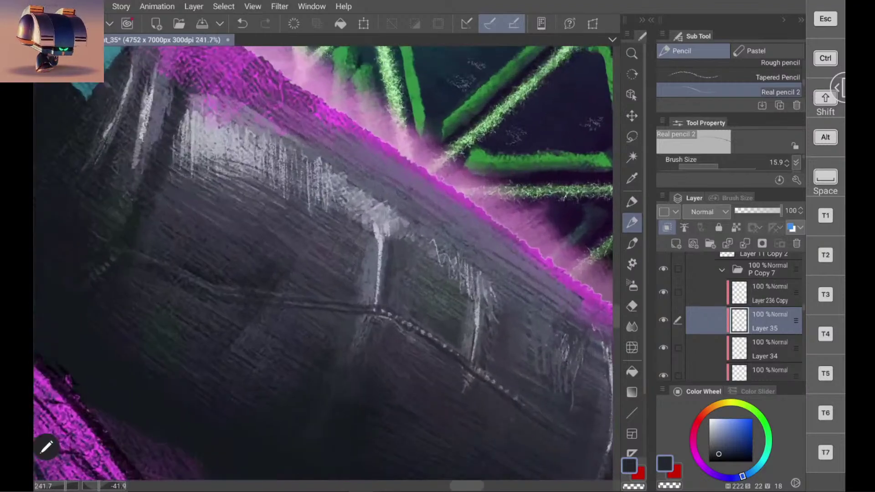
pyautogui.scroll(1, 324, 263)
pyautogui.keyDown('alt'); pyautogui.click(384, 246); pyautogui.keyUp('alt')
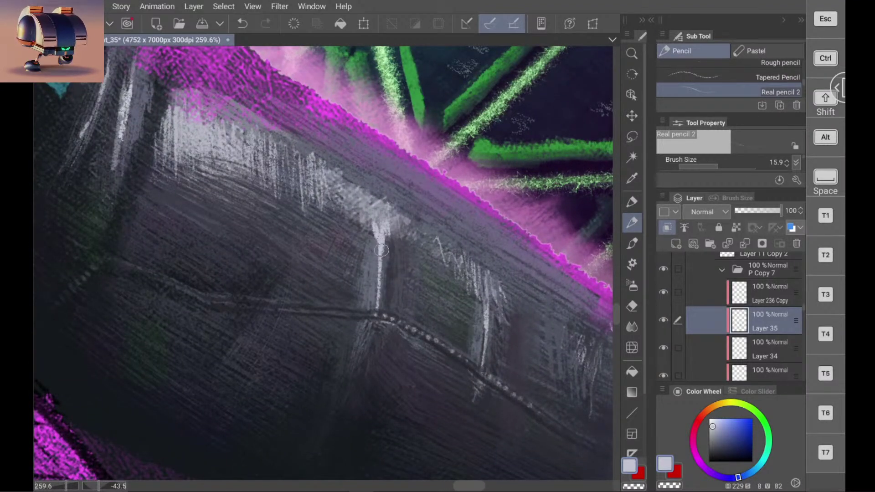
pyautogui.keyDown('alt'); pyautogui.click(380, 246); pyautogui.keyUp('alt')
pyautogui.moveTo(378, 235); pyautogui.dragTo(377, 266)
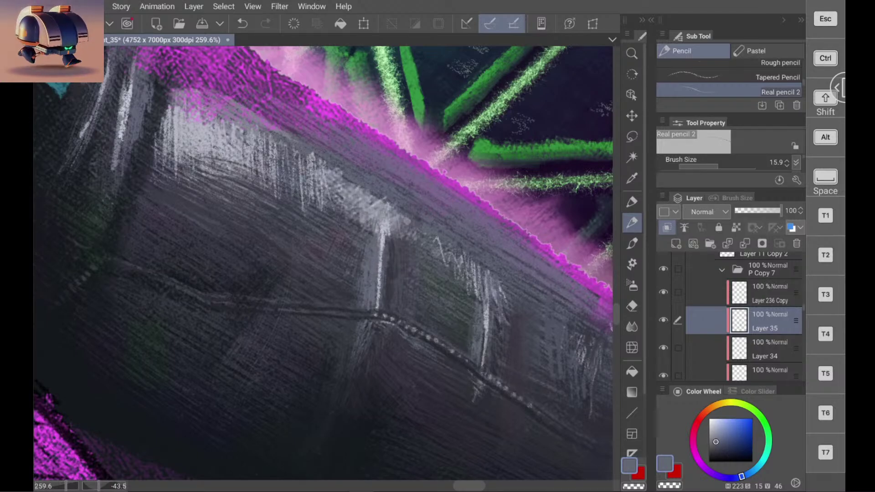
# Step: Refine the thin line of the upper fold highlight down to the seam with sampled light grey and blue-grey
pyautogui.scroll(-5, 323, 263)
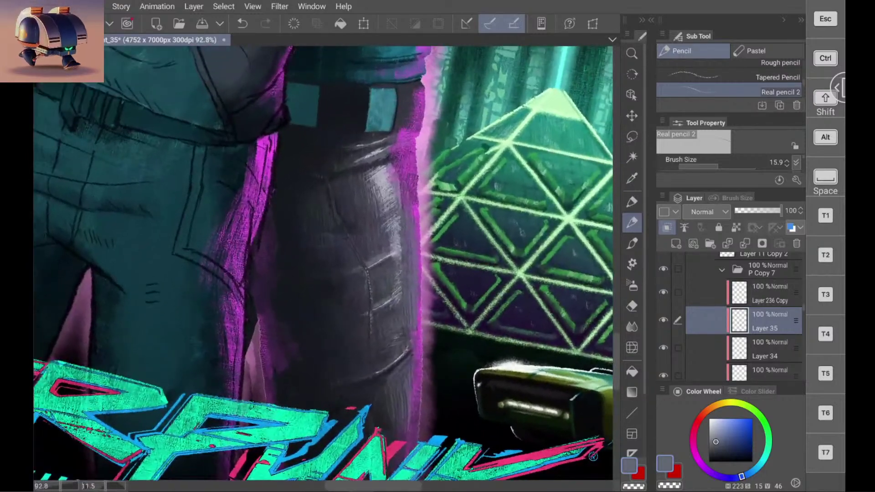
pyautogui.scroll(8, 323, 263)
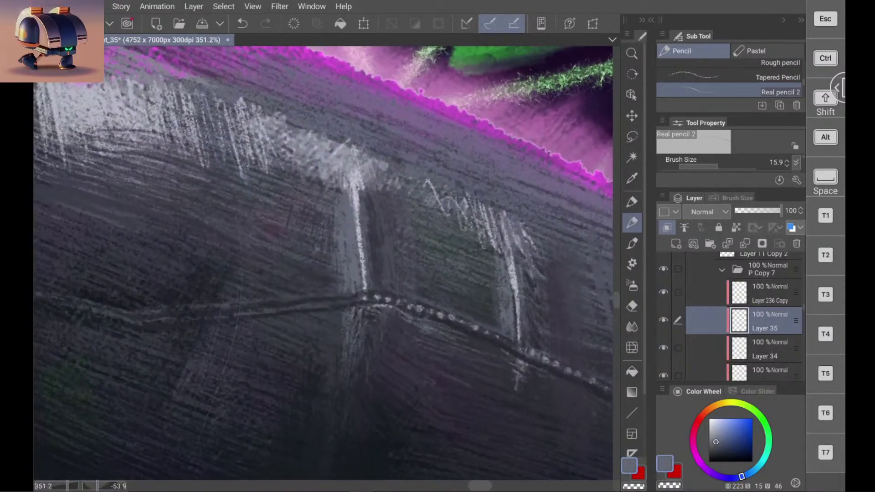
pyautogui.moveTo(367, 217)
pyautogui.mouseDown()
pyautogui.moveTo(355, 196)
pyautogui.moveTo(362, 290)
pyautogui.moveTo(357, 244)
pyautogui.moveTo(363, 255)
pyautogui.moveTo(351, 236)
pyautogui.mouseUp()
pyautogui.keyDown('alt'); pyautogui.click(357, 225); pyautogui.keyUp('alt')
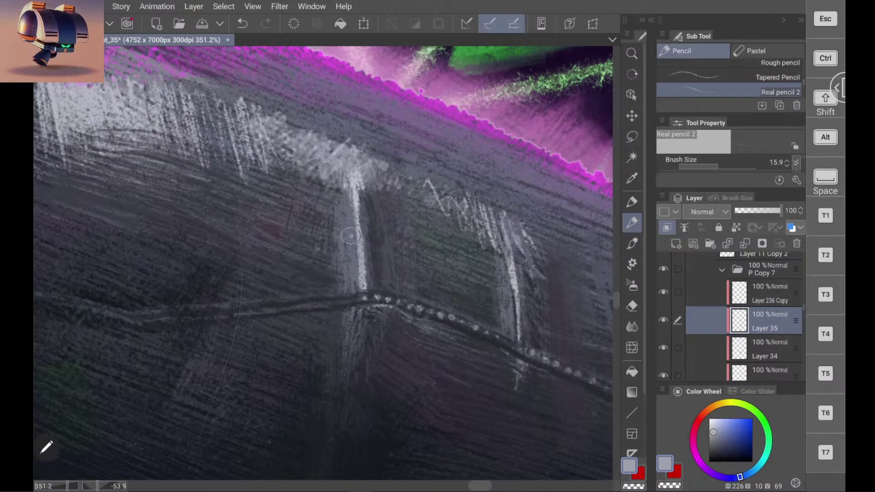
pyautogui.keyDown('alt'); pyautogui.click(356, 228); pyautogui.keyUp('alt')
pyautogui.moveTo(363, 269)
pyautogui.mouseDown()
pyautogui.moveTo(364, 292)
pyautogui.moveTo(365, 253)
pyautogui.moveTo(365, 285)
pyautogui.mouseUp()
pyautogui.moveTo(362, 225)
pyautogui.mouseDown()
pyautogui.moveTo(363, 293)
pyautogui.moveTo(360, 195)
pyautogui.moveTo(359, 222)
pyautogui.mouseUp()
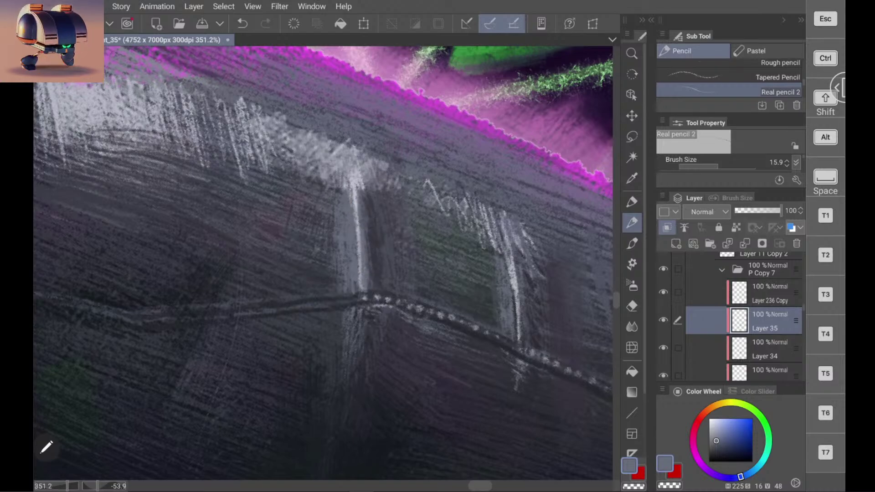
# Step: Widen the upper fold highlight toward its outer end with its sampled pale grey, joining it to the bright thigh patch
pyautogui.scroll(-10, 323, 263)
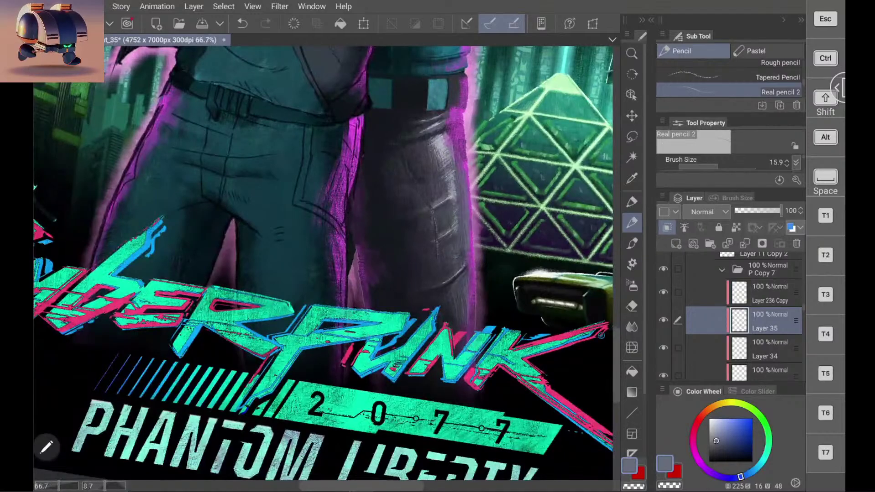
pyautogui.scroll(5, 323, 263)
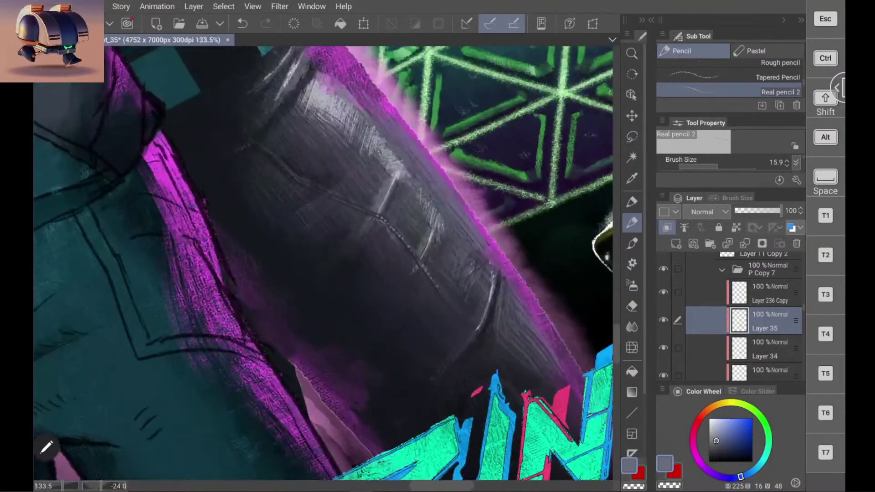
pyautogui.scroll(5, 323, 263)
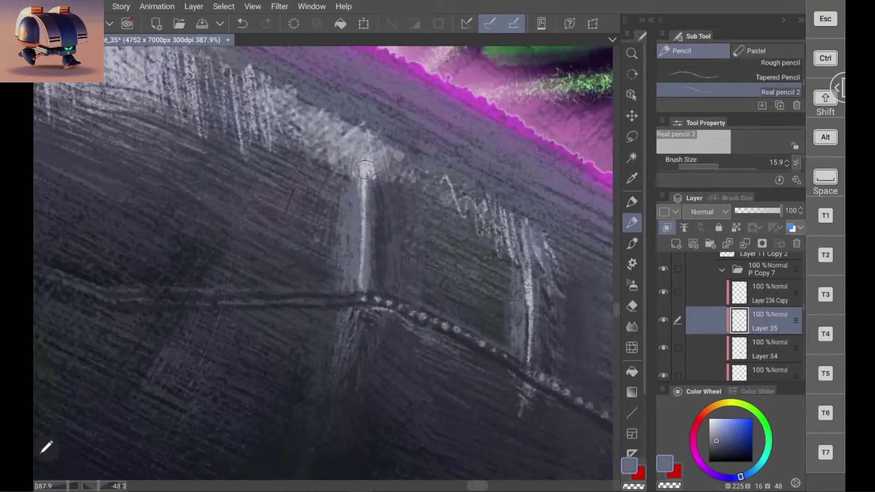
pyautogui.keyDown('alt'); pyautogui.click(362, 168); pyautogui.keyUp('alt')
pyautogui.moveTo(361, 206)
pyautogui.mouseDown()
pyautogui.moveTo(359, 185)
pyautogui.moveTo(355, 218)
pyautogui.moveTo(361, 174)
pyautogui.moveTo(359, 266)
pyautogui.moveTo(359, 160)
pyautogui.mouseUp()
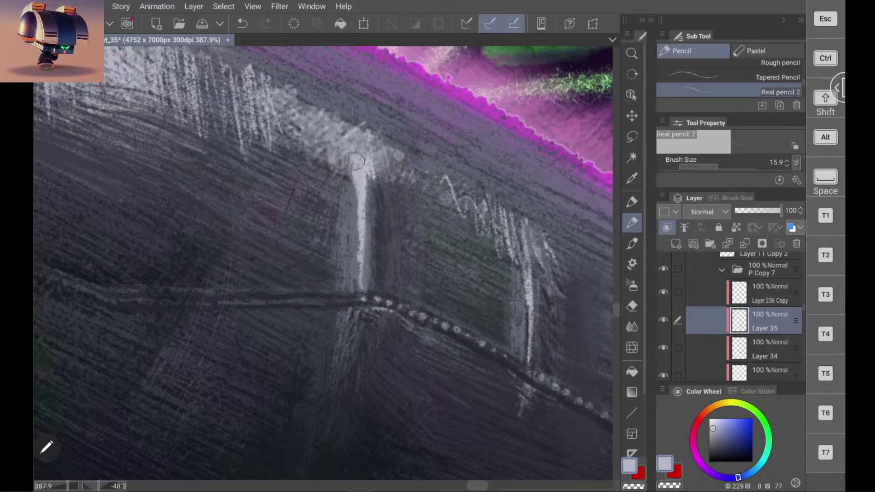
# Step: Sample the dark blue-grey beside the upper fold highlight and tone down the soft light along its upper edge
pyautogui.scroll(-10, 323, 263)
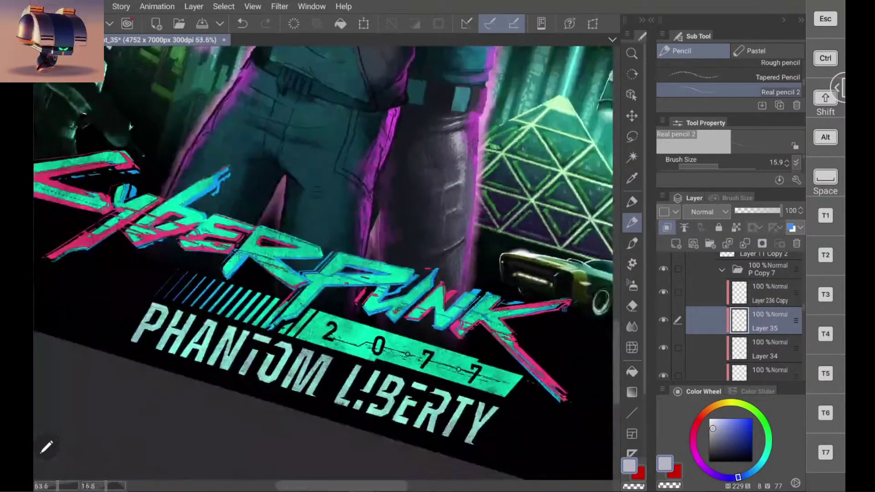
pyautogui.scroll(10, 324, 263)
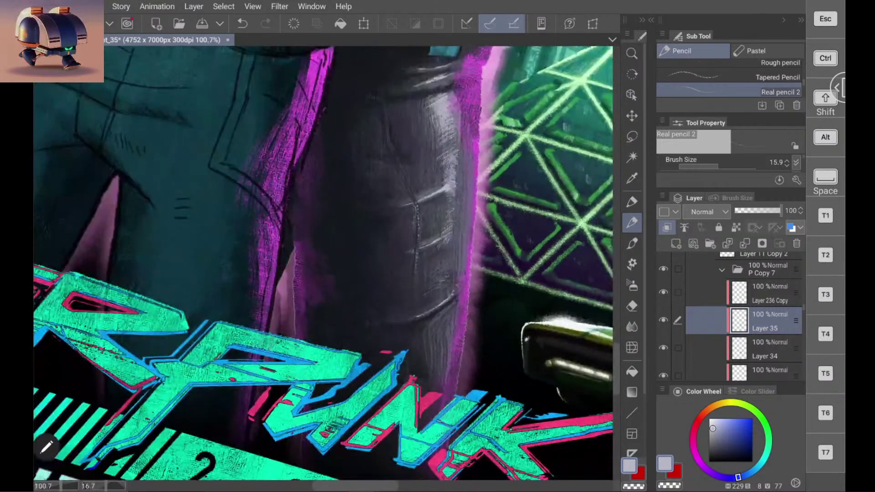
pyautogui.scroll(-4, 324, 263)
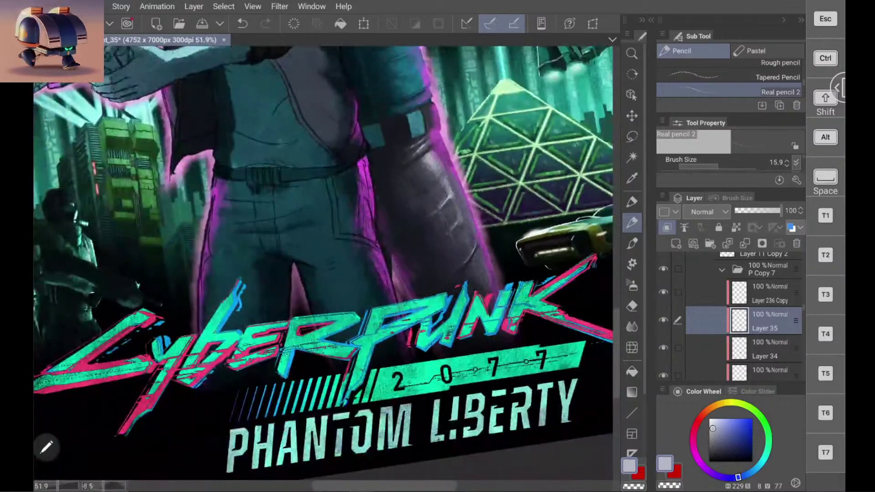
pyautogui.scroll(2, 324, 263)
pyautogui.scroll(8, 372, 174)
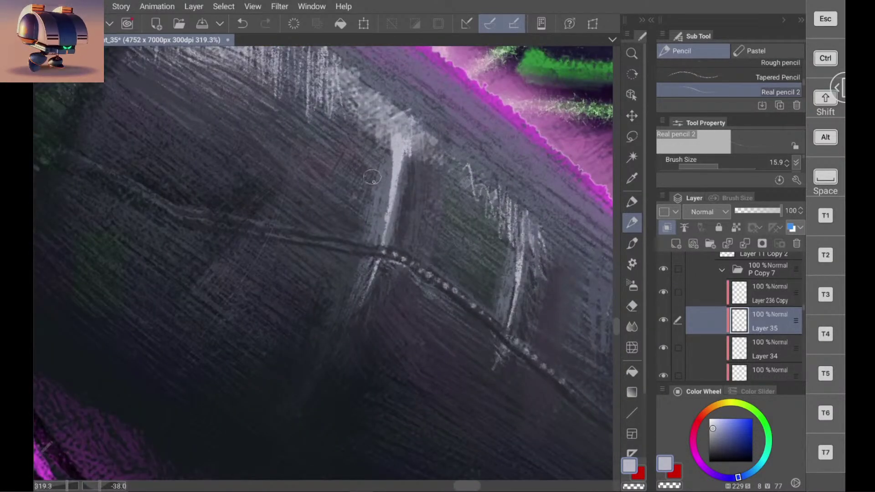
pyautogui.keyDown('alt'); pyautogui.click(358, 219); pyautogui.keyUp('alt')
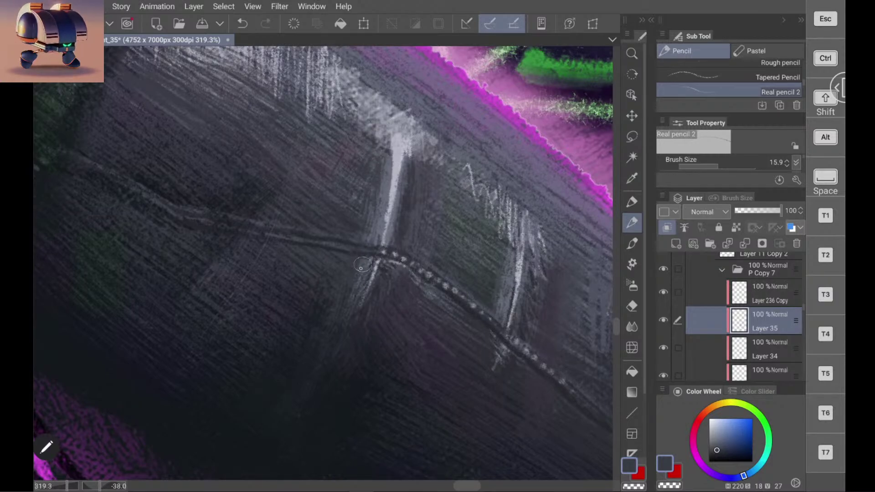
# Step: Sample a deep blue-black and darken the fabric above the extended fold, just inside the seam
pyautogui.scroll(-8, 323, 263)
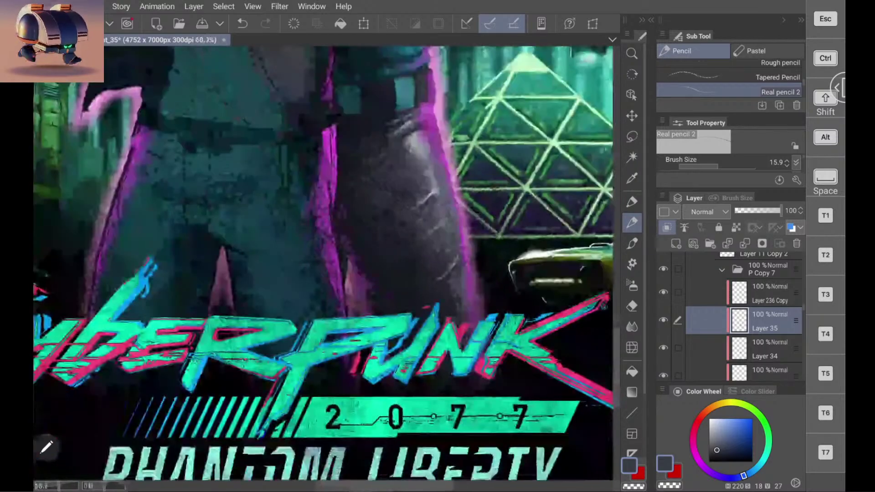
pyautogui.scroll(2, 323, 263)
pyautogui.scroll(6, 345, 187)
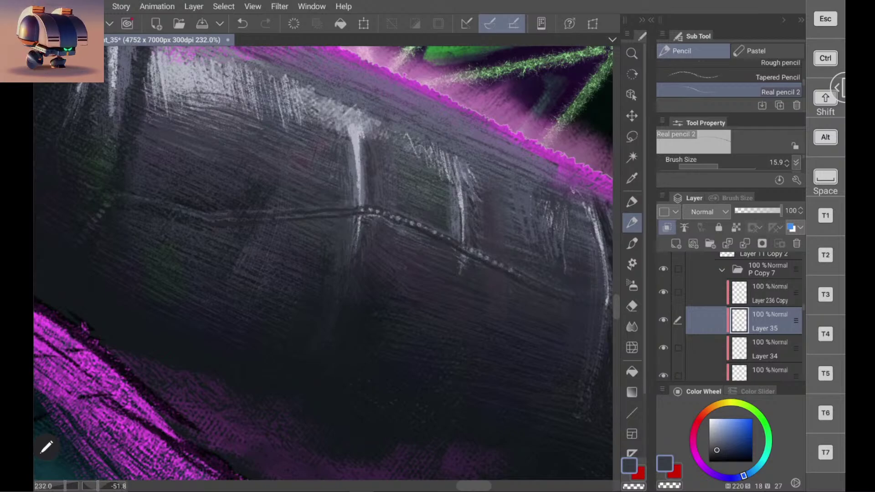
pyautogui.scroll(2, 371, 212)
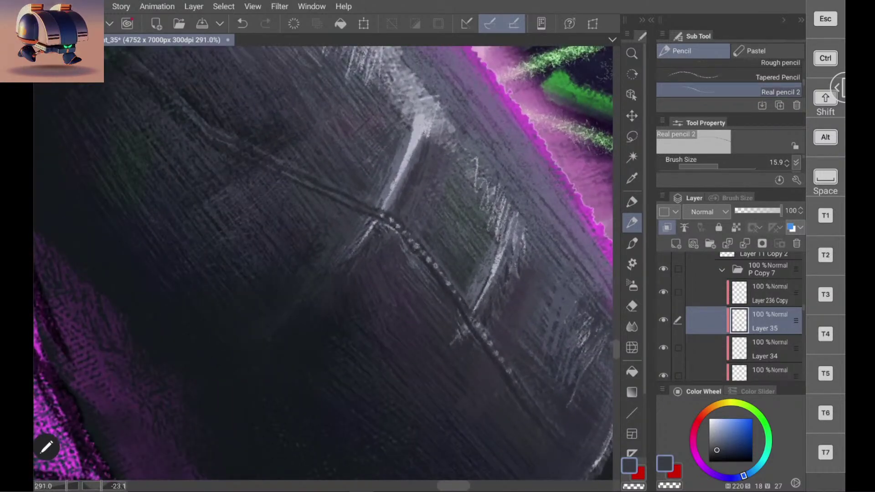
pyautogui.keyDown('alt'); pyautogui.click(312, 251); pyautogui.keyUp('alt')
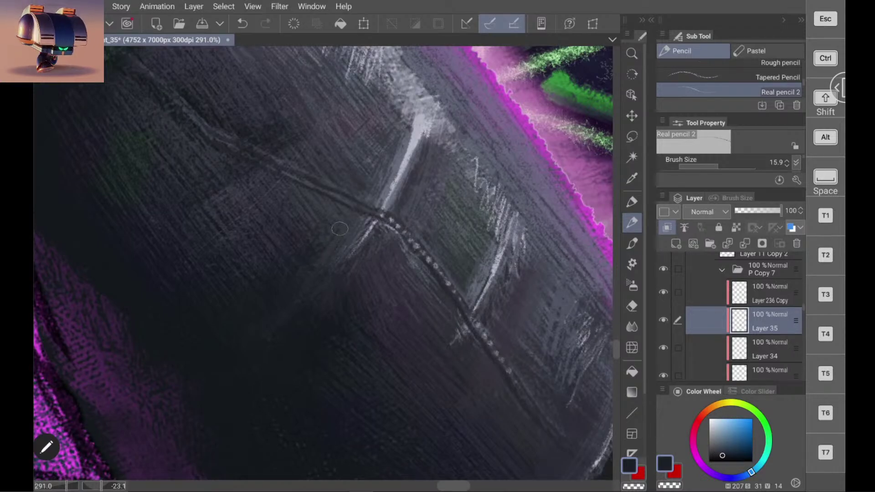
pyautogui.moveTo(335, 236)
pyautogui.mouseDown()
pyautogui.moveTo(315, 246)
pyautogui.moveTo(347, 215)
pyautogui.moveTo(343, 232)
pyautogui.moveTo(359, 220)
pyautogui.mouseUp()
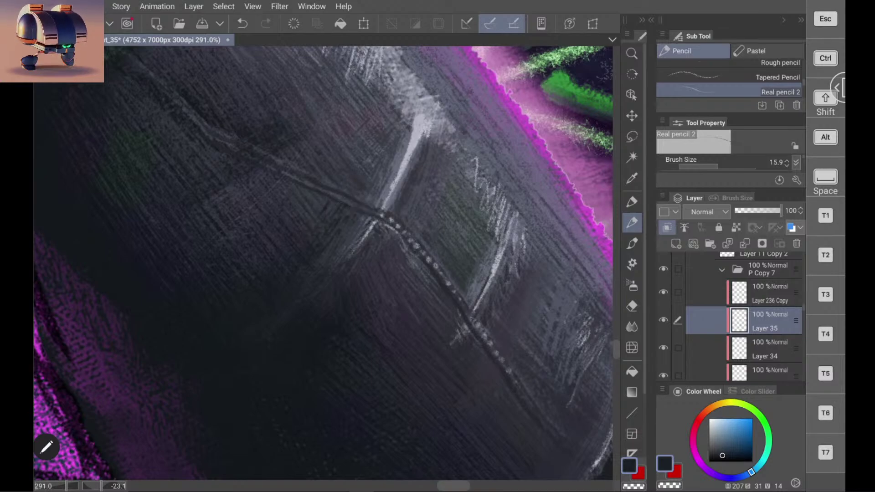
pyautogui.scroll(-8, 324, 263)
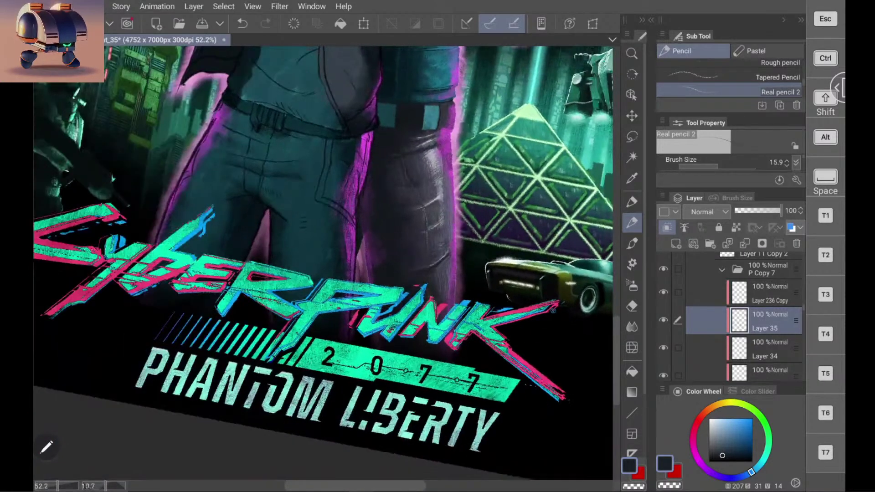
pyautogui.scroll(2, 324, 263)
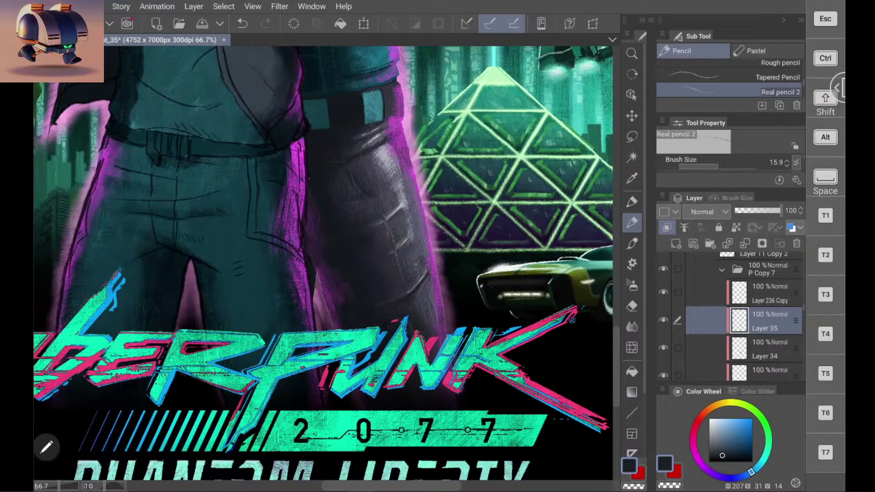
pyautogui.scroll(6, 323, 264)
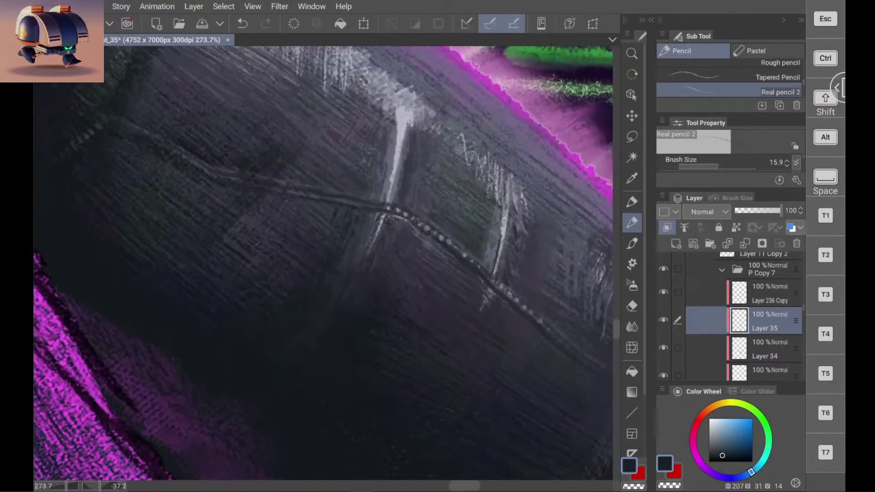
# Step: Sample a mid blue-grey from beside the upper fold highlight and extend the highlight across the seam onto the fabric below
pyautogui.keyDown('alt'); pyautogui.click(392, 151); pyautogui.keyUp('alt')
pyautogui.moveTo(382, 196); pyautogui.dragTo(370, 242)
pyautogui.moveTo(386, 187); pyautogui.dragTo(367, 246)
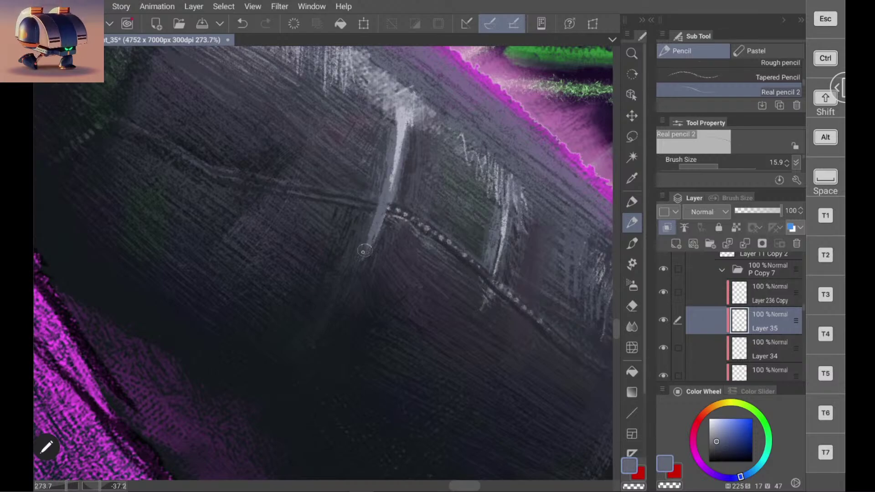
# Step: Cover the stitches nearest the fold with sampled dark grey and widen the highlight's extension below the seam with sampled blue-grey
pyautogui.keyDown('alt'); pyautogui.click(391, 208); pyautogui.keyUp('alt')
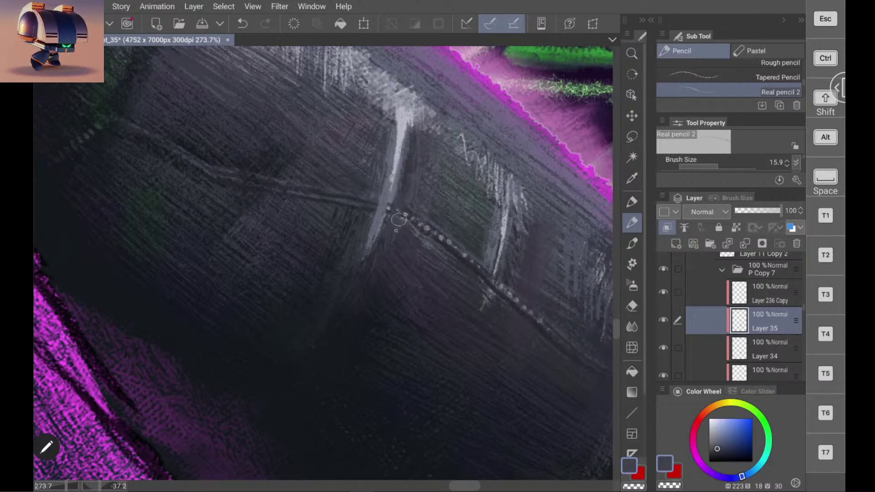
pyautogui.keyDown('alt'); pyautogui.click(386, 204); pyautogui.keyUp('alt')
pyautogui.moveTo(384, 235); pyautogui.dragTo(370, 244)
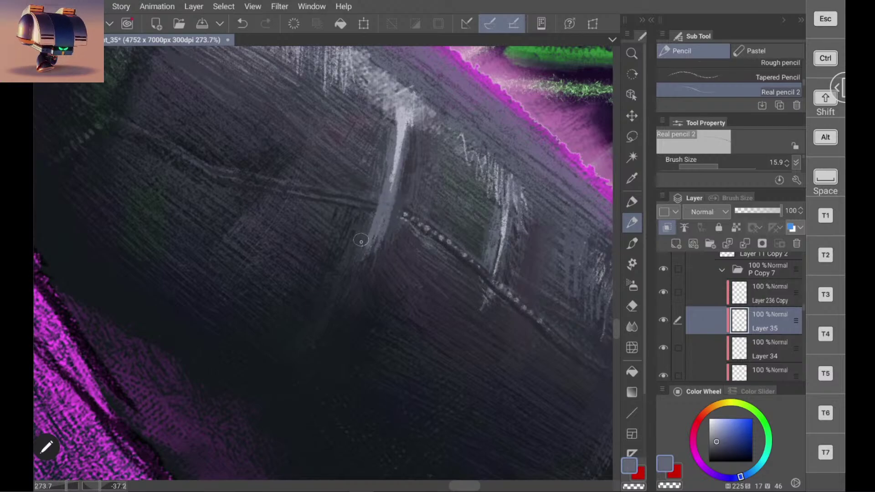
# Step: Sample dark blue-greys from the fabric around the extended fold highlight and tone down its edges near the seam
pyautogui.keyDown('alt'); pyautogui.click(363, 224); pyautogui.keyUp('alt')
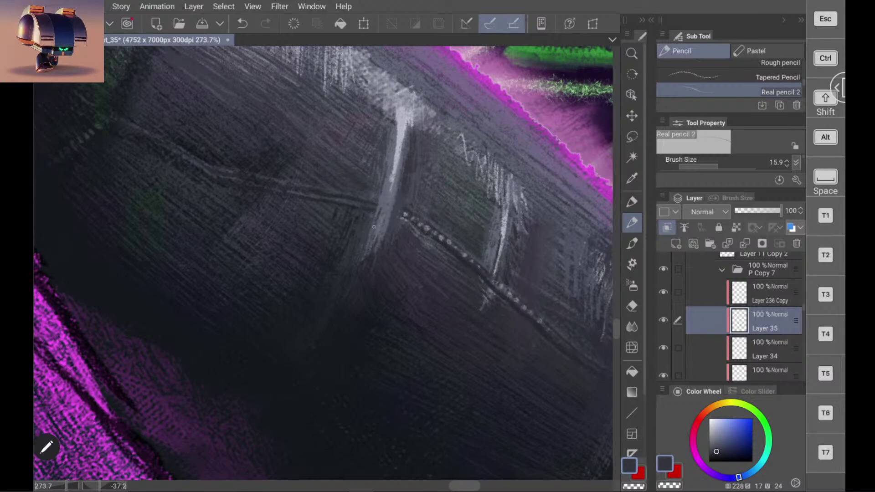
pyautogui.scroll(-5, 324, 263)
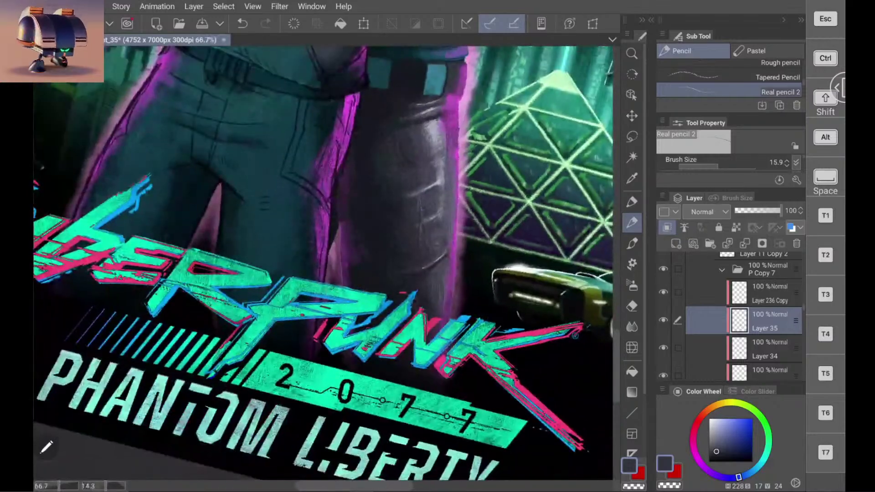
pyautogui.scroll(5, 575, 335)
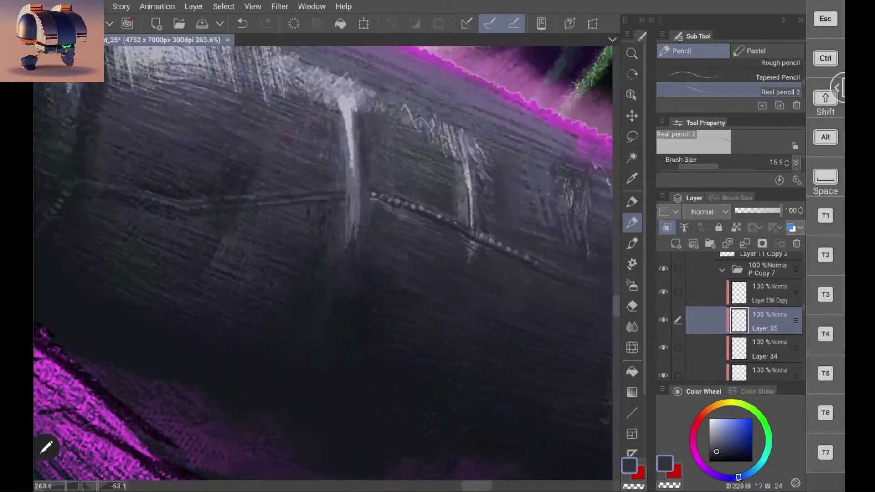
pyautogui.keyDown('alt'); pyautogui.click(369, 165); pyautogui.keyUp('alt')
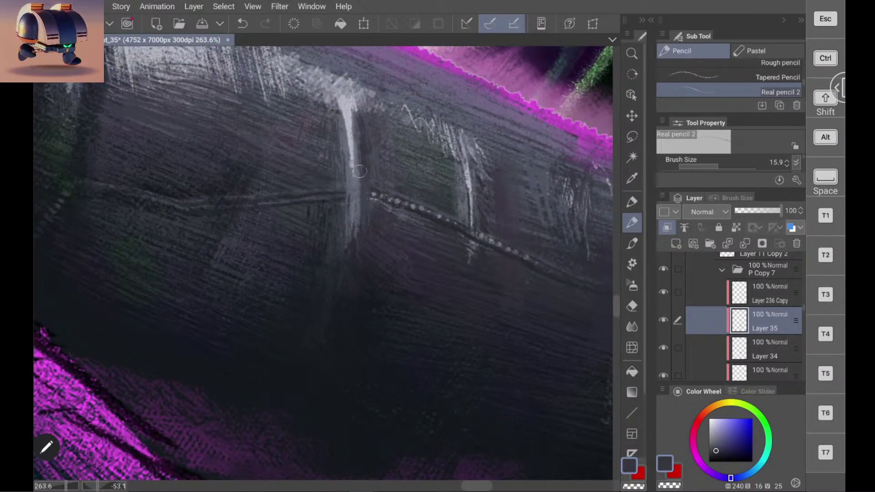
# Step: Extend the central fold highlight down across the seam of the dark trouser leg with grey tones sampled from the fold
pyautogui.scroll(-6, 346, 219)
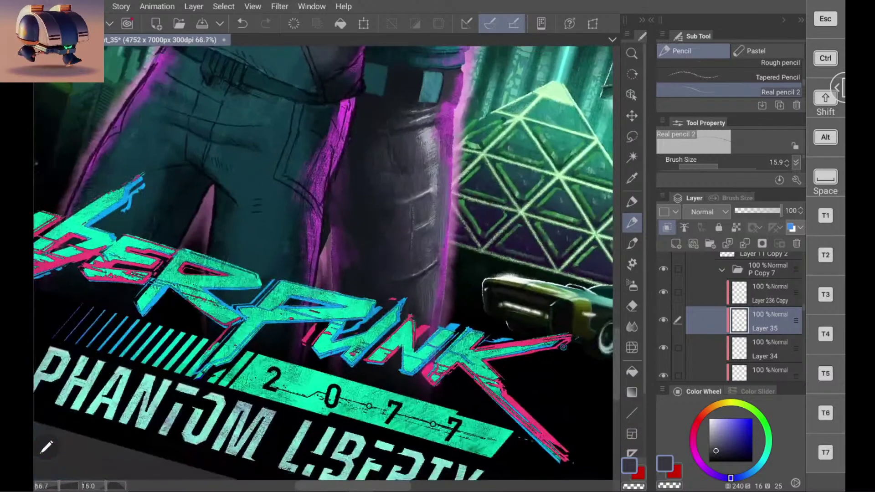
pyautogui.scroll(2, 392, 219)
pyautogui.scroll(4, 323, 262)
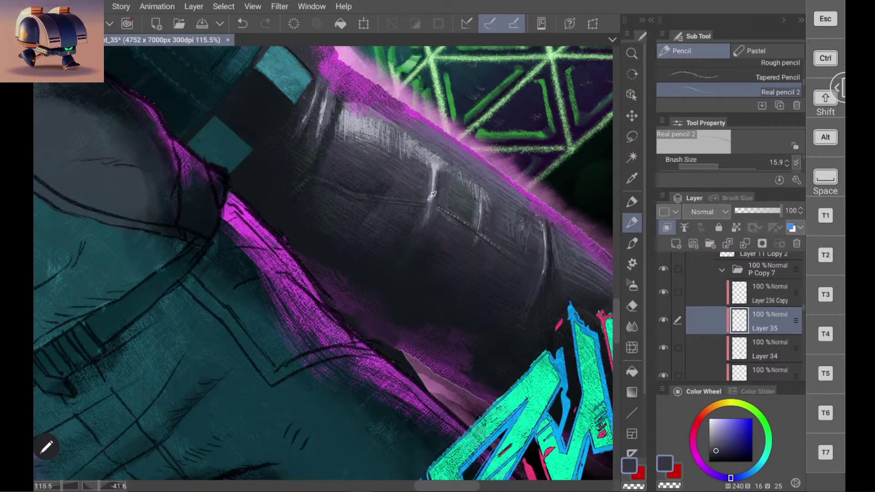
pyautogui.keyDown('alt'); pyautogui.click(427, 194); pyautogui.keyUp('alt')
pyautogui.moveTo(427, 193); pyautogui.dragTo(423, 224)
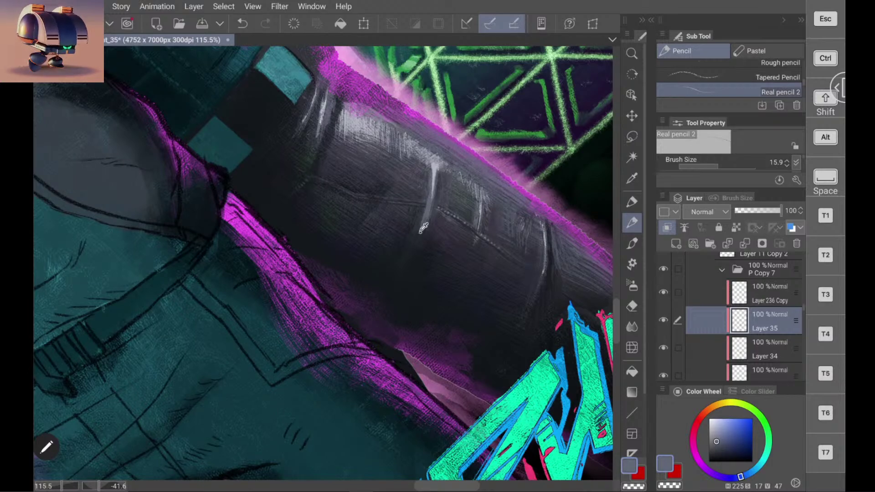
pyautogui.keyDown('alt'); pyautogui.click(423, 227); pyautogui.keyUp('alt')
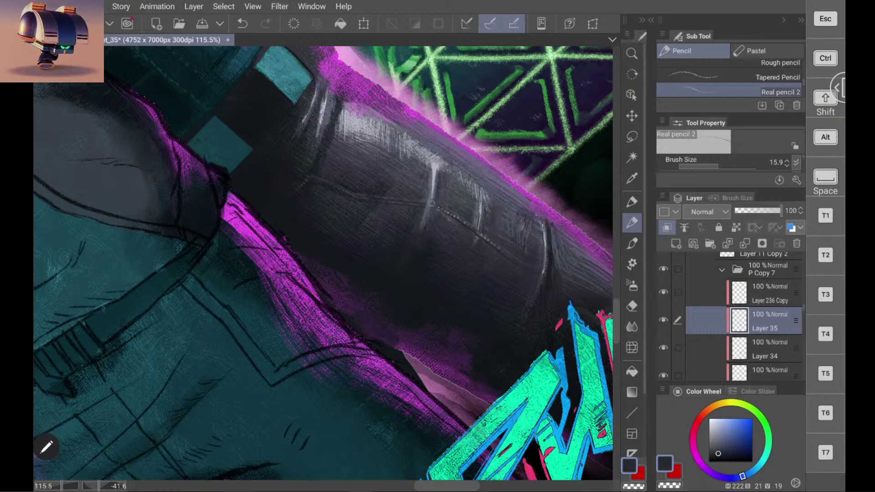
# Step: Repaint the lower end of the central fold highlight in light grey sampled from its bright upper end
pyautogui.keyDown('alt'); pyautogui.click(438, 168); pyautogui.keyUp('alt')
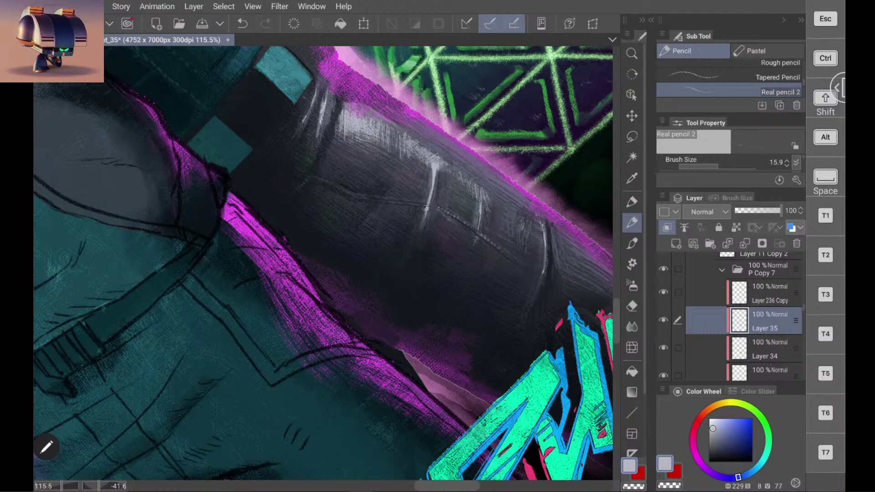
pyautogui.hotkey('ctrl', 'z')
pyautogui.moveTo(431, 187); pyautogui.dragTo(422, 227)
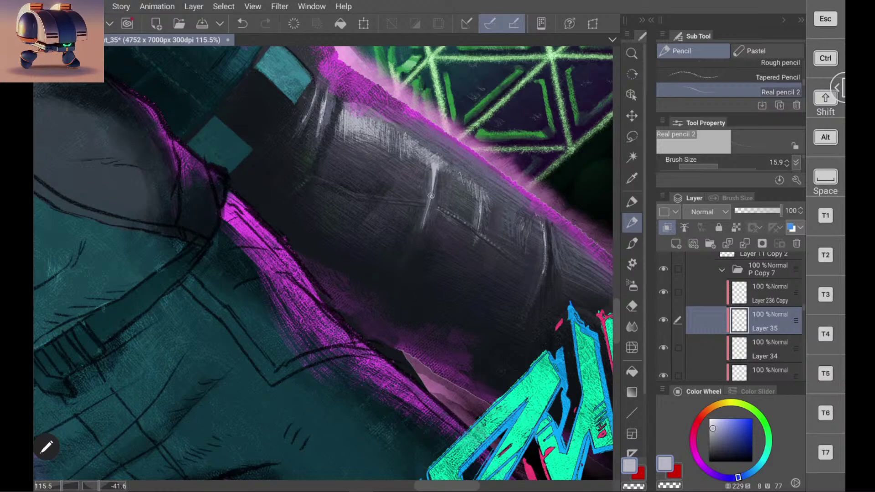
pyautogui.scroll(-1, 324, 268)
pyautogui.hotkey('ctrl', 'z')
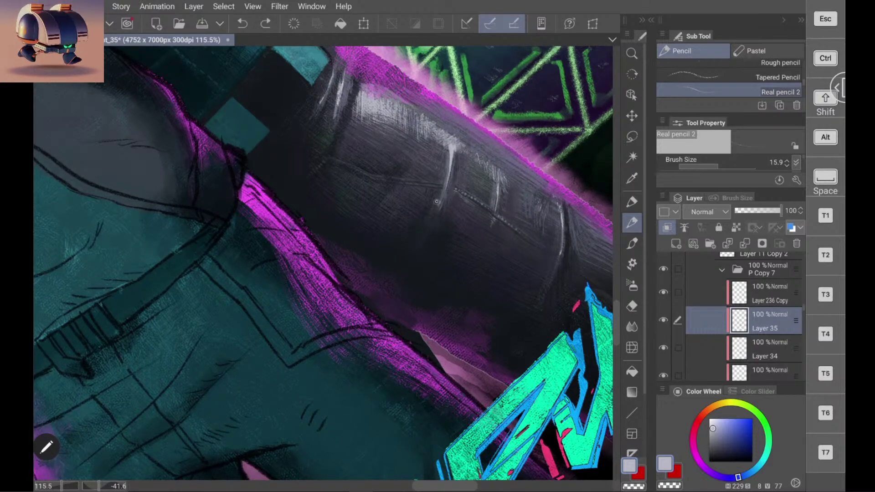
pyautogui.moveTo(440, 205); pyautogui.dragTo(450, 176)
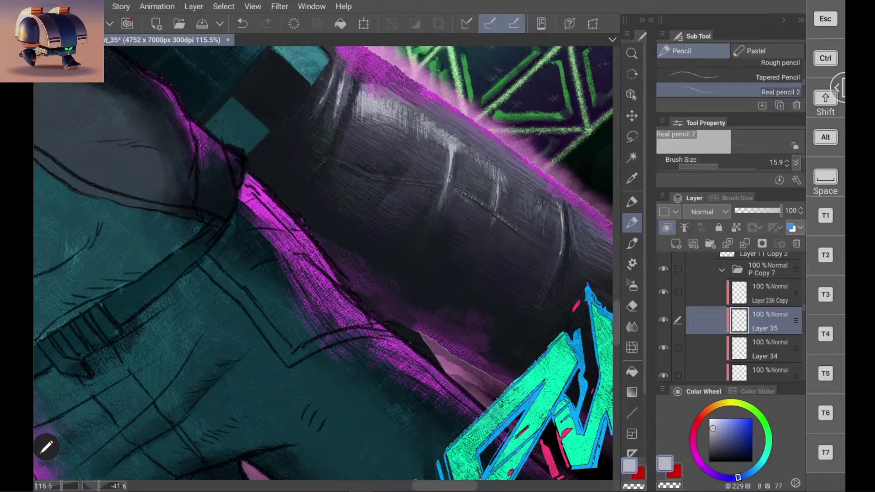
# Step: Blend the area around the central fold and seam with a mid grey and a dark blue-grey sampled beside it
pyautogui.keyDown('alt'); pyautogui.click(454, 162); pyautogui.keyUp('alt')
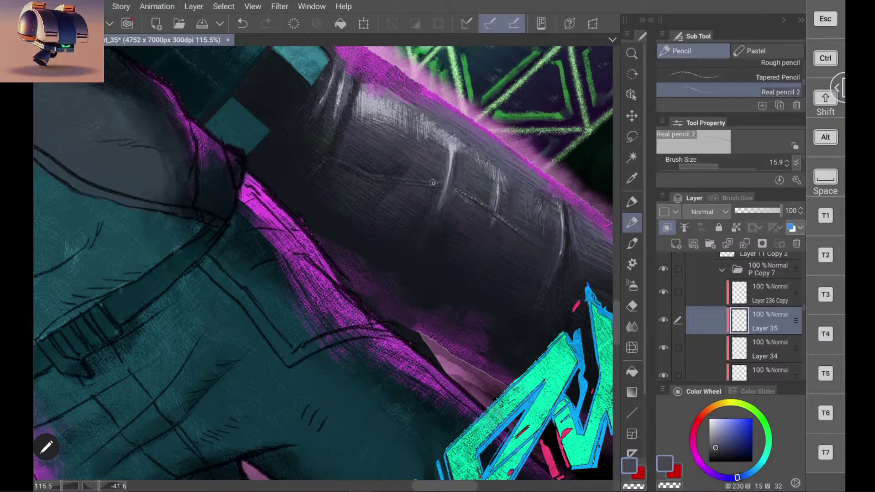
pyautogui.keyDown('alt'); pyautogui.click(442, 214); pyautogui.keyUp('alt')
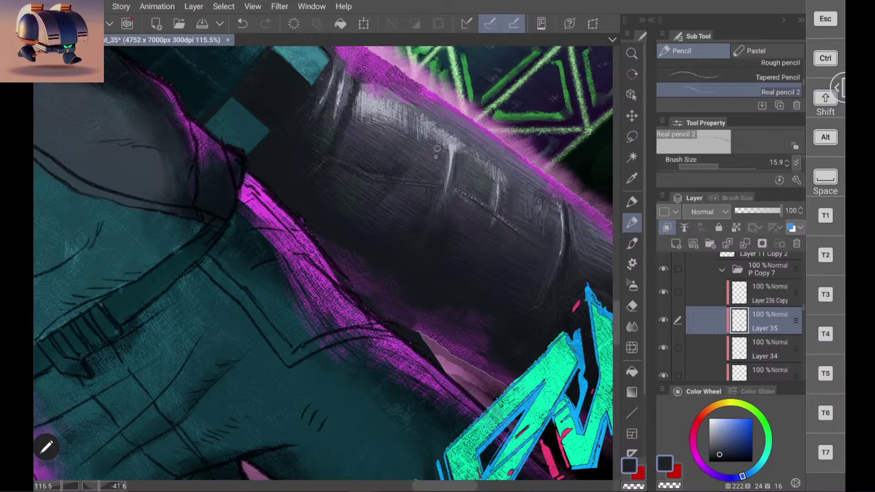
pyautogui.scroll(-5, 323, 263)
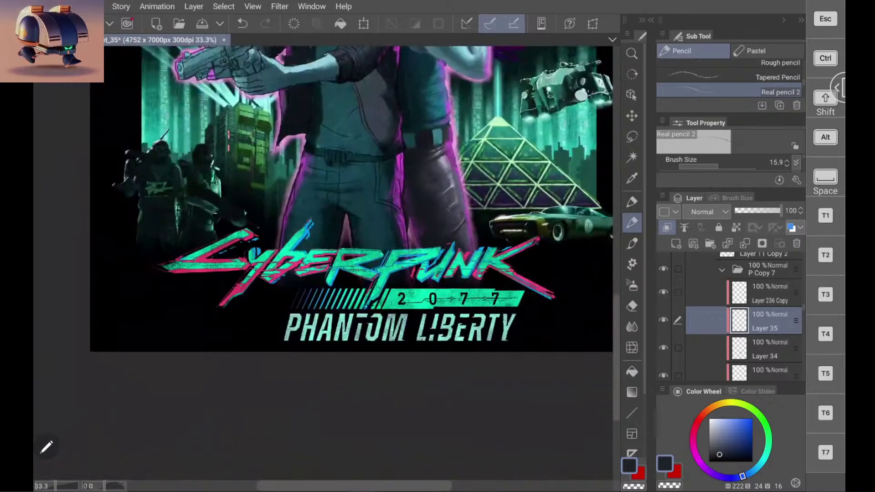
# Step: Try to nudge the seam end at the central fold on Layer 35 with Liquify at brush size 98.4
pyautogui.scroll(5, 346, 219)
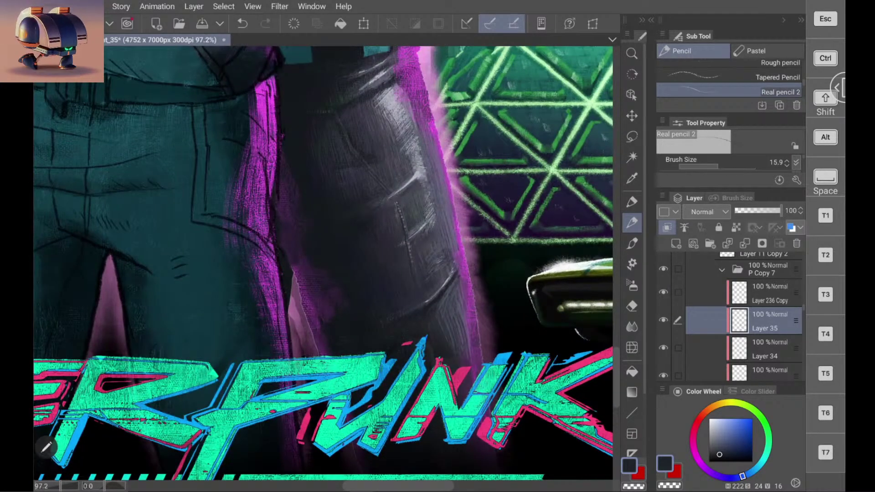
pyautogui.click(632, 347)
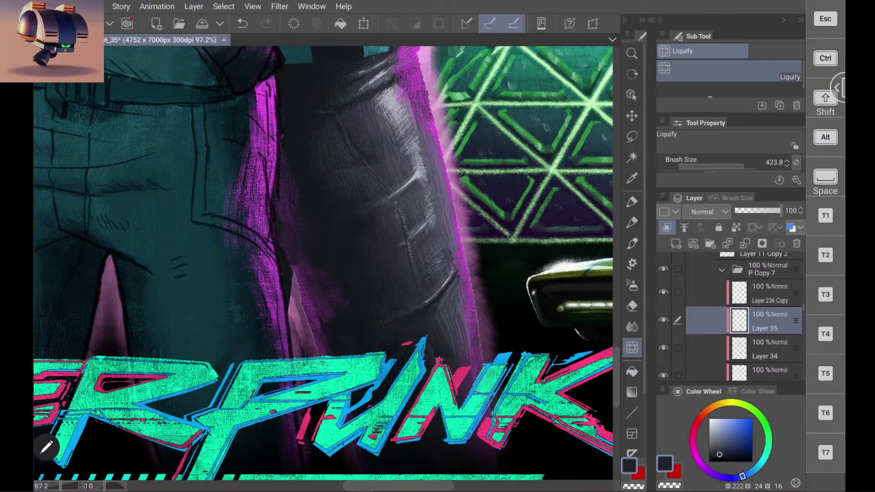
pyautogui.click(664, 348)
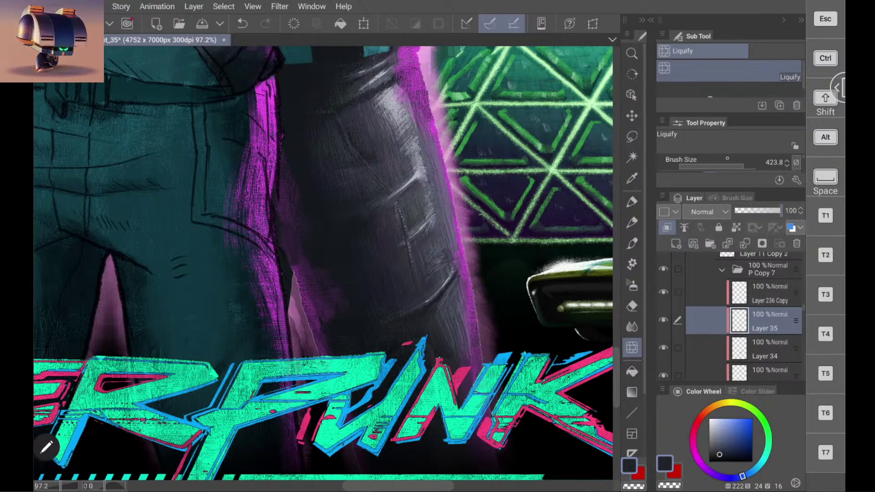
pyautogui.click(722, 165)
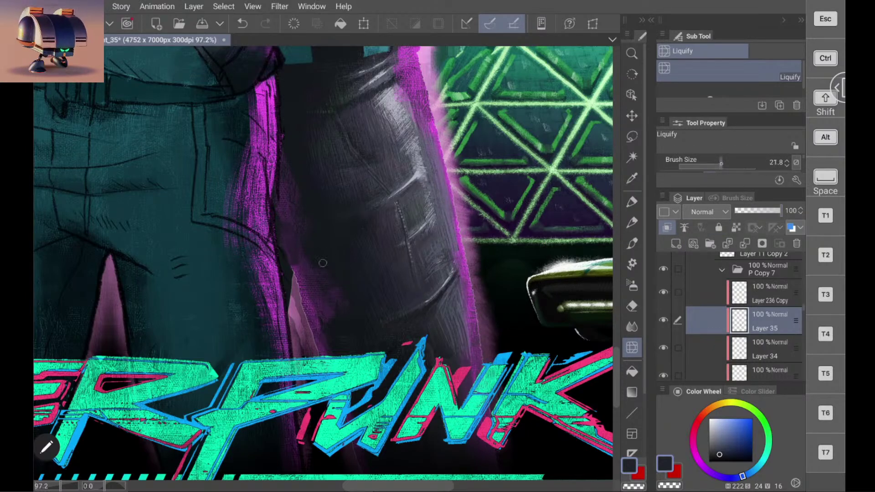
pyautogui.moveTo(721, 164); pyautogui.dragTo(728, 165)
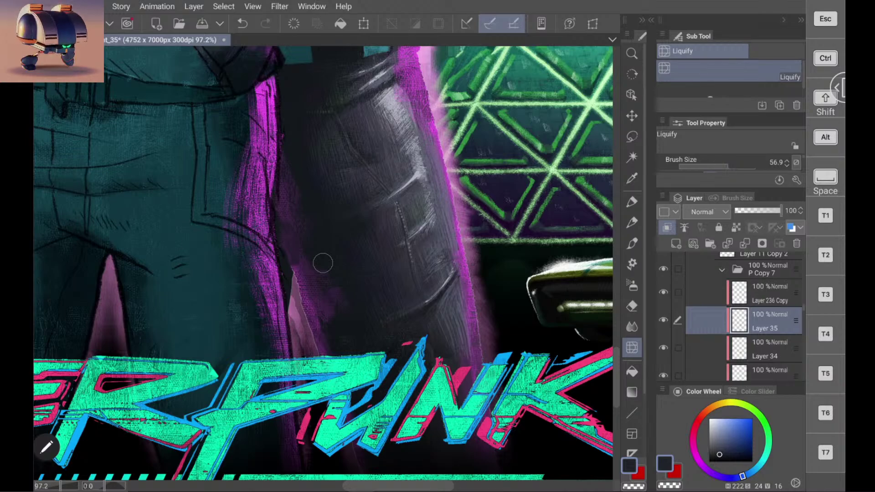
pyautogui.moveTo(728, 163); pyautogui.dragTo(732, 164)
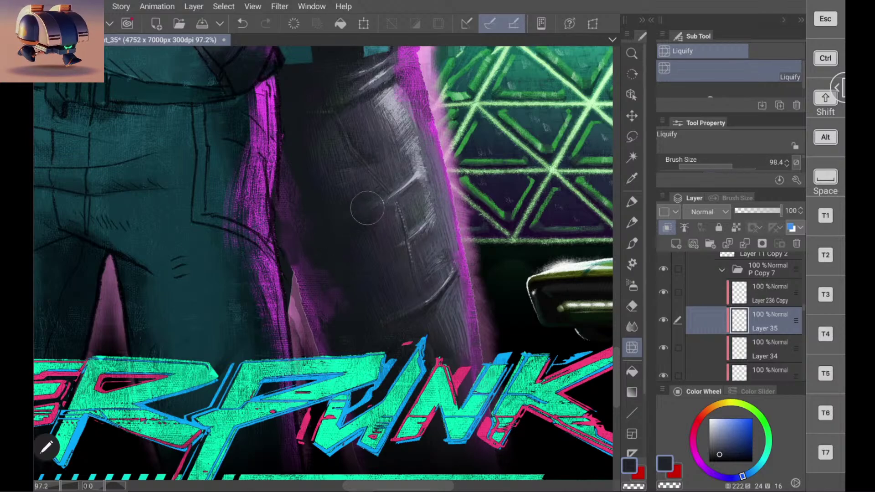
pyautogui.moveTo(386, 202); pyautogui.dragTo(405, 198)
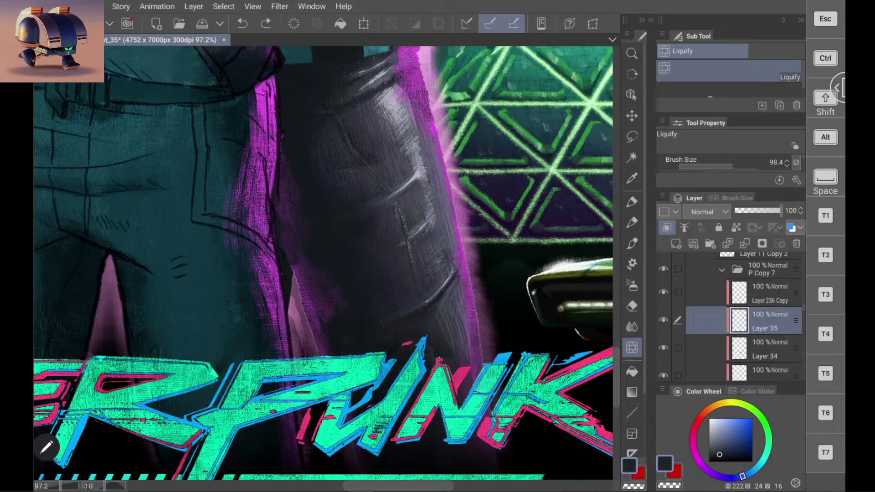
# Step: Toggle the visibility of Layers 34, 30, 33 and 35 to check which one holds the leg's seam and stitching
pyautogui.scroll(-2, 770, 342)
pyautogui.click(664, 314)
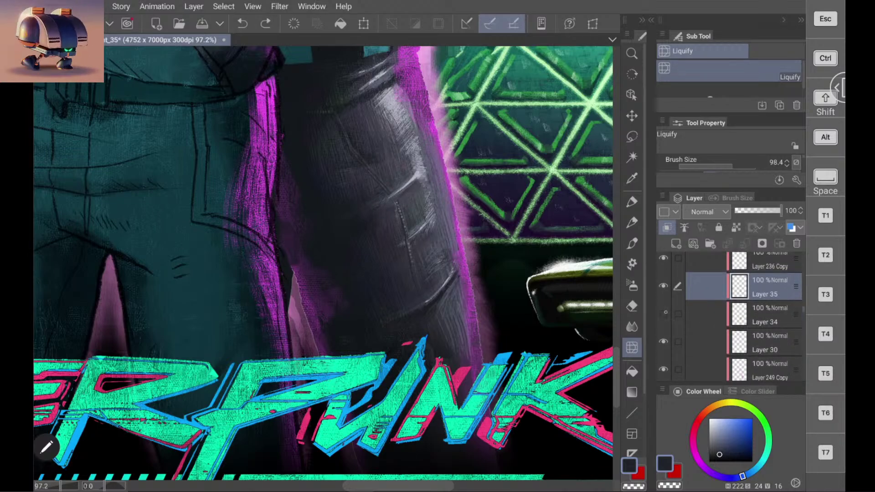
pyautogui.click(664, 314)
pyautogui.click(664, 342)
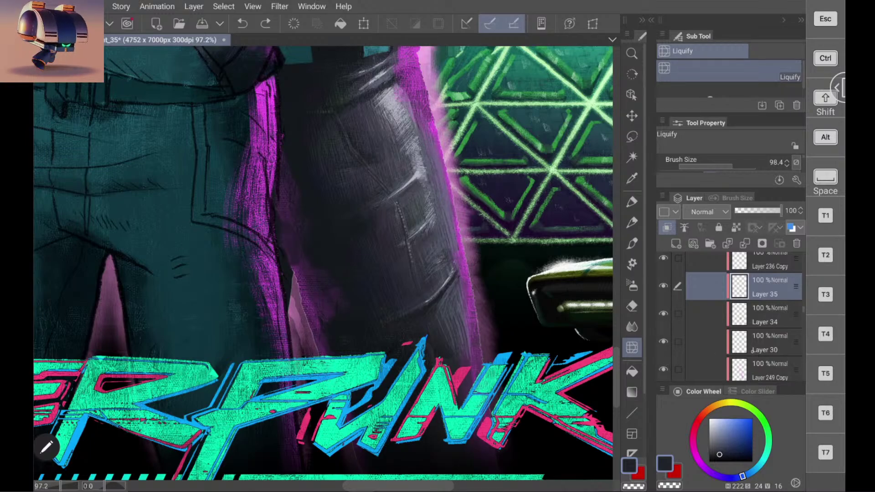
pyautogui.scroll(-2, 730, 317)
pyautogui.click(665, 363)
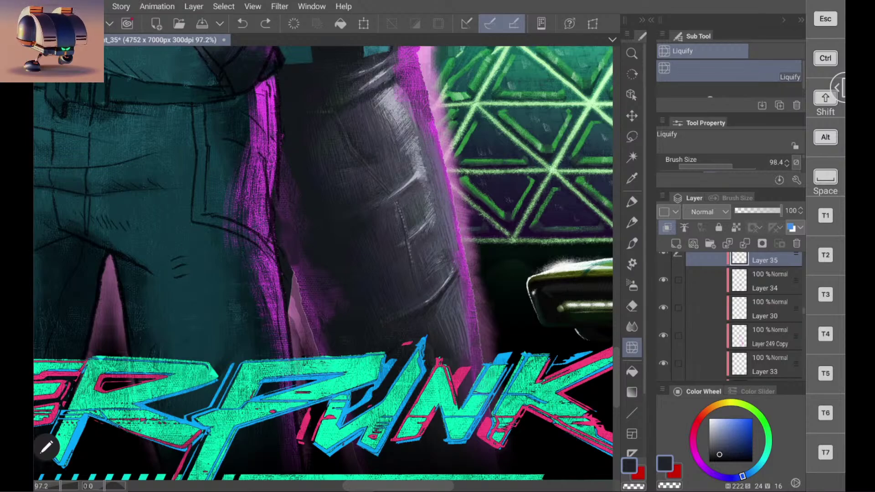
pyautogui.scroll(2, 750, 285)
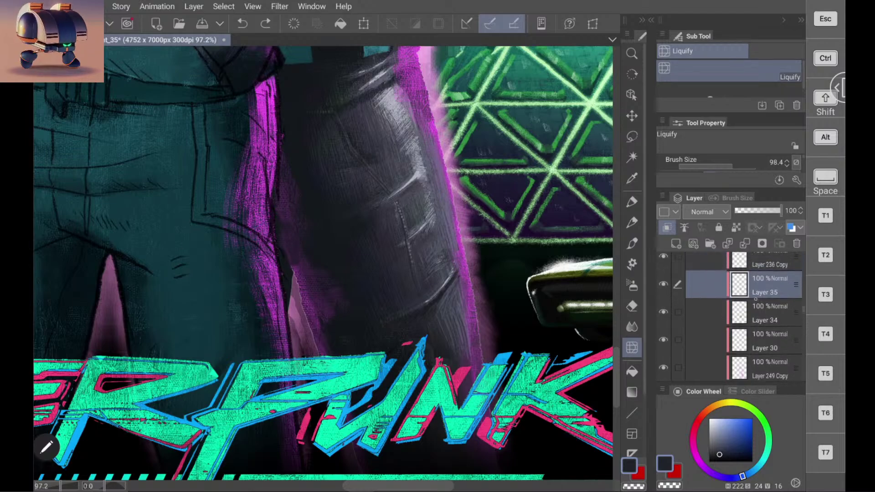
pyautogui.click(664, 284)
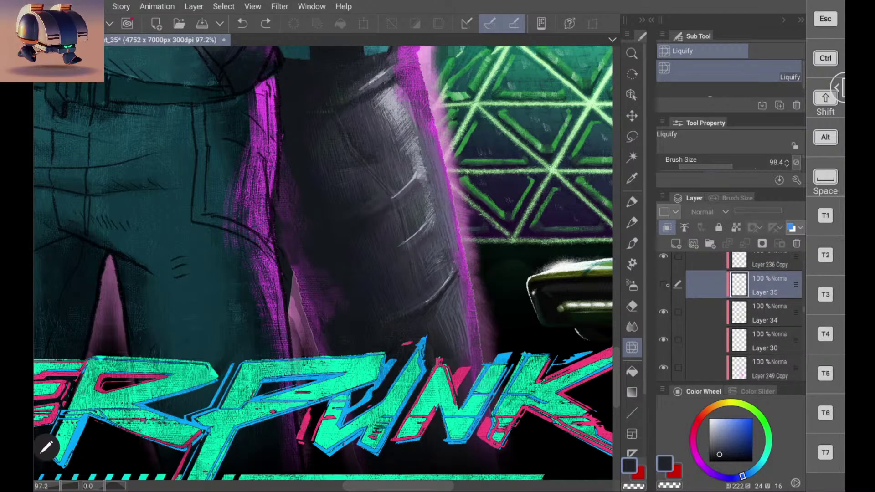
pyautogui.click(664, 284)
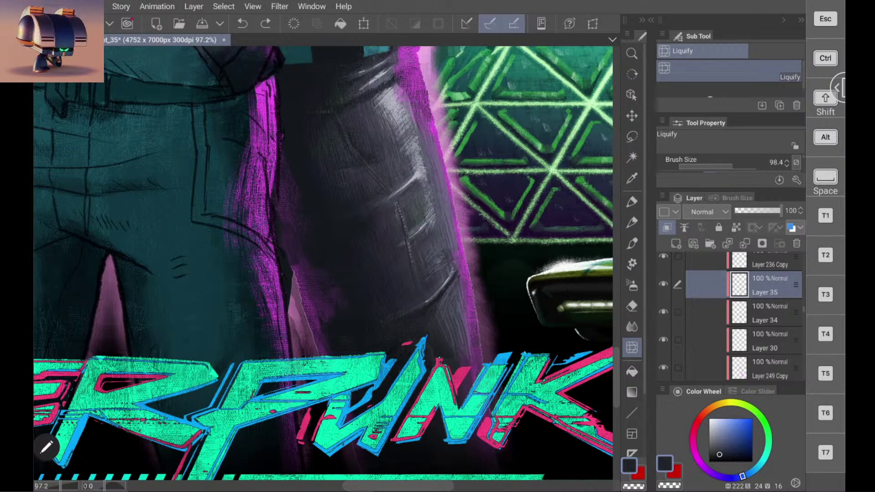
# Step: Pencil a short grey link on Layer 35 between the upper seam and the dotted stitching below the central fold, using a tone sampled from the fold
pyautogui.press('p')
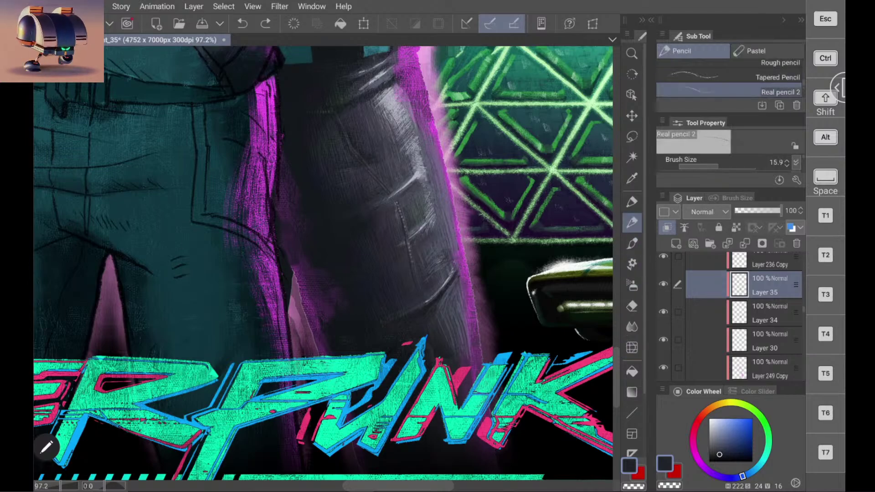
pyautogui.scroll(3, 428, 161)
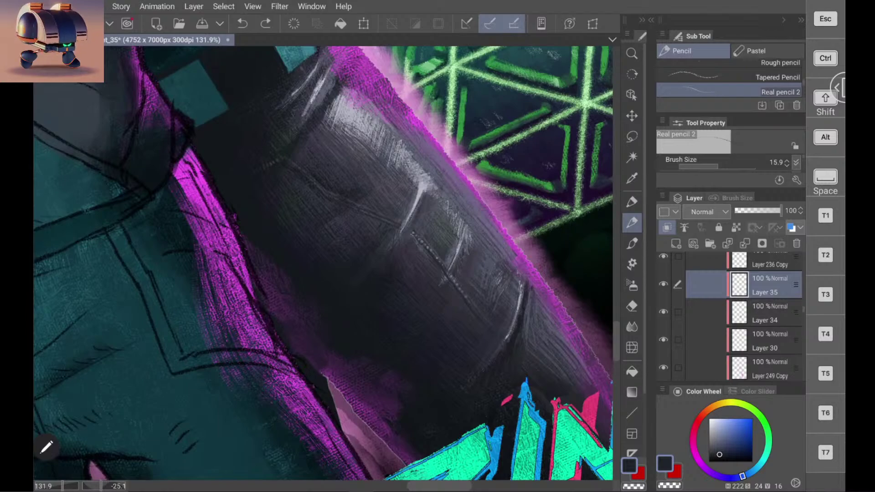
pyautogui.scroll(3, 323, 262)
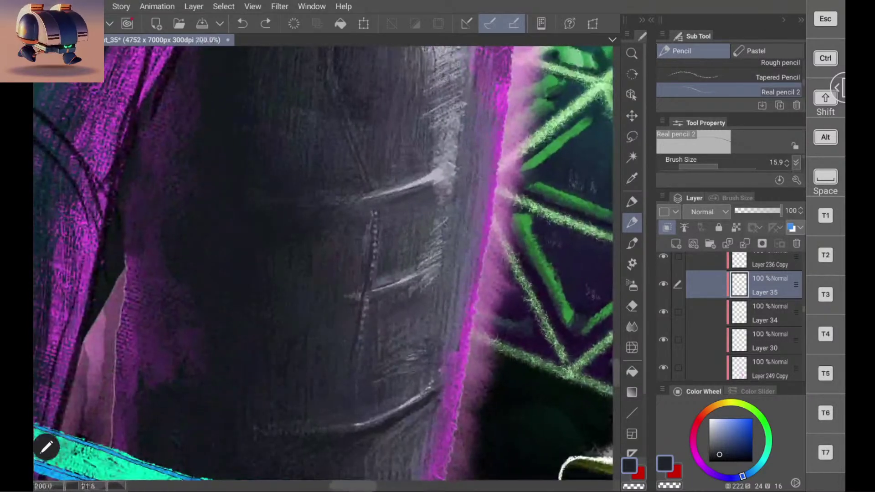
pyautogui.scroll(1, 324, 262)
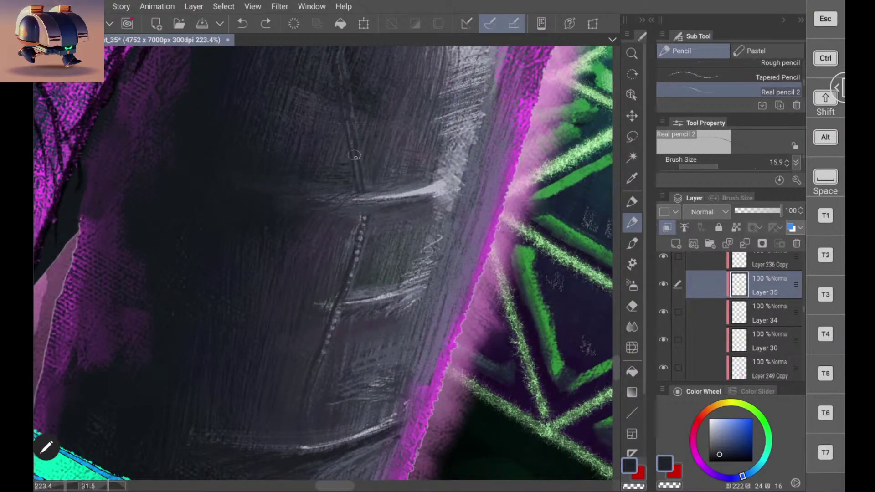
pyautogui.keyDown('alt'); pyautogui.click(374, 192); pyautogui.keyUp('alt')
pyautogui.moveTo(359, 196)
pyautogui.mouseDown()
pyautogui.moveTo(352, 197)
pyautogui.moveTo(364, 213)
pyautogui.mouseUp()
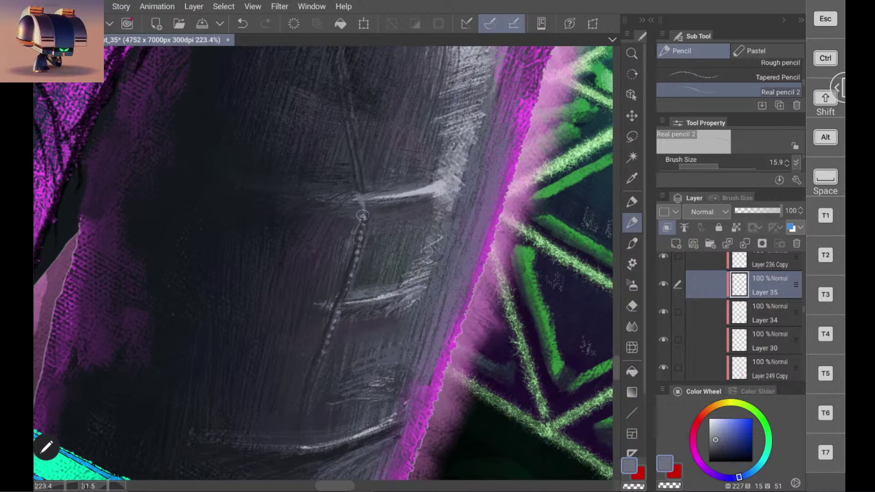
# Step: Darken the seam joint at the central fold with a short stroke in dark blue-grey sampled beside the upper seam, redoing it until it fits
pyautogui.keyDown('alt'); pyautogui.click(356, 181); pyautogui.keyUp('alt')
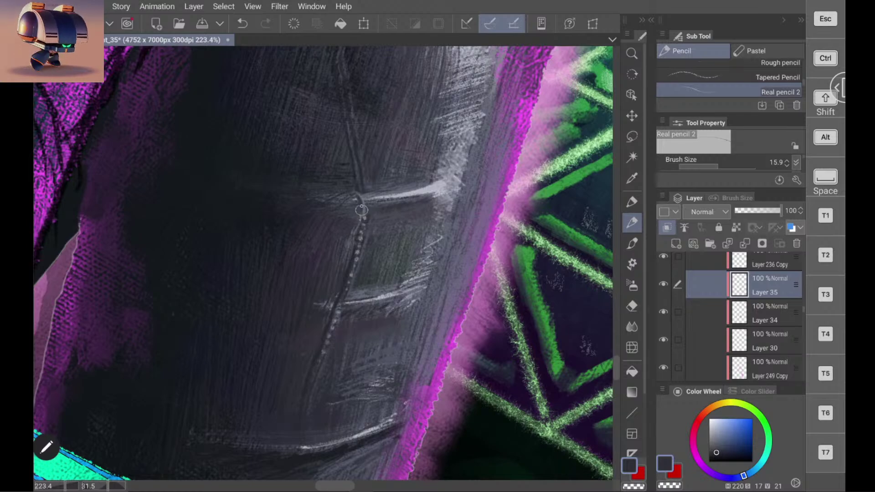
pyautogui.moveTo(360, 201); pyautogui.dragTo(365, 226)
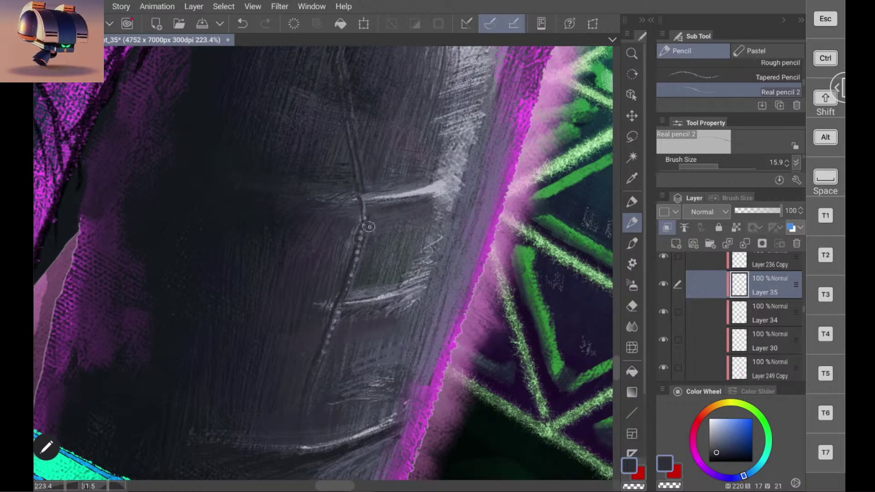
pyautogui.hotkey('ctrl', 'z')
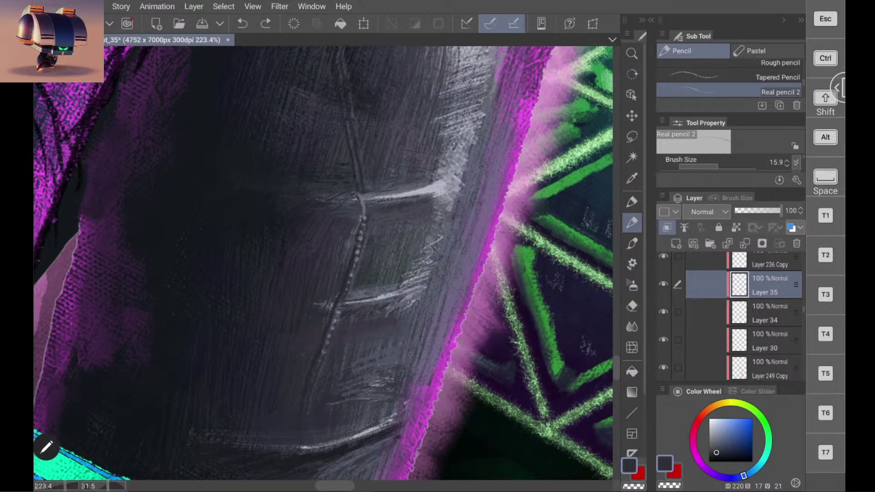
pyautogui.moveTo(360, 195); pyautogui.dragTo(363, 210)
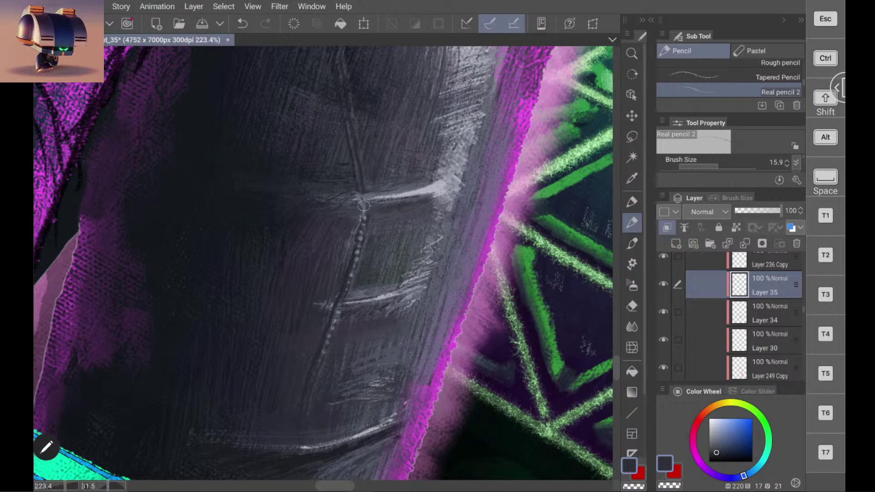
pyautogui.hotkey('ctrl', 'z')
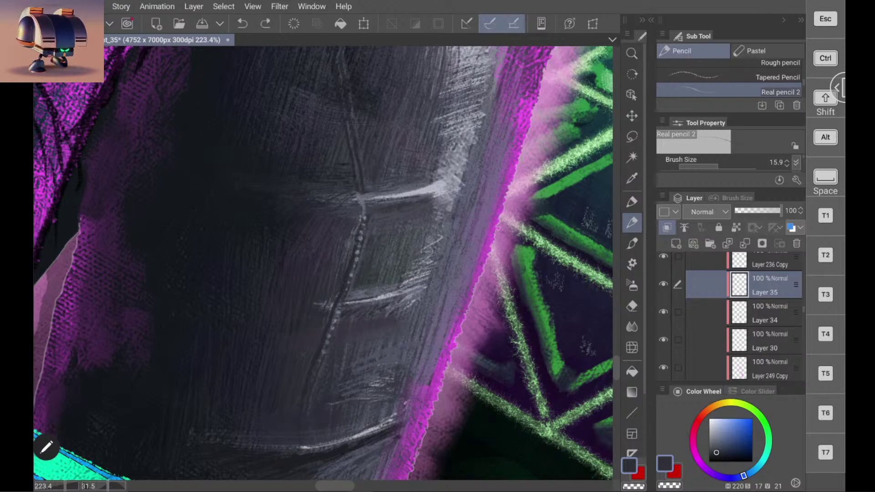
pyautogui.moveTo(359, 193); pyautogui.dragTo(362, 198)
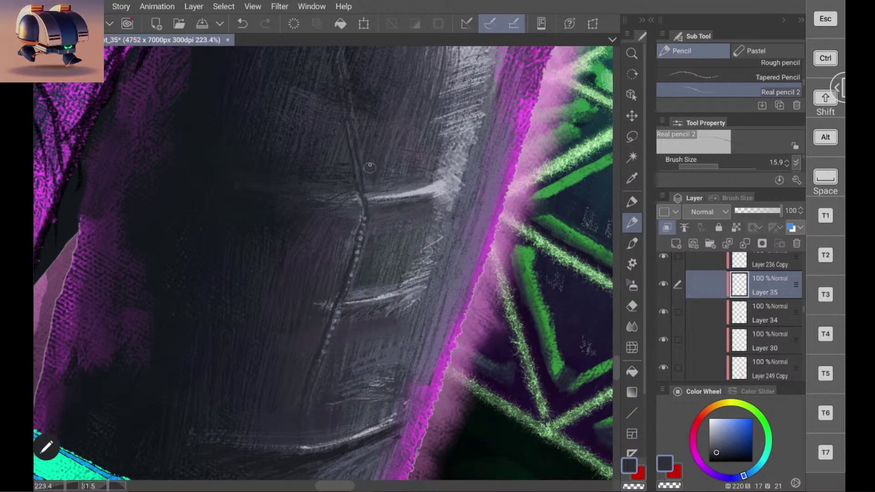
# Step: Blend the seam joint at the central fold on Layer 35 with a short pencil stroke in blue-grey sampled beside the seam
pyautogui.keyDown('alt'); pyautogui.click(371, 196); pyautogui.keyUp('alt')
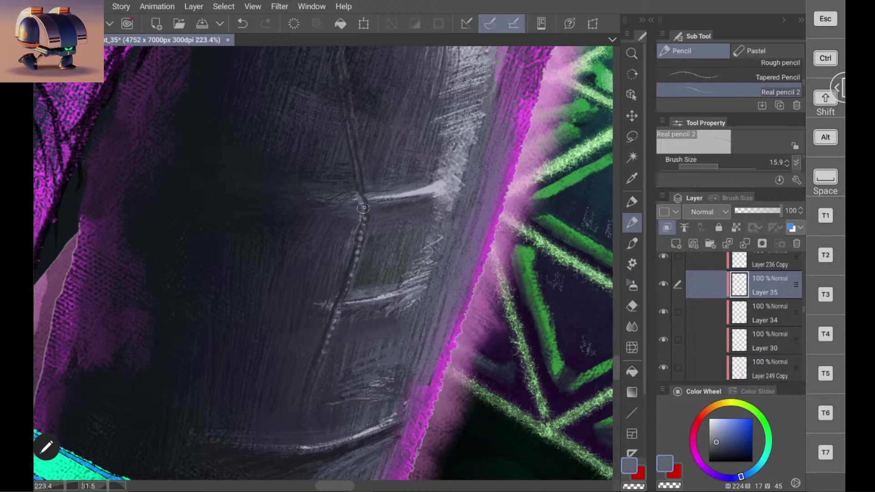
pyautogui.keyDown('alt'); pyautogui.click(358, 208); pyautogui.keyUp('alt')
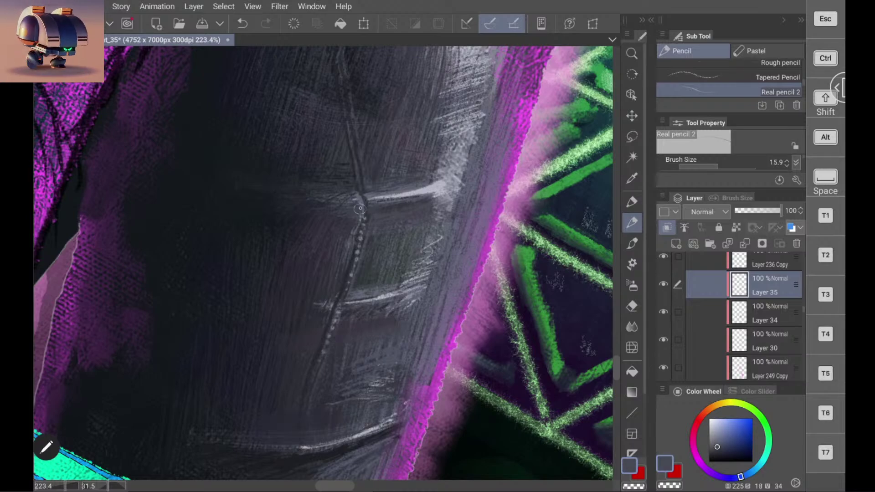
pyautogui.moveTo(358, 197); pyautogui.dragTo(364, 217)
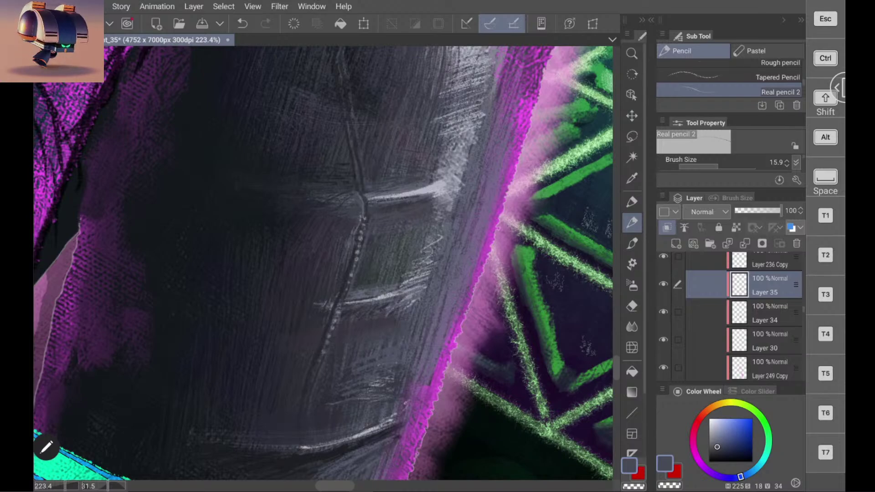
pyautogui.keyDown('alt'); pyautogui.click(363, 179); pyautogui.keyUp('alt')
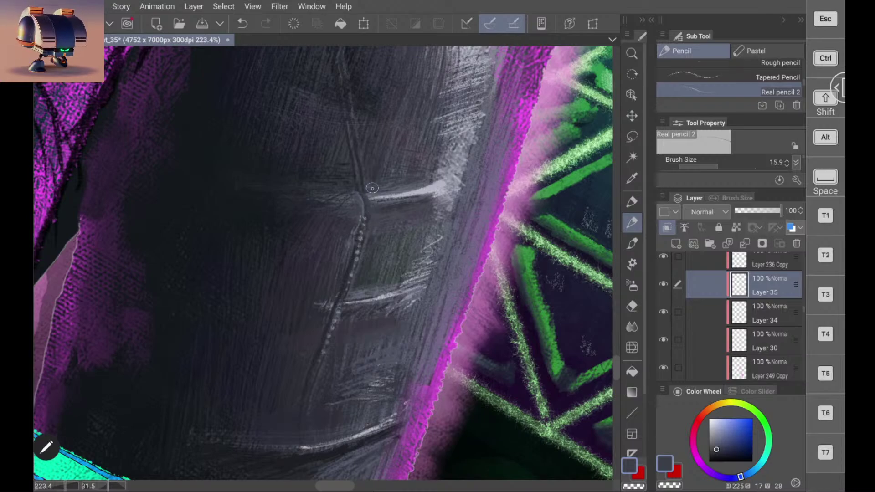
# Step: Darken the seam's outer edge just below the central fold with short near-black strokes, redoing the first one and resampling neighbouring tones for touch-ups
pyautogui.keyDown('alt'); pyautogui.click(362, 138); pyautogui.keyUp('alt')
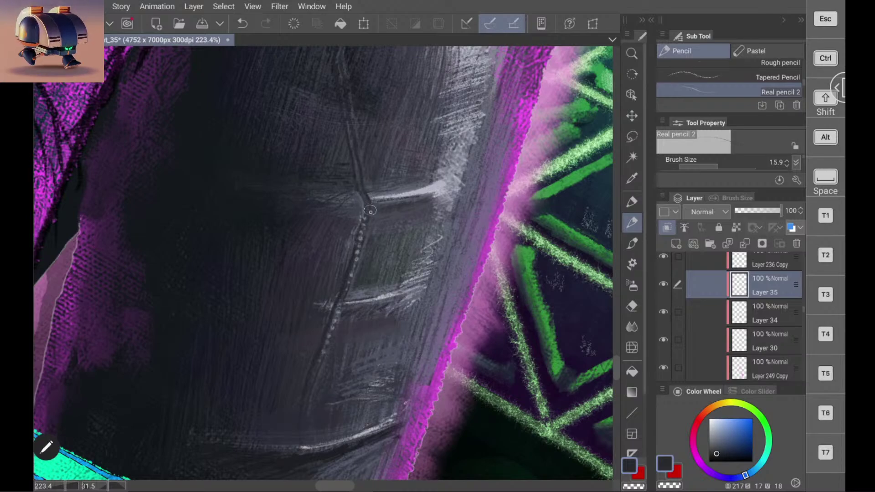
pyautogui.moveTo(368, 200); pyautogui.dragTo(363, 237)
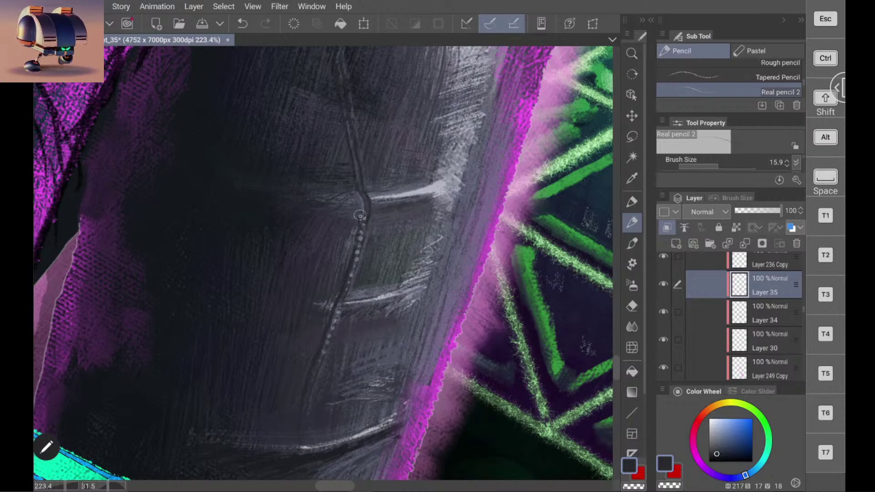
pyautogui.hotkey('ctrl', 'z')
pyautogui.moveTo(361, 212); pyautogui.dragTo(365, 197)
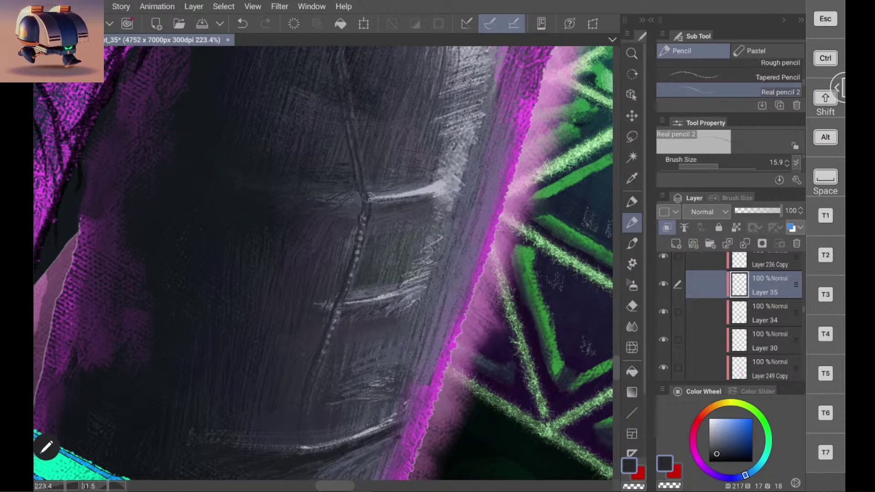
pyautogui.moveTo(365, 214); pyautogui.dragTo(367, 199)
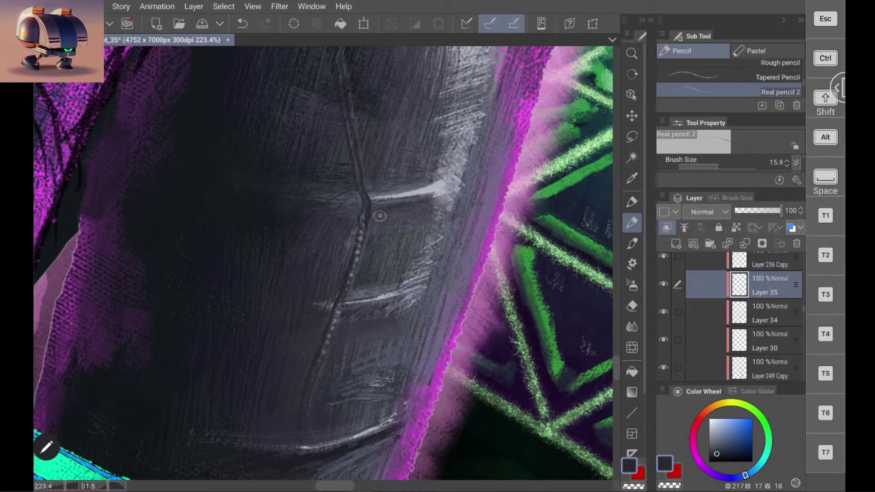
pyautogui.keyDown('alt'); pyautogui.click(367, 223); pyautogui.keyUp('alt')
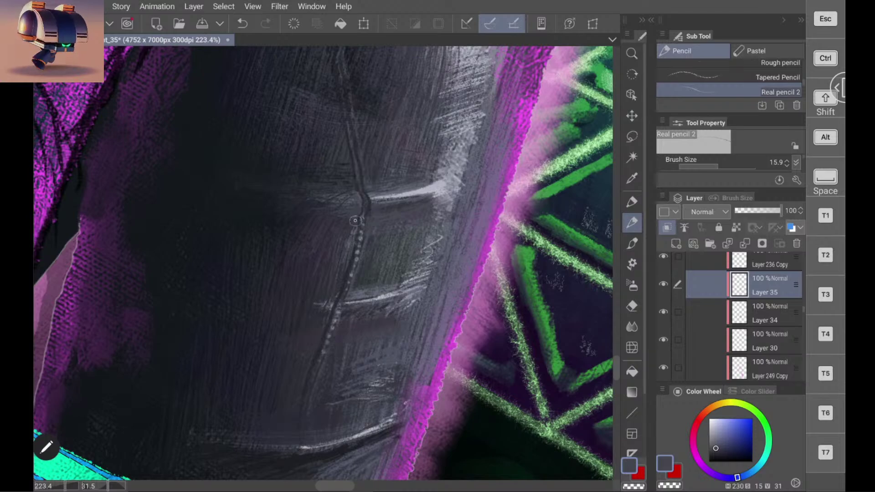
pyautogui.keyDown('alt'); pyautogui.click(370, 210); pyautogui.keyUp('alt')
pyautogui.keyDown('alt'); pyautogui.click(359, 216); pyautogui.keyUp('alt')
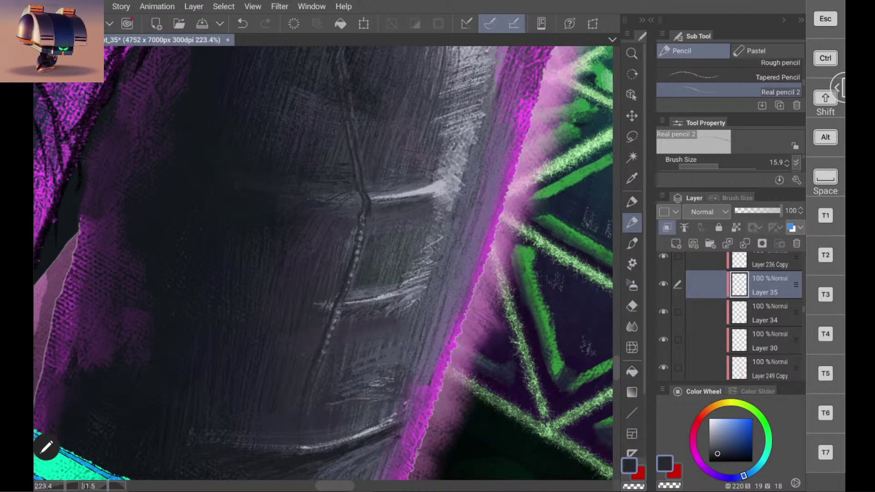
# Step: Dot light stitch marks on the seam joint in a pale tone sampled from the fold highlight, and tone them down with sampled dark blue-grey
pyautogui.scroll(-5, 371, 210)
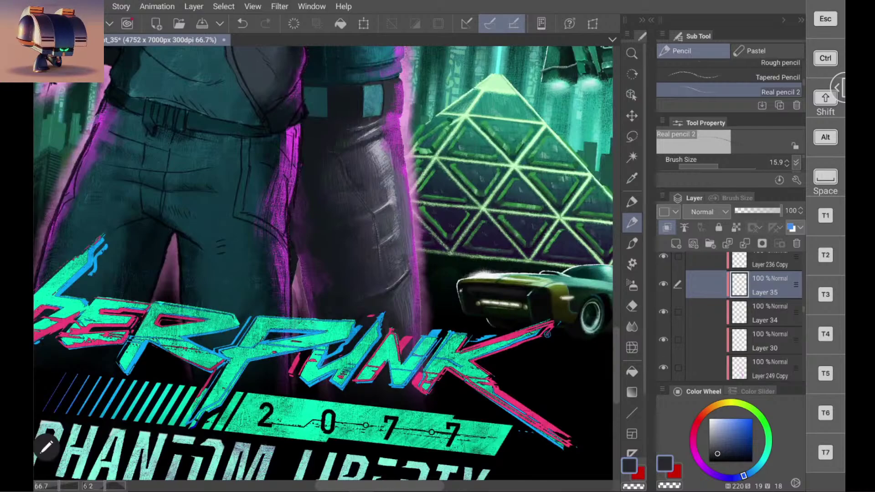
pyautogui.scroll(10, 364, 155)
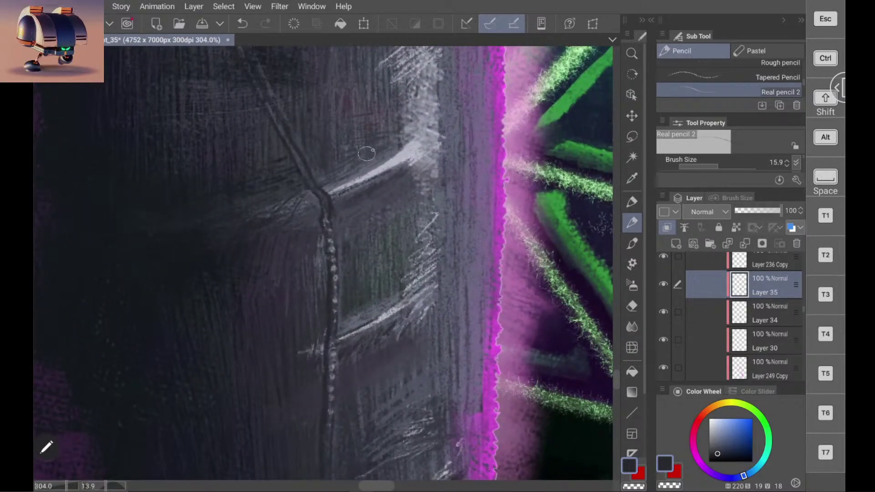
pyautogui.keyDown('alt'); pyautogui.click(402, 155); pyautogui.keyUp('alt')
pyautogui.moveTo(316, 189); pyautogui.dragTo(327, 212)
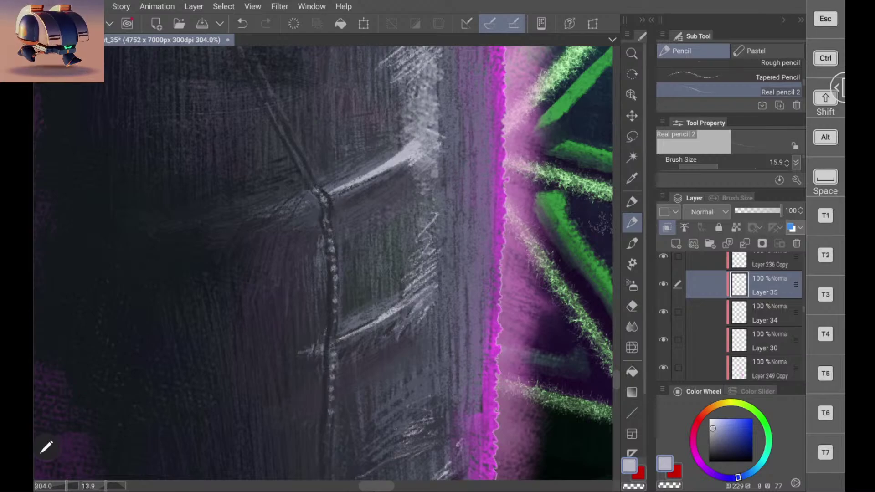
pyautogui.keyDown('alt'); pyautogui.click(341, 209); pyautogui.keyUp('alt')
pyautogui.moveTo(324, 204)
pyautogui.mouseDown()
pyautogui.moveTo(332, 209)
pyautogui.moveTo(318, 197)
pyautogui.mouseUp()
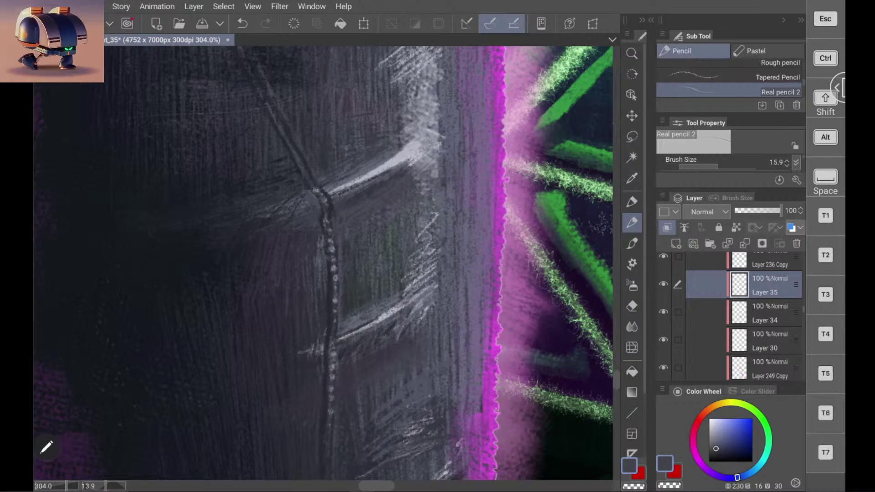
# Step: Check the leg against the whole poster and save the file
pyautogui.scroll(-10, 323, 263)
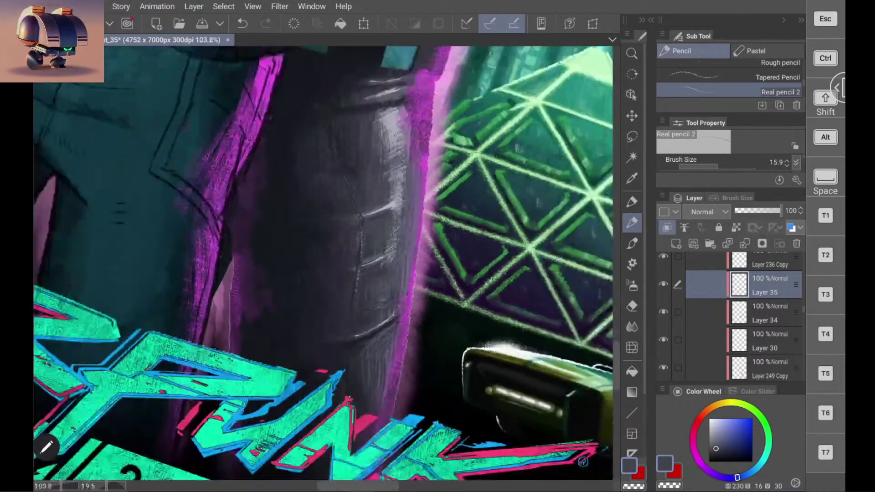
pyautogui.scroll(-6, 322, 262)
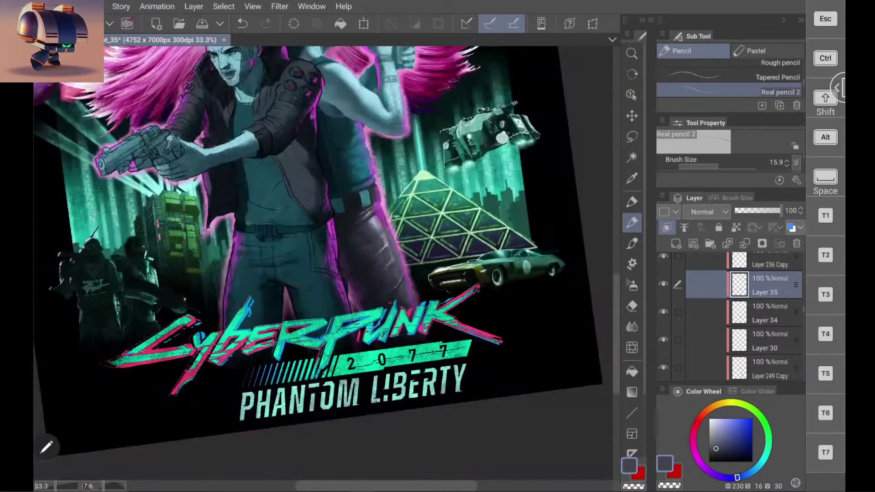
pyautogui.scroll(-3, 323, 263)
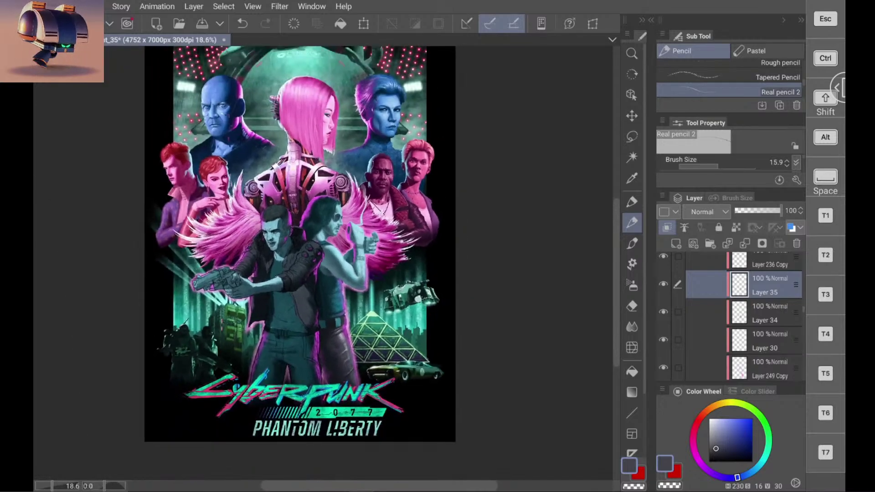
pyautogui.scroll(1, 294, 263)
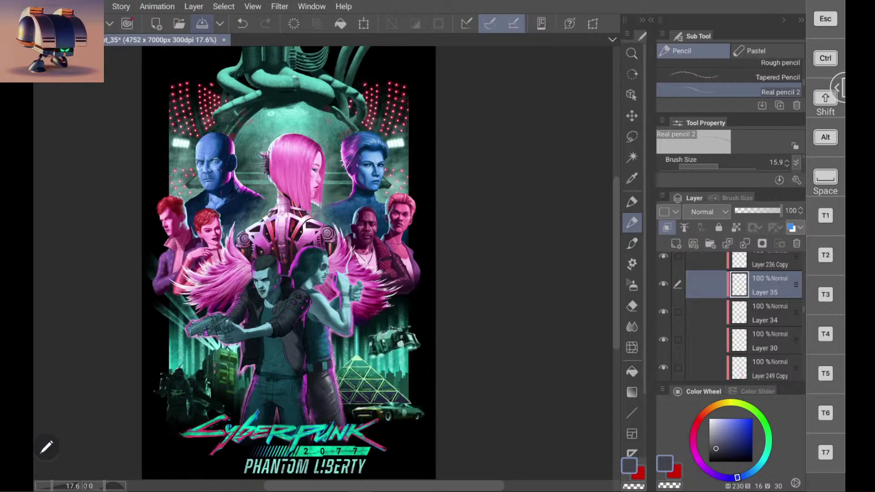
pyautogui.hotkey('ctrl', 's')
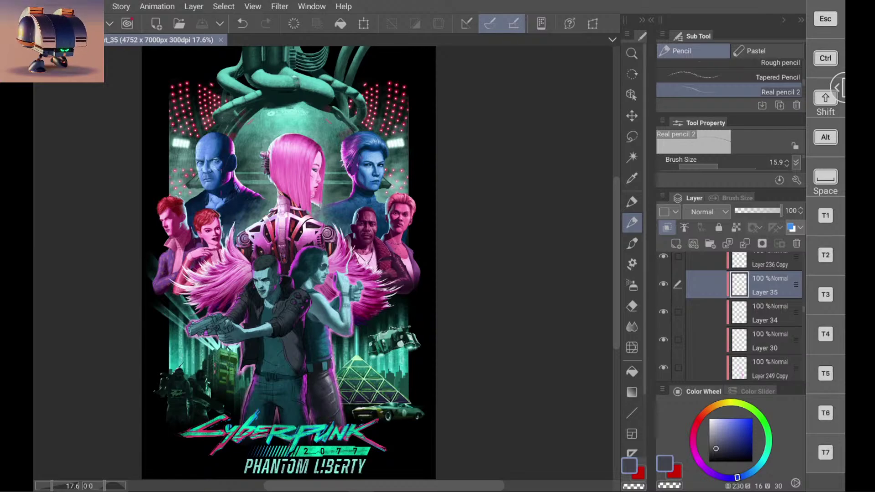
# Step: Soften the seam's edges just below the central fold with short strokes in dark blue-grey sampled beside the joint
pyautogui.hotkey('ctrl', '+')
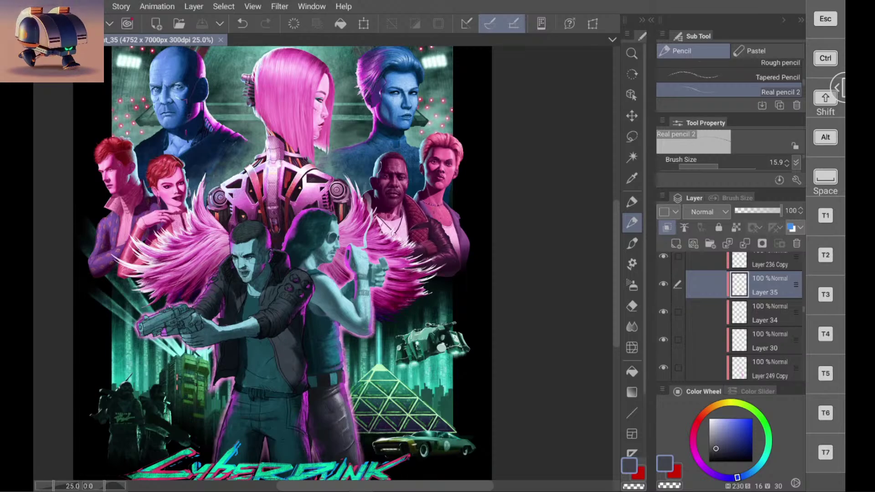
pyautogui.scroll(3, 323, 263)
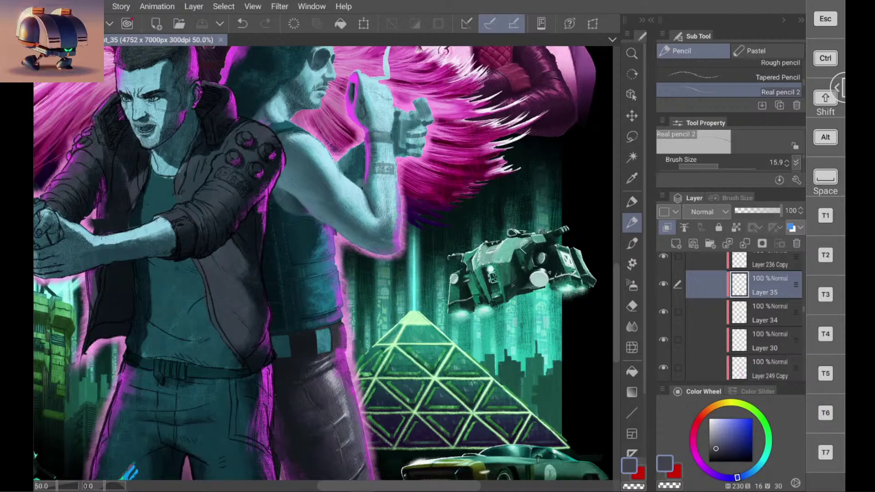
pyautogui.scroll(4, 310, 433)
pyautogui.scroll(3, 323, 319)
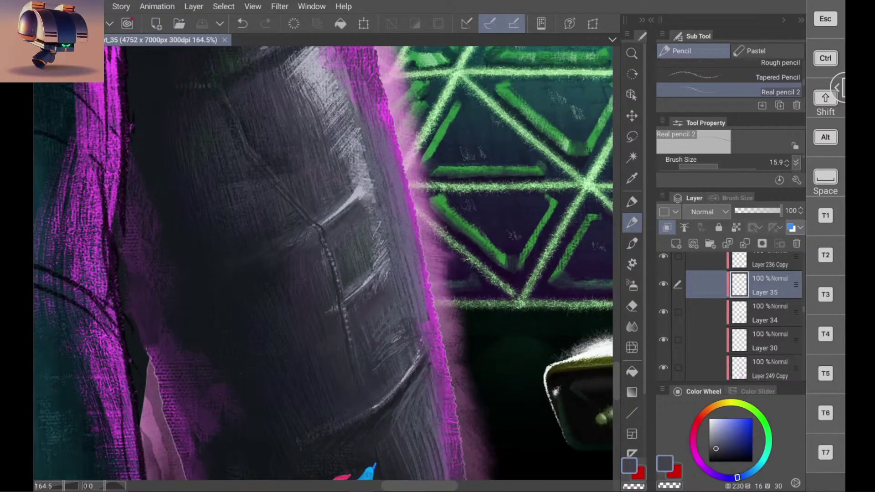
pyautogui.scroll(2, 310, 279)
pyautogui.moveTo(477, 408); pyautogui.dragTo(499, 392)
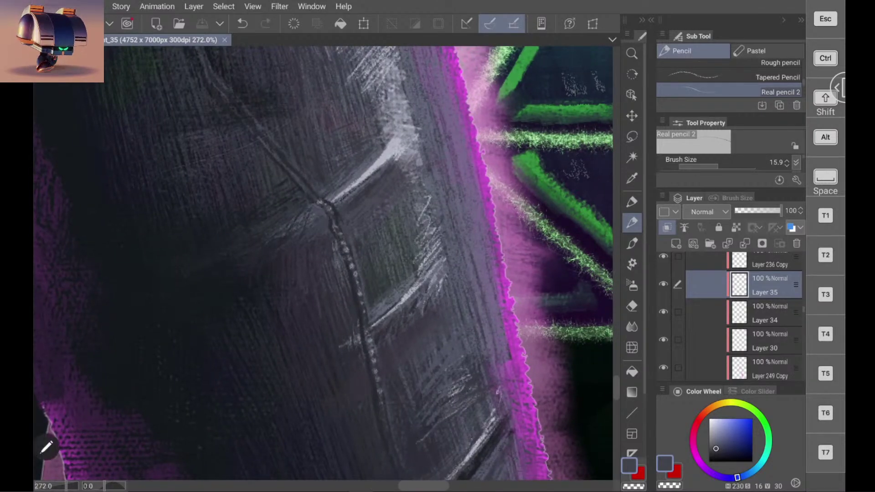
pyautogui.keyDown('alt'); pyautogui.click(324, 224); pyautogui.keyUp('alt')
pyautogui.moveTo(328, 224); pyautogui.dragTo(332, 238)
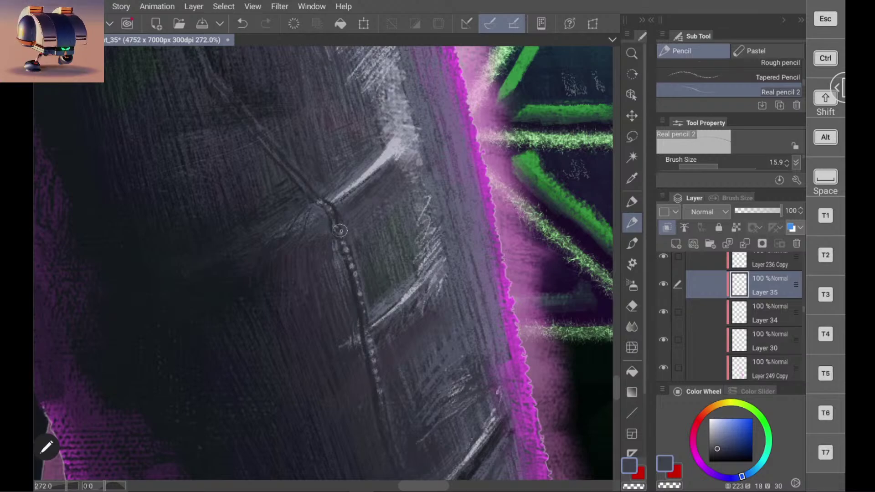
pyautogui.moveTo(334, 207); pyautogui.dragTo(341, 232)
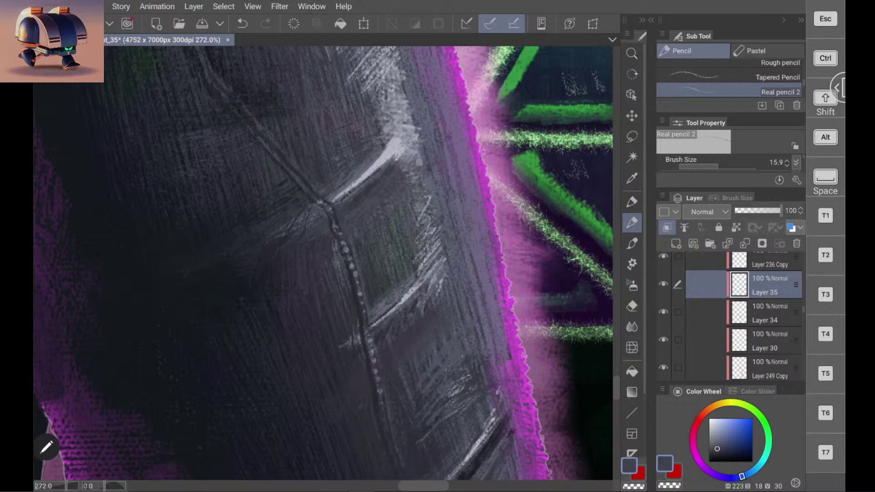
pyautogui.moveTo(332, 226); pyautogui.dragTo(330, 256)
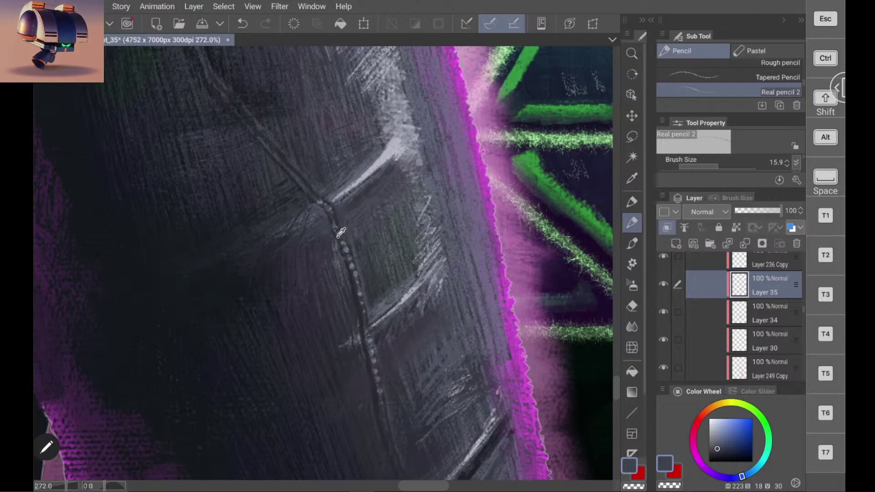
# Step: Deepen the seam bend at the central fold with near-black sampled from the lower seam, redoing the stroke and retouching it with sampled neighbouring tones
pyautogui.keyDown('alt'); pyautogui.click(347, 269); pyautogui.keyUp('alt')
pyautogui.moveTo(329, 215); pyautogui.dragTo(329, 224)
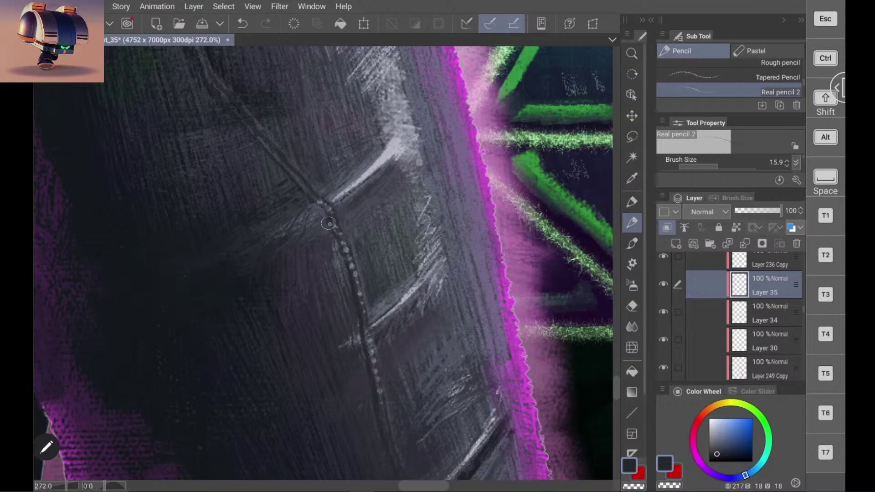
pyautogui.hotkey('ctrl', 'z')
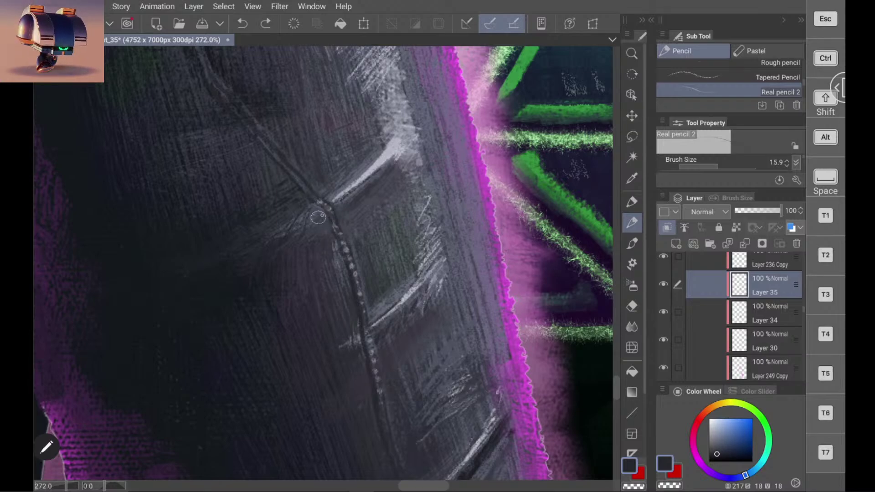
pyautogui.moveTo(320, 212)
pyautogui.mouseDown()
pyautogui.moveTo(339, 208)
pyautogui.moveTo(328, 225)
pyautogui.moveTo(334, 205)
pyautogui.mouseUp()
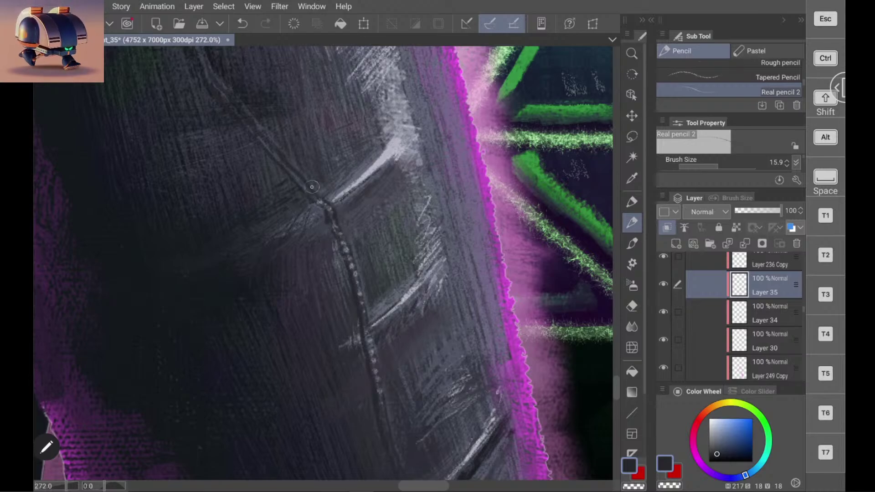
pyautogui.keyDown('alt'); pyautogui.click(342, 221); pyautogui.keyUp('alt')
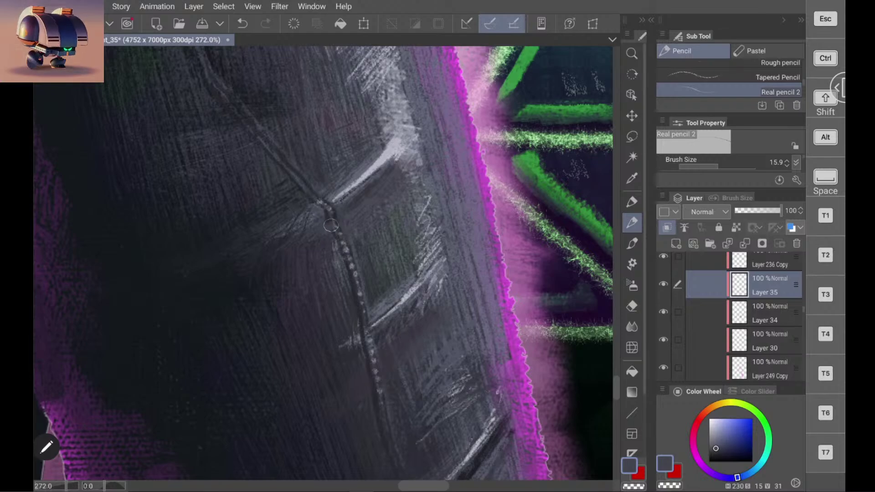
pyautogui.keyDown('alt'); pyautogui.click(332, 195); pyautogui.keyUp('alt')
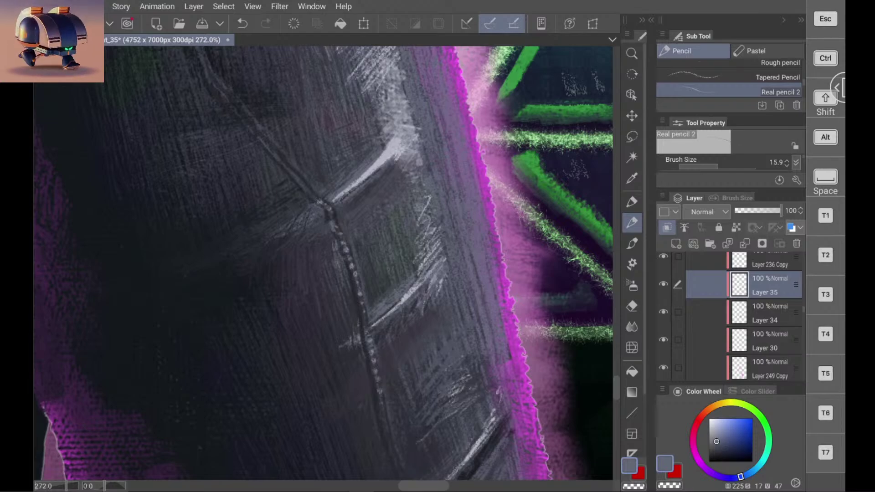
pyautogui.keyDown('alt'); pyautogui.click(334, 221); pyautogui.keyUp('alt')
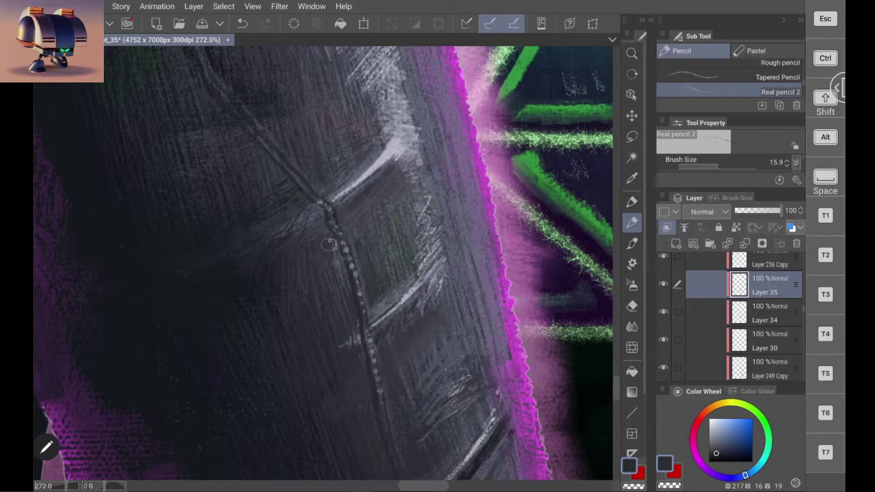
# Step: Add pale stitch dots at the seam bend in a tone sampled from the fold highlight, undoing the excess marks
pyautogui.keyDown('alt'); pyautogui.click(378, 162); pyautogui.keyUp('alt')
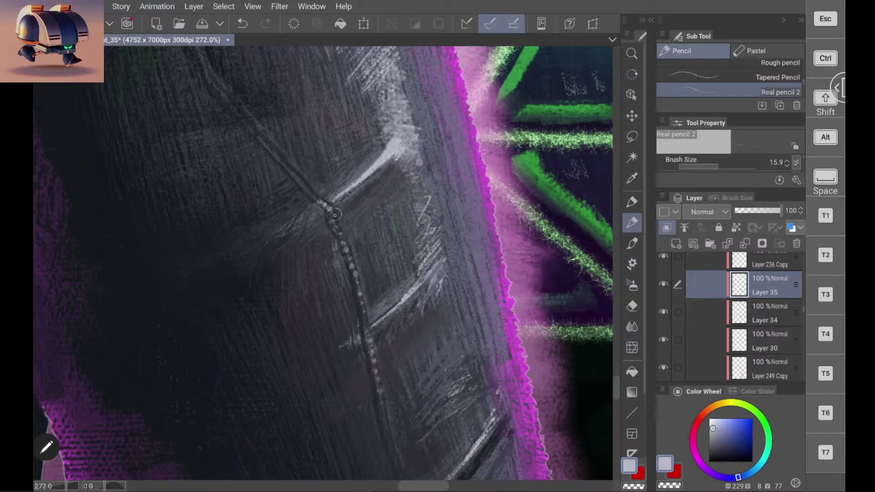
pyautogui.hotkey('ctrl', 'z')
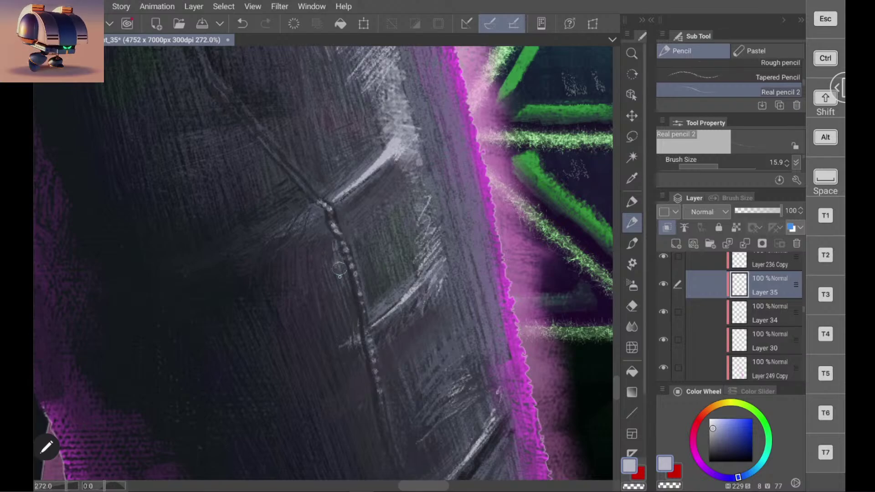
pyautogui.hotkey('ctrl', 'z')
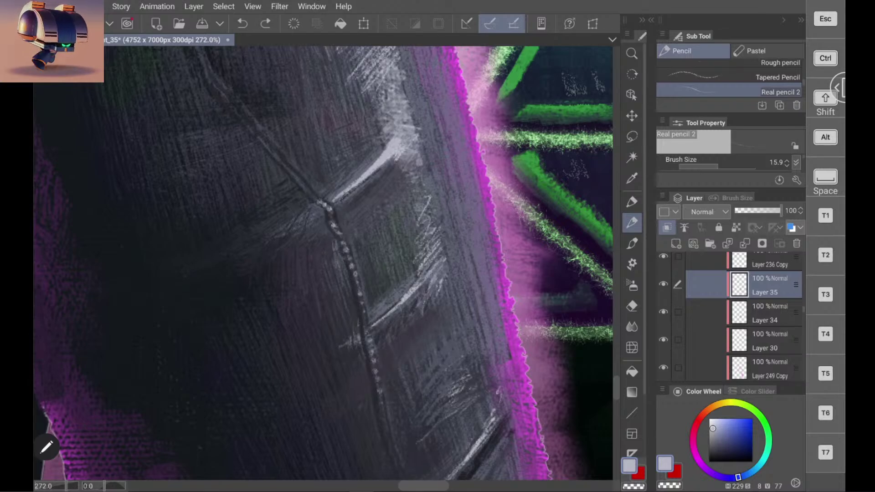
# Step: Soften the central fold highlight's edge beside the seam bend with dark blue-grey sampled nearby, and check the leg against the poster
pyautogui.keyDown('alt'); pyautogui.click(374, 183); pyautogui.keyUp('alt')
pyautogui.moveTo(341, 204); pyautogui.dragTo(344, 206)
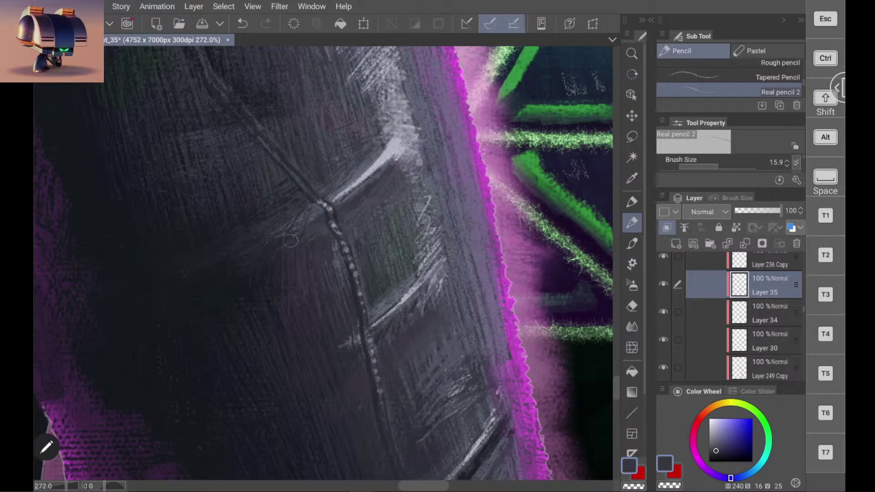
pyautogui.scroll(-5, 420, 204)
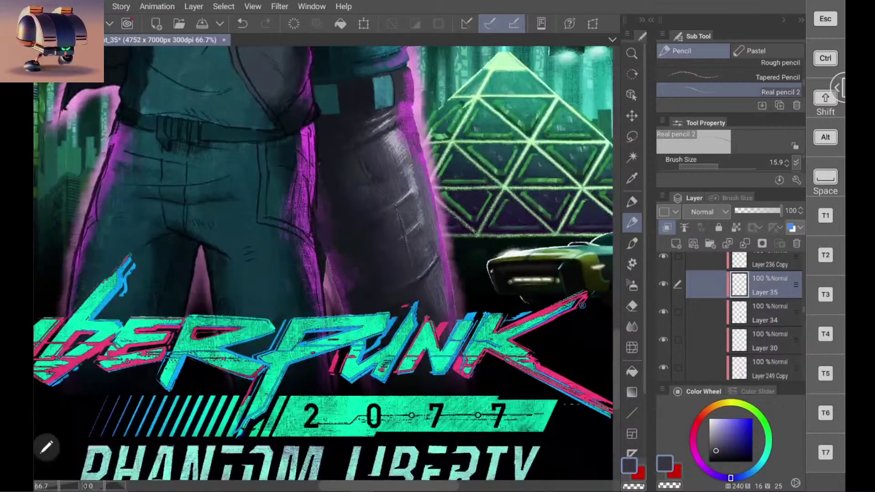
pyautogui.scroll(-3, 456, 175)
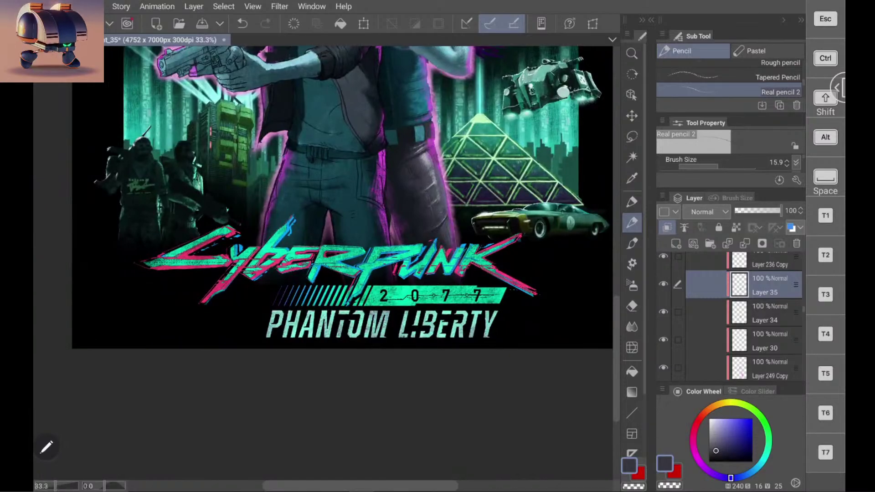
pyautogui.scroll(8, 410, 182)
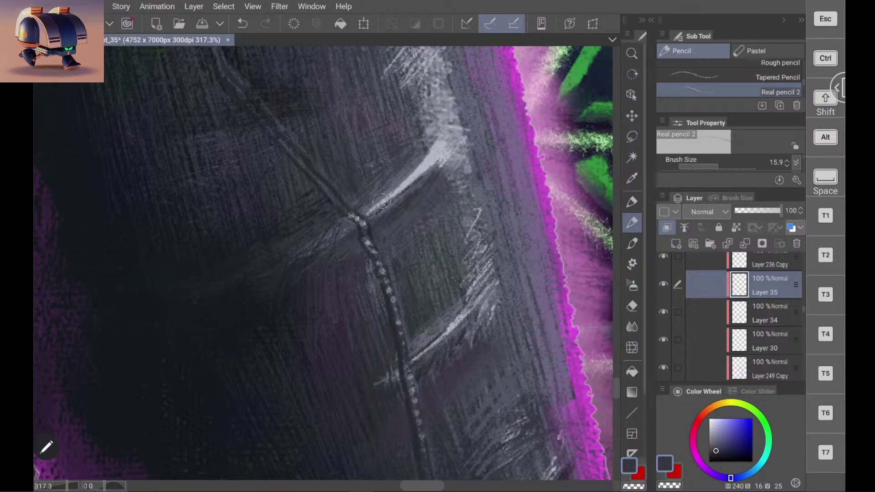
# Step: Continue the pale stitch dots up the seam above the bend in a tone sampled from the central fold highlight
pyautogui.keyDown('alt'); pyautogui.click(386, 195); pyautogui.keyUp('alt')
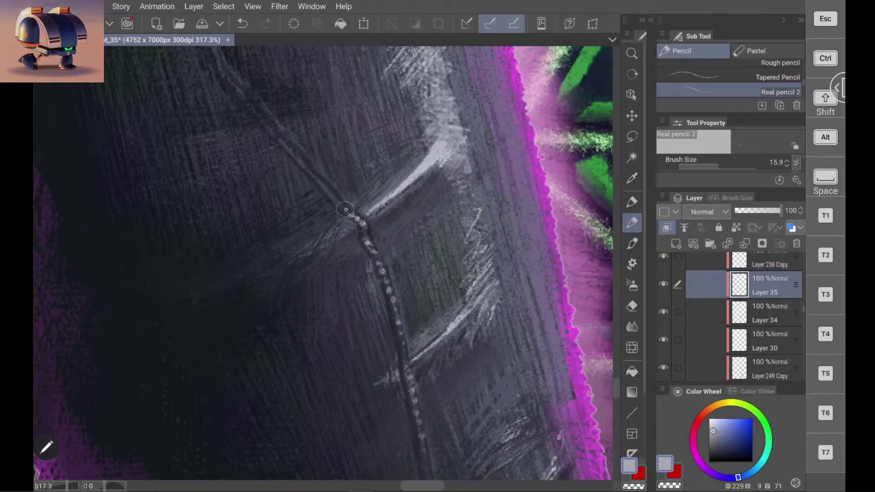
pyautogui.moveTo(341, 208)
pyautogui.mouseDown()
pyautogui.moveTo(318, 180)
pyautogui.moveTo(324, 186)
pyautogui.mouseUp()
pyautogui.scroll(-10, 323, 263)
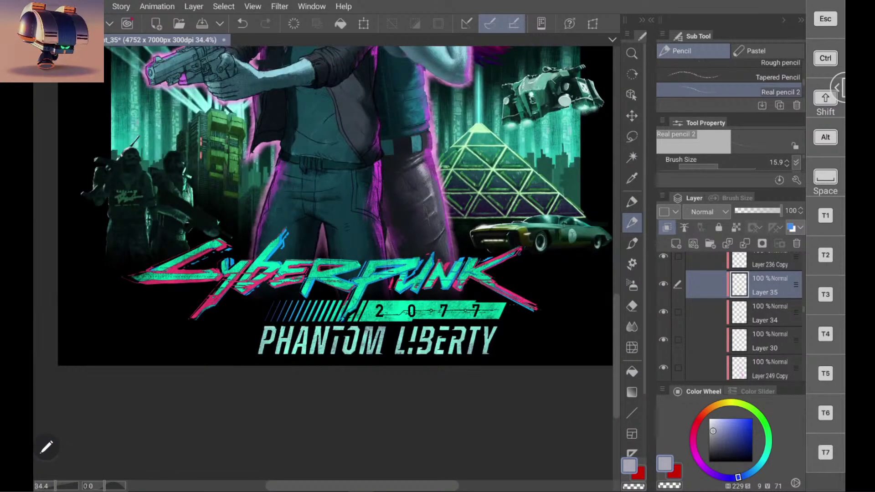
# Step: Refine the upper part of the central fold's highlight with sampled blue-grey and pale grey strokes, checking the leg at poster scale
pyautogui.scroll(10, 438, 187)
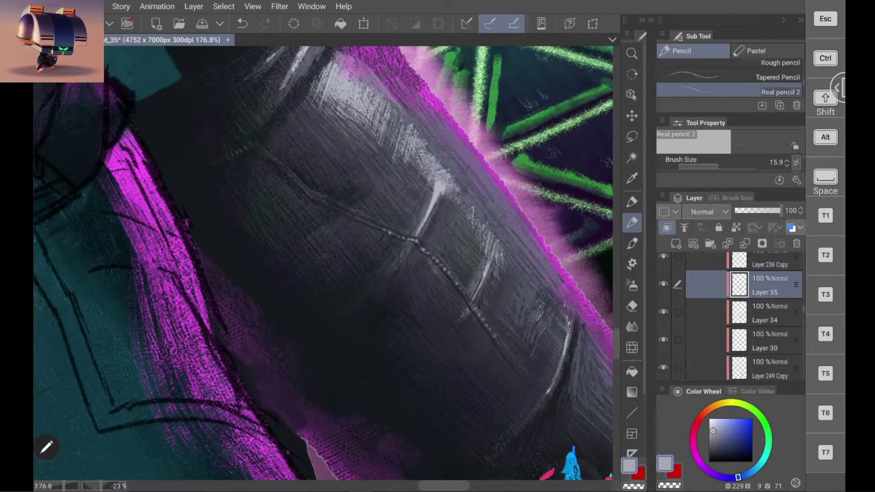
pyautogui.keyDown('alt'); pyautogui.click(431, 200); pyautogui.keyUp('alt')
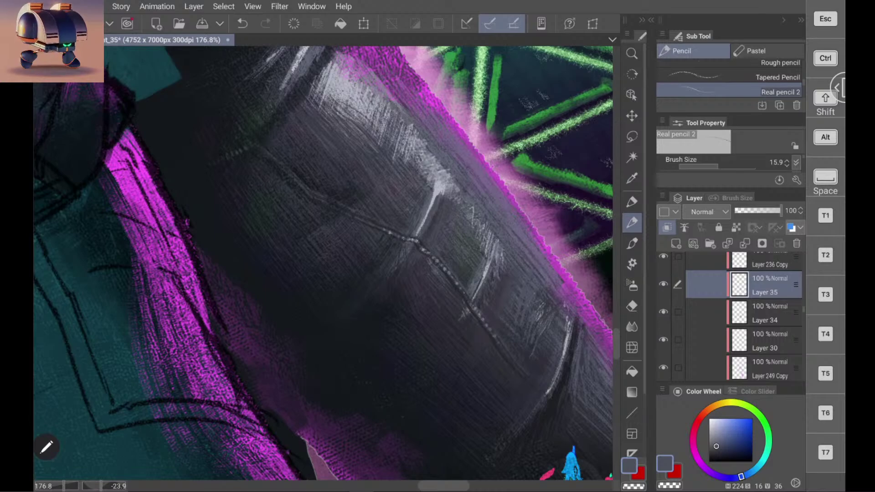
pyautogui.keyDown('alt'); pyautogui.click(434, 179); pyautogui.keyUp('alt')
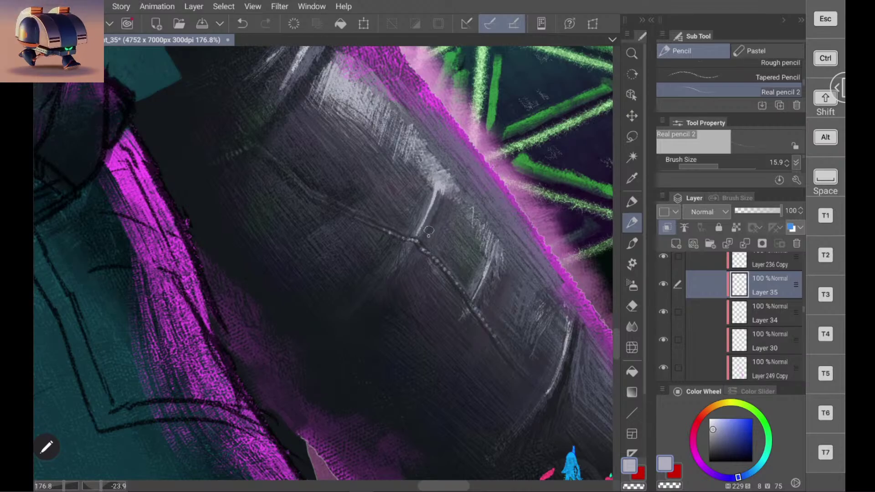
pyautogui.scroll(-5, 410, 255)
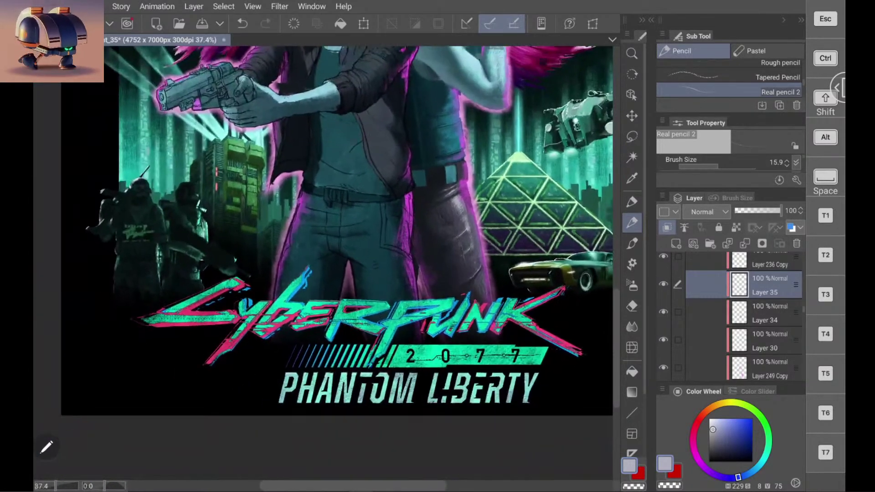
pyautogui.scroll(2, 411, 255)
pyautogui.scroll(6, 380, 198)
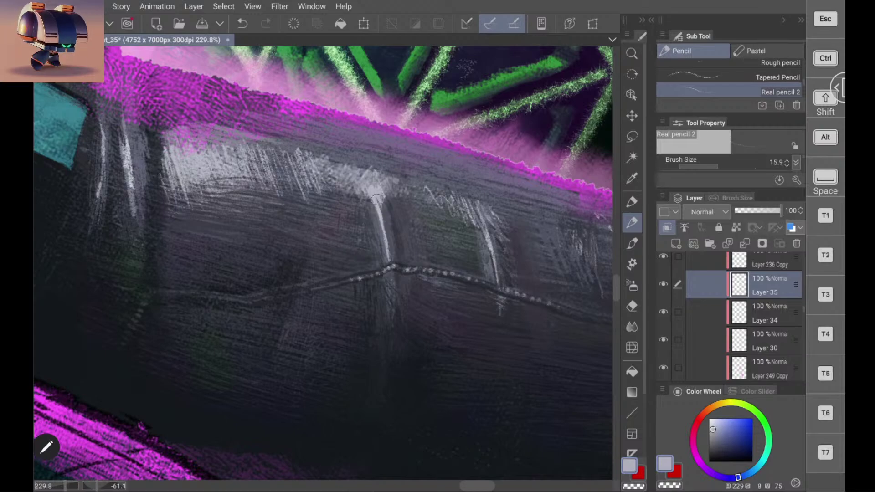
pyautogui.moveTo(380, 201)
pyautogui.mouseDown()
pyautogui.moveTo(388, 243)
pyautogui.moveTo(382, 222)
pyautogui.mouseUp()
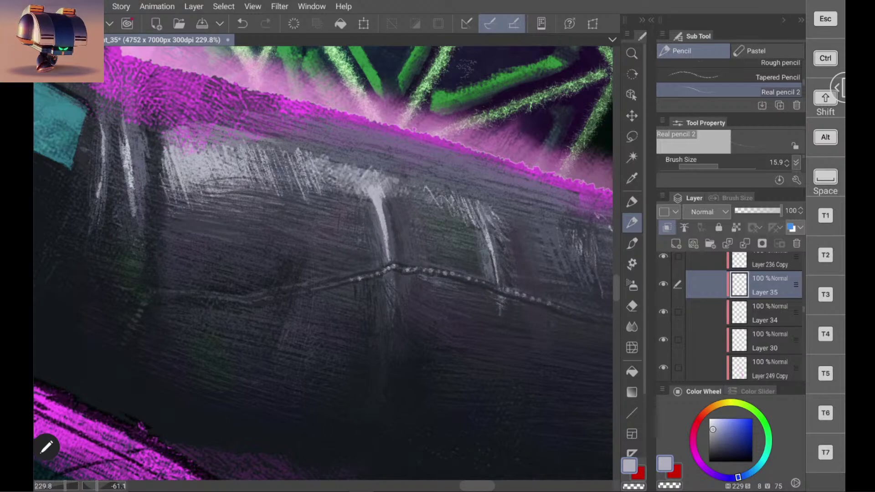
pyautogui.scroll(-3, 383, 222)
pyautogui.scroll(-5, 323, 263)
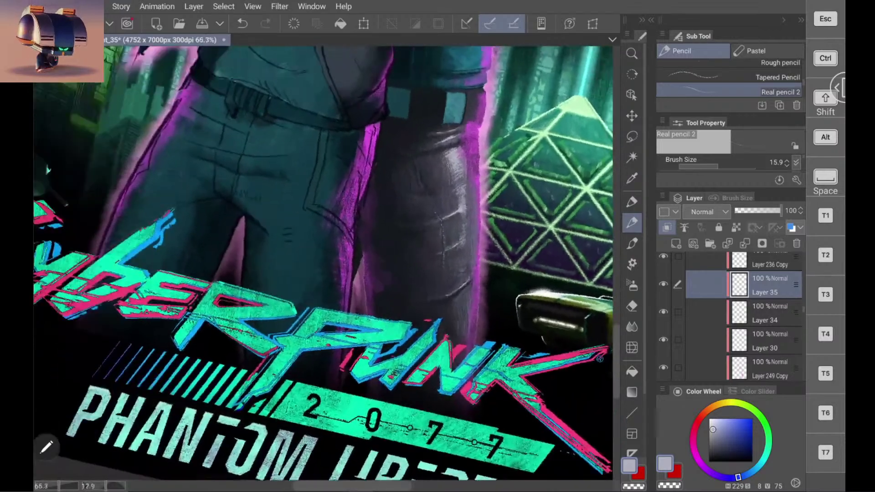
# Step: Blend the top of the central fold's highlight into the hatched light area above with a mid grey sampled there
pyautogui.scroll(3, 322, 263)
pyautogui.scroll(5, 456, 219)
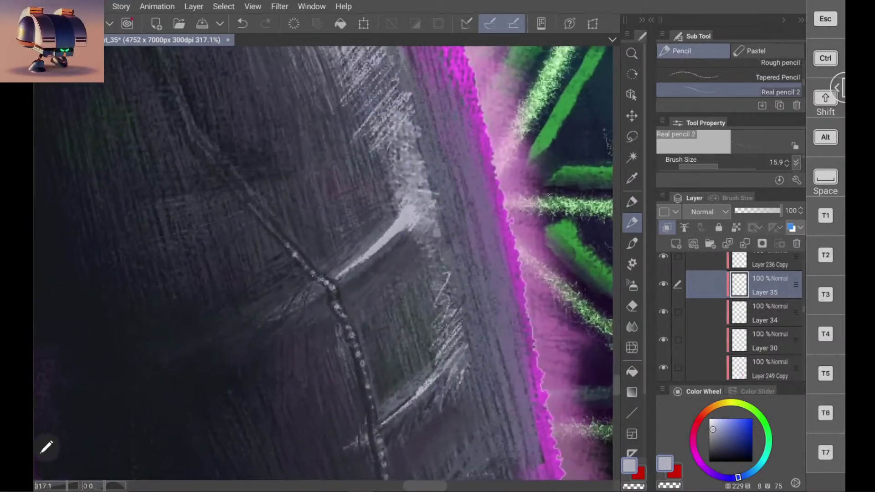
pyautogui.keyDown('alt'); pyautogui.click(418, 194); pyautogui.keyUp('alt')
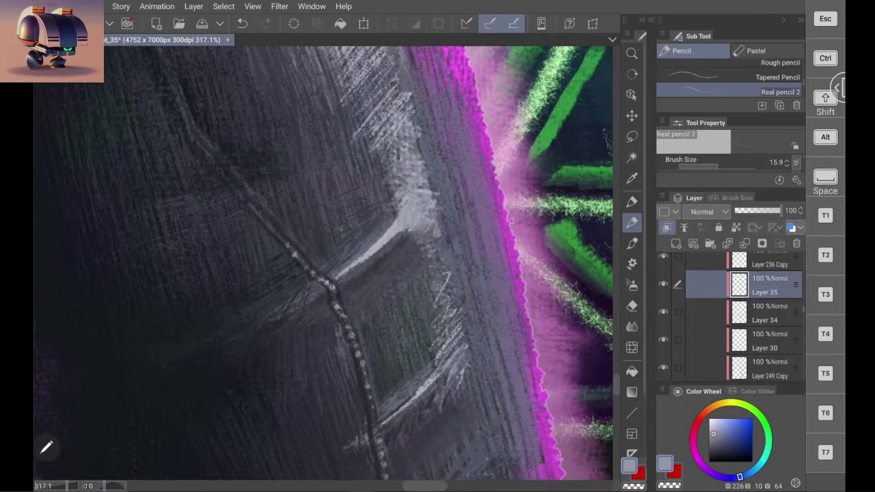
pyautogui.scroll(-5, 323, 263)
pyautogui.scroll(-3, 324, 263)
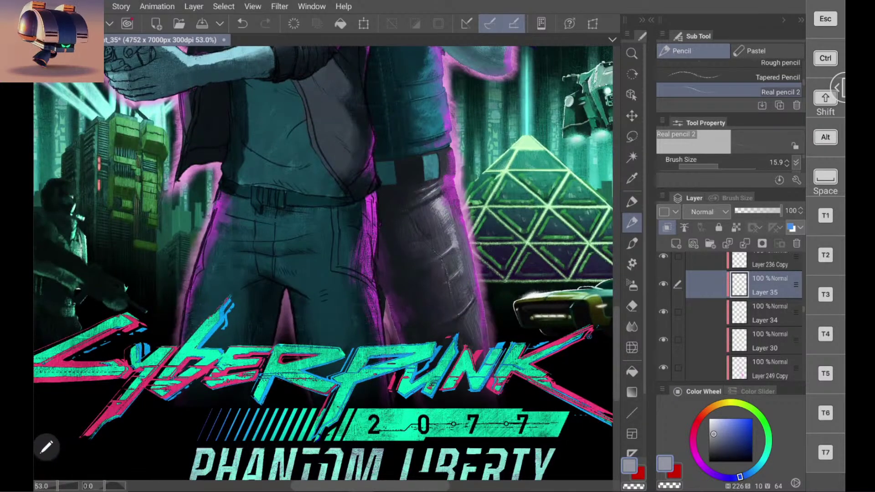
# Step: Extend the central fold's highlight across the seam with a short tapering stroke in pale grey sampled from the fold
pyautogui.scroll(5, 410, 228)
pyautogui.scroll(2, 456, 205)
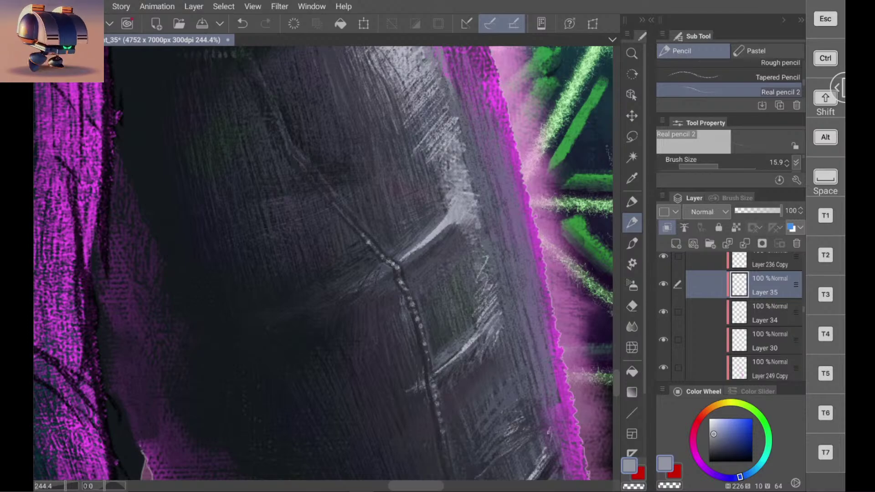
pyautogui.scroll(3, 420, 315)
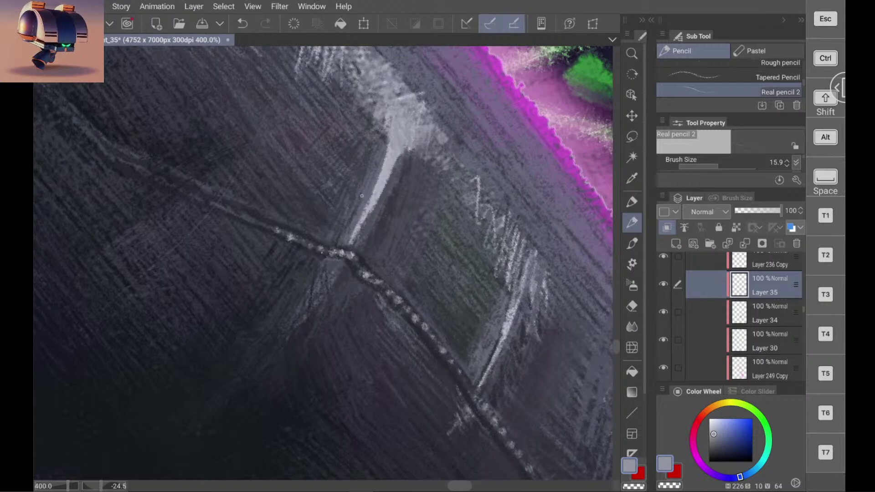
pyautogui.keyDown('alt'); pyautogui.click(383, 175); pyautogui.keyUp('alt')
pyautogui.moveTo(339, 261)
pyautogui.mouseDown()
pyautogui.moveTo(290, 329)
pyautogui.moveTo(303, 318)
pyautogui.mouseUp()
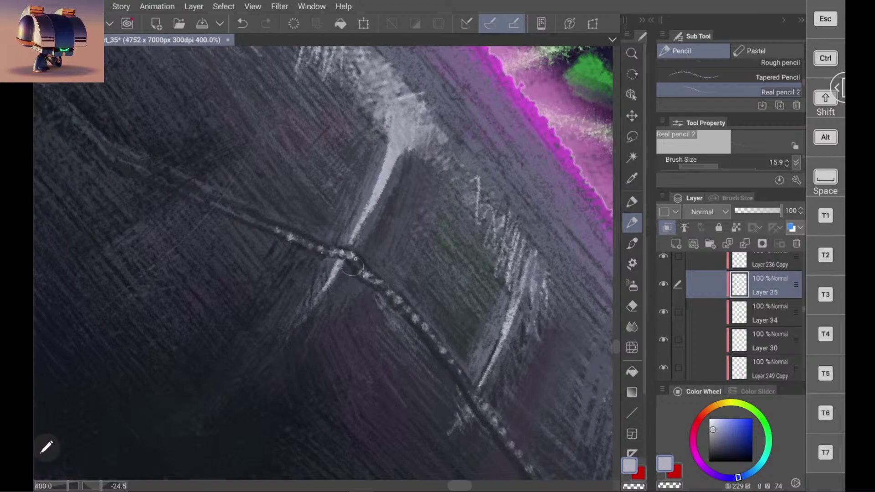
# Step: Smooth the edges of the central fold's highlight above the seam with sampled pale, mid and dark blue-grey tones, checking at poster scale
pyautogui.keyDown('alt'); pyautogui.click(381, 186); pyautogui.keyUp('alt')
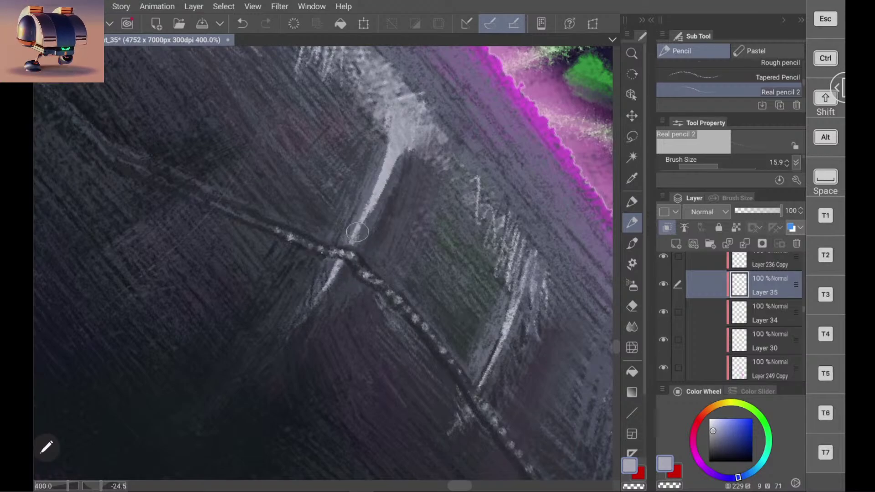
pyautogui.keyDown('alt'); pyautogui.click(371, 198); pyautogui.keyUp('alt')
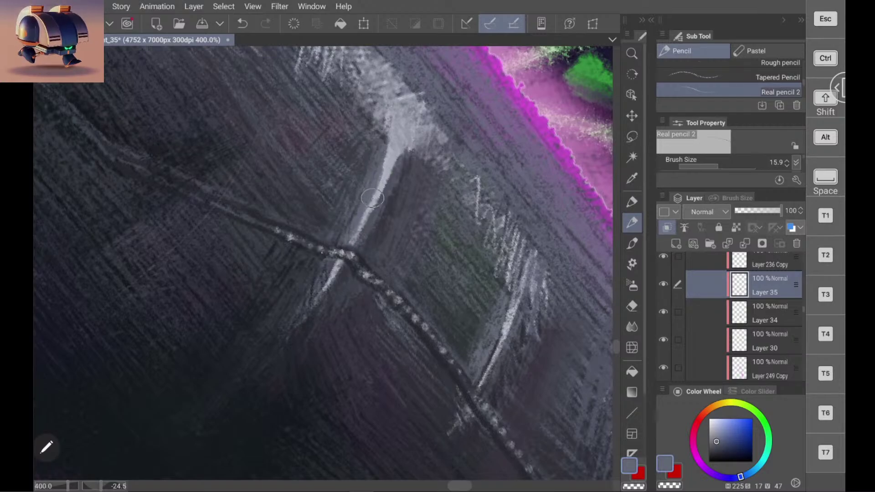
pyautogui.keyDown('alt'); pyautogui.click(362, 176); pyautogui.keyUp('alt')
pyautogui.keyDown('alt'); pyautogui.click(363, 175); pyautogui.keyUp('alt')
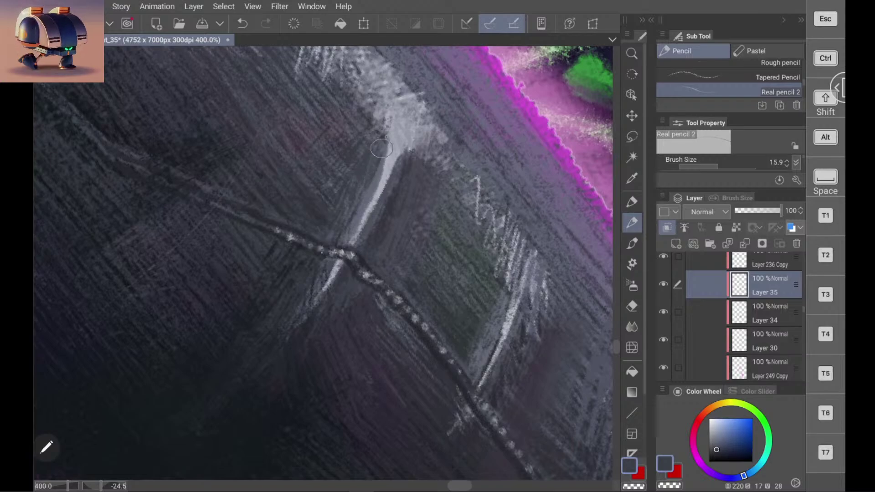
pyautogui.keyDown('alt'); pyautogui.click(374, 180); pyautogui.keyUp('alt')
pyautogui.moveTo(380, 162); pyautogui.dragTo(366, 201)
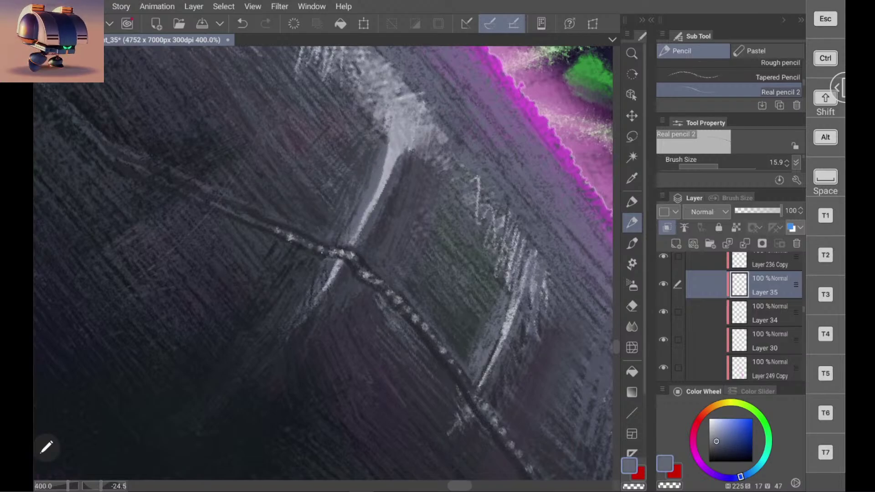
pyautogui.scroll(-6, 324, 263)
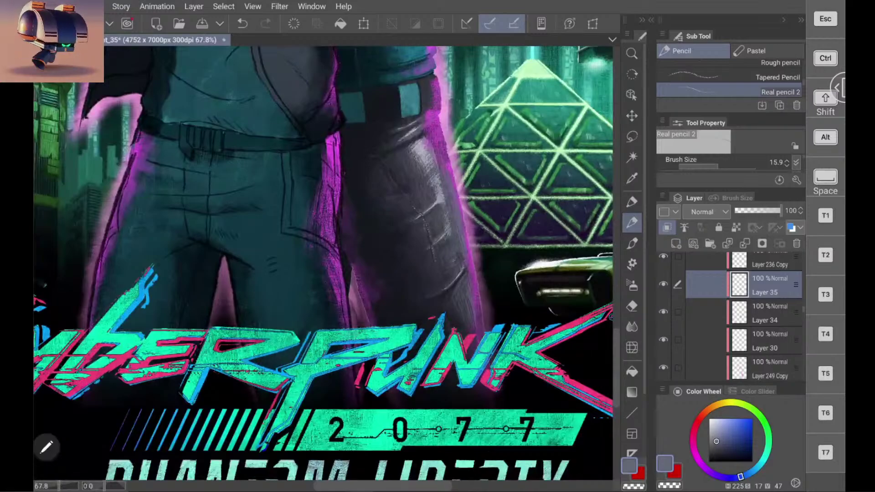
pyautogui.scroll(5, 324, 263)
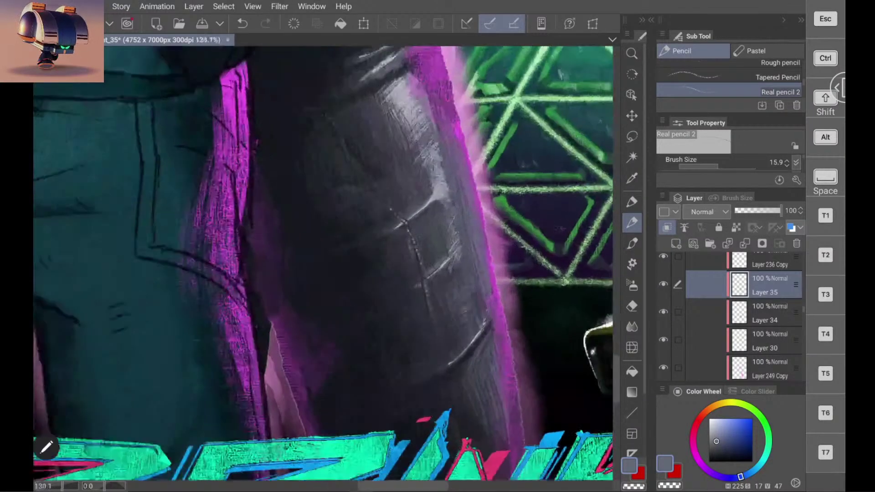
pyautogui.scroll(2, 323, 263)
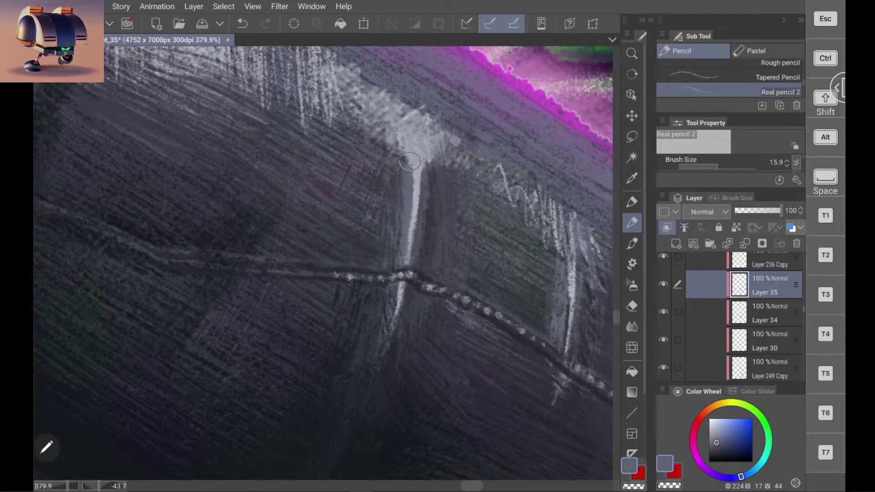
pyautogui.scroll(-8, 324, 263)
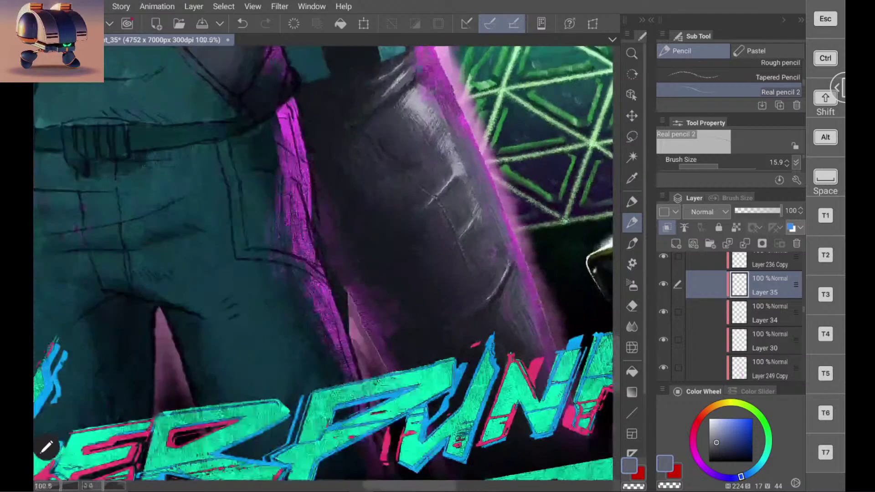
# Step: Extend the central fold upward towards the magenta rim light with a thin curved stroke in sampled pale grey
pyautogui.scroll(5, 483, 160)
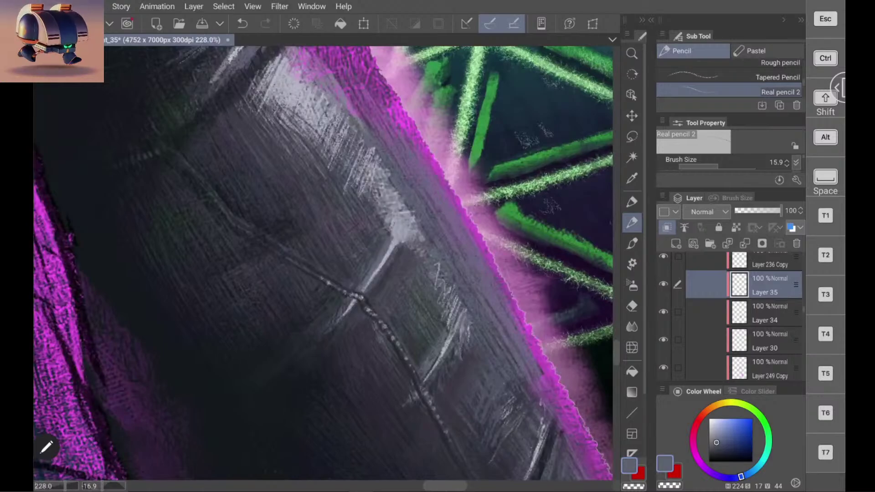
pyautogui.keyDown('alt'); pyautogui.click(395, 233); pyautogui.keyUp('alt')
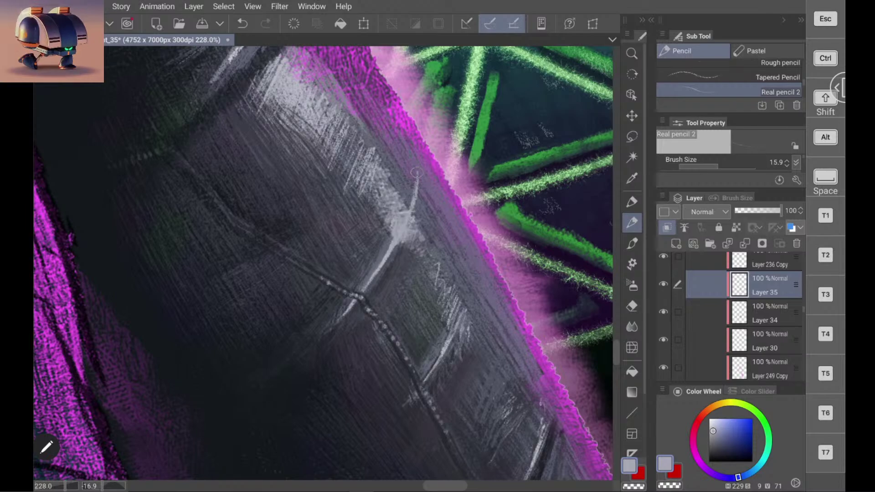
pyautogui.keyDown('alt'); pyautogui.click(387, 248); pyautogui.keyUp('alt')
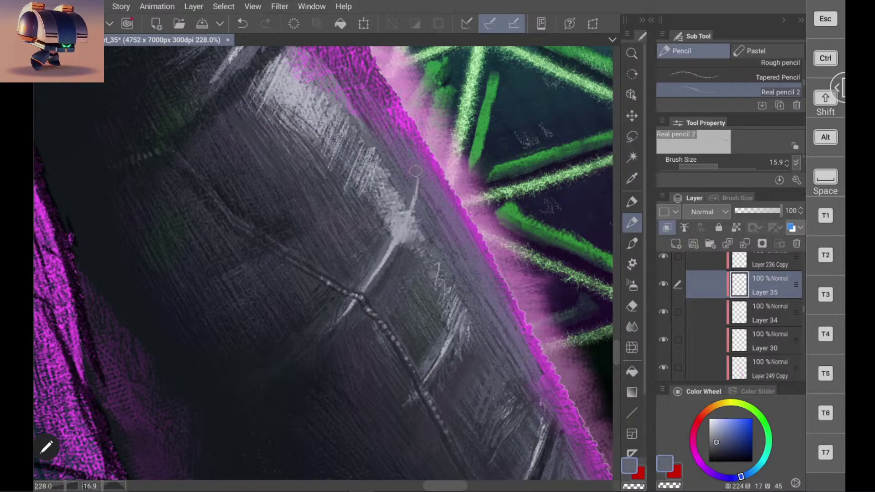
# Step: Paint over the fold's upper extension with purple and bright magenta sampled from the rim light, joining it to the rim
pyautogui.keyDown('alt'); pyautogui.click(432, 164); pyautogui.keyUp('alt')
pyautogui.moveTo(418, 176); pyautogui.dragTo(407, 204)
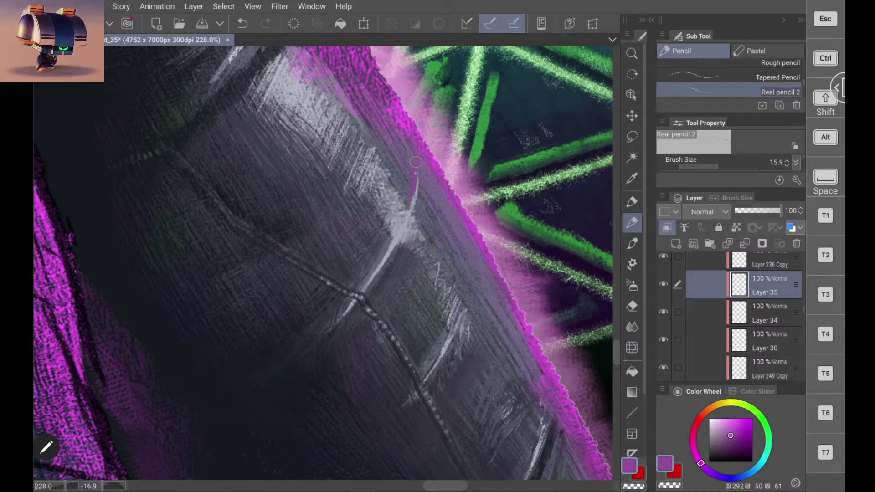
pyautogui.keyDown('alt'); pyautogui.click(402, 116); pyautogui.keyUp('alt')
pyautogui.moveTo(416, 148); pyautogui.dragTo(413, 205)
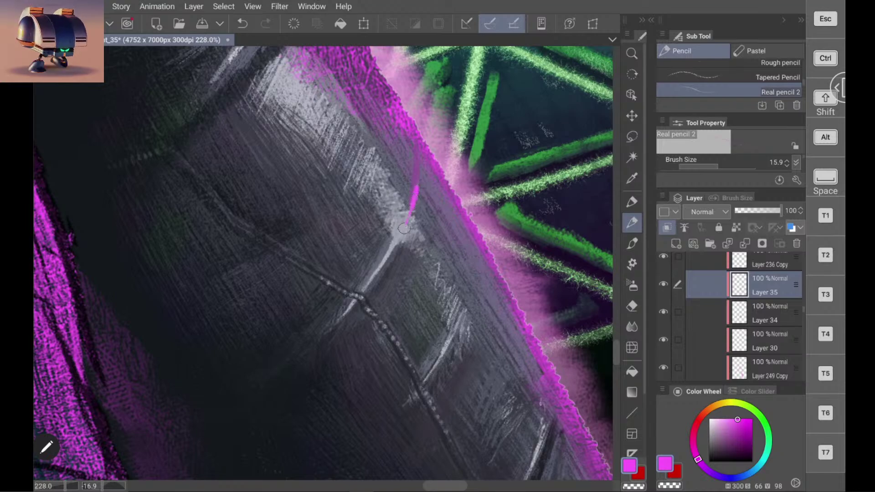
pyautogui.moveTo(415, 184); pyautogui.dragTo(413, 139)
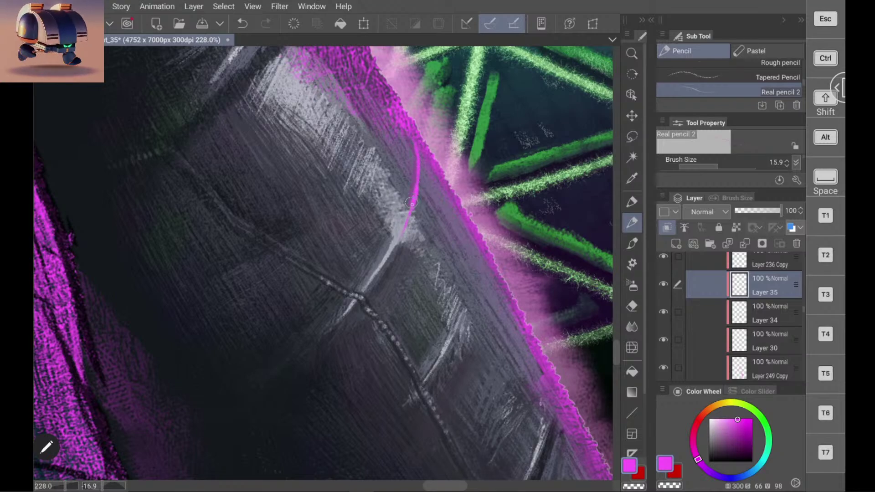
# Step: Blend the magenta line's lower end into the fold highlight with sampled pale grey, and check the leg at poster scale
pyautogui.moveTo(403, 214); pyautogui.dragTo(404, 232)
pyautogui.keyDown('alt'); pyautogui.click(402, 235); pyautogui.keyUp('alt')
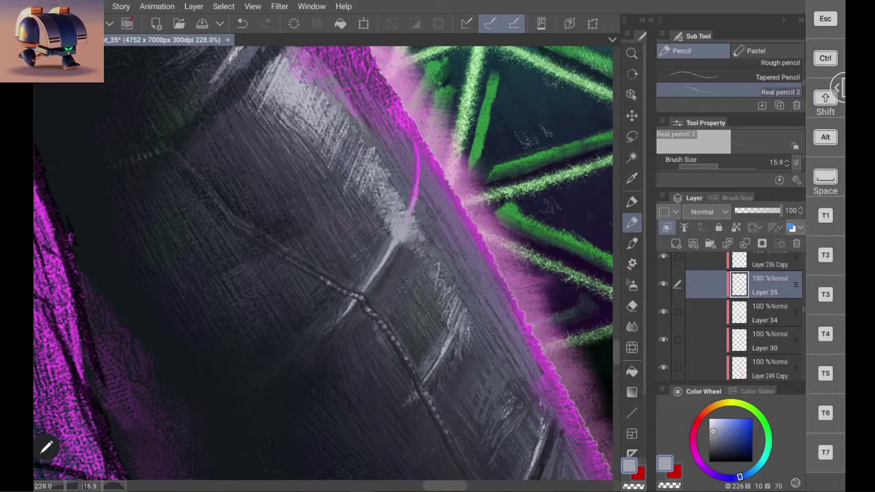
pyautogui.scroll(-6, 403, 230)
pyautogui.scroll(-2, 324, 264)
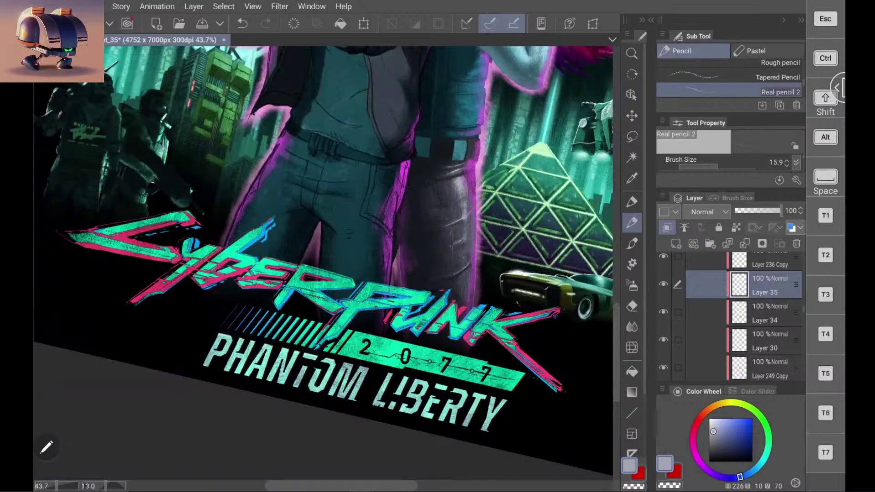
# Step: Tone down the pale highlight just above the central fold near the magenta line with sampled dark and mid blue-grey, checking at poster scale
pyautogui.scroll(-4, 324, 260)
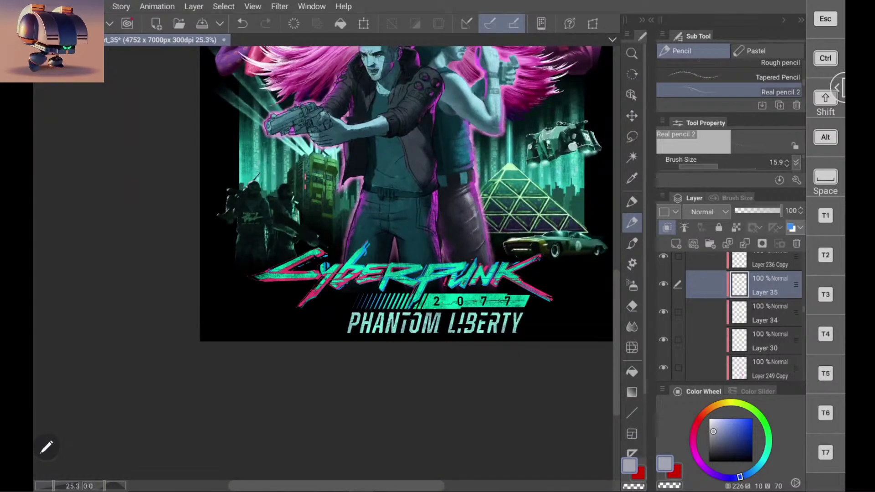
pyautogui.scroll(2, 488, 222)
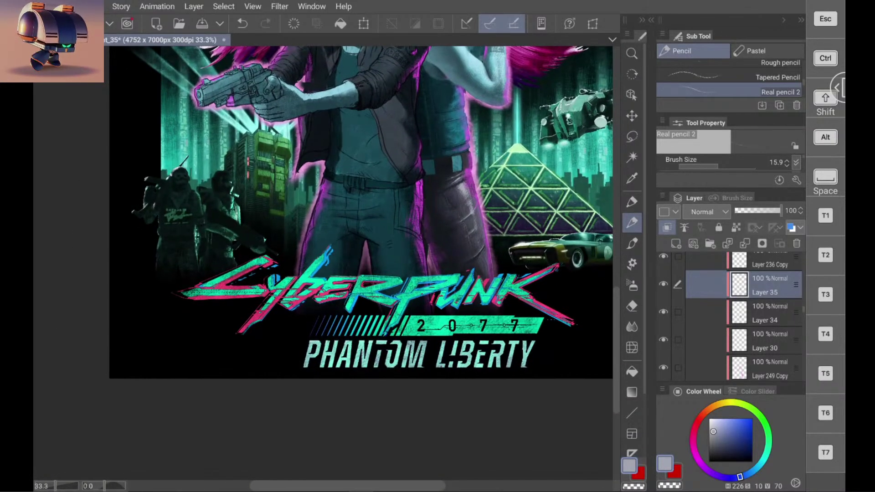
pyautogui.scroll(5, 323, 228)
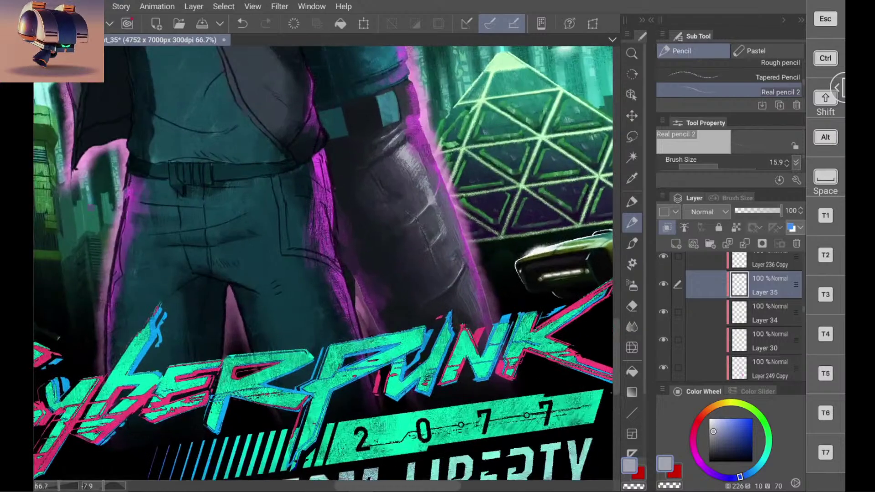
pyautogui.scroll(4, 370, 229)
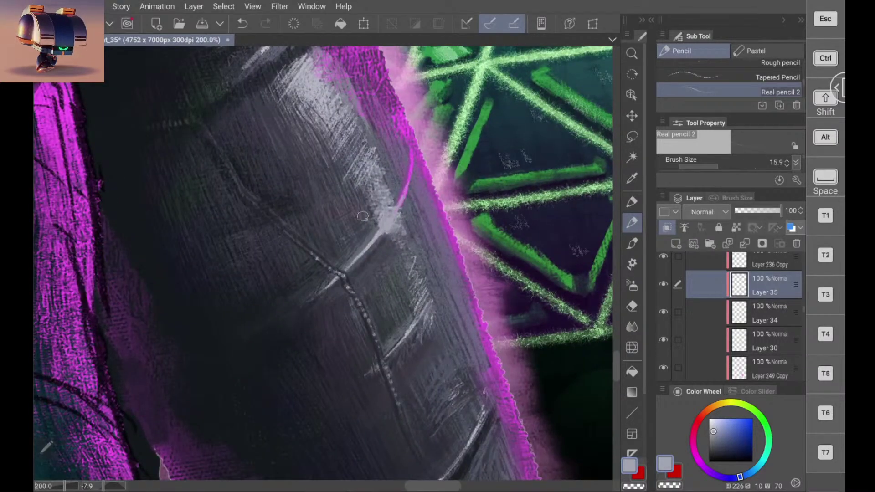
pyautogui.keyDown('alt'); pyautogui.click(368, 231); pyautogui.keyUp('alt')
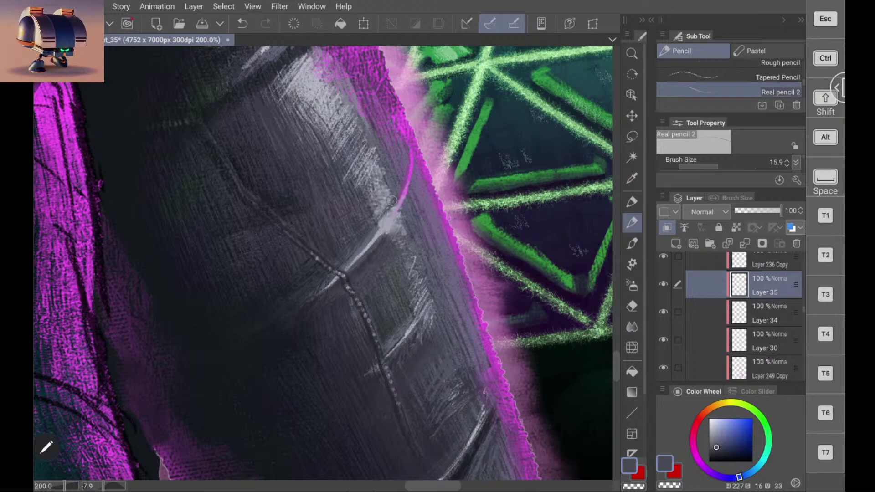
pyautogui.keyDown('alt'); pyautogui.click(399, 184); pyautogui.keyUp('alt')
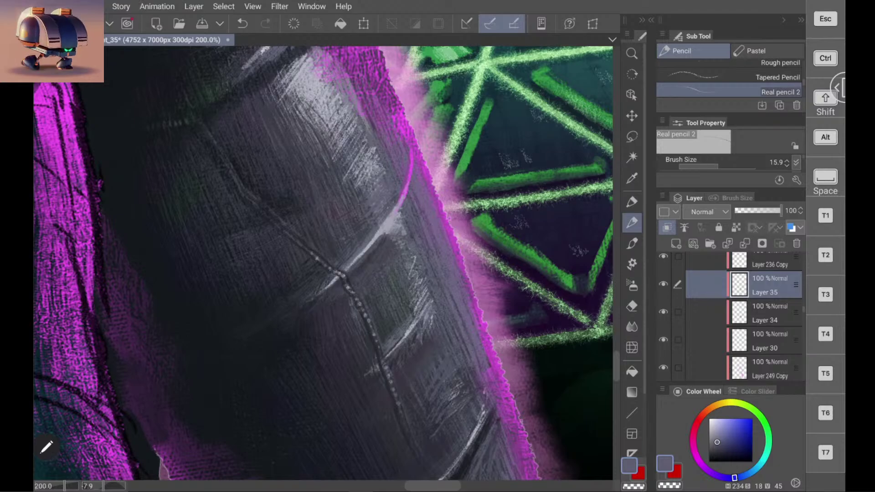
pyautogui.scroll(-8, 323, 263)
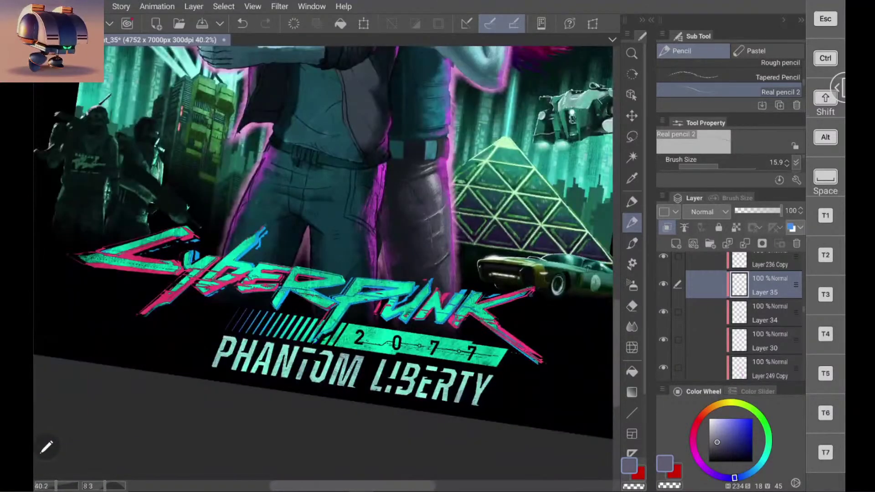
# Step: Darken the upper edge of the central fold with sampled dark blue-grey and check the leg at poster scale
pyautogui.scroll(8, 531, 294)
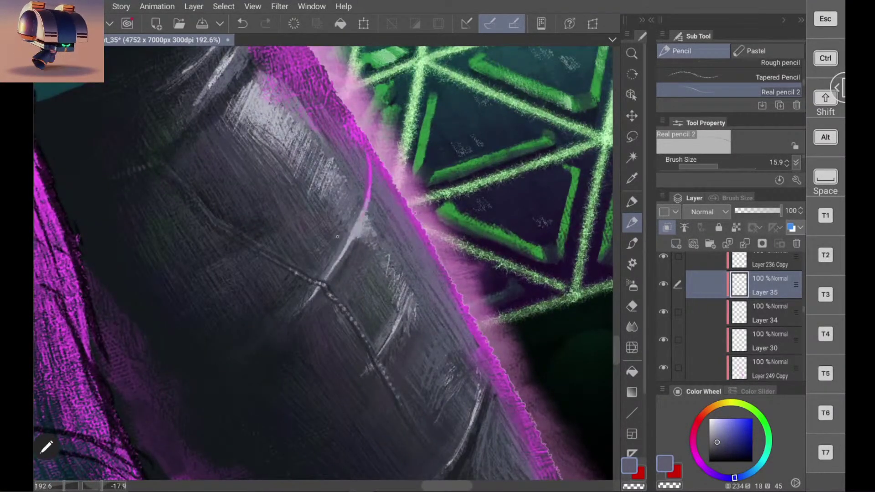
pyautogui.keyDown('alt'); pyautogui.click(339, 237); pyautogui.keyUp('alt')
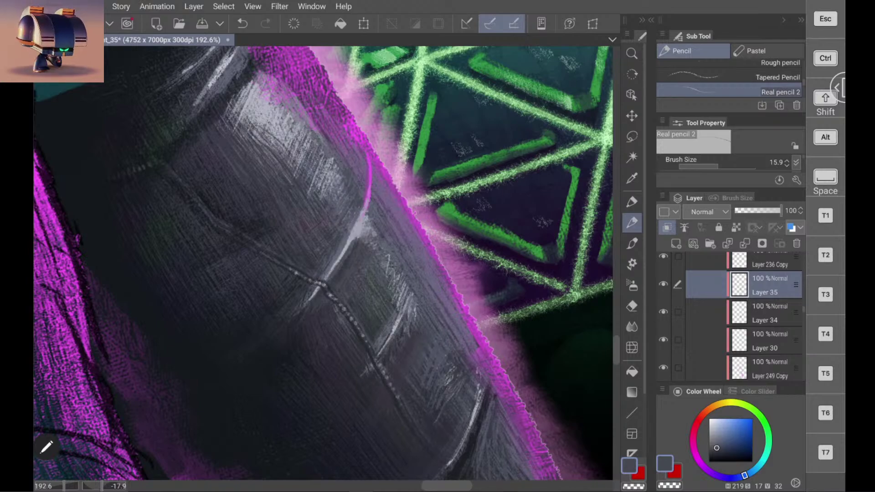
pyautogui.scroll(-8, 433, 216)
pyautogui.scroll(-1, 322, 238)
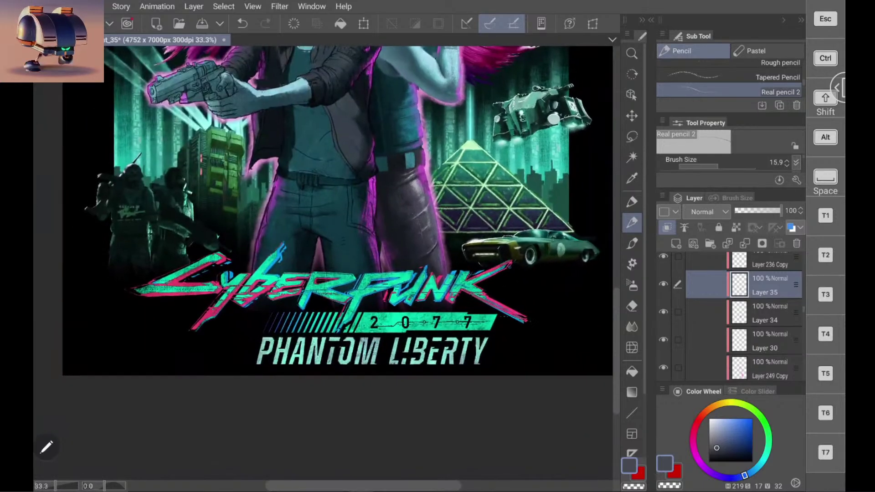
# Step: Thin the pale patch beneath the central fold's upper end into a clean curved line using sampled dark blue-grey tones
pyautogui.scroll(10, 410, 196)
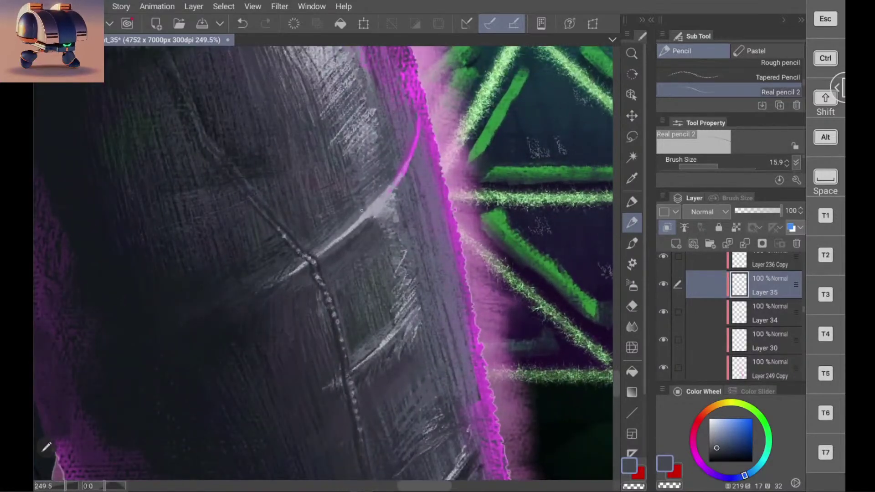
pyautogui.keyDown('alt'); pyautogui.click(370, 224); pyautogui.keyUp('alt')
pyautogui.moveTo(389, 203)
pyautogui.mouseDown()
pyautogui.moveTo(374, 217)
pyautogui.moveTo(398, 189)
pyautogui.moveTo(371, 228)
pyautogui.moveTo(401, 194)
pyautogui.moveTo(402, 203)
pyautogui.moveTo(362, 239)
pyautogui.moveTo(396, 209)
pyautogui.moveTo(384, 228)
pyautogui.mouseUp()
pyautogui.keyDown('alt'); pyautogui.click(403, 204); pyautogui.keyUp('alt')
pyautogui.keyDown('alt'); pyautogui.click(372, 233); pyautogui.keyUp('alt')
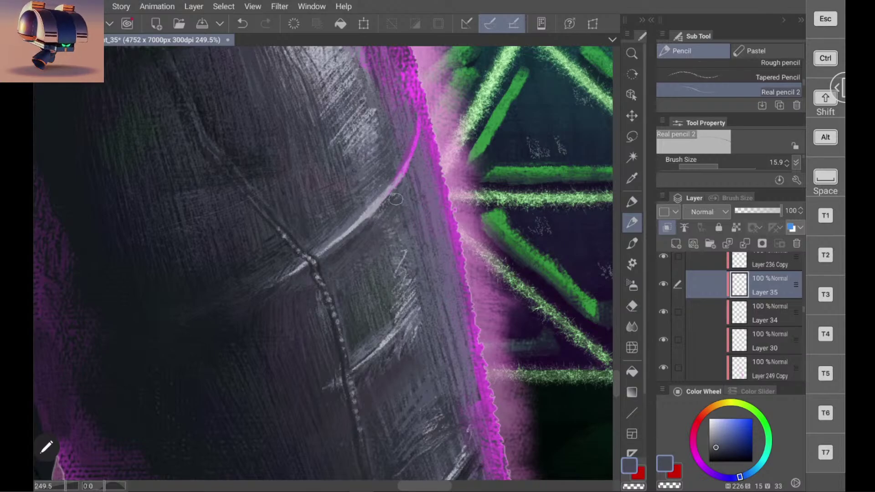
pyautogui.scroll(-5, 473, 203)
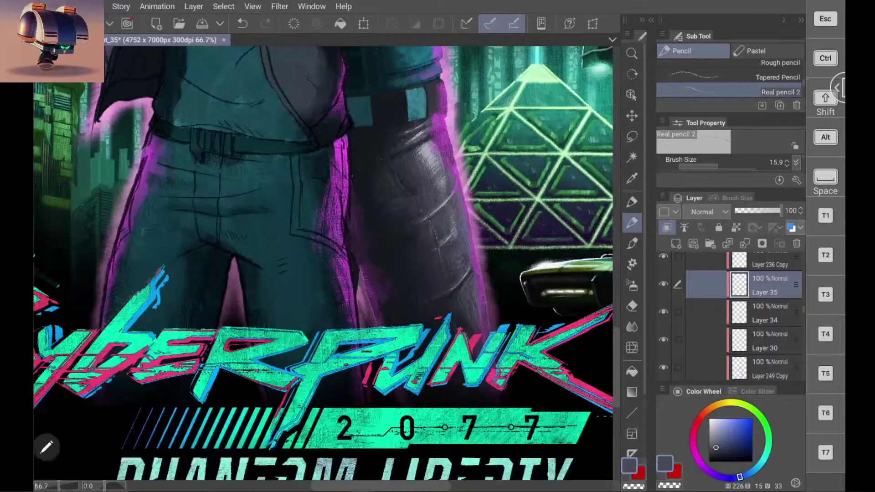
pyautogui.scroll(-3, 504, 197)
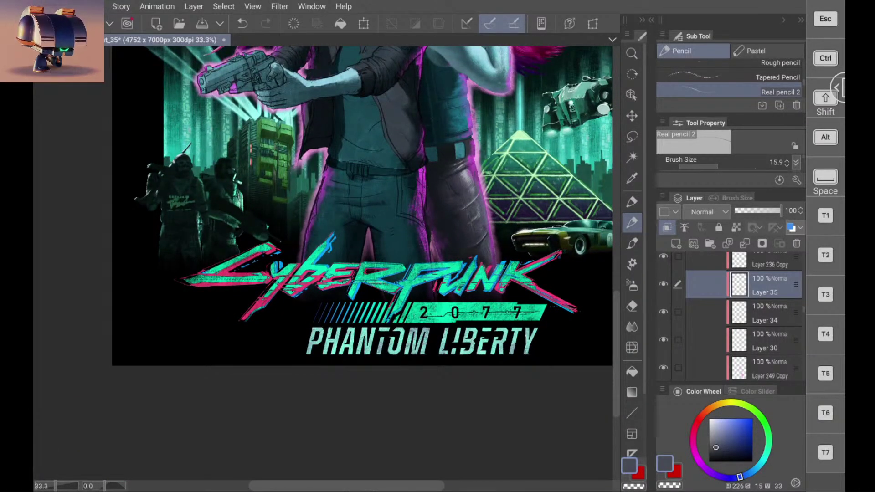
pyautogui.scroll(-1, 346, 278)
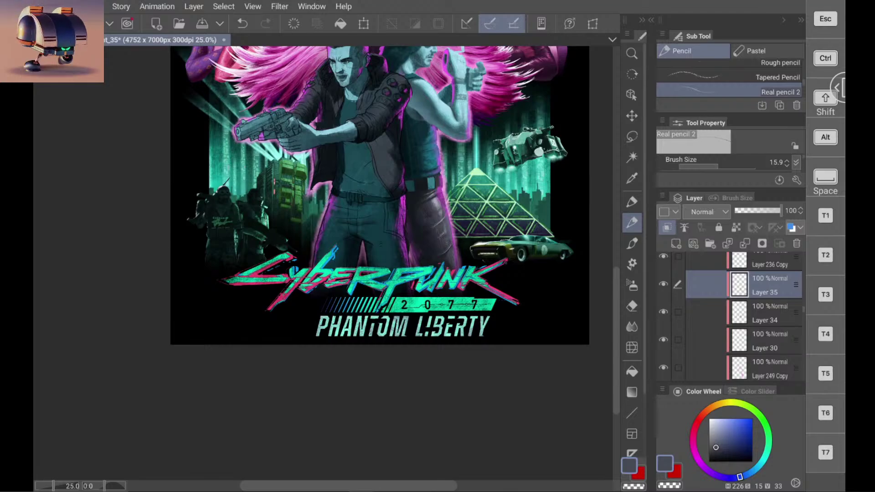
# Step: Brighten the central fold's upper end beside the magenta line with sampled pale grey strokes, and check it at poster scale
pyautogui.scroll(6, 447, 201)
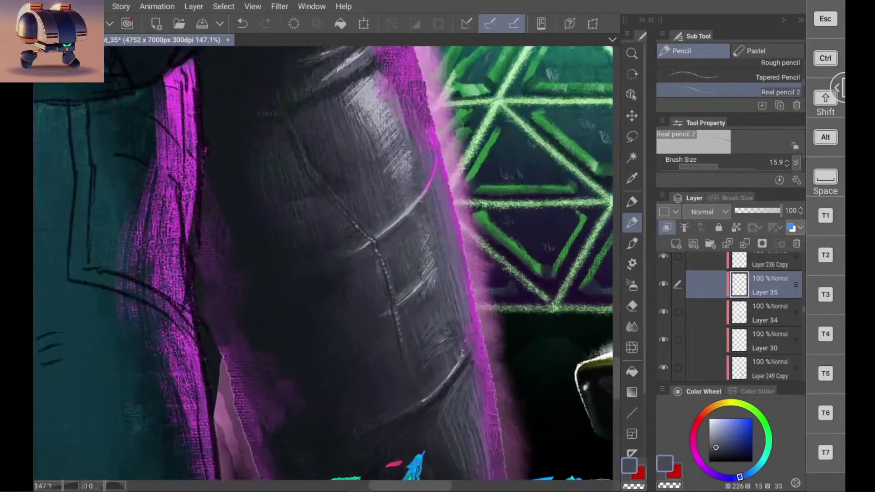
pyautogui.scroll(2, 412, 216)
pyautogui.rightClick(362, 64)
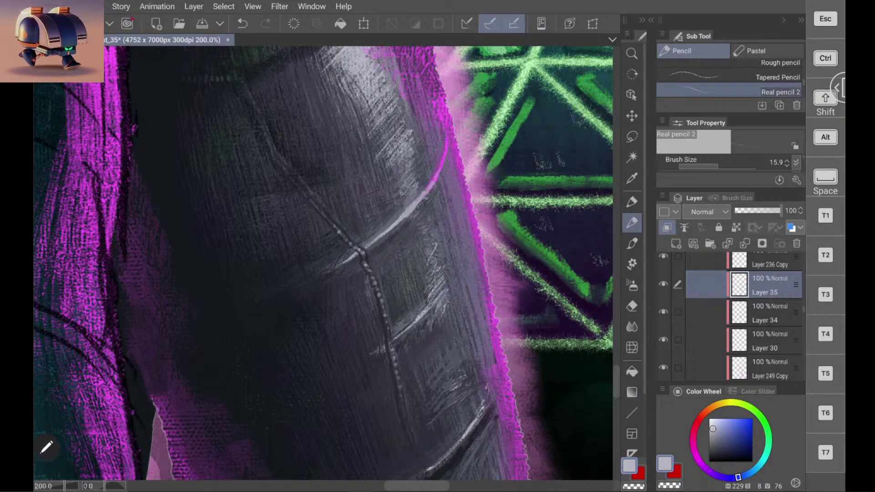
pyautogui.moveTo(403, 139); pyautogui.dragTo(389, 114)
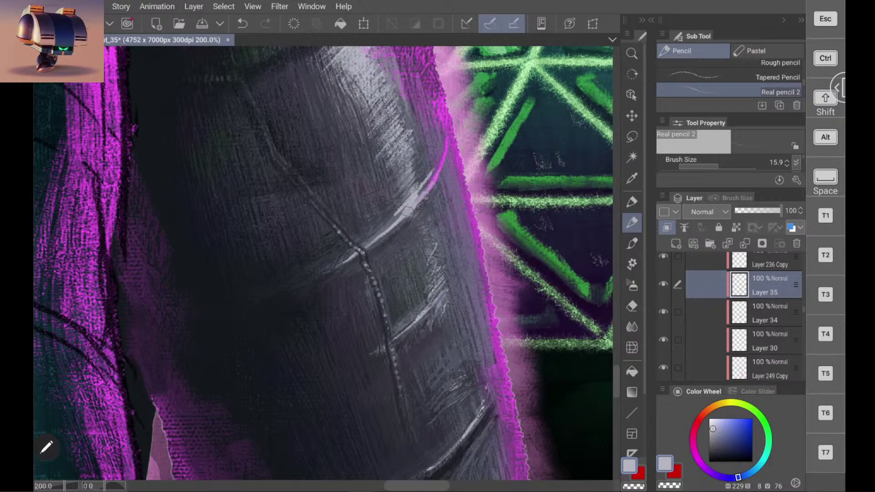
pyautogui.scroll(-5, 323, 263)
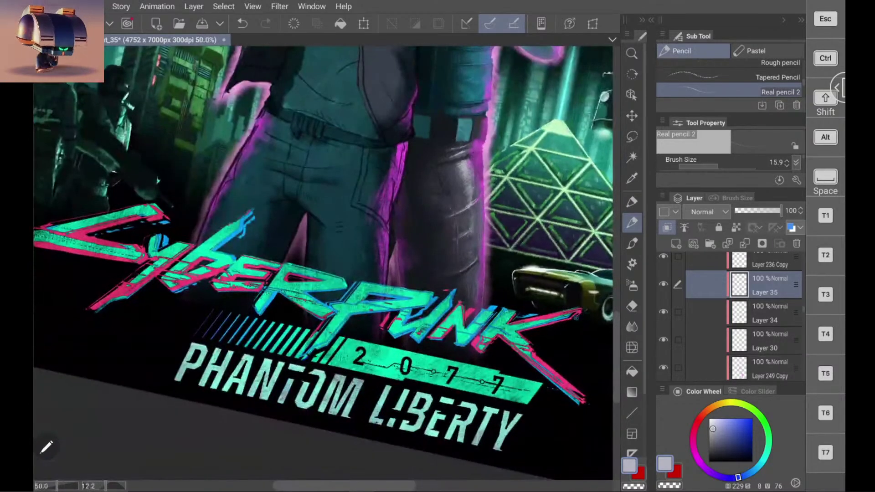
pyautogui.scroll(4, 322, 263)
pyautogui.scroll(4, 450, 199)
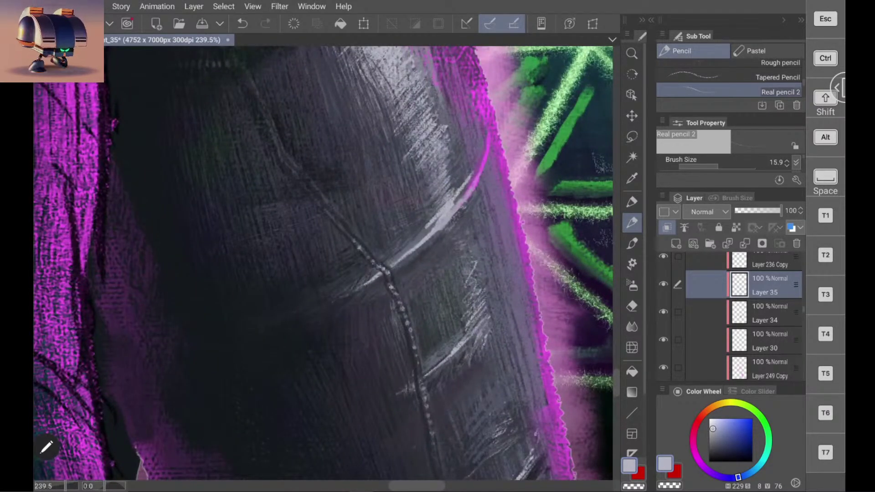
# Step: Trim the upper edge of the brightened fold highlight with sampled mid and dark blue-grey, and check the leg zoomed out
pyautogui.keyDown('alt'); pyautogui.click(420, 230); pyautogui.keyUp('alt')
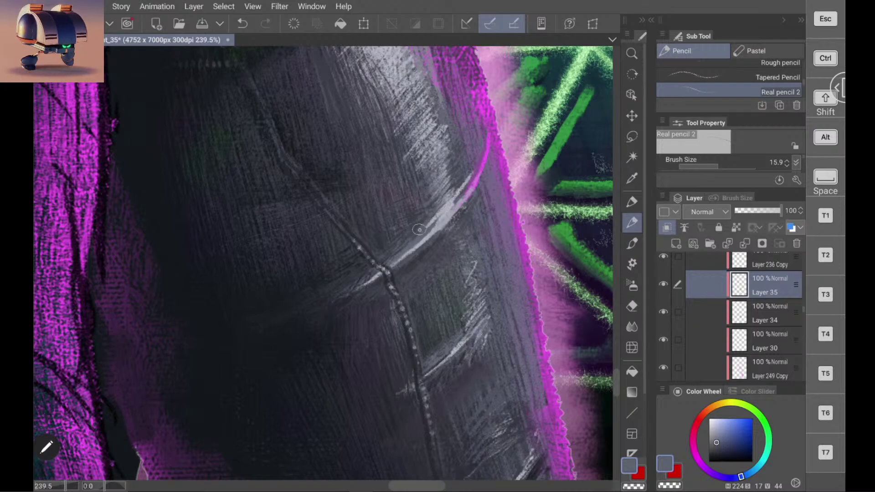
pyautogui.keyDown('alt'); pyautogui.click(416, 226); pyautogui.keyUp('alt')
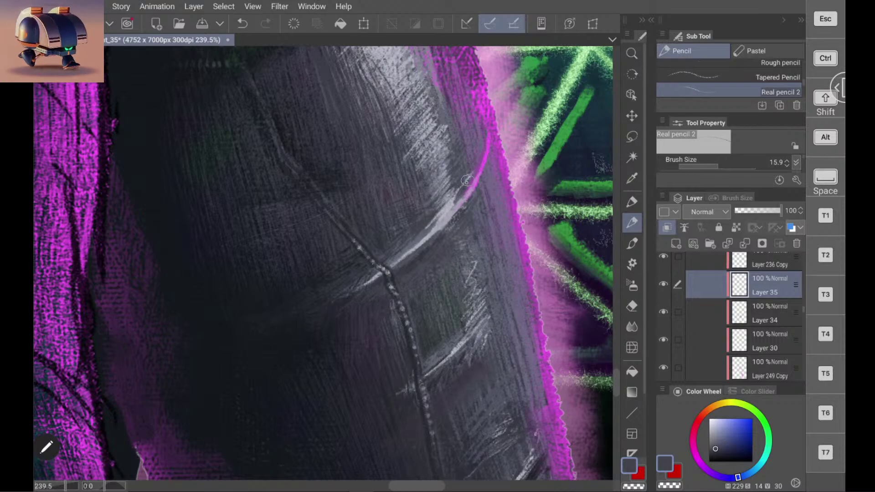
pyautogui.moveTo(387, 272)
pyautogui.mouseDown()
pyautogui.moveTo(426, 231)
pyautogui.moveTo(324, 292)
pyautogui.mouseUp()
pyautogui.hotkey('ctrl', 'z')
pyautogui.moveTo(388, 228); pyautogui.dragTo(402, 210)
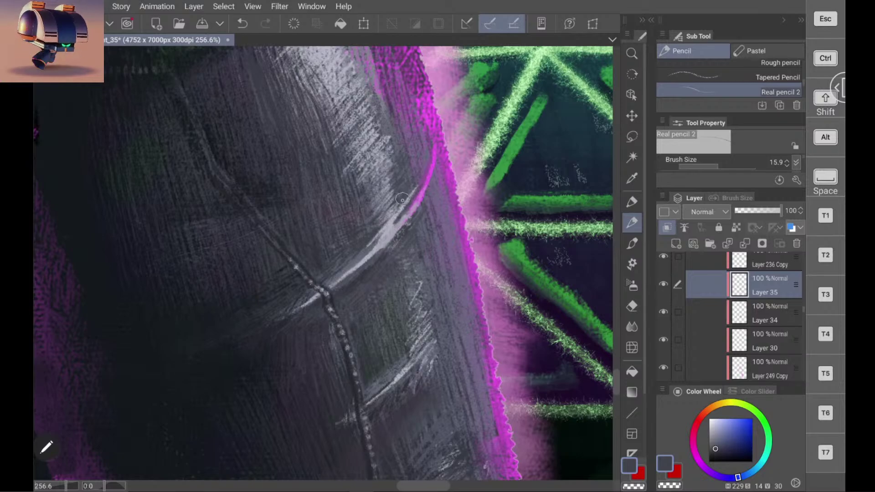
pyautogui.scroll(-5, 401, 260)
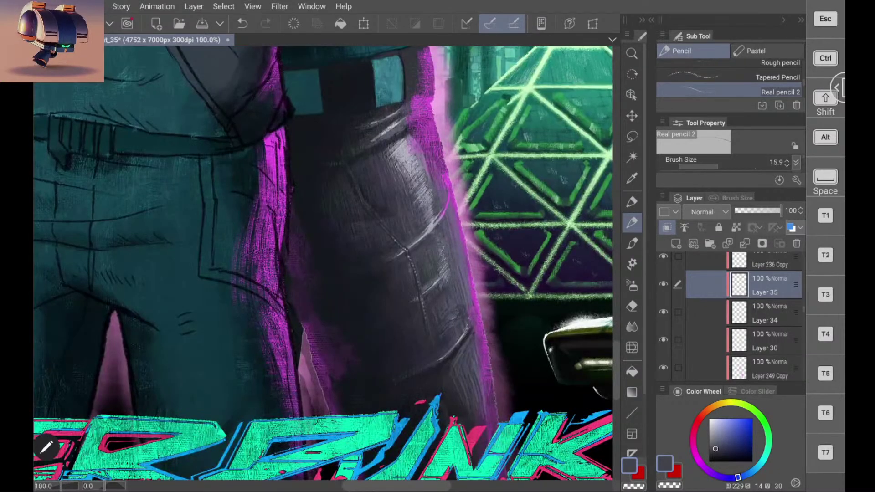
pyautogui.scroll(5, 387, 228)
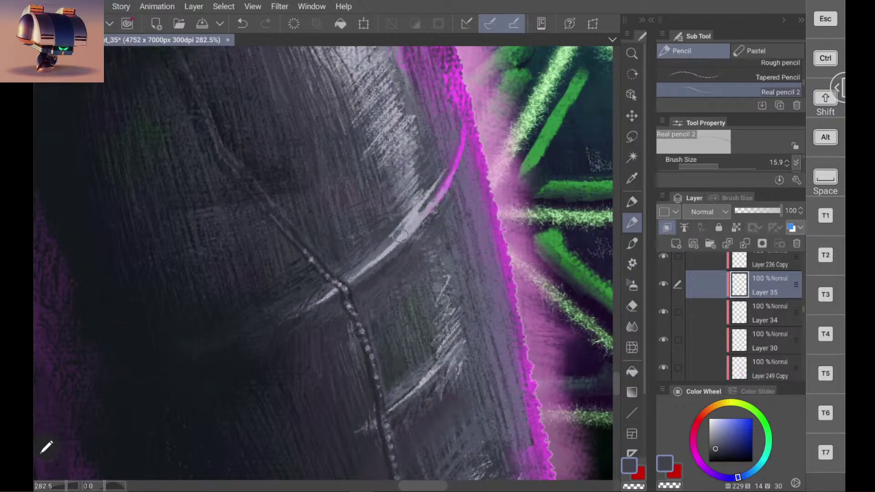
# Step: Hatch short diagonal strokes in sampled pale grey from the central fold up into the larger highlight above it
pyautogui.keyDown('alt'); pyautogui.click(405, 226); pyautogui.keyUp('alt')
pyautogui.moveTo(407, 221)
pyautogui.mouseDown()
pyautogui.moveTo(388, 236)
pyautogui.moveTo(409, 213)
pyautogui.moveTo(381, 239)
pyautogui.moveTo(421, 202)
pyautogui.moveTo(372, 252)
pyautogui.moveTo(407, 219)
pyautogui.moveTo(392, 230)
pyautogui.mouseUp()
pyautogui.moveTo(432, 187); pyautogui.dragTo(406, 212)
pyautogui.moveTo(421, 182); pyautogui.dragTo(391, 216)
pyautogui.moveTo(426, 170); pyautogui.dragTo(387, 215)
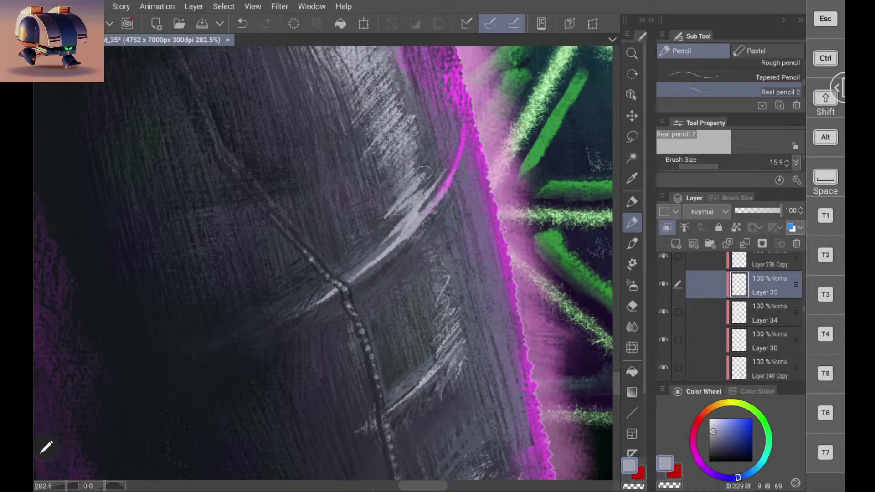
pyautogui.moveTo(432, 165); pyautogui.dragTo(405, 188)
pyautogui.moveTo(411, 151); pyautogui.dragTo(386, 180)
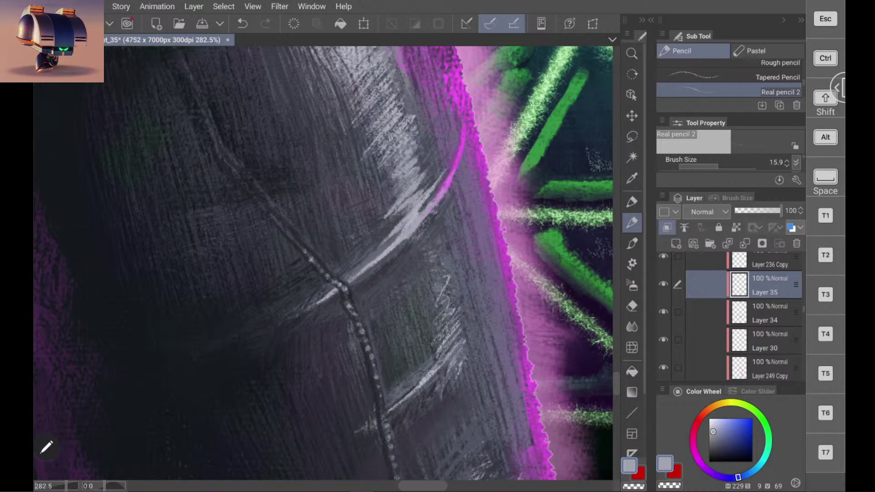
# Step: Soften the edges of the new hatching with sampled dark purple-grey and blue-grey, and check it at poster scale
pyautogui.keyDown('alt'); pyautogui.click(399, 192); pyautogui.keyUp('alt')
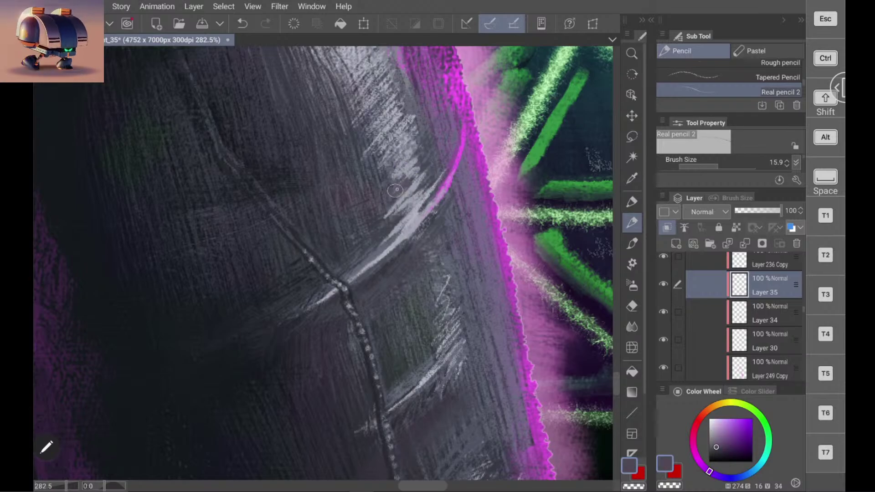
pyautogui.keyDown('alt'); pyautogui.click(440, 147); pyautogui.keyUp('alt')
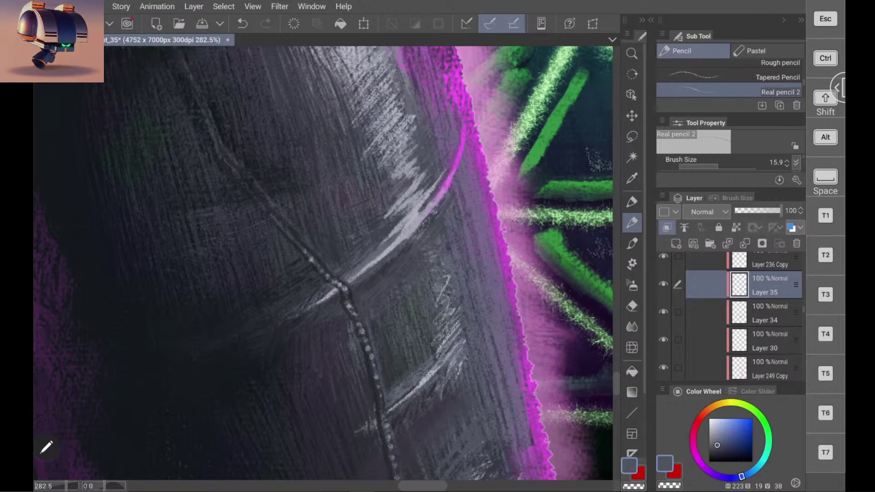
pyautogui.scroll(-10, 323, 263)
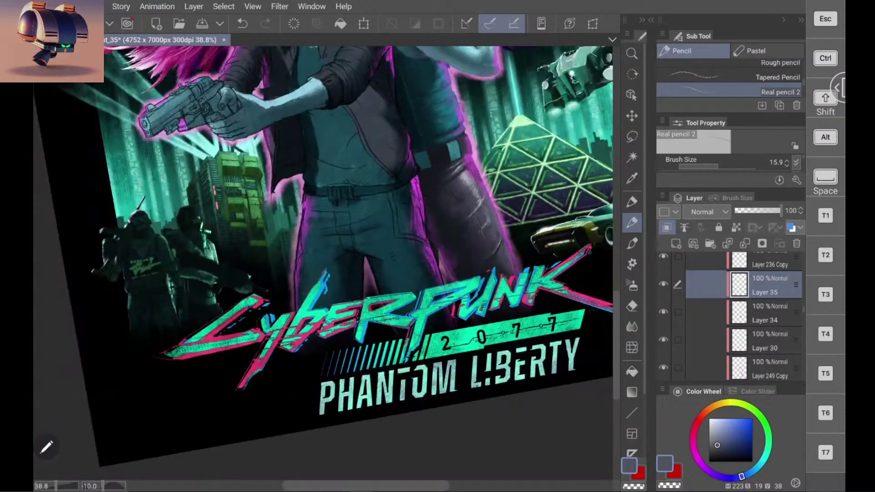
pyautogui.scroll(10, 410, 182)
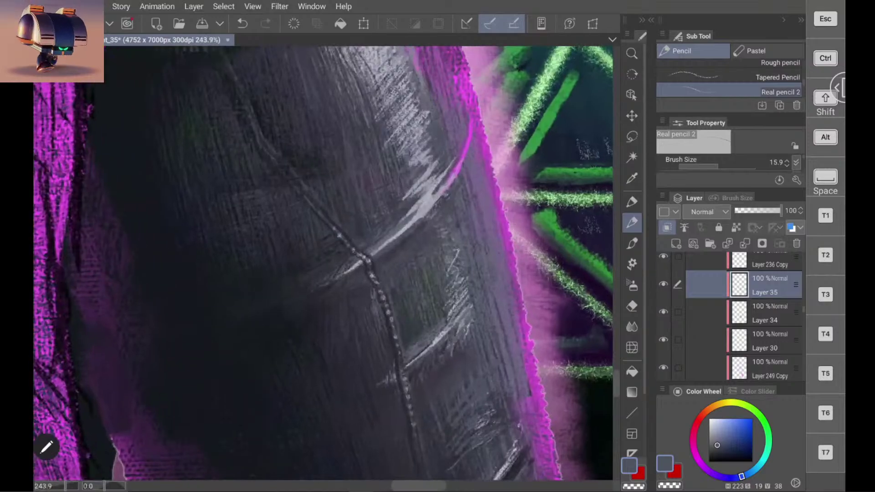
# Step: Blend the junction between the central fold and the larger highlight with sampled dark blue-grey, pale grey and mid-grey strokes
pyautogui.moveTo(388, 218); pyautogui.dragTo(408, 197)
pyautogui.keyDown('alt'); pyautogui.click(408, 196); pyautogui.keyUp('alt')
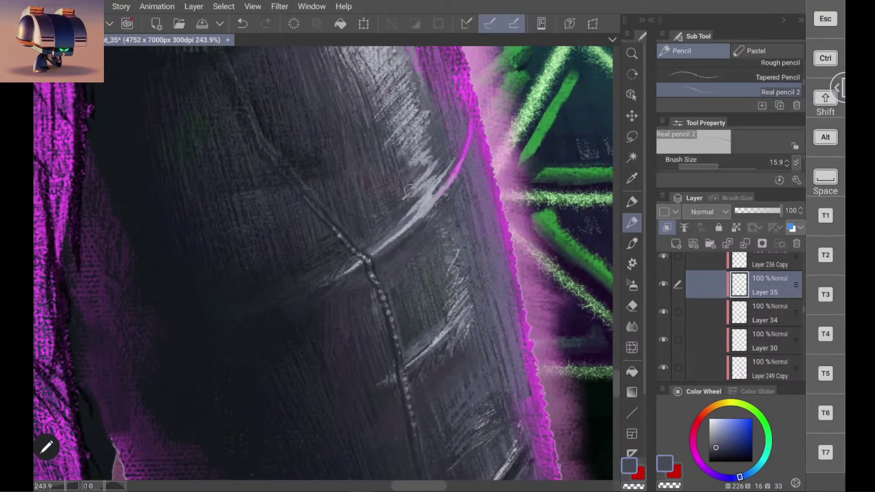
pyautogui.keyDown('alt'); pyautogui.click(427, 183); pyautogui.keyUp('alt')
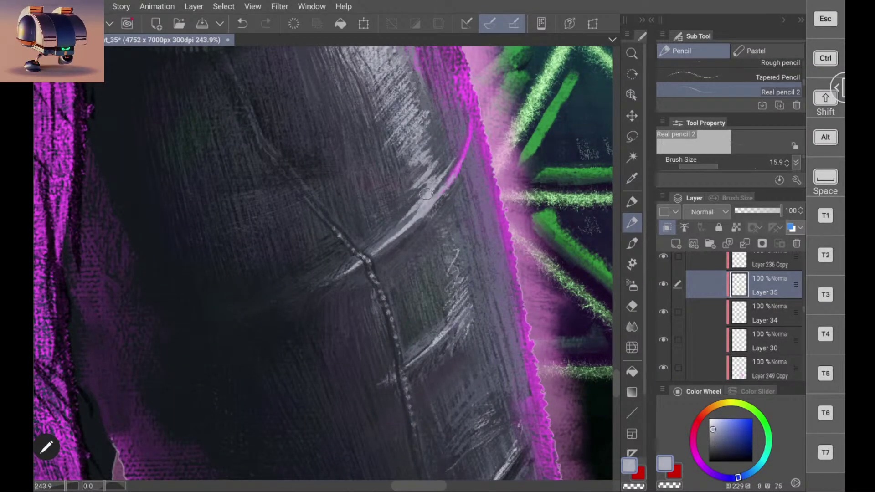
pyautogui.moveTo(425, 184); pyautogui.dragTo(432, 177)
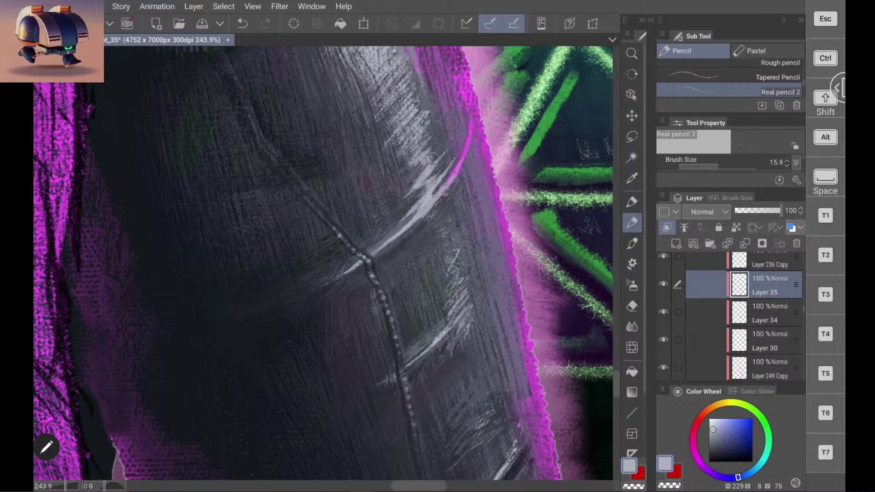
pyautogui.keyDown('alt'); pyautogui.click(406, 182); pyautogui.keyUp('alt')
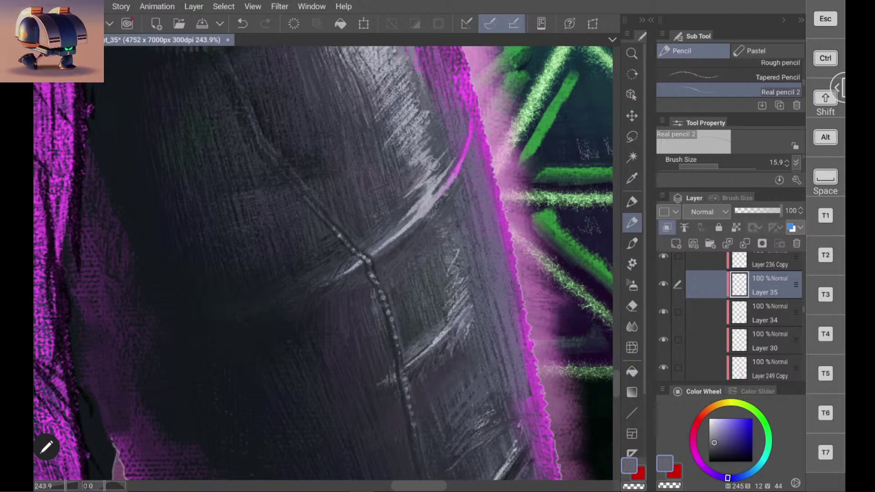
# Step: Hatch sampled pale grey at the larger highlight's lower end, trim it with sampled dark grey, and check it at poster scale
pyautogui.keyDown('alt'); pyautogui.click(433, 194); pyautogui.keyUp('alt')
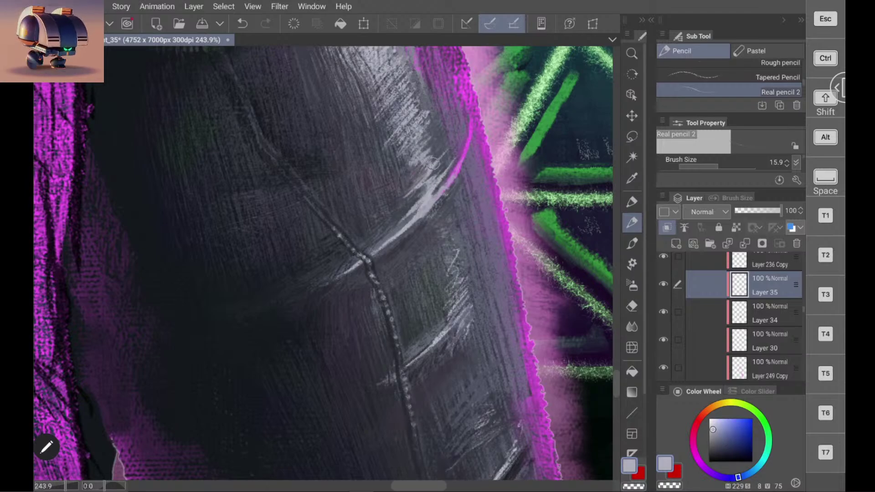
pyautogui.moveTo(416, 163)
pyautogui.mouseDown()
pyautogui.moveTo(398, 177)
pyautogui.moveTo(409, 164)
pyautogui.mouseUp()
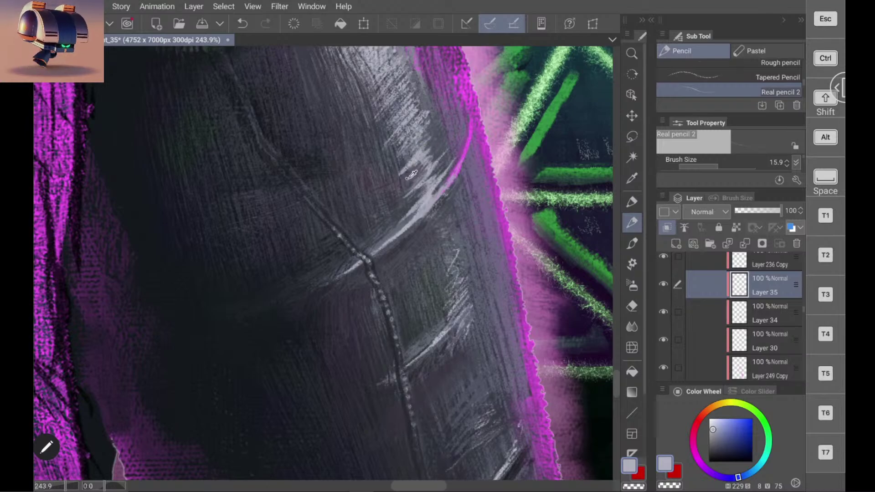
pyautogui.keyDown('alt'); pyautogui.click(411, 175); pyautogui.keyUp('alt')
pyautogui.moveTo(409, 167)
pyautogui.mouseDown()
pyautogui.moveTo(393, 179)
pyautogui.moveTo(418, 159)
pyautogui.mouseUp()
pyautogui.scroll(-9, 323, 263)
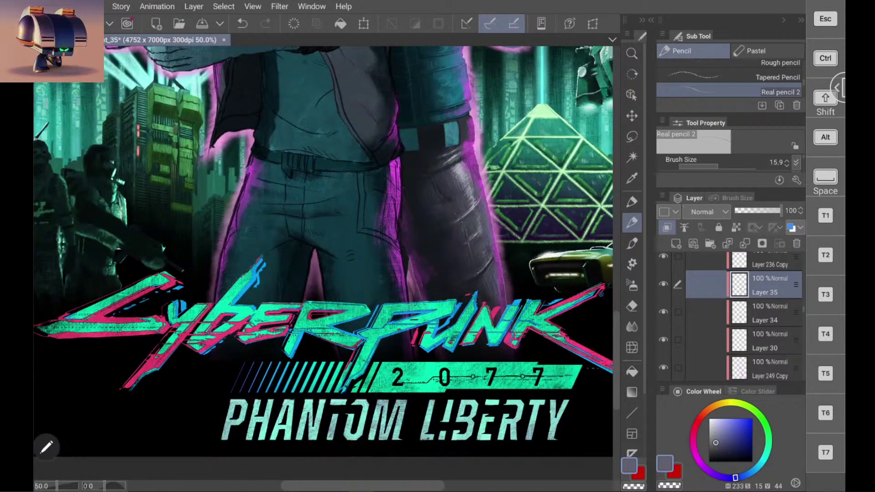
pyautogui.scroll(-4, 520, 175)
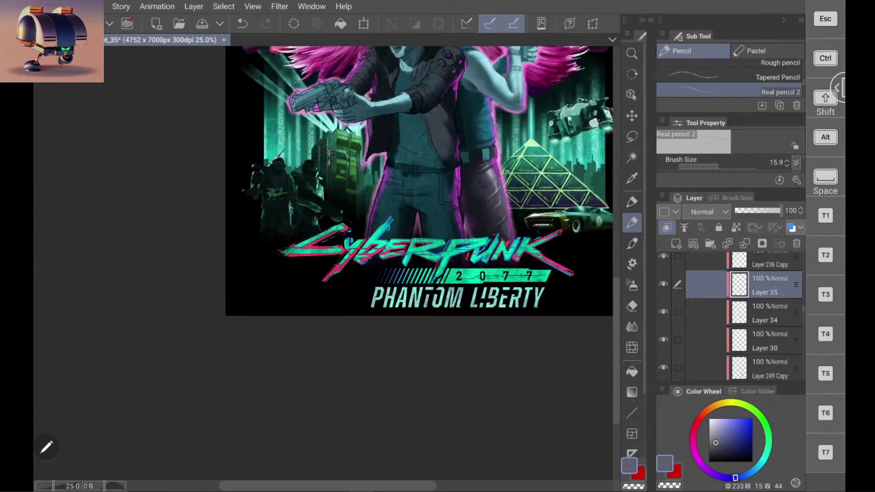
# Step: Brighten the merge of the central fold and the larger highlight with sampled pale grey strokes, and check it zoomed out
pyautogui.scroll(6, 510, 182)
pyautogui.scroll(3, 436, 205)
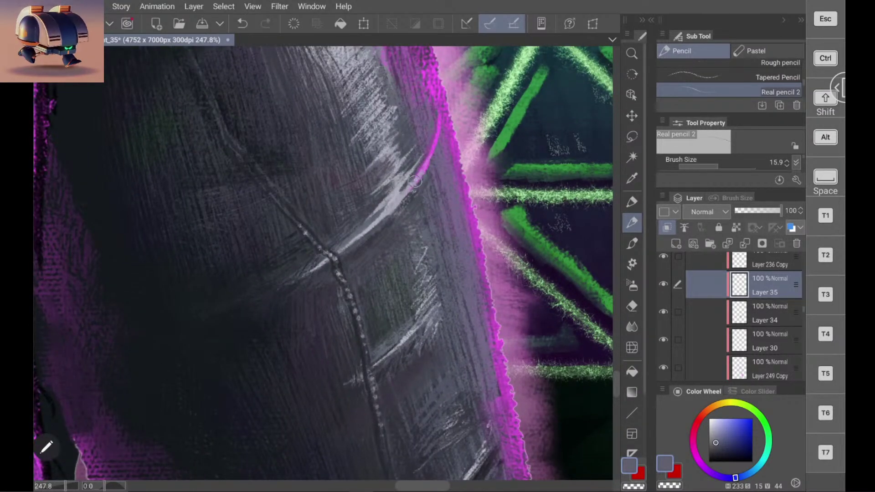
pyautogui.keyDown('alt'); pyautogui.click(401, 179); pyautogui.keyUp('alt')
pyautogui.moveTo(381, 200)
pyautogui.mouseDown()
pyautogui.moveTo(398, 176)
pyautogui.moveTo(383, 180)
pyautogui.moveTo(399, 161)
pyautogui.moveTo(383, 170)
pyautogui.moveTo(388, 154)
pyautogui.moveTo(374, 162)
pyautogui.moveTo(379, 144)
pyautogui.mouseUp()
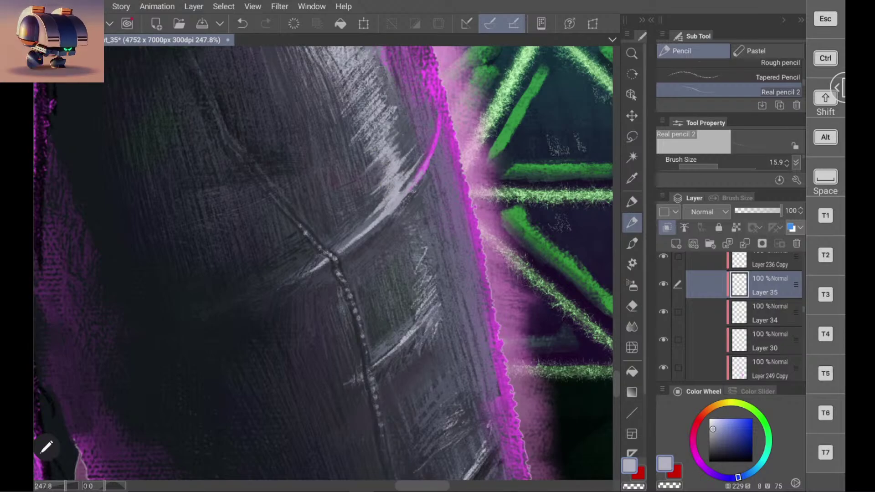
pyautogui.scroll(-10, 322, 263)
# Step: Strengthen the larger highlight along its length with a slightly lighter pale grey, and check the leg zoomed out
pyautogui.scroll(8, 392, 210)
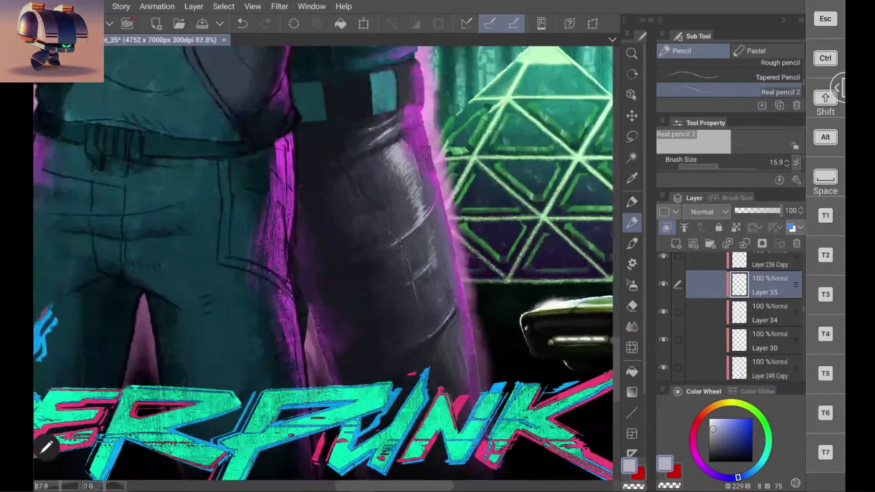
pyautogui.moveTo(351, 131)
pyautogui.mouseDown()
pyautogui.moveTo(359, 148)
pyautogui.moveTo(367, 113)
pyautogui.moveTo(363, 155)
pyautogui.moveTo(381, 160)
pyautogui.moveTo(370, 188)
pyautogui.mouseUp()
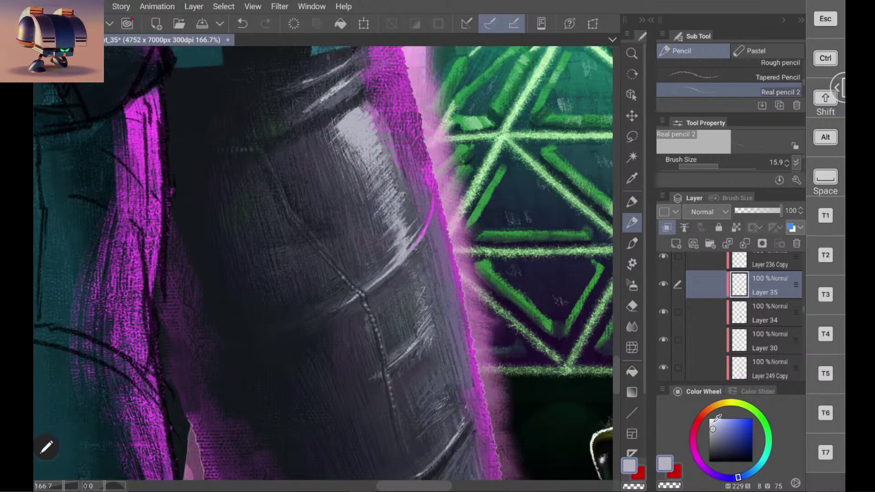
pyautogui.moveTo(713, 424); pyautogui.dragTo(714, 425)
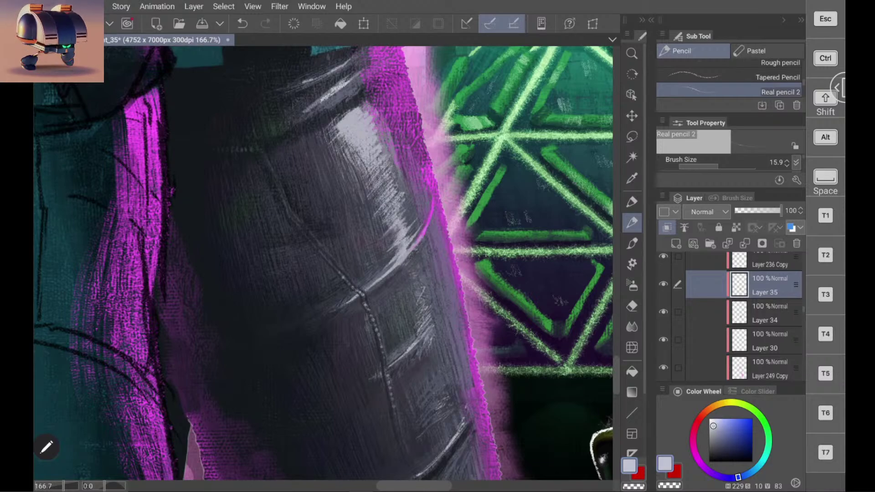
pyautogui.moveTo(364, 121)
pyautogui.mouseDown()
pyautogui.moveTo(352, 142)
pyautogui.moveTo(371, 131)
pyautogui.moveTo(345, 137)
pyautogui.moveTo(358, 109)
pyautogui.moveTo(342, 124)
pyautogui.moveTo(363, 116)
pyautogui.moveTo(353, 131)
pyautogui.moveTo(374, 132)
pyautogui.moveTo(360, 156)
pyautogui.moveTo(377, 147)
pyautogui.moveTo(396, 206)
pyautogui.mouseUp()
pyautogui.moveTo(367, 168)
pyautogui.mouseDown()
pyautogui.moveTo(393, 175)
pyautogui.moveTo(377, 197)
pyautogui.mouseUp()
pyautogui.scroll(-5, 466, 193)
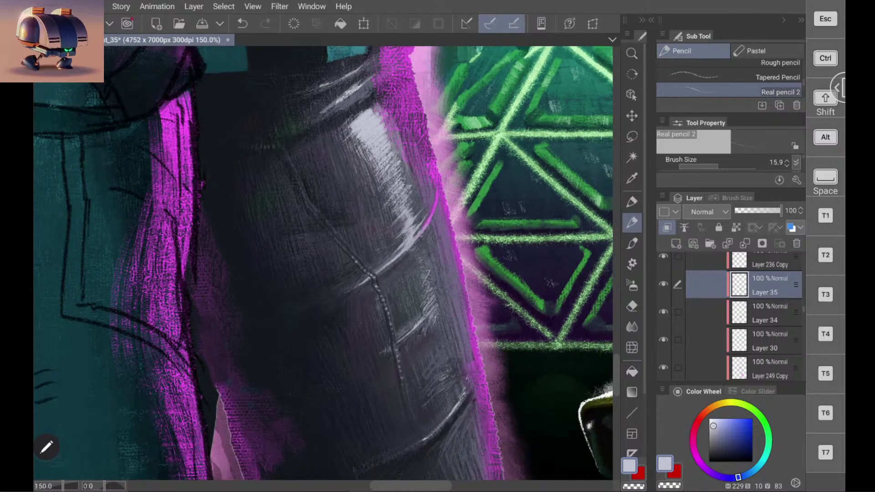
pyautogui.scroll(5, 476, 198)
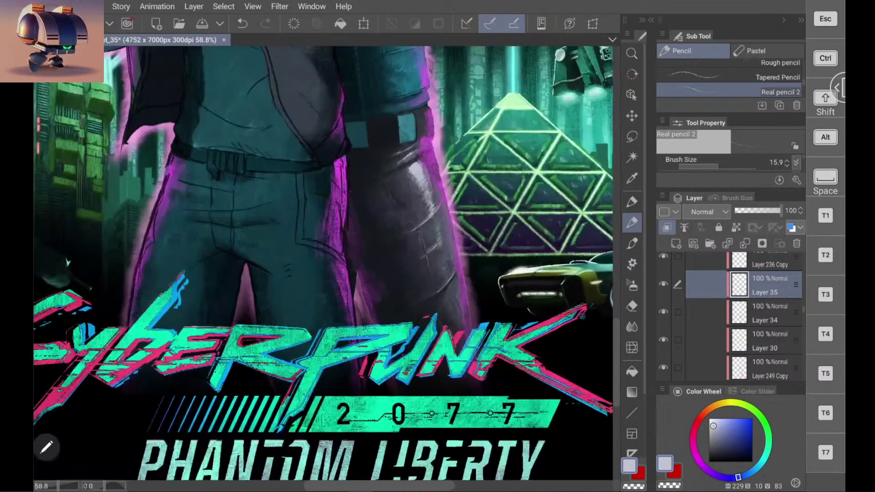
# Step: Hatch thin diagonal crease lines in sampled dark blue-grey across the larger highlight's upper part, and check them at poster scale
pyautogui.scroll(4, 311, 194)
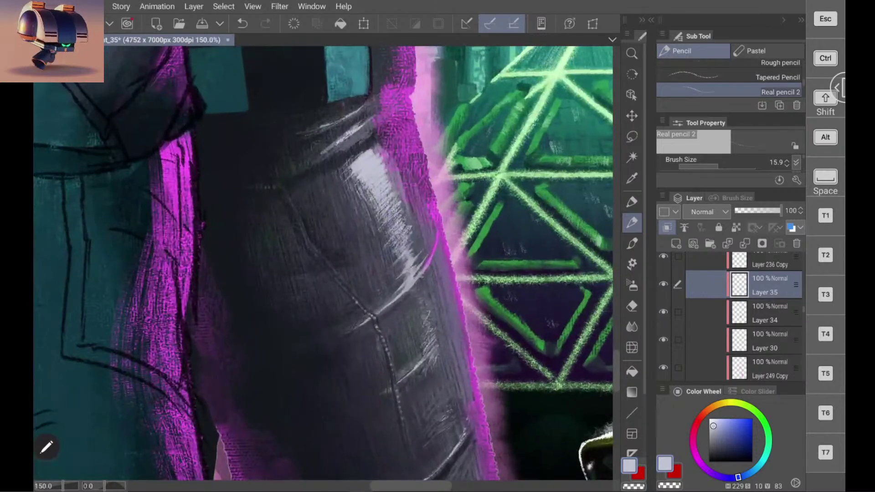
pyautogui.keyDown('alt'); pyautogui.click(310, 193); pyautogui.keyUp('alt')
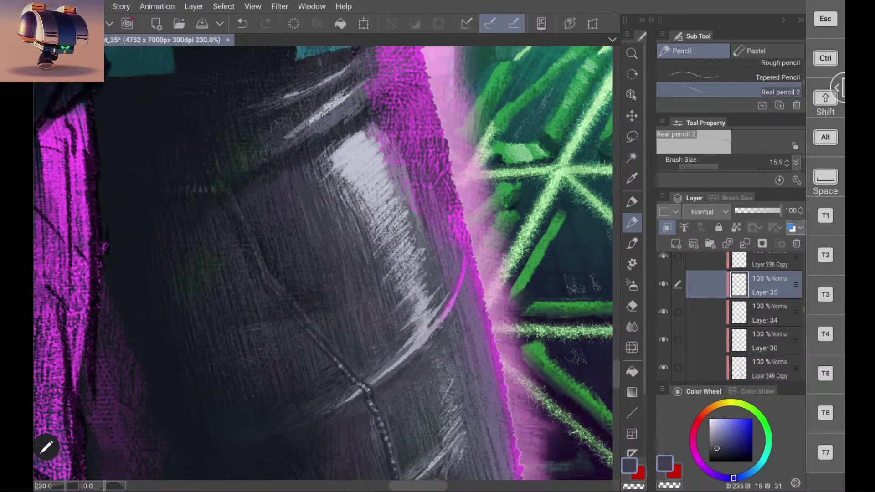
pyautogui.moveTo(343, 173); pyautogui.dragTo(364, 147)
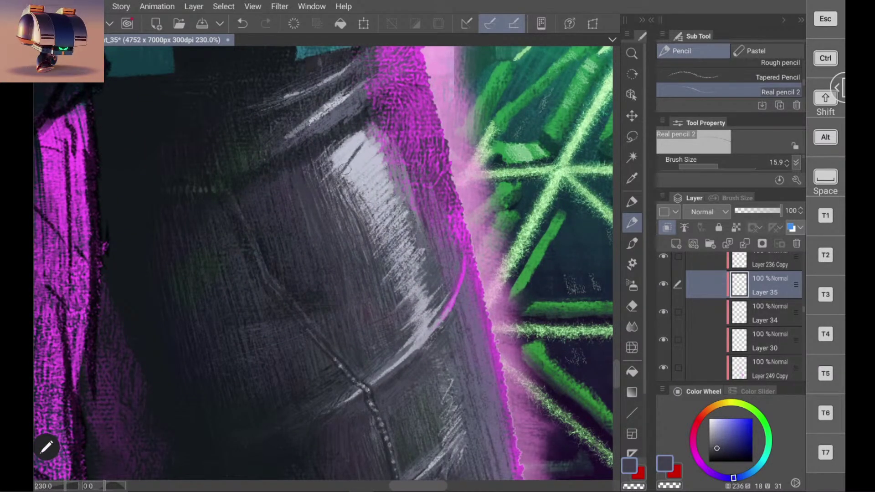
pyautogui.hotkey('ctrl', 'z')
pyautogui.moveTo(344, 182); pyautogui.dragTo(367, 142)
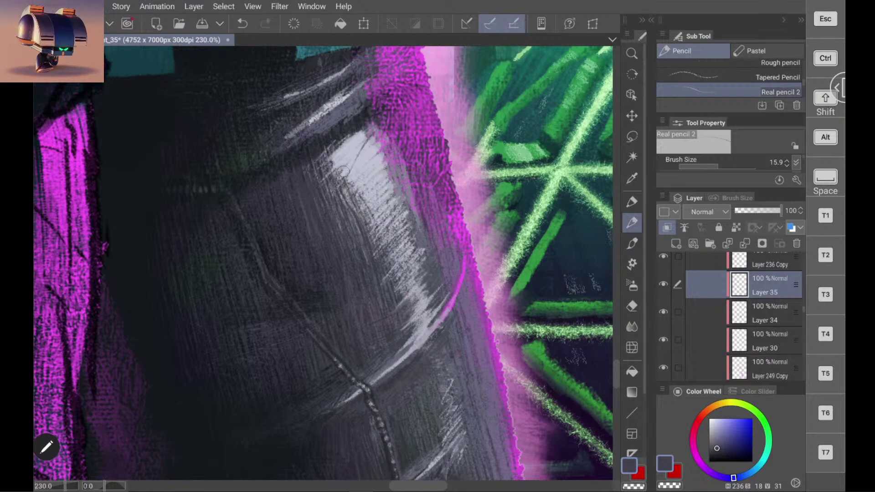
pyautogui.moveTo(326, 175); pyautogui.dragTo(364, 139)
pyautogui.moveTo(326, 172); pyautogui.dragTo(365, 130)
pyautogui.moveTo(358, 167); pyautogui.dragTo(373, 149)
pyautogui.moveTo(350, 182); pyautogui.dragTo(378, 149)
pyautogui.moveTo(350, 203)
pyautogui.mouseDown()
pyautogui.moveTo(383, 155)
pyautogui.moveTo(380, 172)
pyautogui.moveTo(383, 156)
pyautogui.moveTo(379, 163)
pyautogui.mouseUp()
pyautogui.moveTo(378, 198)
pyautogui.mouseDown()
pyautogui.moveTo(390, 180)
pyautogui.moveTo(389, 189)
pyautogui.mouseUp()
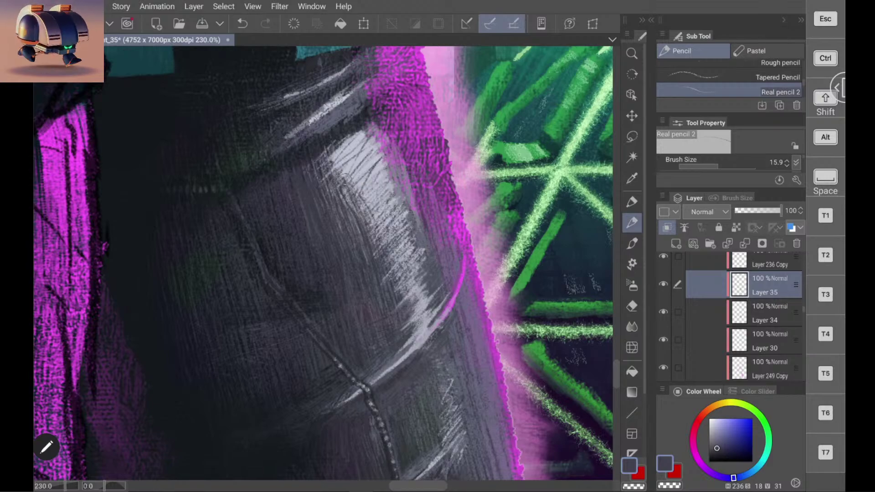
pyautogui.scroll(-5, 322, 263)
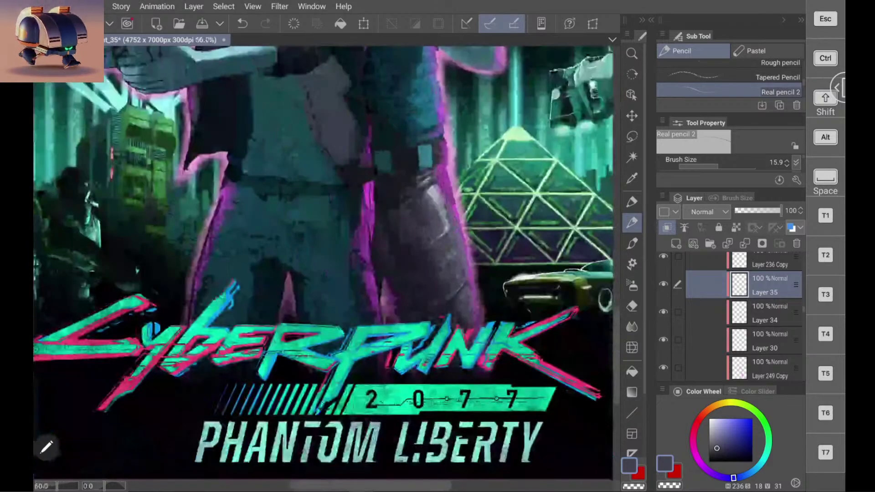
pyautogui.scroll(-2, 322, 263)
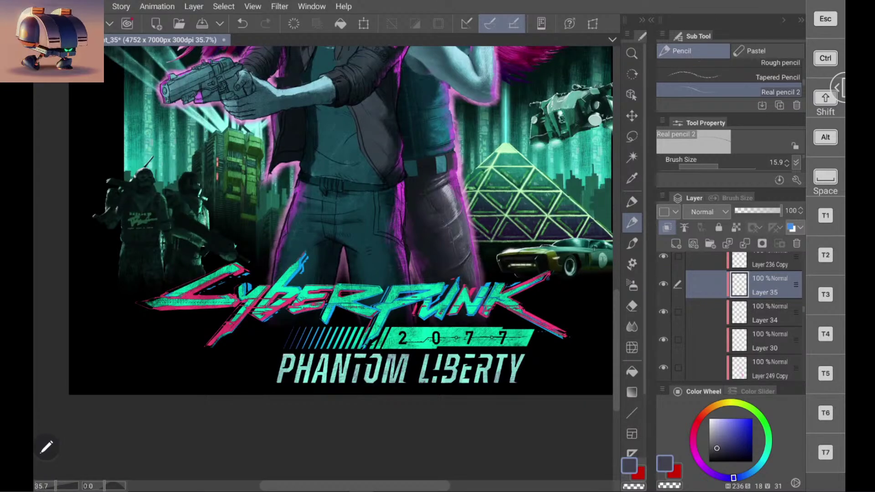
# Step: Break up the larger highlight's upper end with more fine dark blue-grey strokes, and check the leg zoomed out
pyautogui.scroll(7, 350, 138)
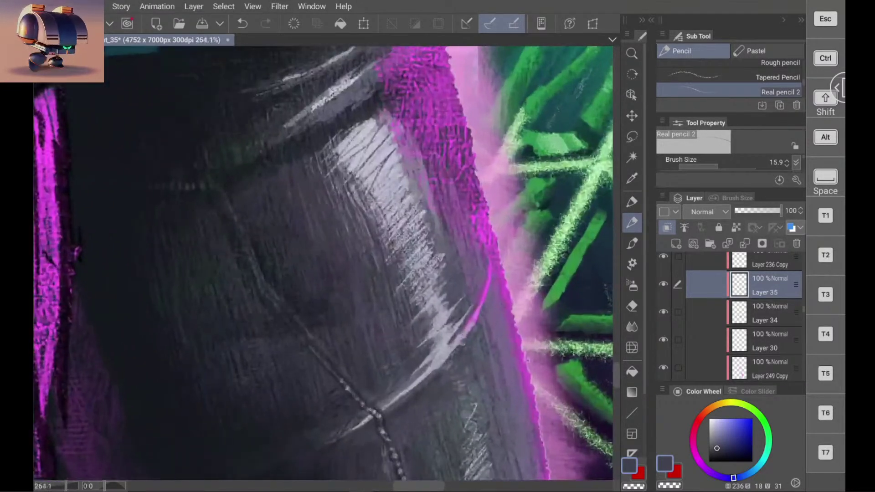
pyautogui.moveTo(350, 139); pyautogui.dragTo(328, 151)
pyautogui.moveTo(375, 116)
pyautogui.mouseDown()
pyautogui.moveTo(349, 145)
pyautogui.moveTo(368, 132)
pyautogui.moveTo(342, 146)
pyautogui.moveTo(355, 148)
pyautogui.moveTo(351, 159)
pyautogui.moveTo(383, 142)
pyautogui.moveTo(376, 184)
pyautogui.moveTo(351, 159)
pyautogui.moveTo(363, 175)
pyautogui.moveTo(387, 174)
pyautogui.moveTo(381, 157)
pyautogui.moveTo(393, 168)
pyautogui.moveTo(384, 186)
pyautogui.moveTo(372, 180)
pyautogui.moveTo(368, 189)
pyautogui.moveTo(367, 175)
pyautogui.moveTo(367, 187)
pyautogui.mouseUp()
pyautogui.moveTo(365, 141)
pyautogui.mouseDown()
pyautogui.moveTo(367, 156)
pyautogui.moveTo(370, 139)
pyautogui.mouseUp()
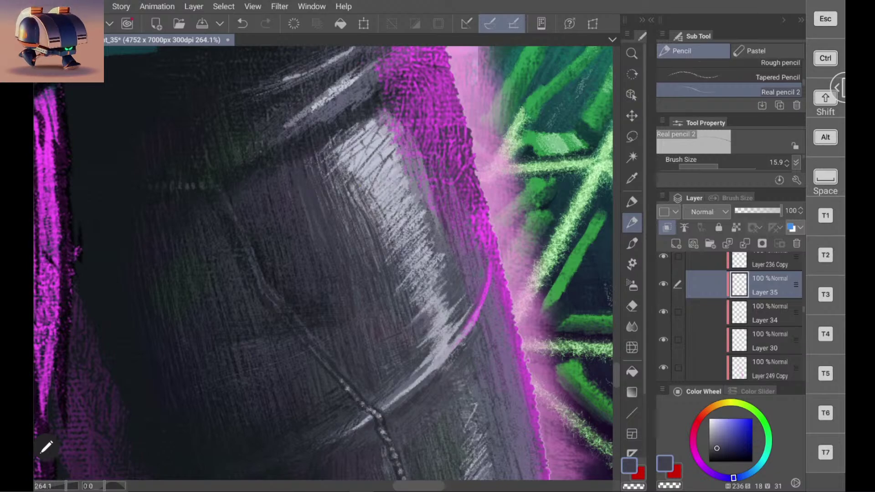
pyautogui.scroll(-8, 323, 263)
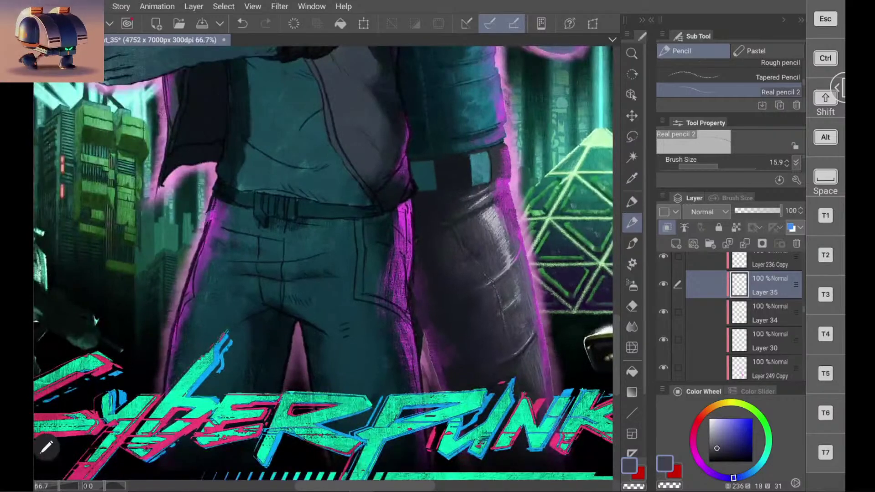
# Step: Touch up the larger highlight between the dark creases with sampled pale blue-grey, and check it at poster scale
pyautogui.scroll(5, 324, 263)
pyautogui.scroll(5, 388, 219)
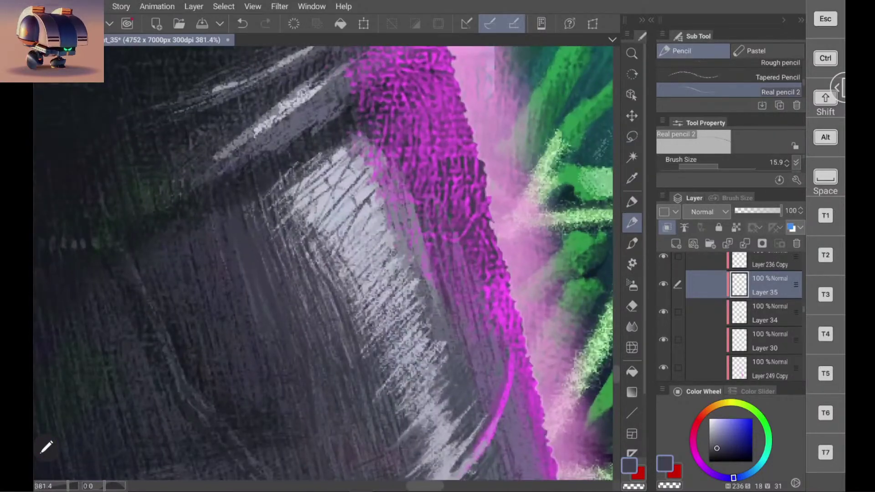
pyautogui.keyDown('alt'); pyautogui.click(364, 209); pyautogui.keyUp('alt')
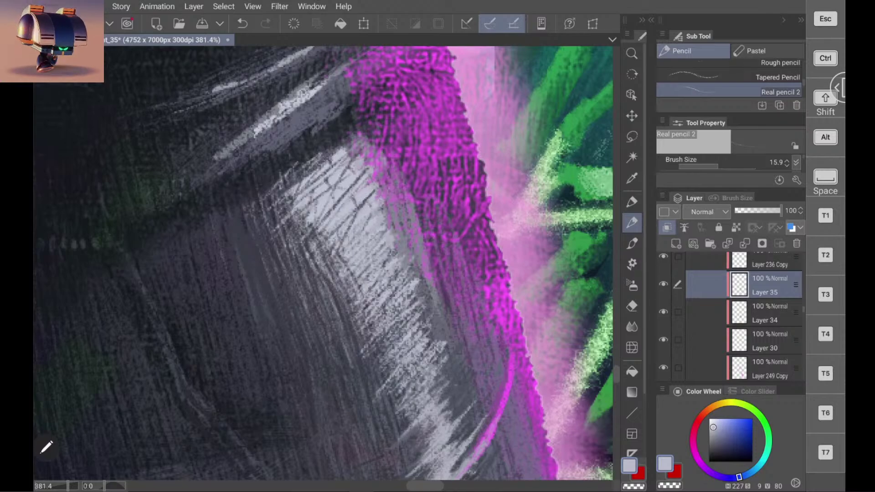
pyautogui.scroll(-7, 388, 210)
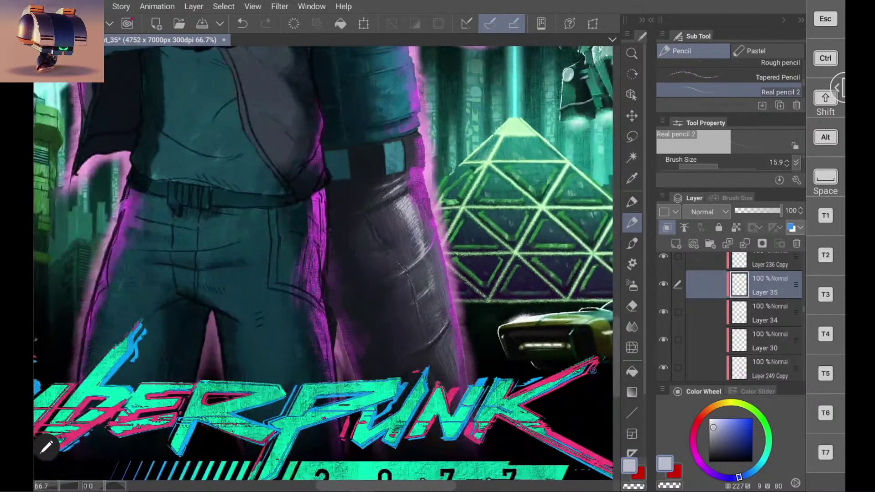
pyautogui.scroll(4, 387, 210)
pyautogui.scroll(3, 350, 198)
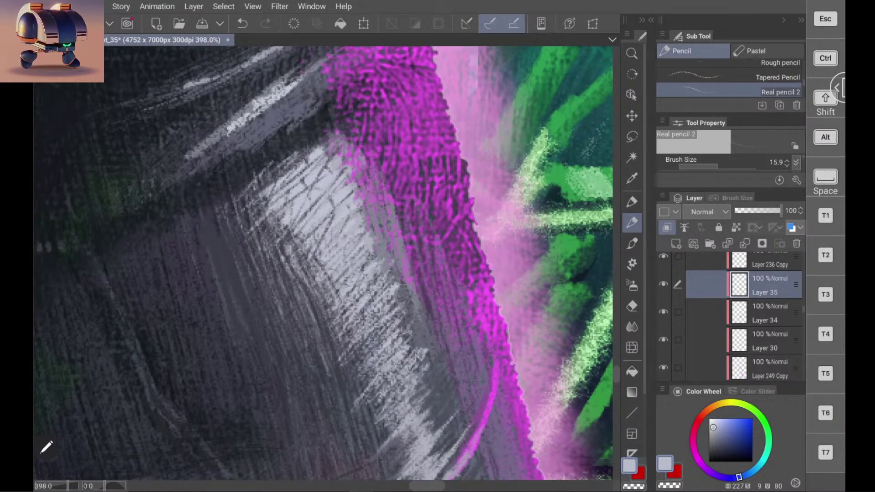
pyautogui.scroll(-3, 337, 180)
pyautogui.scroll(-8, 338, 182)
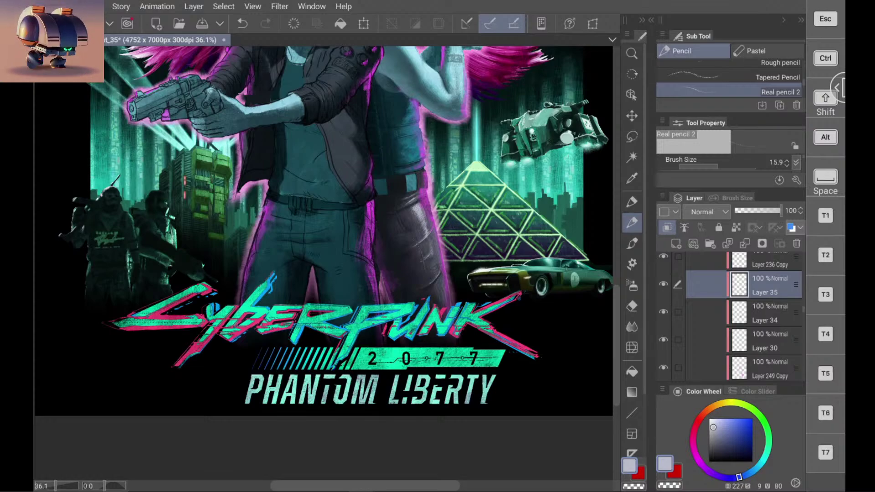
# Step: Shade the trouser leg's dark area beside the larger highlight with fine strokes of sampled dark blue-grey
pyautogui.scroll(10, 454, 186)
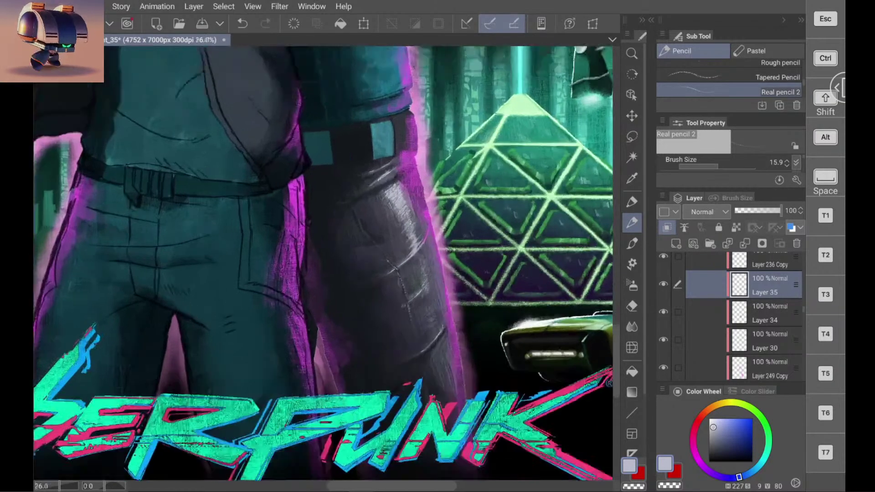
pyautogui.scroll(4, 325, 253)
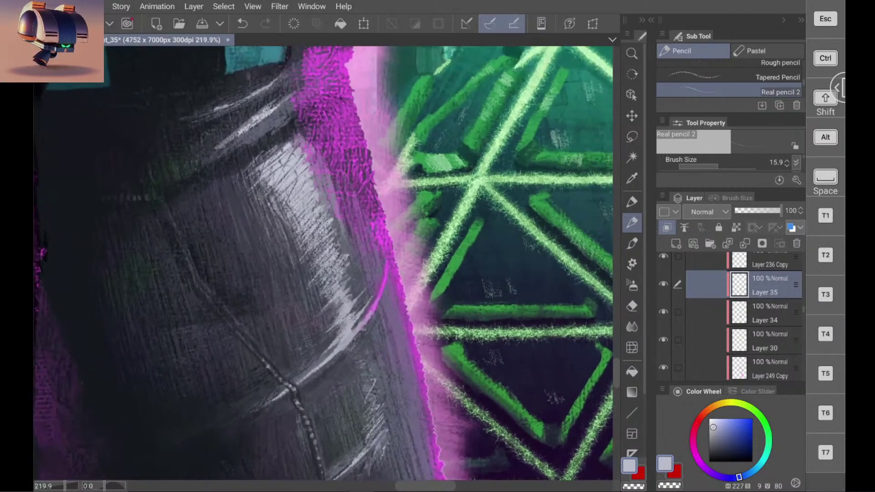
pyautogui.keyDown('alt'); pyautogui.click(235, 192); pyautogui.keyUp('alt')
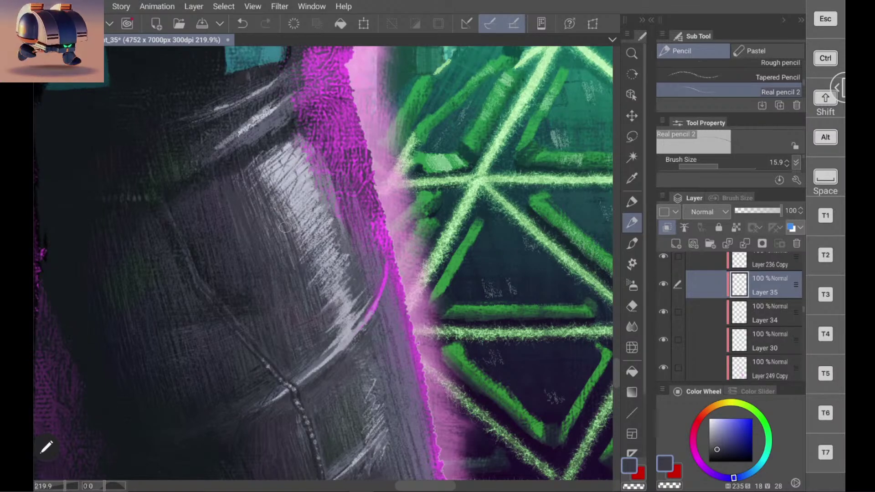
pyautogui.keyDown('alt'); pyautogui.click(242, 202); pyautogui.keyUp('alt')
pyautogui.moveTo(245, 216)
pyautogui.mouseDown()
pyautogui.moveTo(248, 196)
pyautogui.moveTo(263, 222)
pyautogui.mouseUp()
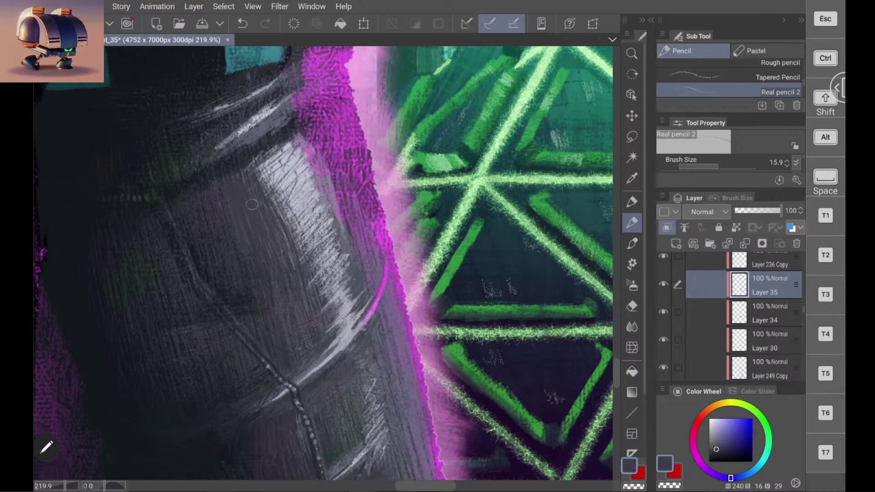
# Step: Undo the last dark stroke, blend the fabric beside the larger highlight with resampled blue-greys, and check the leg zoomed out
pyautogui.keyDown('alt'); pyautogui.click(218, 269); pyautogui.keyUp('alt')
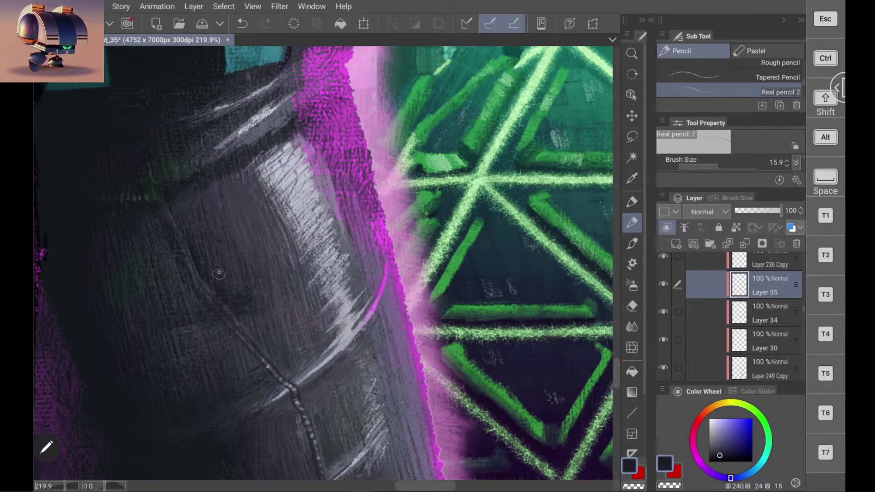
pyautogui.hotkey('ctrl', 'z')
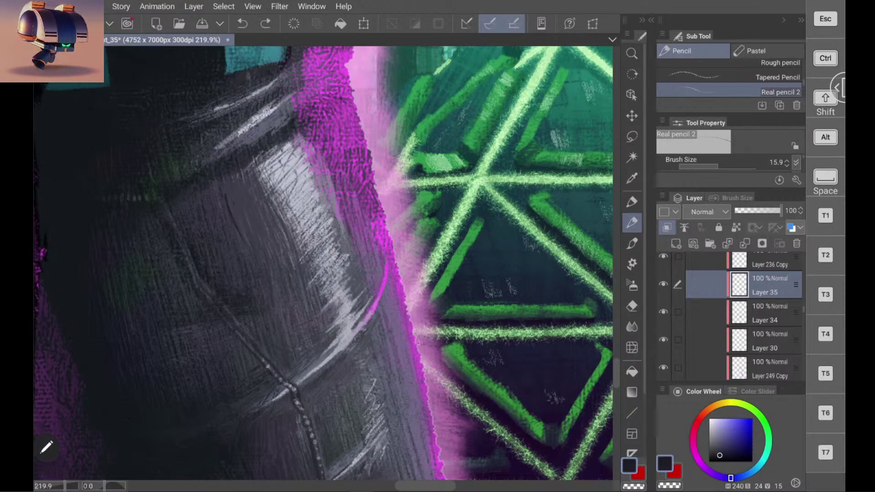
pyautogui.keyDown('alt'); pyautogui.click(241, 247); pyautogui.keyUp('alt')
pyautogui.moveTo(235, 211); pyautogui.dragTo(243, 239)
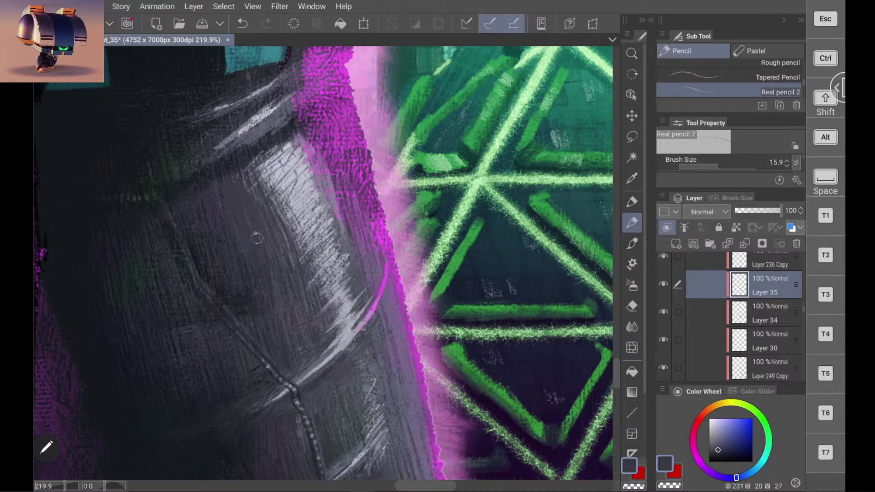
pyautogui.keyDown('alt'); pyautogui.click(218, 189); pyautogui.keyUp('alt')
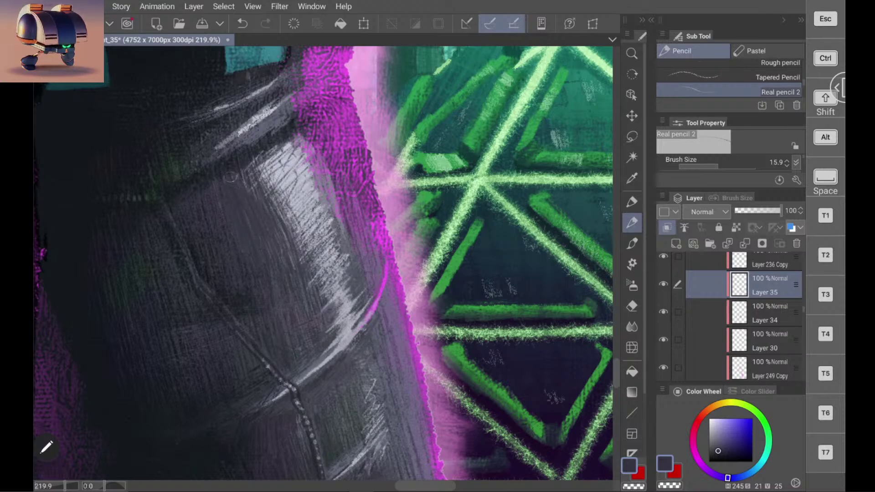
pyautogui.scroll(-5, 405, 227)
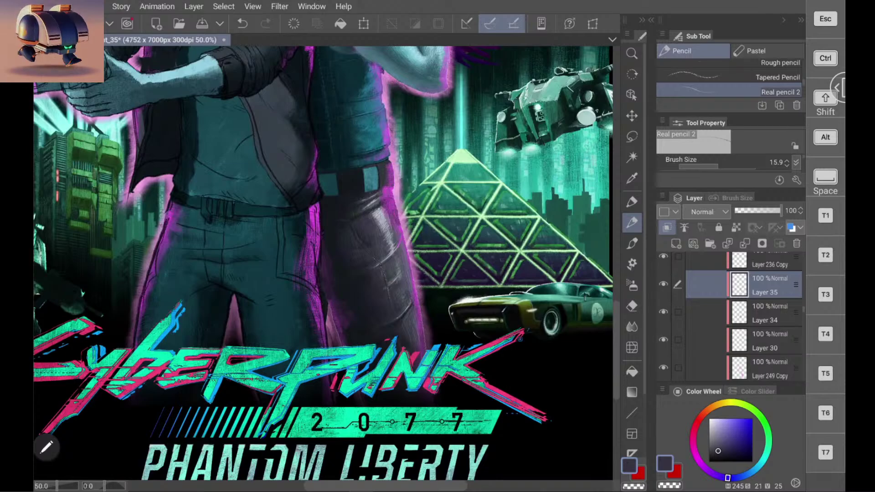
# Step: Soften the larger highlight's upper inner edge with sampled dark blue-grey strokes, and check it at poster scale
pyautogui.scroll(8, 439, 215)
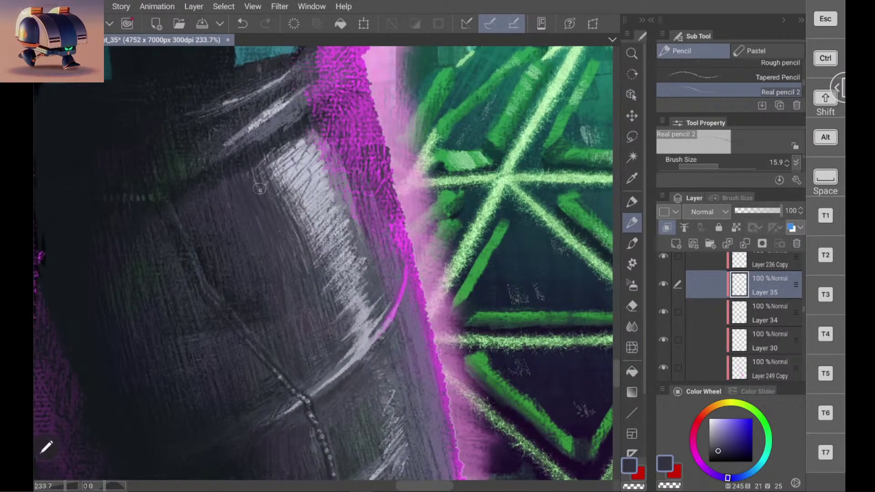
pyautogui.keyDown('alt'); pyautogui.click(262, 216); pyautogui.keyUp('alt')
pyautogui.moveTo(264, 169); pyautogui.dragTo(288, 190)
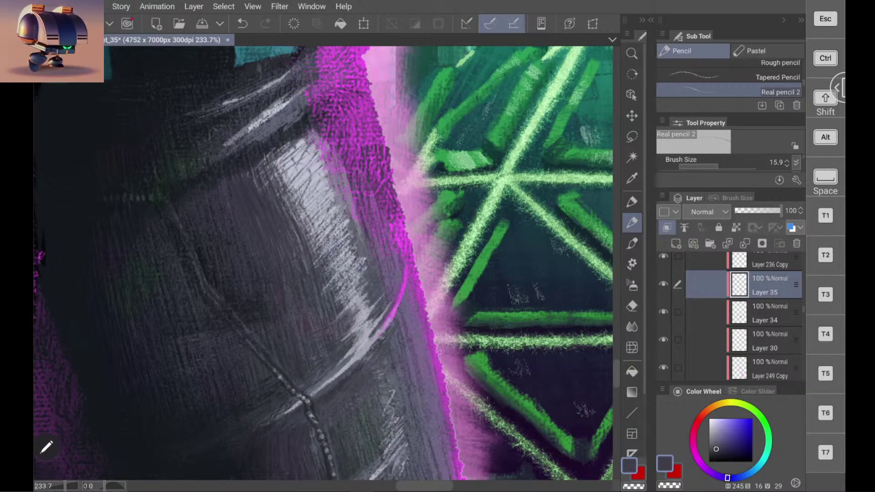
pyautogui.scroll(-10, 324, 262)
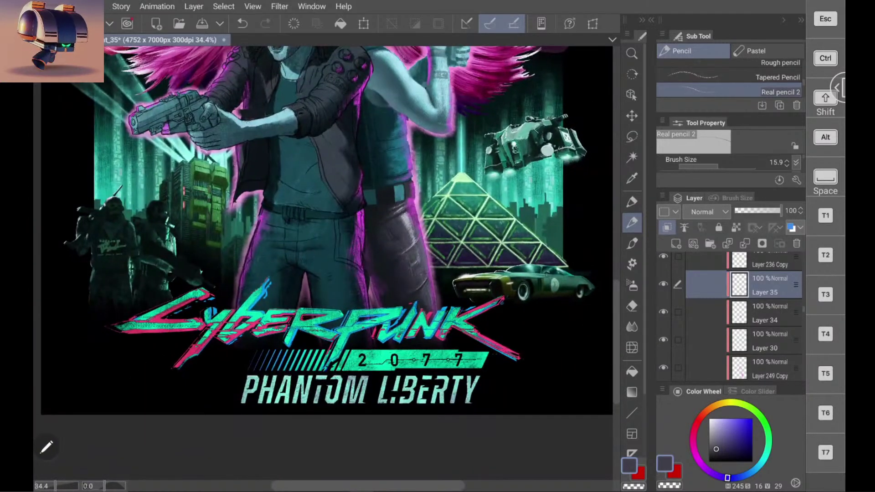
# Step: Refine the larger highlight's upper end with dark blue-grey strokes and sampled pale blue-grey, and check it at poster scale
pyautogui.scroll(10, 412, 218)
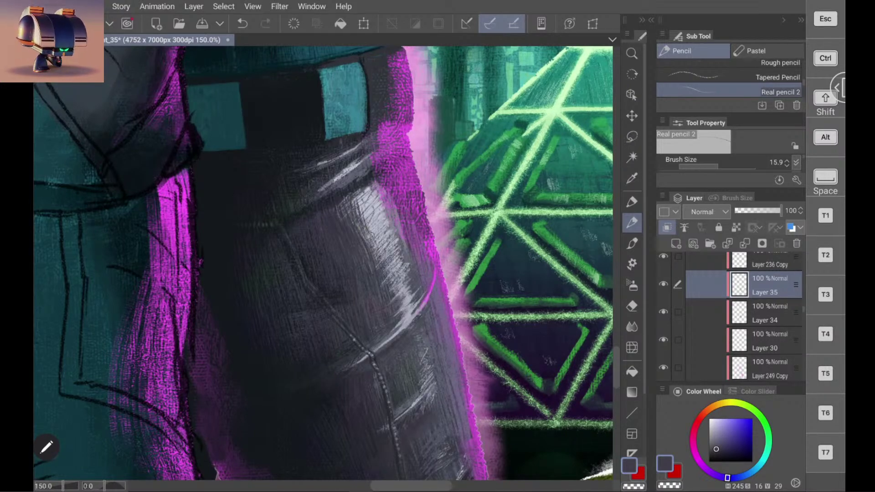
pyautogui.moveTo(359, 192); pyautogui.dragTo(361, 212)
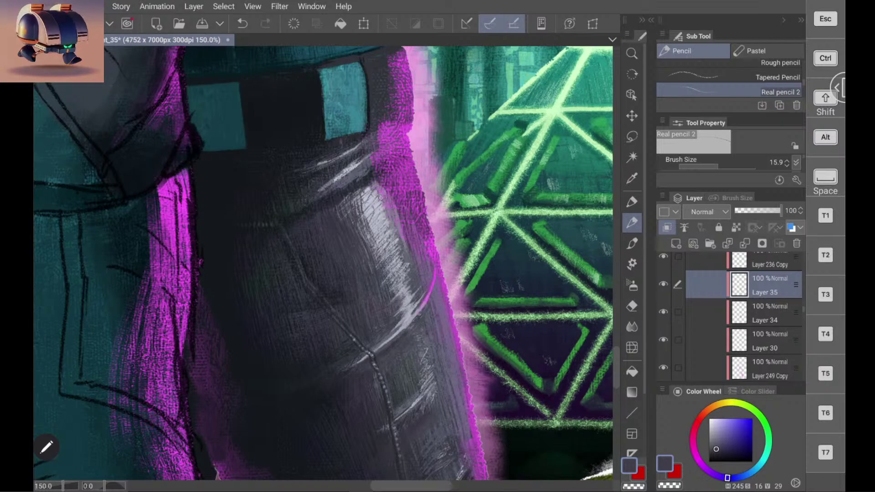
pyautogui.keyDown('alt'); pyautogui.click(373, 189); pyautogui.keyUp('alt')
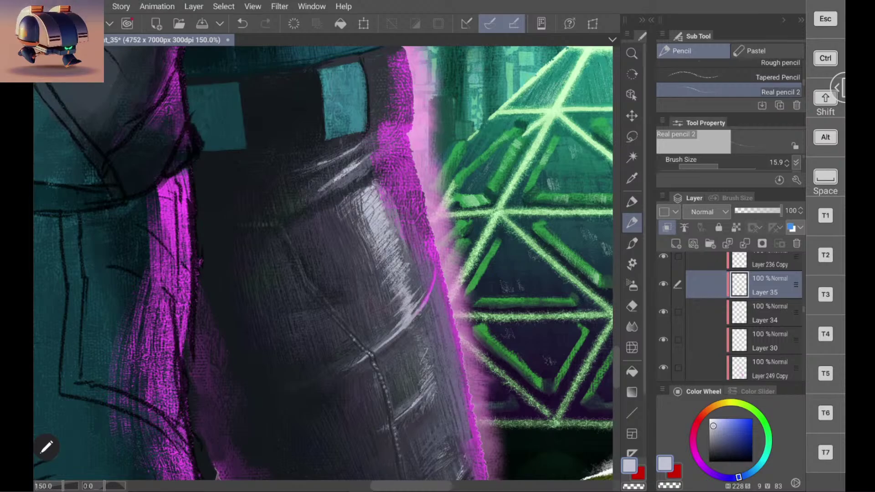
pyautogui.scroll(-4, 427, 213)
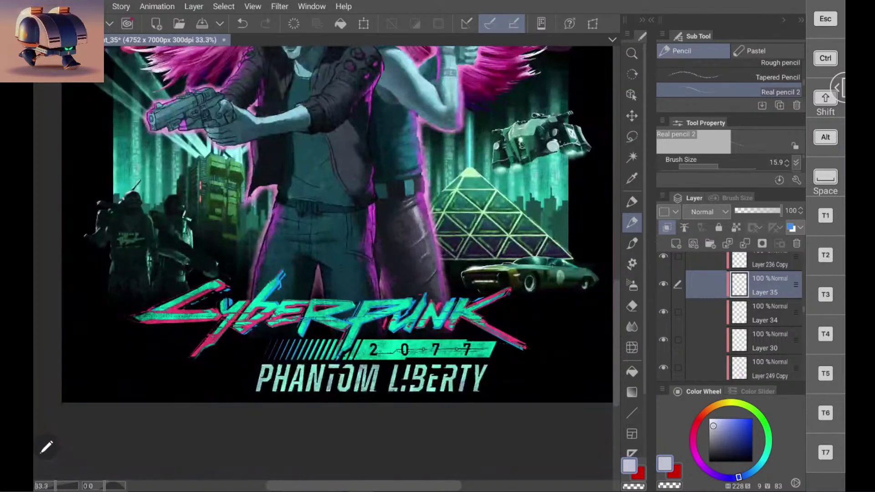
# Step: Blend the larger highlight's inner edge into the trouser fabric with sampled mid blue-grey, and check the leg at poster scale
pyautogui.scroll(4, 445, 230)
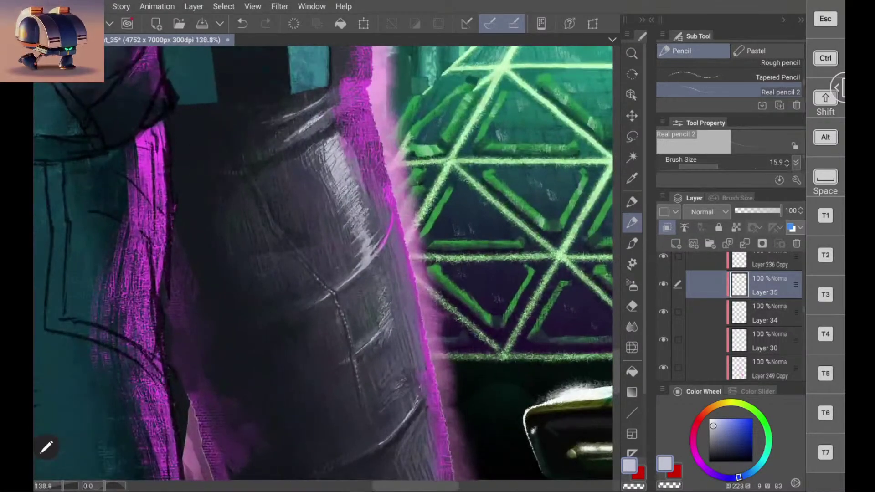
pyautogui.keyDown('alt'); pyautogui.click(318, 186); pyautogui.keyUp('alt')
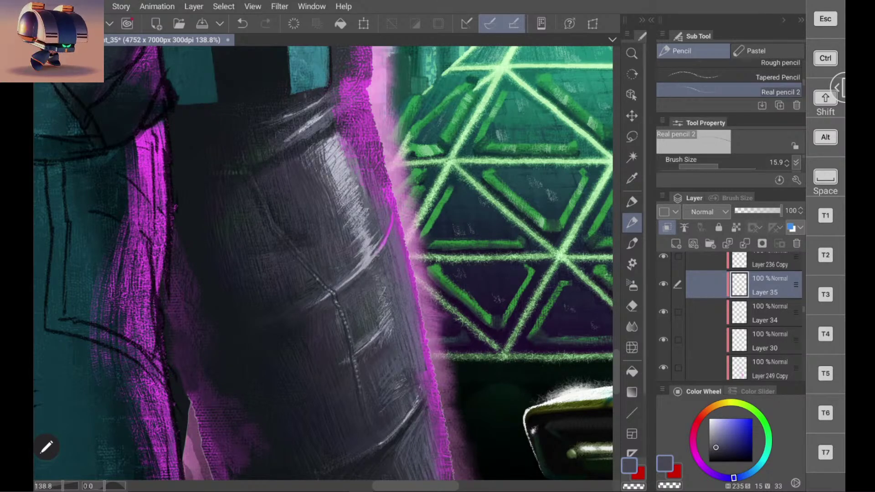
pyautogui.scroll(-5, 437, 226)
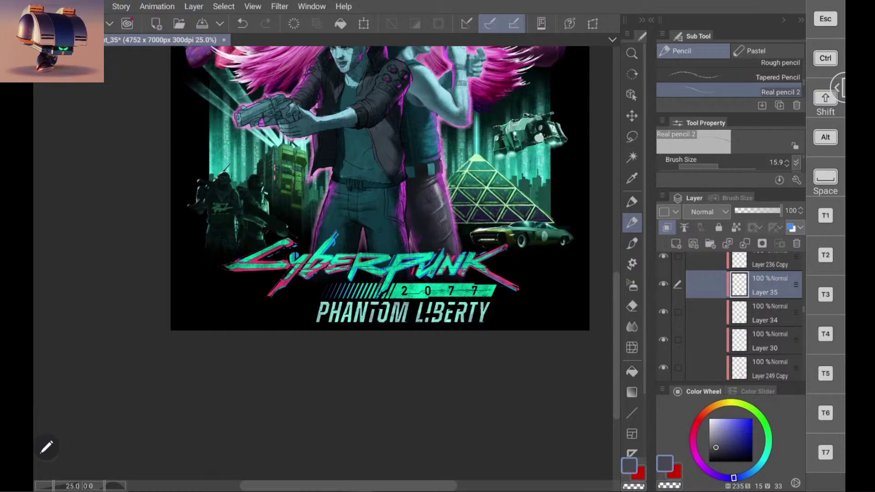
# Step: Review the whole poster composition and save the file
pyautogui.scroll(2, 324, 263)
pyautogui.scroll(-2, 323, 263)
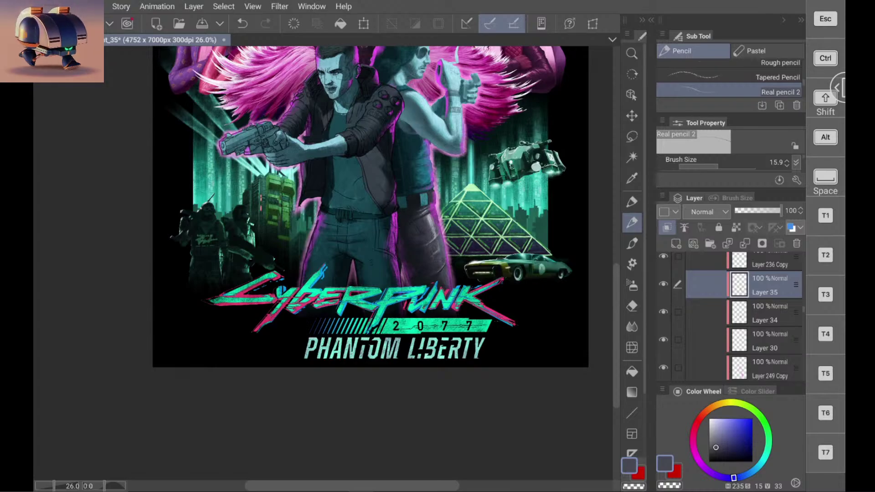
pyautogui.scroll(-5, 323, 263)
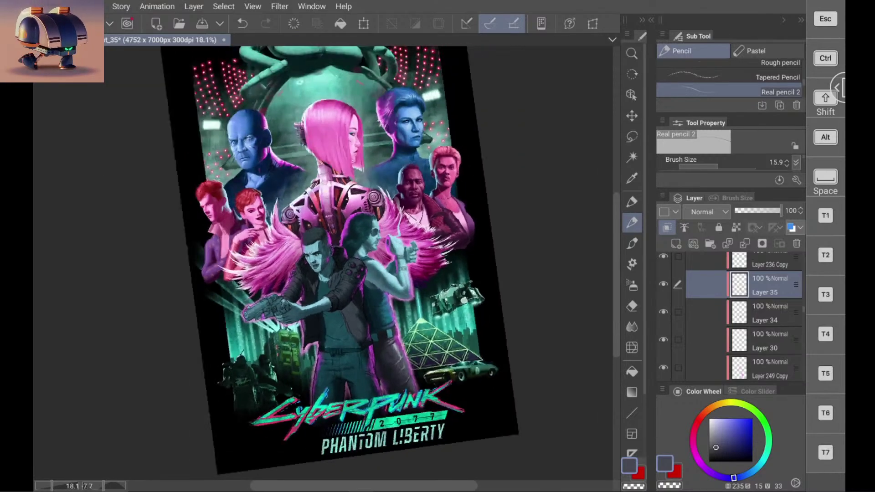
pyautogui.scroll(4, 323, 263)
pyautogui.scroll(2, 323, 263)
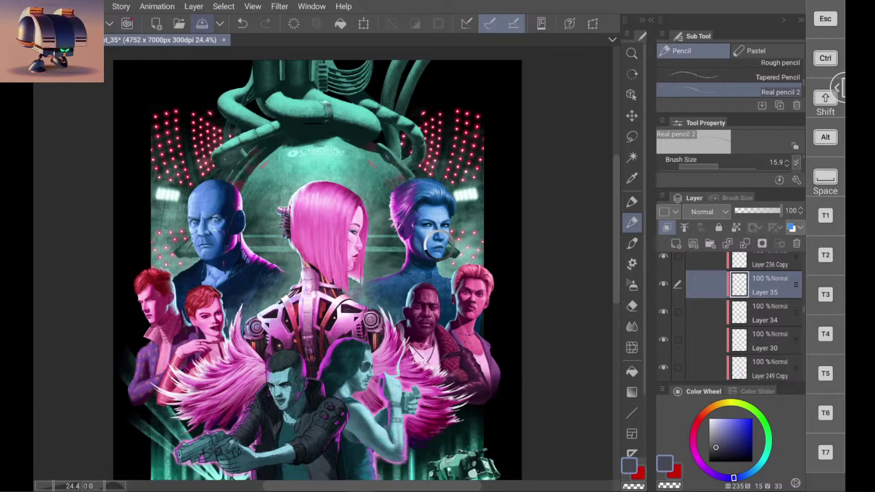
pyautogui.click(202, 23)
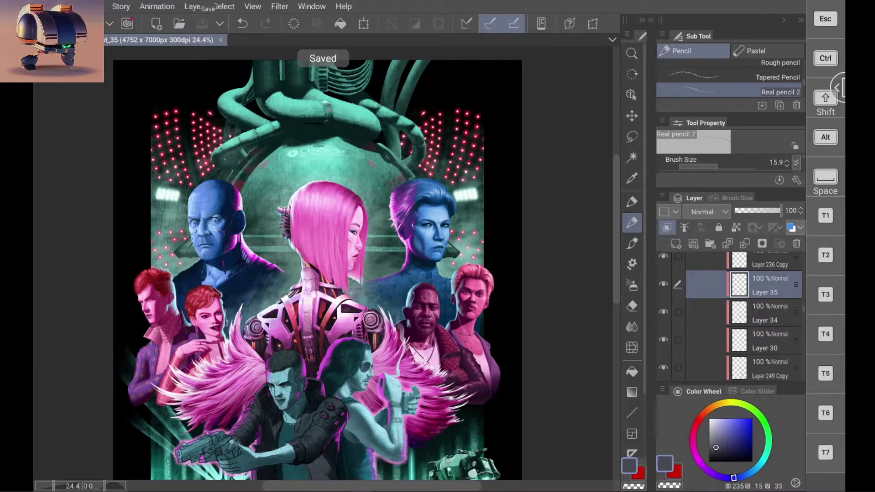
# Step: Examine the painted characters in the upper half of the poster, around the pink-haired cyborg figure
pyautogui.scroll(3, 223, 75)
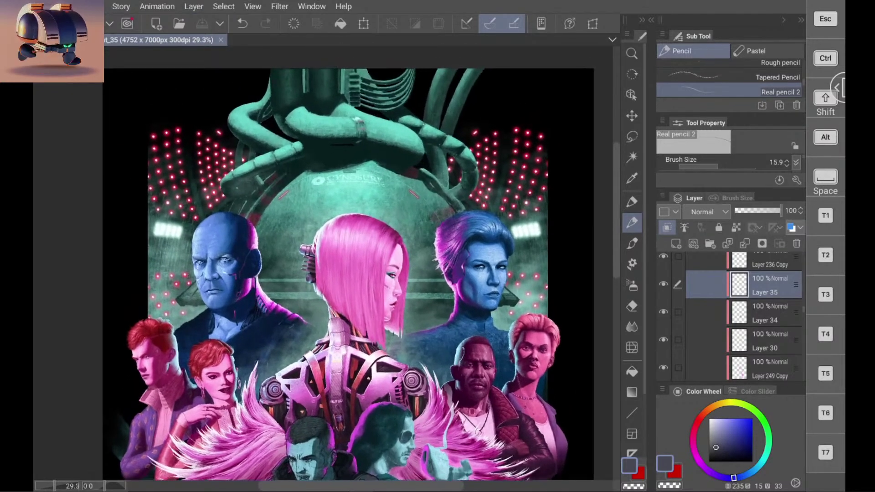
pyautogui.scroll(2, 319, 264)
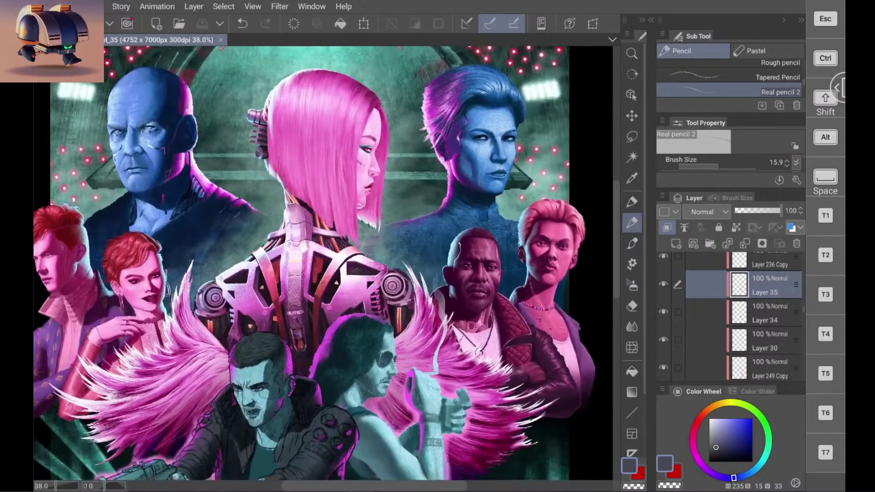
pyautogui.scroll(1, 319, 264)
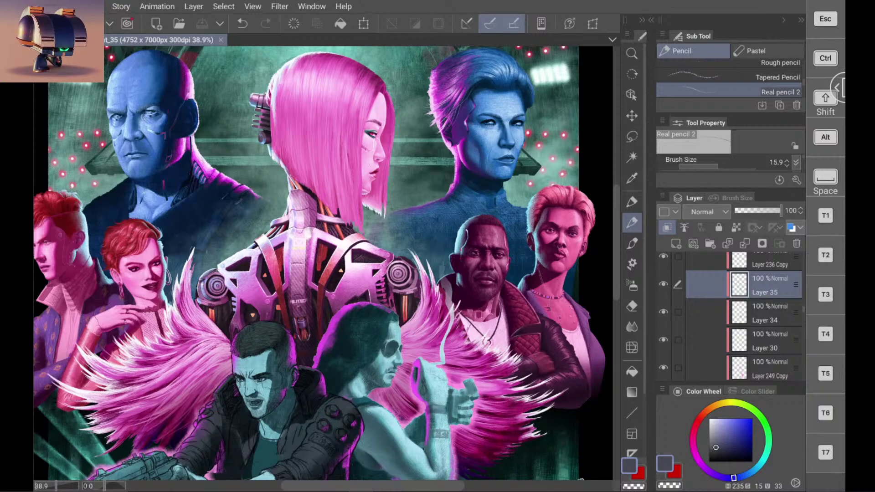
pyautogui.scroll(2, 323, 263)
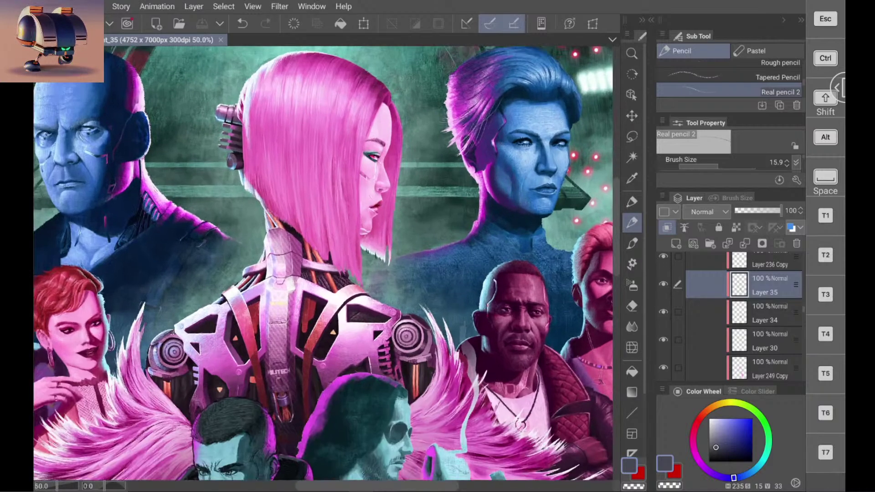
pyautogui.scroll(2, 323, 263)
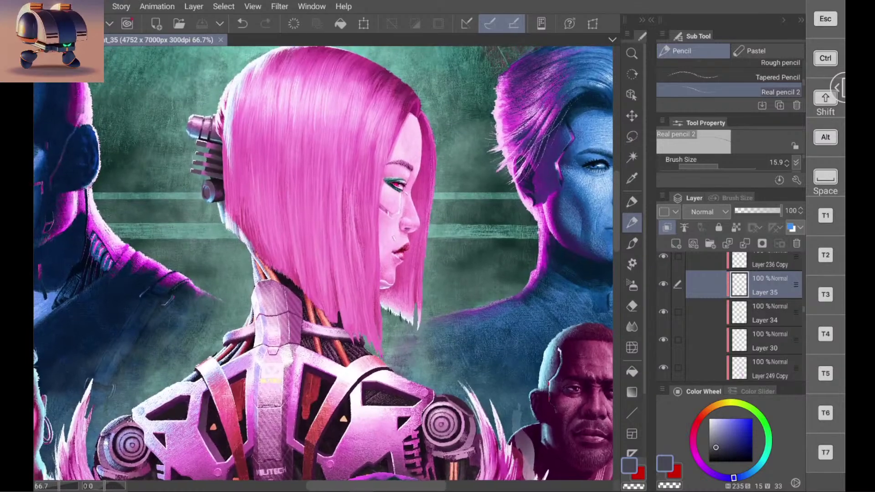
pyautogui.scroll(-2, 324, 263)
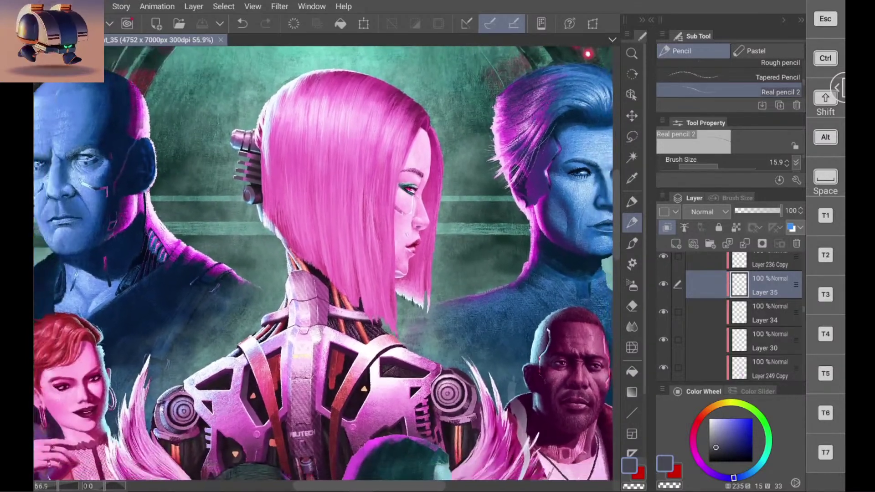
pyautogui.scroll(-1, 324, 263)
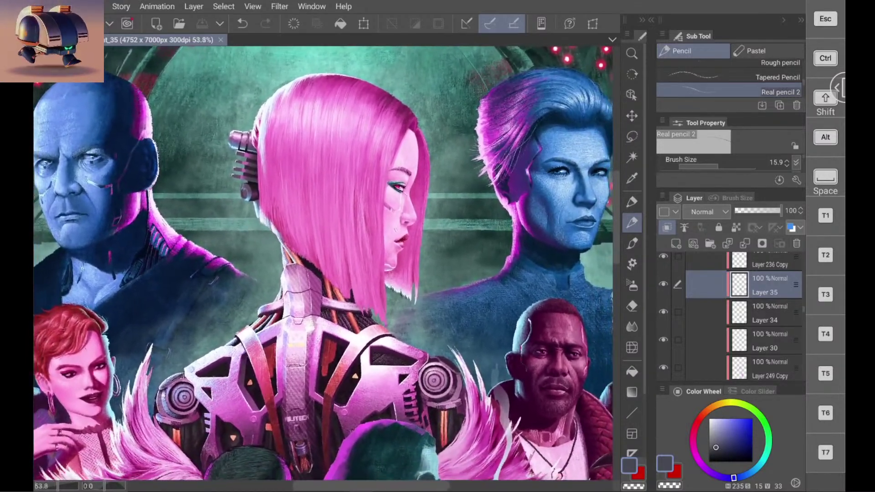
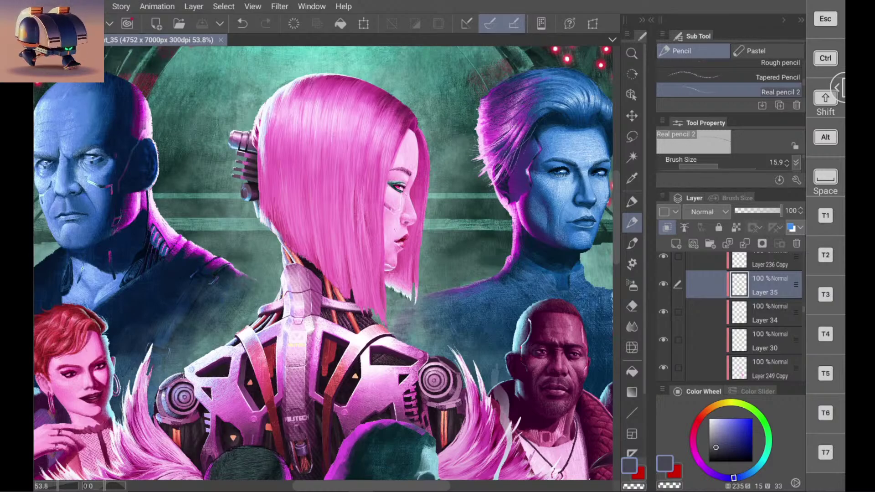
# Step: Compare the dark trouser leg's folds, highlights and stitched seam at poster scale and close up
pyautogui.scroll(-5, 324, 264)
pyautogui.scroll(-2, 324, 263)
pyautogui.scroll(1, 324, 263)
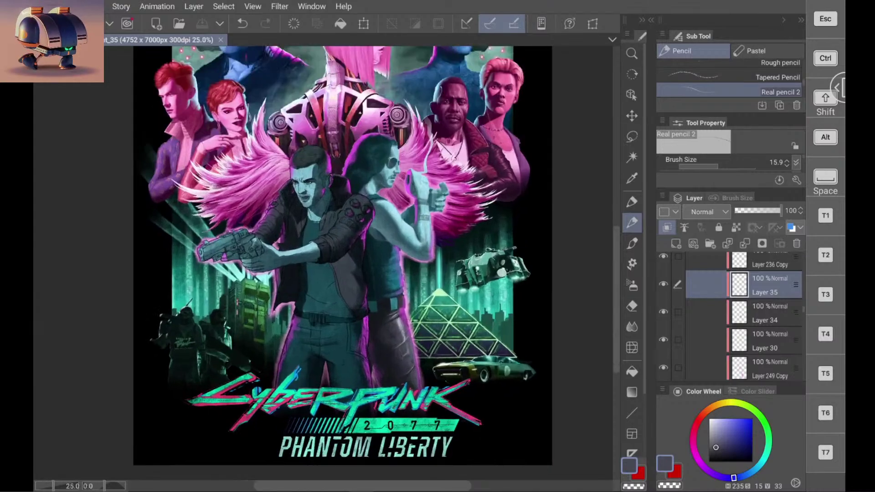
pyautogui.scroll(8, 415, 347)
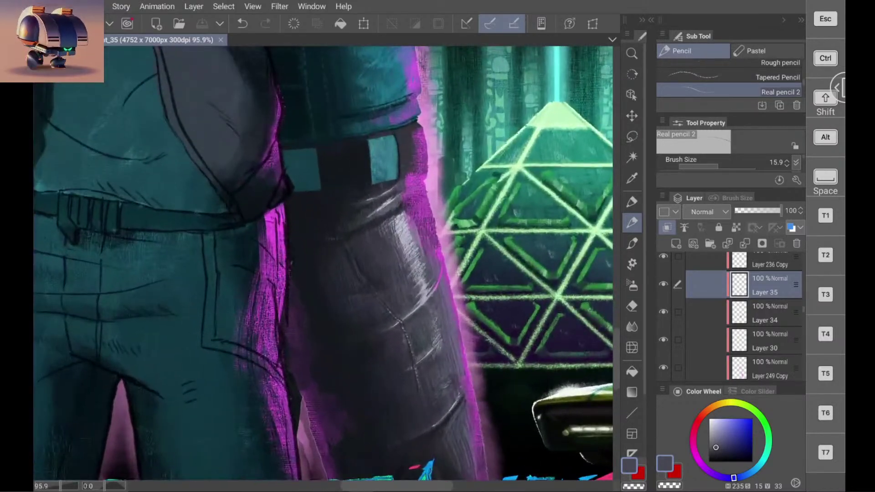
pyautogui.scroll(2, 464, 300)
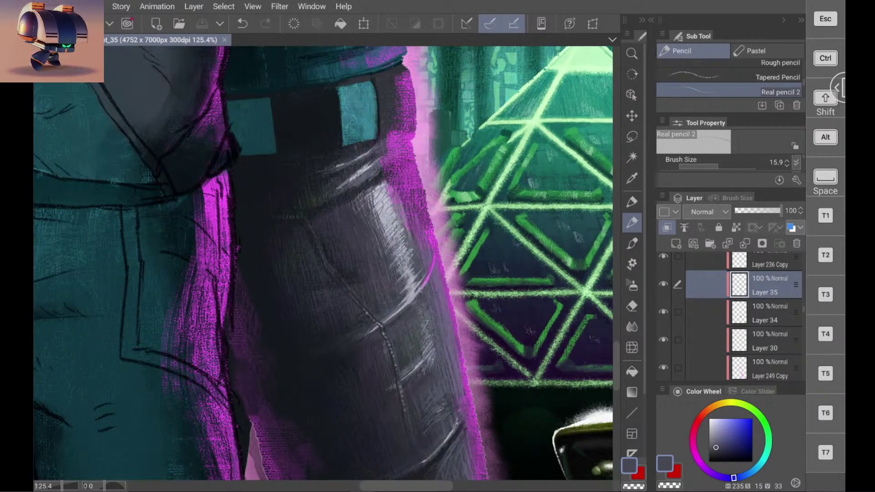
pyautogui.scroll(-6, 324, 263)
pyautogui.scroll(3, 324, 263)
pyautogui.scroll(5, 456, 274)
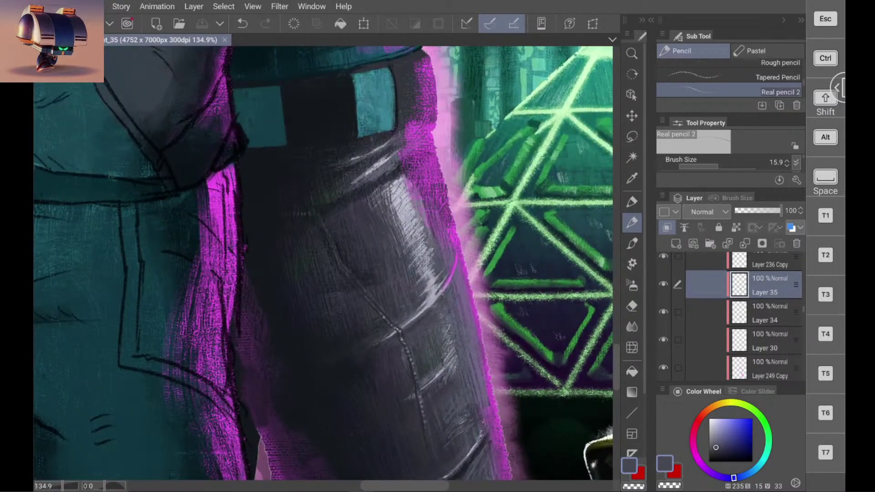
# Step: Choose the Canvas Texture brush, sample the larger highlight's light blue-grey, compare the leg without Layer 35, and add a raster layer above it
pyautogui.click(632, 243)
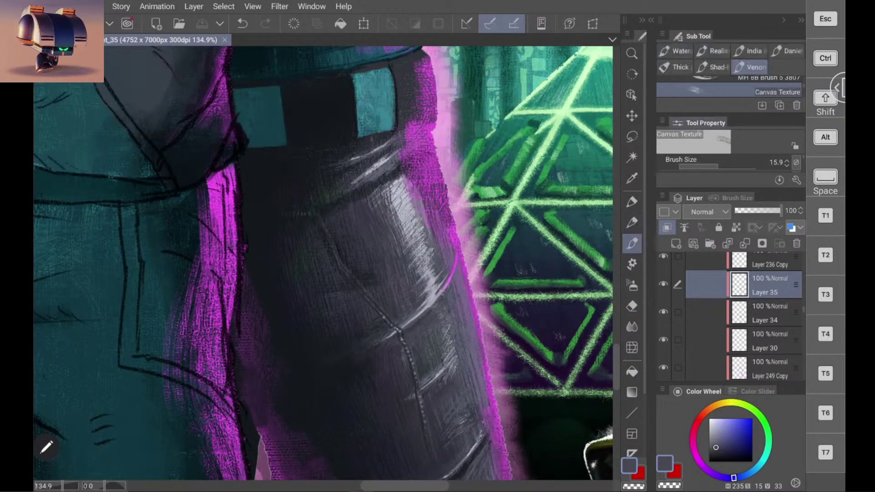
pyautogui.keyDown('alt'); pyautogui.click(378, 249); pyautogui.keyUp('alt')
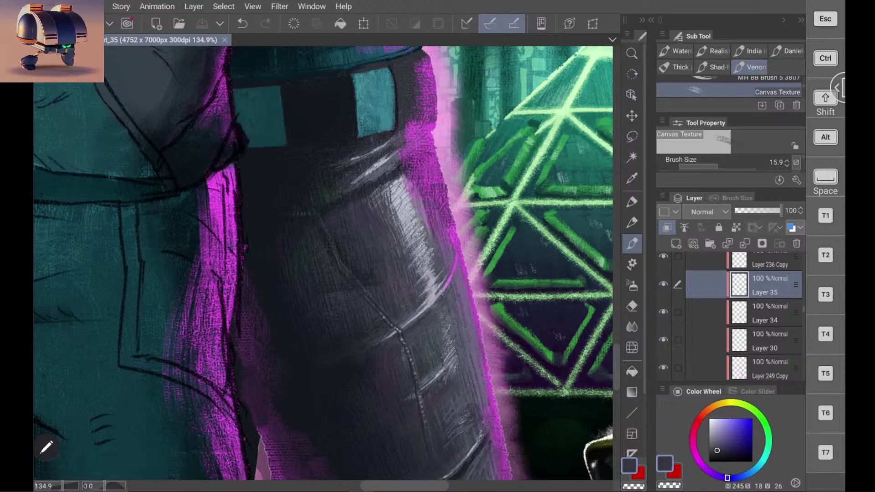
pyautogui.keyDown('alt'); pyautogui.click(405, 199); pyautogui.keyUp('alt')
pyautogui.moveTo(410, 193)
pyautogui.mouseDown()
pyautogui.moveTo(416, 226)
pyautogui.moveTo(411, 194)
pyautogui.mouseUp()
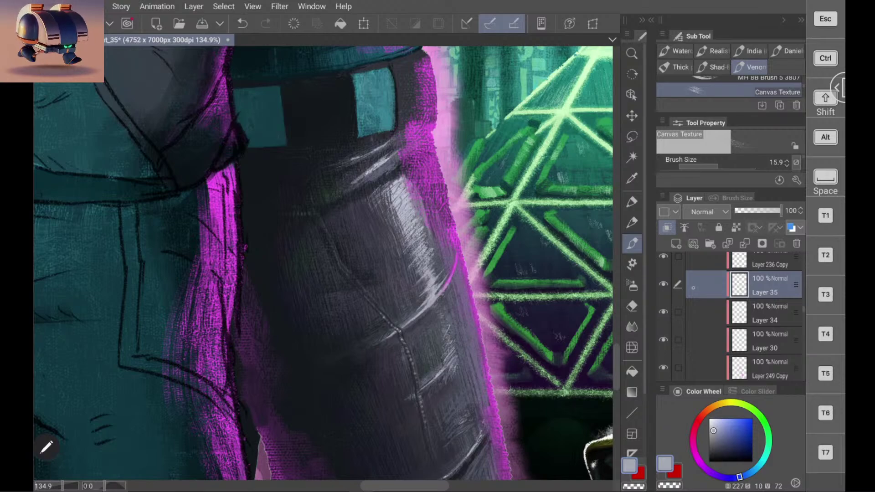
pyautogui.click(664, 284)
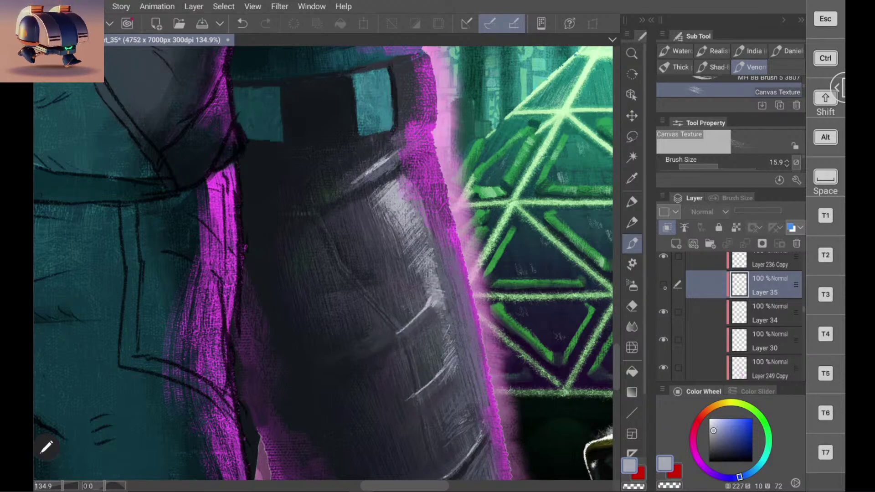
pyautogui.click(663, 284)
pyautogui.click(676, 244)
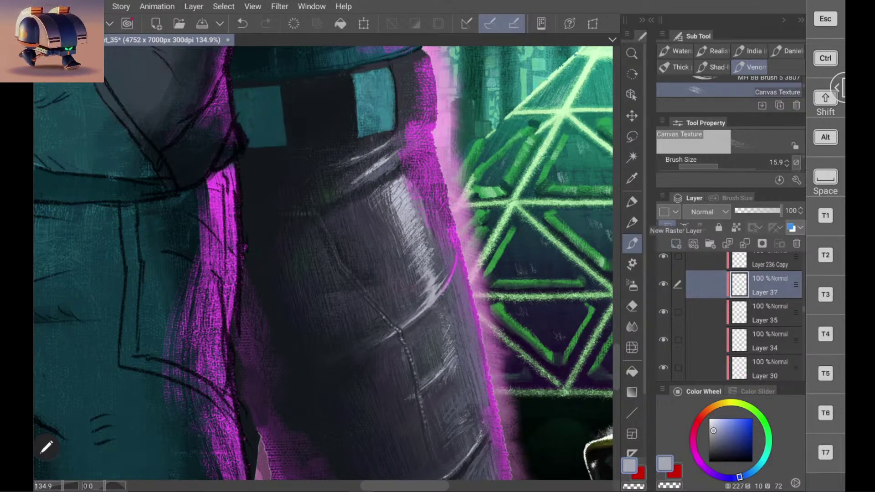
# Step: Widen the larger trouser highlight towards the magenta rim with light blue-grey strokes on the new layer, and check the leg at poster scale
pyautogui.moveTo(394, 202); pyautogui.dragTo(364, 275)
pyautogui.hotkey('ctrl', 'z')
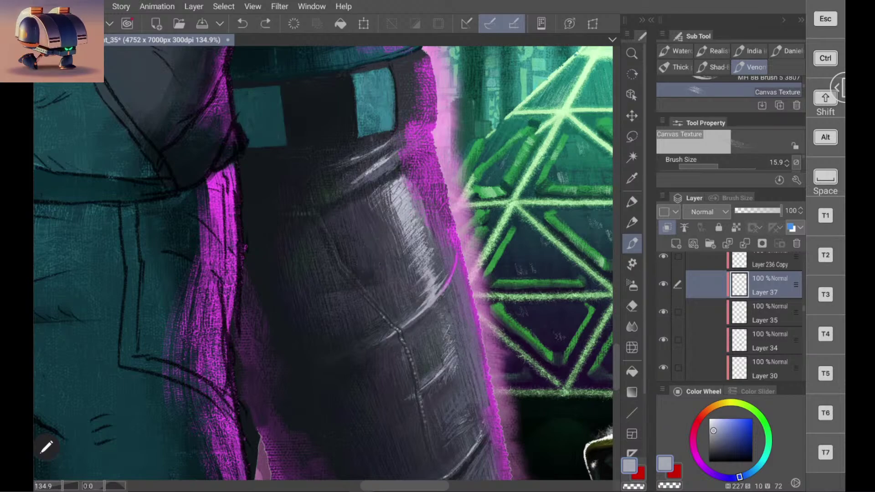
pyautogui.moveTo(405, 183); pyautogui.dragTo(423, 230)
pyautogui.moveTo(410, 182); pyautogui.dragTo(438, 280)
pyautogui.hotkey('ctrl', 'alt', '0')
pyautogui.hotkey('ctrl', '-')
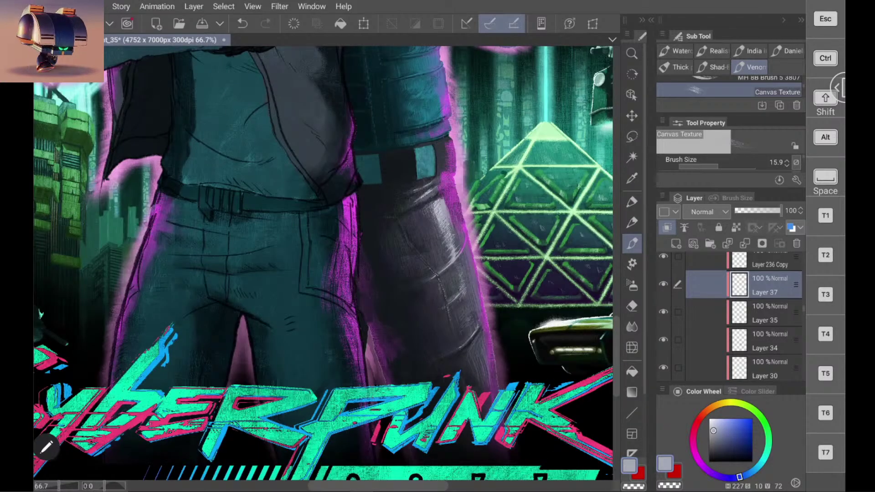
pyautogui.hotkey('ctrl', '-')
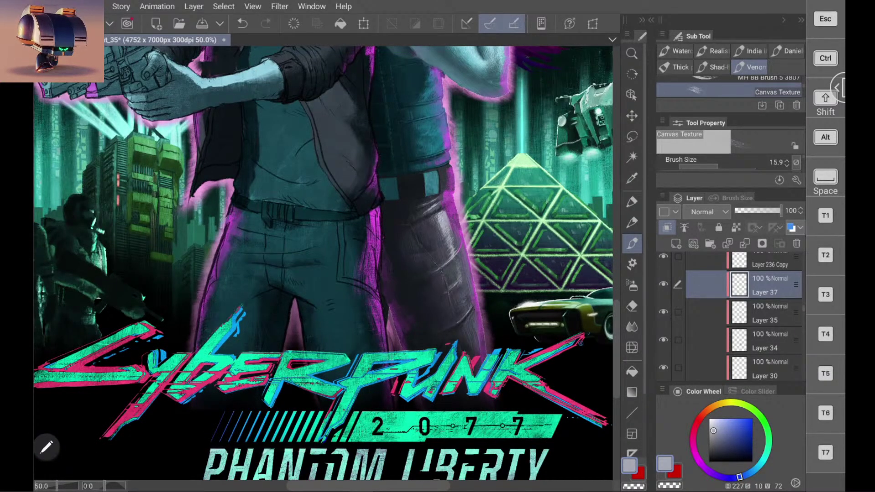
pyautogui.moveTo(323, 263); pyautogui.dragTo(321, 259)
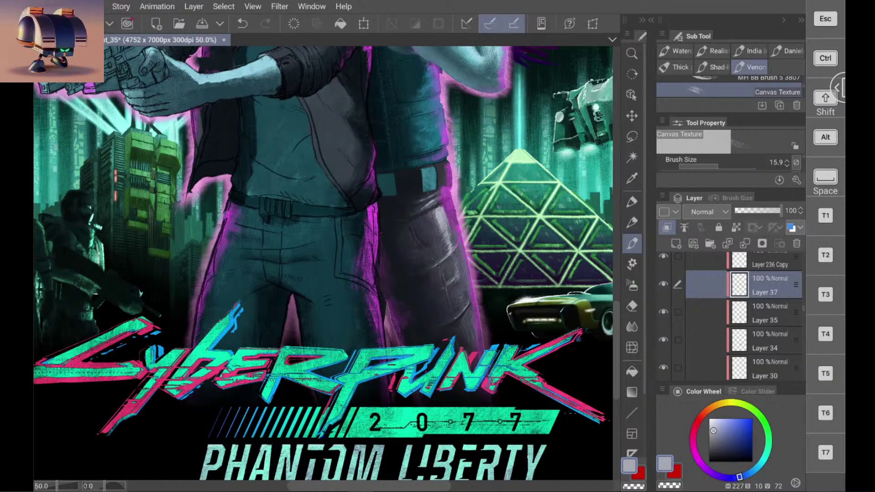
# Step: Soften the larger highlight's outer edge along the magenta rim with sampled mid blue-grey and lighter grey tones
pyautogui.scroll(5, 465, 227)
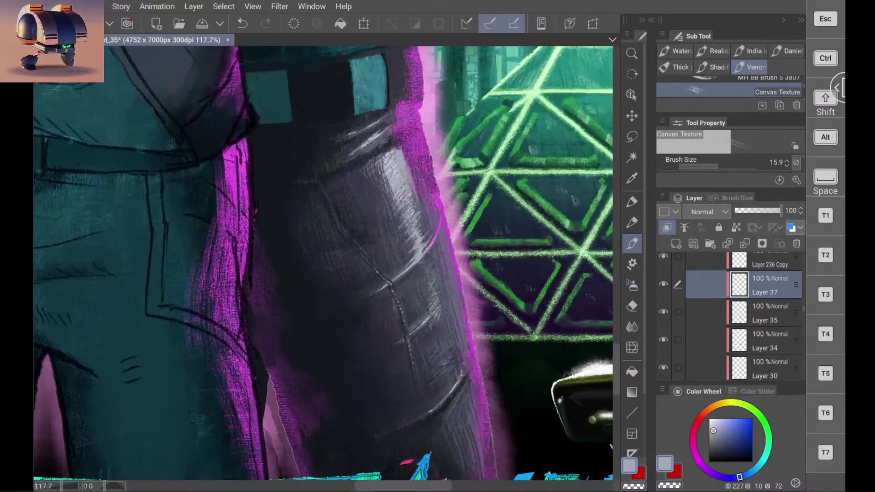
pyautogui.scroll(-1, 438, 296)
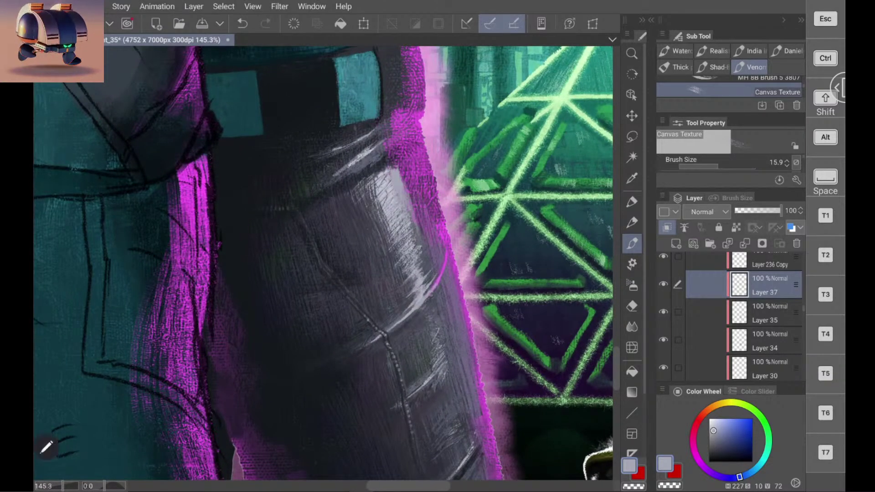
pyautogui.keyDown('alt'); pyautogui.click(429, 249); pyautogui.keyUp('alt')
pyautogui.keyDown('alt'); pyautogui.click(429, 249); pyautogui.keyUp('alt')
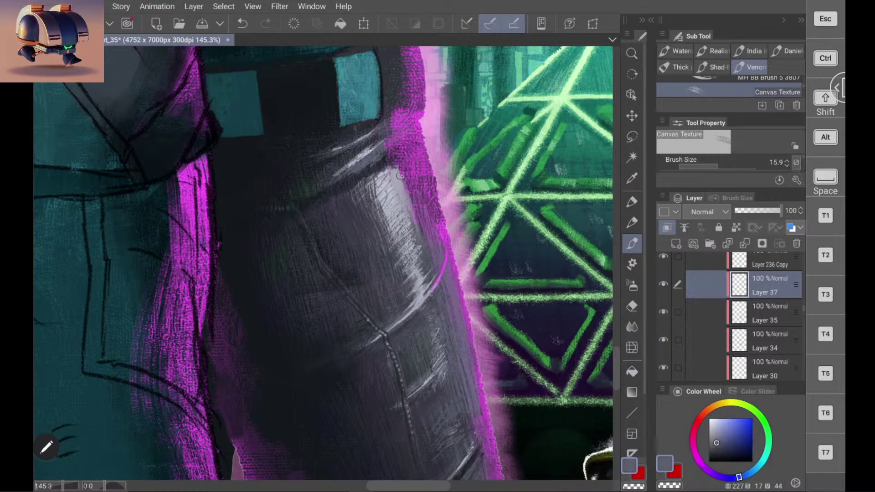
pyautogui.moveTo(399, 169); pyautogui.dragTo(416, 222)
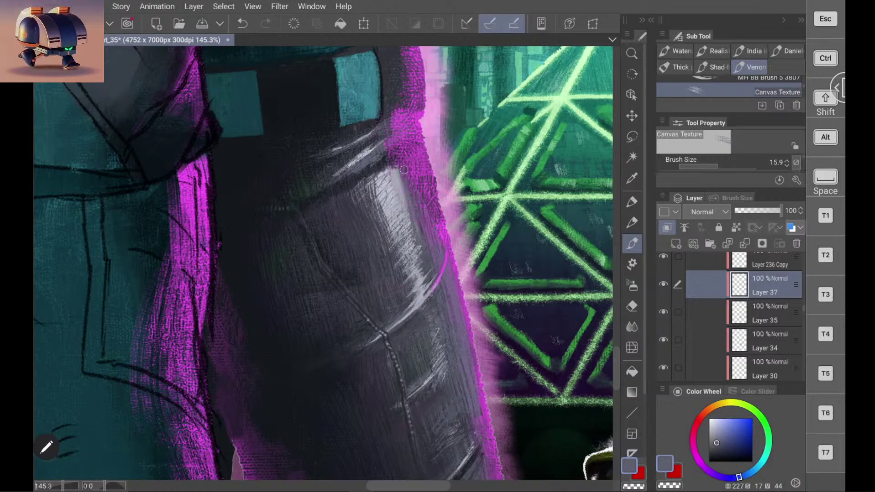
pyautogui.moveTo(403, 191); pyautogui.dragTo(411, 221)
pyautogui.moveTo(396, 173); pyautogui.dragTo(404, 177)
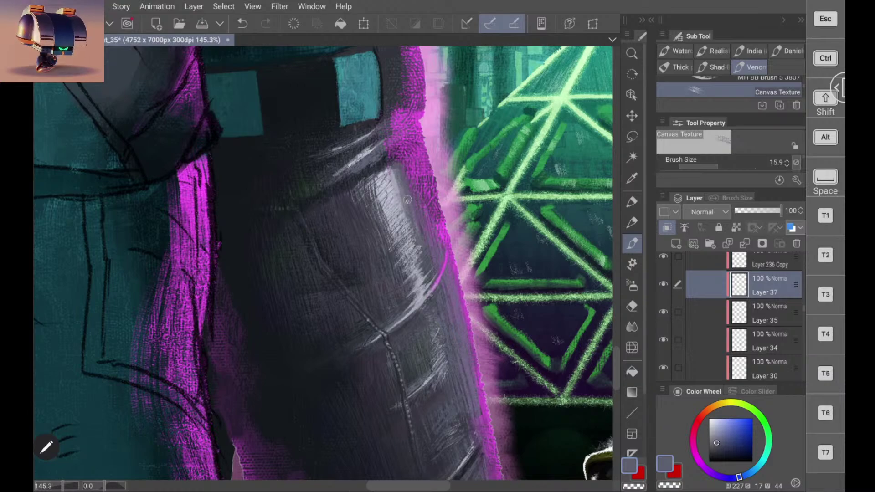
pyautogui.keyDown('alt'); pyautogui.click(360, 173); pyautogui.keyUp('alt')
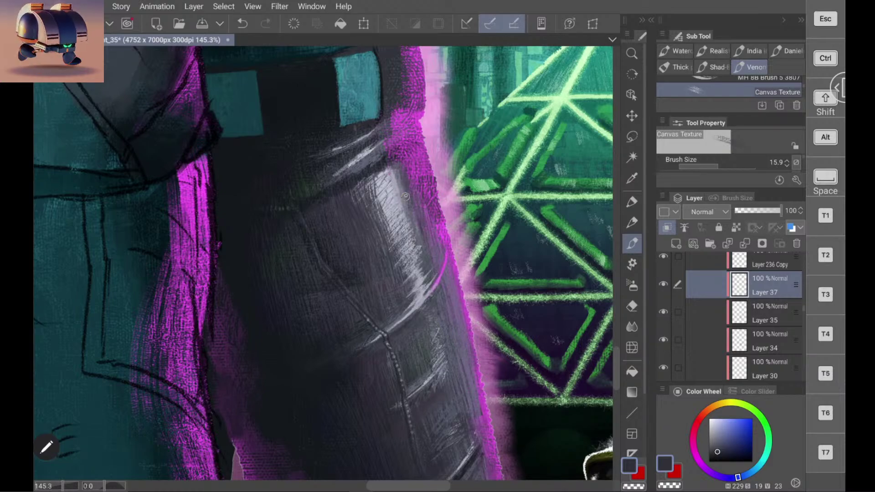
pyautogui.keyDown('alt'); pyautogui.click(406, 197); pyautogui.keyUp('alt')
pyautogui.moveTo(408, 213)
pyautogui.mouseDown()
pyautogui.moveTo(413, 222)
pyautogui.moveTo(413, 214)
pyautogui.mouseUp()
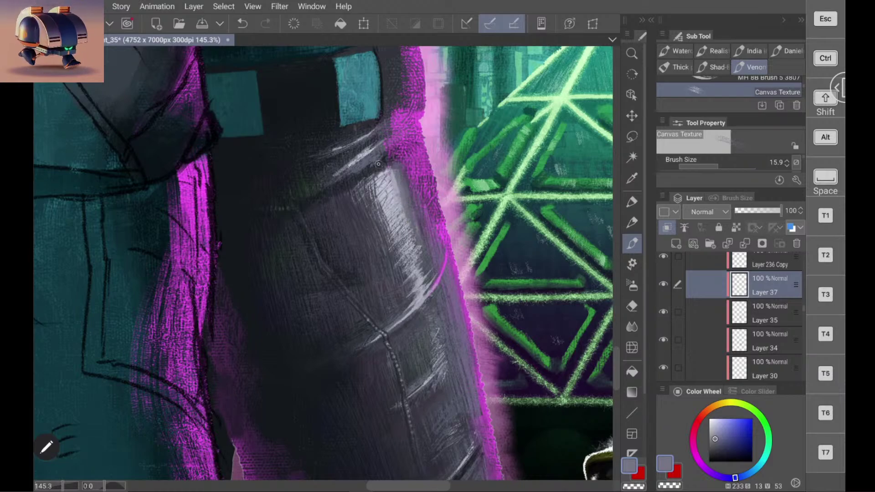
# Step: Refine the fold crease above the larger highlight with sampled dark blue-greys, check it at poster scale, and sample the fabric tone below the crease
pyautogui.keyDown('alt'); pyautogui.click(374, 157); pyautogui.keyUp('alt')
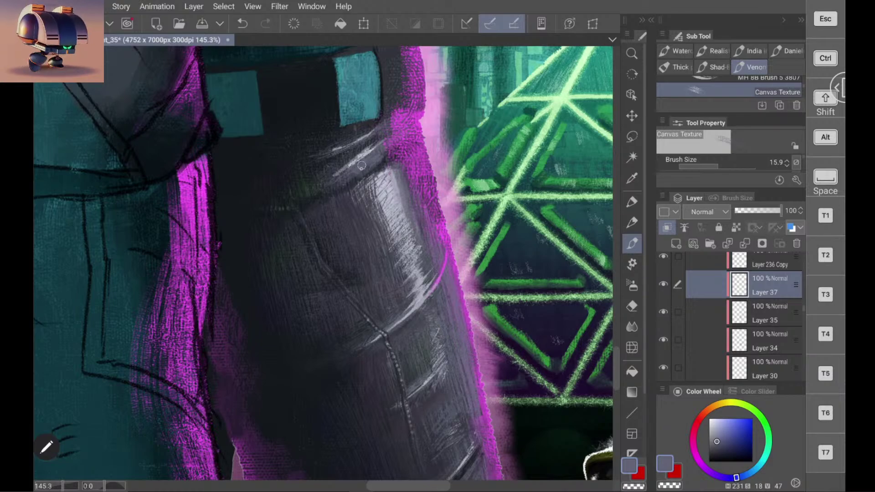
pyautogui.keyDown('alt'); pyautogui.click(364, 169); pyautogui.keyUp('alt')
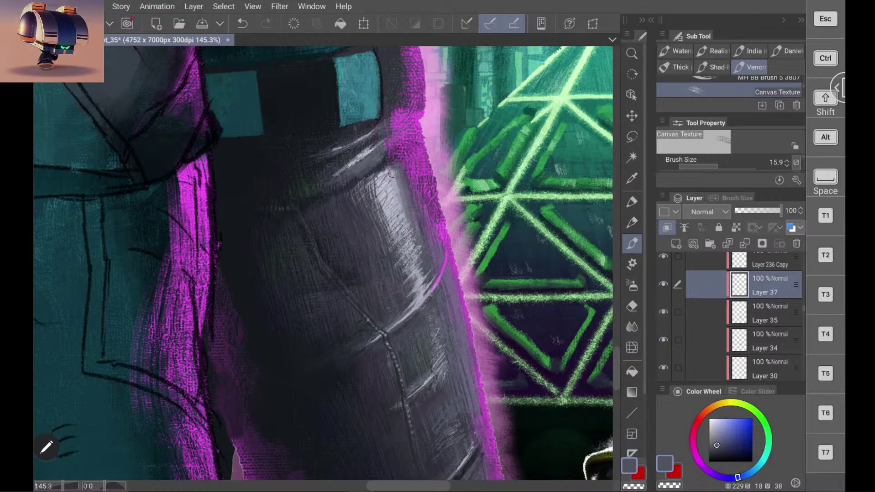
pyautogui.keyDown('alt'); pyautogui.click(323, 197); pyautogui.keyUp('alt')
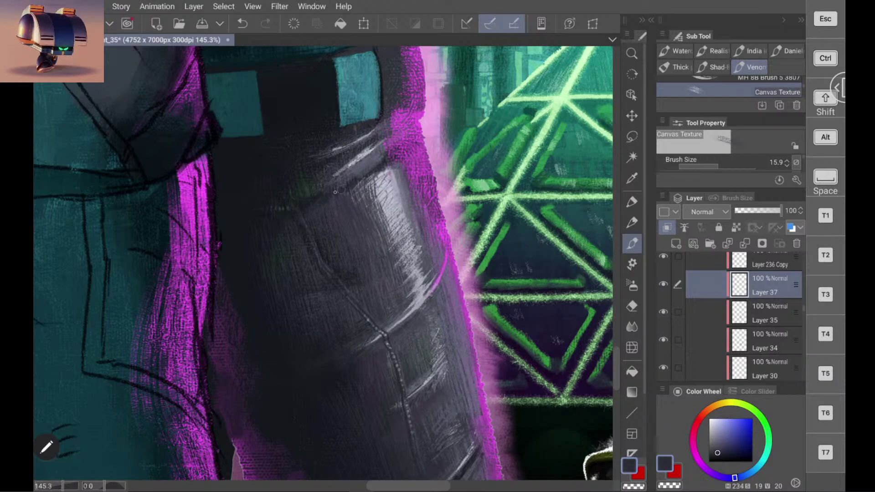
pyautogui.hotkey('ctrl', 'z')
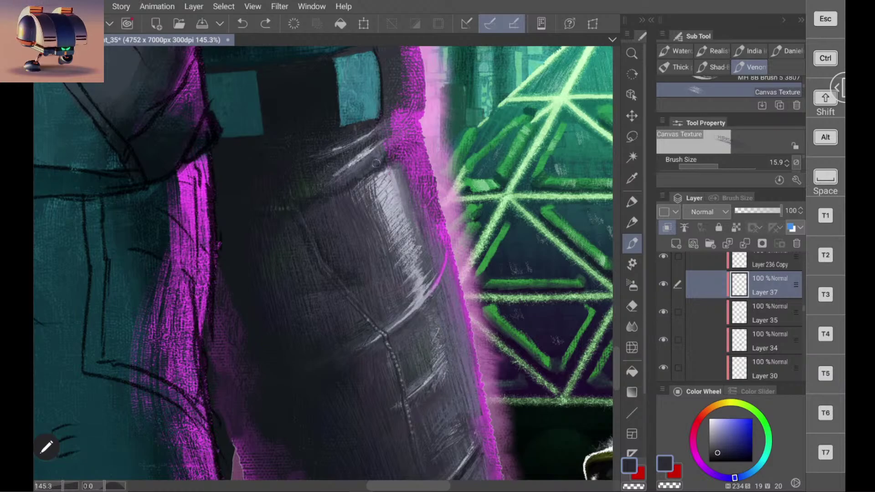
pyautogui.moveTo(329, 192); pyautogui.dragTo(358, 170)
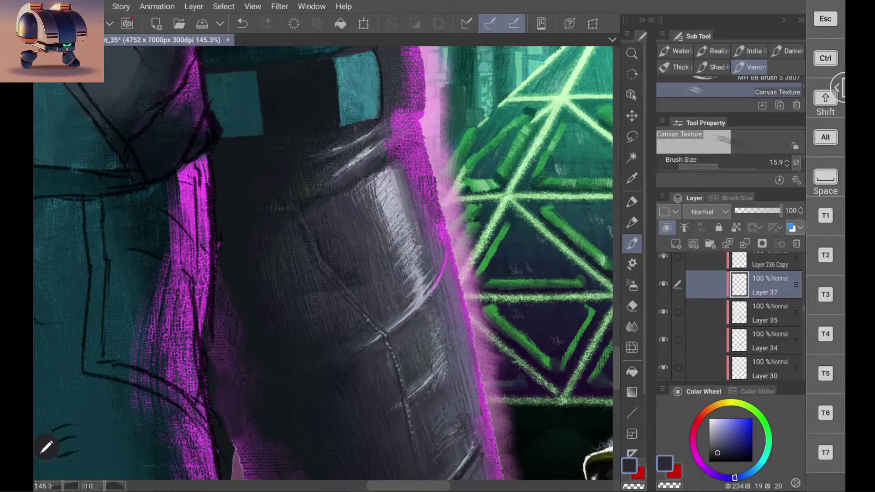
pyautogui.scroll(-3, 458, 219)
pyautogui.scroll(-3, 433, 226)
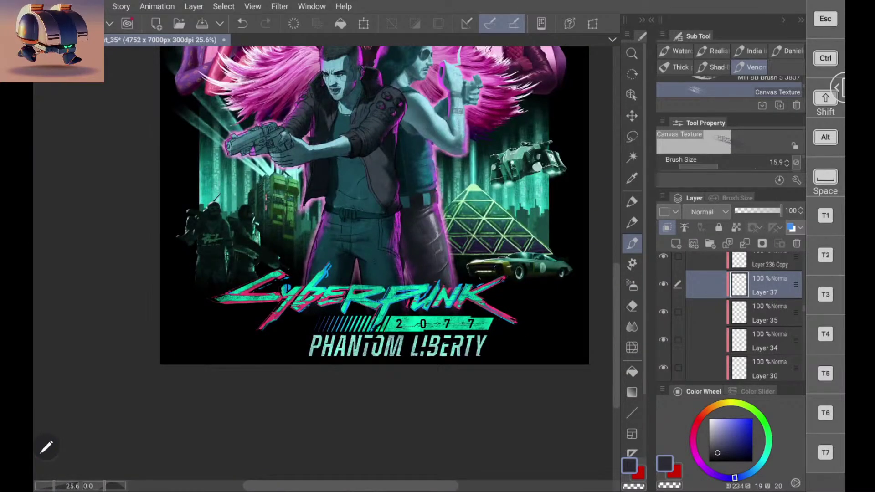
pyautogui.scroll(6, 377, 232)
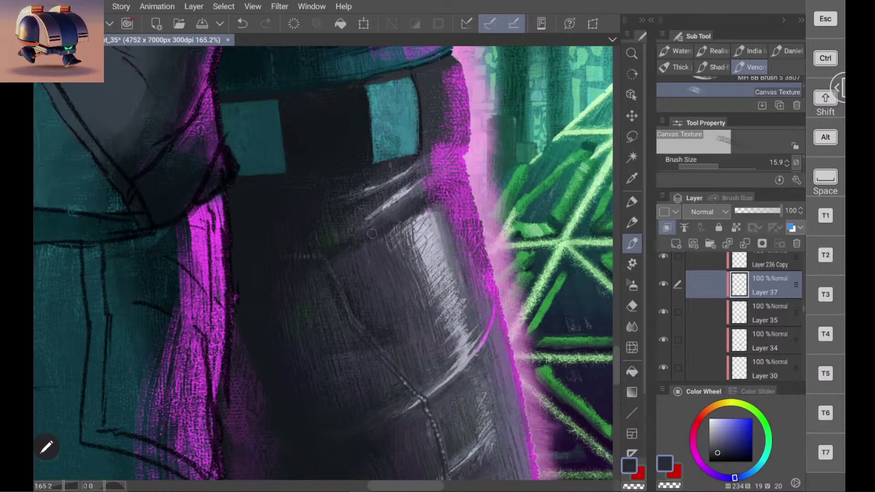
pyautogui.keyDown('alt'); pyautogui.click(375, 243); pyautogui.keyUp('alt')
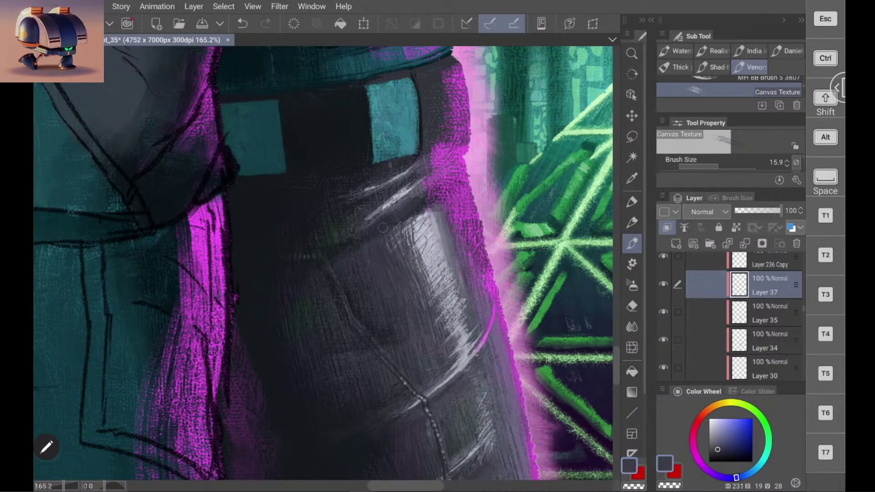
pyautogui.moveTo(403, 221)
pyautogui.mouseDown()
pyautogui.moveTo(387, 235)
pyautogui.moveTo(412, 244)
pyautogui.moveTo(452, 219)
pyautogui.moveTo(477, 171)
pyautogui.mouseUp()
pyautogui.moveTo(410, 248); pyautogui.dragTo(470, 176)
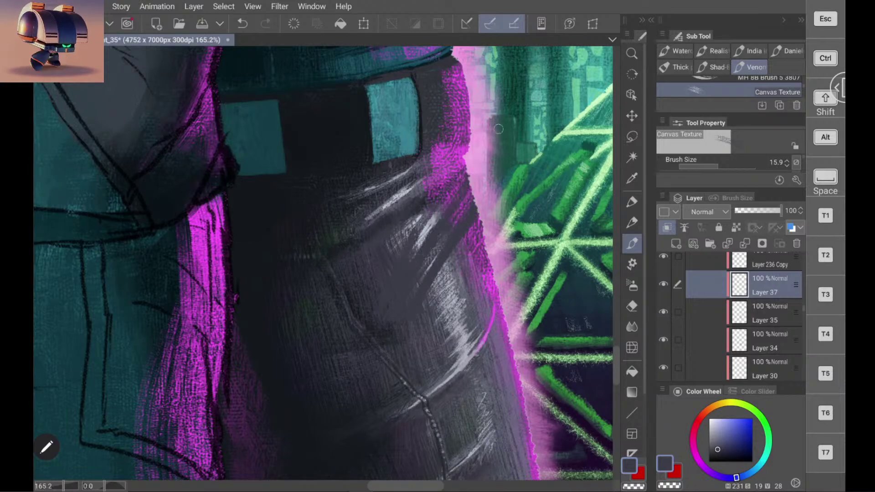
pyautogui.hotkey('ctrl', 'z')
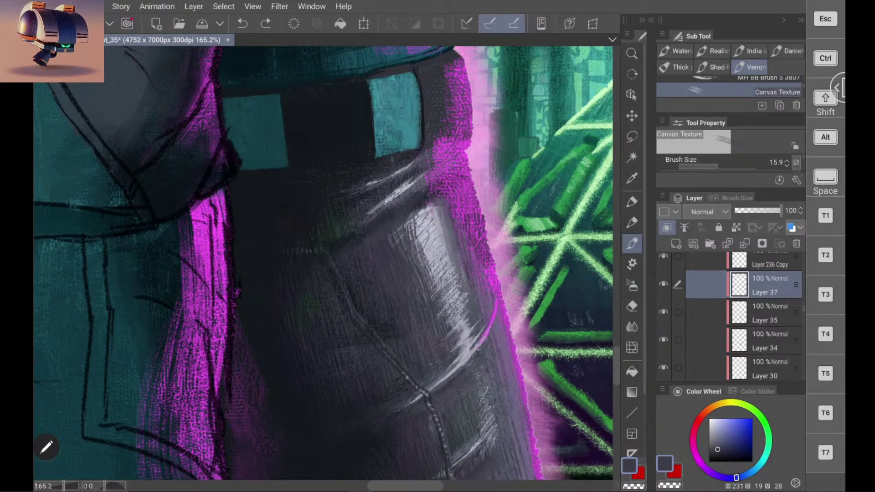
pyautogui.moveTo(423, 267)
pyautogui.mouseDown()
pyautogui.moveTo(440, 249)
pyautogui.moveTo(426, 279)
pyautogui.moveTo(433, 237)
pyautogui.moveTo(419, 265)
pyautogui.mouseUp()
pyautogui.hotkey('ctrl', 'z')
# Step: Extend the larger highlight's top up towards the fold crease with sampled light grey, and shade the fabric around it in dark blue-grey
pyautogui.moveTo(410, 208); pyautogui.dragTo(389, 219)
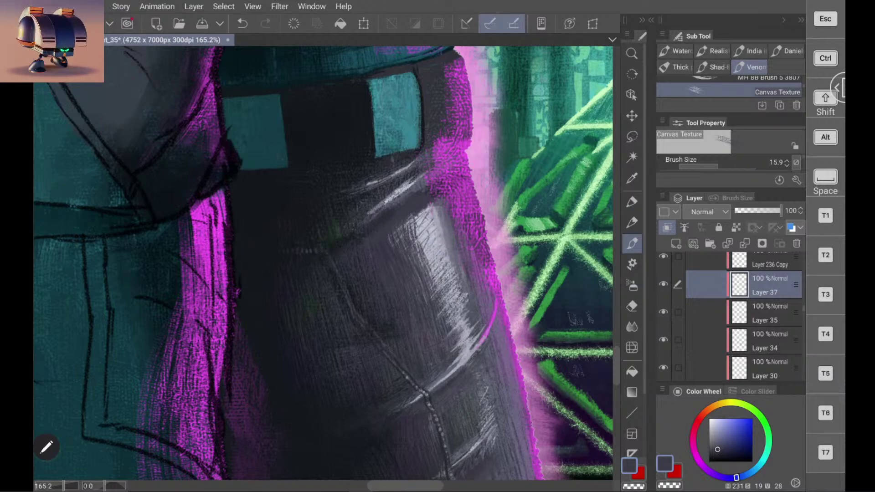
pyautogui.keyDown('alt'); pyautogui.click(436, 225); pyautogui.keyUp('alt')
pyautogui.moveTo(424, 208)
pyautogui.mouseDown()
pyautogui.moveTo(426, 196)
pyautogui.moveTo(412, 205)
pyautogui.mouseUp()
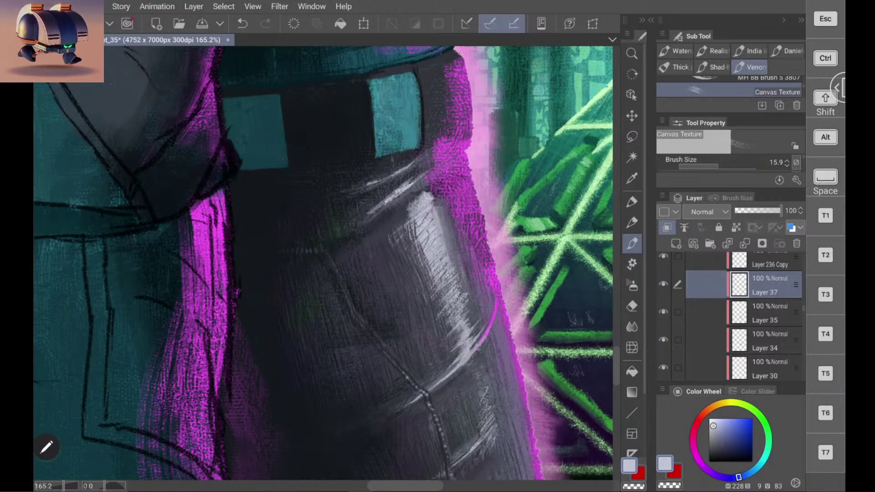
pyautogui.keyDown('alt'); pyautogui.click(412, 195); pyautogui.keyUp('alt')
pyautogui.moveTo(402, 208)
pyautogui.mouseDown()
pyautogui.moveTo(422, 195)
pyautogui.moveTo(415, 199)
pyautogui.mouseUp()
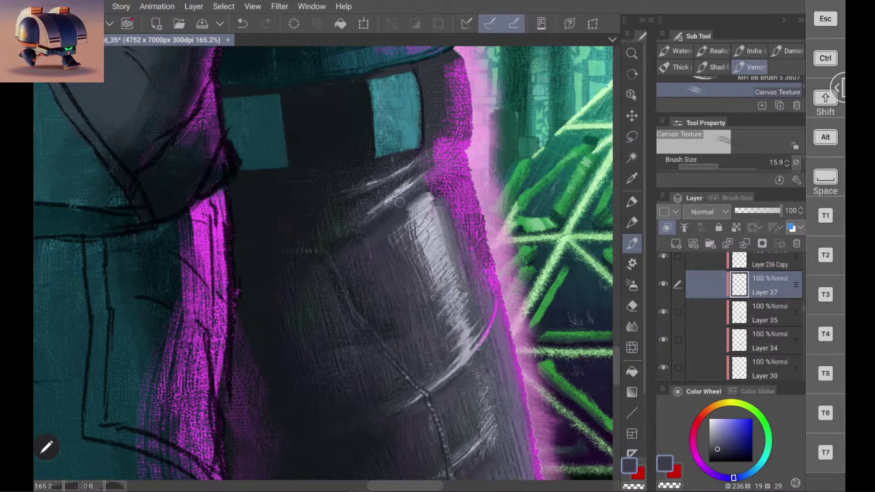
# Step: Redefine the fold crease between the upper highlight and the larger highlight with a sampled near-black teal line
pyautogui.keyDown('alt'); pyautogui.click(352, 240); pyautogui.keyUp('alt')
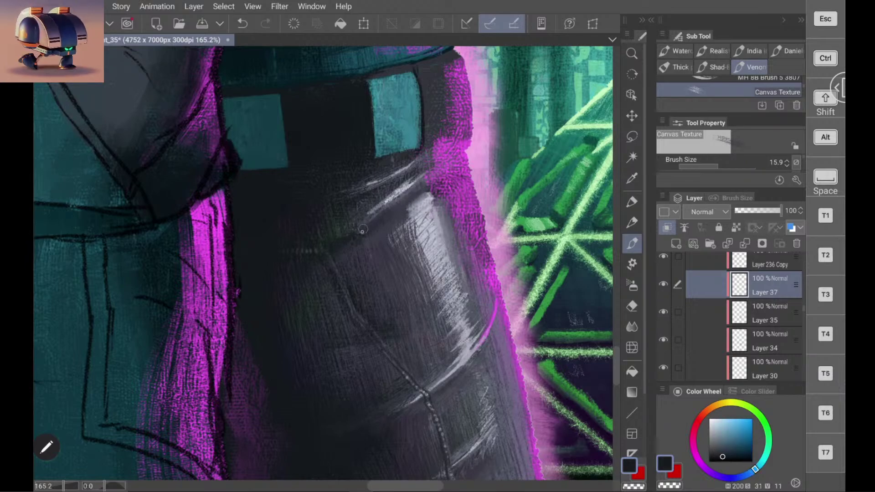
pyautogui.moveTo(367, 230); pyautogui.dragTo(413, 194)
pyautogui.hotkey('ctrl', 'z')
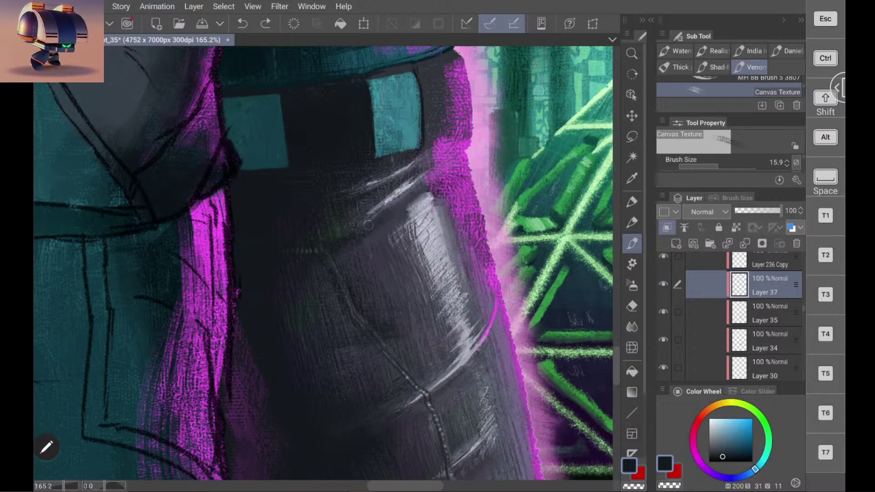
pyautogui.moveTo(378, 221); pyautogui.dragTo(402, 201)
pyautogui.hotkey('ctrl', 'z')
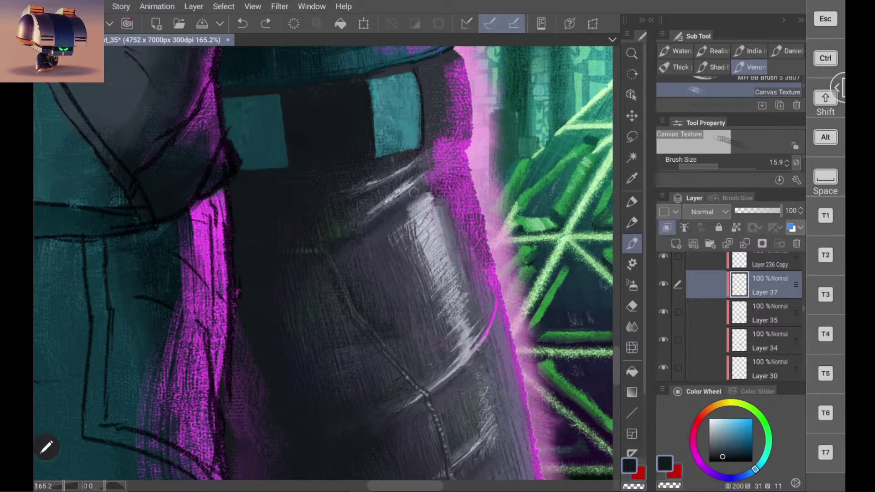
pyautogui.moveTo(424, 187); pyautogui.dragTo(355, 231)
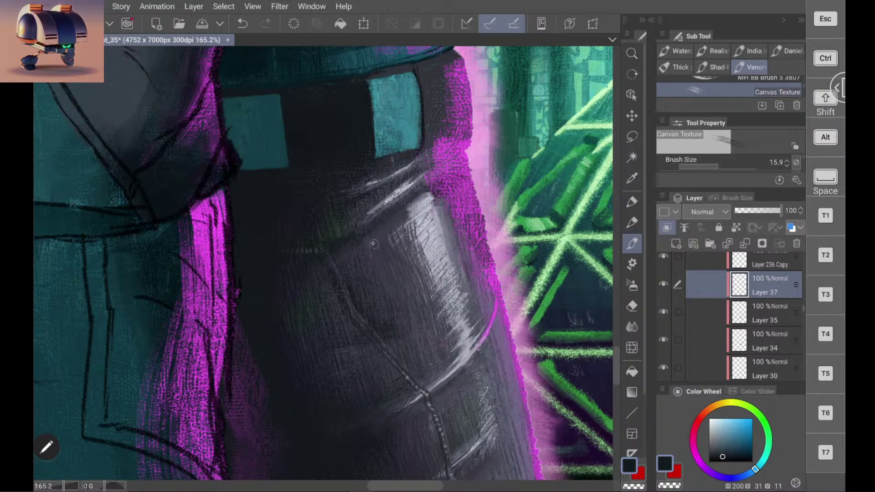
# Step: Touch up the larger highlight's top with sampled dark blue-grey and light grey, and resample the dark fabric tone below the crease
pyautogui.keyDown('alt'); pyautogui.click(375, 246); pyautogui.keyUp('alt')
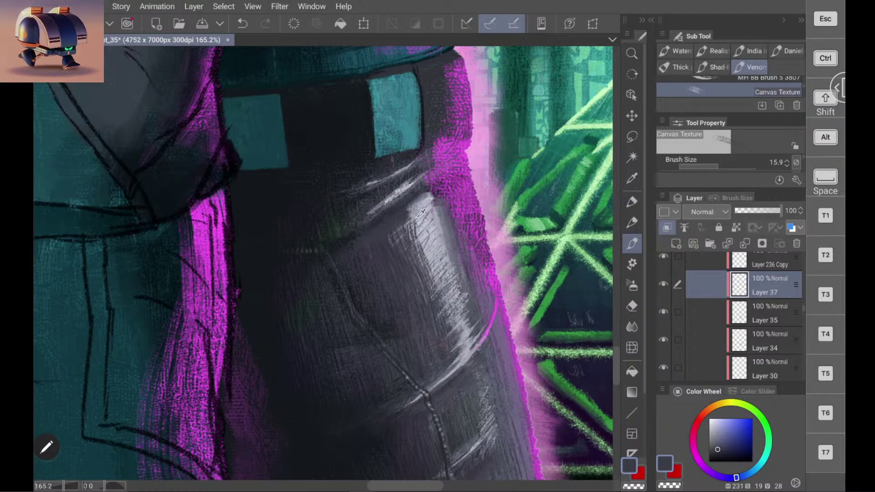
pyautogui.keyDown('alt'); pyautogui.click(433, 223); pyautogui.keyUp('alt')
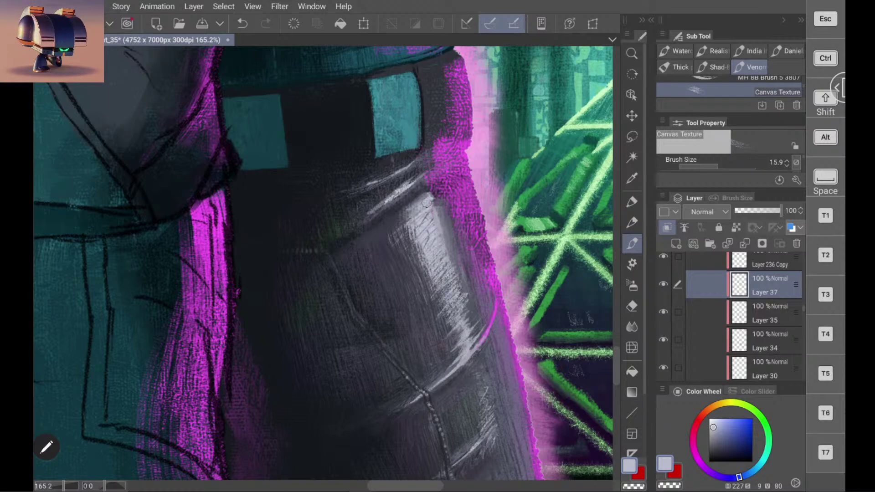
pyautogui.scroll(-8, 323, 263)
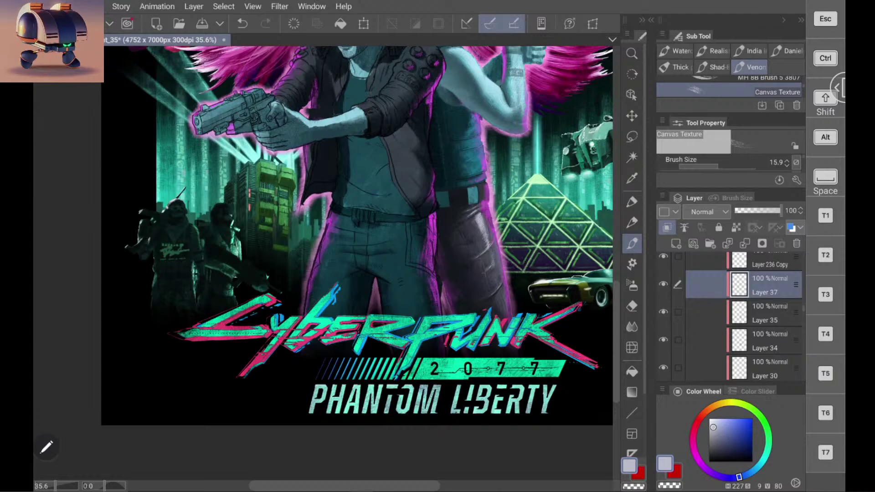
pyautogui.scroll(8, 502, 228)
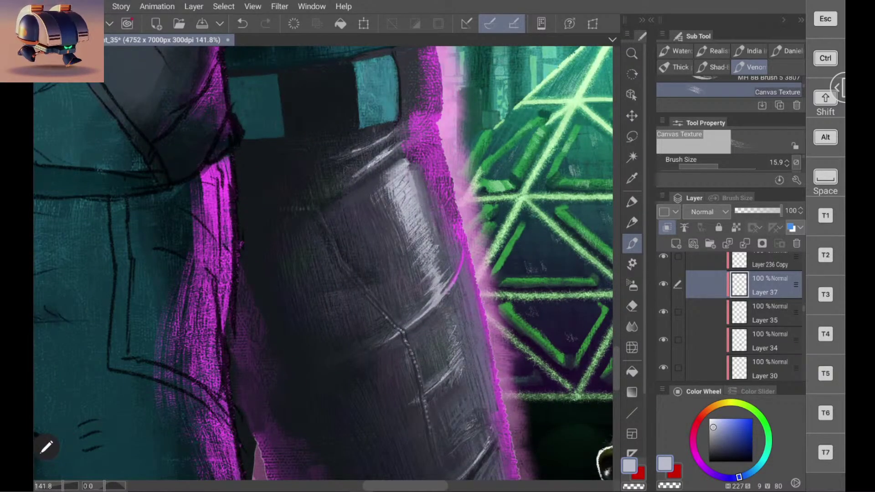
pyautogui.keyDown('alt'); pyautogui.click(364, 193); pyautogui.keyUp('alt')
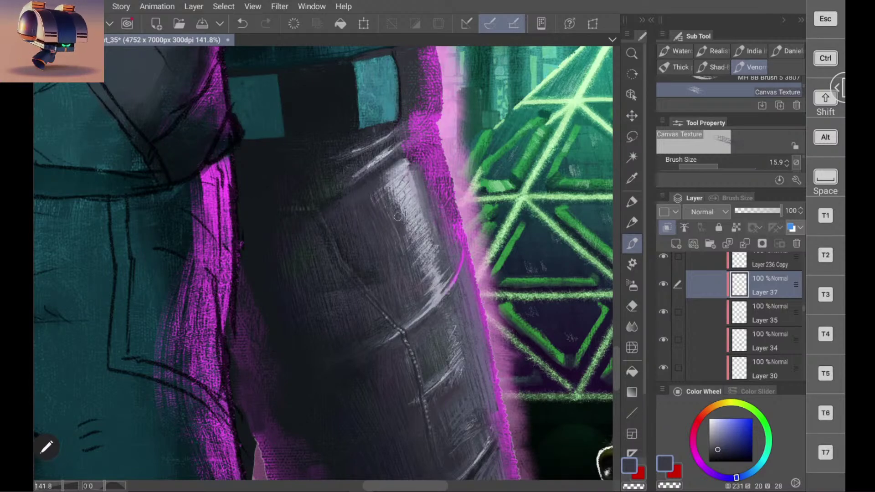
pyautogui.hotkey('ctrl', 'z')
pyautogui.moveTo(392, 201)
pyautogui.mouseDown()
pyautogui.moveTo(413, 243)
pyautogui.moveTo(401, 205)
pyautogui.mouseUp()
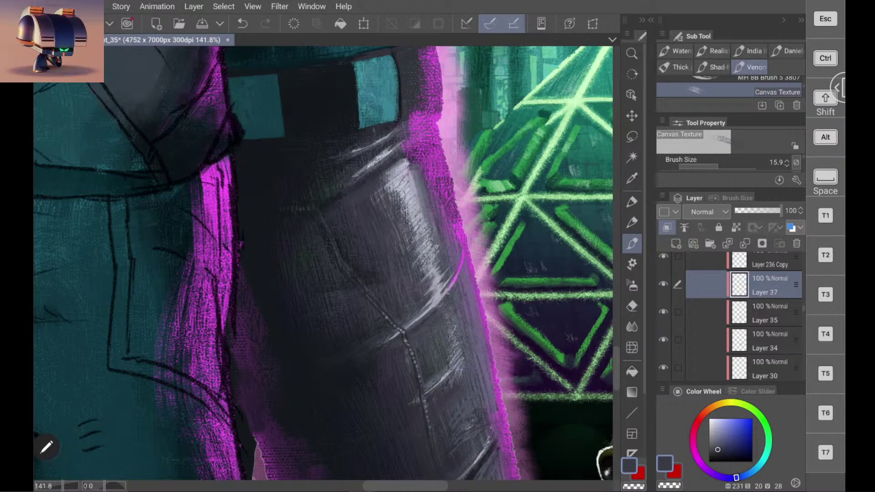
pyautogui.scroll(-4, 472, 223)
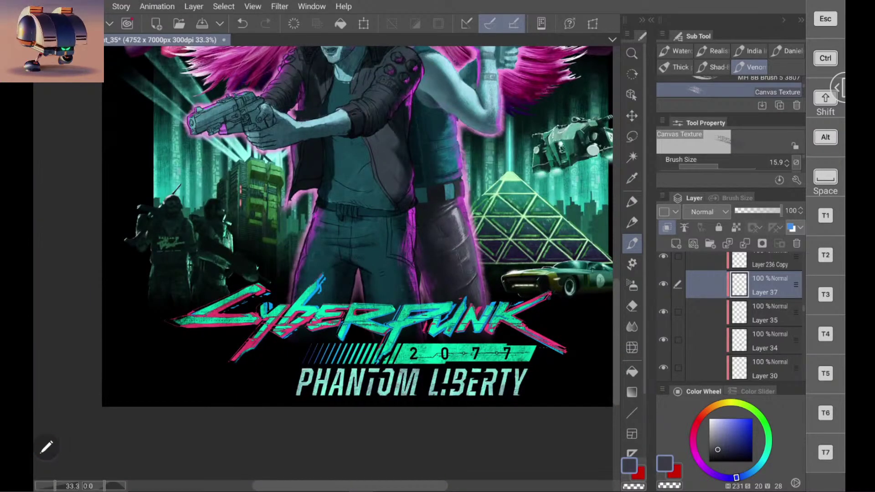
pyautogui.scroll(4, 473, 224)
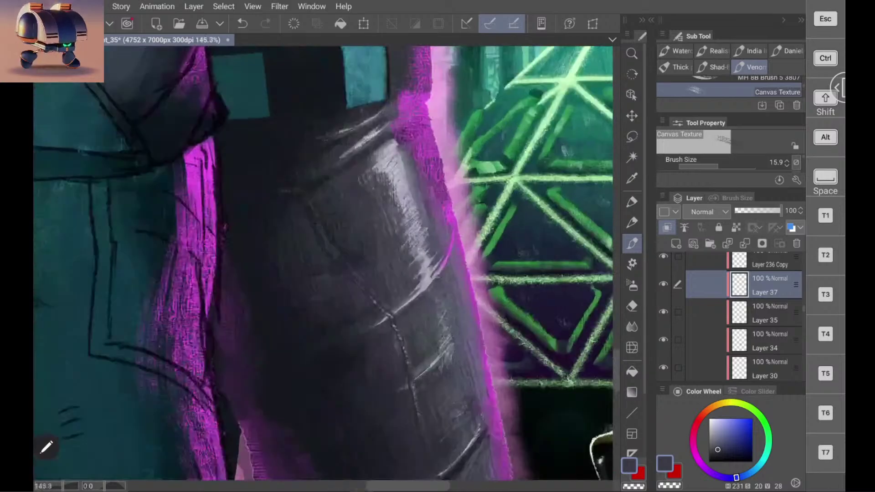
pyautogui.hotkey('ctrl', 'z')
pyautogui.hotkey('ctrl', 'z')
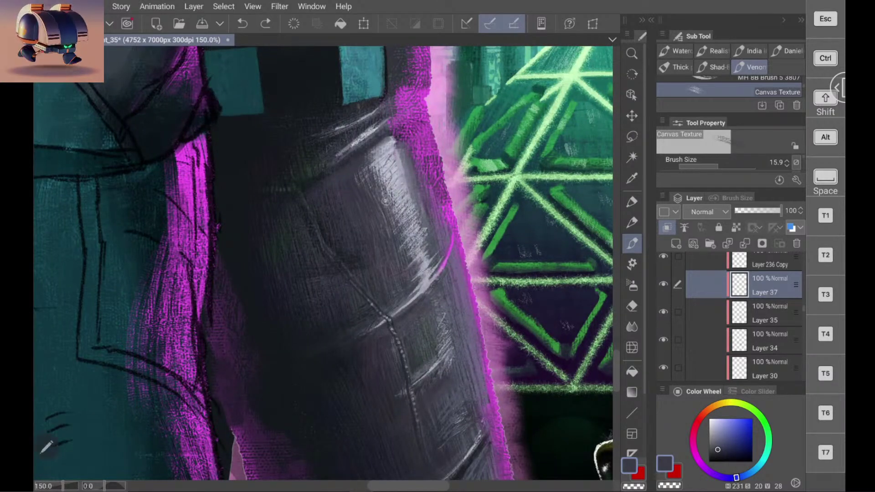
# Step: Cut back the larger highlight's inner edge with short dark blue-grey strokes, and check the leg at poster scale
pyautogui.moveTo(382, 186)
pyautogui.mouseDown()
pyautogui.moveTo(388, 207)
pyautogui.moveTo(387, 187)
pyautogui.mouseUp()
pyautogui.moveTo(400, 222); pyautogui.dragTo(367, 184)
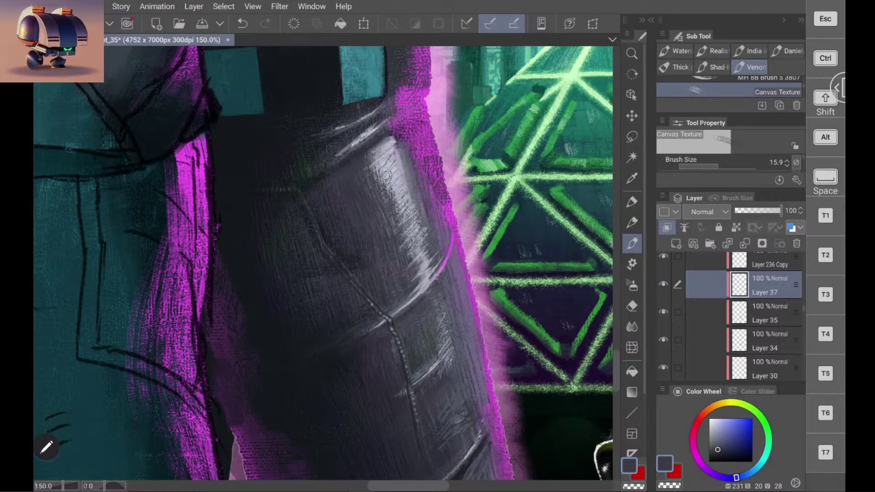
pyautogui.scroll(-8, 323, 263)
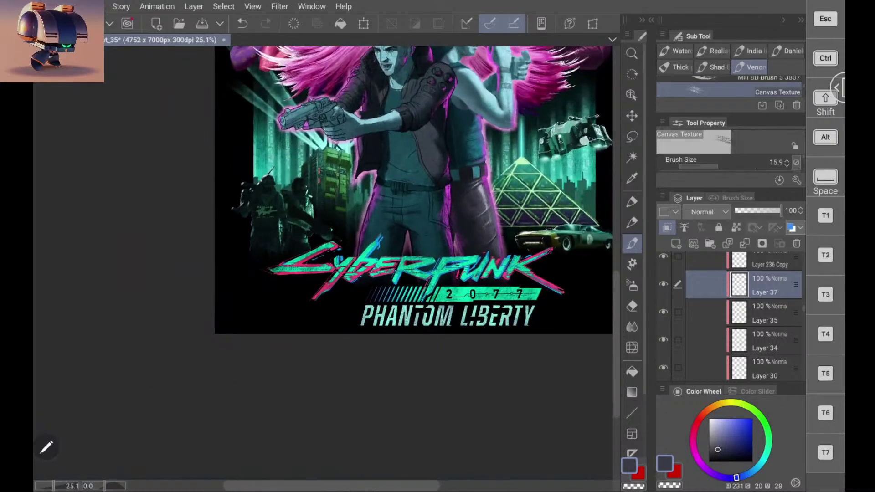
pyautogui.scroll(8, 397, 196)
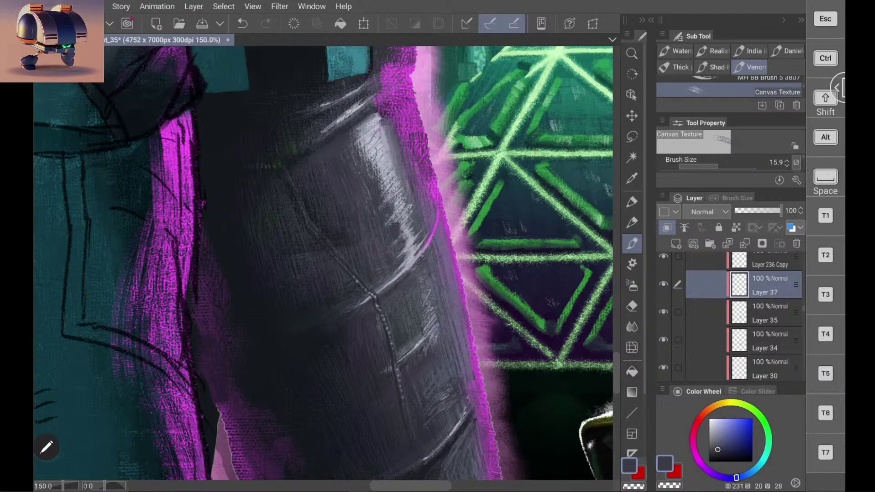
pyautogui.scroll(-4, 323, 263)
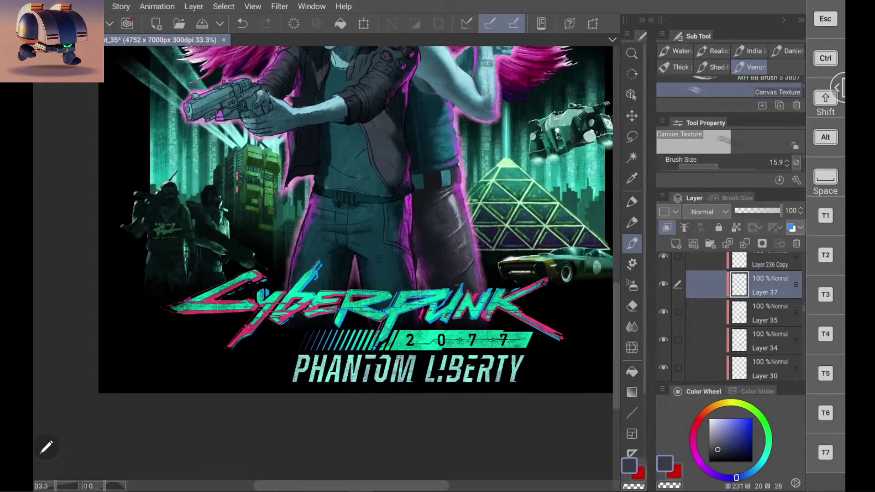
pyautogui.scroll(5, 449, 177)
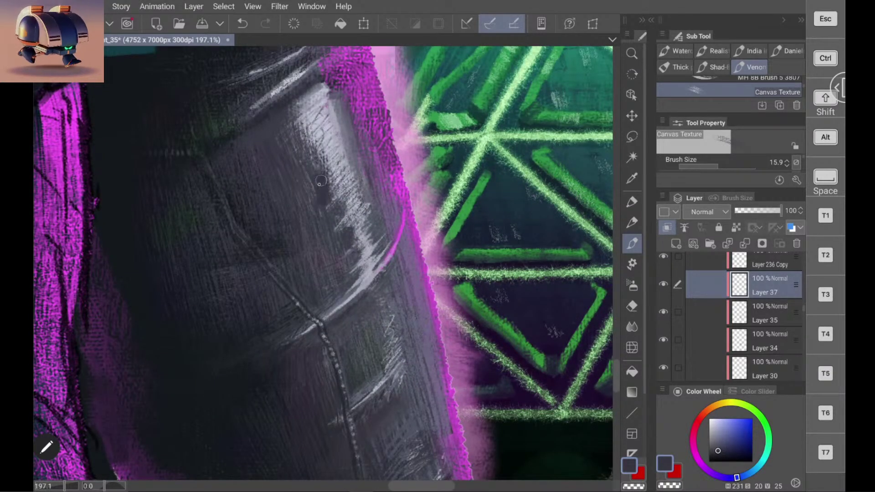
pyautogui.hotkey('ctrl', 'z')
pyautogui.keyDown('alt'); pyautogui.click(261, 137); pyautogui.keyUp('alt')
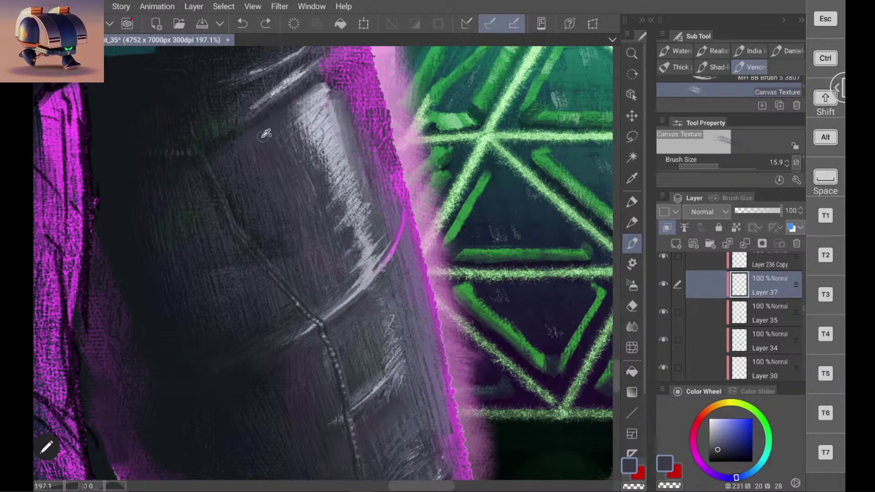
pyautogui.moveTo(318, 180); pyautogui.dragTo(324, 194)
pyautogui.hotkey('ctrl', 'z')
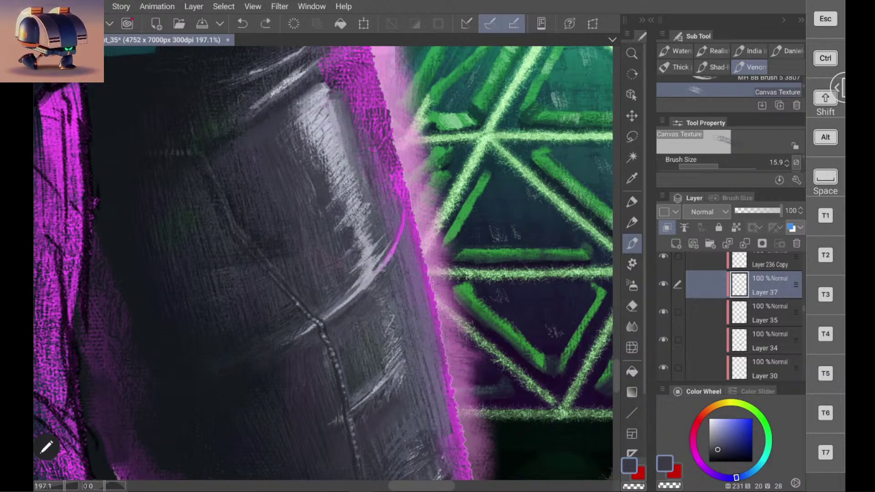
# Step: Smooth the jagged inner edge of the larger highlight with a lighter blue-grey (H 231, S 19, V 35), and check it at poster scale
pyautogui.click(719, 444)
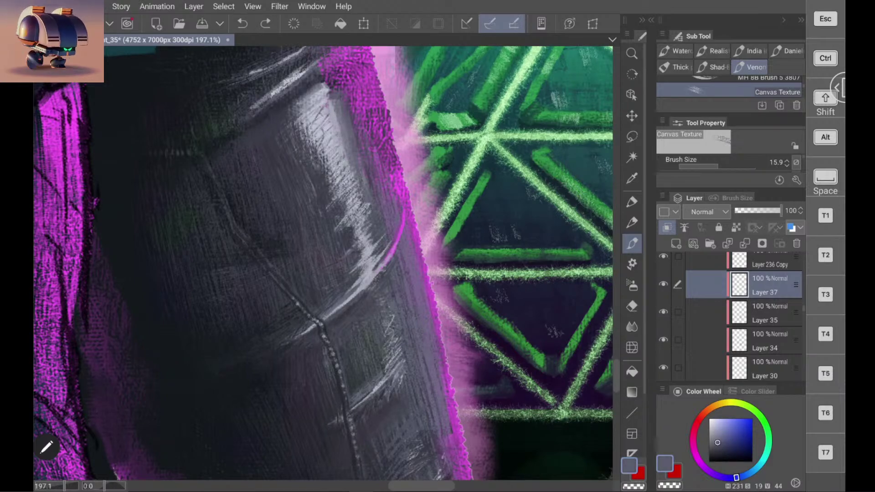
pyautogui.click(718, 446)
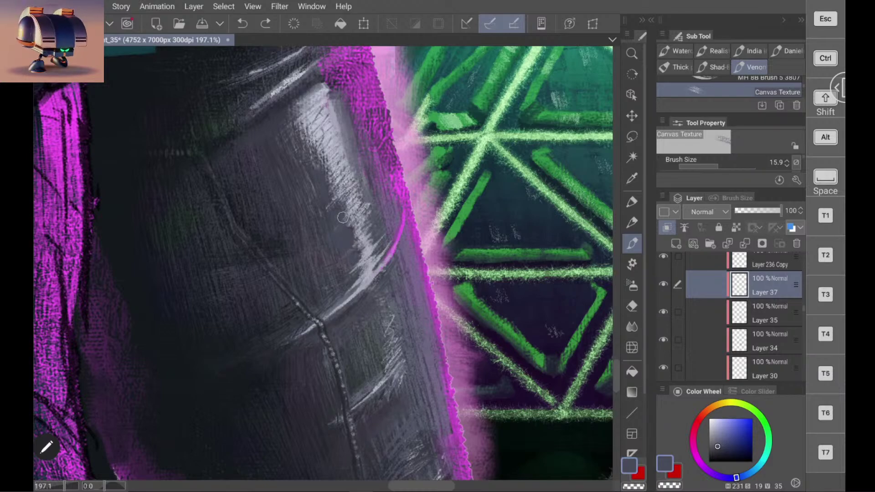
pyautogui.moveTo(322, 213); pyautogui.dragTo(318, 218)
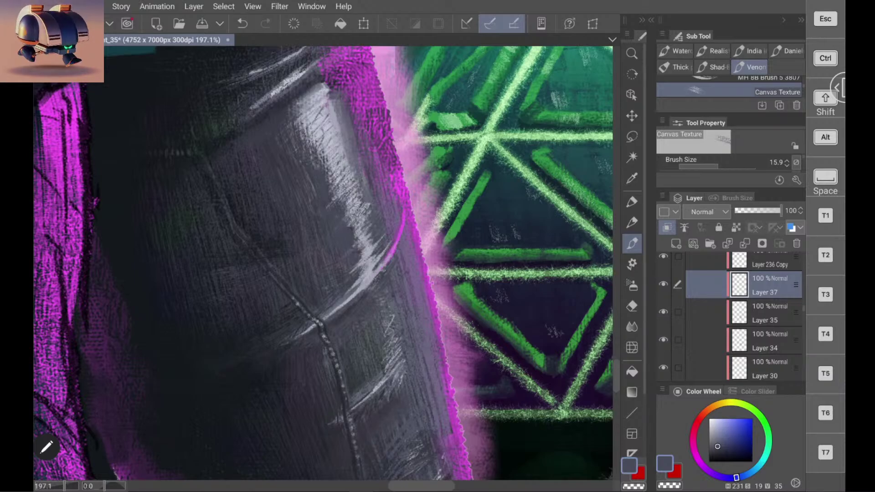
pyautogui.scroll(-8, 323, 262)
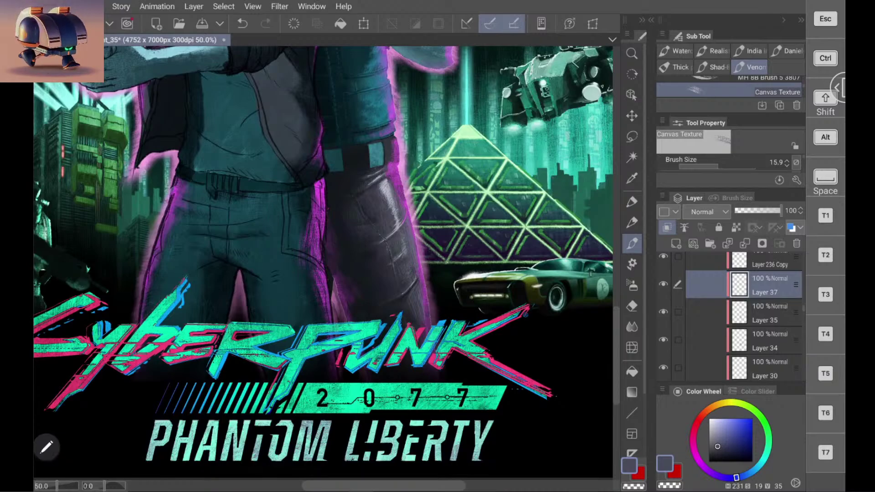
pyautogui.scroll(4, 392, 238)
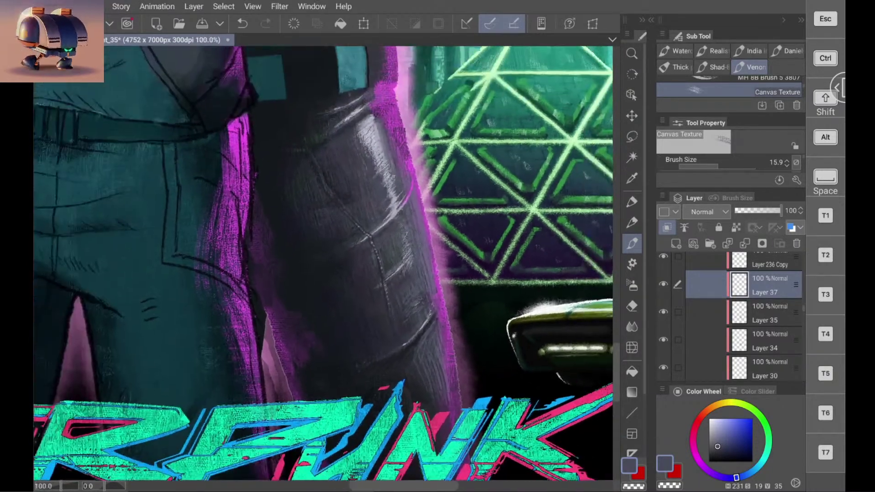
# Step: Paint over the lower half of the larger highlight in the same blue-grey down to the curved seam, and review the whole poster
pyautogui.scroll(2, 378, 269)
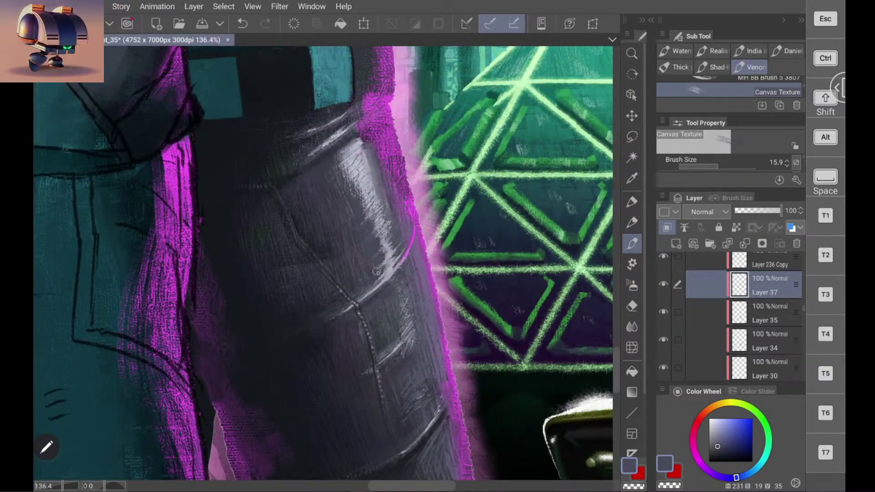
pyautogui.moveTo(397, 256)
pyautogui.mouseDown()
pyautogui.moveTo(373, 281)
pyautogui.moveTo(398, 246)
pyautogui.moveTo(375, 271)
pyautogui.moveTo(395, 242)
pyautogui.moveTo(368, 255)
pyautogui.moveTo(390, 220)
pyautogui.moveTo(368, 243)
pyautogui.moveTo(386, 214)
pyautogui.moveTo(363, 232)
pyautogui.moveTo(387, 202)
pyautogui.moveTo(358, 230)
pyautogui.moveTo(378, 186)
pyautogui.moveTo(355, 208)
pyautogui.moveTo(375, 174)
pyautogui.moveTo(356, 195)
pyautogui.moveTo(366, 170)
pyautogui.moveTo(357, 213)
pyautogui.moveTo(379, 200)
pyautogui.mouseUp()
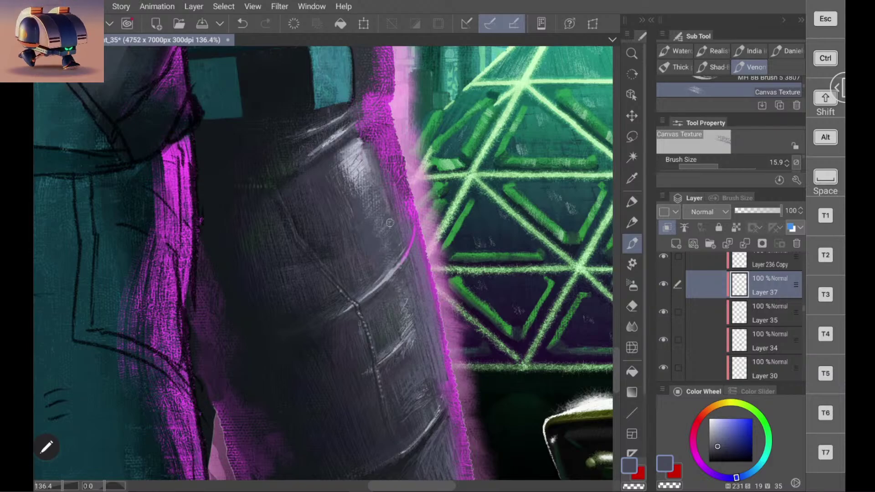
pyautogui.scroll(-8, 427, 214)
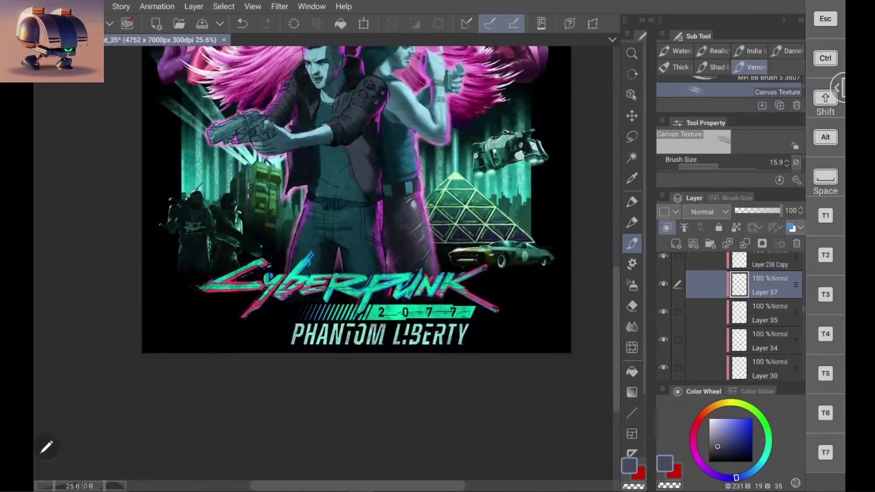
pyautogui.scroll(8, 427, 213)
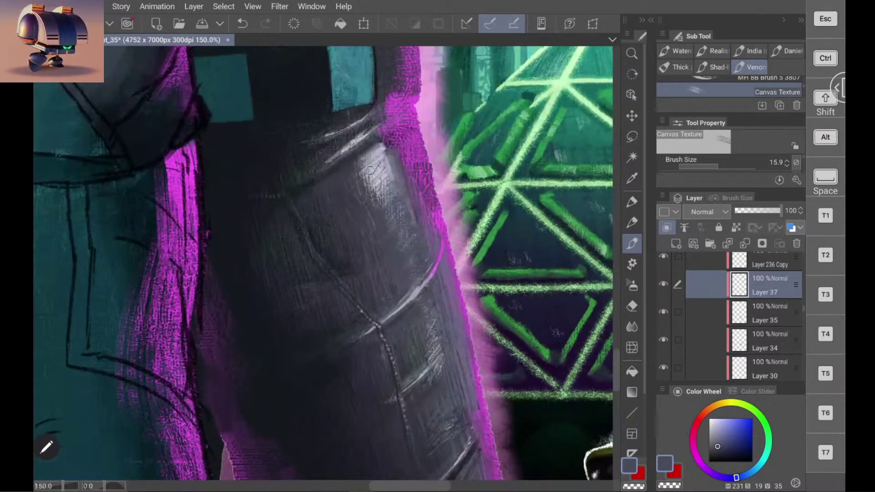
# Step: Rework the shortened highlight's upper part with sampled light grey strokes, fading it downwards, and check it at poster scale
pyautogui.keyDown('alt'); pyautogui.click(377, 165); pyautogui.keyUp('alt')
pyautogui.moveTo(377, 201); pyautogui.dragTo(395, 181)
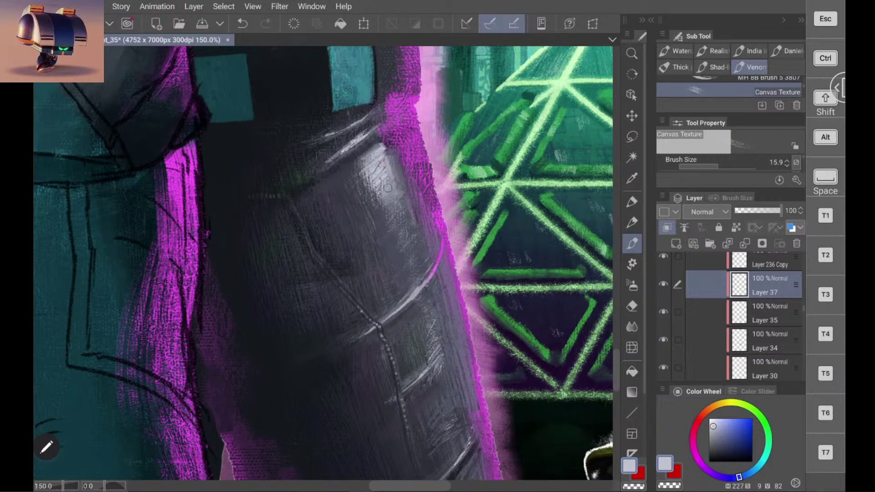
pyautogui.scroll(-4, 442, 217)
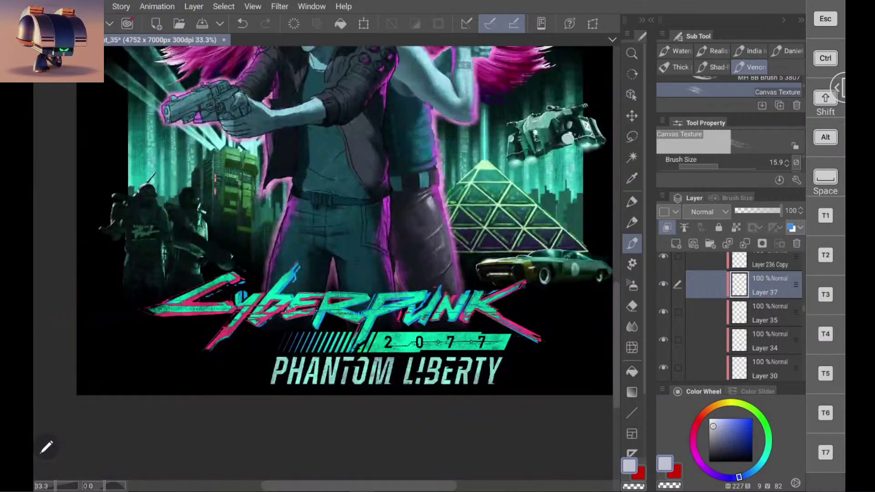
pyautogui.scroll(-1, 456, 205)
pyautogui.scroll(6, 424, 219)
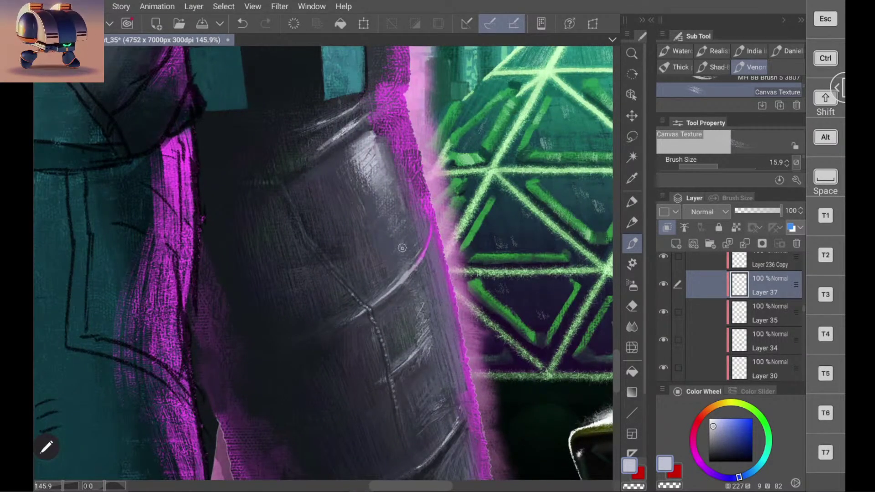
# Step: Blend the fabric between the shortened highlight and the curved seam with sampled blue-grey, purple-grey and darker blue-grey tones
pyautogui.keyDown('alt'); pyautogui.click(400, 250); pyautogui.keyUp('alt')
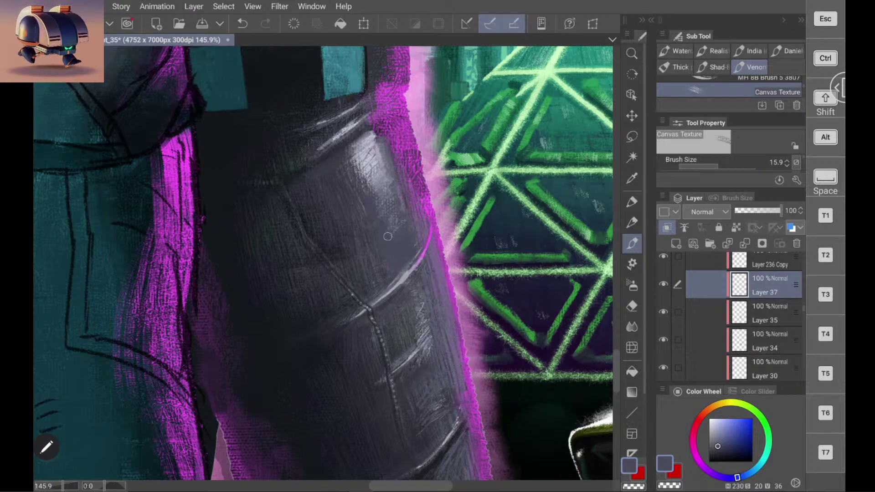
pyautogui.keyDown('alt'); pyautogui.click(366, 241); pyautogui.keyUp('alt')
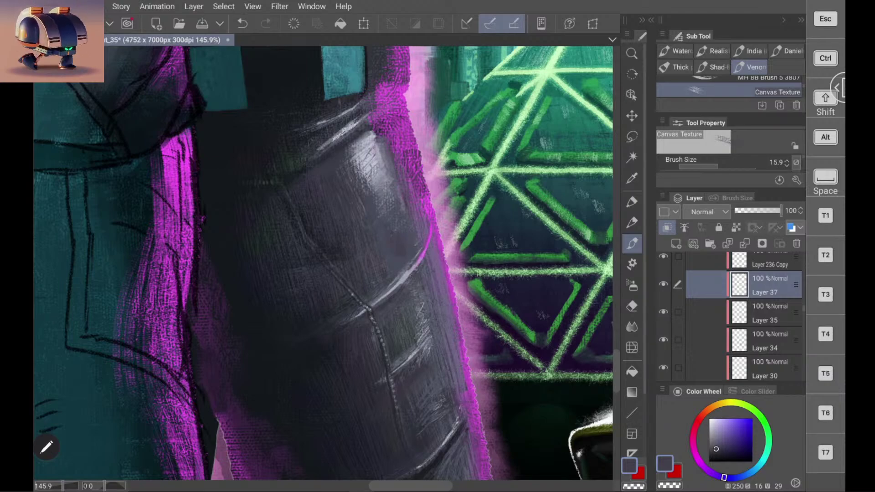
pyautogui.keyDown('alt'); pyautogui.click(345, 246); pyautogui.keyUp('alt')
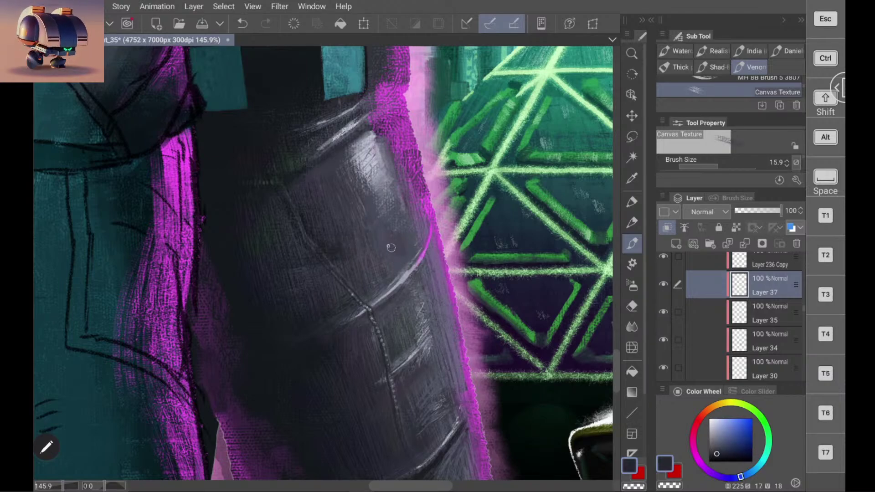
pyautogui.keyDown('alt'); pyautogui.click(338, 178); pyautogui.keyUp('alt')
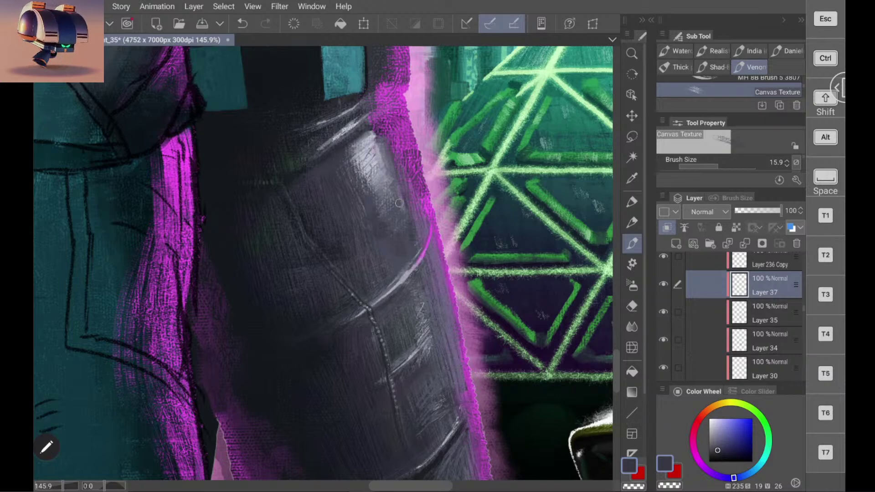
# Step: Fade the lower end of the thigh highlight with sampled purple-grey and blue-grey (H 240, S 16, V 31), and check it at poster scale
pyautogui.keyDown('alt'); pyautogui.click(389, 258); pyautogui.keyUp('alt')
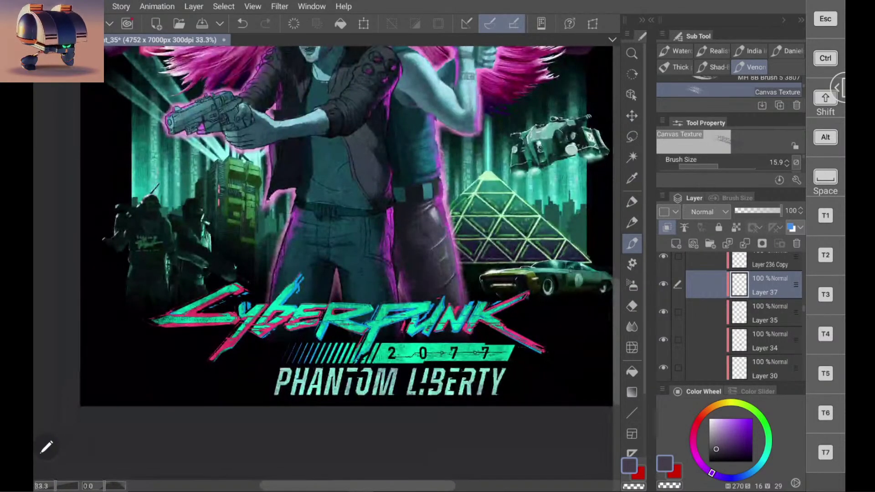
pyautogui.scroll(6, 447, 205)
pyautogui.moveTo(367, 179)
pyautogui.mouseDown()
pyautogui.moveTo(369, 196)
pyautogui.moveTo(349, 198)
pyautogui.moveTo(376, 224)
pyautogui.moveTo(370, 245)
pyautogui.mouseUp()
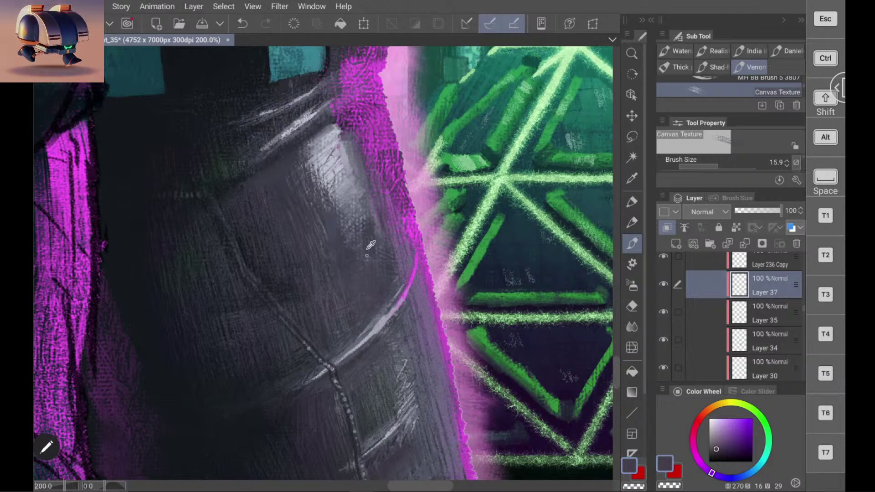
pyautogui.keyDown('alt'); pyautogui.click(368, 253); pyautogui.keyUp('alt')
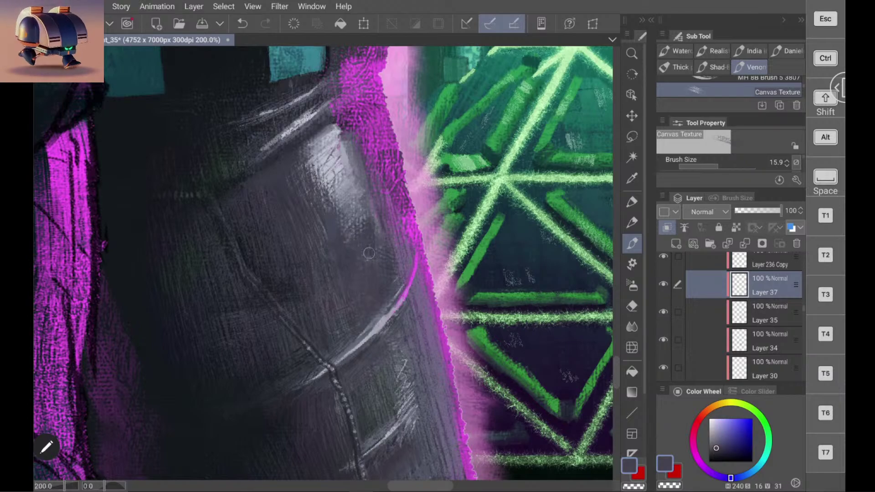
pyautogui.moveTo(365, 209); pyautogui.dragTo(345, 220)
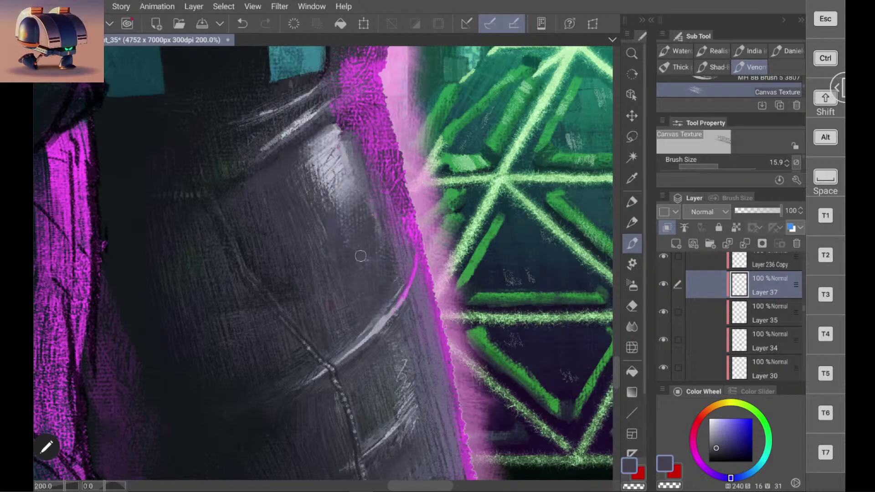
pyautogui.scroll(-8, 431, 242)
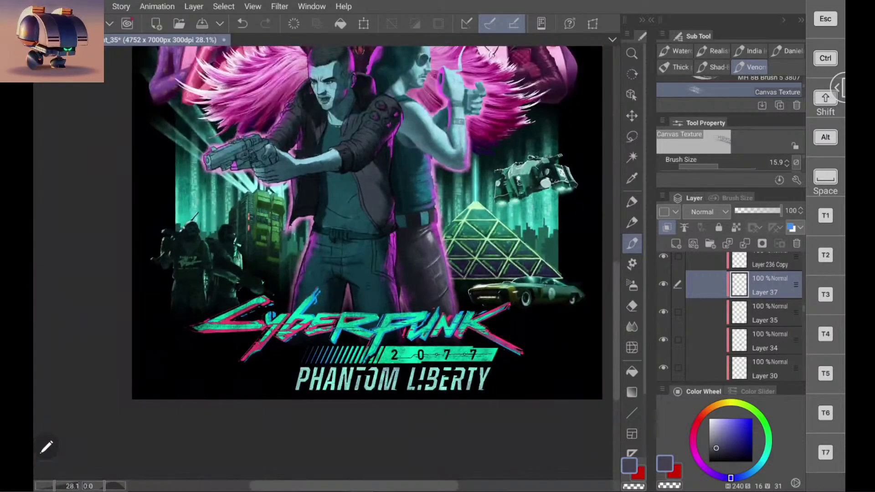
# Step: Soften the thigh highlight's outer edge and lower fade with sampled blue-greys (H 236, S 17, V 37 and H 229, S 18, V 35), and review the poster
pyautogui.scroll(6, 444, 250)
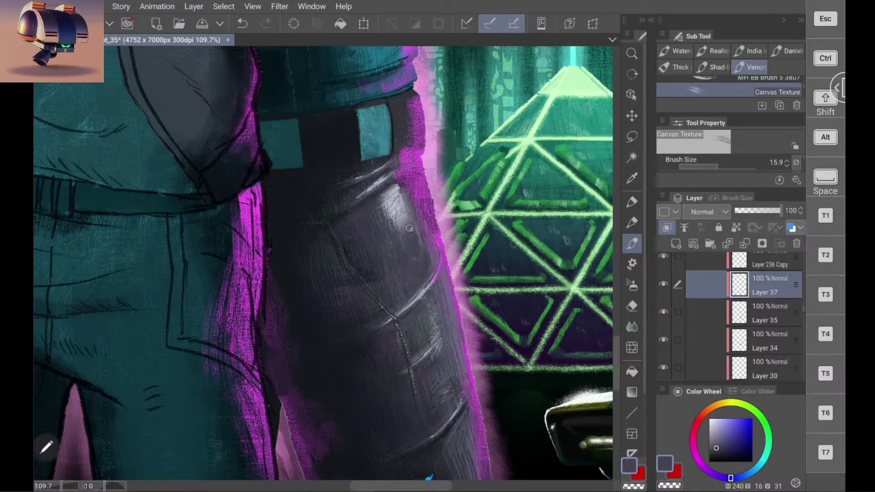
pyautogui.keyDown('alt'); pyautogui.click(407, 238); pyautogui.keyUp('alt')
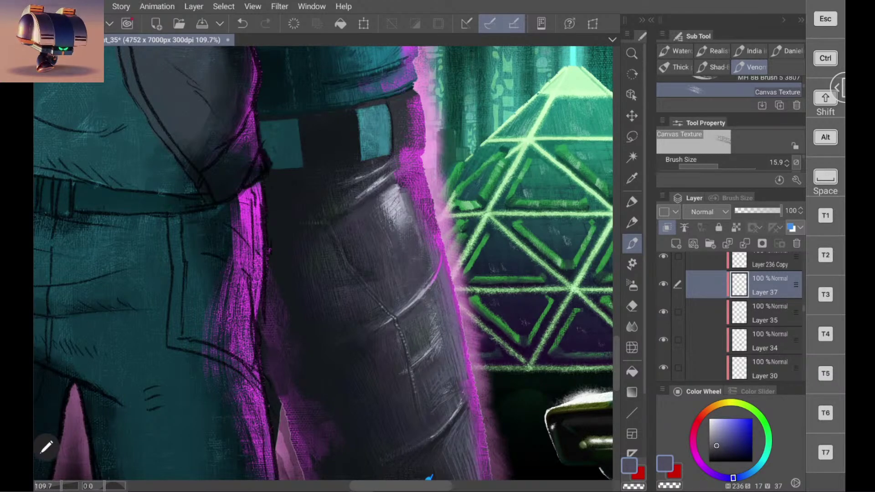
pyautogui.moveTo(408, 209)
pyautogui.mouseDown()
pyautogui.moveTo(390, 224)
pyautogui.moveTo(400, 207)
pyautogui.moveTo(395, 213)
pyautogui.mouseUp()
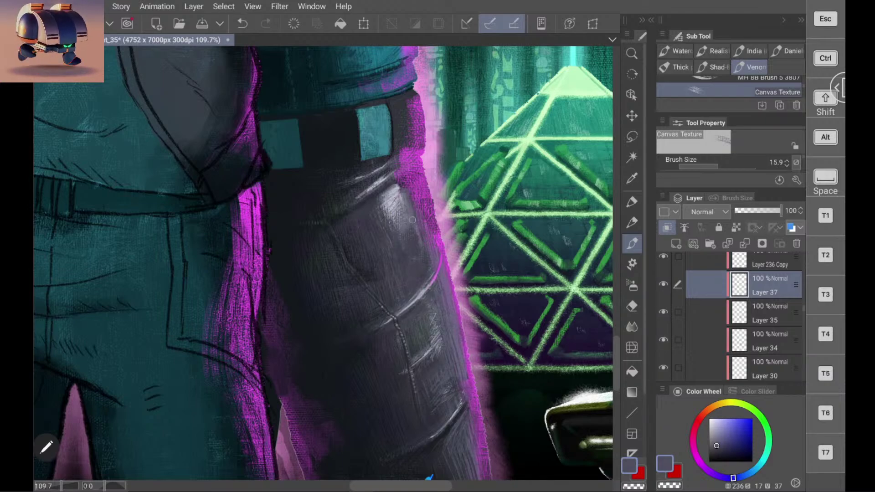
pyautogui.keyDown('alt'); pyautogui.click(413, 256); pyautogui.keyUp('alt')
pyautogui.keyDown('alt'); pyautogui.click(407, 252); pyautogui.keyUp('alt')
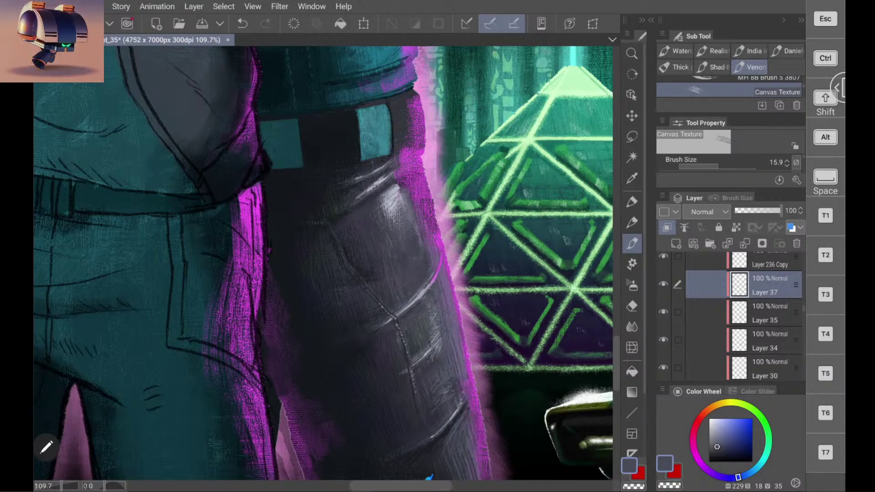
pyautogui.scroll(-10, 410, 269)
pyautogui.scroll(10, 411, 270)
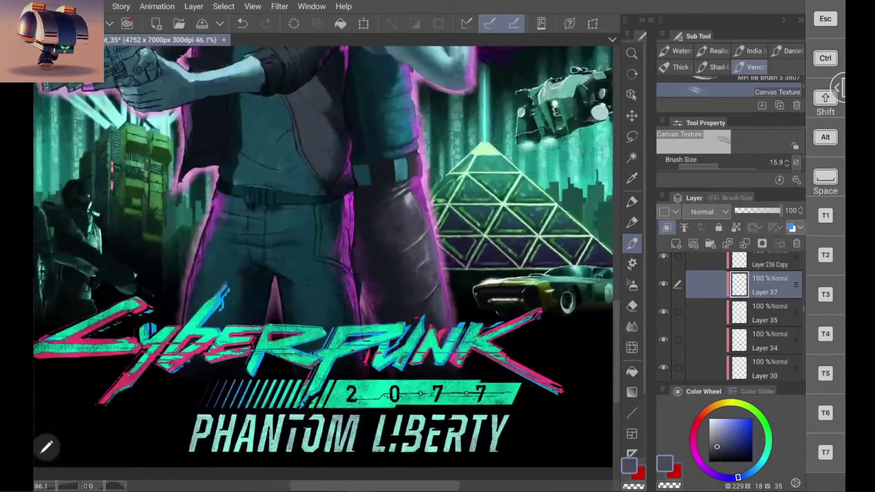
# Step: Cover the rough hatching below the curved seam in blue-grey, and extend the next fold's light grey highlight to the leg's outer edge using sampled tones
pyautogui.scroll(2, 413, 246)
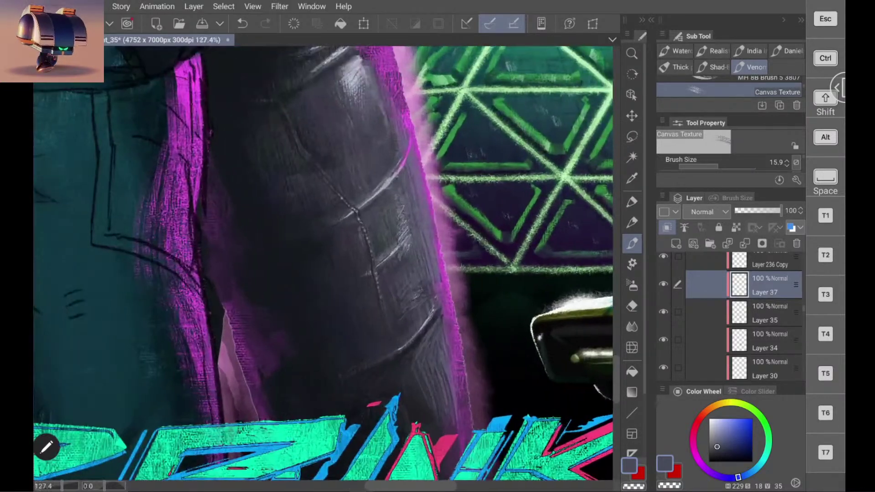
pyautogui.moveTo(400, 225)
pyautogui.mouseDown()
pyautogui.moveTo(408, 231)
pyautogui.moveTo(398, 236)
pyautogui.mouseUp()
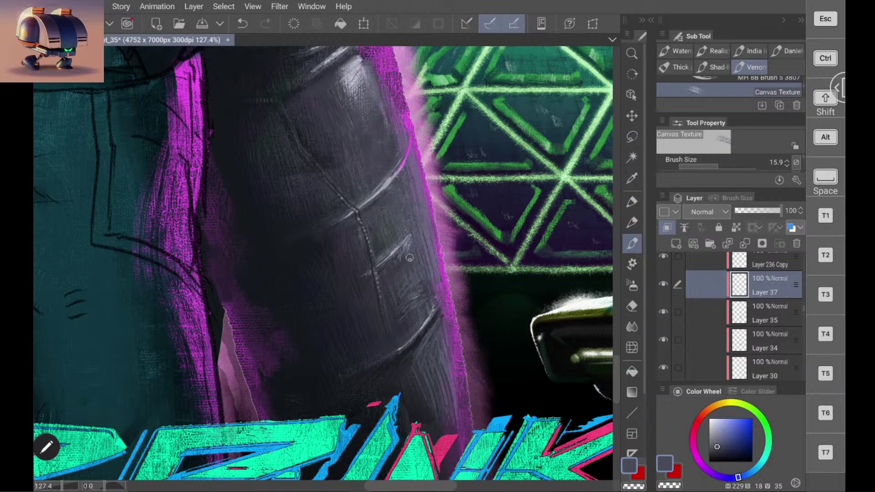
pyautogui.keyDown('alt'); pyautogui.click(390, 183); pyautogui.keyUp('alt')
pyautogui.moveTo(408, 238)
pyautogui.mouseDown()
pyautogui.moveTo(423, 215)
pyautogui.moveTo(408, 244)
pyautogui.mouseUp()
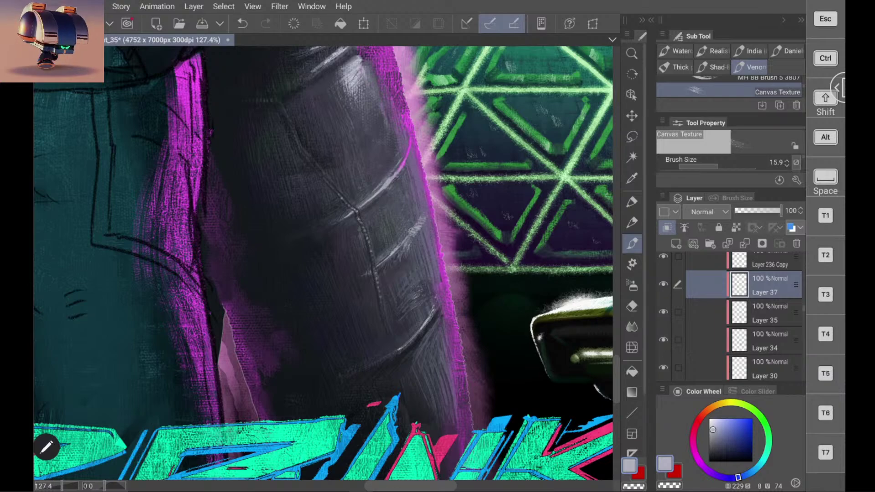
pyautogui.keyDown('alt'); pyautogui.click(424, 238); pyautogui.keyUp('alt')
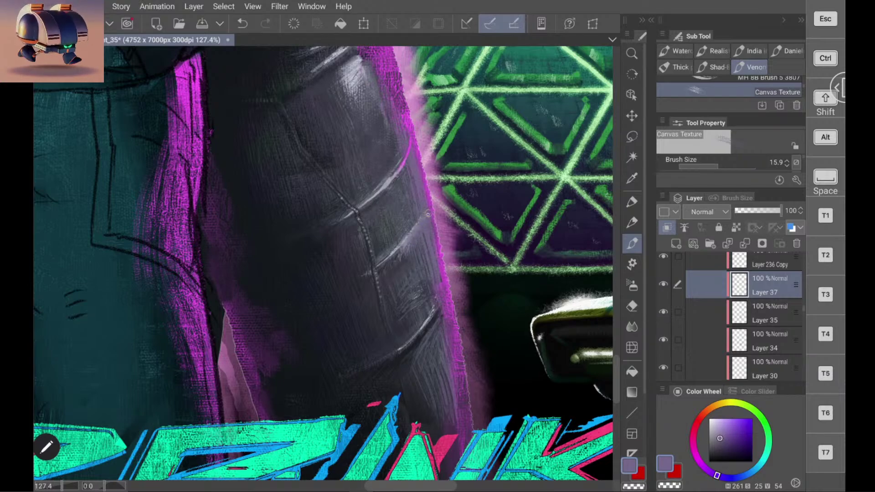
pyautogui.keyDown('alt'); pyautogui.click(403, 260); pyautogui.keyUp('alt')
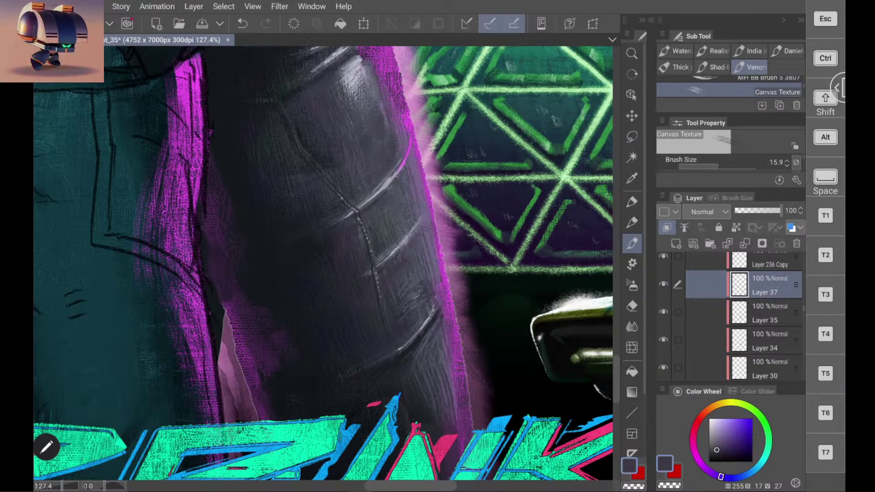
pyautogui.hotkey('ctrl', '0')
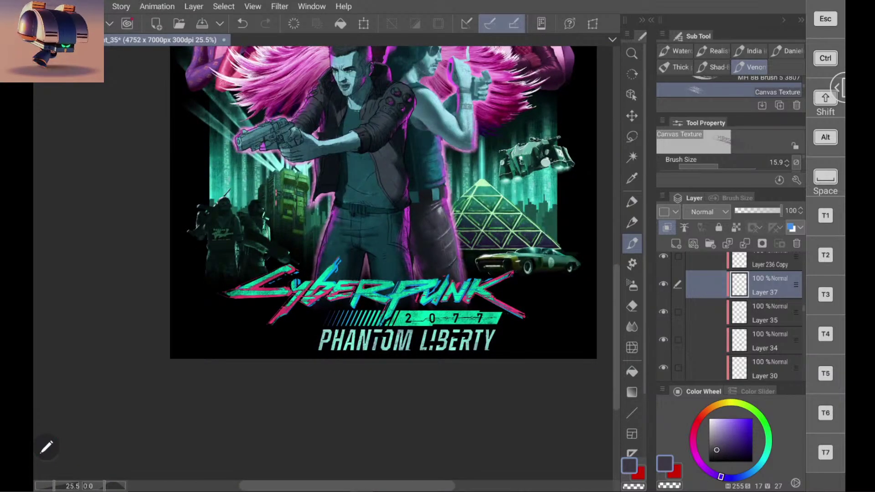
# Step: Paint a small light grey highlight (H 227, S 11, V 64) on the fabric between the curved seam and the fold below, and compare it zoomed out
pyautogui.scroll(8, 461, 238)
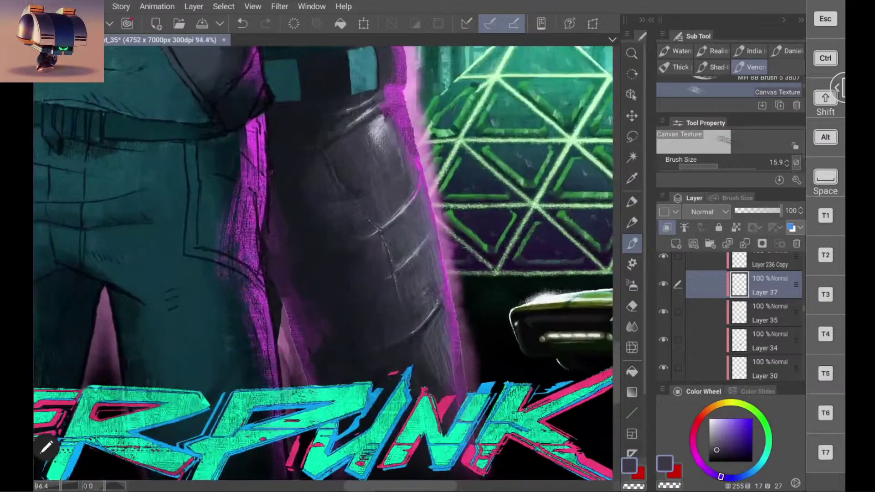
pyautogui.scroll(2, 340, 264)
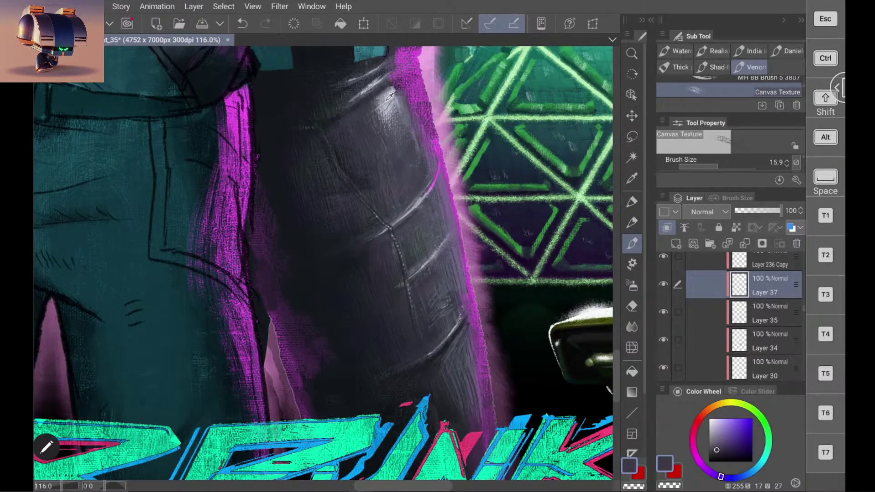
pyautogui.keyDown('alt'); pyautogui.click(390, 95); pyautogui.keyUp('alt')
pyautogui.moveTo(427, 210); pyautogui.dragTo(429, 224)
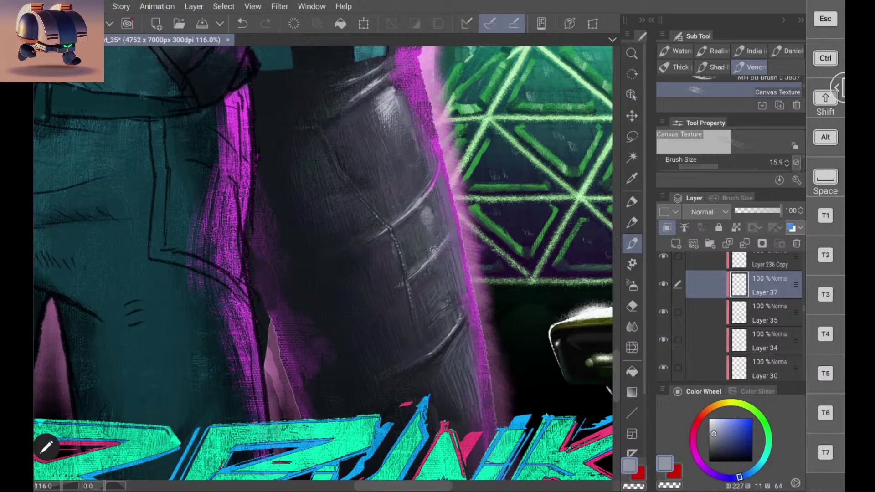
pyautogui.scroll(-4, 474, 228)
pyautogui.scroll(5, 472, 230)
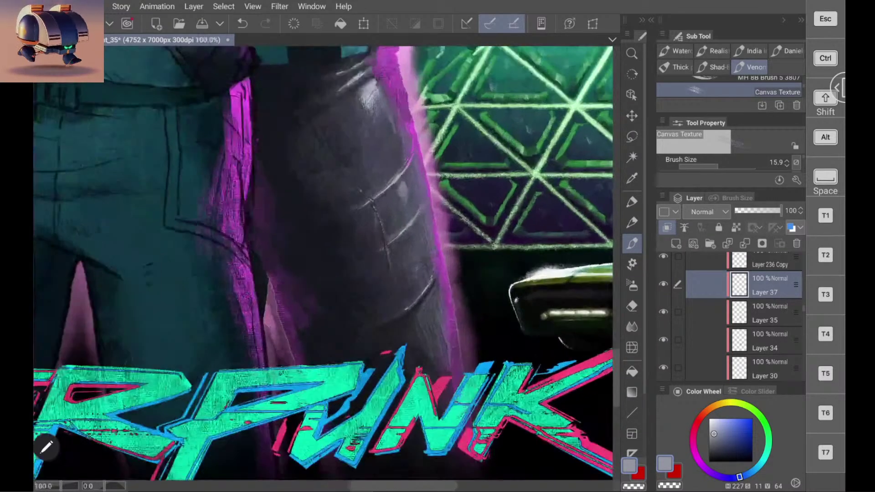
# Step: Tone down and blend the small highlight between the two folds with sampled dark blue-grey (H 240, S 16, V 29), and review the whole poster
pyautogui.moveTo(414, 152)
pyautogui.mouseDown()
pyautogui.moveTo(415, 144)
pyautogui.moveTo(418, 157)
pyautogui.mouseUp()
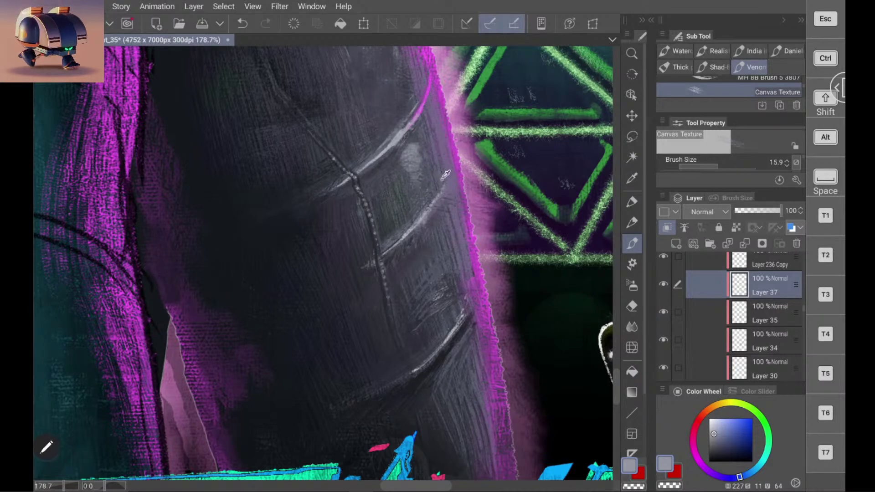
pyautogui.keyDown('alt'); pyautogui.click(446, 175); pyautogui.keyUp('alt')
pyautogui.moveTo(414, 193)
pyautogui.mouseDown()
pyautogui.moveTo(425, 164)
pyautogui.moveTo(404, 172)
pyautogui.moveTo(413, 148)
pyautogui.moveTo(396, 167)
pyautogui.moveTo(412, 171)
pyautogui.moveTo(396, 175)
pyautogui.moveTo(410, 171)
pyautogui.moveTo(409, 185)
pyautogui.moveTo(425, 153)
pyautogui.moveTo(405, 170)
pyautogui.moveTo(427, 178)
pyautogui.mouseUp()
pyautogui.keyDown('alt'); pyautogui.click(402, 175); pyautogui.keyUp('alt')
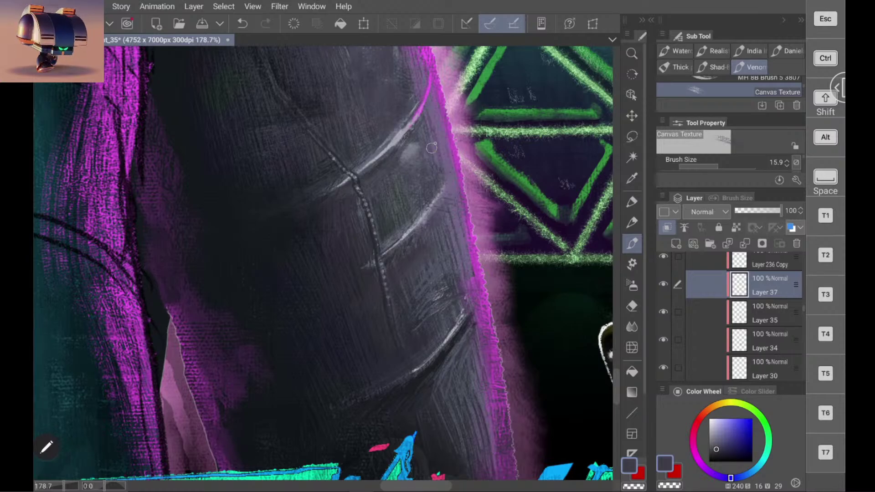
pyautogui.scroll(-5, 319, 251)
pyautogui.scroll(-2, 483, 217)
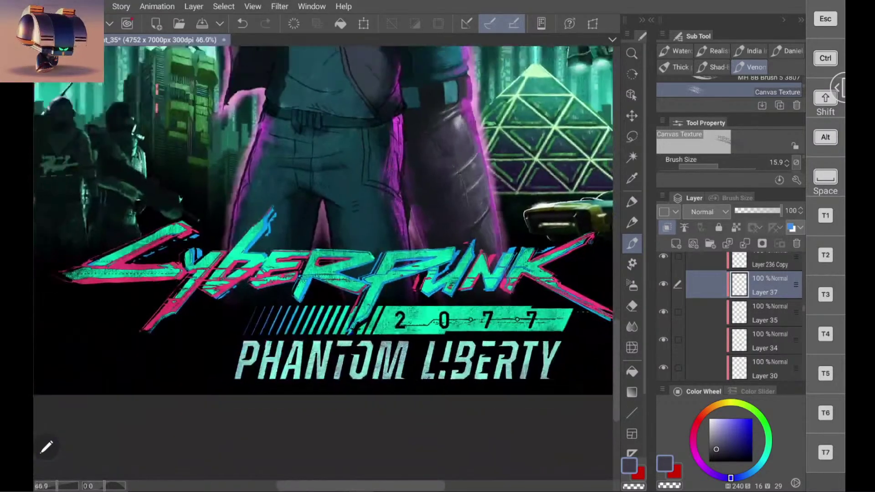
pyautogui.scroll(5, 456, 173)
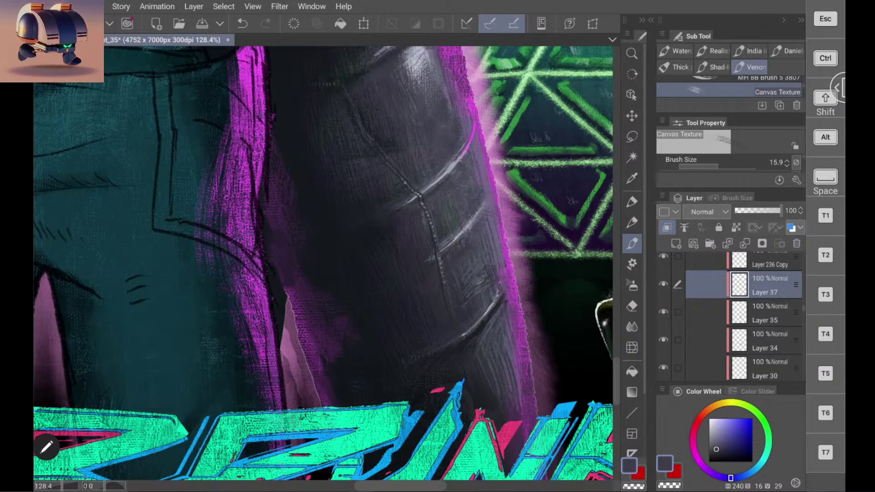
pyautogui.scroll(-5, 491, 210)
pyautogui.scroll(-3, 498, 234)
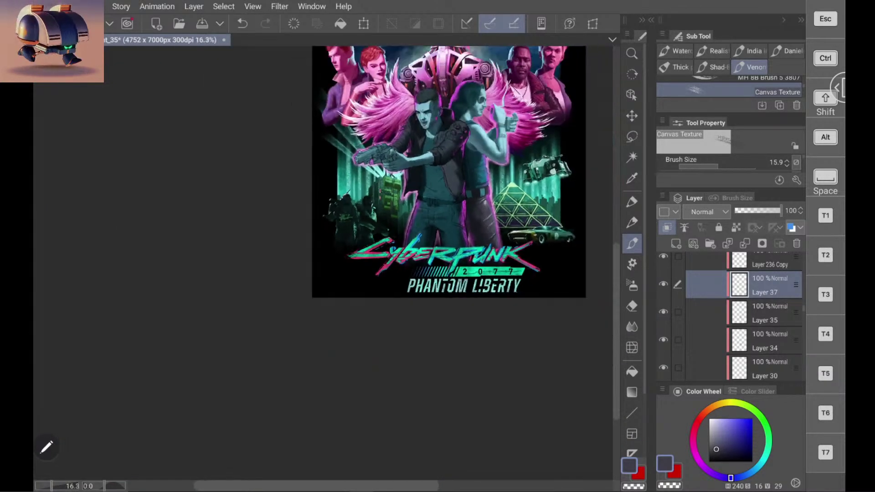
# Step: Extend the thigh highlight into a narrow light grey streak (H 230, S 11, V 65) towards the curved seam, and fade its end with sampled blue-grey
pyautogui.scroll(7, 504, 216)
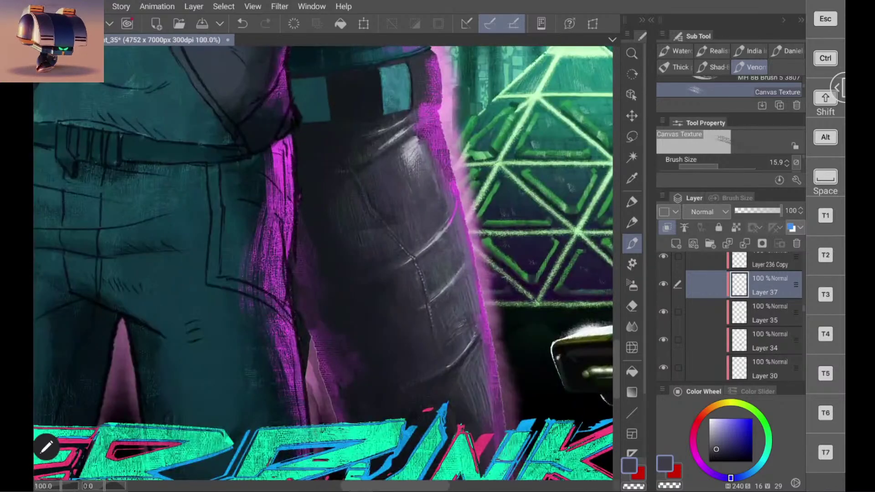
pyautogui.keyDown('alt'); pyautogui.click(420, 163); pyautogui.keyUp('alt')
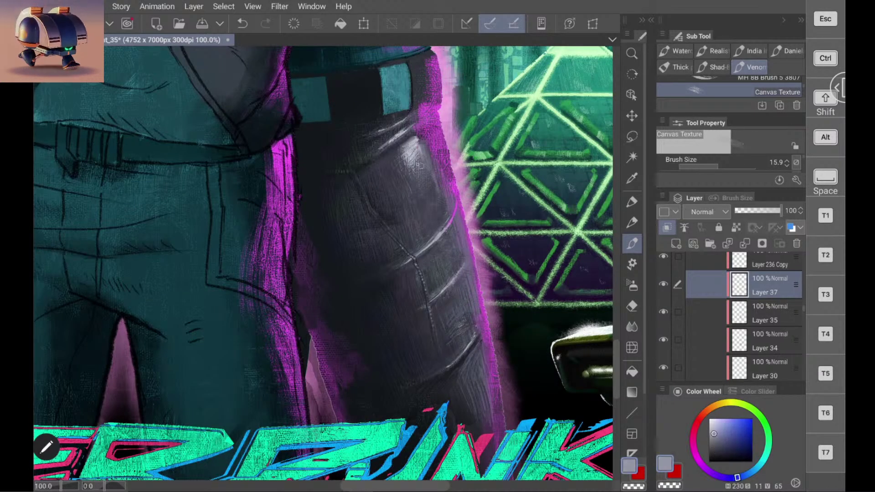
pyautogui.moveTo(425, 180)
pyautogui.mouseDown()
pyautogui.moveTo(429, 193)
pyautogui.moveTo(416, 168)
pyautogui.moveTo(432, 203)
pyautogui.mouseUp()
pyautogui.hotkey('ctrl', 'z')
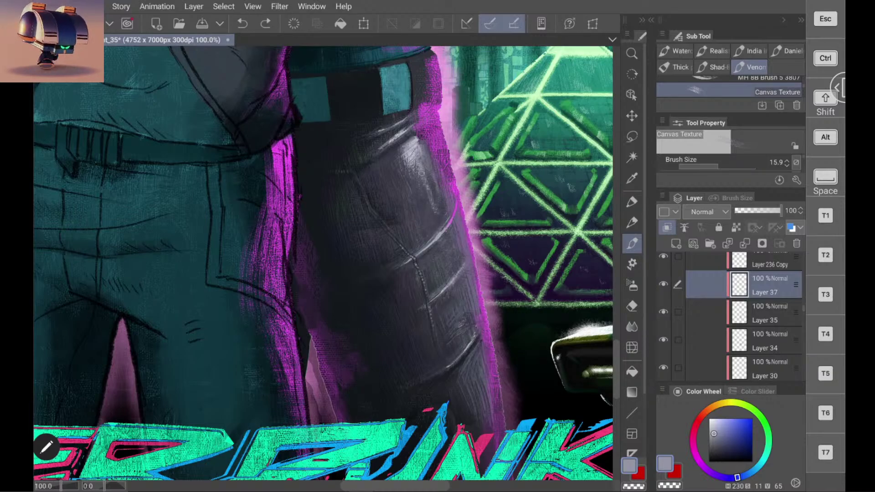
pyautogui.moveTo(413, 159); pyautogui.dragTo(444, 210)
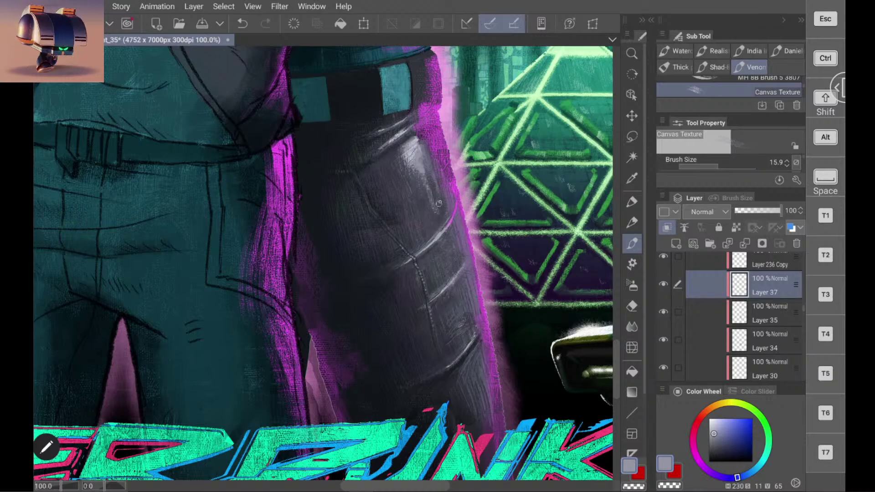
pyautogui.keyDown('alt'); pyautogui.click(431, 213); pyautogui.keyUp('alt')
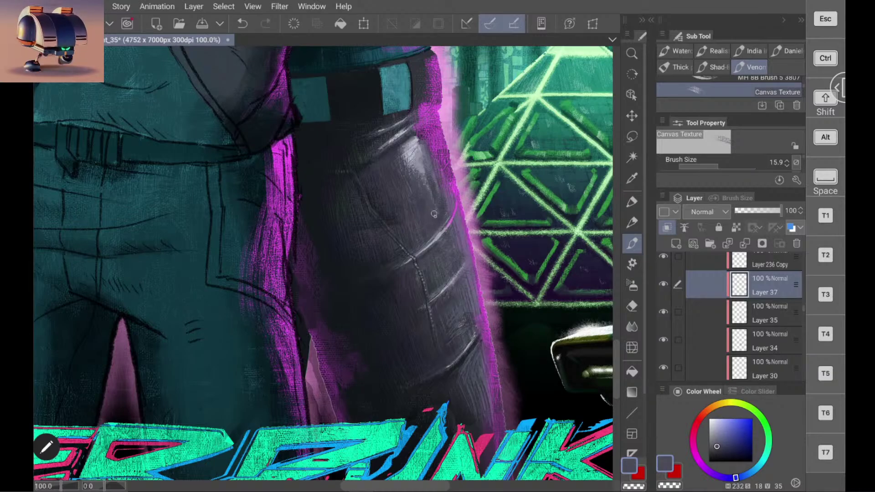
pyautogui.scroll(-4, 482, 216)
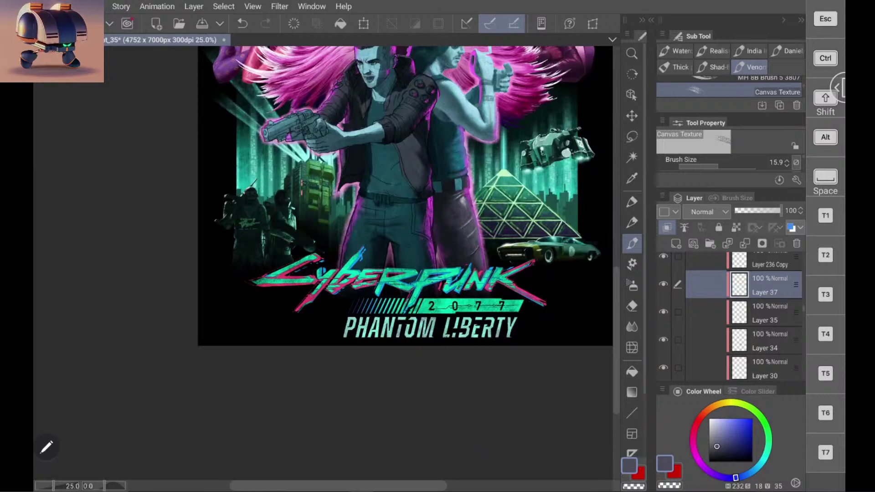
# Step: Strengthen the middle of the thigh highlight's streak with sampled light grey (H 230, S 11, V 65), and check it at poster scale
pyautogui.scroll(5, 426, 215)
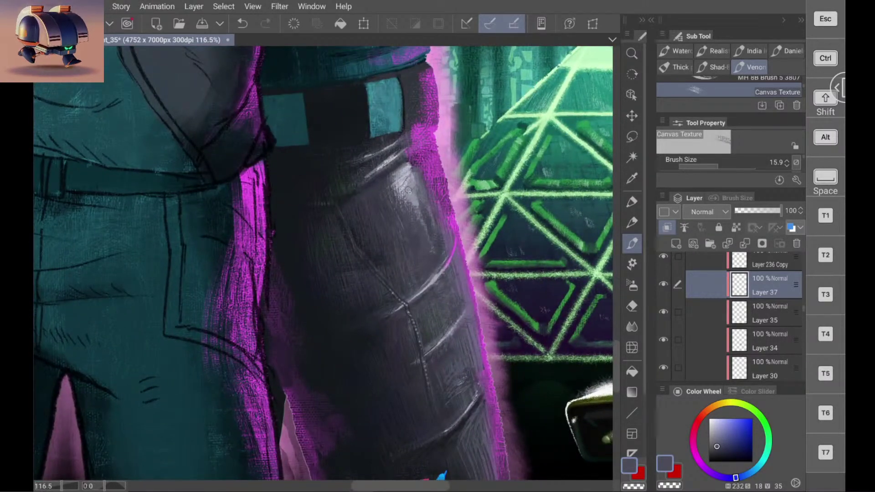
pyautogui.keyDown('alt'); pyautogui.click(413, 196); pyautogui.keyUp('alt')
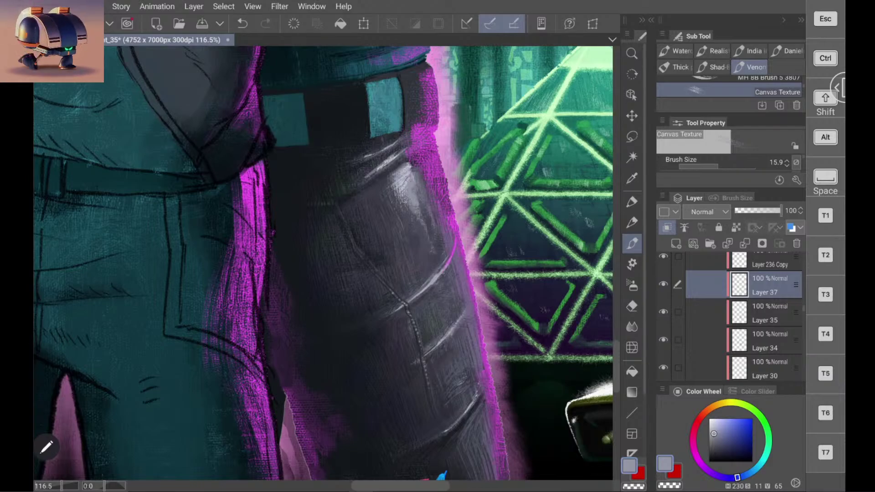
pyautogui.scroll(-5, 412, 196)
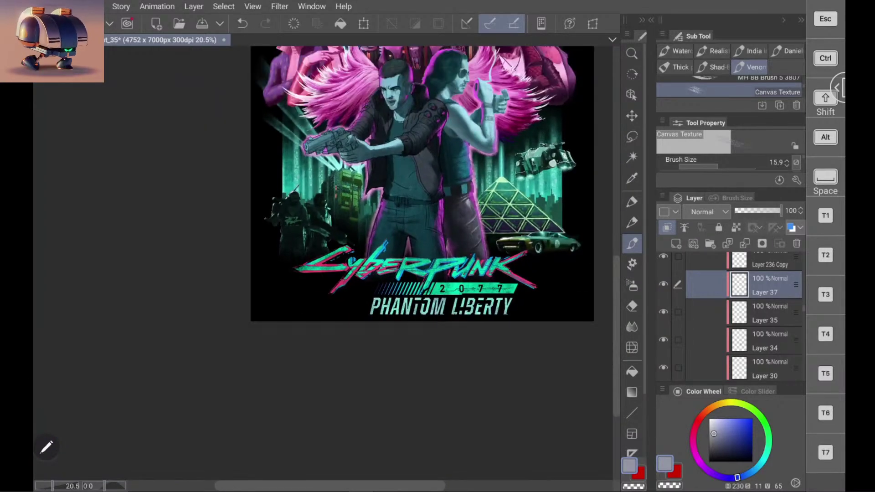
pyautogui.scroll(4, 496, 226)
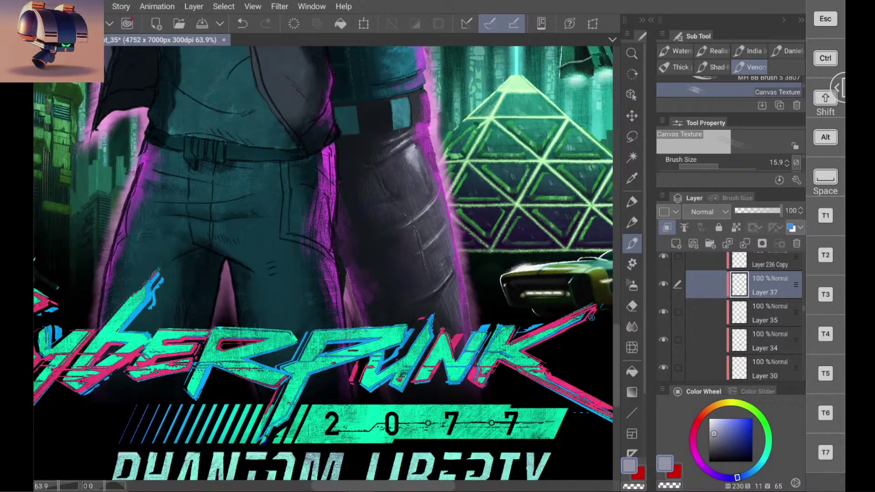
# Step: Brighten the ridge of the trouser leg's middle fold with a Real pencil 2 streak in sampled light grey (H 229, S 9, V 70), and review it zoomed out
pyautogui.scroll(2, 441, 315)
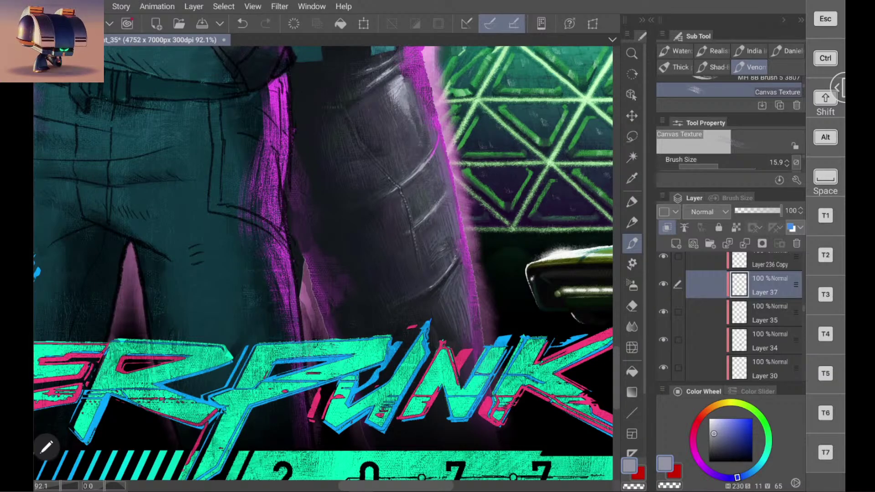
pyautogui.scroll(3, 460, 216)
pyautogui.rightClick(405, 158)
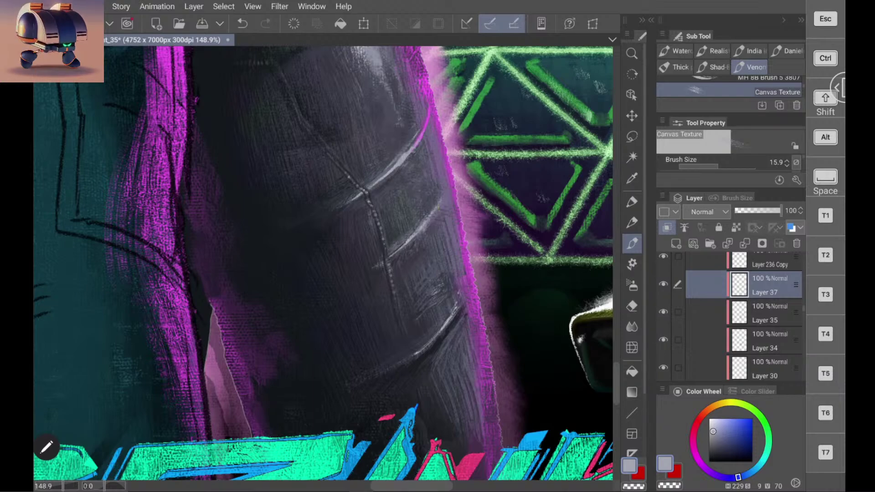
pyautogui.press('p')
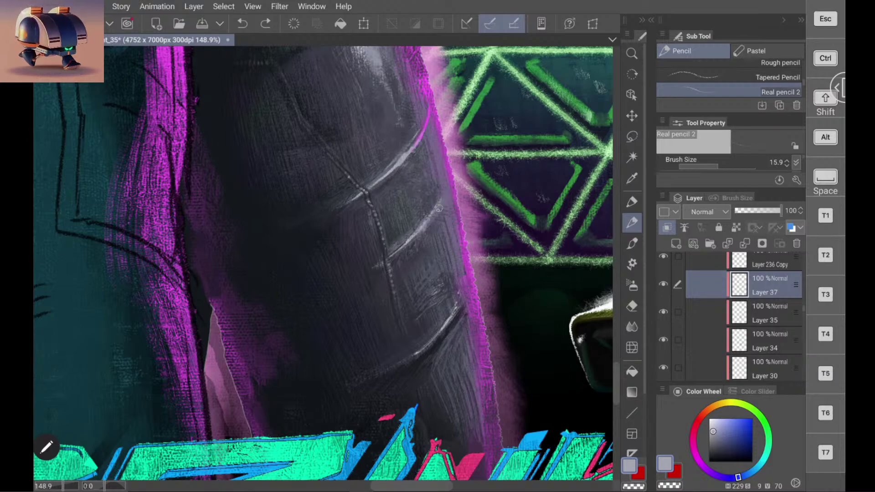
pyautogui.moveTo(434, 203); pyautogui.dragTo(401, 237)
pyautogui.hotkey('ctrl', 'z')
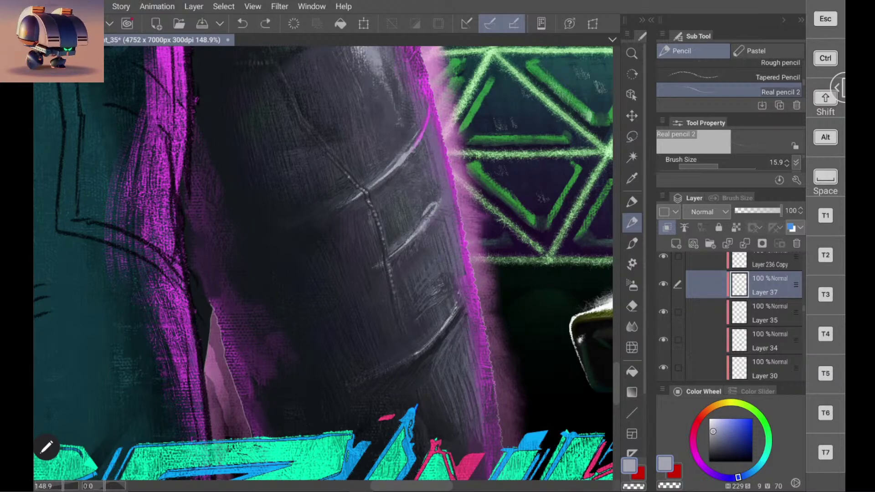
pyautogui.moveTo(427, 209); pyautogui.dragTo(398, 243)
pyautogui.hotkey('ctrl', 'z')
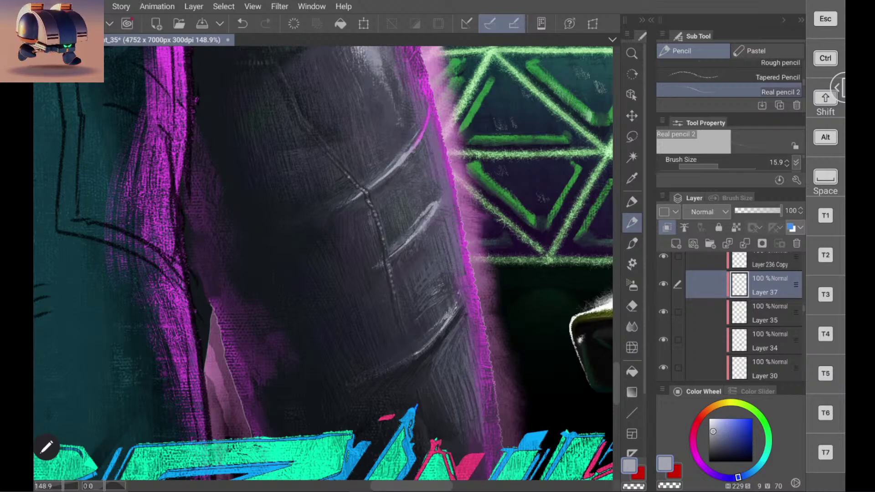
pyautogui.scroll(-5, 323, 263)
pyautogui.scroll(2, 323, 262)
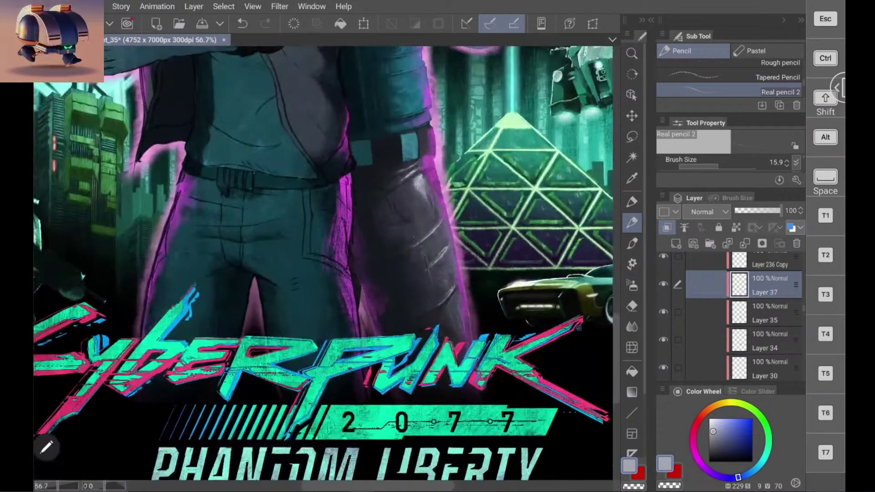
# Step: Undo the last lower-fold strokes, redraw a light grey highlight along that fold's ridge just above the logo, and check it at poster scale
pyautogui.scroll(4, 456, 324)
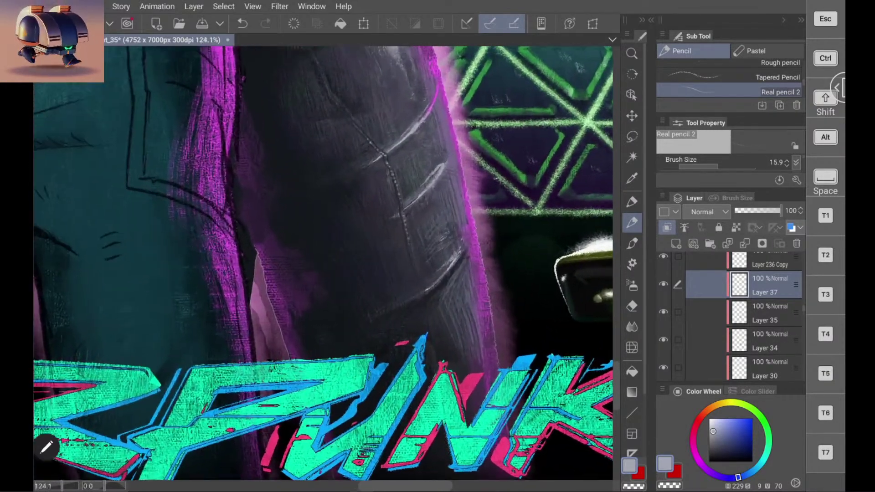
pyautogui.scroll(3, 480, 296)
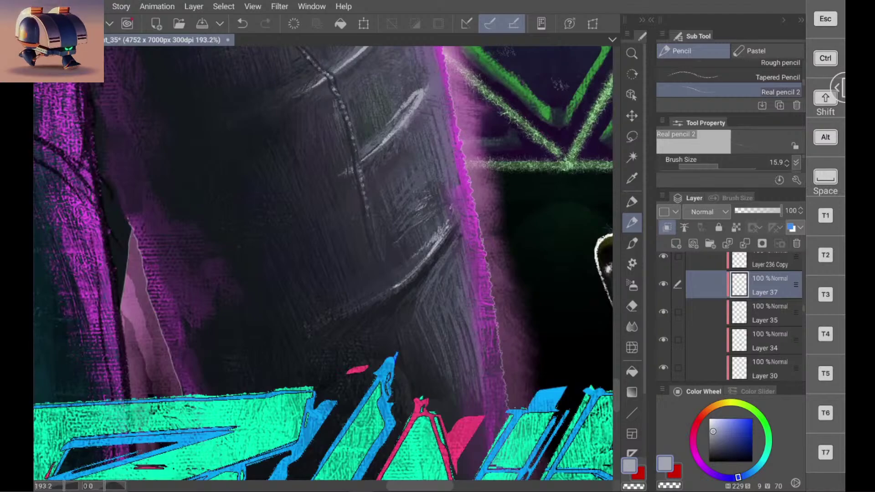
pyautogui.hotkey('ctrl', 'z')
pyautogui.hotkey('ctrl', 'z')
pyautogui.moveTo(451, 224); pyautogui.dragTo(392, 287)
pyautogui.moveTo(415, 257); pyautogui.dragTo(396, 280)
pyautogui.scroll(-6, 392, 230)
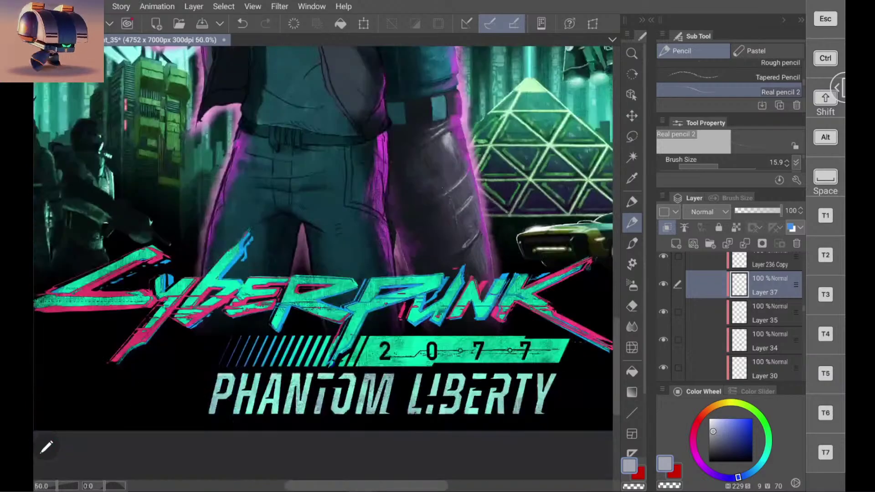
# Step: Undo the last highlight stroke and draw a short rounded light grey end at the lower fold's inner tip, comparing it zoomed out
pyautogui.scroll(5, 388, 249)
pyautogui.hotkey('ctrl', 'z')
pyautogui.moveTo(409, 224); pyautogui.dragTo(396, 231)
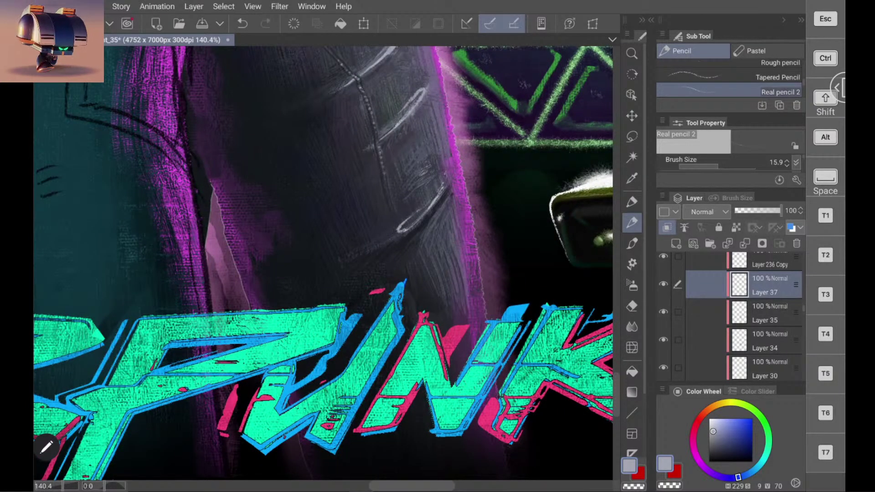
pyautogui.scroll(-7, 397, 231)
pyautogui.scroll(2, 397, 255)
# Step: Tone down the rounded end of the lower fold's highlight with sampled dark blue-greys (H 240, S 20, V 23 and H 231, S 20, V 27)
pyautogui.scroll(6, 397, 228)
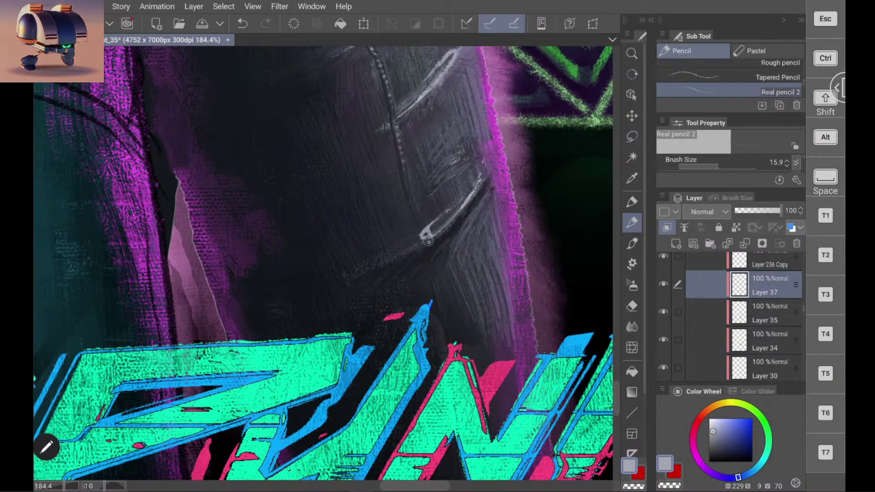
pyautogui.keyDown('alt'); pyautogui.click(428, 227); pyautogui.keyUp('alt')
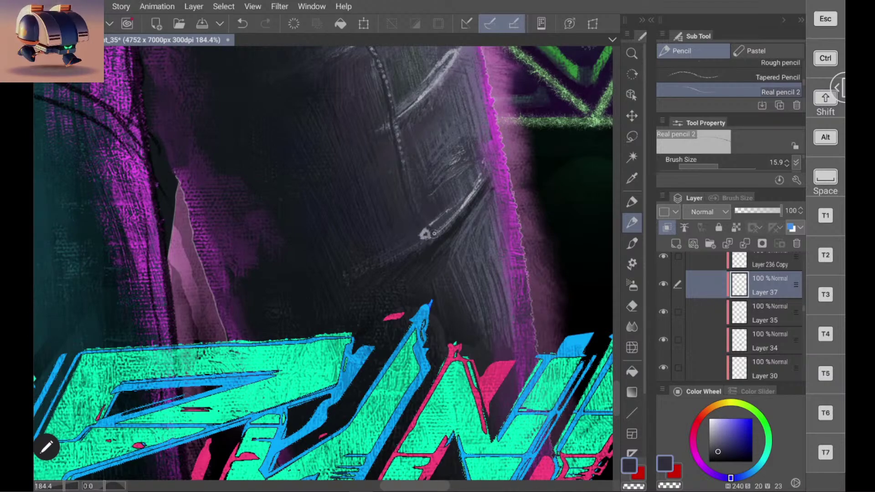
pyautogui.keyDown('alt'); pyautogui.click(433, 230); pyautogui.keyUp('alt')
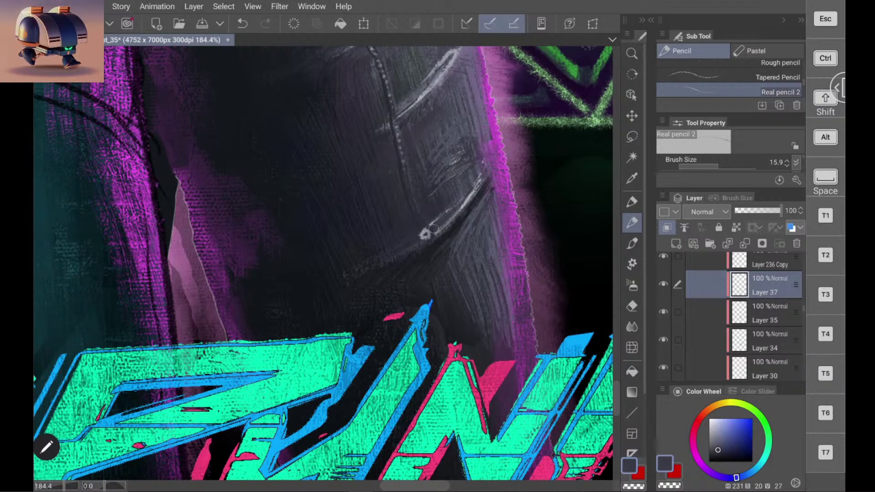
# Step: Refine the inner tip of the lowest fold highlight on the rear figure's dark trouser leg, using dark and light greys sampled from the canvas
pyautogui.keyDown('alt'); pyautogui.click(419, 237); pyautogui.keyUp('alt')
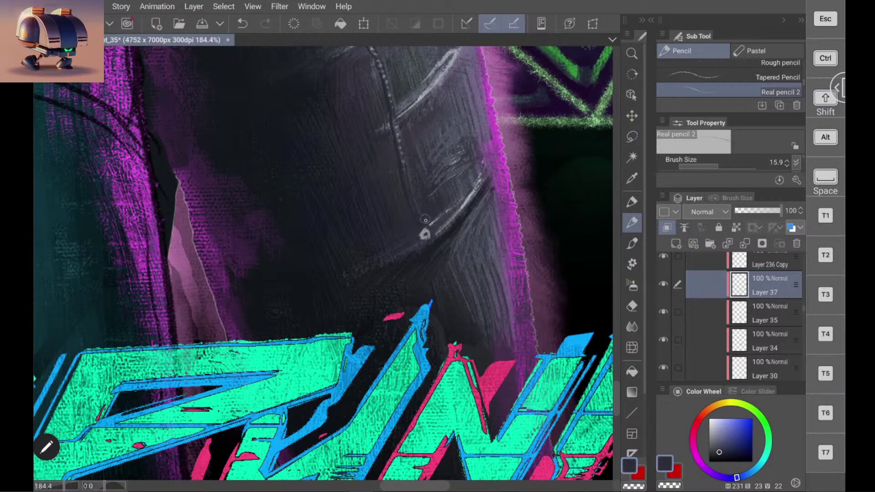
pyautogui.keyDown('alt'); pyautogui.click(424, 234); pyautogui.keyUp('alt')
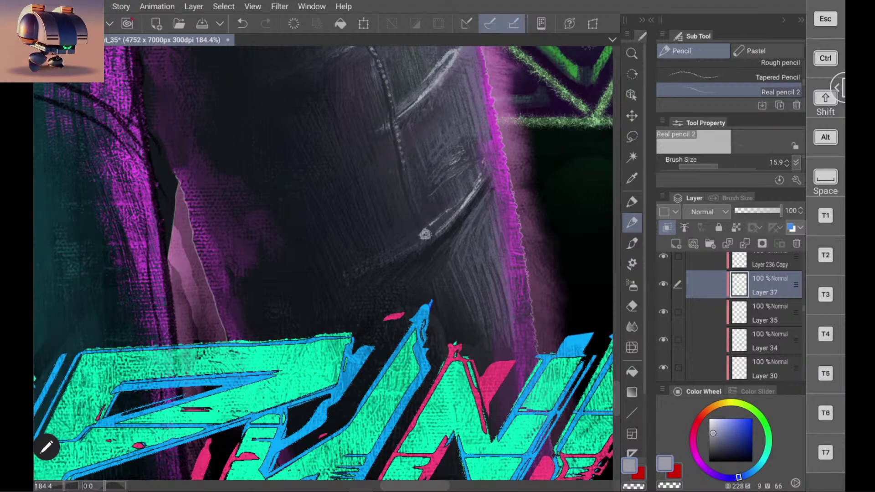
pyautogui.hotkey('ctrl', 'z')
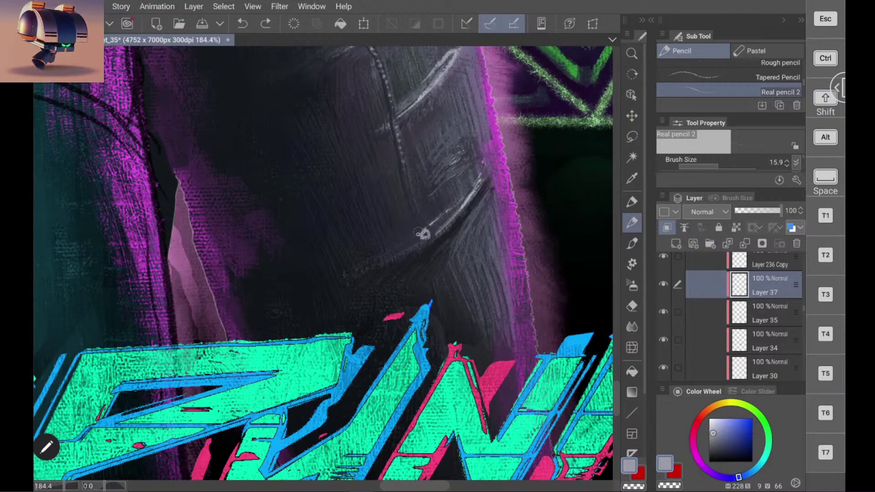
pyautogui.keyDown('alt'); pyautogui.click(417, 239); pyautogui.keyUp('alt')
pyautogui.moveTo(425, 234); pyautogui.dragTo(418, 242)
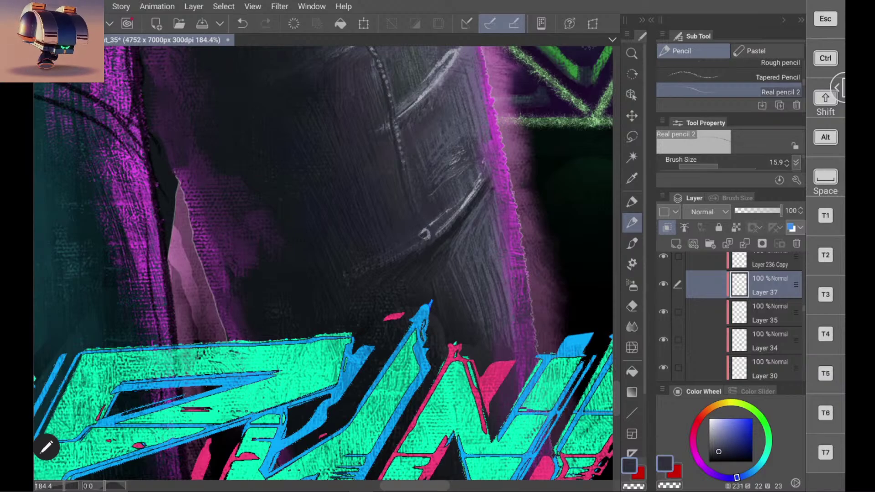
# Step: Clean up the long diagonal fold highlight at the middle of the dark trouser leg with grey tones sampled around the crease
pyautogui.scroll(-7, 425, 234)
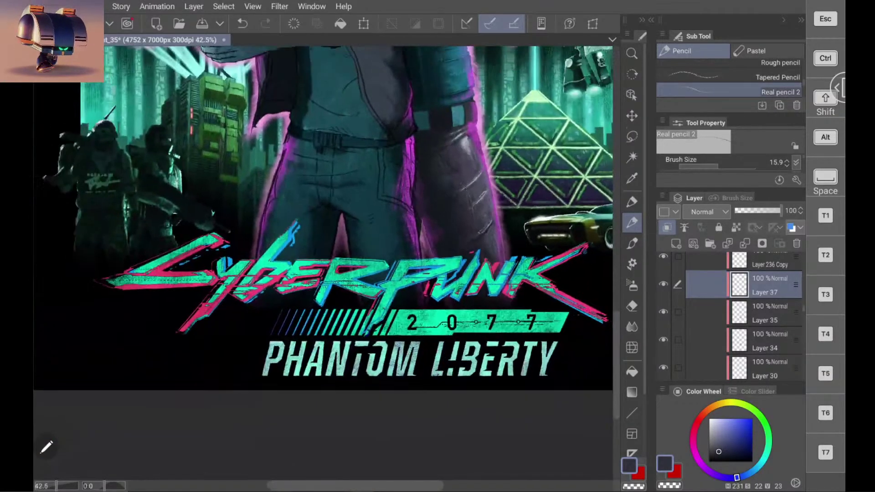
pyautogui.scroll(8, 426, 230)
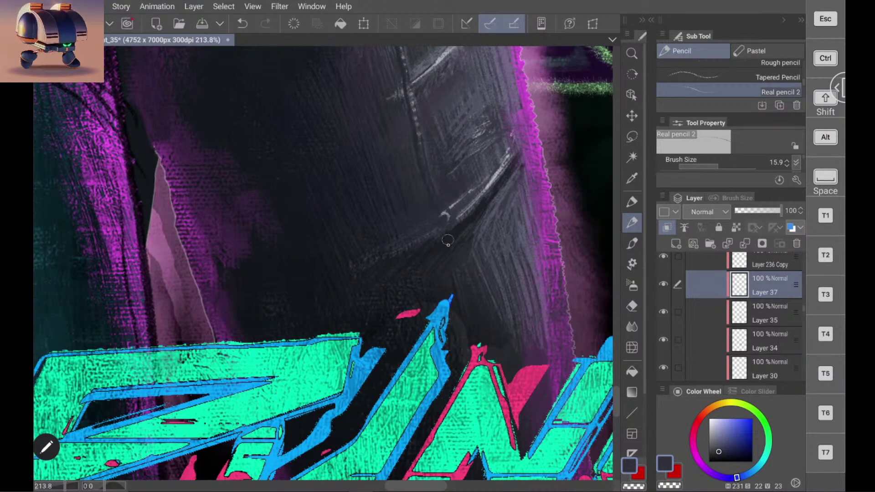
pyautogui.scroll(-4, 448, 224)
pyautogui.scroll(-4, 518, 235)
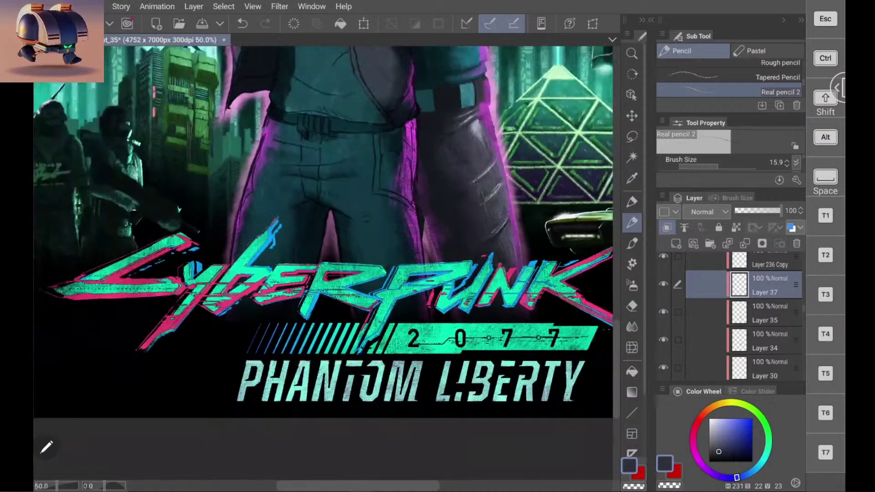
pyautogui.scroll(-3, 315, 228)
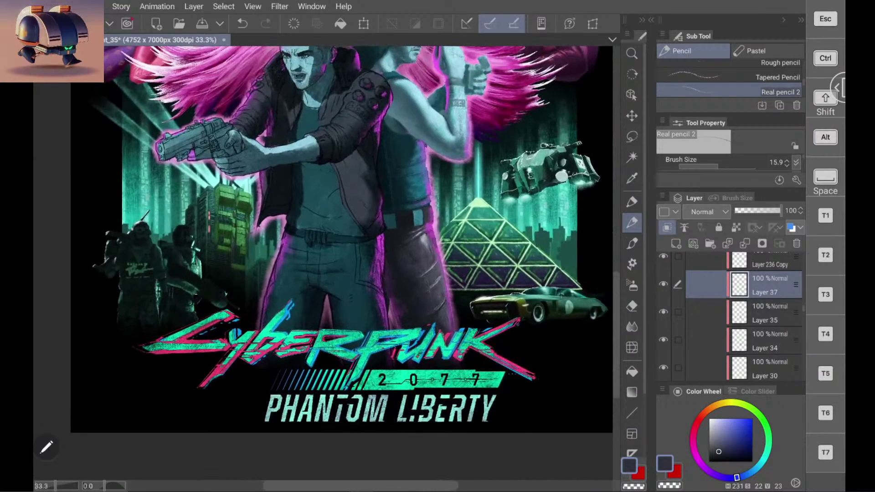
pyautogui.scroll(6, 433, 274)
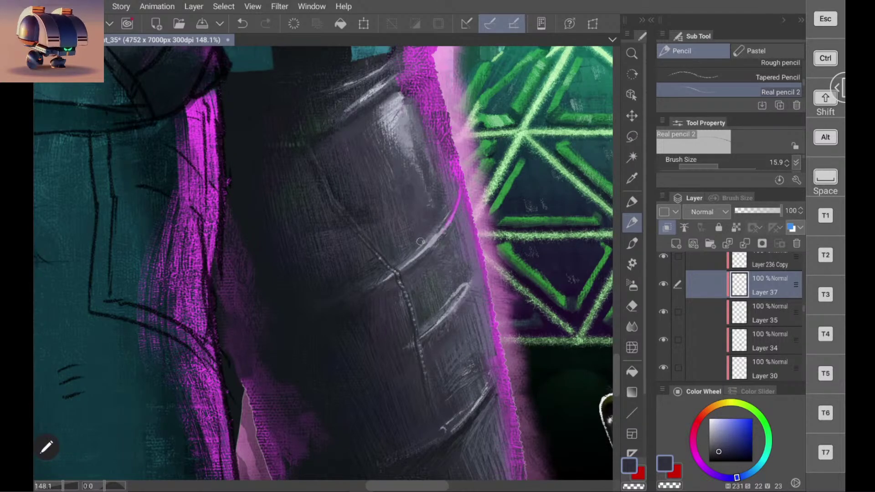
pyautogui.keyDown('alt'); pyautogui.click(438, 233); pyautogui.keyUp('alt')
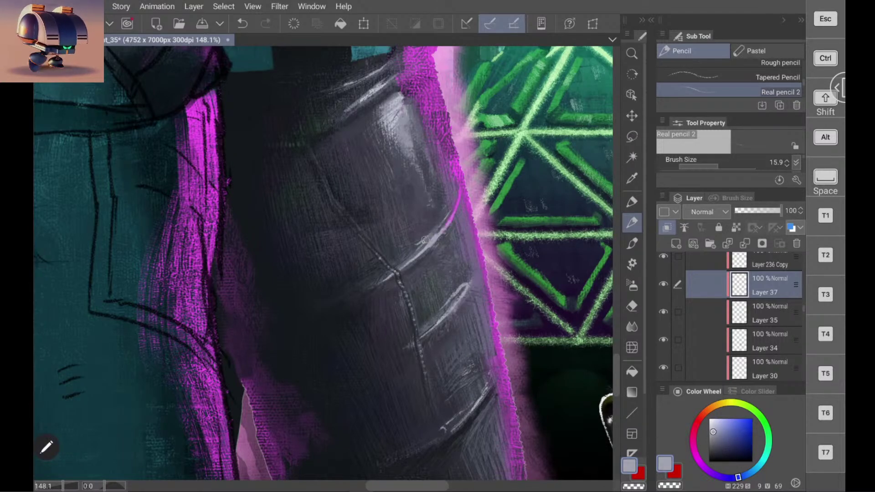
pyautogui.keyDown('alt'); pyautogui.click(418, 246); pyautogui.keyUp('alt')
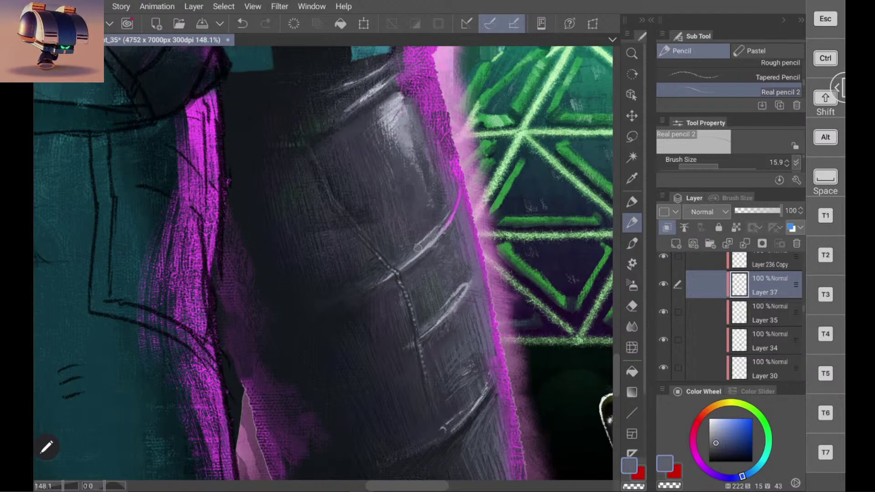
pyautogui.keyDown('alt'); pyautogui.click(444, 212); pyautogui.keyUp('alt')
pyautogui.moveTo(447, 213); pyautogui.dragTo(429, 234)
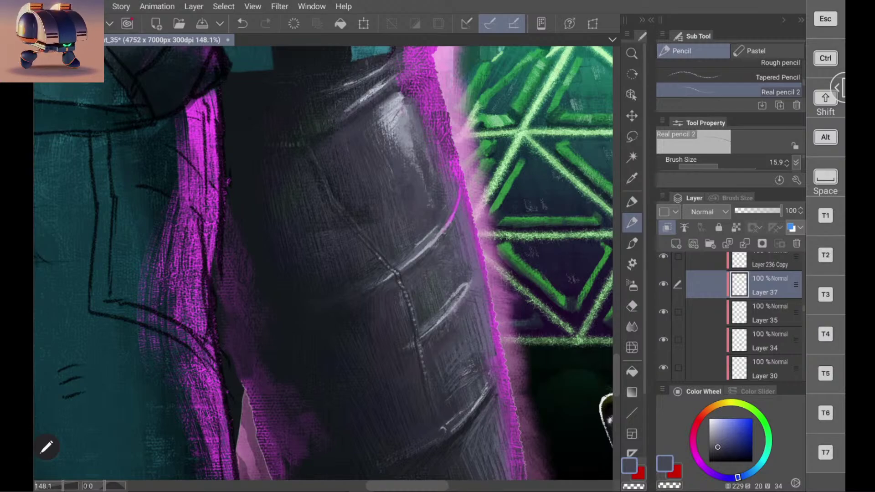
pyautogui.keyDown('alt'); pyautogui.click(423, 238); pyautogui.keyUp('alt')
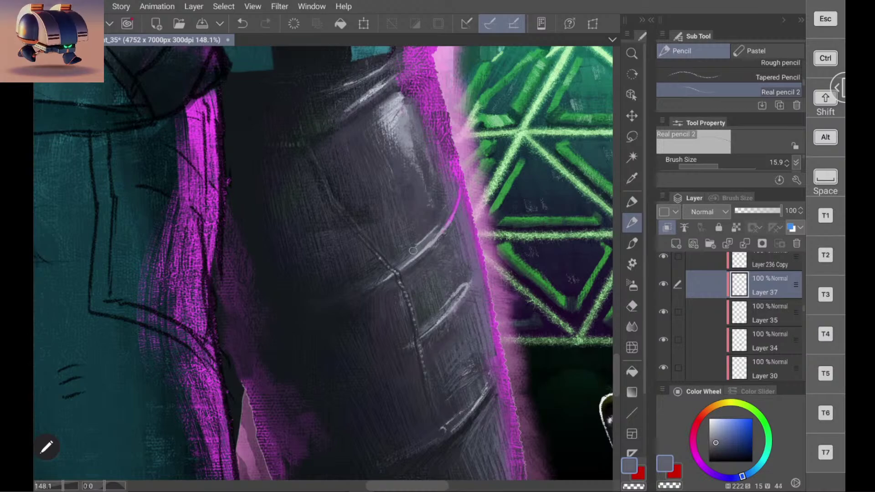
pyautogui.keyDown('alt'); pyautogui.click(416, 248); pyautogui.keyUp('alt')
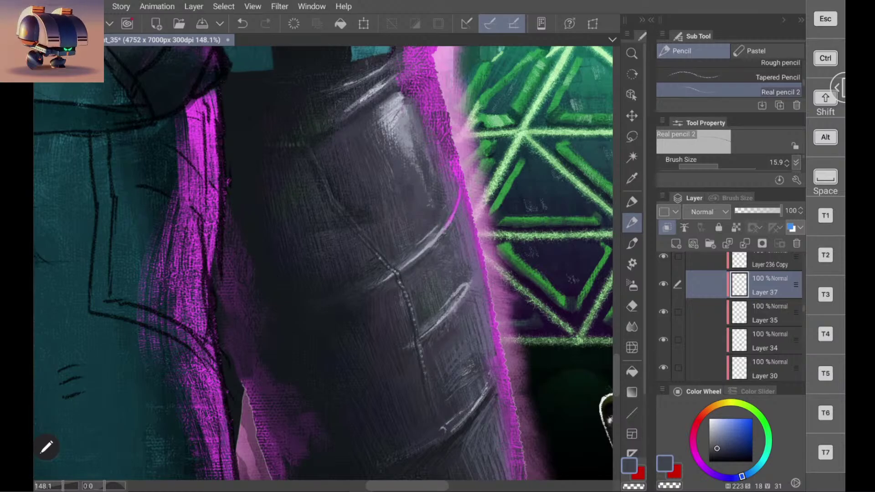
# Step: Draw a second thin light stroke just above the middle fold highlight, using a tone sampled from the crease
pyautogui.scroll(-8, 323, 263)
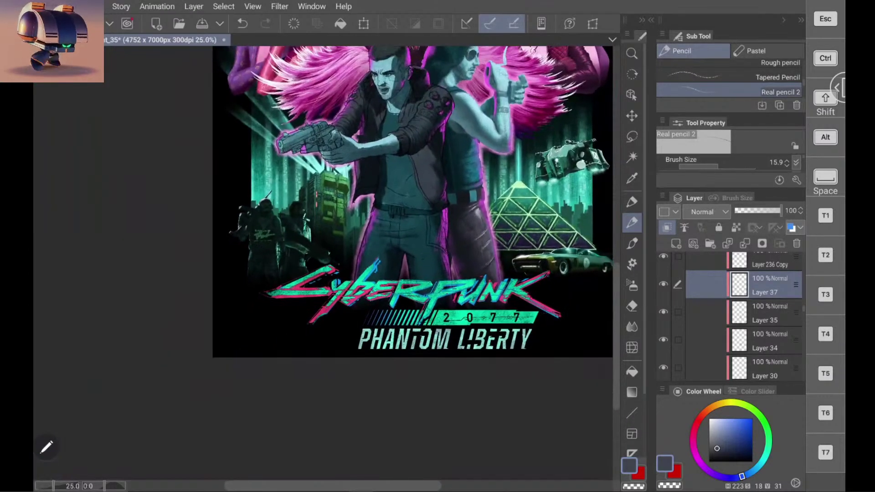
pyautogui.scroll(8, 474, 230)
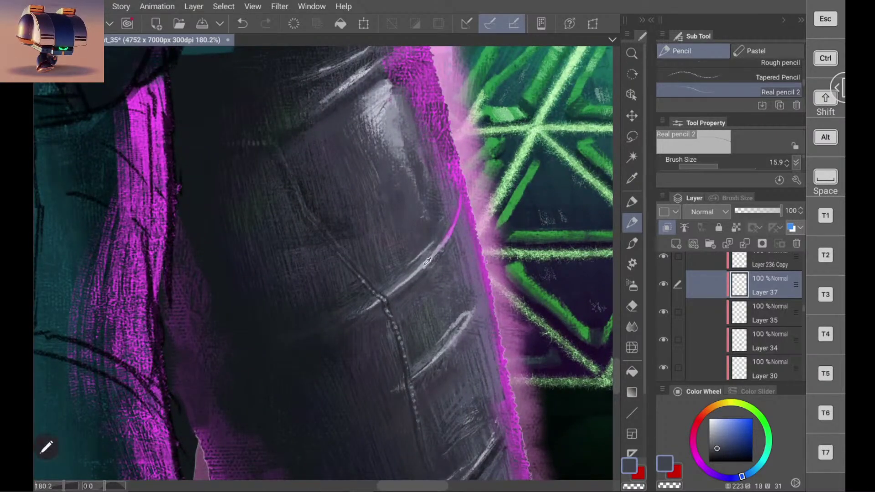
pyautogui.keyDown('alt'); pyautogui.click(426, 262); pyautogui.keyUp('alt')
pyautogui.moveTo(424, 247)
pyautogui.mouseDown()
pyautogui.moveTo(437, 233)
pyautogui.moveTo(430, 256)
pyautogui.moveTo(447, 219)
pyautogui.moveTo(434, 239)
pyautogui.moveTo(439, 229)
pyautogui.moveTo(435, 244)
pyautogui.moveTo(461, 209)
pyautogui.moveTo(441, 236)
pyautogui.mouseUp()
# Step: Sample the magenta rim light and blend it into the outer end of the middle fold's new highlight
pyautogui.keyDown('alt'); pyautogui.click(458, 211); pyautogui.keyUp('alt')
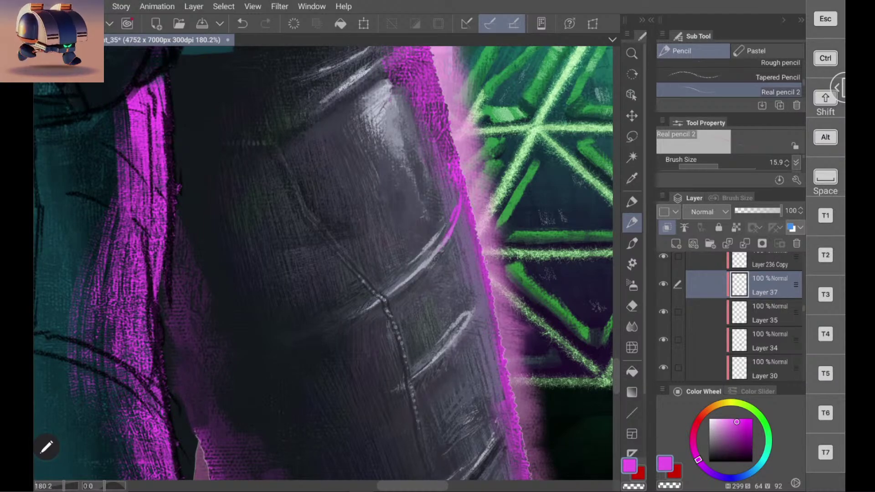
pyautogui.hotkey('ctrl', 'z')
pyautogui.moveTo(452, 214); pyautogui.dragTo(455, 209)
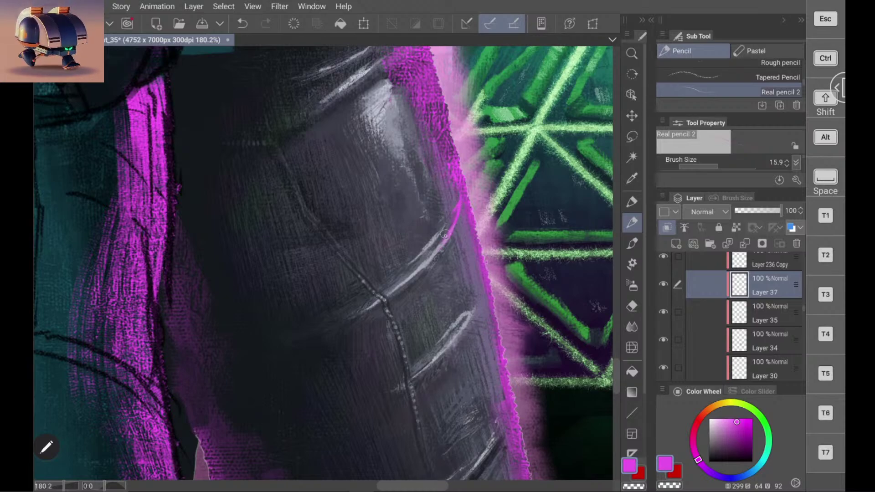
# Step: Trim the outer tip of the magenta fold line with a muted purple-grey sampled beside it
pyautogui.scroll(-6, 470, 219)
pyautogui.scroll(5, 469, 218)
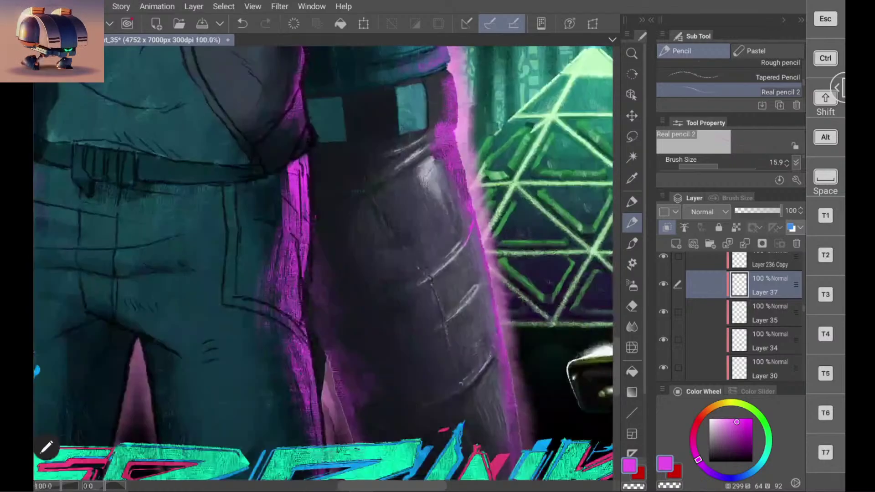
pyautogui.scroll(3, 457, 215)
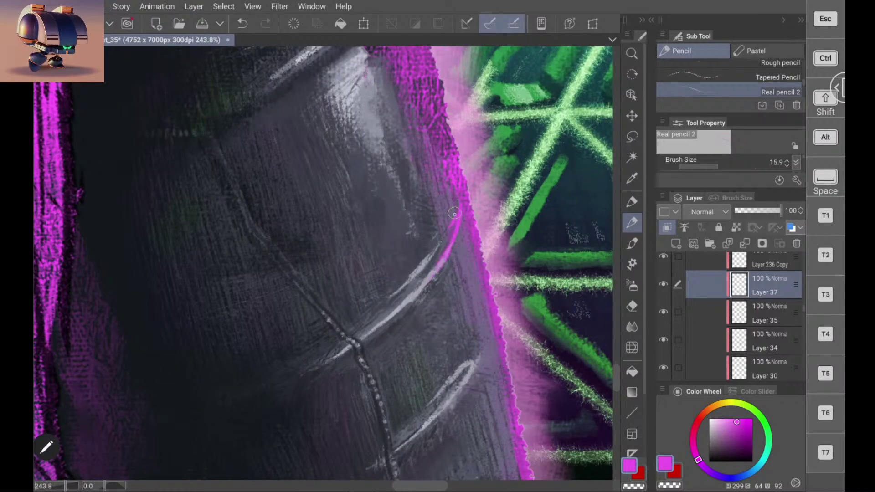
pyautogui.keyDown('alt'); pyautogui.click(462, 234); pyautogui.keyUp('alt')
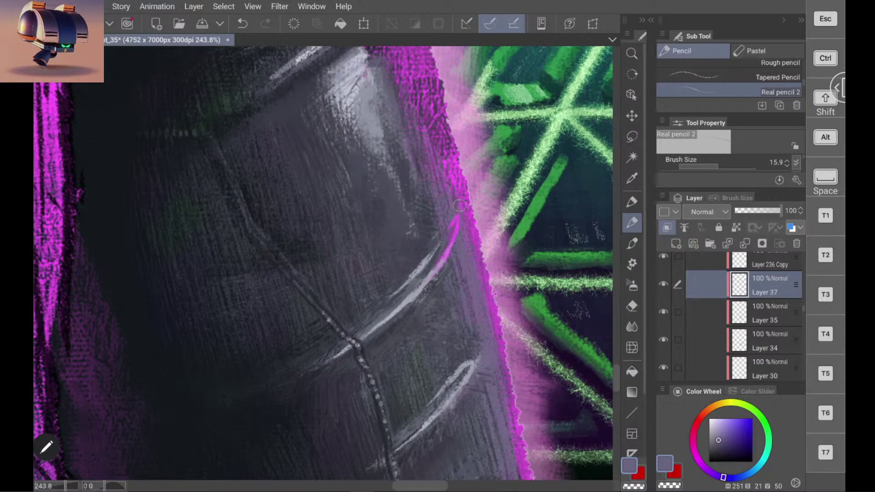
# Step: Redo the transition between the magenta rim light and the light grey highlight along the middle fold
pyautogui.scroll(-6, 461, 202)
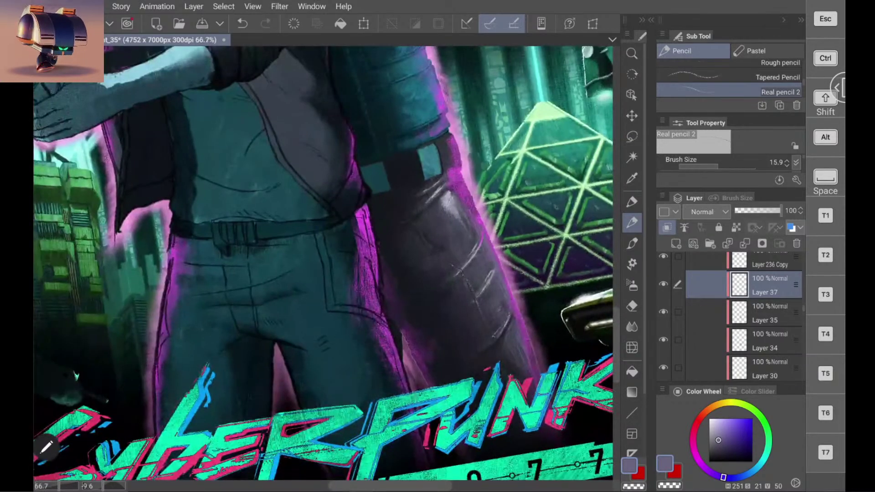
pyautogui.scroll(-1, 502, 228)
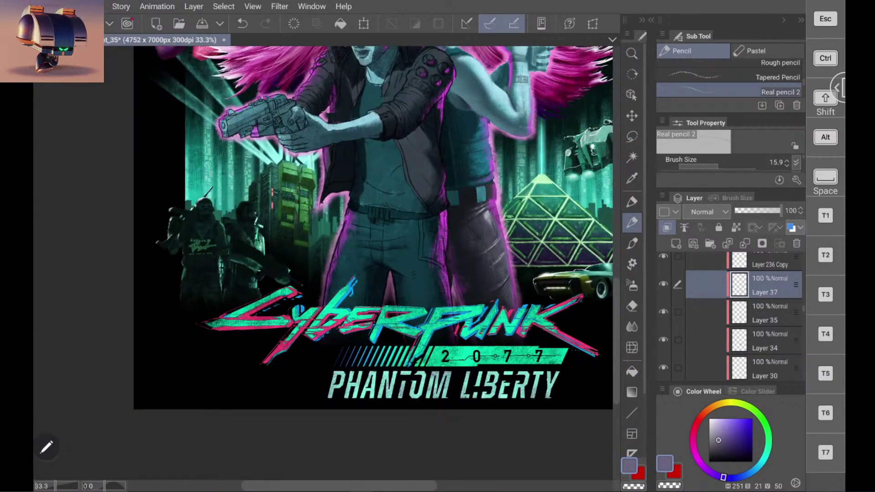
pyautogui.scroll(5, 525, 214)
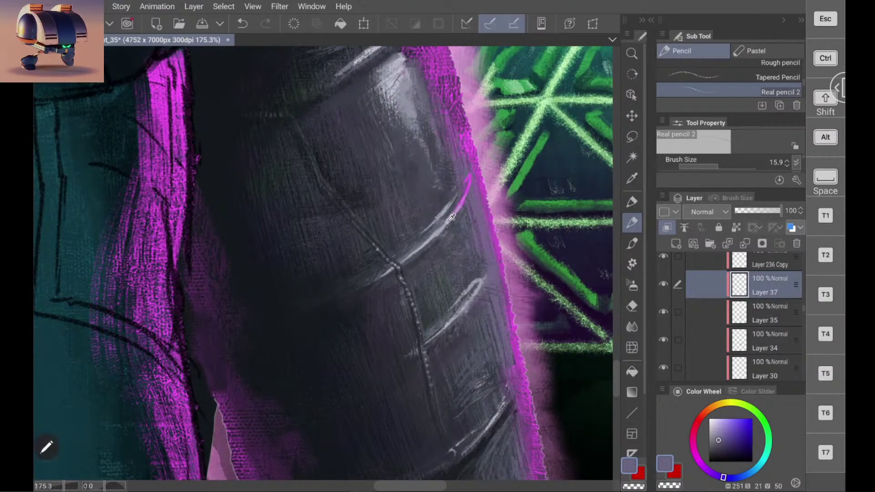
pyautogui.keyDown('alt'); pyautogui.click(455, 209); pyautogui.keyUp('alt')
pyautogui.hotkey('ctrl', 'z')
pyautogui.moveTo(469, 186); pyautogui.dragTo(447, 226)
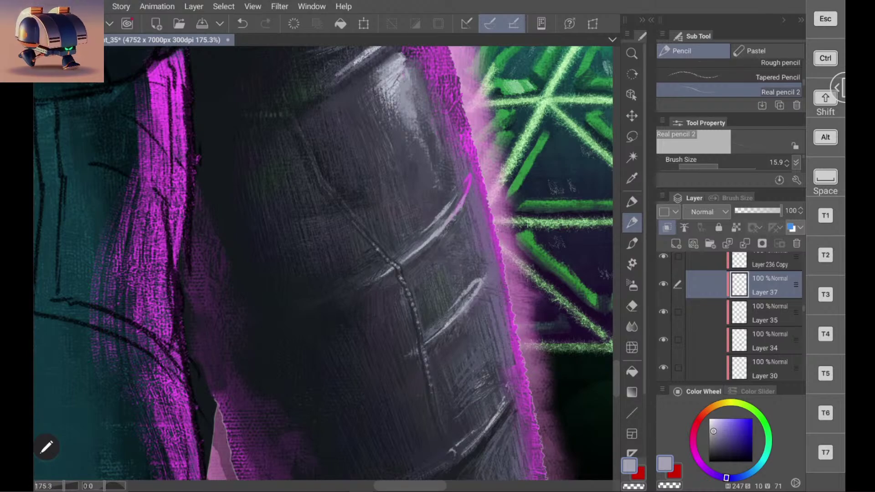
# Step: Thin the outer end of the middle fold highlight with dark grey sampled from the fabric above it
pyautogui.scroll(-6, 472, 192)
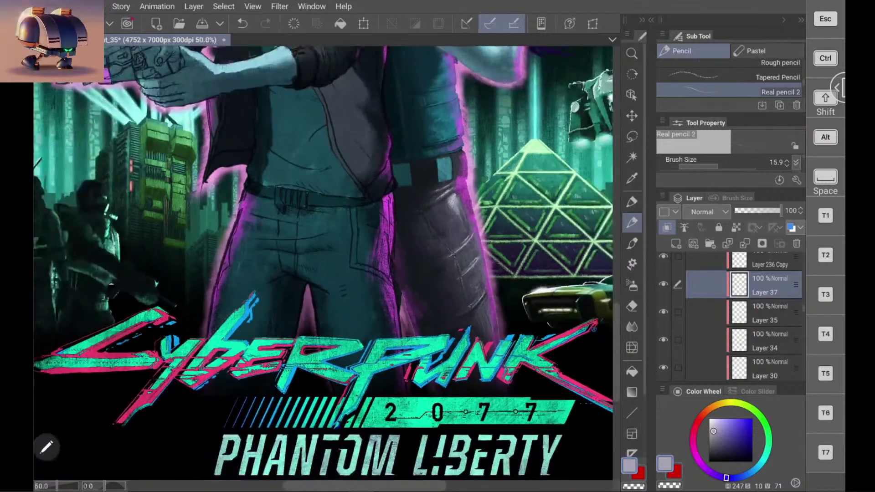
pyautogui.scroll(3, 506, 219)
pyautogui.scroll(3, 452, 210)
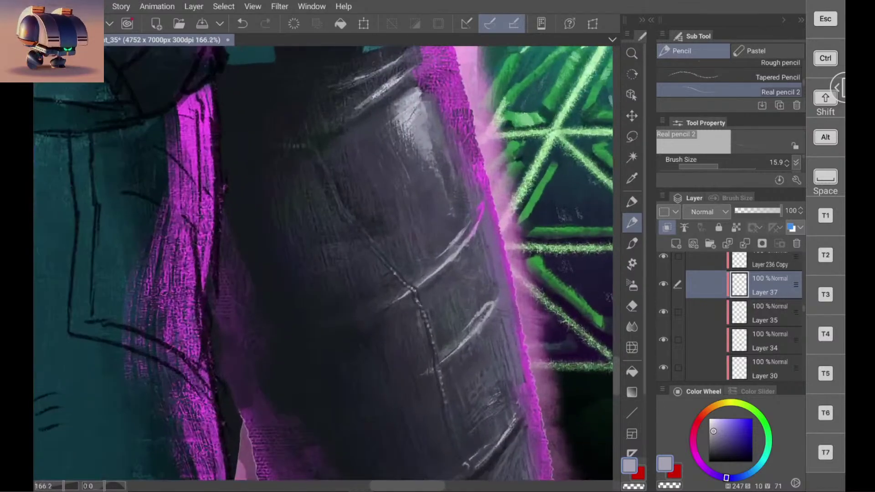
pyautogui.keyDown('alt'); pyautogui.click(453, 210); pyautogui.keyUp('alt')
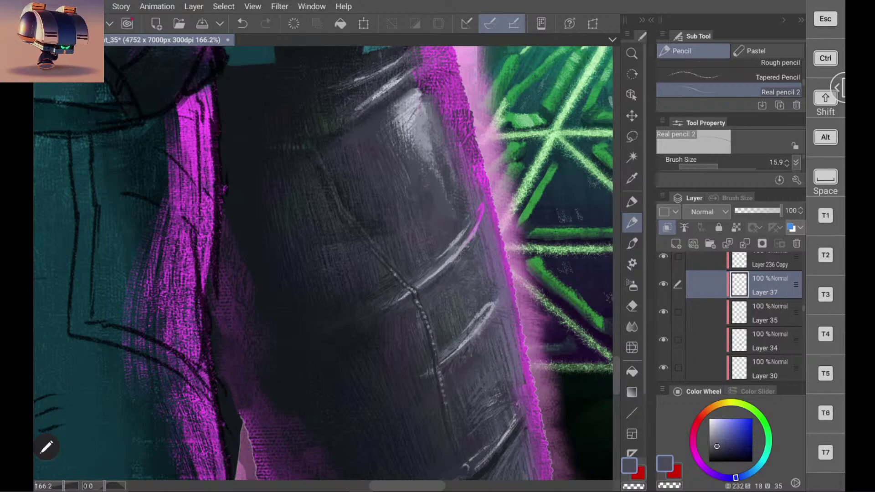
# Step: Sharpen the outer edge of the bright thigh highlight with dark grey sampled from the adjacent shadow
pyautogui.scroll(-6, 323, 262)
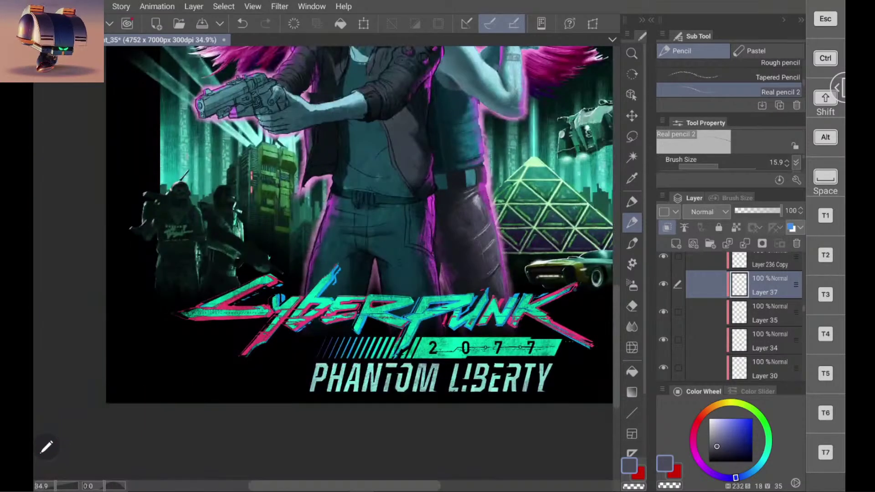
pyautogui.scroll(6, 424, 196)
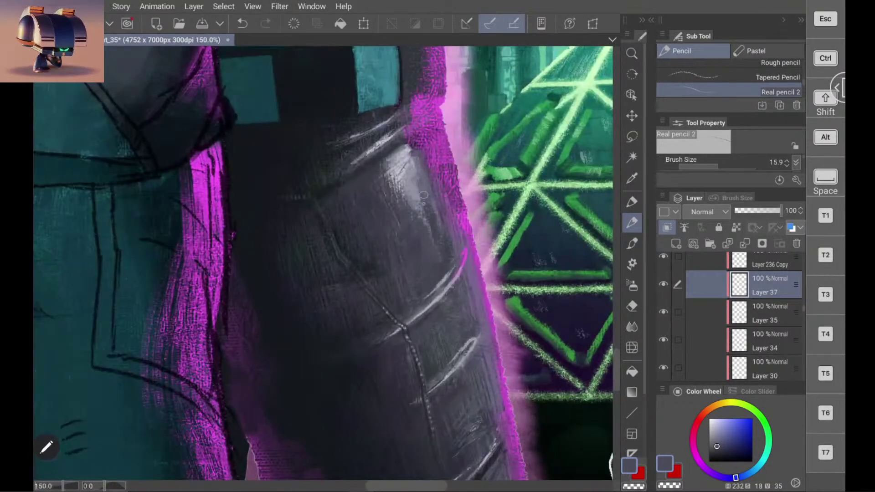
pyautogui.keyDown('alt'); pyautogui.click(439, 213); pyautogui.keyUp('alt')
pyautogui.moveTo(430, 199)
pyautogui.mouseDown()
pyautogui.moveTo(439, 227)
pyautogui.moveTo(438, 194)
pyautogui.moveTo(429, 202)
pyautogui.moveTo(417, 155)
pyautogui.moveTo(429, 192)
pyautogui.moveTo(419, 151)
pyautogui.mouseUp()
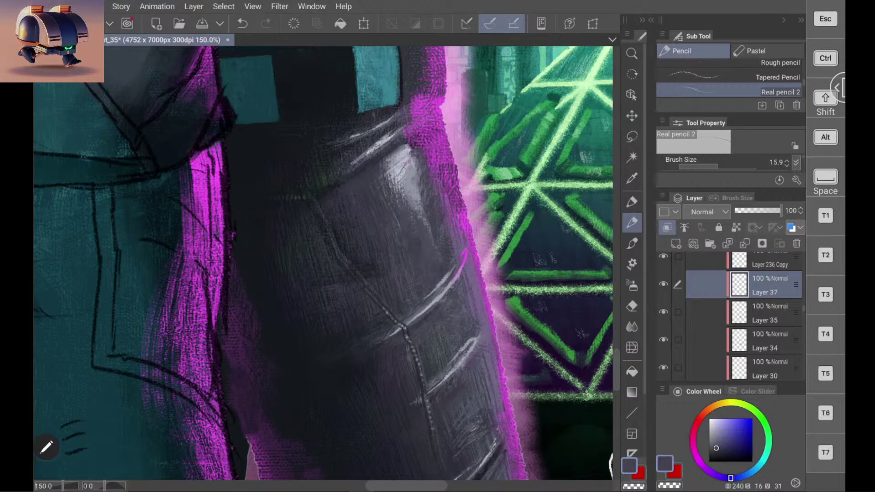
# Step: Strengthen the lower part of the bright thigh highlight with light grey sampled from it
pyautogui.scroll(-6, 323, 262)
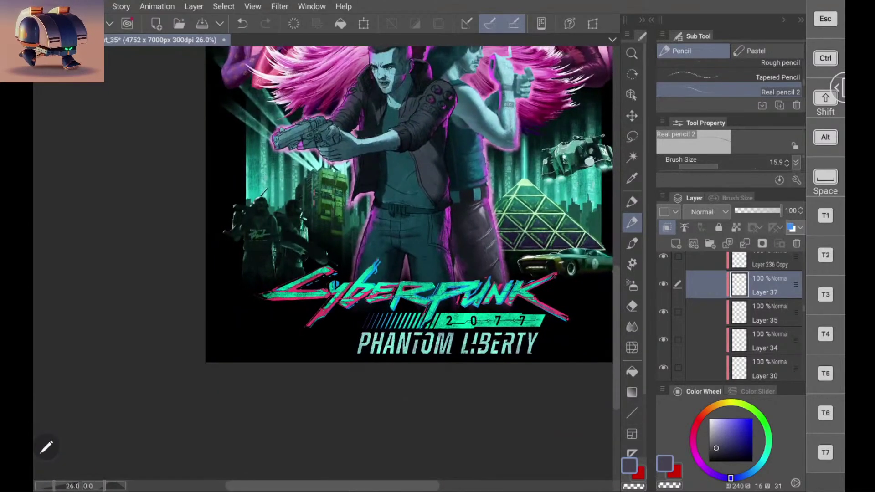
pyautogui.scroll(6, 495, 214)
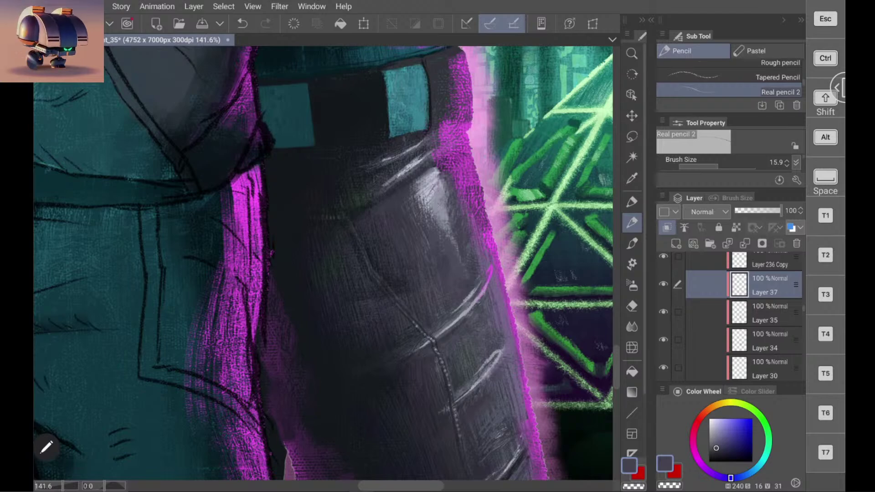
pyautogui.keyDown('alt'); pyautogui.click(440, 200); pyautogui.keyUp('alt')
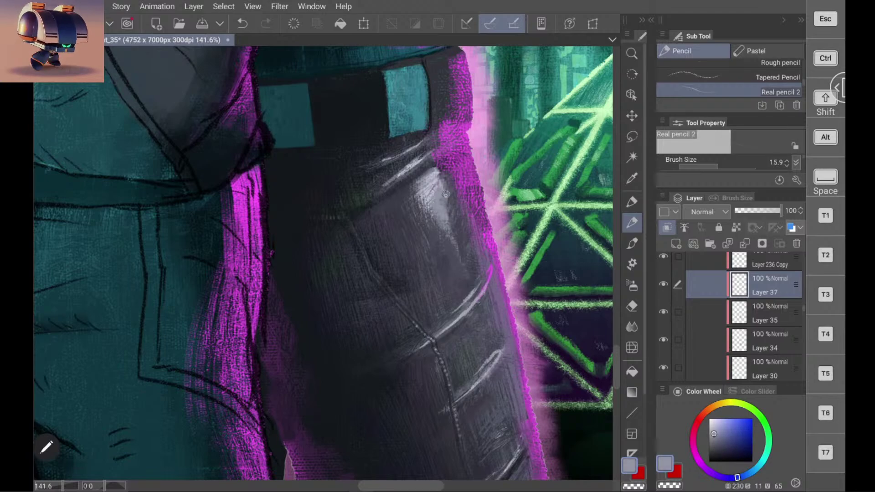
pyautogui.moveTo(447, 220); pyautogui.dragTo(455, 240)
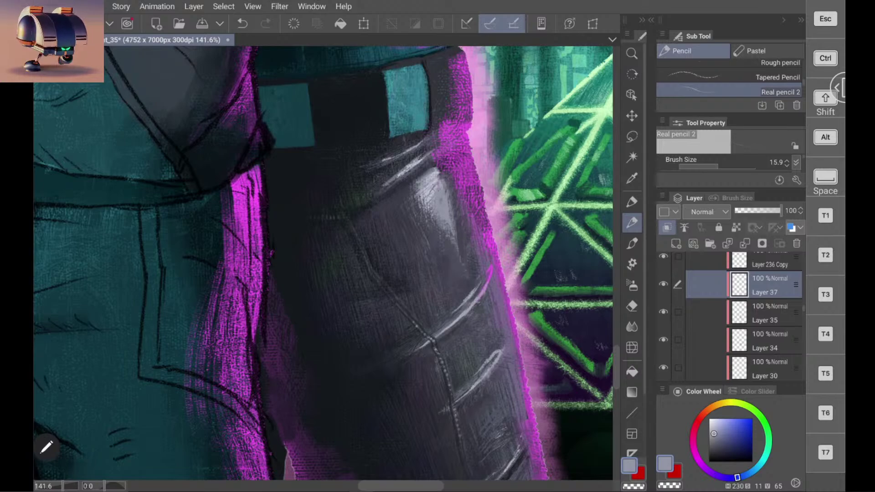
# Step: Paint a short light grey crease highlight across the inner seam line, just above the middle fold highlight
pyautogui.scroll(-5, 461, 256)
pyautogui.scroll(-3, 249, 290)
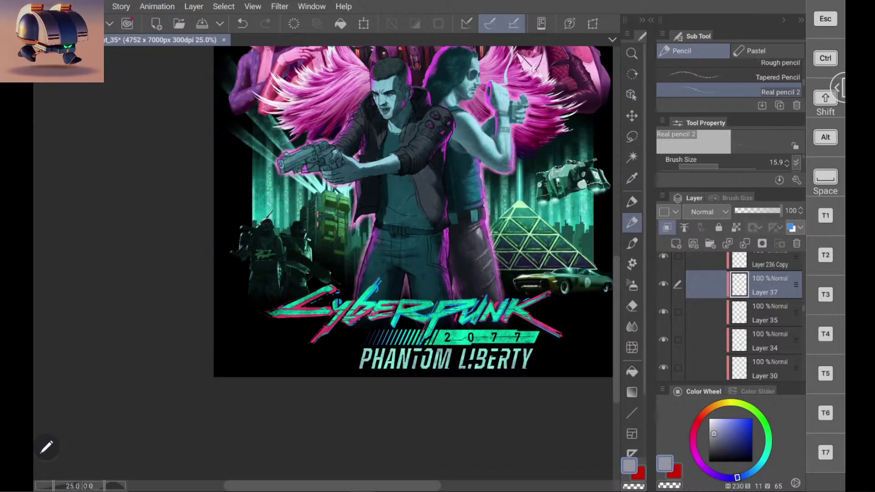
pyautogui.scroll(3, 531, 256)
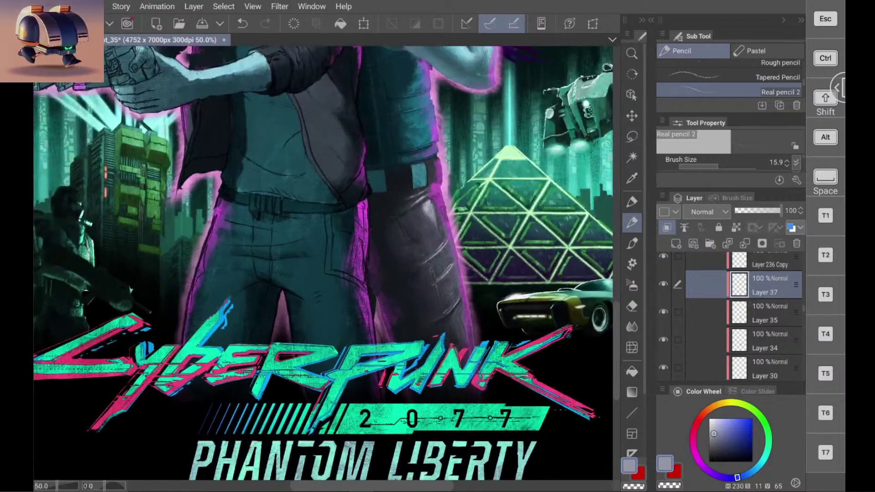
pyautogui.scroll(1, 454, 269)
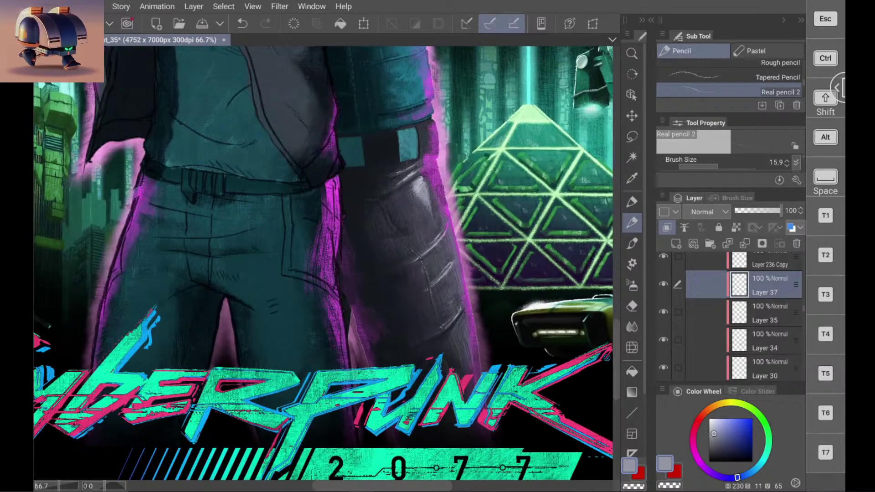
pyautogui.scroll(3, 353, 211)
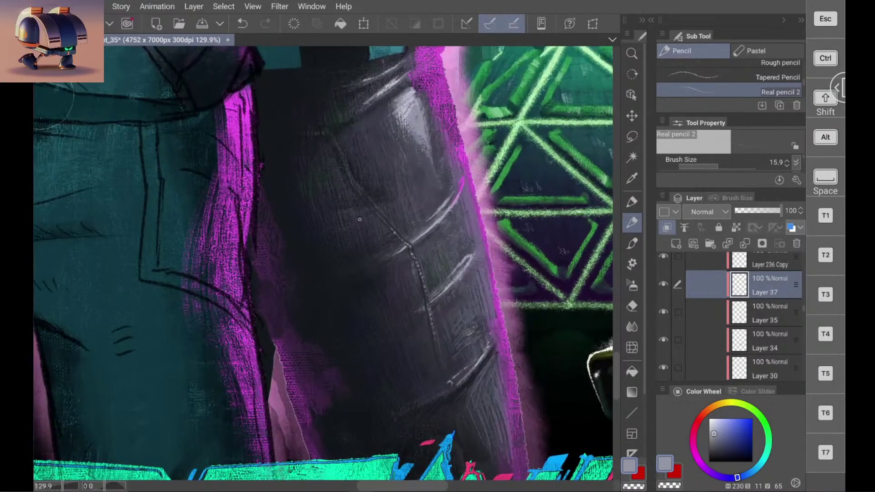
pyautogui.moveTo(353, 211)
pyautogui.mouseDown()
pyautogui.moveTo(411, 193)
pyautogui.moveTo(345, 210)
pyautogui.mouseUp()
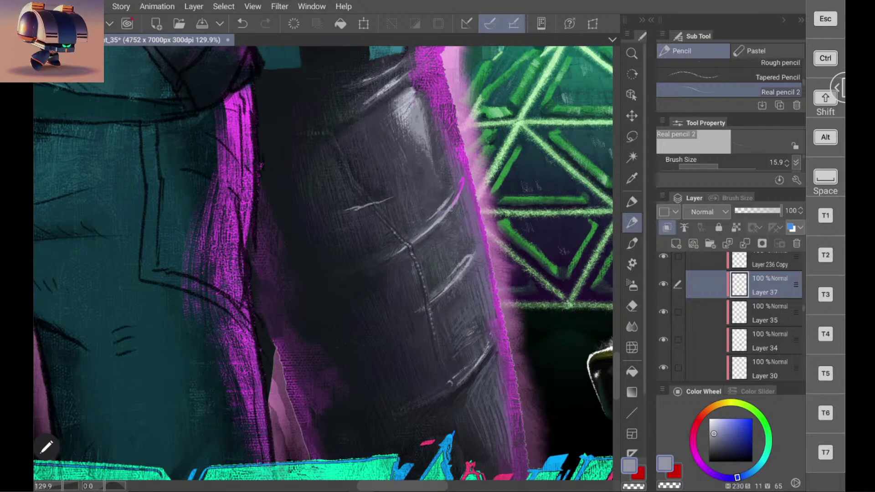
# Step: Tone down the short crease highlight and blend it into the trouser fabric with dark greys sampled around it
pyautogui.scroll(-10, 324, 263)
pyautogui.scroll(10, 326, 263)
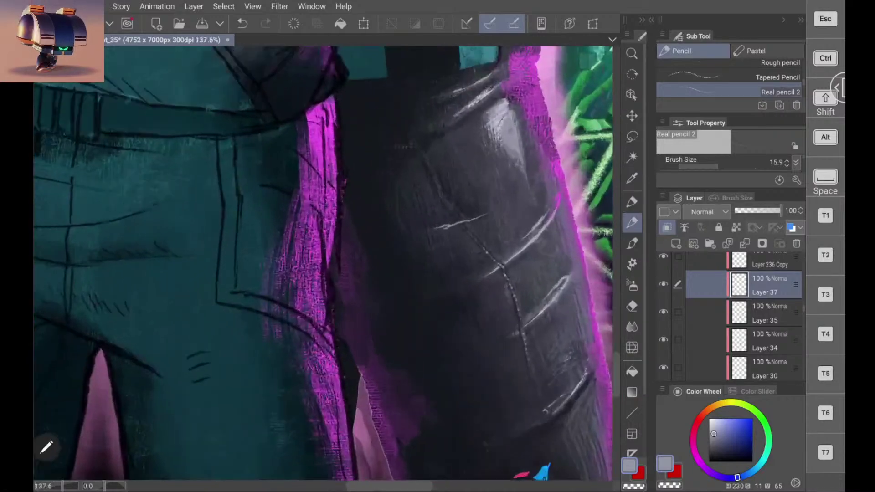
pyautogui.scroll(1, 452, 239)
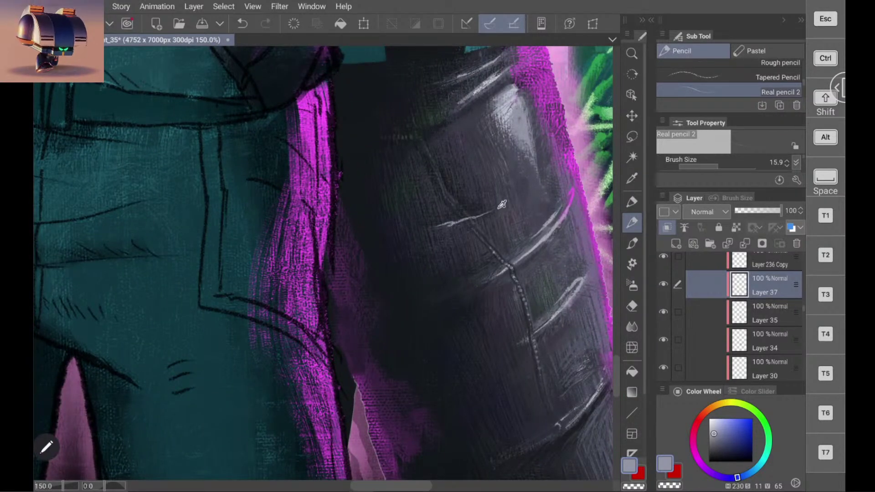
pyautogui.keyDown('alt'); pyautogui.click(531, 197); pyautogui.keyUp('alt')
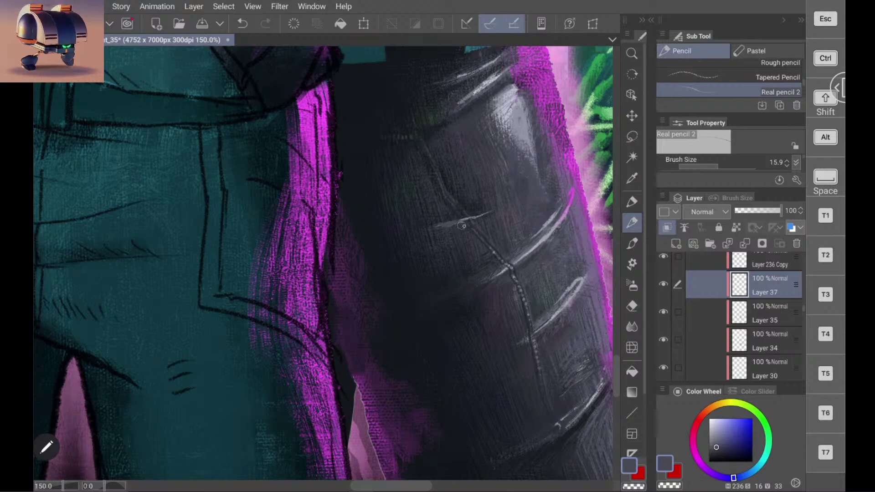
pyautogui.keyDown('alt'); pyautogui.click(452, 230); pyautogui.keyUp('alt')
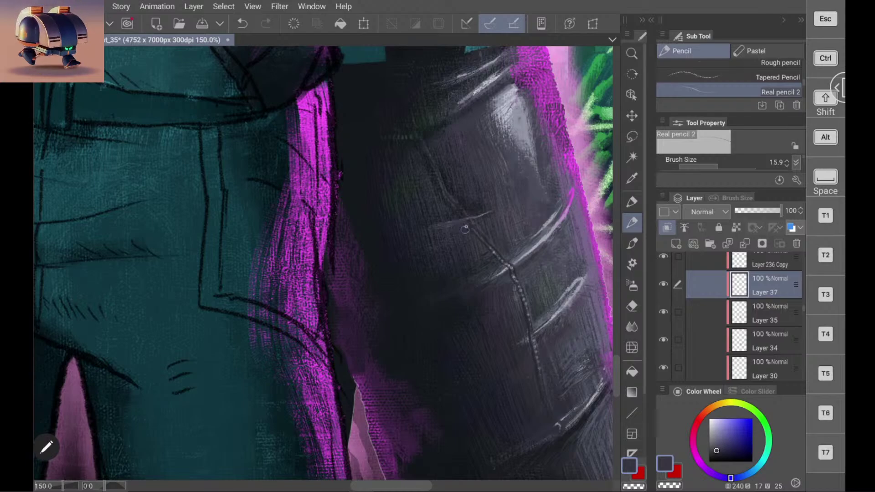
pyautogui.keyDown('alt'); pyautogui.click(462, 210); pyautogui.keyUp('alt')
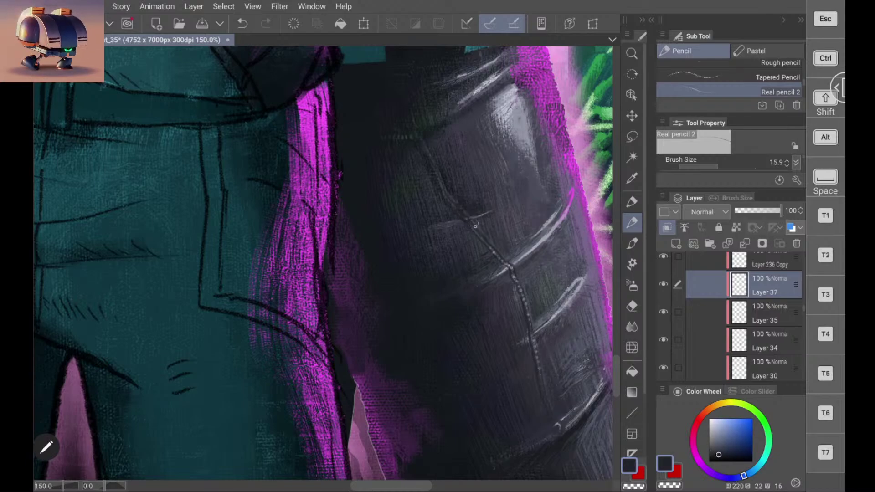
# Step: Toggle the visibility of Layer 37 repeatedly to compare the trouser leg with and without its painted details
pyautogui.scroll(-4, 474, 228)
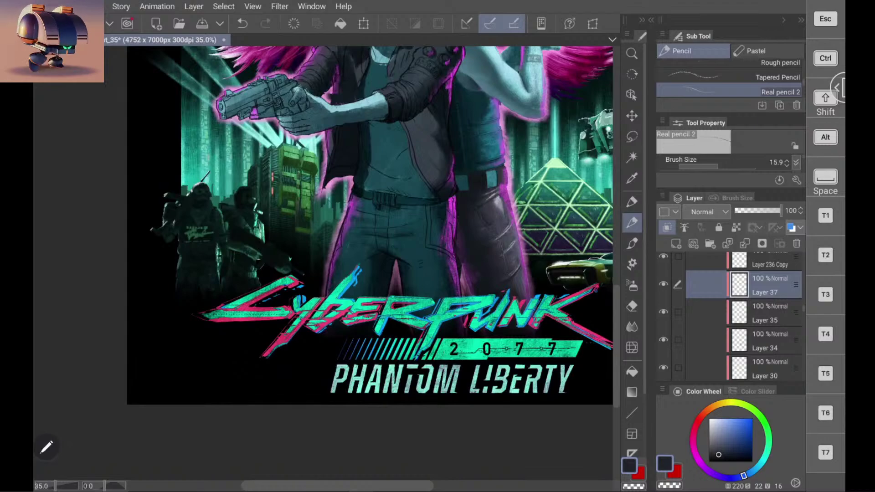
pyautogui.scroll(-1, 368, 232)
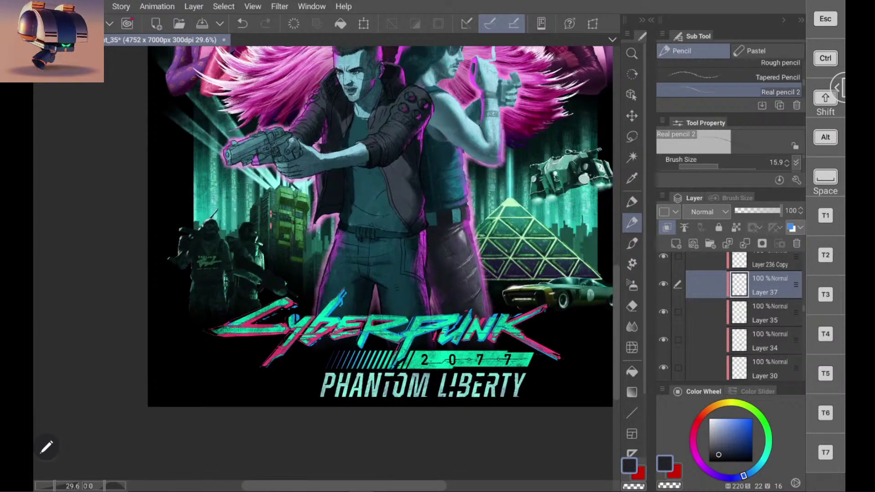
pyautogui.scroll(-1, 381, 228)
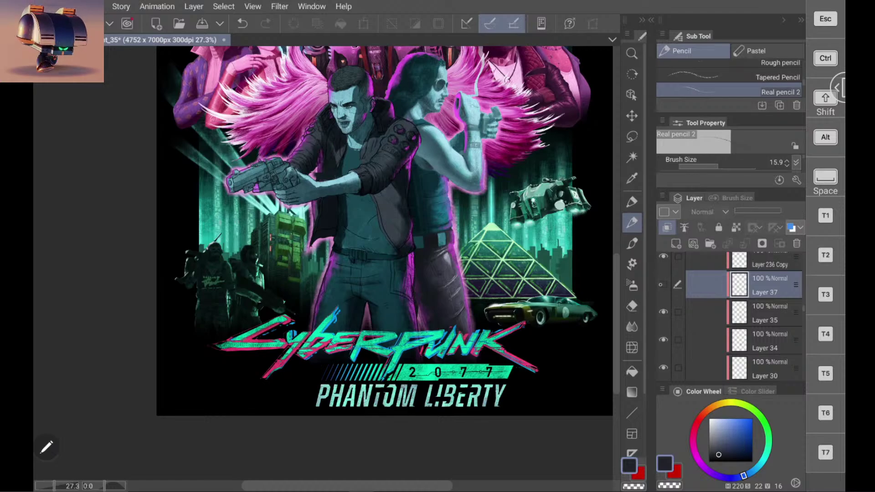
pyautogui.click(663, 284)
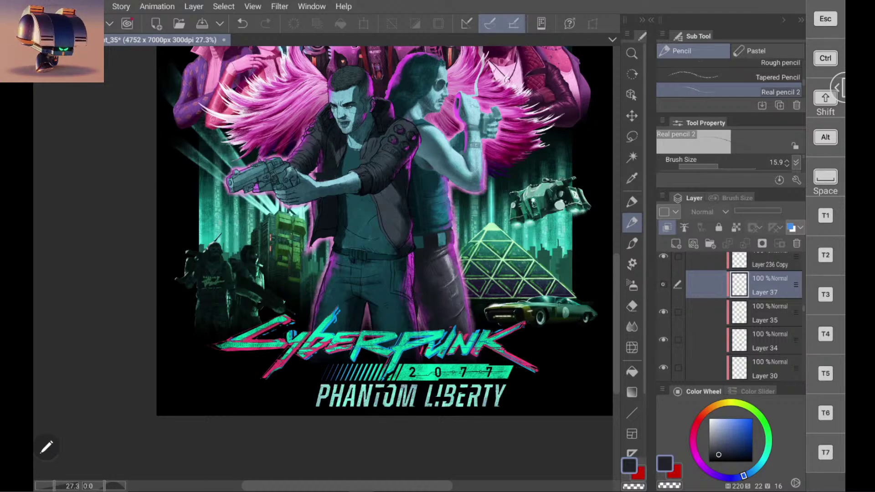
pyautogui.click(664, 284)
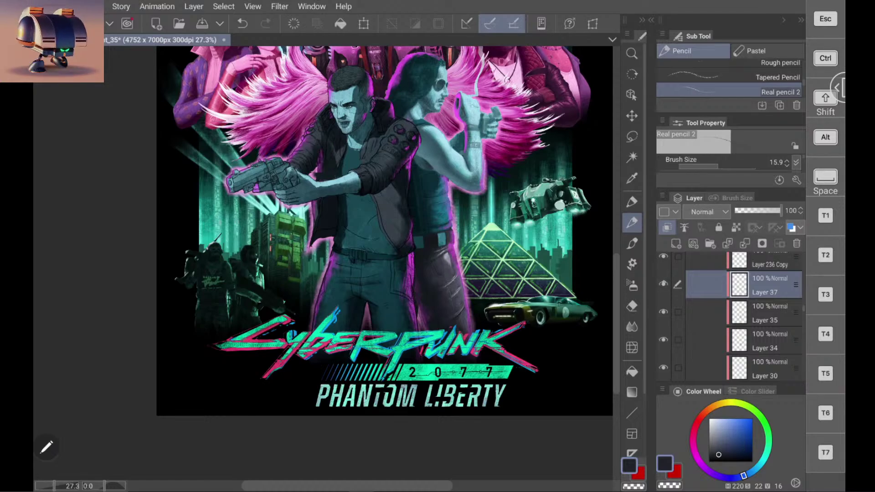
pyautogui.click(663, 284)
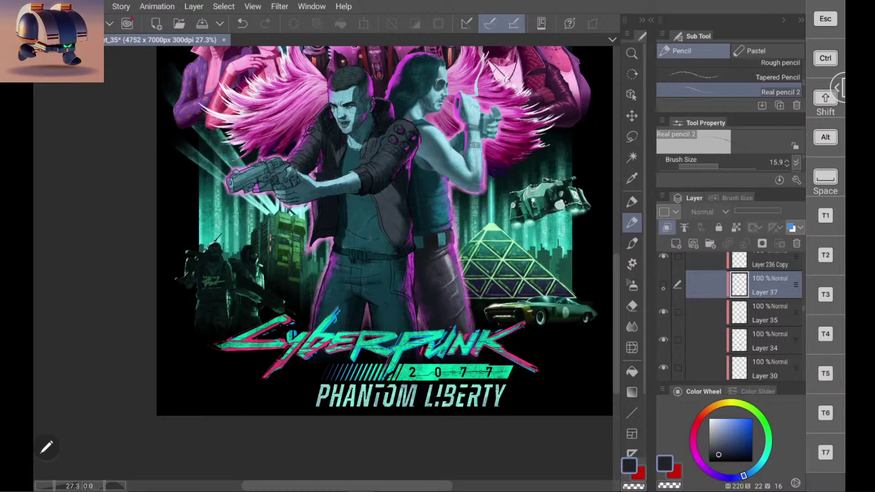
pyautogui.click(664, 285)
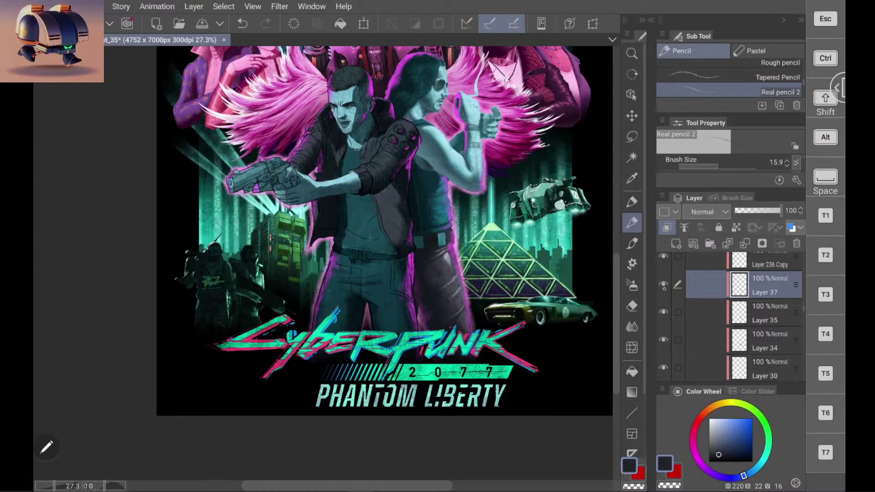
pyautogui.click(664, 285)
pyautogui.click(664, 285)
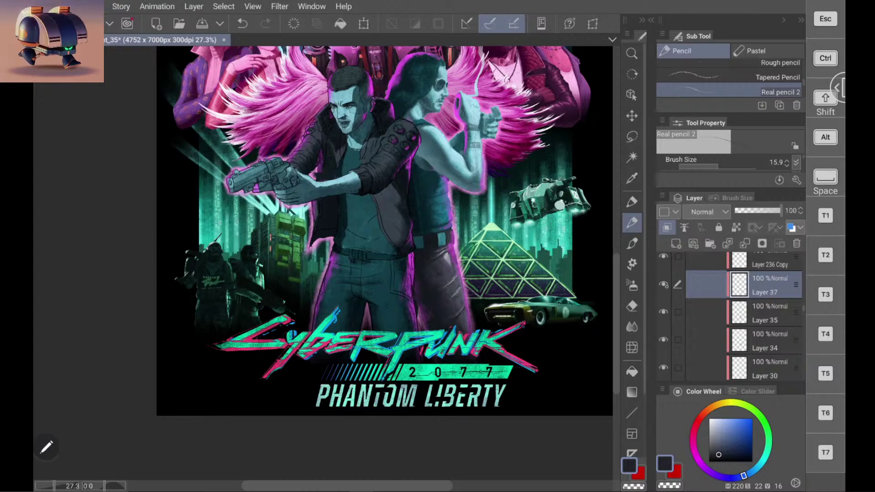
pyautogui.click(664, 285)
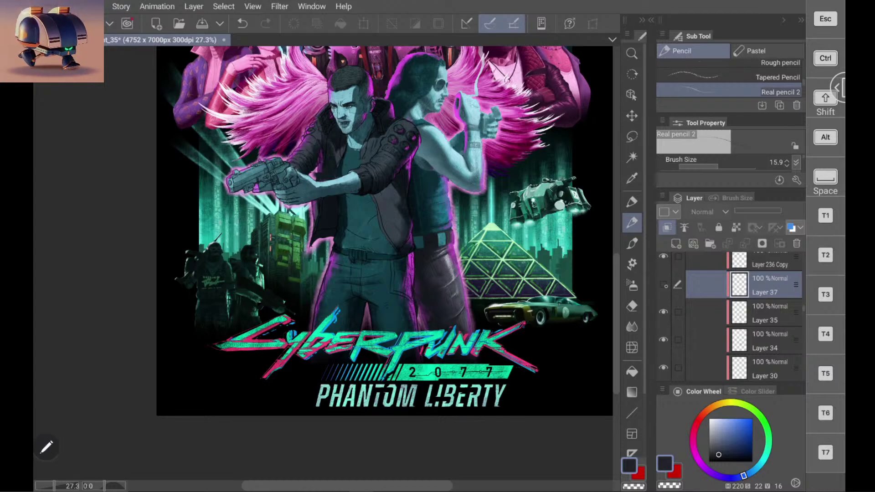
pyautogui.click(664, 285)
pyautogui.click(664, 285)
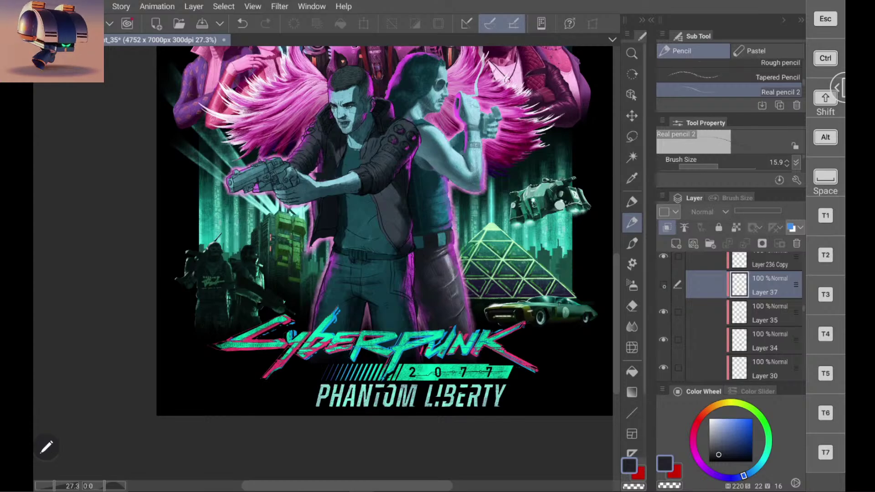
pyautogui.click(664, 285)
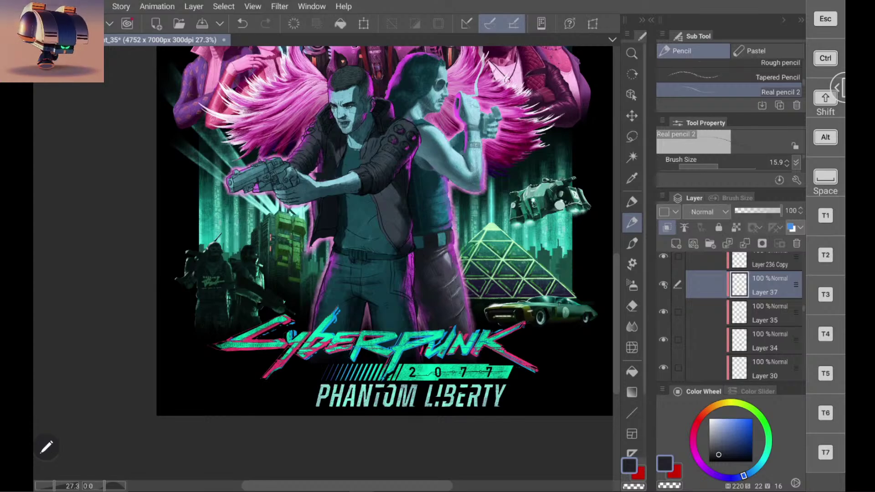
pyautogui.click(664, 285)
pyautogui.click(664, 285)
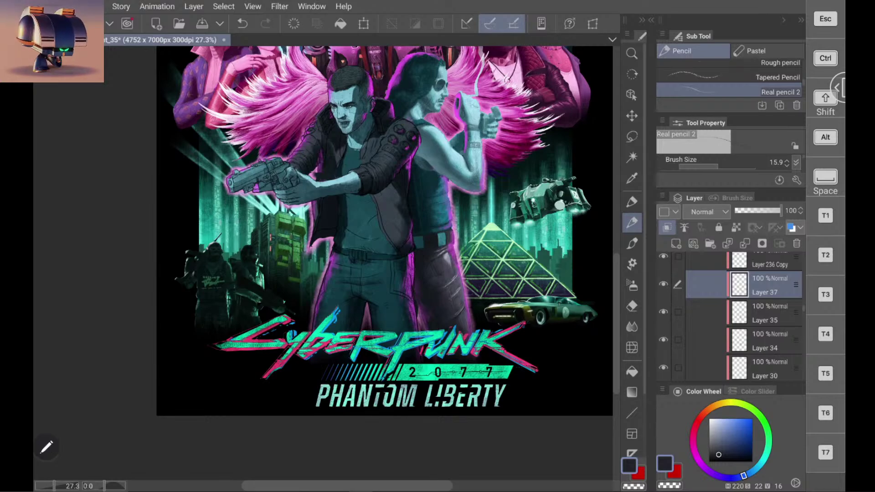
# Step: Rework the bright thigh highlight with light grey sampled from it and soften its lower part with dark grey sampled below it
pyautogui.scroll(4, 451, 260)
pyautogui.scroll(4, 479, 276)
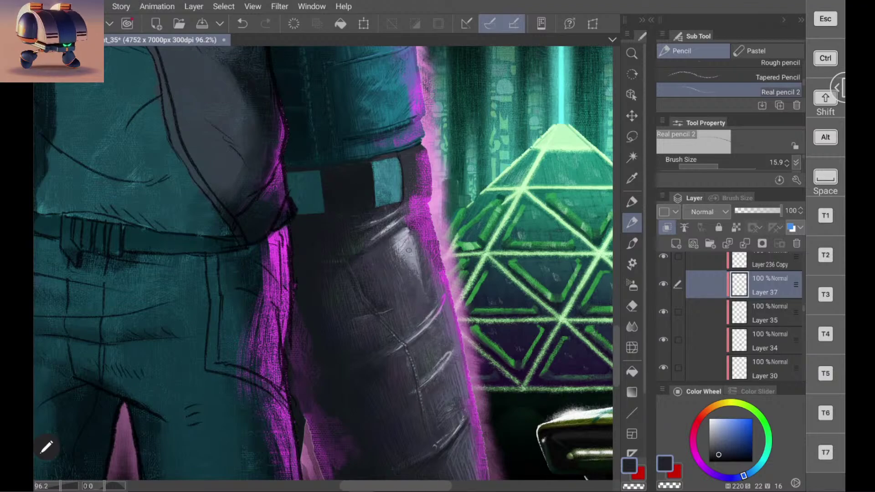
pyautogui.keyDown('alt'); pyautogui.click(414, 254); pyautogui.keyUp('alt')
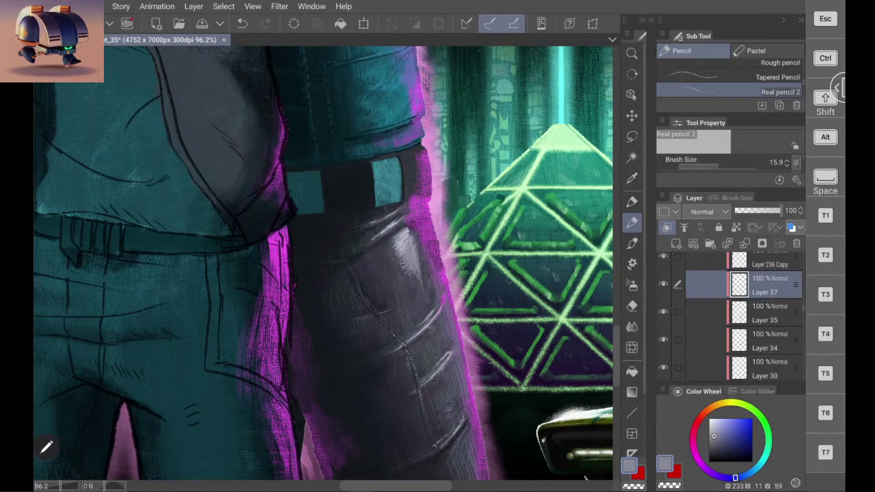
pyautogui.keyDown('alt'); pyautogui.click(418, 283); pyautogui.keyUp('alt')
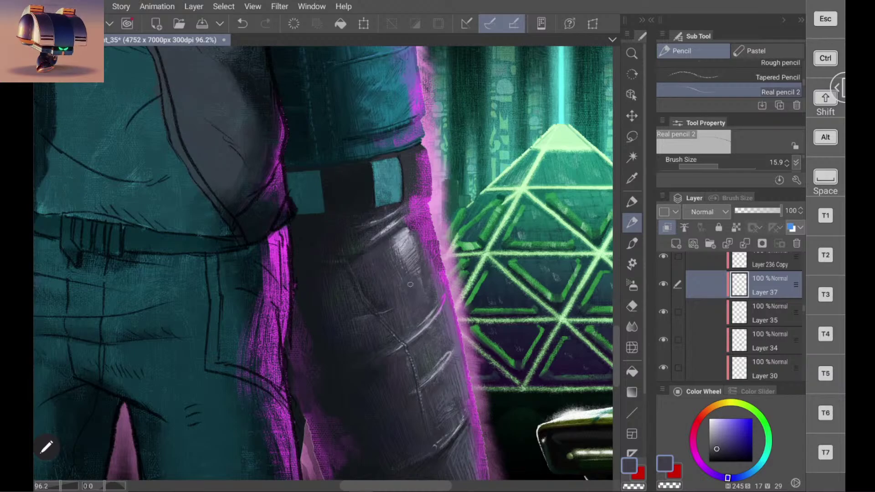
# Step: Extend the bright thigh highlight along its outer side with short strokes of light grey sampled from it
pyautogui.scroll(-8, 456, 251)
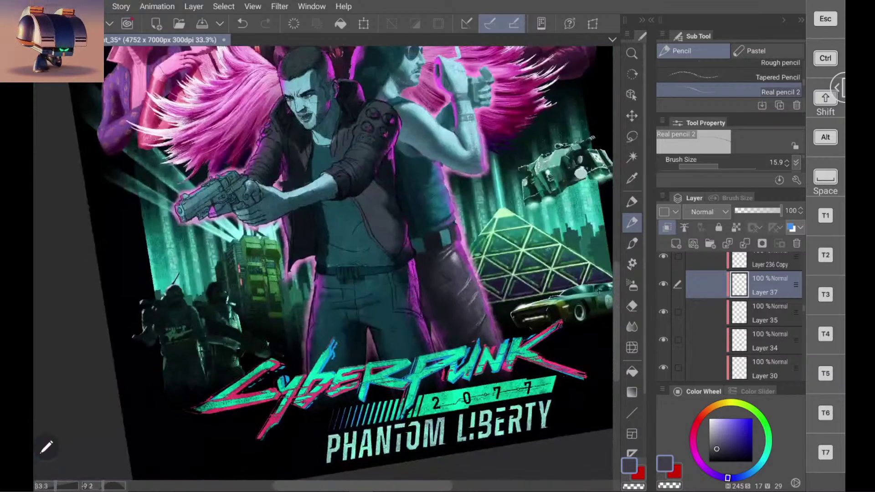
pyautogui.scroll(2, 502, 251)
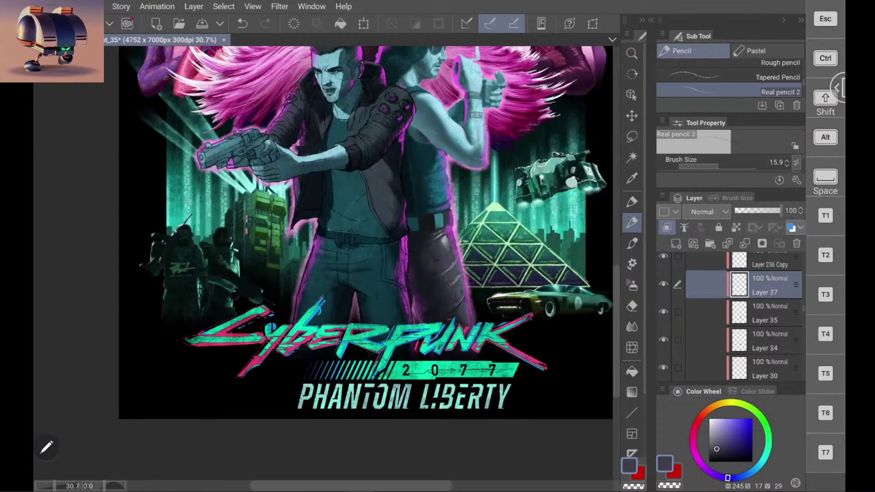
pyautogui.scroll(5, 401, 255)
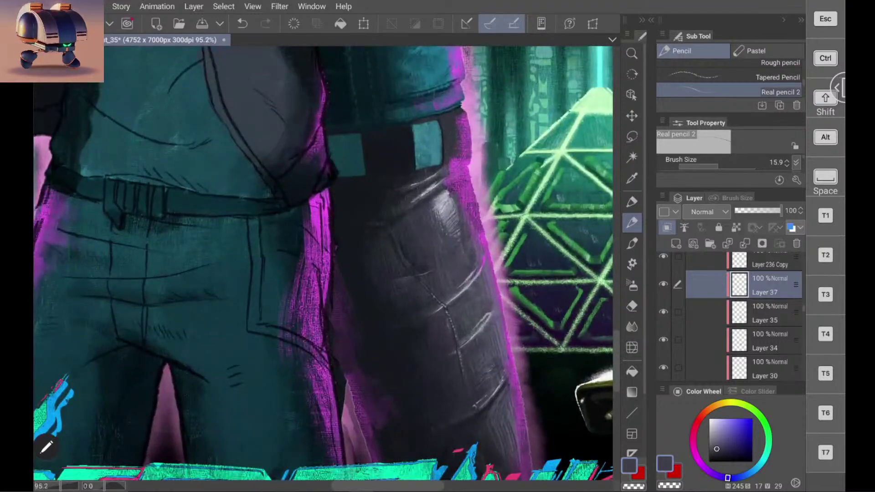
pyautogui.keyDown('alt'); pyautogui.click(445, 221); pyautogui.keyUp('alt')
pyautogui.moveTo(444, 225)
pyautogui.mouseDown()
pyautogui.moveTo(452, 244)
pyautogui.moveTo(449, 229)
pyautogui.moveTo(458, 230)
pyautogui.mouseUp()
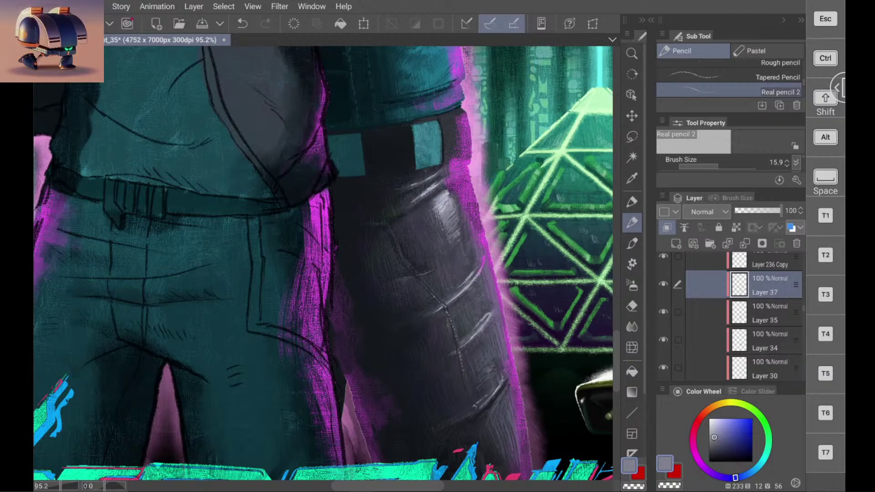
# Step: Blend the lower tip of the thigh highlight into the fabric with dark grey sampled just beneath it
pyautogui.scroll(-5, 323, 263)
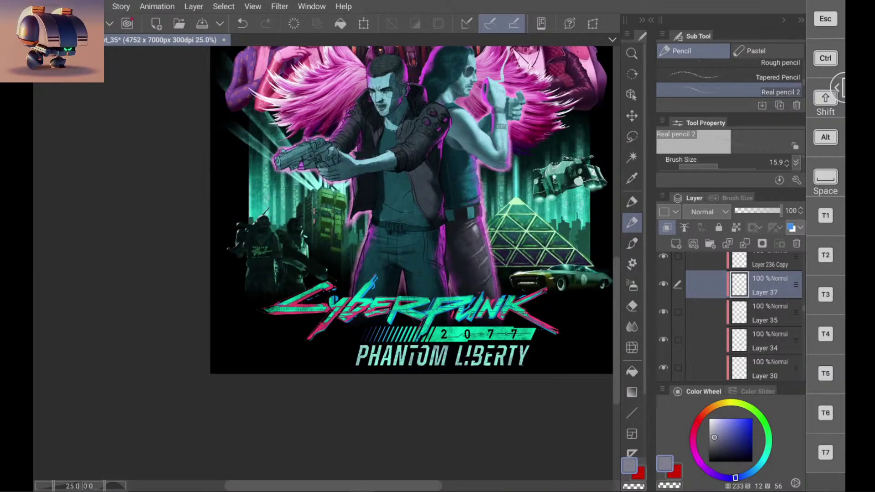
pyautogui.scroll(5, 447, 218)
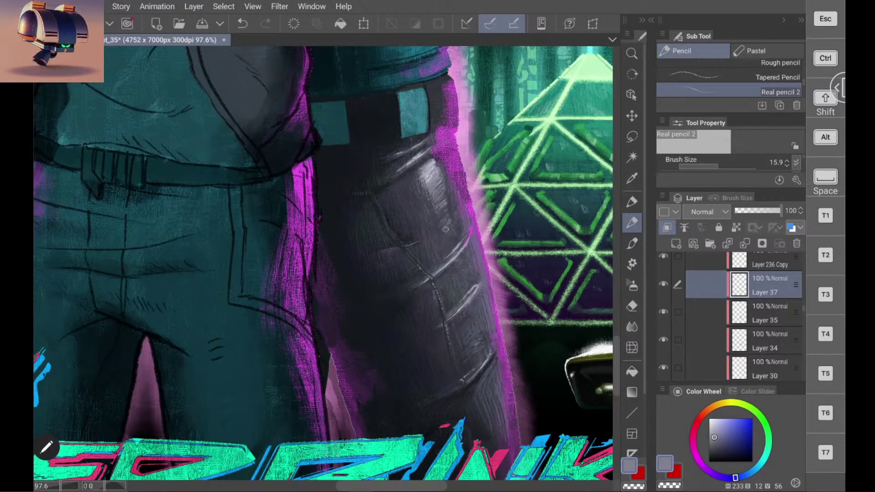
pyautogui.scroll(-5, 437, 237)
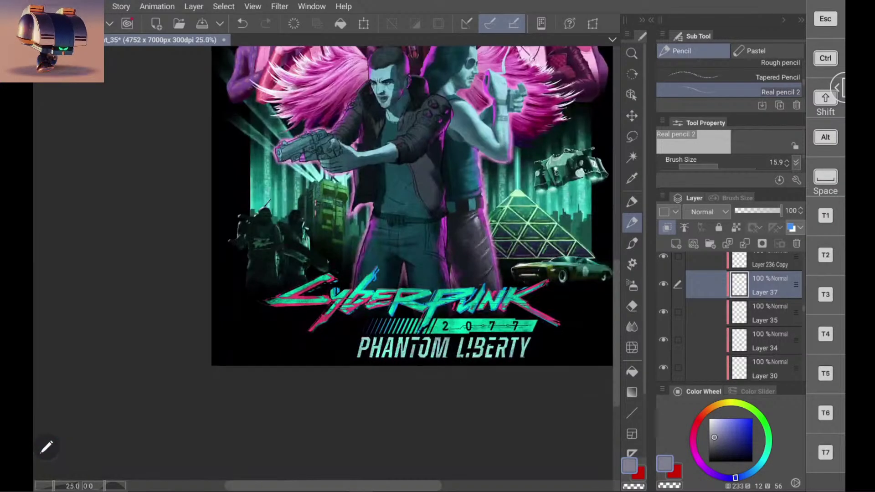
pyautogui.scroll(6, 446, 204)
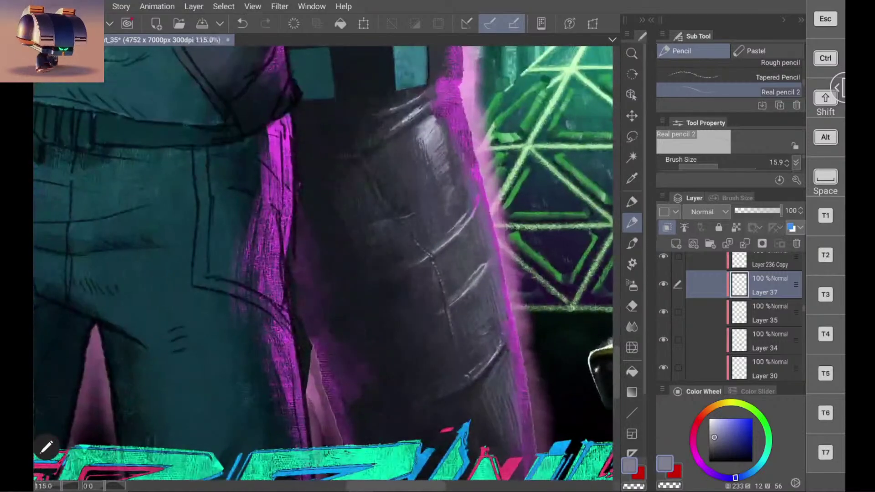
pyautogui.keyDown('alt'); pyautogui.click(446, 204); pyautogui.keyUp('alt')
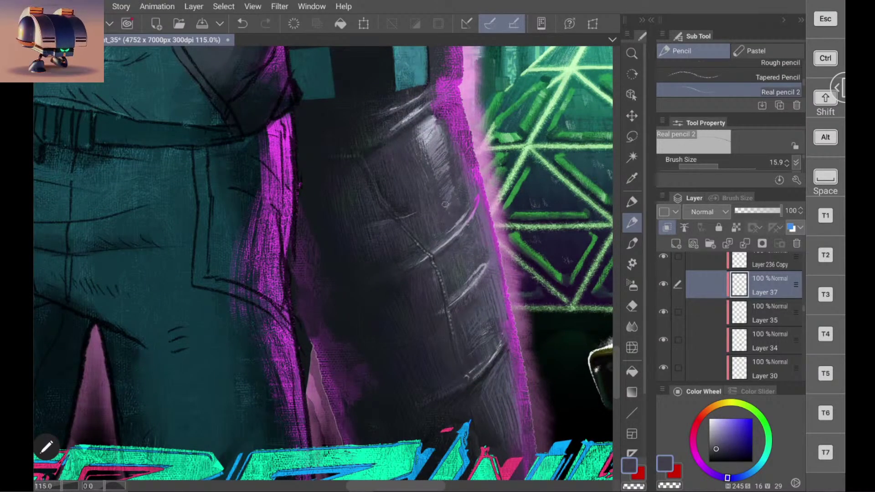
pyautogui.scroll(-7, 446, 204)
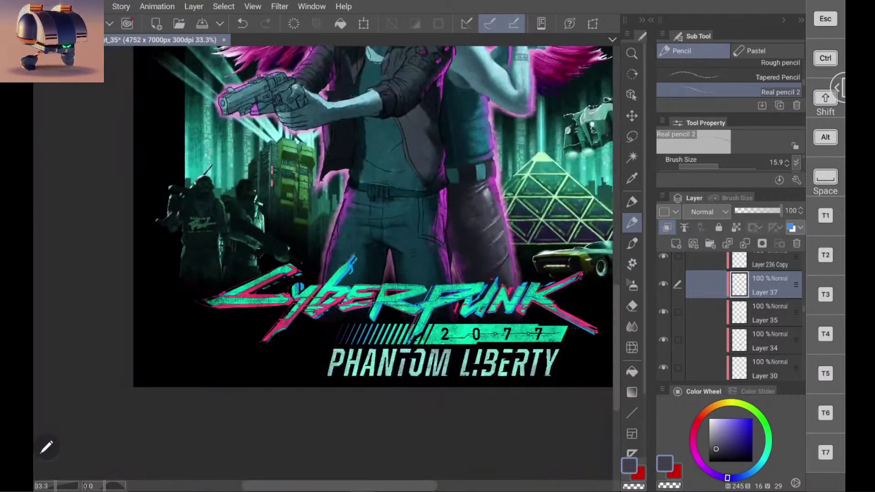
# Step: Examine the painted trouser leg and belt at several magnifications, comparing them with the rest of the poster
pyautogui.scroll(4, 572, 196)
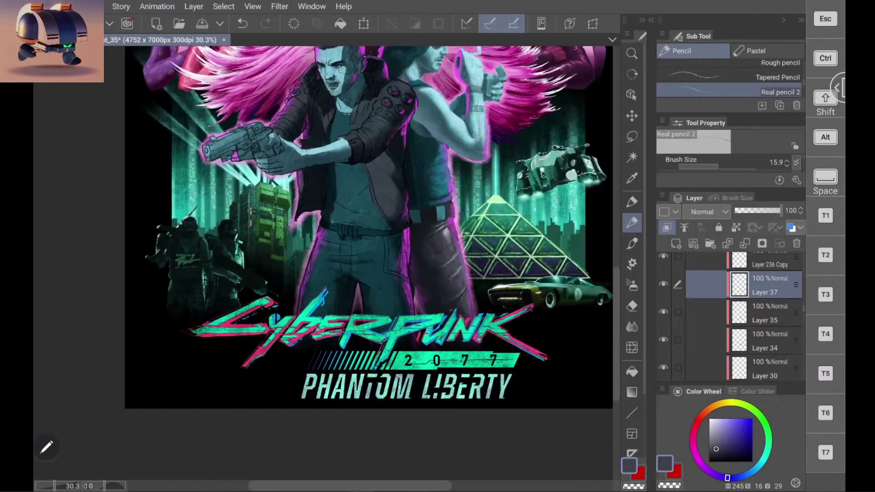
pyautogui.scroll(5, 383, 208)
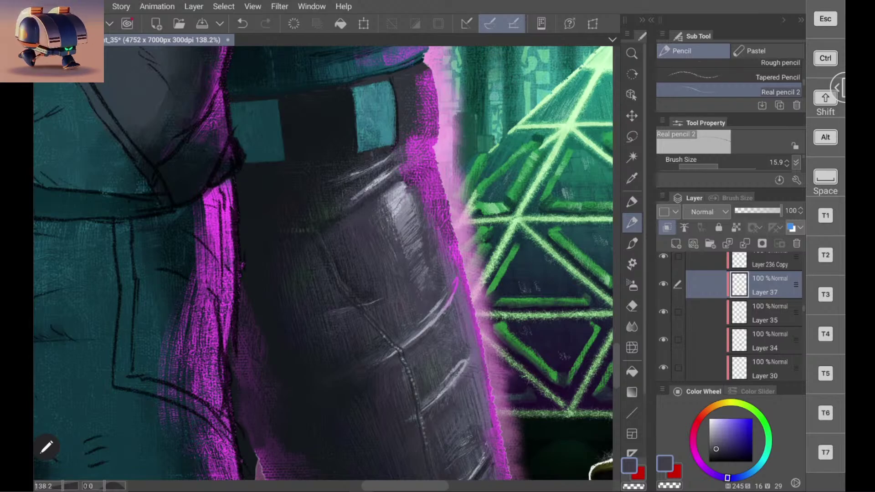
pyautogui.scroll(-8, 478, 249)
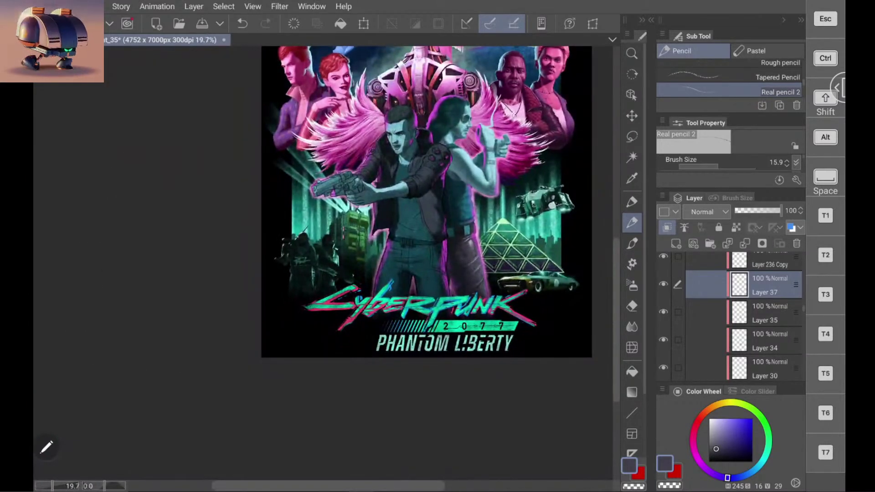
pyautogui.scroll(2, 505, 257)
pyautogui.scroll(1, 533, 162)
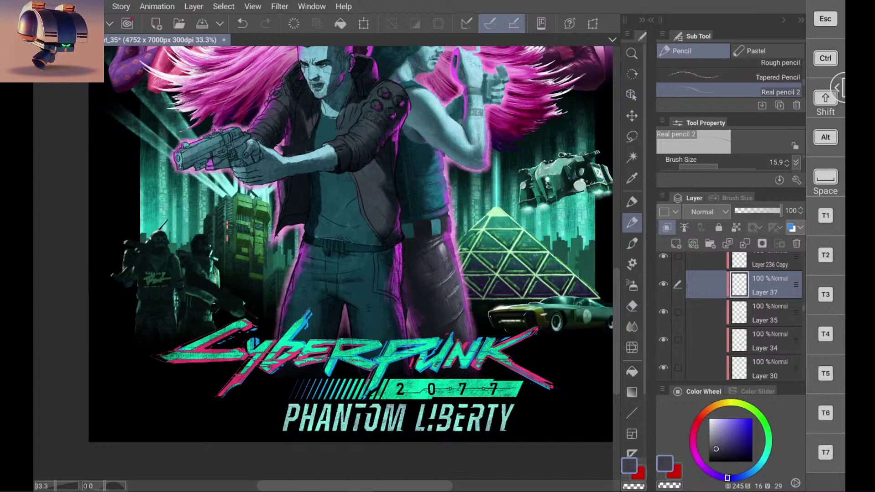
pyautogui.scroll(8, 461, 259)
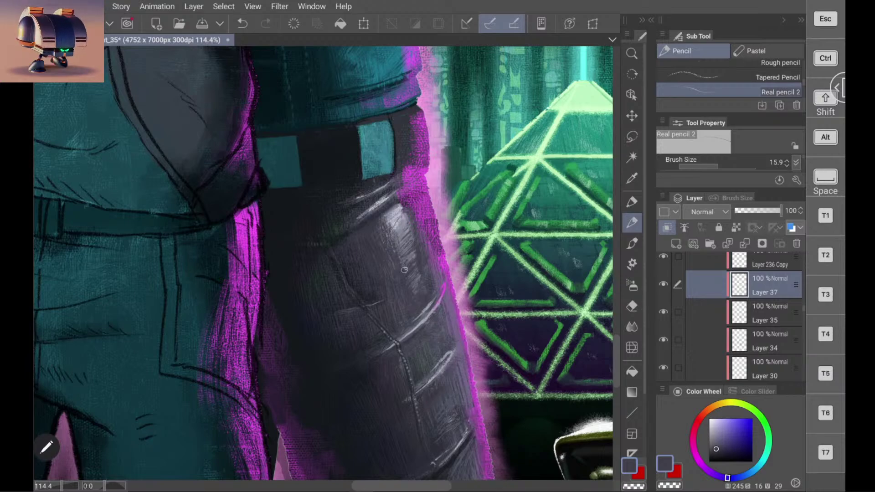
pyautogui.scroll(-8, 455, 249)
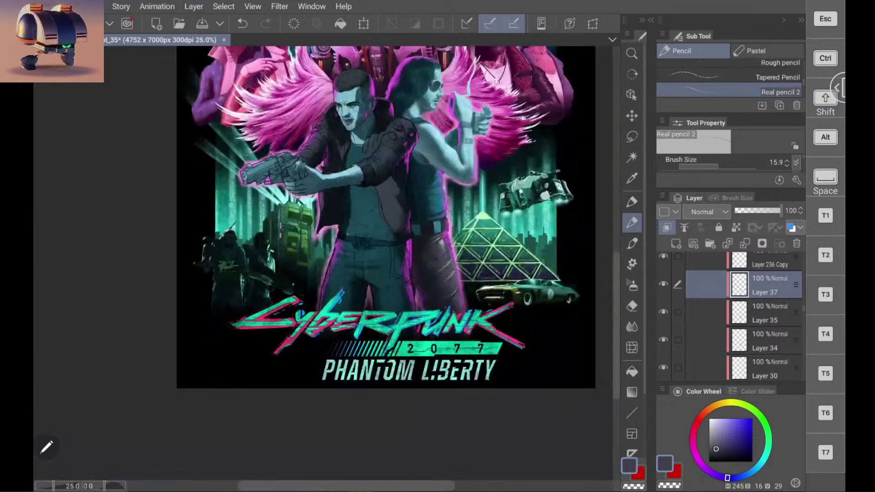
pyautogui.scroll(5, 426, 220)
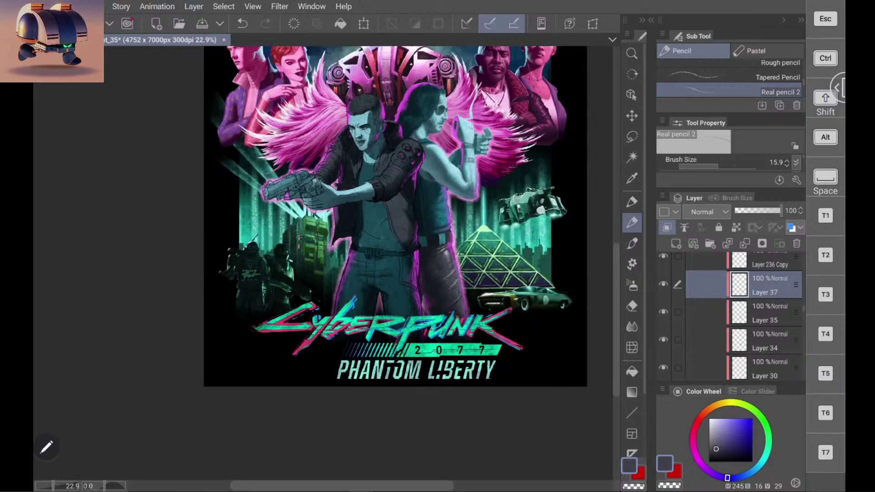
pyautogui.scroll(3, 413, 261)
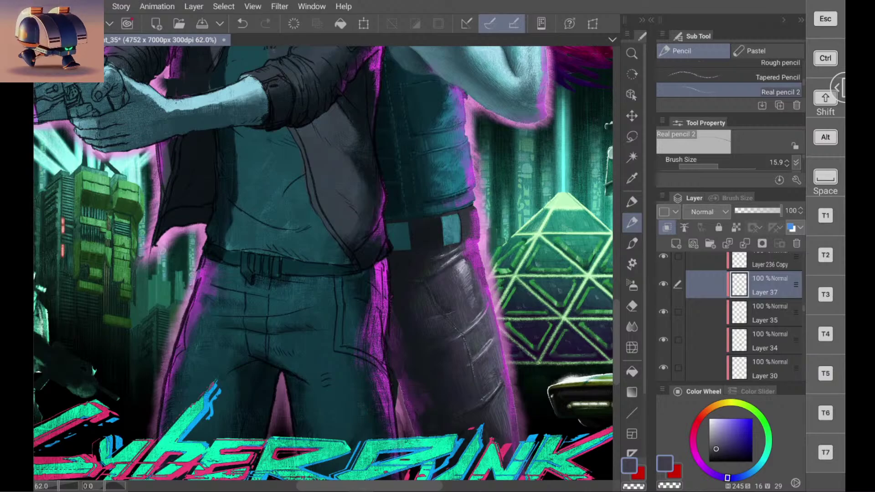
pyautogui.scroll(3, 461, 227)
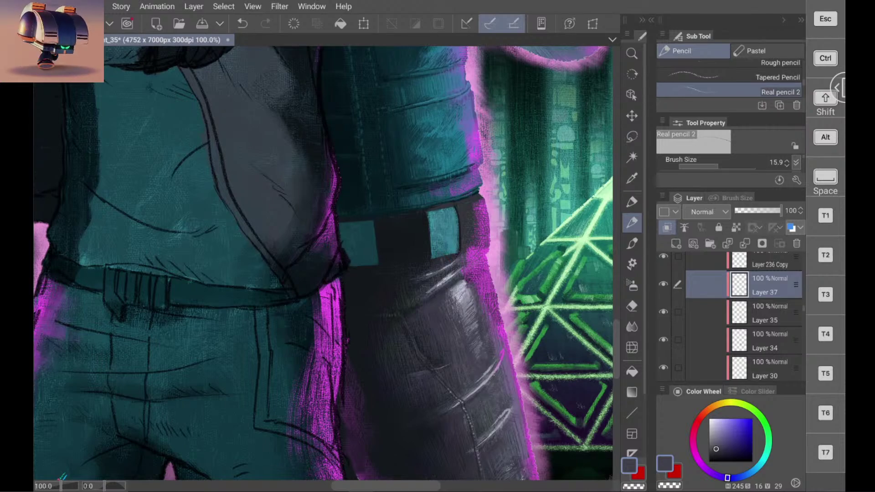
# Step: Sample the dark grey on the belt beside its outer teal patch and add a new layer above Layer 37
pyautogui.scroll(2, 441, 286)
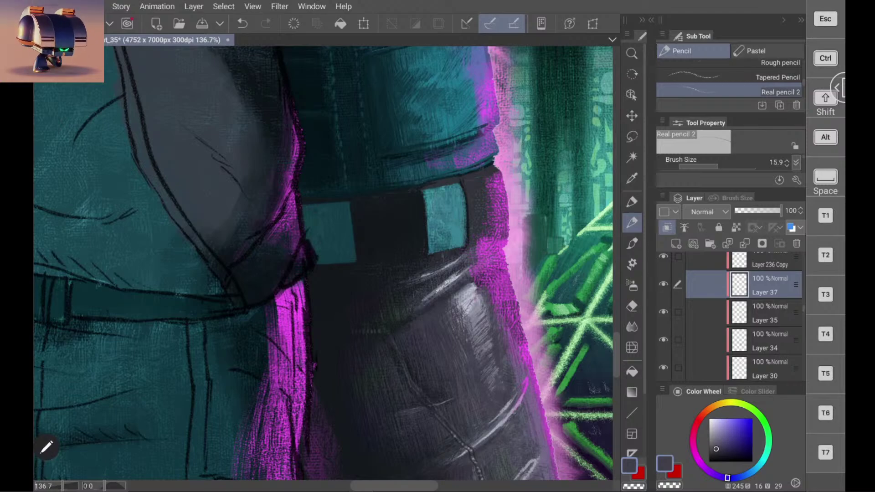
pyautogui.keyDown('alt'); pyautogui.click(469, 199); pyautogui.keyUp('alt')
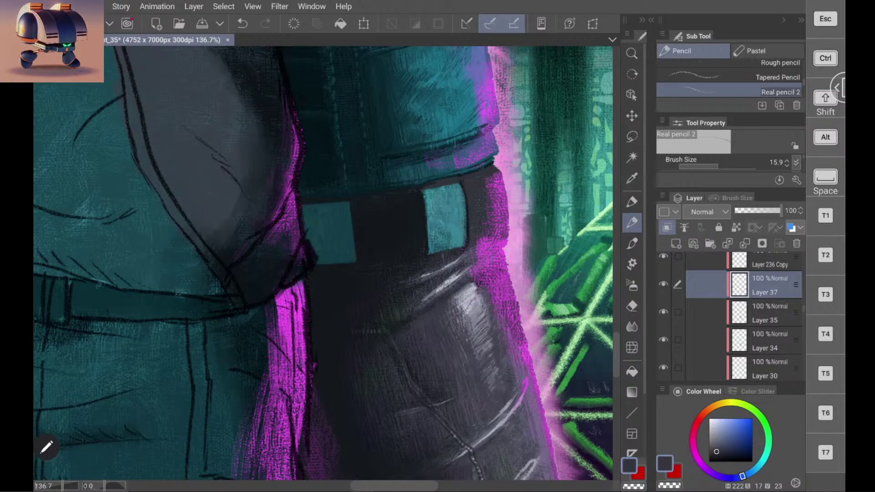
pyautogui.click(676, 244)
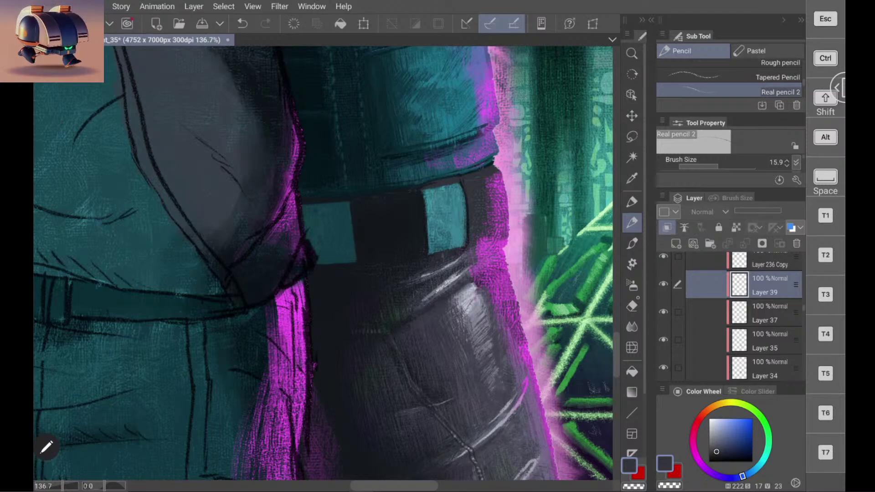
pyautogui.moveTo(431, 249)
pyautogui.mouseDown()
pyautogui.moveTo(427, 198)
pyautogui.moveTo(430, 249)
pyautogui.mouseUp()
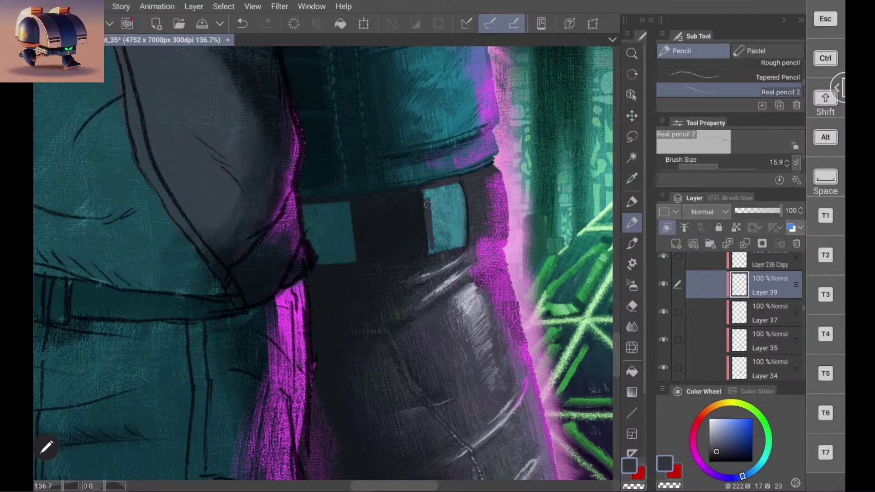
pyautogui.hotkey('ctrl', 'z')
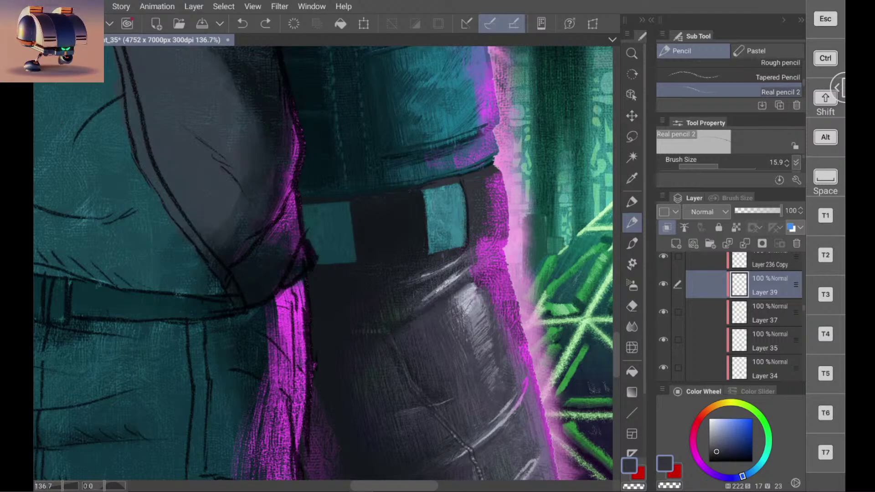
pyautogui.moveTo(714, 448); pyautogui.dragTo(715, 451)
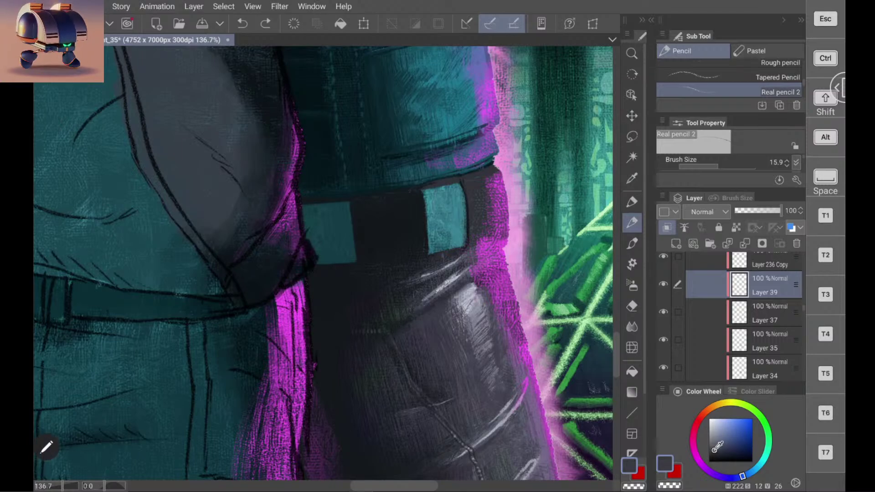
pyautogui.moveTo(433, 201); pyautogui.dragTo(434, 249)
pyautogui.hotkey('ctrl', 'z')
pyautogui.moveTo(715, 450); pyautogui.dragTo(713, 455)
pyautogui.moveTo(434, 201); pyautogui.dragTo(439, 243)
pyautogui.hotkey('ctrl', 'z')
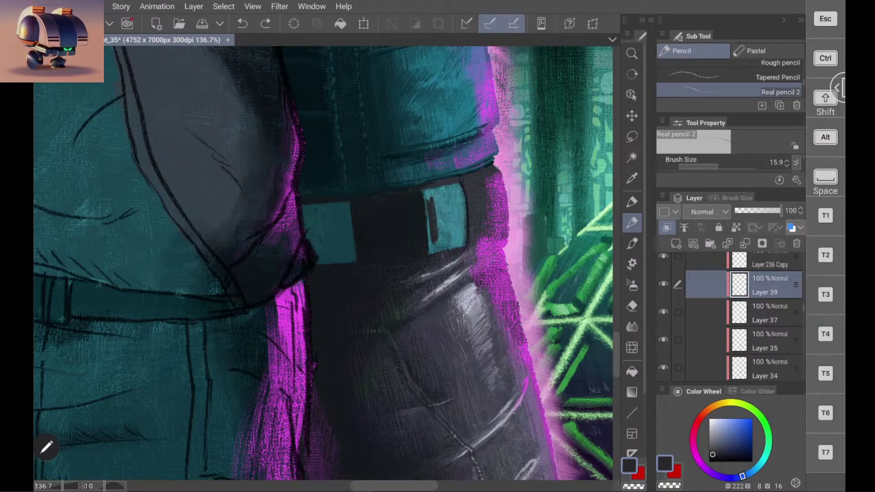
pyautogui.hotkey('ctrl', 'z')
pyautogui.click(713, 452)
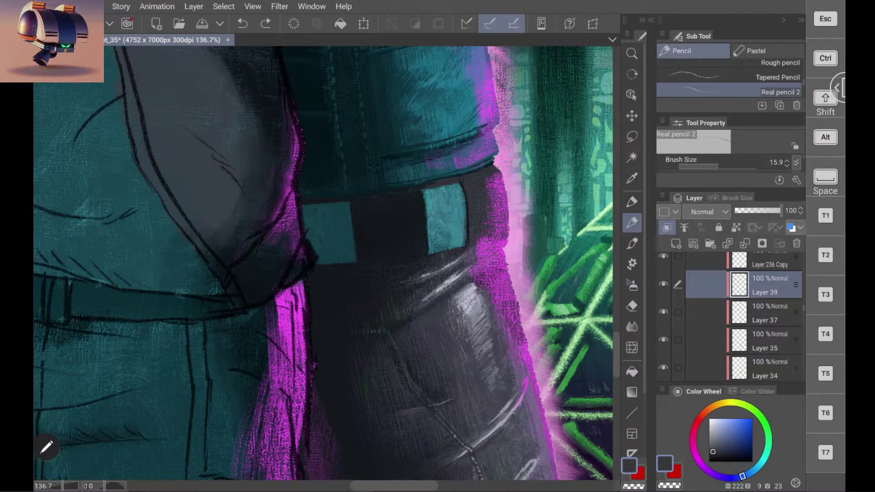
pyautogui.moveTo(433, 237); pyautogui.dragTo(428, 200)
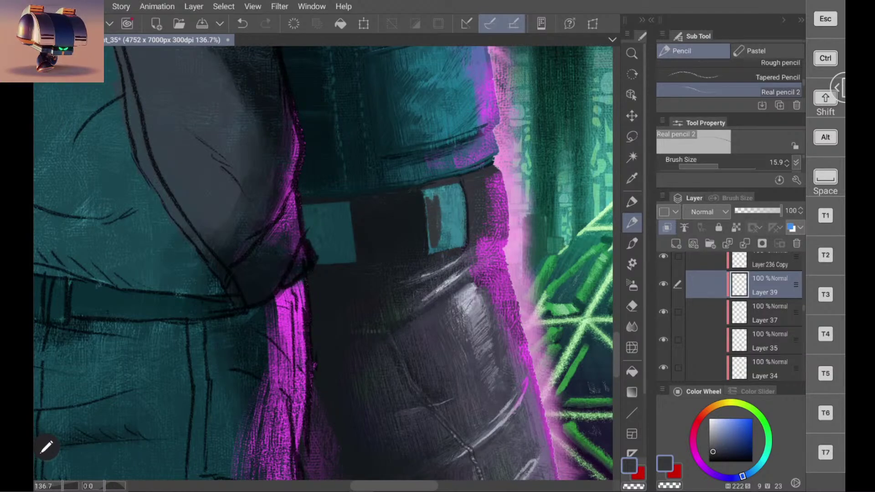
pyautogui.hotkey('ctrl', 'z')
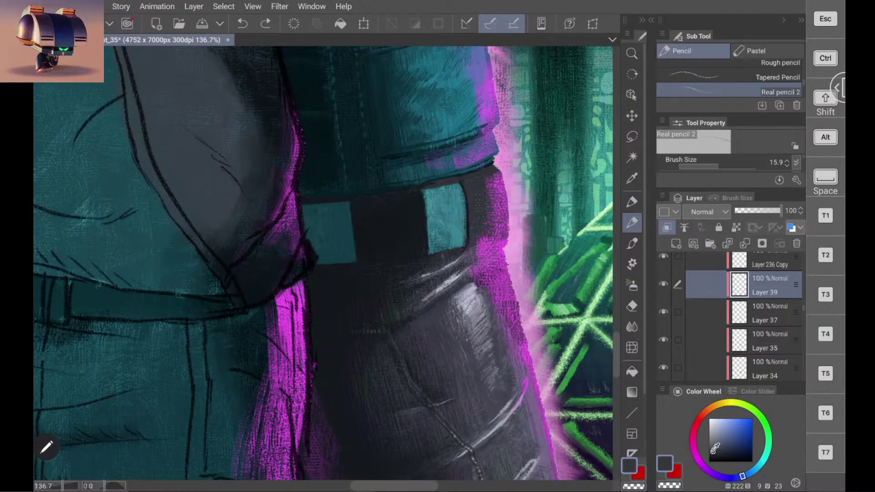
pyautogui.click(712, 452)
pyautogui.moveTo(432, 240)
pyautogui.mouseDown()
pyautogui.moveTo(429, 205)
pyautogui.moveTo(433, 225)
pyautogui.mouseUp()
pyautogui.hotkey('ctrl', 'z')
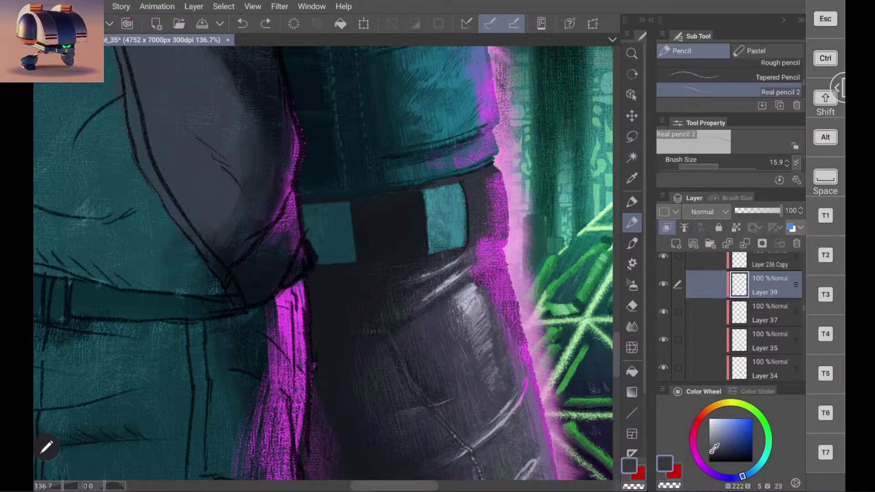
pyautogui.moveTo(440, 196)
pyautogui.mouseDown()
pyautogui.moveTo(431, 242)
pyautogui.moveTo(433, 201)
pyautogui.moveTo(451, 228)
pyautogui.moveTo(461, 218)
pyautogui.mouseUp()
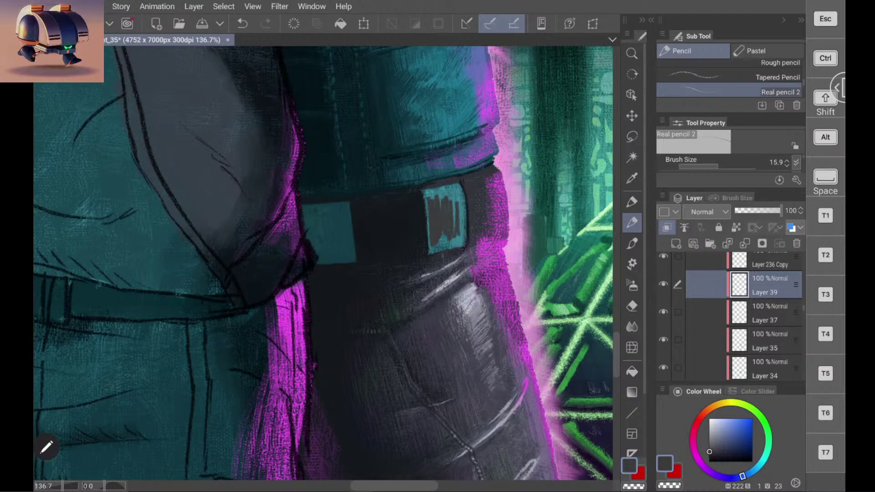
pyautogui.hotkey('ctrl', 'z')
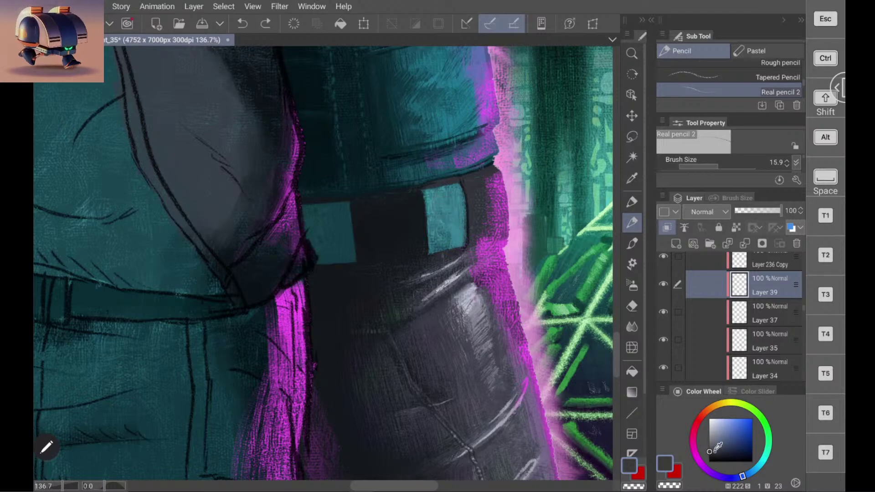
# Step: Cover the teal belt patch nearest the magenta rim with dark grey (H 222, S 9, V 22), then deepen it with H 222, S 7, V 18
pyautogui.click(714, 452)
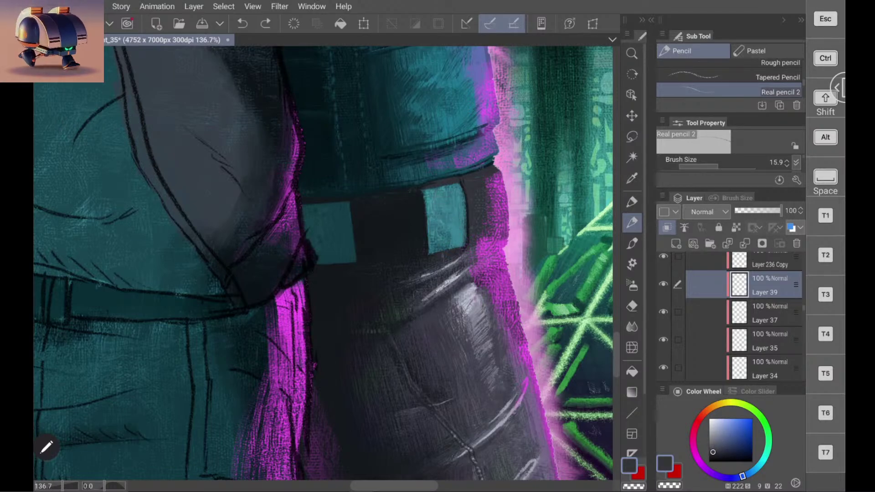
pyautogui.moveTo(431, 205)
pyautogui.mouseDown()
pyautogui.moveTo(438, 223)
pyautogui.moveTo(431, 245)
pyautogui.moveTo(440, 200)
pyautogui.moveTo(450, 241)
pyautogui.moveTo(459, 197)
pyautogui.moveTo(463, 222)
pyautogui.moveTo(458, 190)
pyautogui.moveTo(460, 201)
pyautogui.moveTo(454, 191)
pyautogui.moveTo(426, 191)
pyautogui.moveTo(445, 187)
pyautogui.moveTo(455, 205)
pyautogui.moveTo(461, 244)
pyautogui.moveTo(460, 229)
pyautogui.moveTo(432, 252)
pyautogui.moveTo(459, 244)
pyautogui.mouseUp()
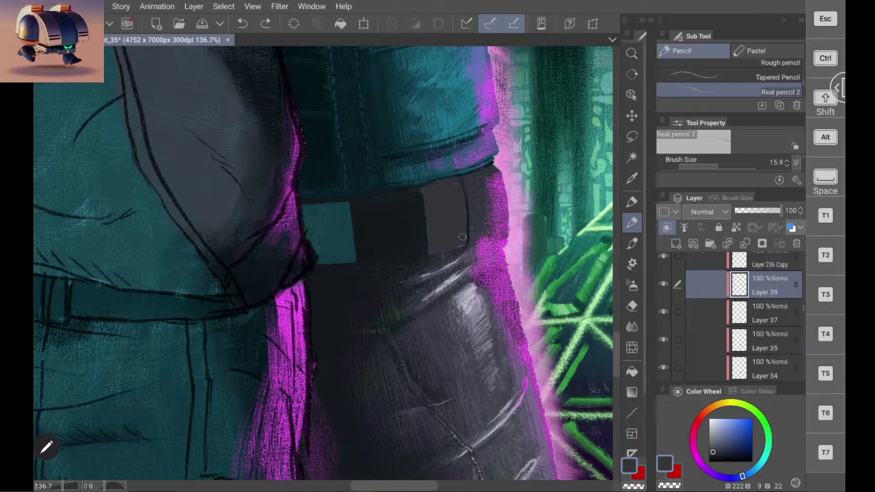
pyautogui.moveTo(460, 245); pyautogui.dragTo(431, 224)
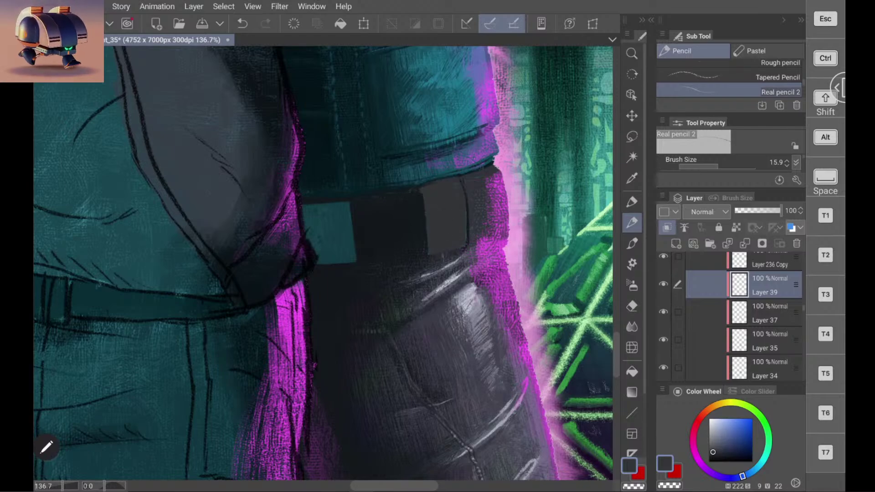
pyautogui.moveTo(713, 453); pyautogui.dragTo(714, 453)
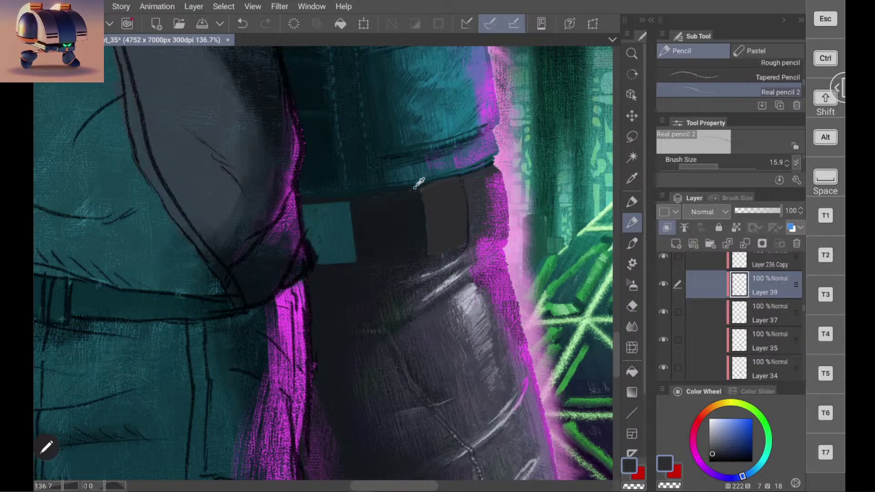
pyautogui.keyDown('alt'); pyautogui.click(424, 184); pyautogui.keyUp('alt')
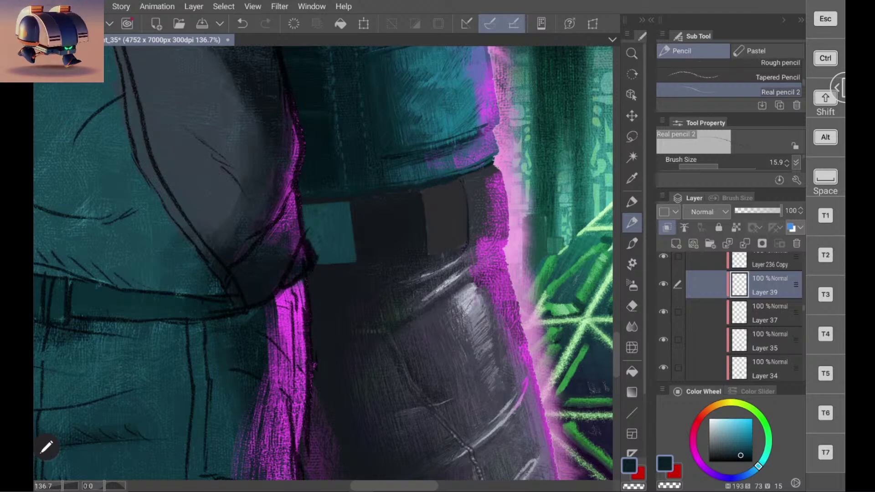
pyautogui.keyDown('alt'); pyautogui.click(451, 205); pyautogui.keyUp('alt')
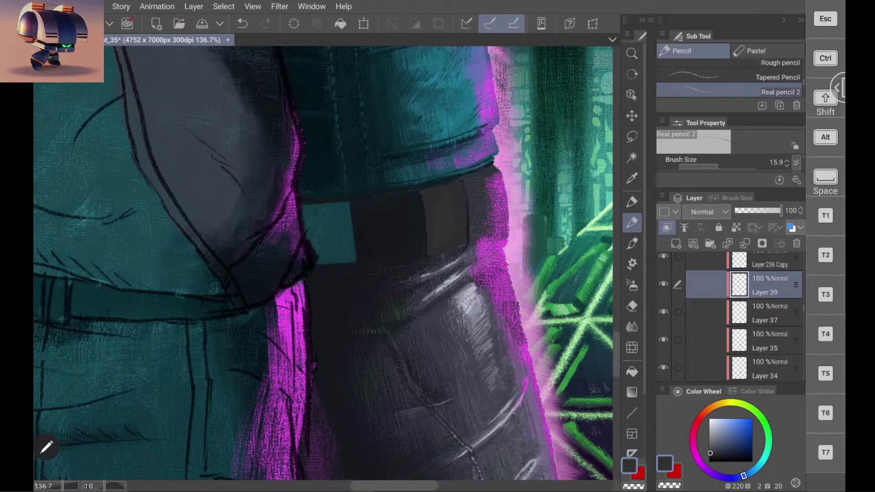
pyautogui.click(713, 453)
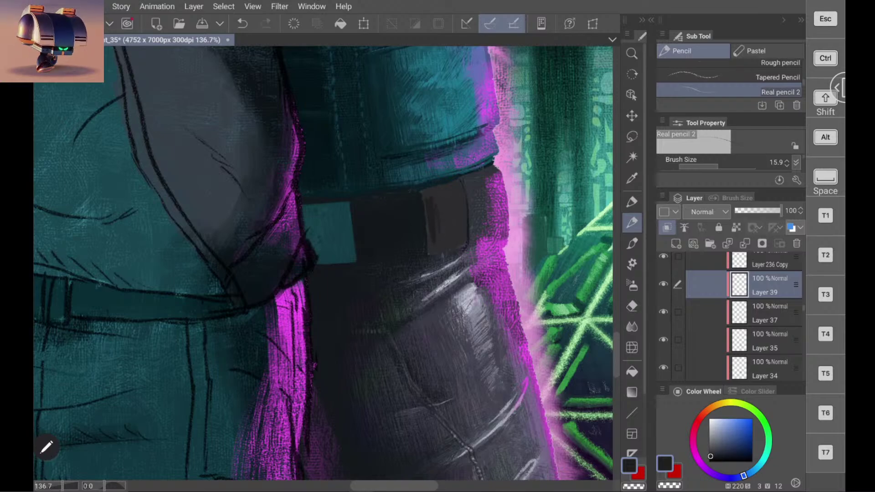
pyautogui.moveTo(464, 200)
pyautogui.mouseDown()
pyautogui.moveTo(464, 231)
pyautogui.moveTo(447, 232)
pyautogui.moveTo(443, 249)
pyautogui.mouseUp()
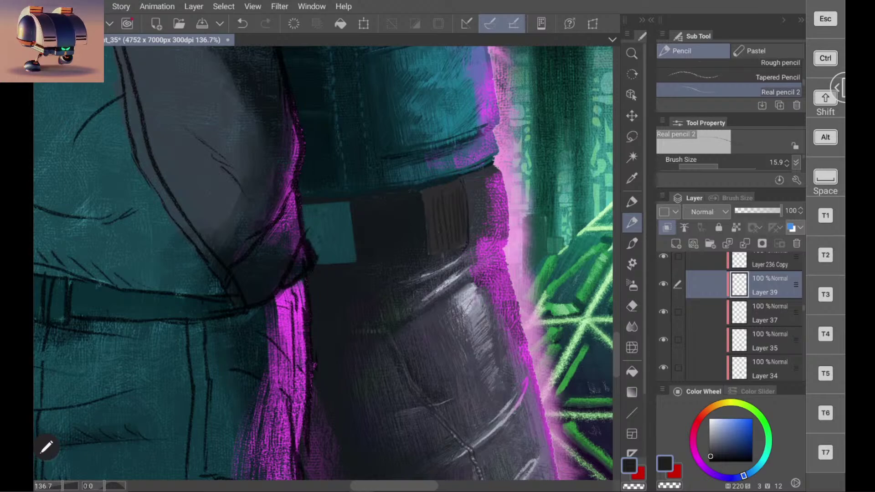
pyautogui.hotkey('ctrl', 'z')
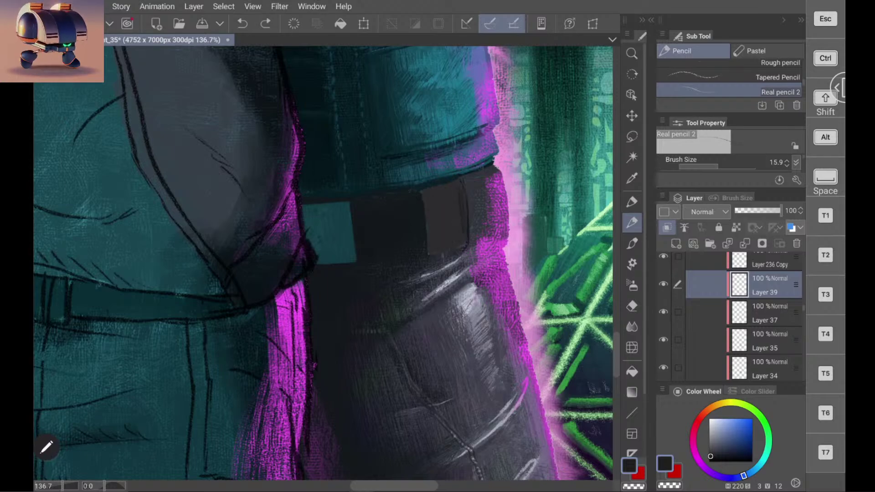
pyautogui.moveTo(457, 195); pyautogui.dragTo(461, 229)
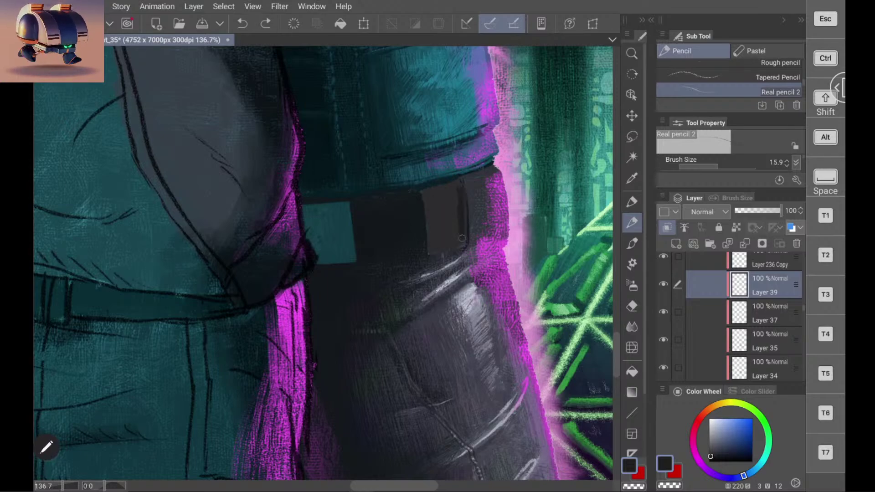
pyautogui.hotkey('ctrl', 'z')
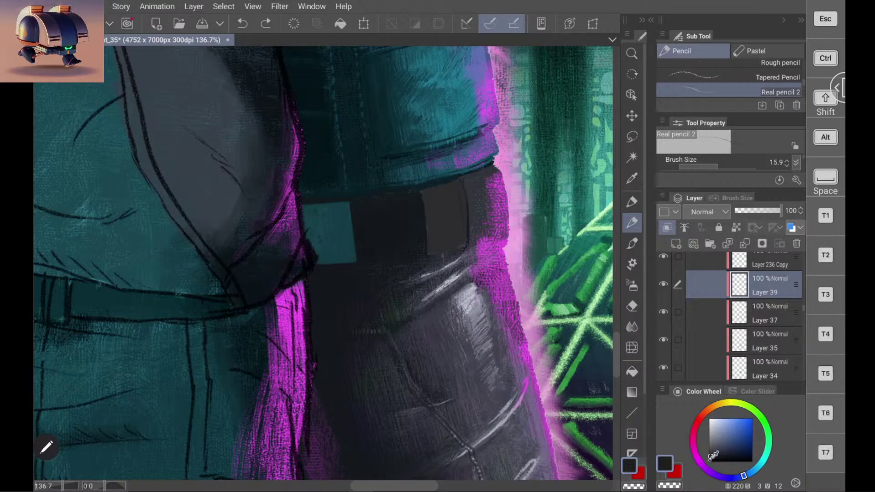
# Step: Shade the inner edge of the dark grey belt patch with a darker grey (H 220, S 3, V 16)
pyautogui.click(710, 456)
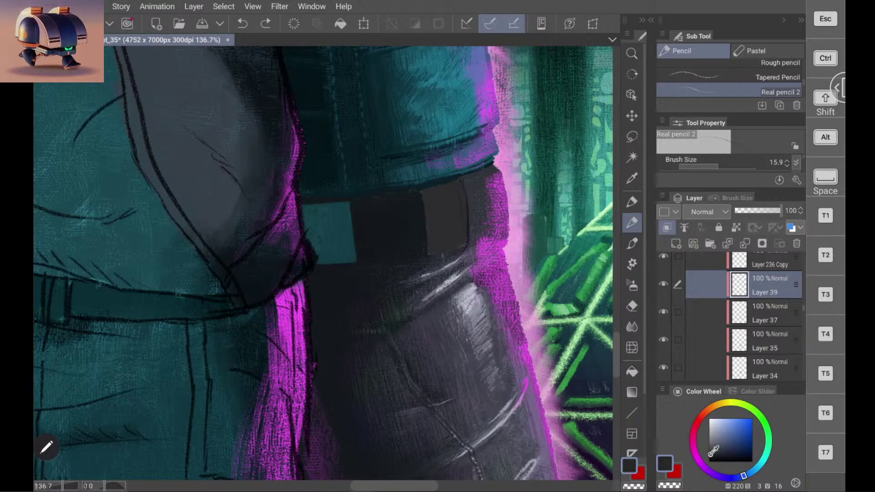
pyautogui.moveTo(427, 193); pyautogui.dragTo(430, 223)
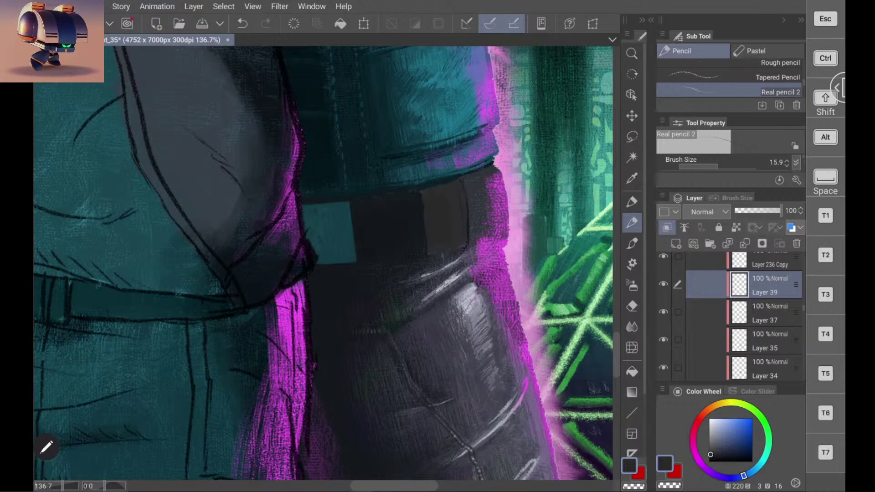
pyautogui.moveTo(710, 453); pyautogui.dragTo(710, 457)
pyautogui.moveTo(434, 225)
pyautogui.mouseDown()
pyautogui.moveTo(433, 242)
pyautogui.moveTo(437, 230)
pyautogui.mouseUp()
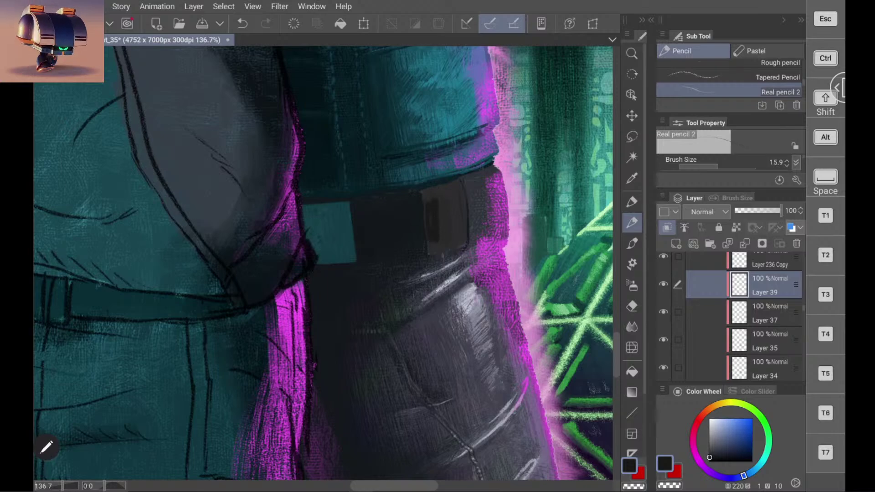
pyautogui.hotkey('ctrl', 'z')
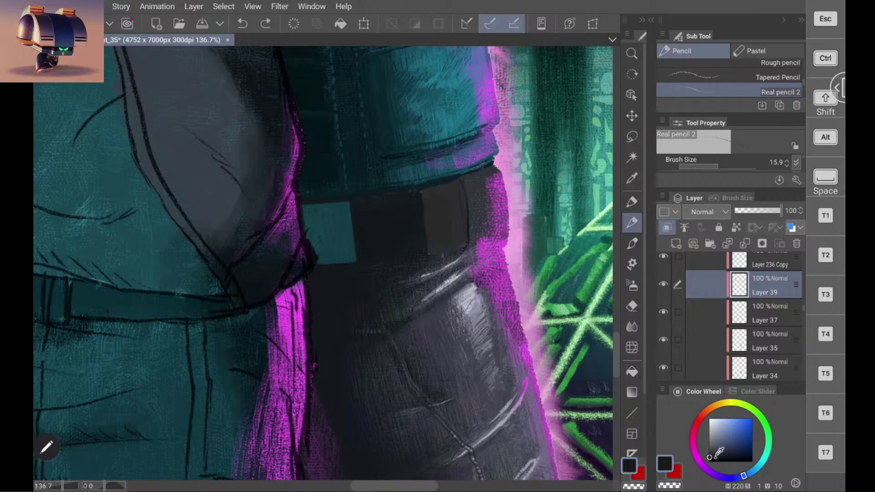
# Step: Darken the outer belt patch with H 220, S 1, V 14, and cover the remaining teal patch near the hand with H 220, S 1, V 7
pyautogui.click(710, 455)
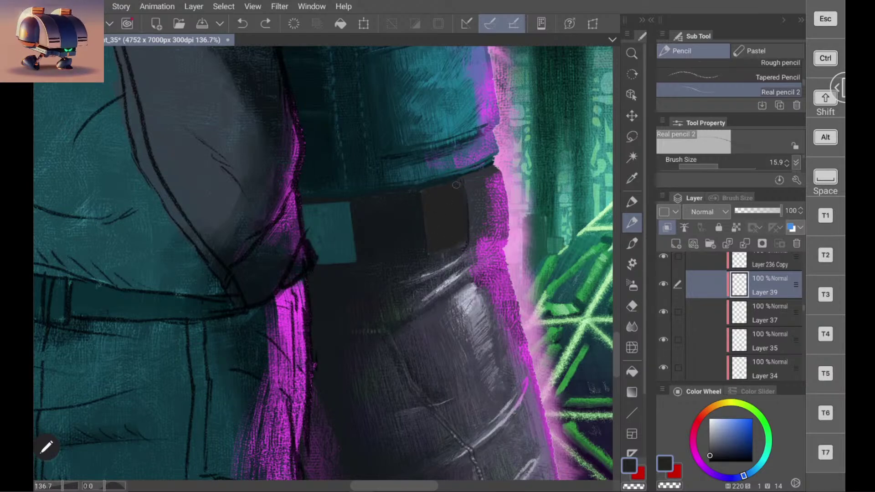
pyautogui.moveTo(426, 192); pyautogui.dragTo(436, 189)
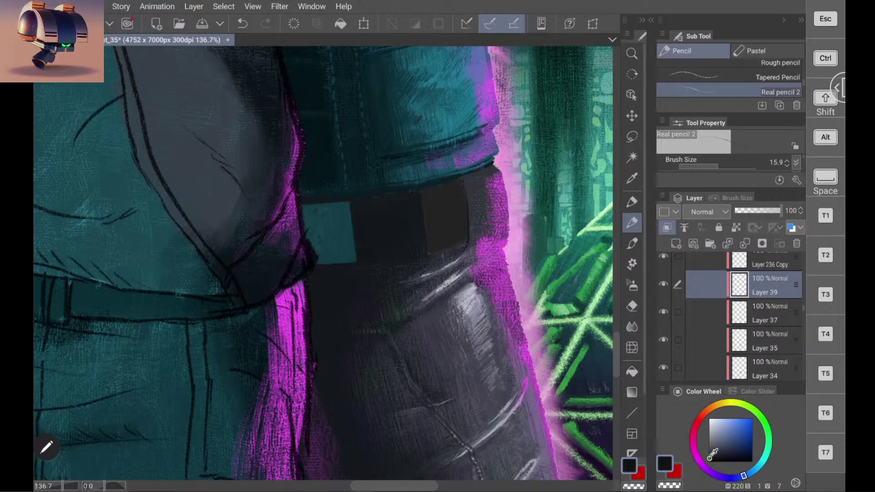
pyautogui.moveTo(339, 243)
pyautogui.mouseDown()
pyautogui.moveTo(346, 206)
pyautogui.moveTo(353, 261)
pyautogui.moveTo(352, 241)
pyautogui.moveTo(342, 257)
pyautogui.moveTo(333, 215)
pyautogui.moveTo(329, 258)
pyautogui.moveTo(327, 241)
pyautogui.moveTo(319, 257)
pyautogui.moveTo(349, 257)
pyautogui.mouseUp()
pyautogui.moveTo(334, 205)
pyautogui.mouseDown()
pyautogui.moveTo(317, 252)
pyautogui.moveTo(301, 210)
pyautogui.moveTo(336, 206)
pyautogui.mouseUp()
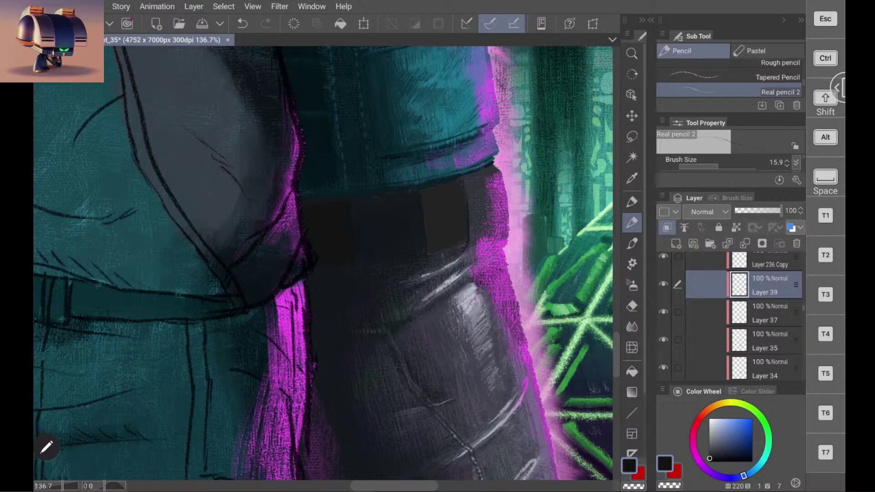
# Step: Add a layer above Layer 39 and draw the first upright stripe at the outer belt patch's inner edge in grey (H 220, S 5, V 35)
pyautogui.click(676, 243)
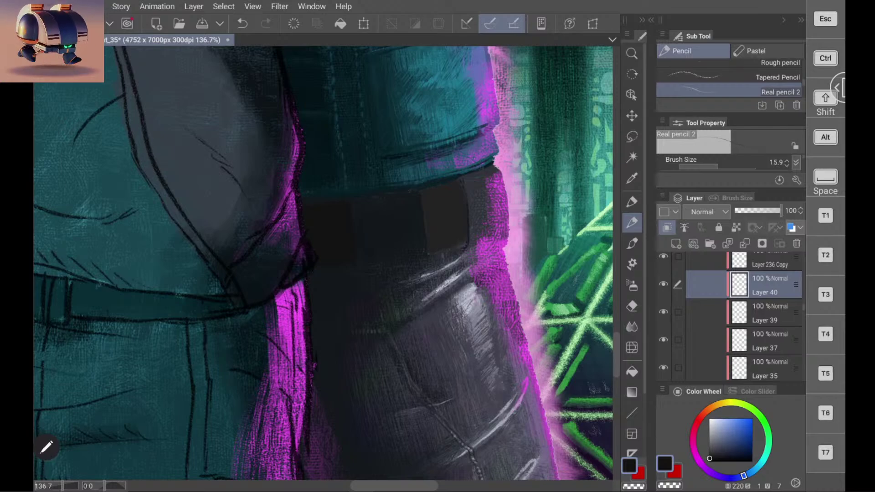
pyautogui.click(713, 443)
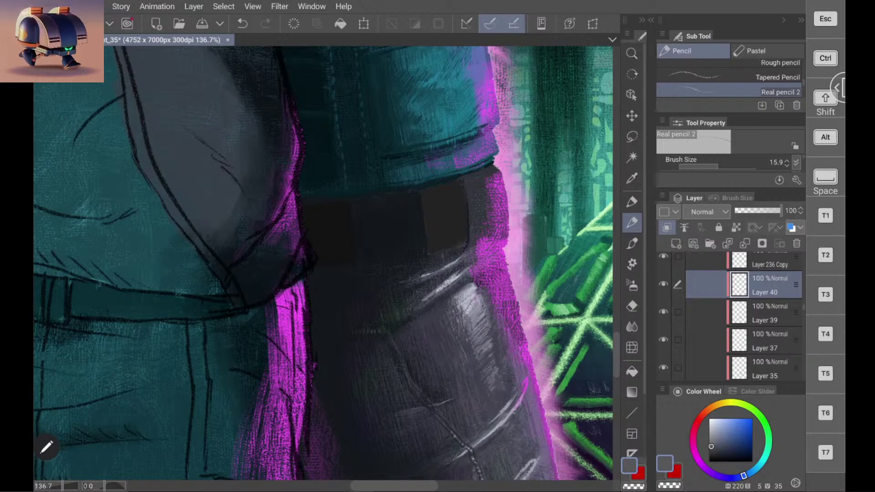
pyautogui.moveTo(425, 197); pyautogui.dragTo(434, 240)
pyautogui.hotkey('ctrl', 'z')
pyautogui.moveTo(424, 196); pyautogui.dragTo(434, 247)
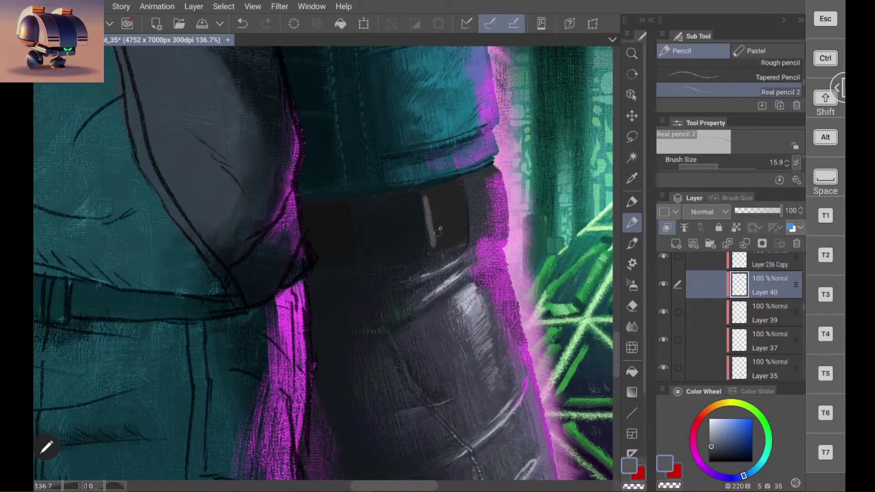
pyautogui.hotkey('ctrl', 'z')
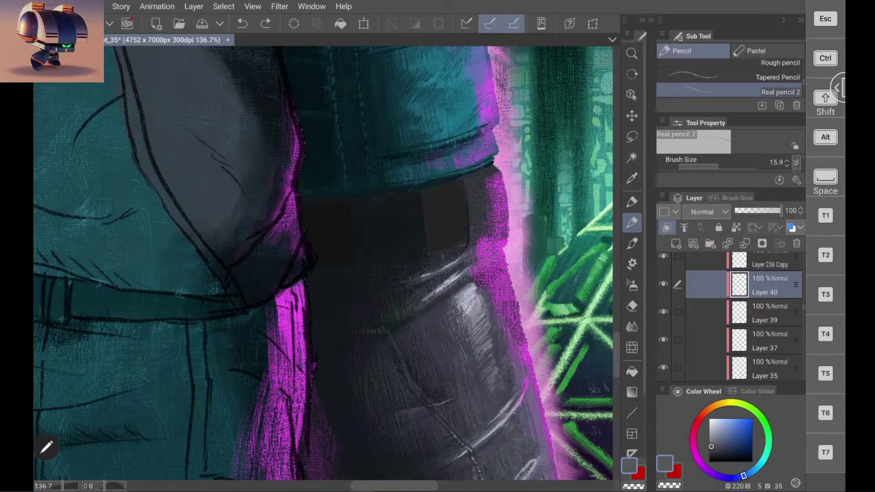
pyautogui.moveTo(419, 199); pyautogui.dragTo(430, 247)
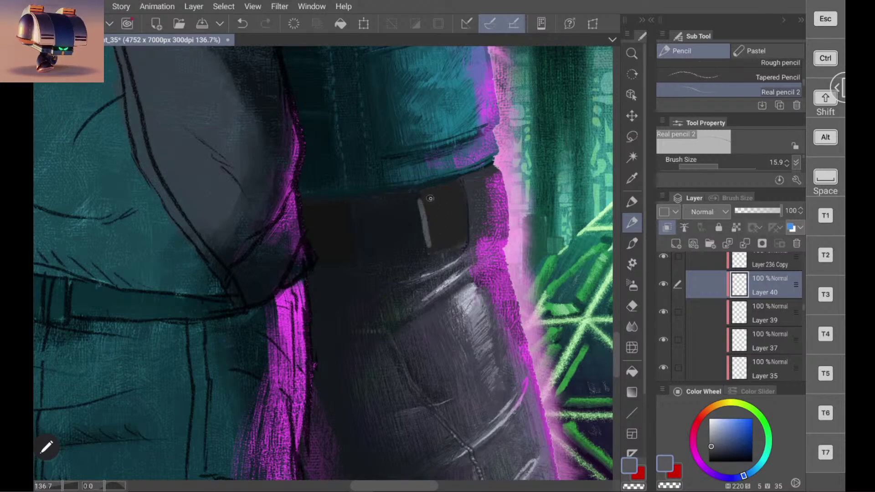
pyautogui.moveTo(430, 197); pyautogui.dragTo(441, 245)
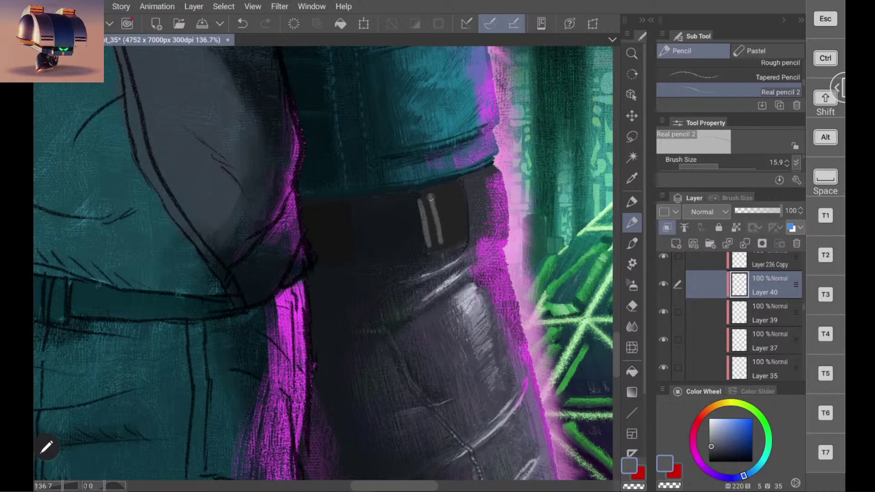
pyautogui.moveTo(430, 199); pyautogui.dragTo(439, 241)
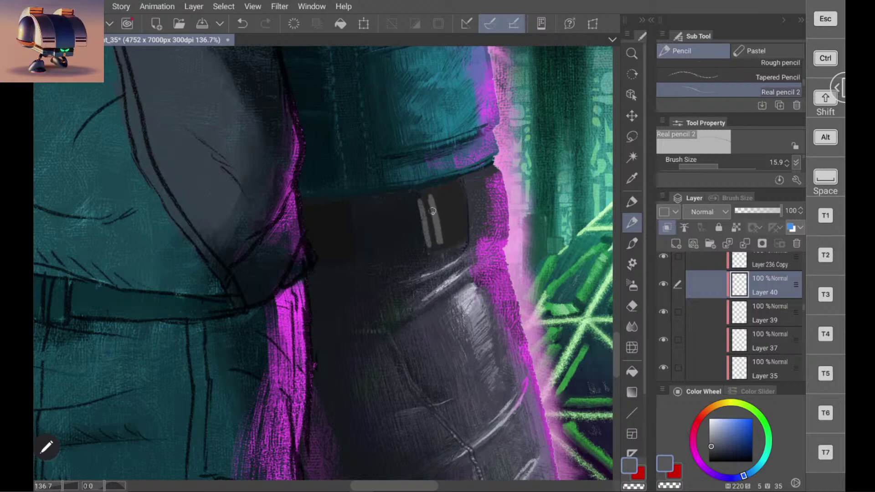
pyautogui.hotkey('ctrl', 'z')
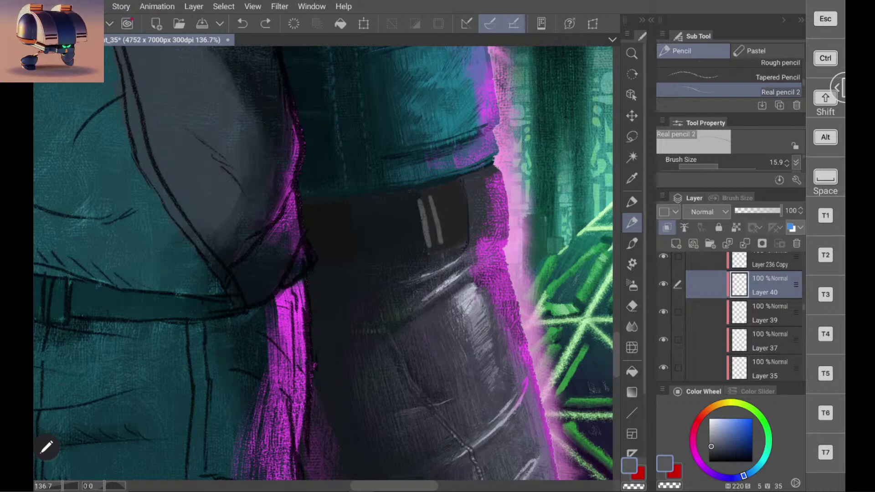
pyautogui.hotkey('ctrl', 'z')
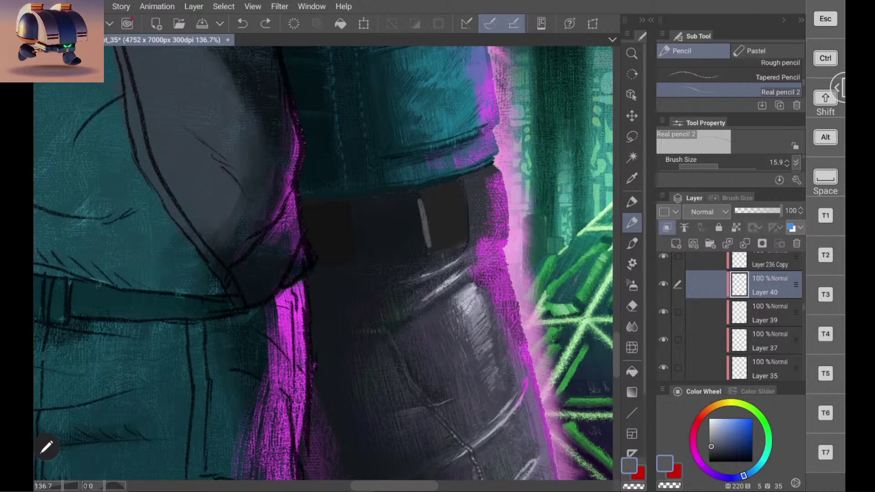
# Step: Draw evenly spaced, slightly slanted grey stripes across the rest of the outer belt patch, parallel to the first stripe
pyautogui.moveTo(421, 206); pyautogui.dragTo(437, 248)
pyautogui.moveTo(424, 193); pyautogui.dragTo(438, 244)
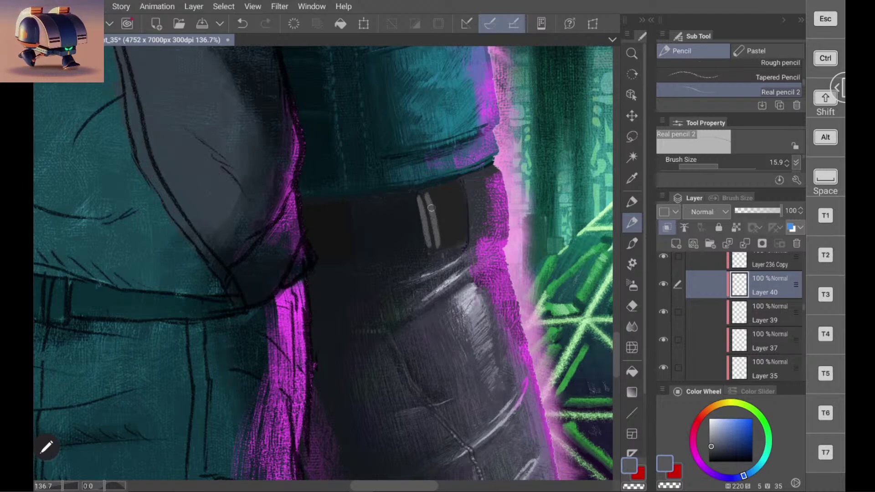
pyautogui.moveTo(434, 195); pyautogui.dragTo(448, 240)
pyautogui.hotkey('ctrl', 'z')
pyautogui.hotkey('ctrl', 'z')
pyautogui.moveTo(427, 196); pyautogui.dragTo(438, 244)
pyautogui.moveTo(435, 196); pyautogui.dragTo(448, 243)
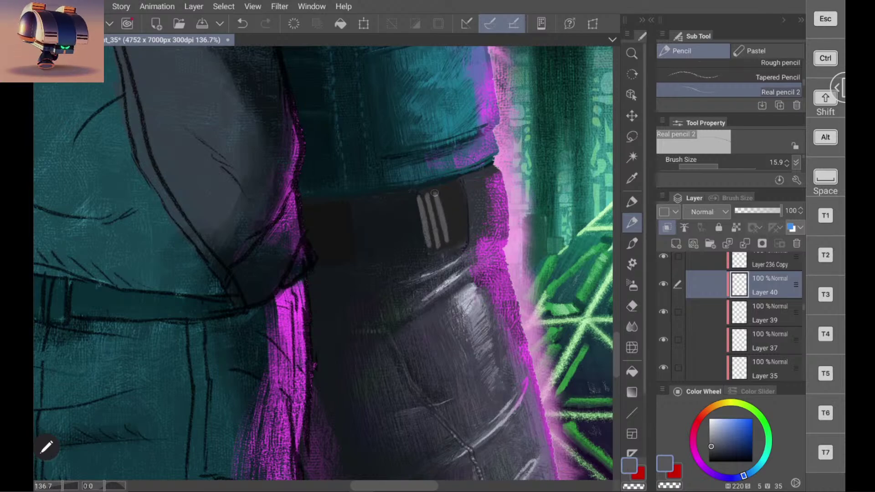
pyautogui.moveTo(443, 192); pyautogui.dragTo(456, 242)
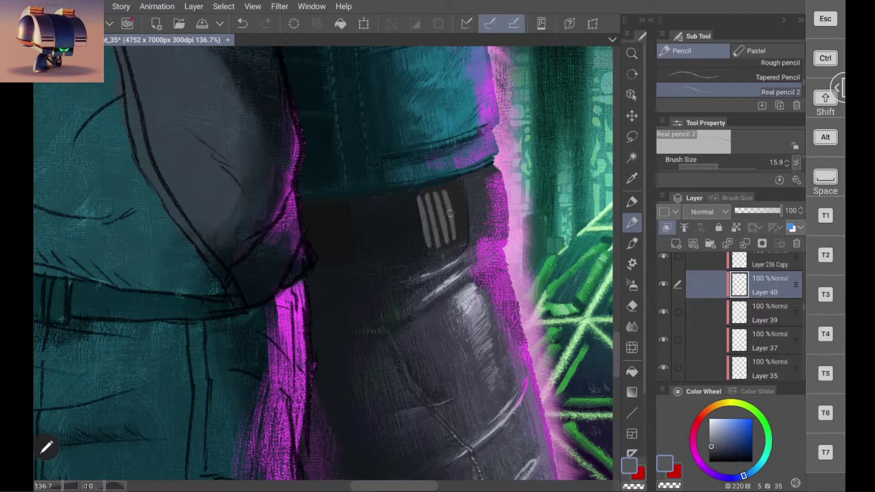
pyautogui.moveTo(452, 188); pyautogui.dragTo(464, 237)
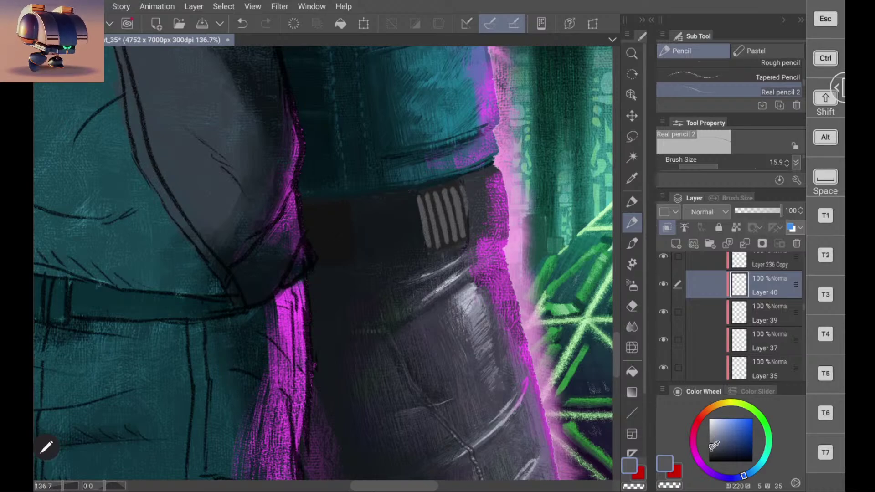
# Step: Draw thin upright stripes across the inner belt patch in a darker grey (H 220, S 4, V 18), starting from its outer edge
pyautogui.click(711, 452)
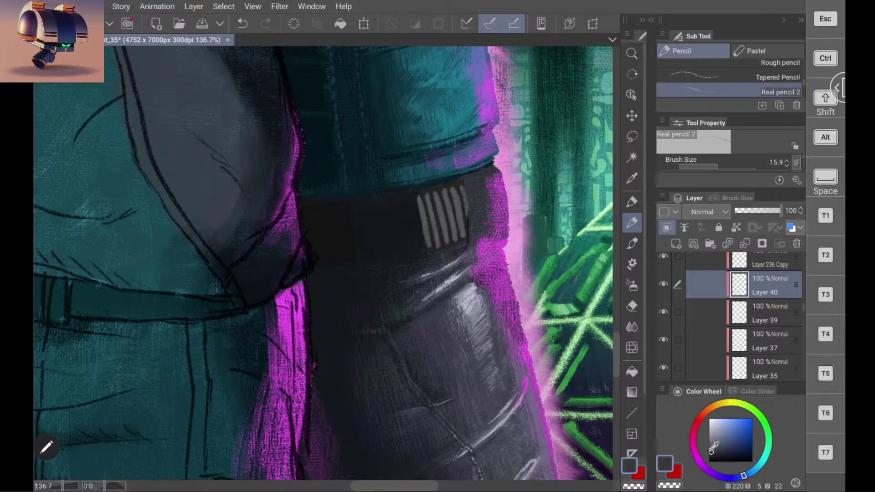
pyautogui.moveTo(344, 210)
pyautogui.mouseDown()
pyautogui.moveTo(349, 253)
pyautogui.moveTo(346, 213)
pyautogui.mouseUp()
pyautogui.hotkey('ctrl', 'z')
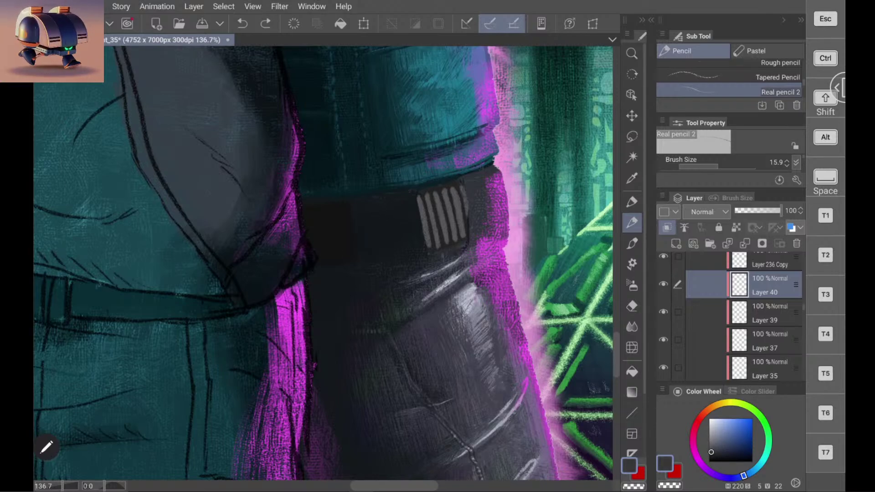
pyautogui.click(713, 453)
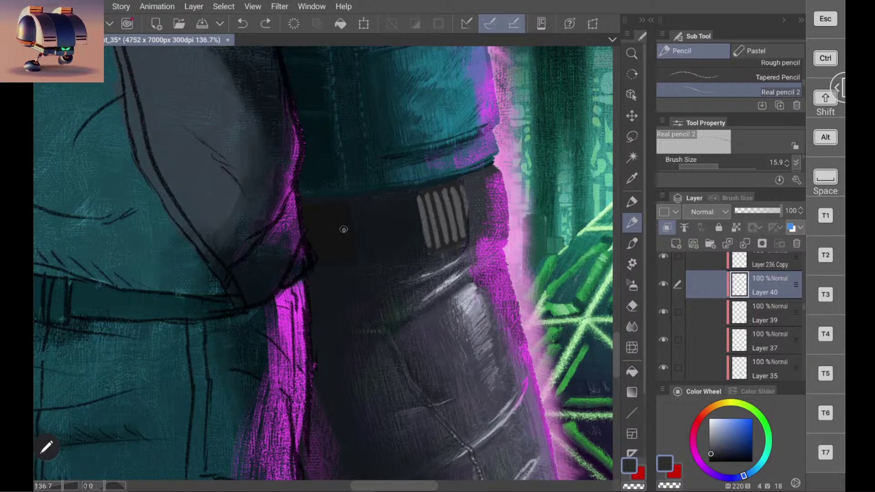
pyautogui.moveTo(347, 206); pyautogui.dragTo(353, 253)
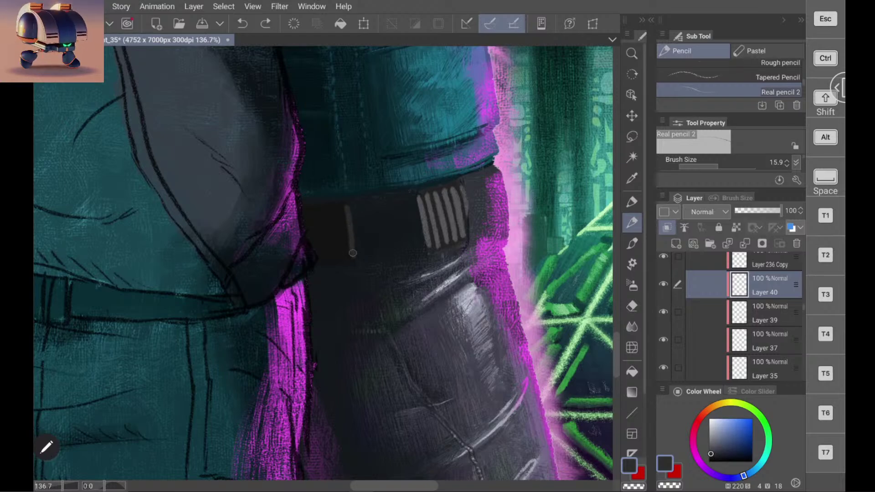
pyautogui.hotkey('ctrl', 'z')
pyautogui.moveTo(346, 206)
pyautogui.mouseDown()
pyautogui.moveTo(352, 256)
pyautogui.moveTo(349, 225)
pyautogui.moveTo(342, 257)
pyautogui.mouseUp()
pyautogui.moveTo(329, 209); pyautogui.dragTo(335, 259)
pyautogui.moveTo(321, 209); pyautogui.dragTo(326, 249)
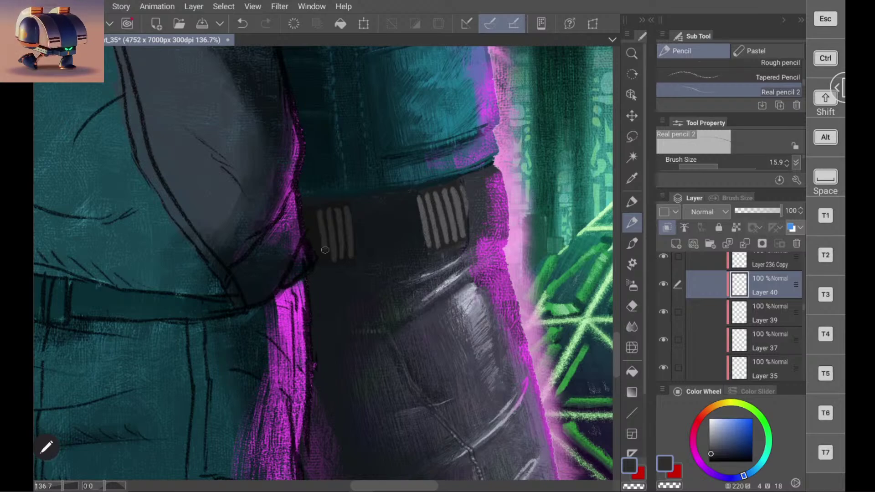
# Step: Complete the inner patch's striping with a dark grey stripe along the edge beside the magenta light
pyautogui.moveTo(310, 213); pyautogui.dragTo(319, 261)
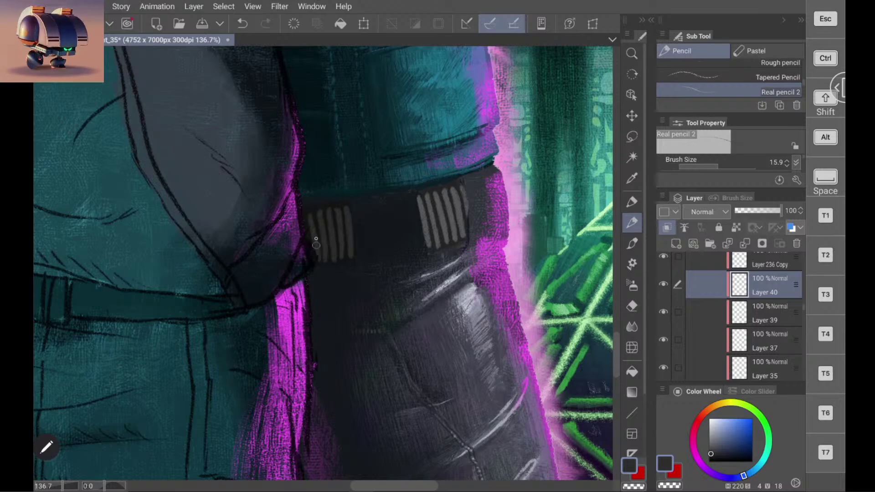
pyautogui.hotkey('ctrl', 'z')
pyautogui.moveTo(309, 213); pyautogui.dragTo(315, 262)
pyautogui.moveTo(311, 216); pyautogui.dragTo(316, 264)
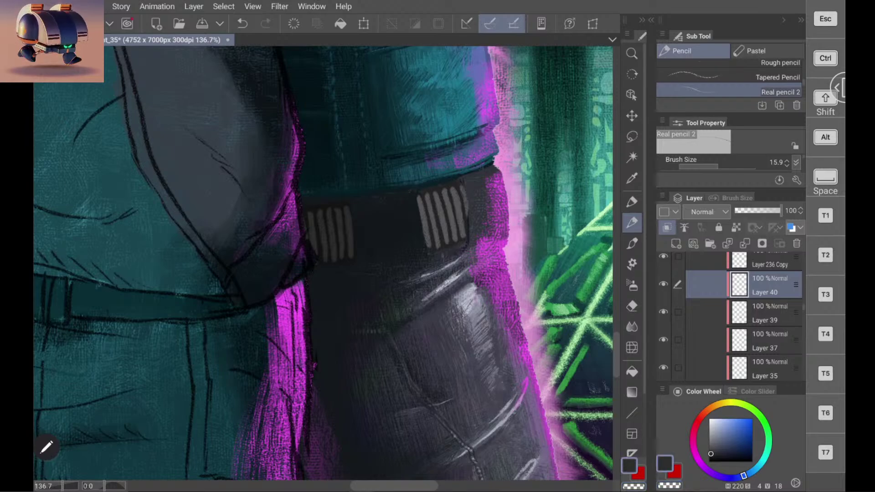
# Step: Sample greys from both striped belt patches and trim the inner edge of the outer patch's first stripe with the transparent colour
pyautogui.keyDown('alt'); pyautogui.click(445, 224); pyautogui.keyUp('alt')
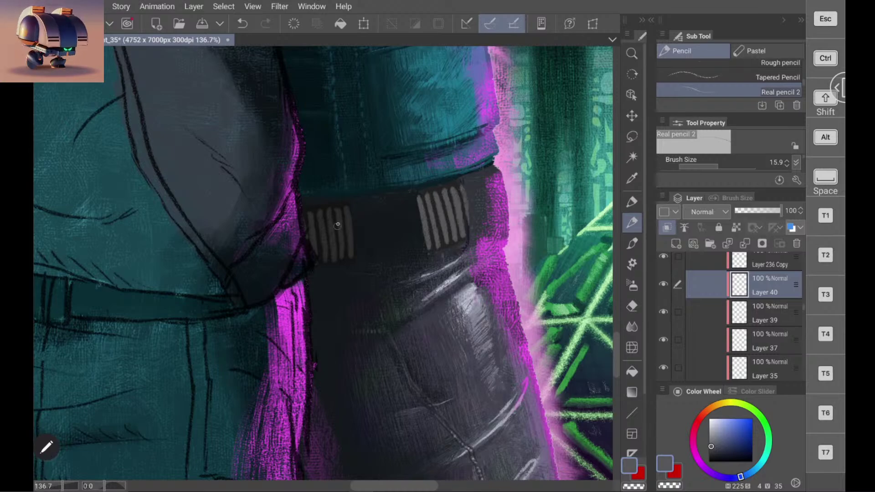
pyautogui.keyDown('alt'); pyautogui.click(350, 215); pyautogui.keyUp('alt')
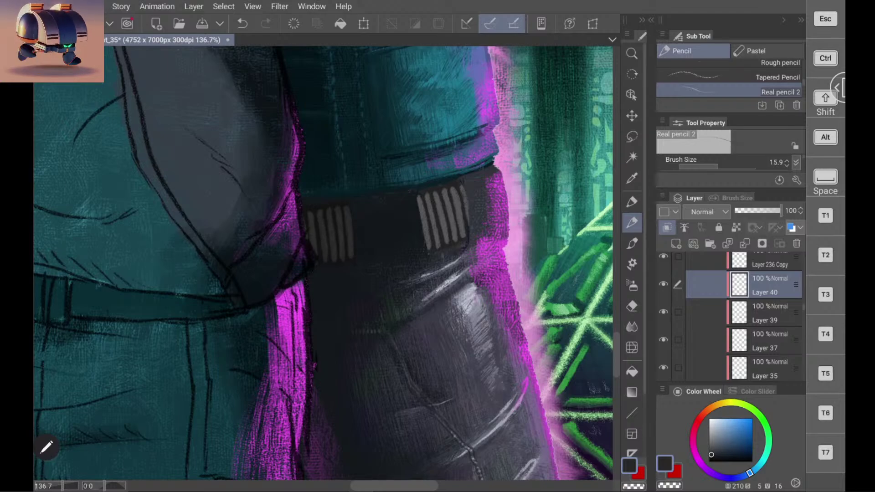
pyautogui.click(634, 487)
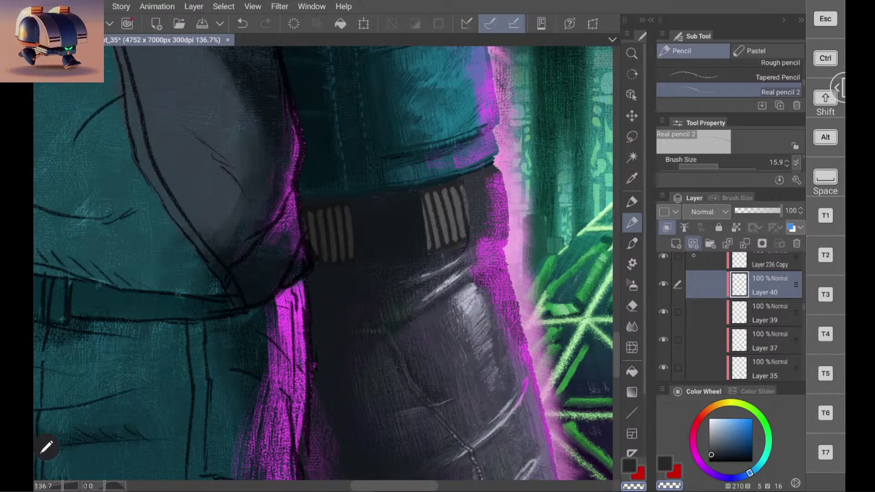
# Step: Add a layer above Layer 40 and select the belt stripes from Layer 40's painted area
pyautogui.click(676, 244)
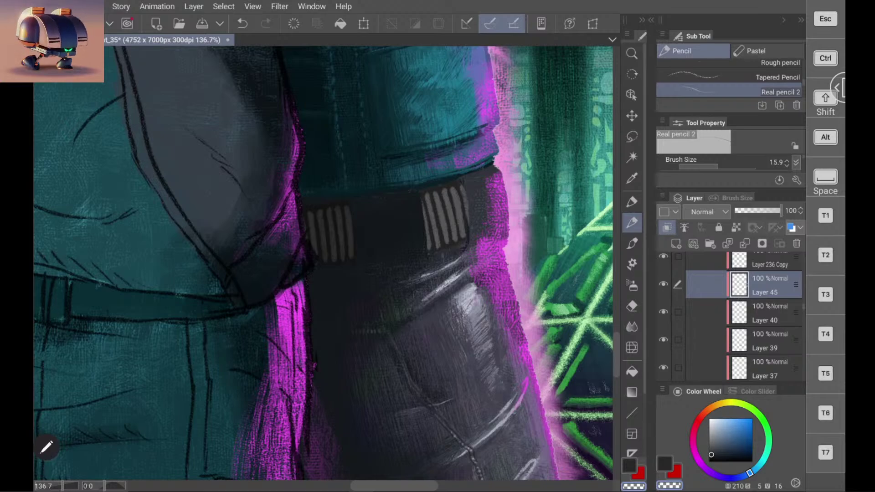
pyautogui.press('ctrl')
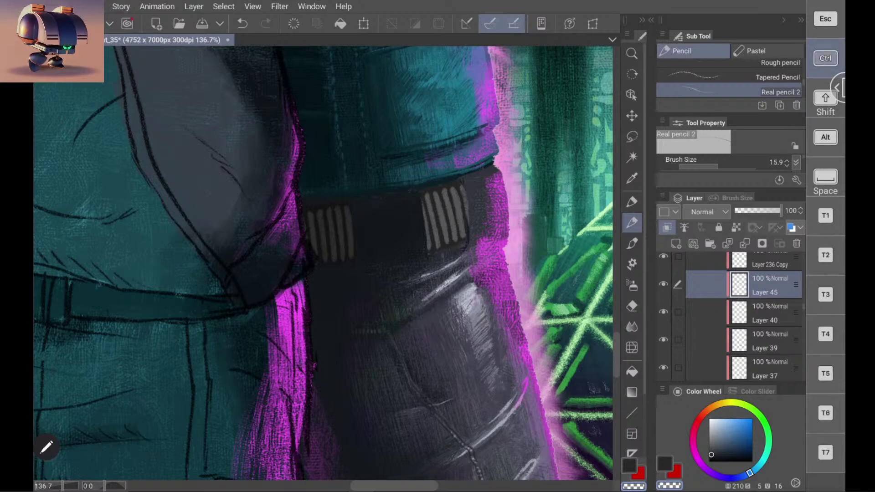
pyautogui.keyDown('ctrl'); pyautogui.click(740, 313); pyautogui.keyUp('ctrl')
pyautogui.moveTo(394, 296); pyautogui.dragTo(387, 420)
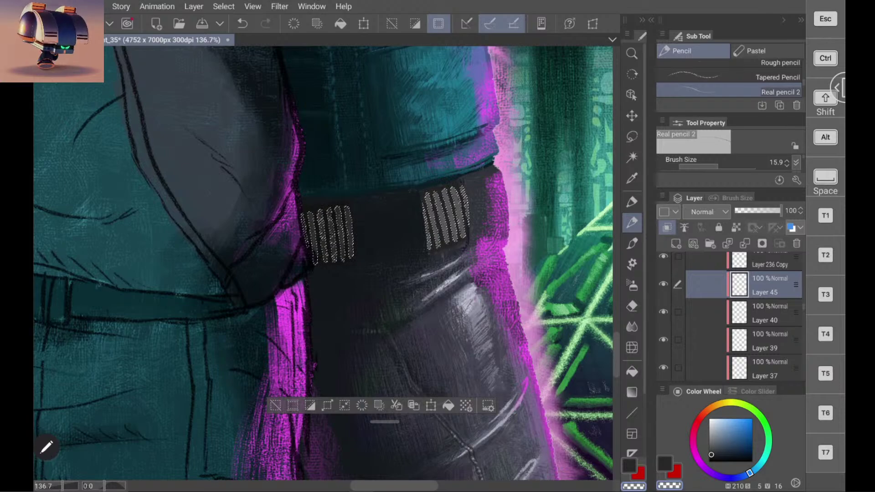
# Step: Paint light grey highlights (H 210, S 8, V 88) down the first stripes of the outer belt patch
pyautogui.scroll(4, 433, 228)
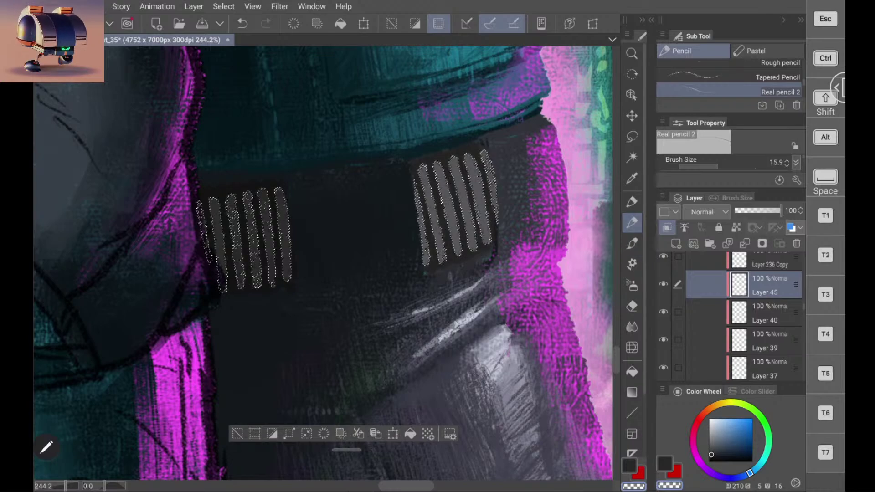
pyautogui.click(714, 421)
pyautogui.moveTo(714, 423); pyautogui.dragTo(713, 424)
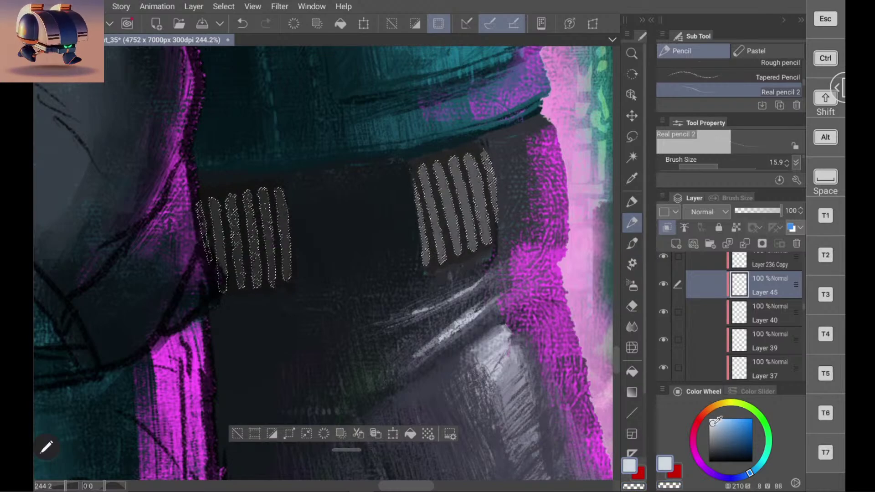
pyautogui.moveTo(319, 255); pyautogui.dragTo(256, 261)
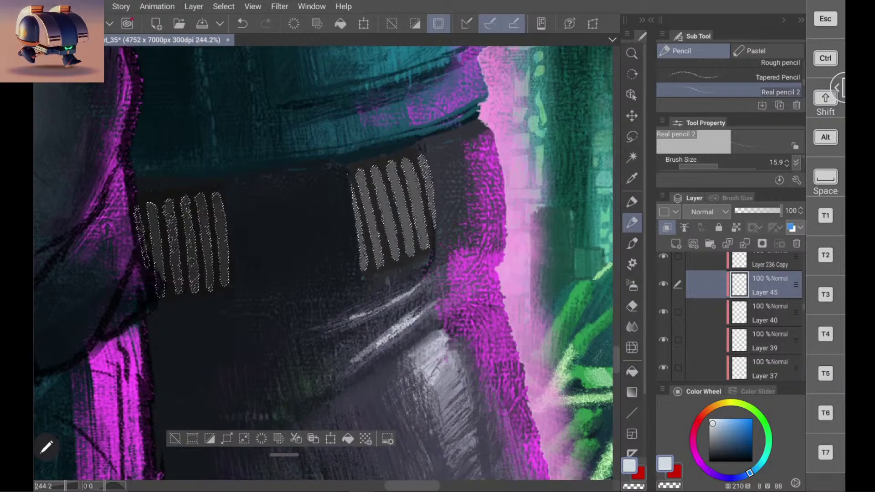
pyautogui.moveTo(360, 174); pyautogui.dragTo(381, 269)
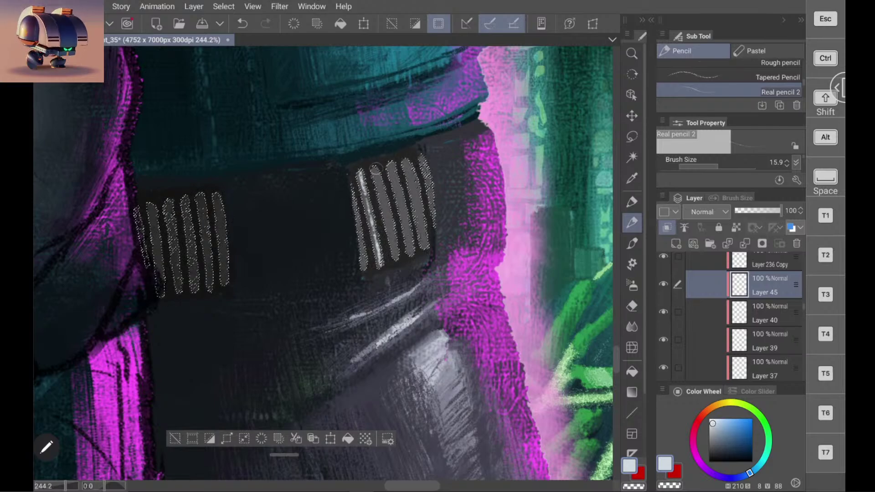
pyautogui.moveTo(383, 196); pyautogui.dragTo(393, 261)
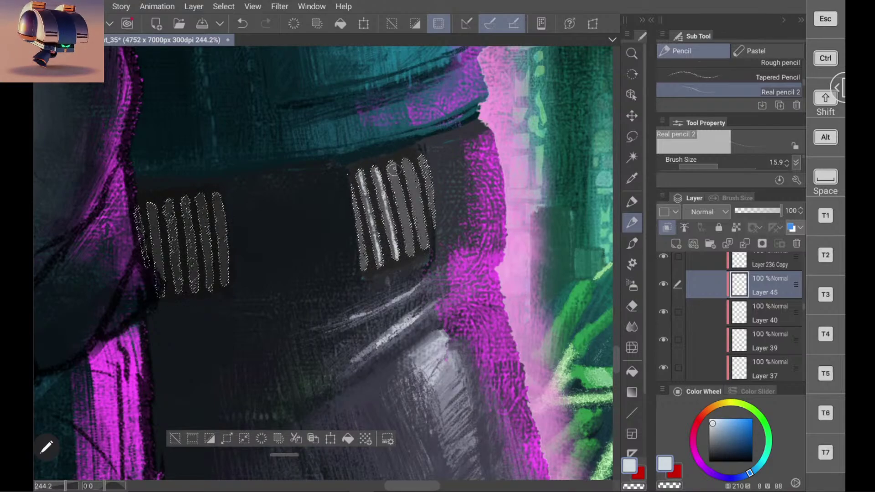
# Step: Highlight the outer belt patch's remaining stripes in the same light grey, finishing with the stripe along its inner edge
pyautogui.moveTo(400, 203); pyautogui.dragTo(408, 246)
pyautogui.hotkey('ctrl', 'z')
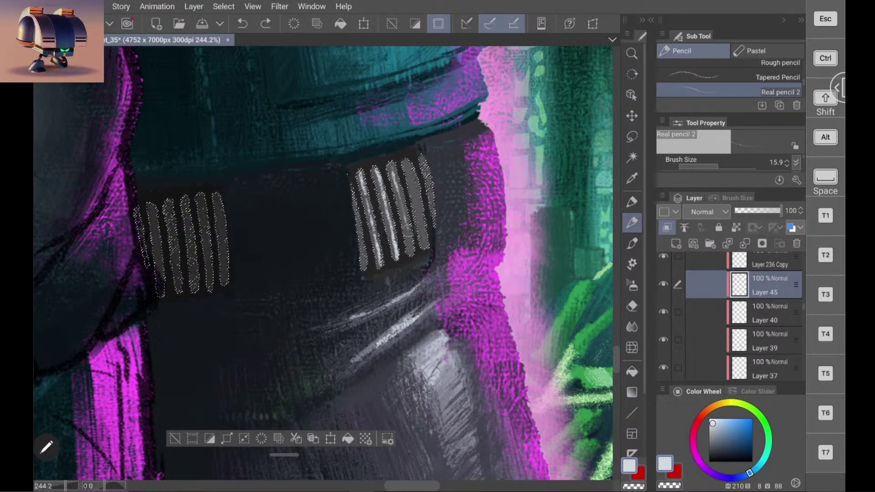
pyautogui.moveTo(412, 250); pyautogui.dragTo(414, 254)
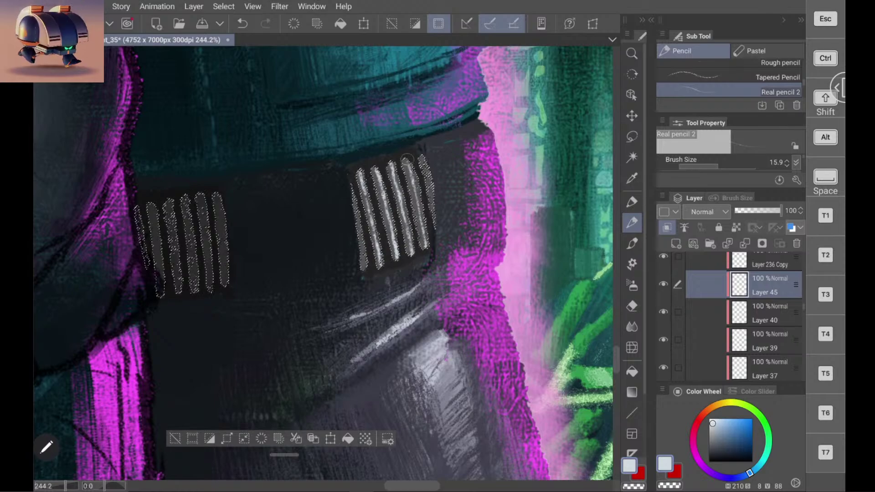
pyautogui.hotkey('ctrl', 'z')
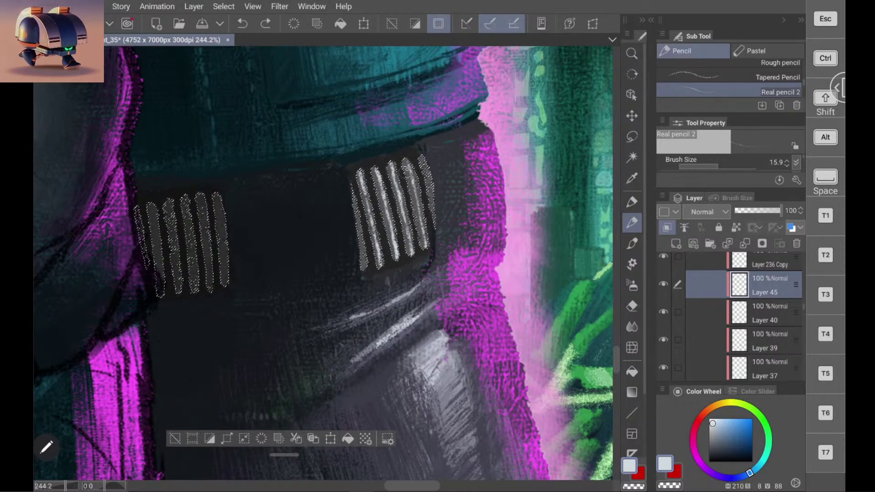
pyautogui.hotkey('ctrl', 'y')
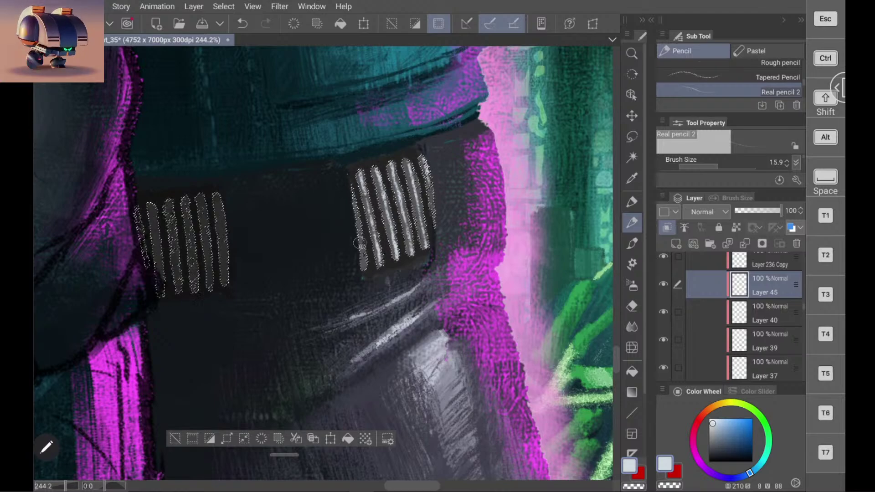
pyautogui.moveTo(362, 250); pyautogui.dragTo(356, 221)
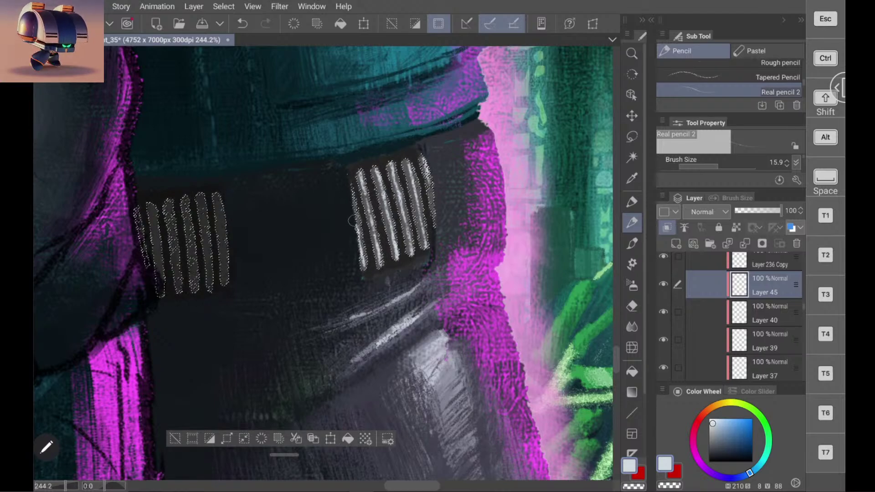
# Step: Highlight the inner belt patch's stripes in a dimmer grey (H 210, S 8, V 66), working towards the magenta light
pyautogui.hscroll(-2, 324, 263)
pyautogui.scroll(-1, 323, 264)
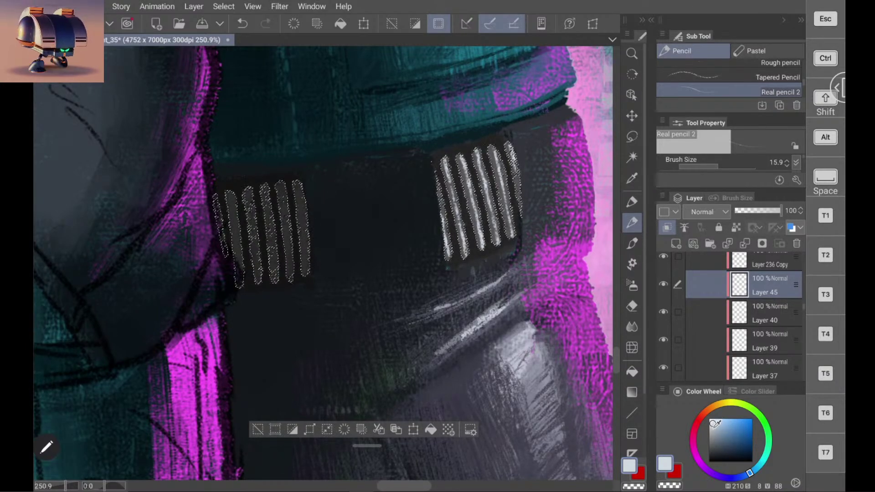
pyautogui.click(713, 428)
pyautogui.click(714, 433)
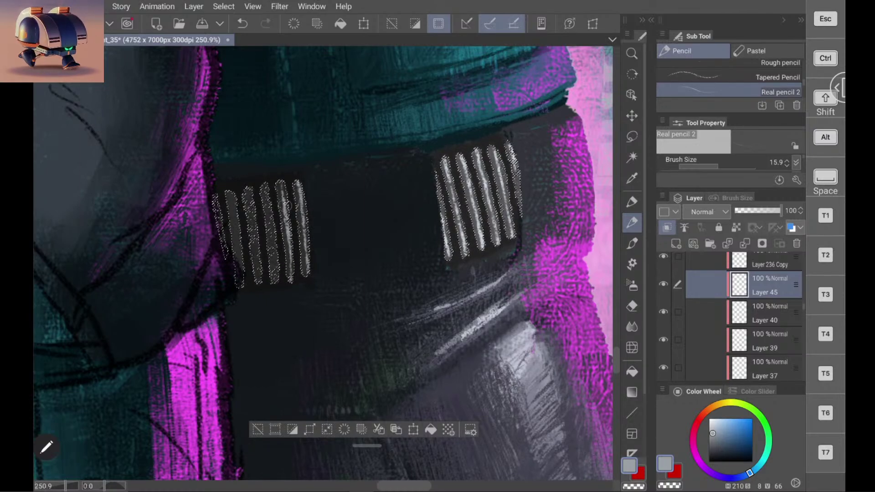
pyautogui.hotkey('ctrl', 'z')
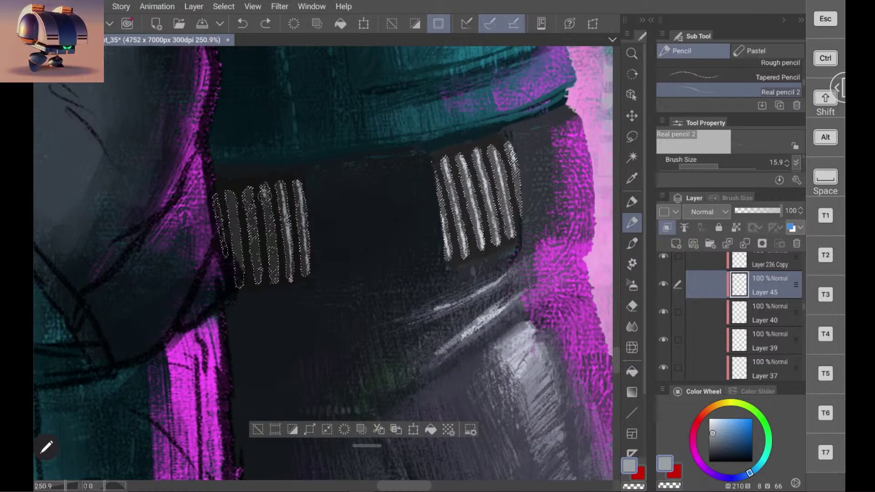
pyautogui.hotkey('ctrl', 'y')
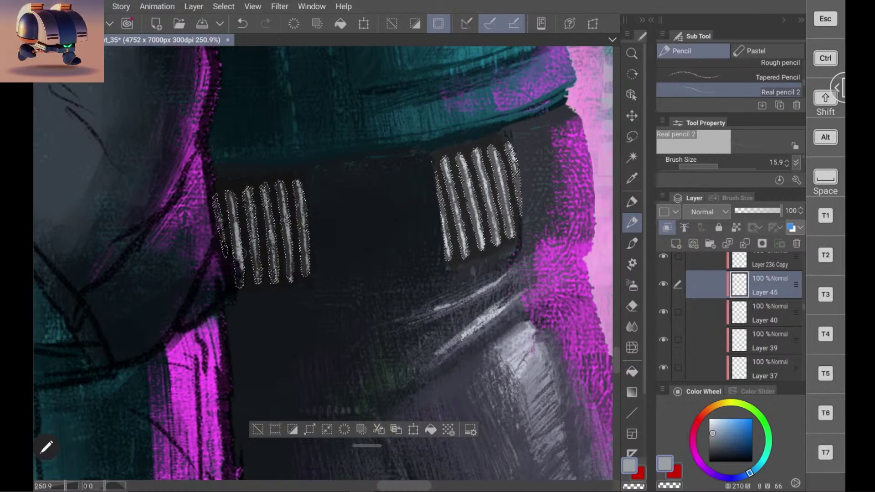
# Step: Soften the lower end of the inner patch's highlight nearest the magenta light using the transparent colour
pyautogui.click(634, 487)
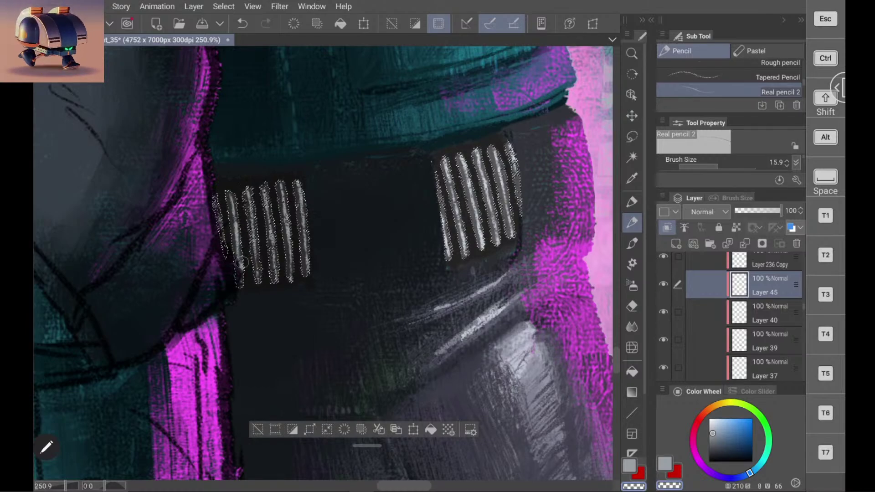
pyautogui.hotkey('ctrl', 'z')
pyautogui.moveTo(243, 247); pyautogui.dragTo(244, 273)
pyautogui.hotkey('ctrl', 'z')
pyautogui.hotkey('ctrl', 'y')
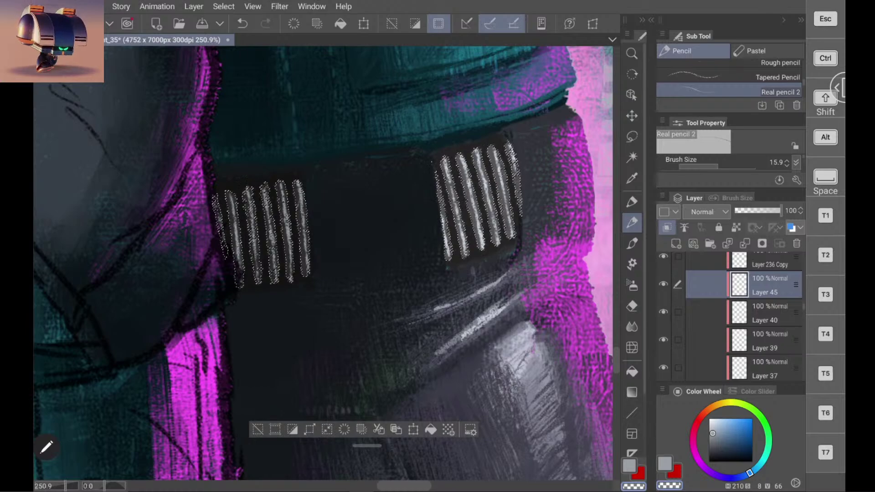
# Step: Add a layer above Layer 40 and shade along the selected belt stripes in near-black blue (H 225, S 6, V 8)
pyautogui.click(770, 314)
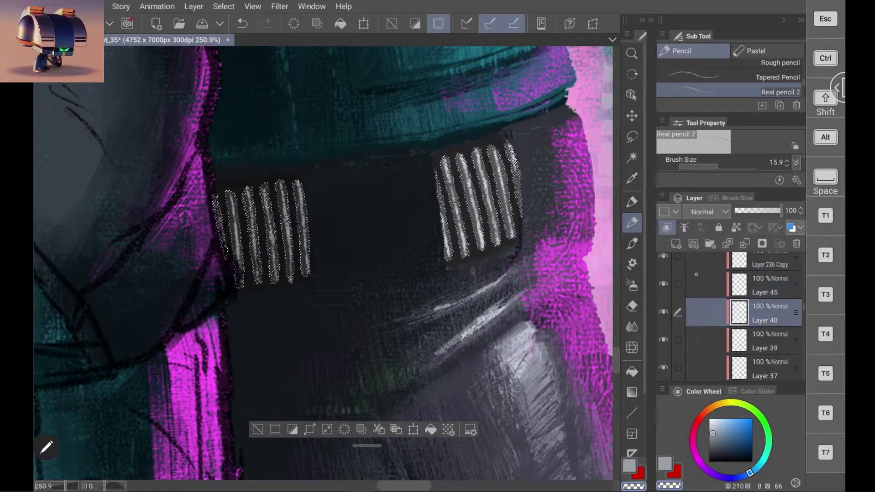
pyautogui.click(677, 244)
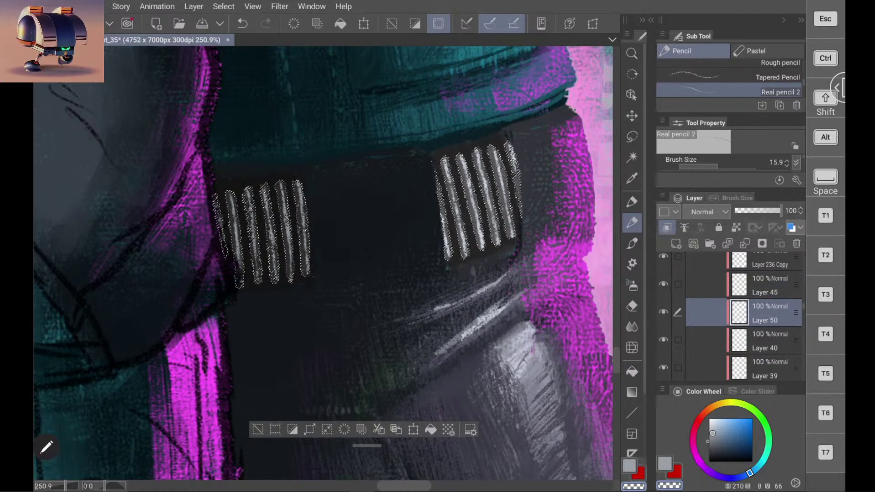
pyautogui.click(714, 445)
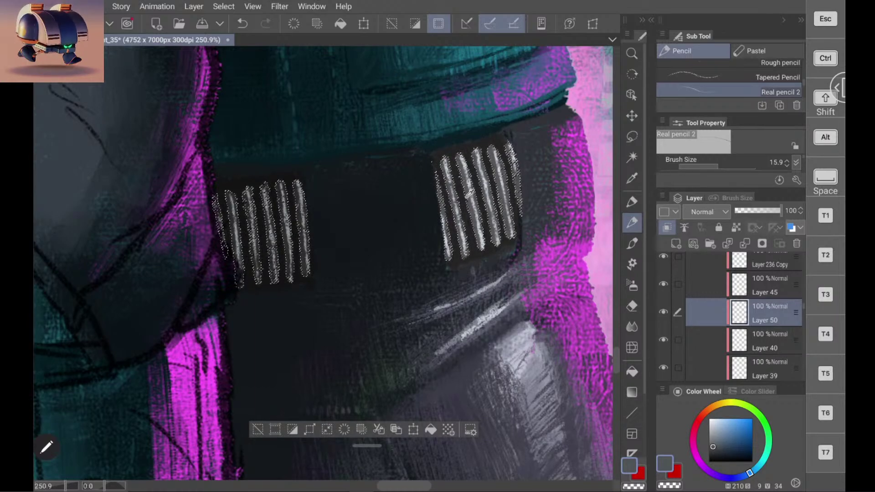
pyautogui.click(741, 477)
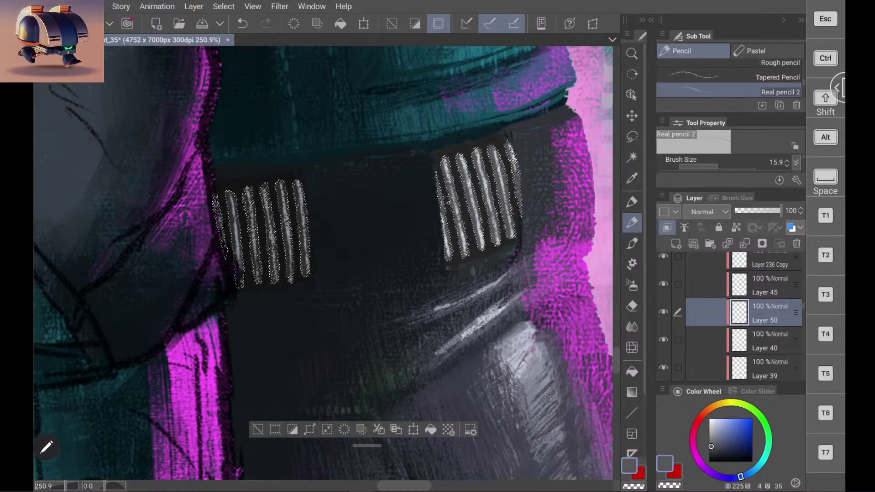
pyautogui.click(712, 454)
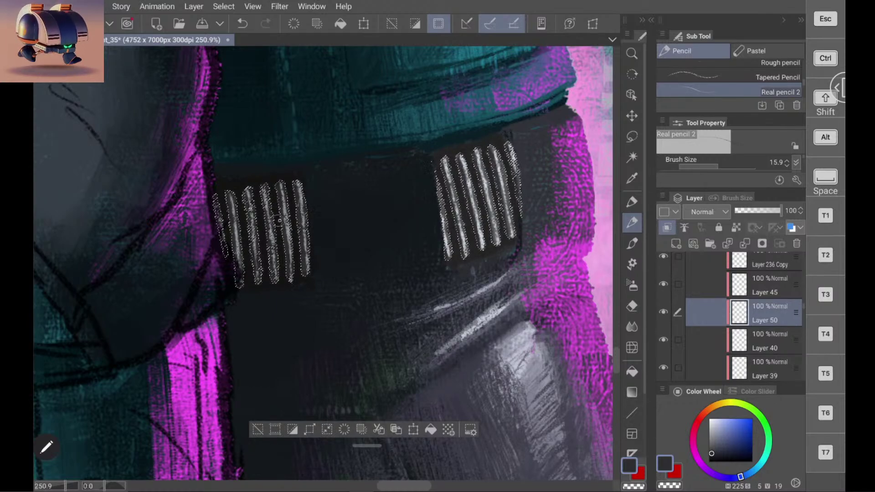
pyautogui.click(712, 457)
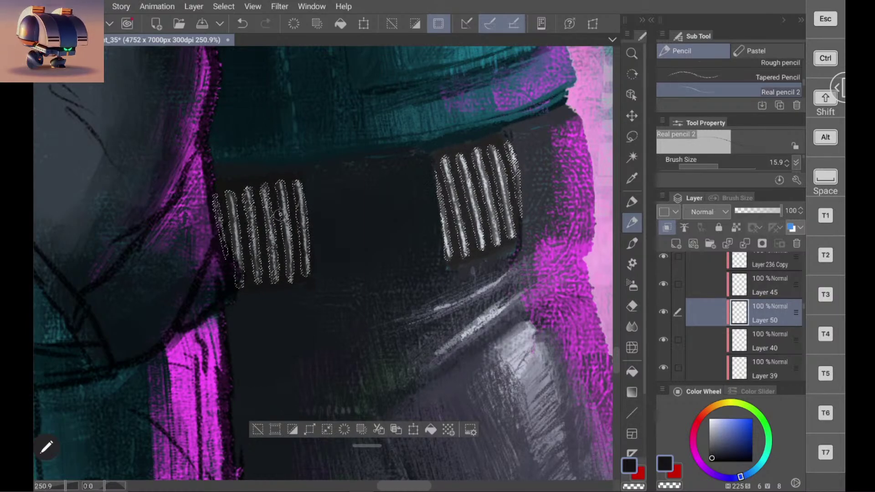
pyautogui.moveTo(261, 197); pyautogui.dragTo(273, 275)
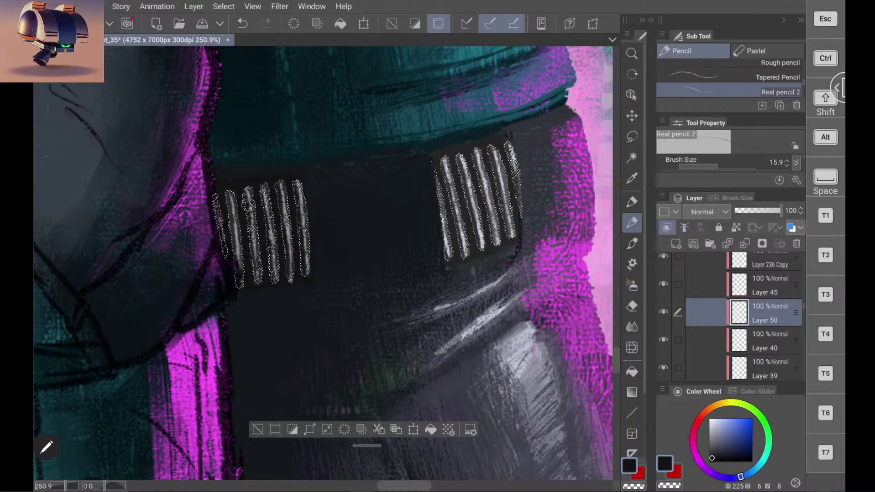
pyautogui.moveTo(228, 196); pyautogui.dragTo(242, 272)
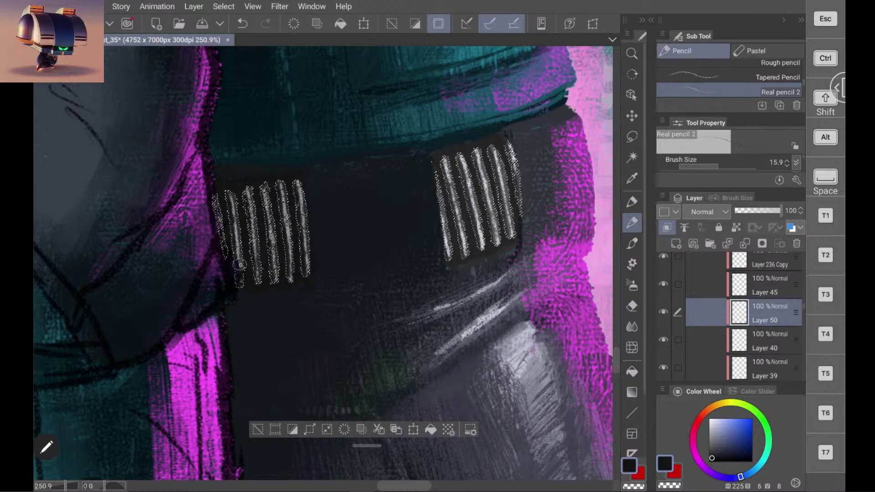
# Step: Clear the belt stripe selection and add a new layer above Layer 45
pyautogui.scroll(-2, 323, 263)
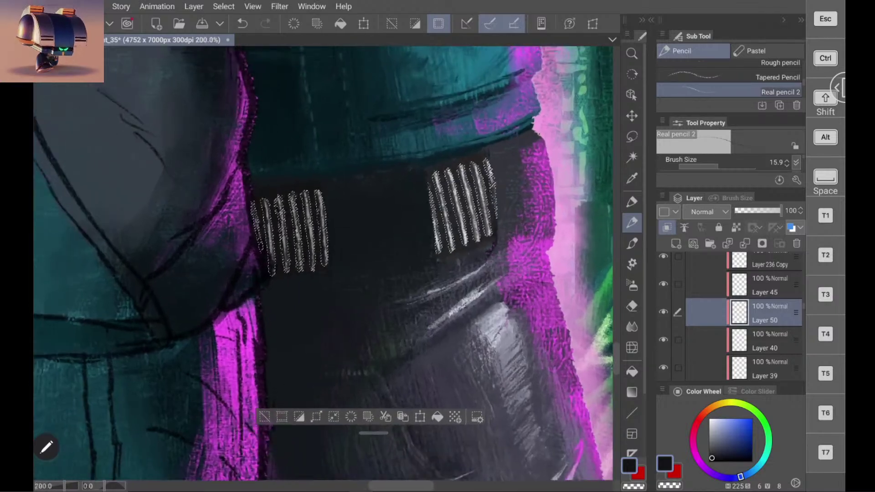
pyautogui.scroll(4, 324, 263)
pyautogui.scroll(-5, 331, 241)
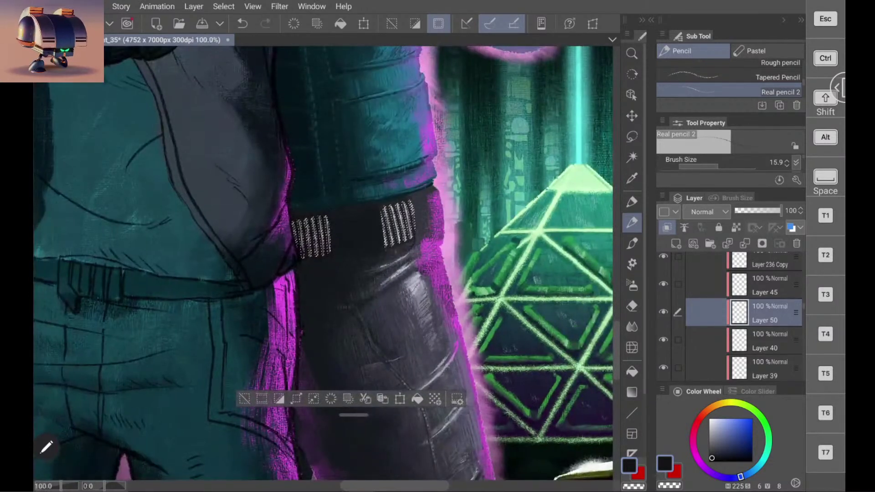
pyautogui.click(632, 136)
pyautogui.hotkey('ctrl', 'd')
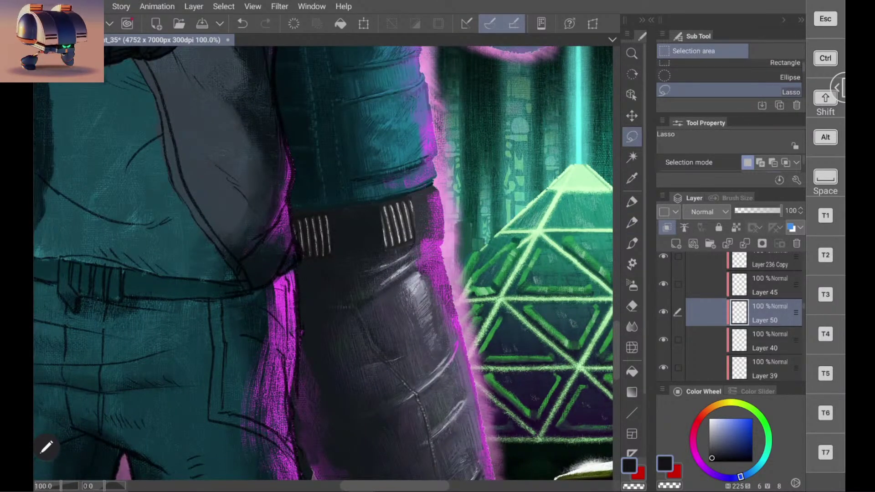
pyautogui.scroll(3, 417, 227)
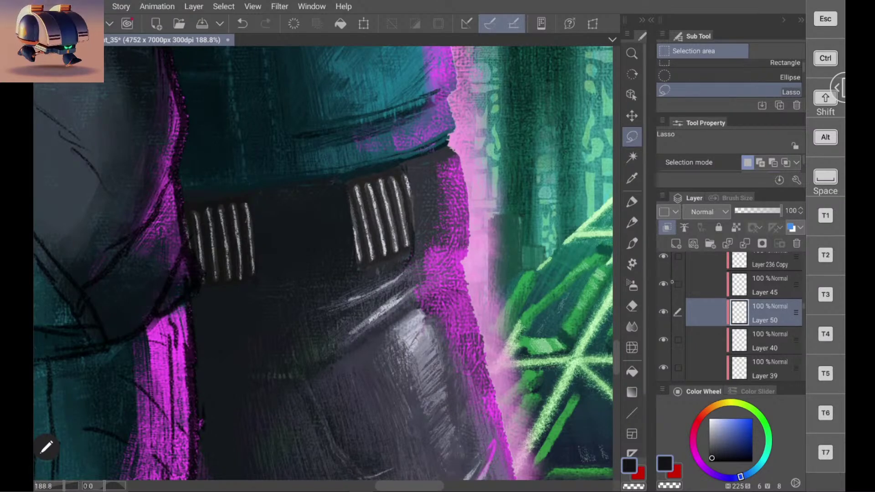
pyautogui.click(667, 284)
pyautogui.click(771, 285)
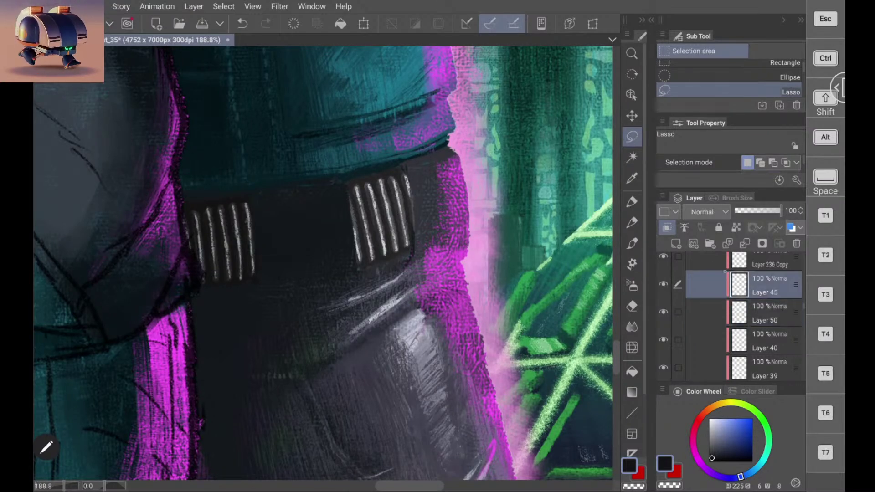
pyautogui.click(667, 227)
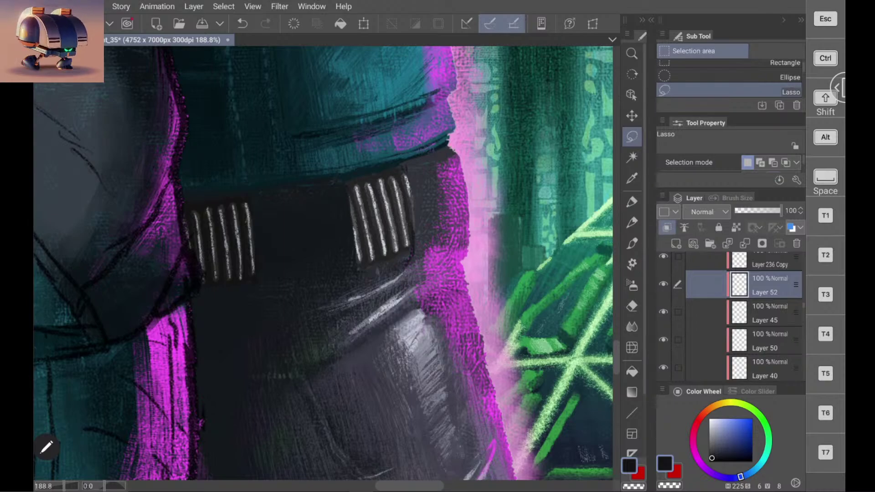
# Step: Trim the outer belt patch's stripe ends and cut gaps across their middles using Real pencil 2 in dark blue-grey (H 220, S 6, V 19)
pyautogui.scroll(3, 400, 201)
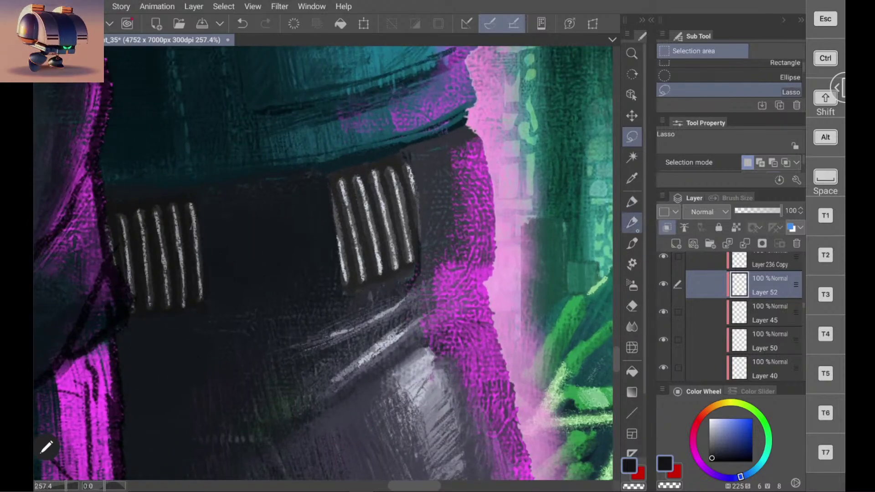
pyautogui.click(631, 223)
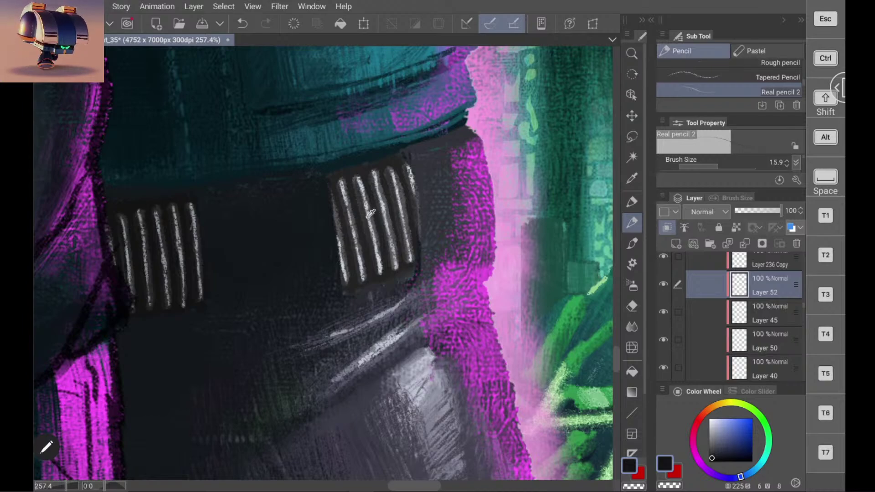
pyautogui.keyDown('alt'); pyautogui.click(371, 250); pyautogui.keyUp('alt')
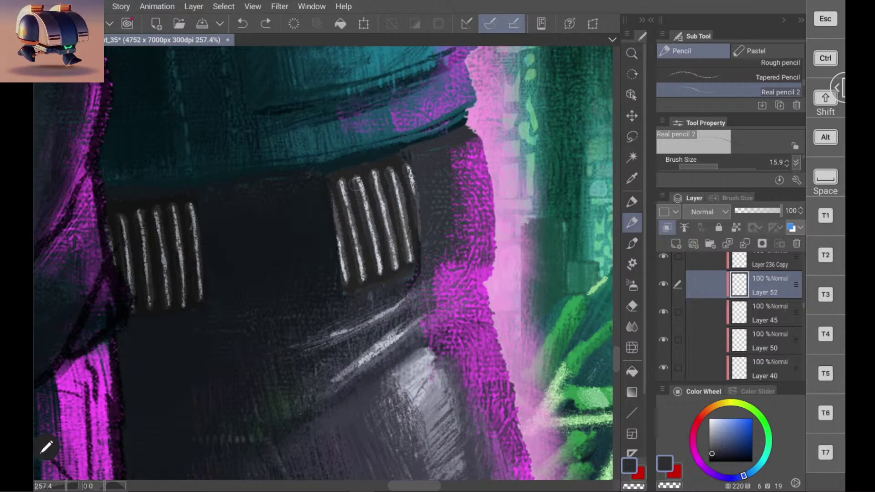
pyautogui.moveTo(359, 181); pyautogui.dragTo(369, 184)
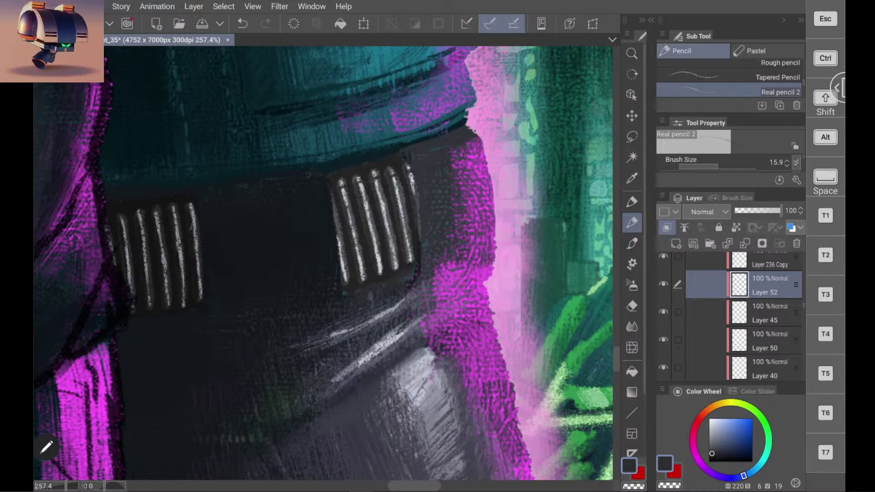
pyautogui.moveTo(273, 265)
pyautogui.mouseDown()
pyautogui.moveTo(383, 264)
pyautogui.moveTo(259, 258)
pyautogui.mouseUp()
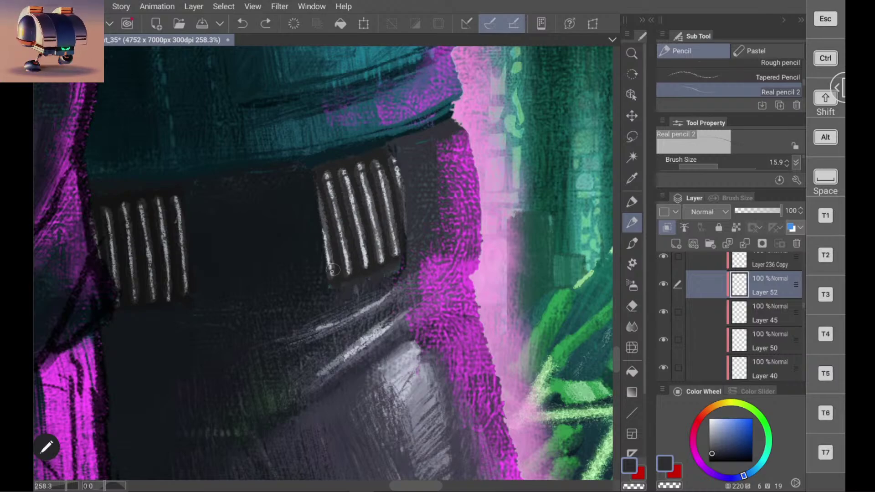
pyautogui.moveTo(333, 270)
pyautogui.mouseDown()
pyautogui.moveTo(389, 261)
pyautogui.moveTo(399, 250)
pyautogui.mouseUp()
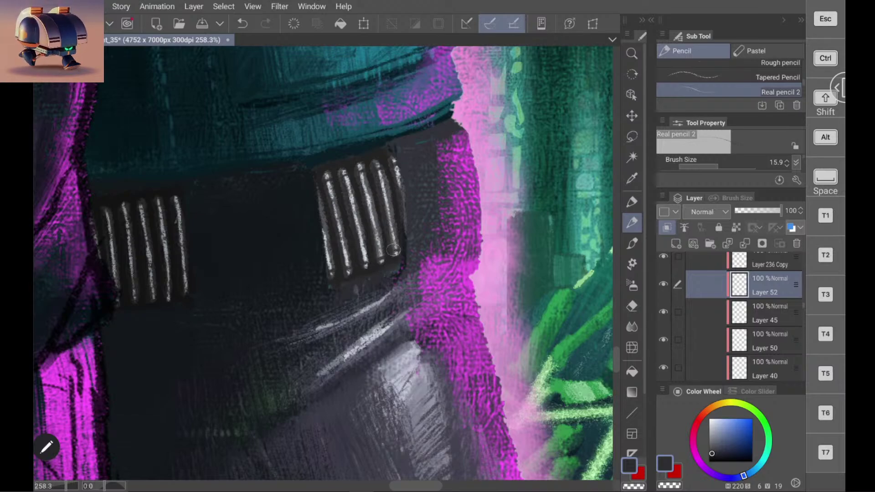
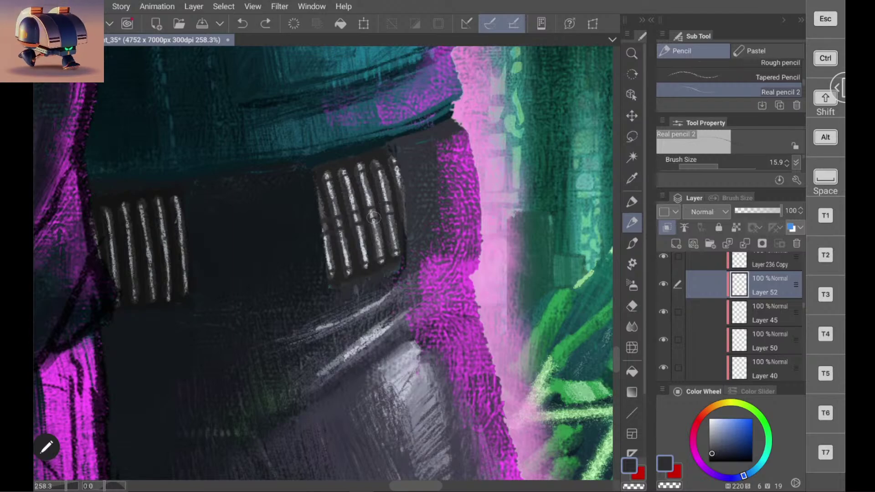
pyautogui.moveTo(347, 218); pyautogui.dragTo(353, 248)
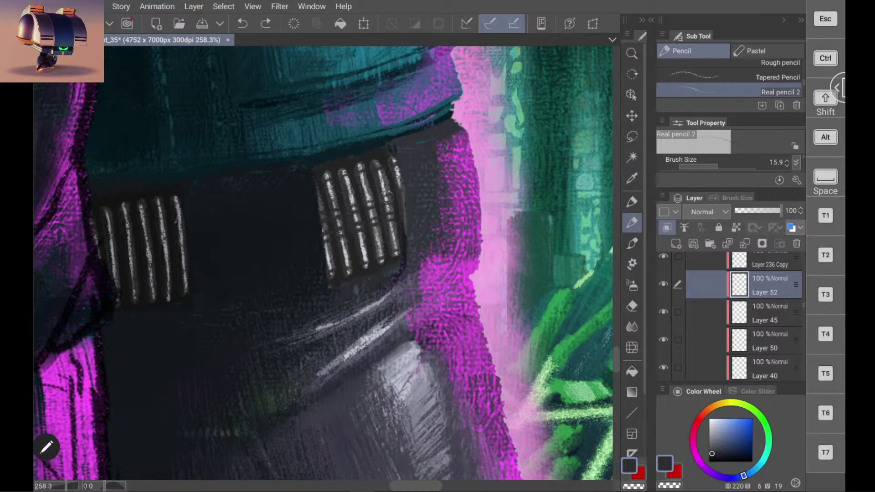
pyautogui.moveTo(386, 197); pyautogui.dragTo(384, 199)
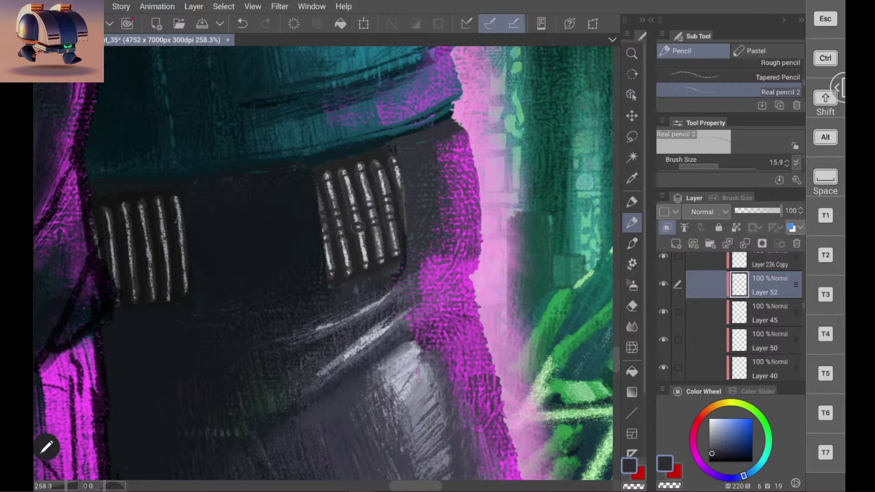
# Step: Brighten the short middle segments of the outer belt patch's stripes in light grey (H 212, S 8, V 78)
pyautogui.keyDown('alt'); pyautogui.click(363, 249); pyautogui.keyUp('alt')
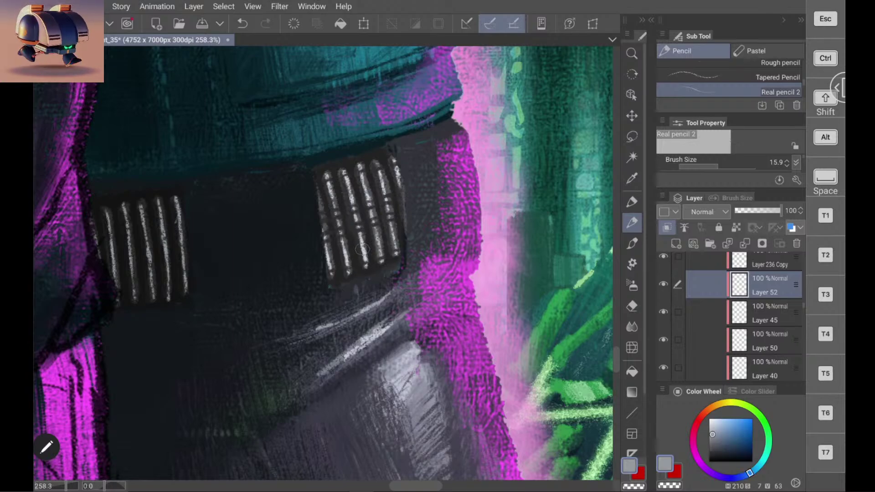
pyautogui.keyDown('alt'); pyautogui.click(356, 218); pyautogui.keyUp('alt')
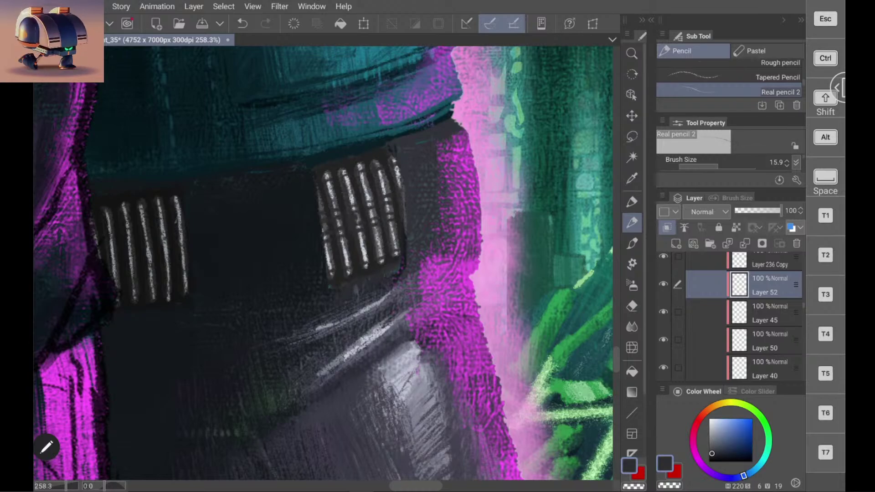
pyautogui.scroll(3, 378, 250)
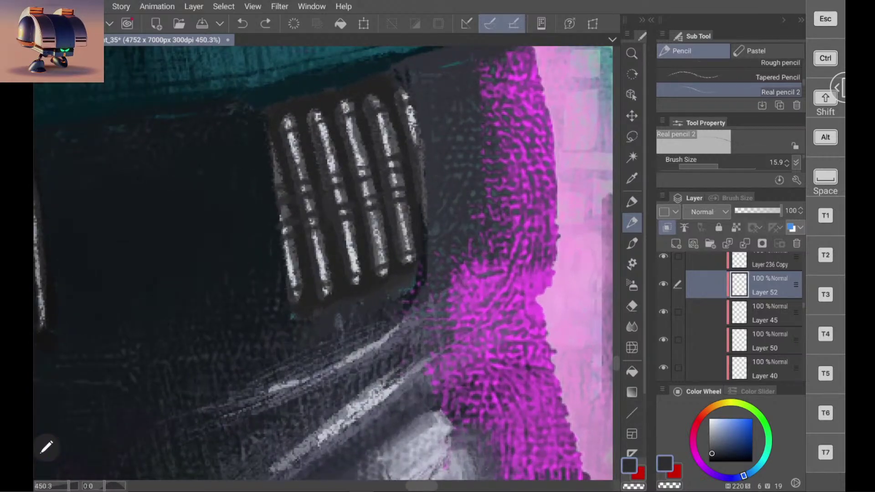
pyautogui.keyDown('alt'); pyautogui.click(339, 192); pyautogui.keyUp('alt')
pyautogui.moveTo(338, 191)
pyautogui.mouseDown()
pyautogui.moveTo(374, 187)
pyautogui.moveTo(369, 183)
pyautogui.moveTo(371, 195)
pyautogui.moveTo(367, 179)
pyautogui.moveTo(371, 192)
pyautogui.moveTo(397, 187)
pyautogui.mouseUp()
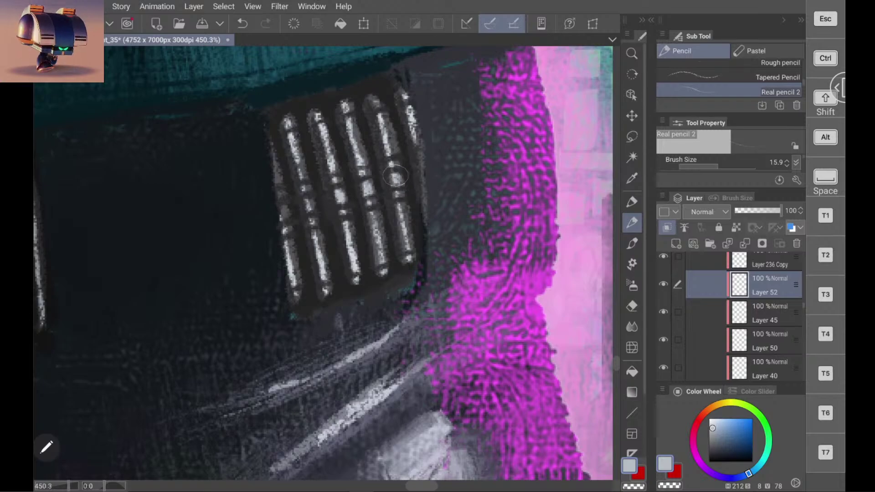
pyautogui.moveTo(319, 199)
pyautogui.mouseDown()
pyautogui.moveTo(313, 219)
pyautogui.moveTo(284, 208)
pyautogui.moveTo(285, 219)
pyautogui.mouseUp()
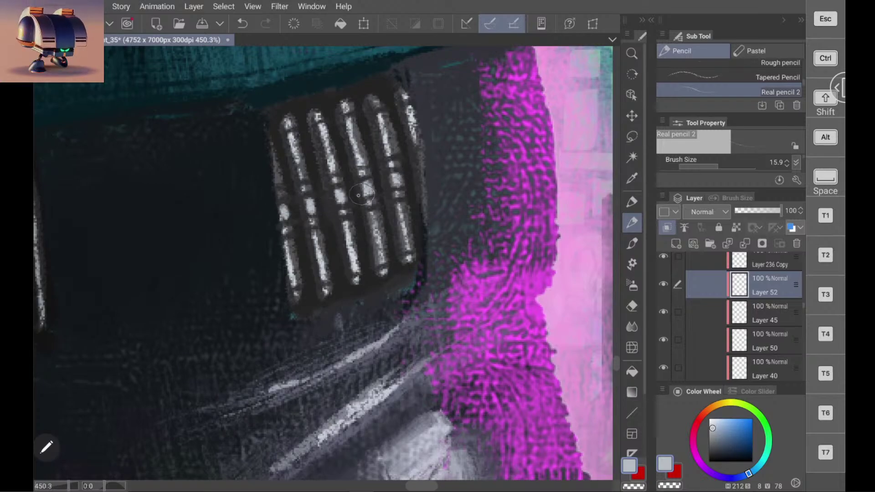
# Step: Redefine the gaps above and below the outer patch's middle segments in dark blue-grey (H 220, S 6, V 19)
pyautogui.keyDown('alt'); pyautogui.click(335, 196); pyautogui.keyUp('alt')
pyautogui.moveTo(338, 183)
pyautogui.mouseDown()
pyautogui.moveTo(339, 204)
pyautogui.moveTo(362, 185)
pyautogui.moveTo(364, 196)
pyautogui.moveTo(363, 182)
pyautogui.moveTo(367, 197)
pyautogui.moveTo(392, 182)
pyautogui.mouseUp()
pyautogui.moveTo(344, 208)
pyautogui.mouseDown()
pyautogui.moveTo(307, 211)
pyautogui.moveTo(305, 203)
pyautogui.moveTo(310, 215)
pyautogui.moveTo(306, 200)
pyautogui.moveTo(310, 215)
pyautogui.moveTo(286, 222)
pyautogui.mouseUp()
pyautogui.scroll(-10, 319, 228)
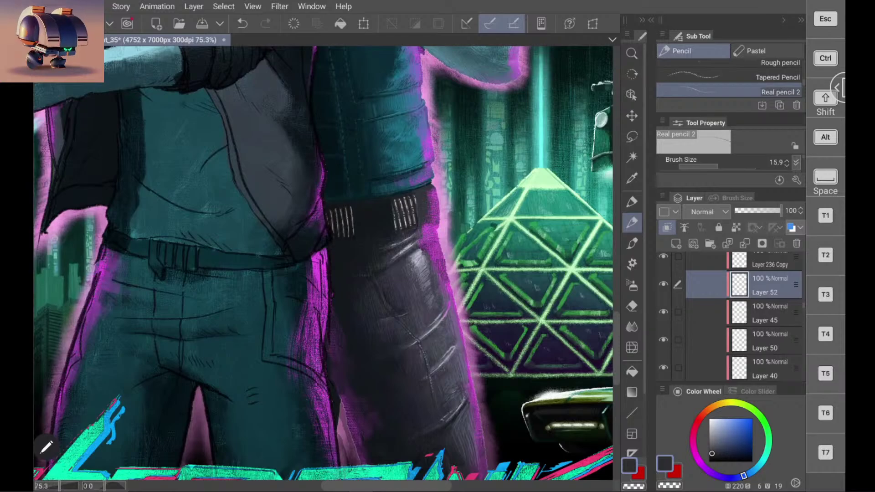
pyautogui.scroll(8, 408, 227)
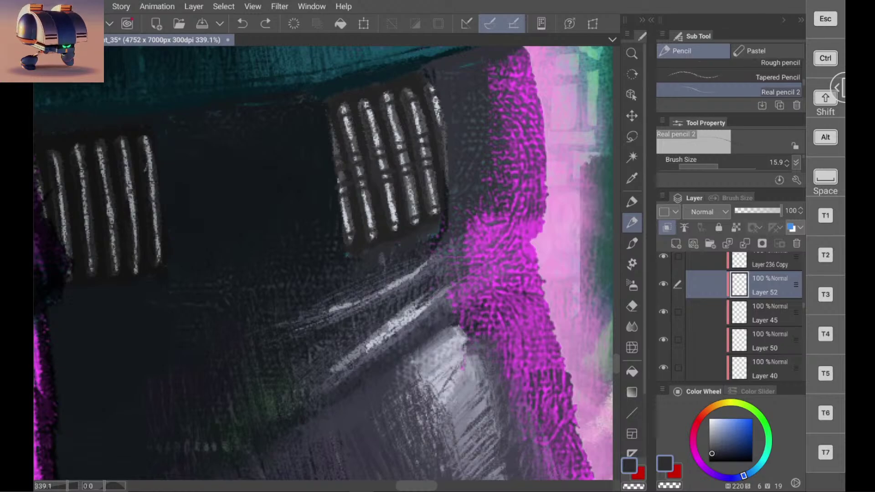
pyautogui.click(386, 160)
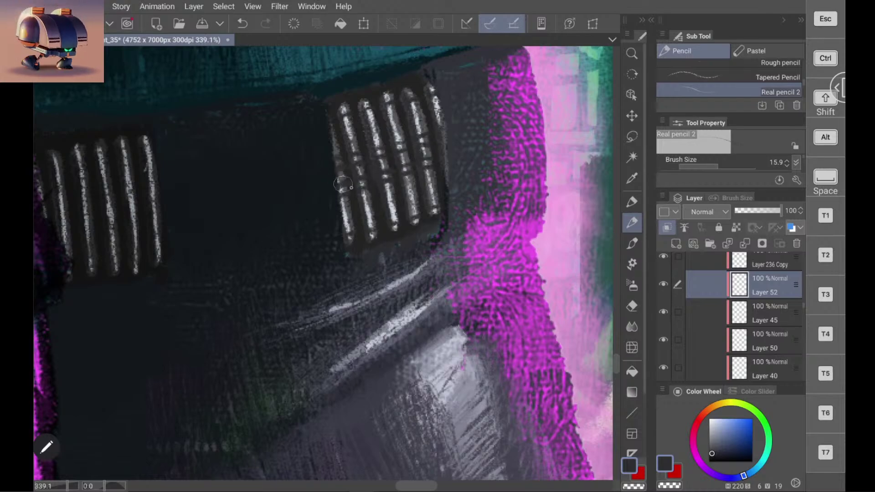
# Step: Accent the outer patch's middle segments in pale grey (H 210, S 8, V 87) and sharpen their gaps in near-black (H 0, S 0, V 14)
pyautogui.scroll(-10, 412, 191)
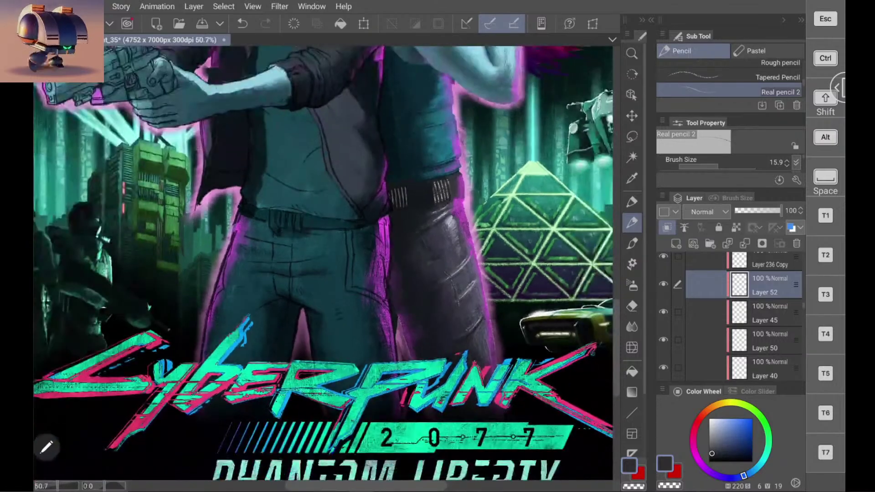
pyautogui.scroll(-2, 458, 209)
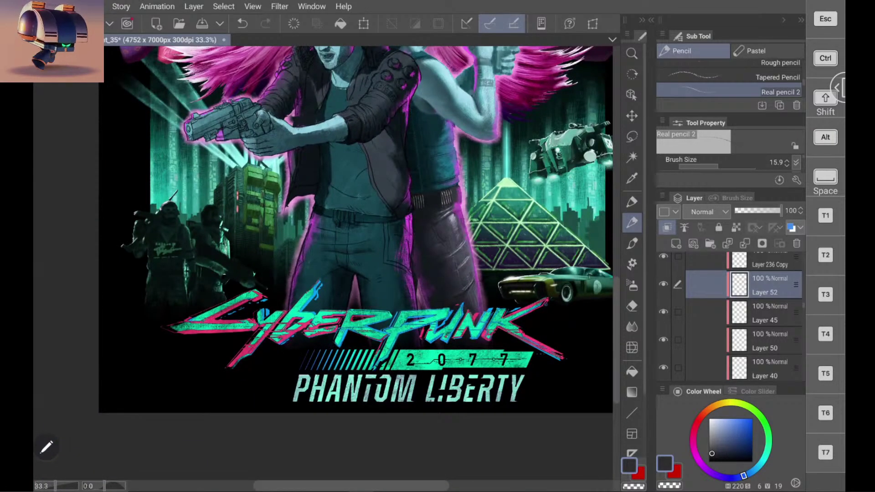
pyautogui.scroll(5, 422, 205)
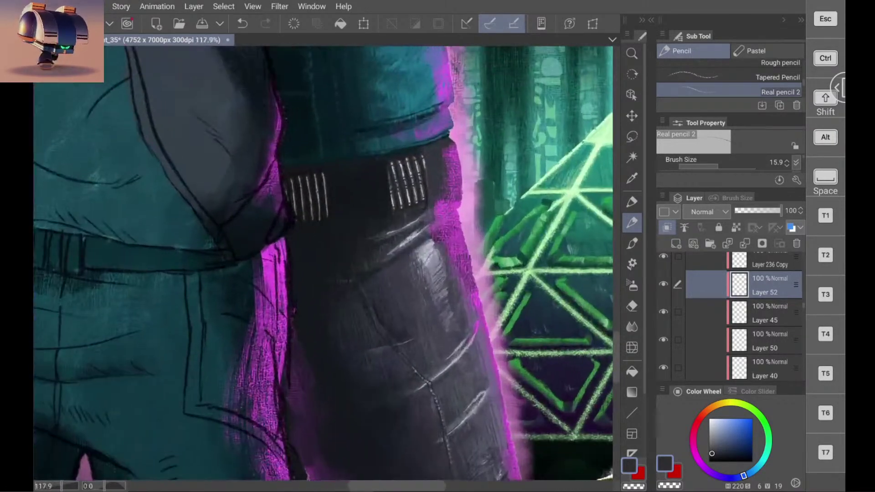
pyautogui.scroll(4, 399, 186)
pyautogui.scroll(2, 456, 146)
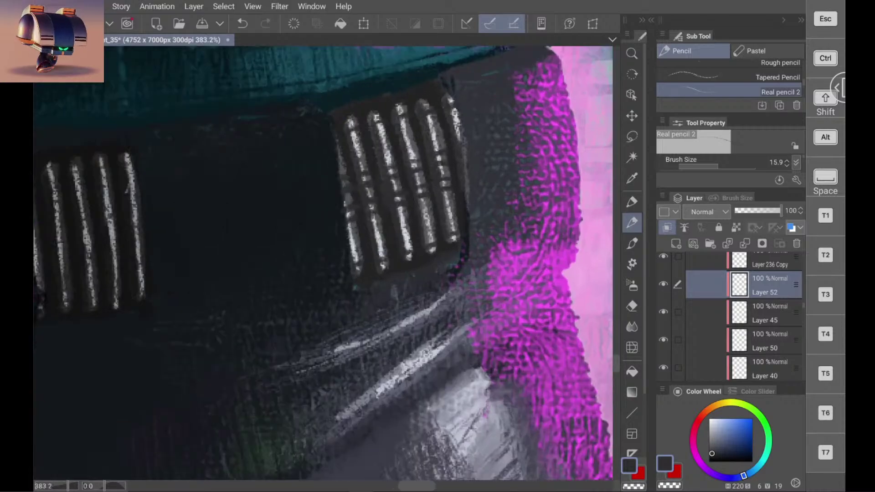
pyautogui.keyDown('alt'); pyautogui.click(410, 231); pyautogui.keyUp('alt')
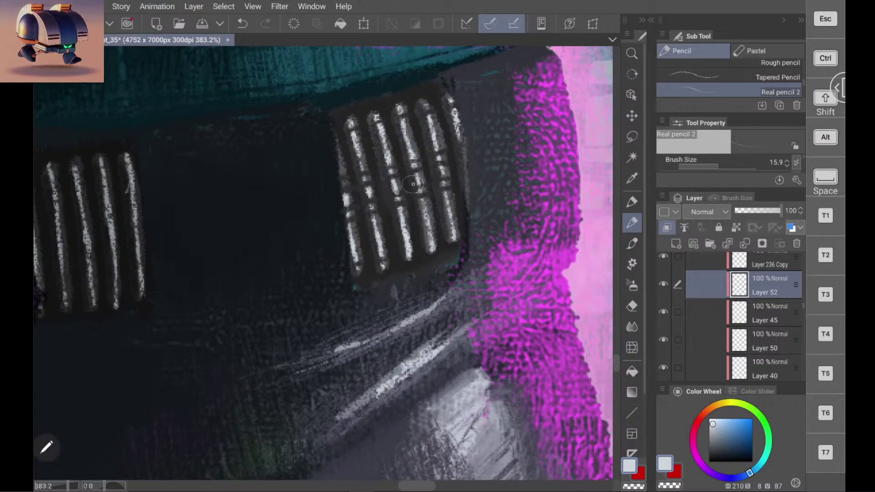
pyautogui.keyDown('alt'); pyautogui.click(395, 191); pyautogui.keyUp('alt')
pyautogui.moveTo(392, 181)
pyautogui.mouseDown()
pyautogui.moveTo(412, 177)
pyautogui.moveTo(414, 193)
pyautogui.moveTo(387, 200)
pyautogui.moveTo(364, 189)
pyautogui.moveTo(367, 205)
pyautogui.moveTo(374, 188)
pyautogui.moveTo(373, 205)
pyautogui.moveTo(341, 198)
pyautogui.moveTo(345, 211)
pyautogui.moveTo(351, 213)
pyautogui.mouseUp()
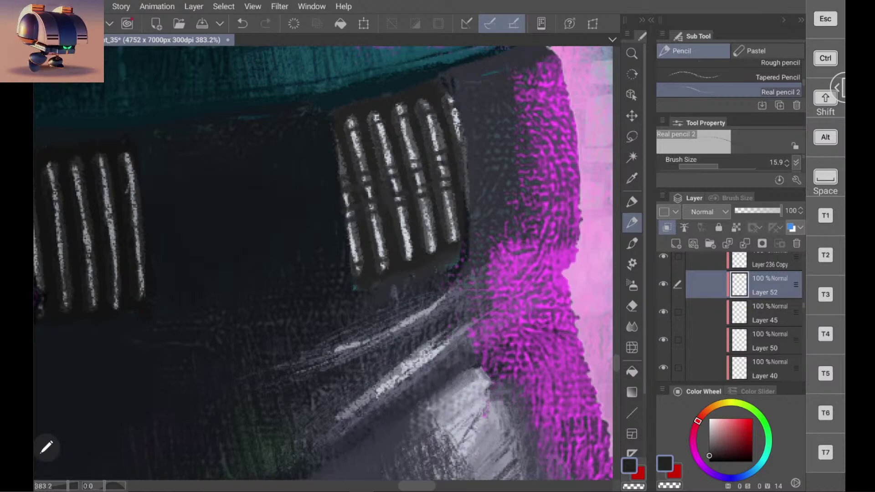
# Step: Trim the inner belt patch's stripe ends and cut matching gaps across its stripes in near-black (H 0, S 0, V 7)
pyautogui.scroll(-6, 445, 199)
pyautogui.scroll(-3, 479, 184)
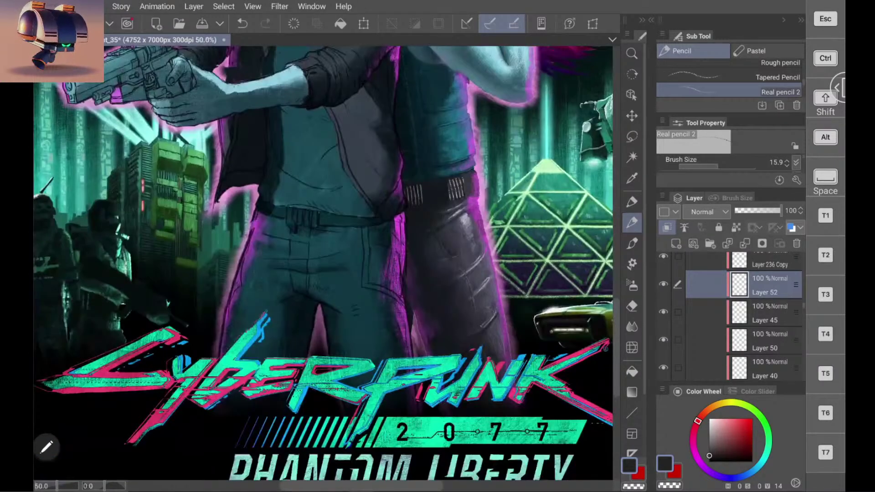
pyautogui.scroll(-2, 324, 262)
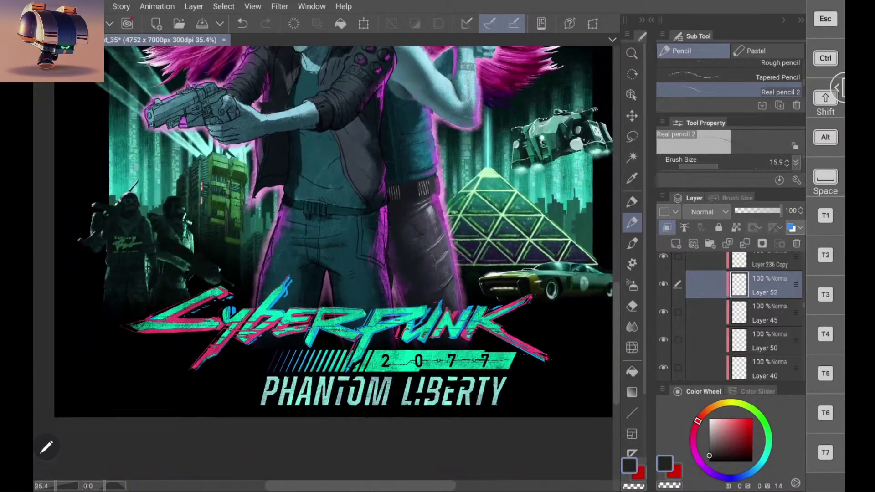
pyautogui.scroll(5, 427, 196)
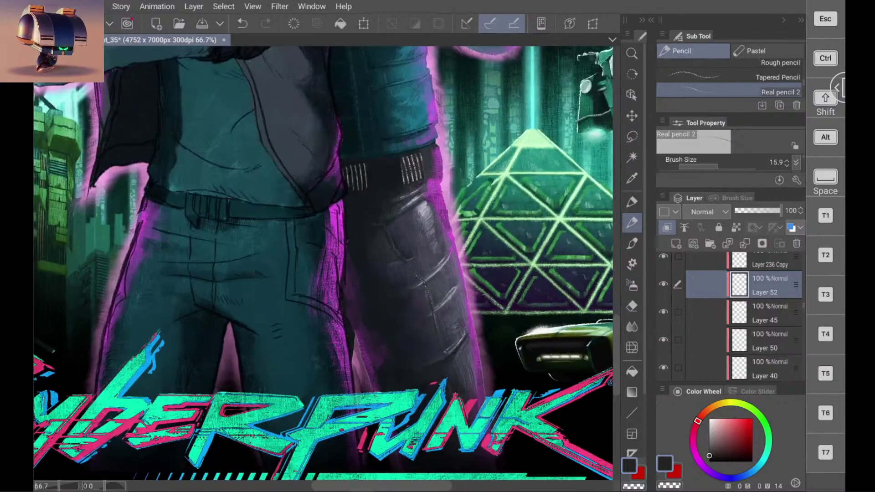
pyautogui.scroll(3, 426, 169)
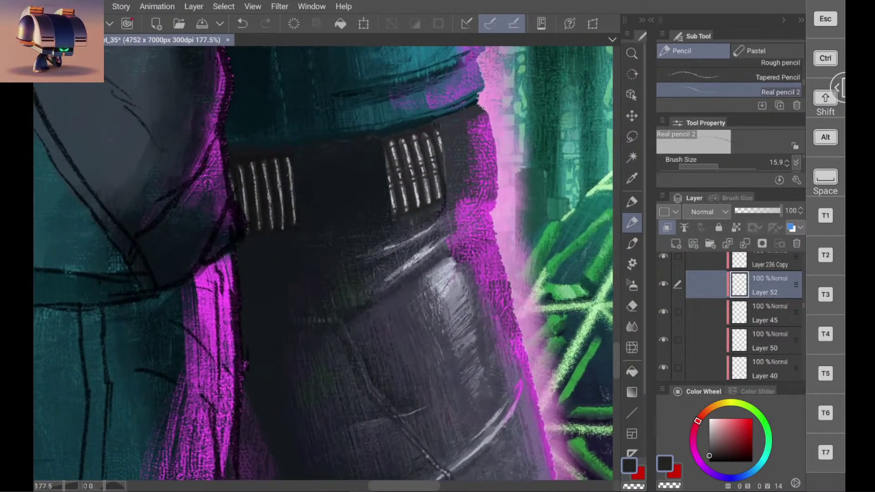
pyautogui.scroll(3, 460, 203)
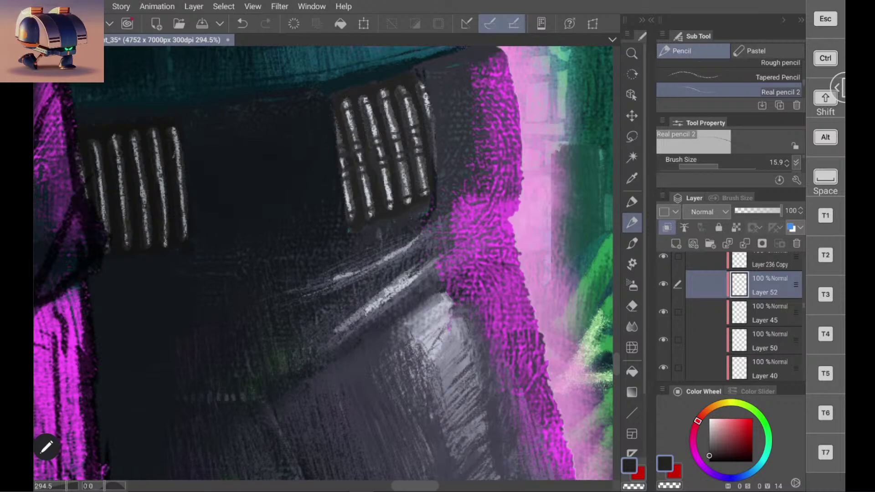
pyautogui.scroll(-5, 323, 264)
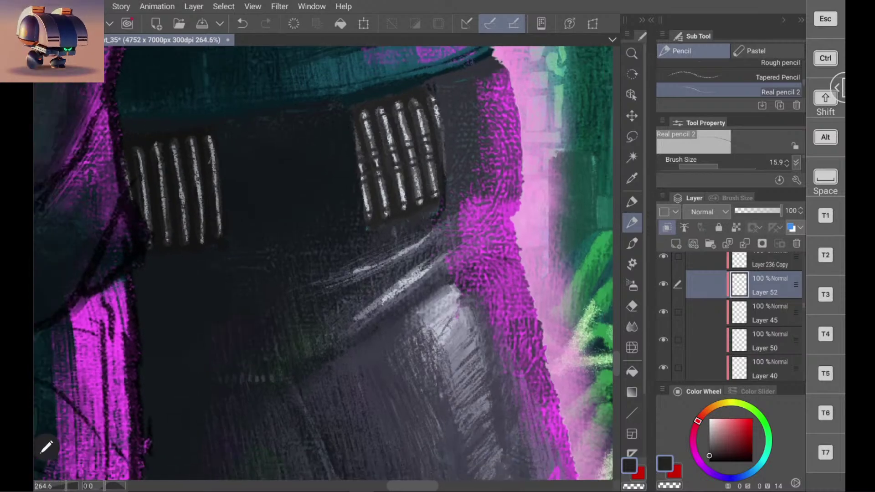
pyautogui.scroll(5, 354, 197)
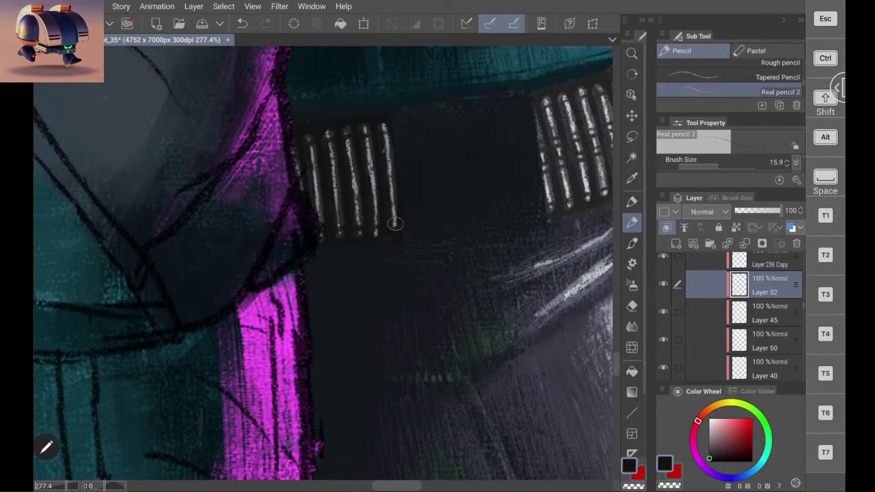
pyautogui.scroll(-5, 416, 216)
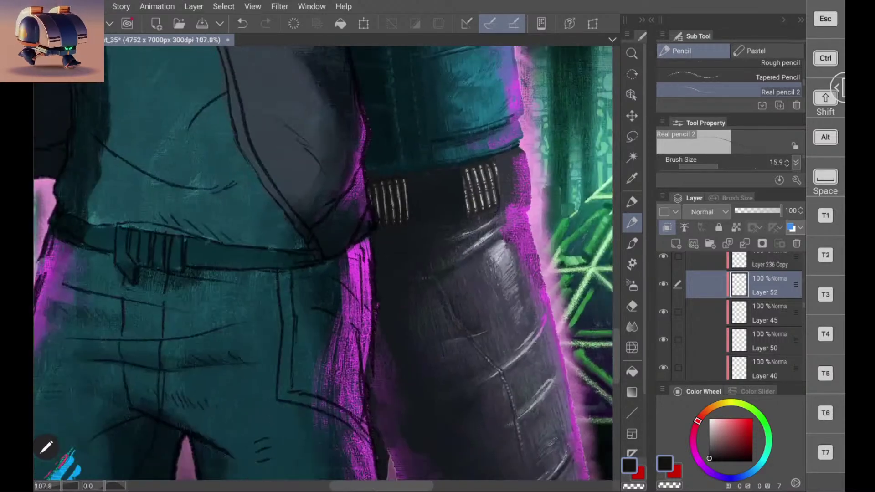
pyautogui.scroll(4, 456, 212)
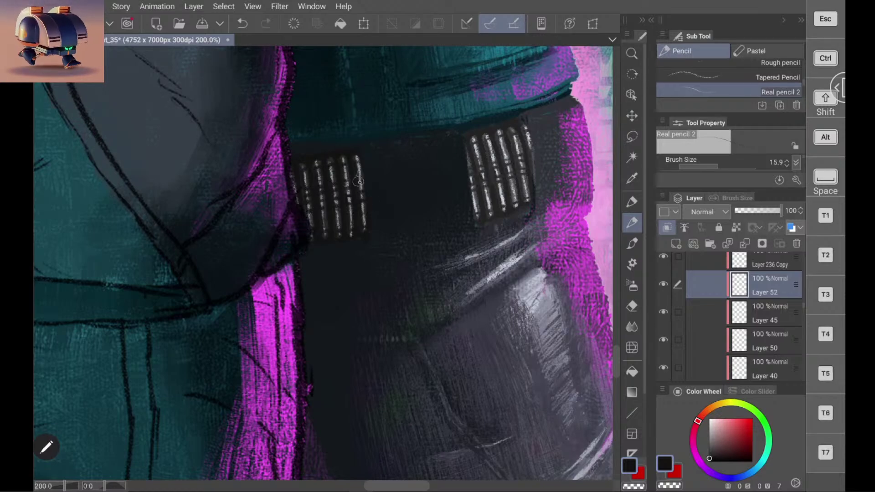
# Step: Softly darken the inner belt patch's shadowed side with the Soft airbrush at size 82 in near-black (H 0, S 0, V 7)
pyautogui.scroll(-1, 323, 263)
pyautogui.scroll(-10, 323, 263)
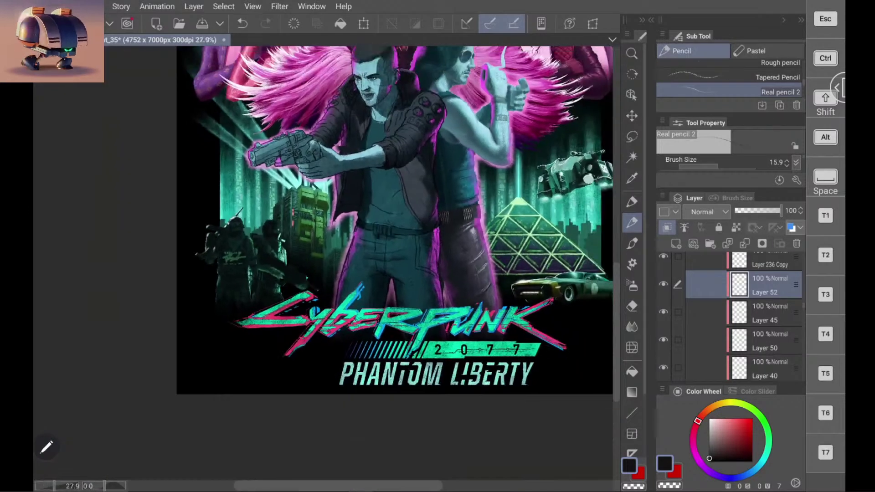
pyautogui.scroll(-3, 398, 220)
pyautogui.scroll(12, 447, 219)
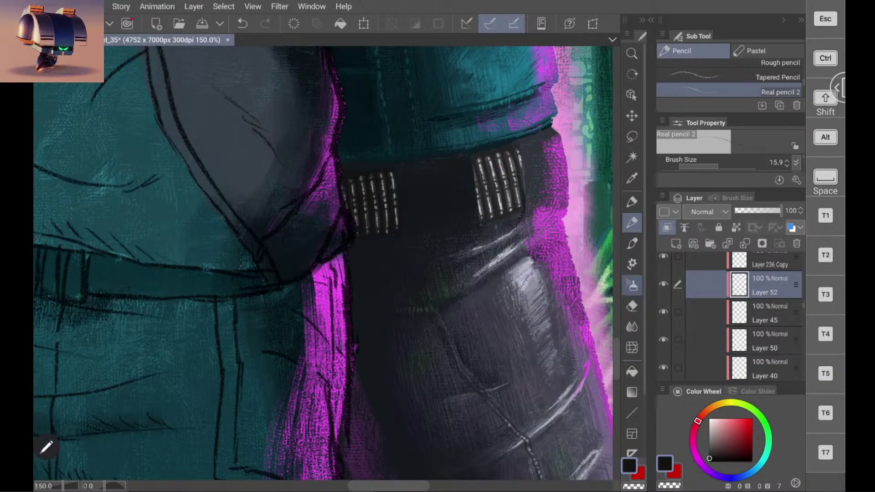
pyautogui.click(633, 286)
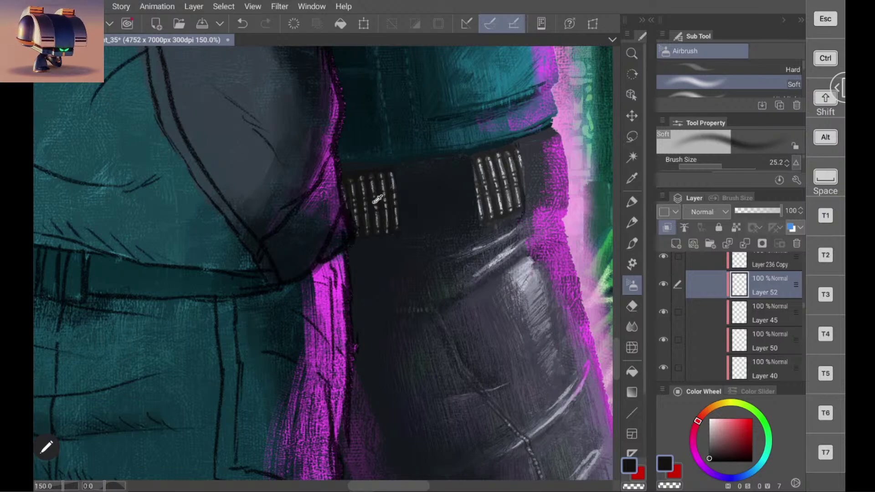
pyautogui.click(730, 165)
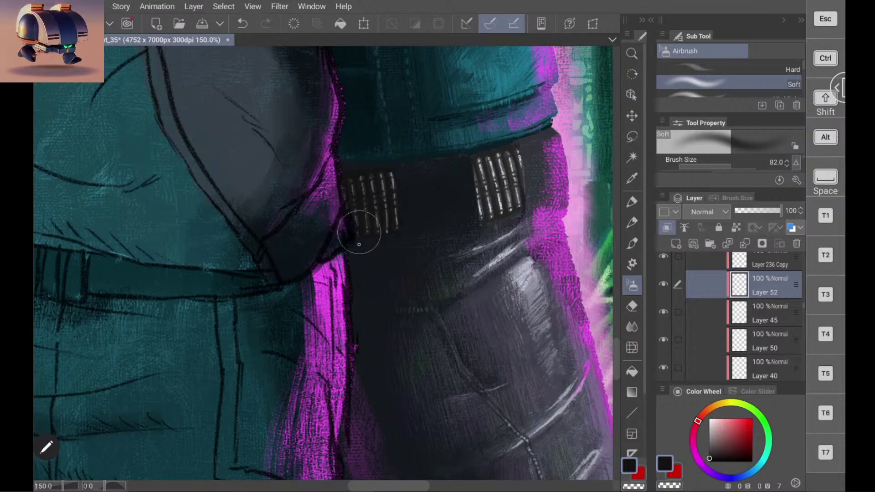
# Step: Pencil a grey highlight (H 232, S 12, V 52) on the upper outer corner between the belt patches and trim it in dark blue (H 210, S 30, V 11)
pyautogui.scroll(-6, 323, 263)
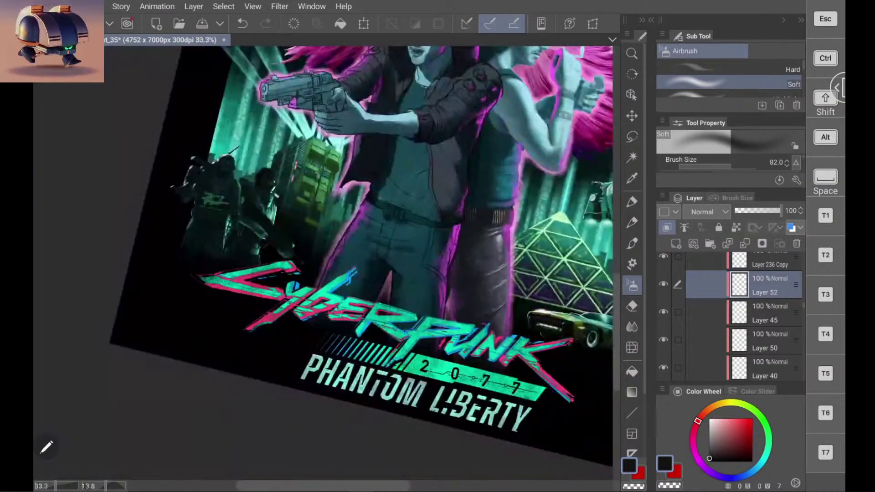
pyautogui.scroll(-2, 428, 207)
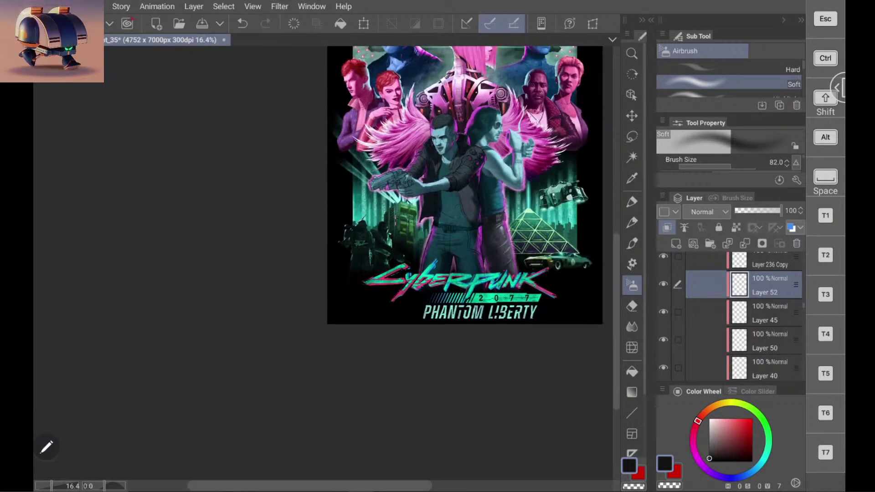
pyautogui.scroll(2, 537, 202)
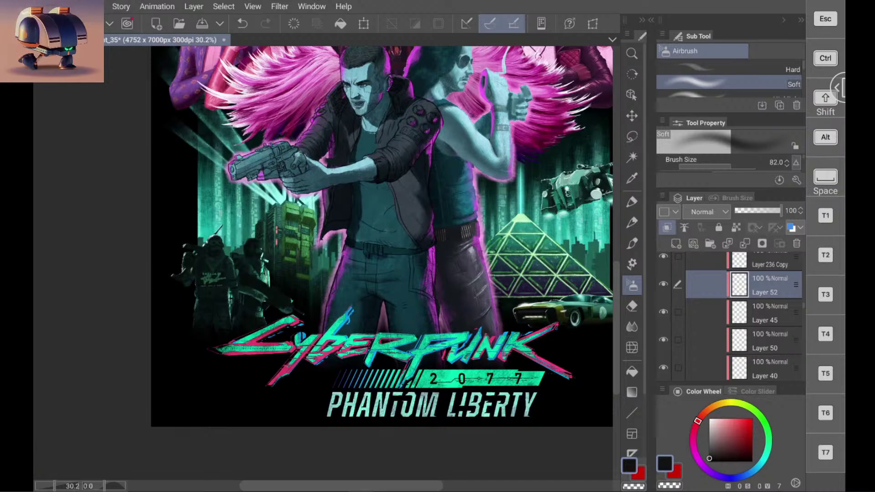
pyautogui.scroll(2, 462, 253)
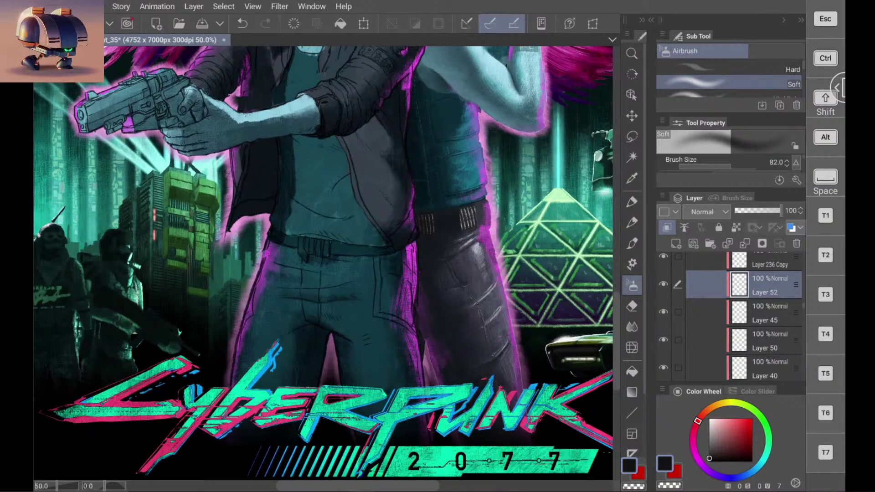
pyautogui.scroll(4, 478, 230)
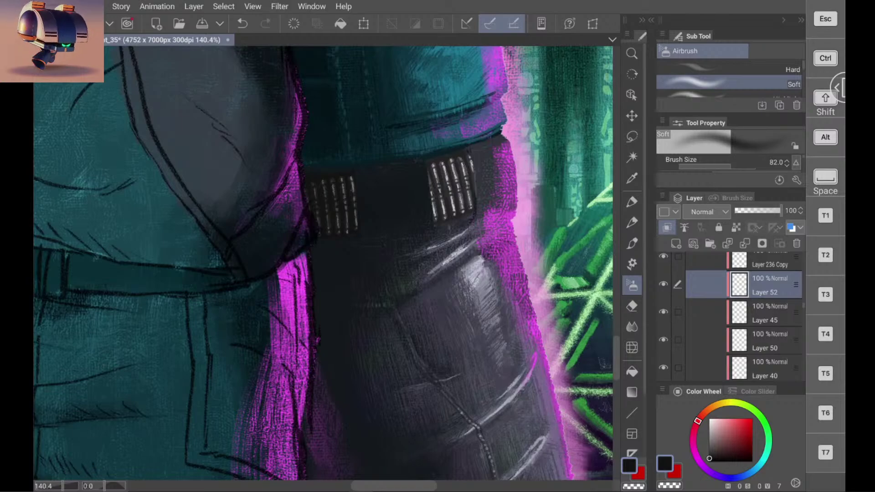
pyautogui.press('p')
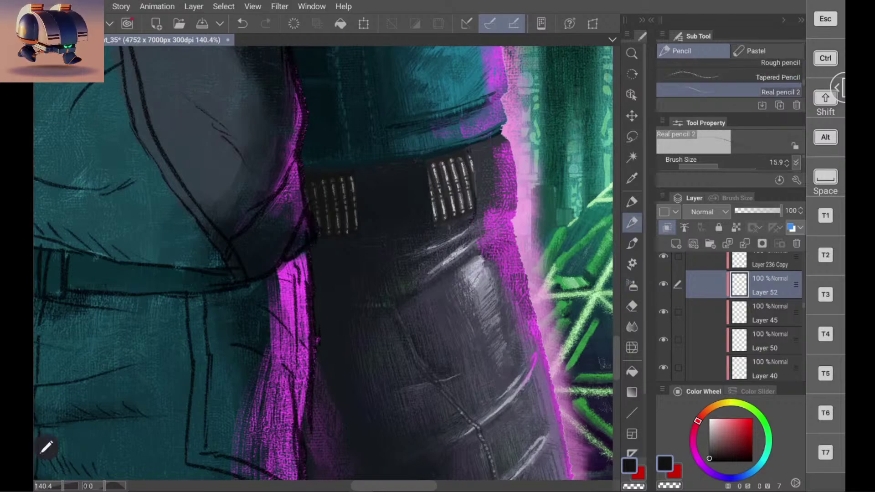
pyautogui.keyDown('alt'); pyautogui.click(479, 269); pyautogui.keyUp('alt')
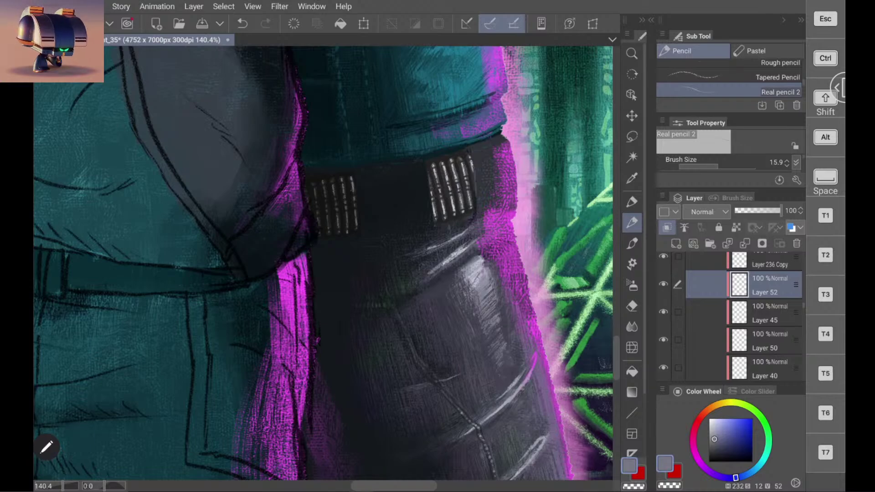
pyautogui.moveTo(397, 173); pyautogui.dragTo(409, 171)
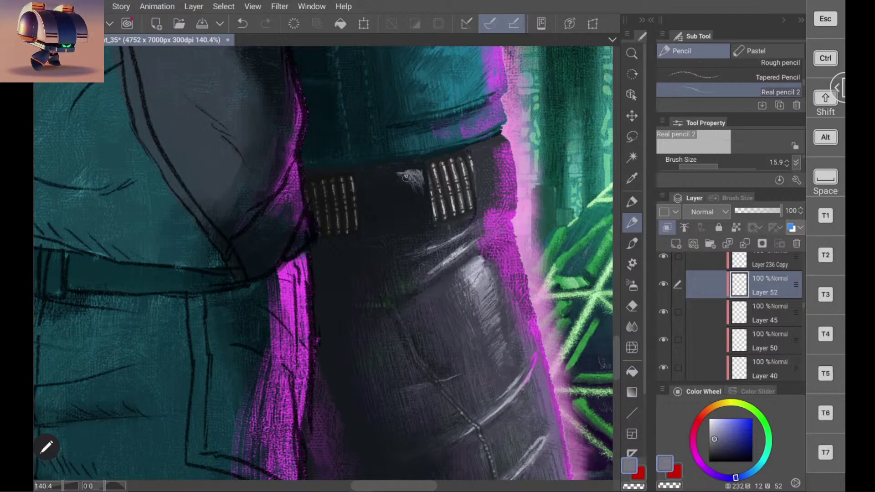
pyautogui.moveTo(395, 172); pyautogui.dragTo(415, 183)
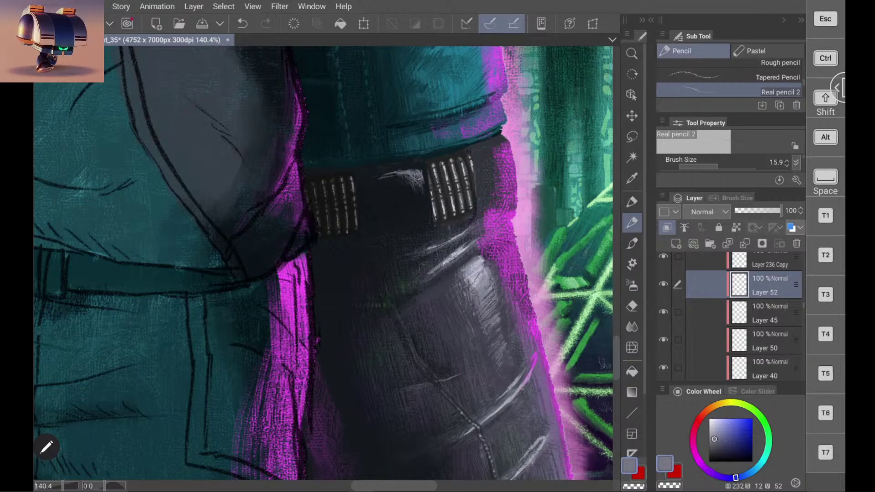
pyautogui.keyDown('alt'); pyautogui.click(388, 194); pyautogui.keyUp('alt')
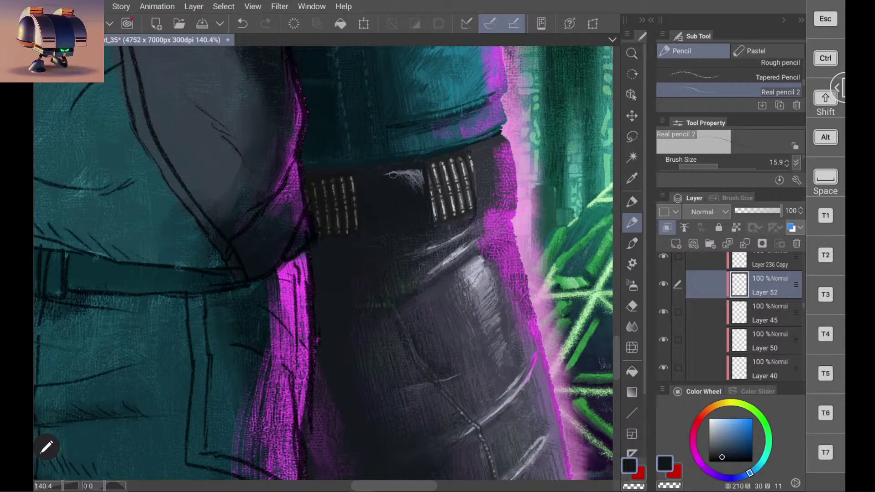
# Step: Hatch the belt panel between the two striped patches in dark blue-grey (H 231, S 19, V 28), working down from the highlight
pyautogui.scroll(-6, 395, 175)
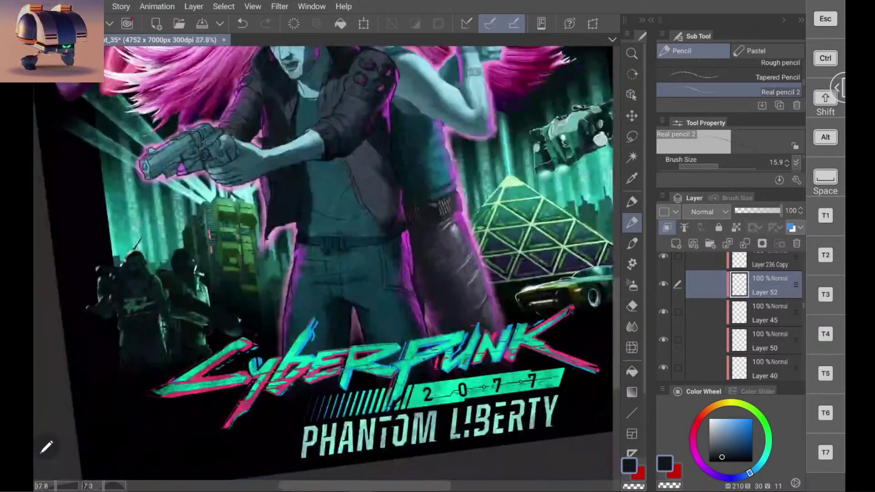
pyautogui.scroll(6, 443, 203)
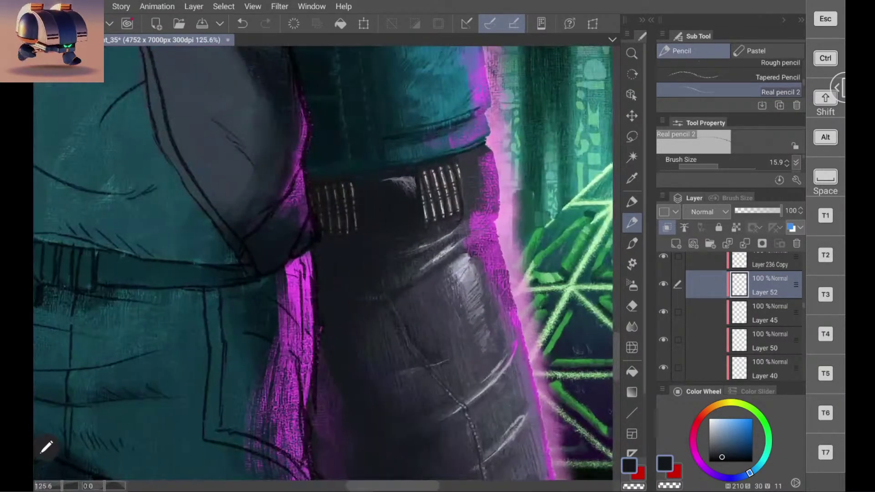
pyautogui.keyDown('alt'); pyautogui.click(430, 282); pyautogui.keyUp('alt')
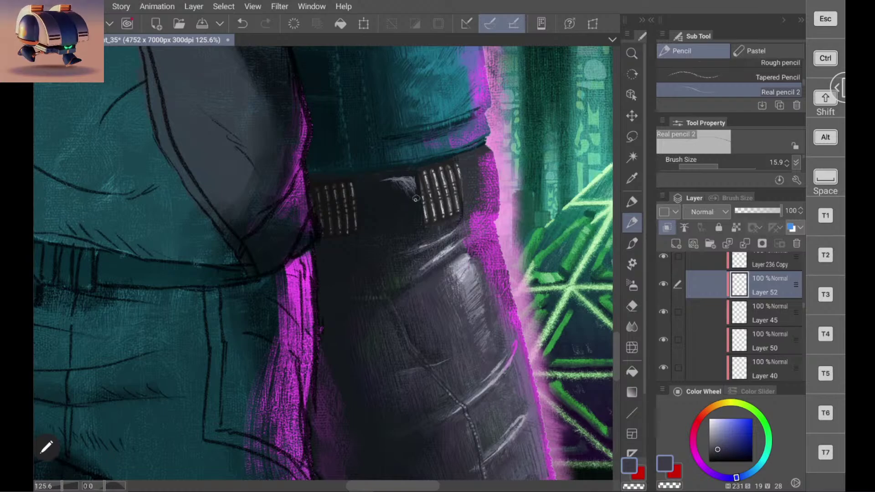
pyautogui.moveTo(410, 191); pyautogui.dragTo(410, 216)
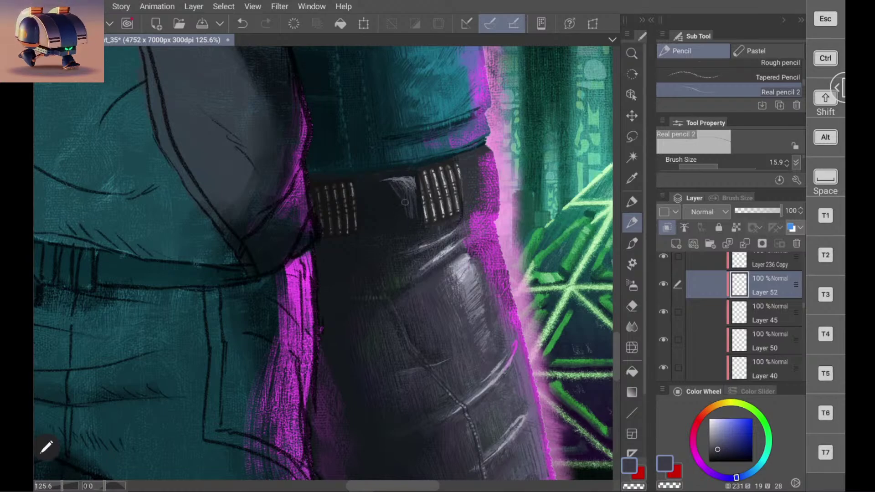
pyautogui.moveTo(403, 209); pyautogui.dragTo(395, 200)
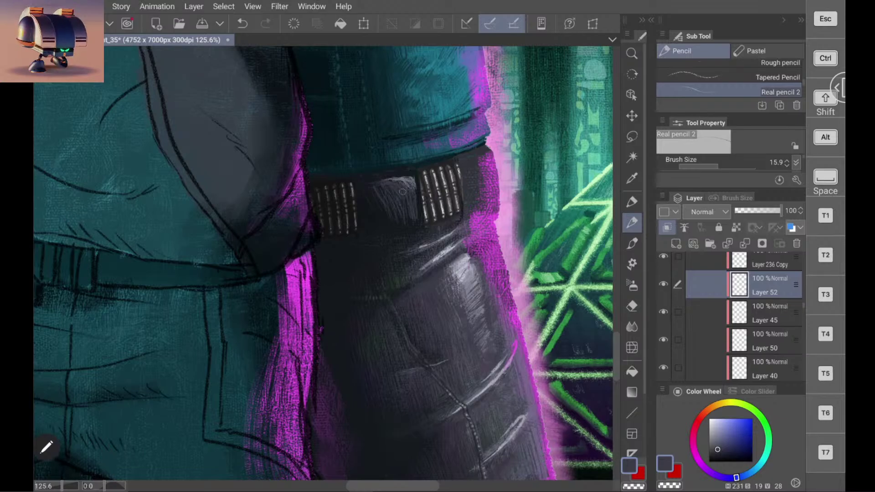
# Step: Extend the blue-grey hatching (H 231, S 19, V 28) across the middle belt panel to its inner and lower edges
pyautogui.scroll(-5, 455, 217)
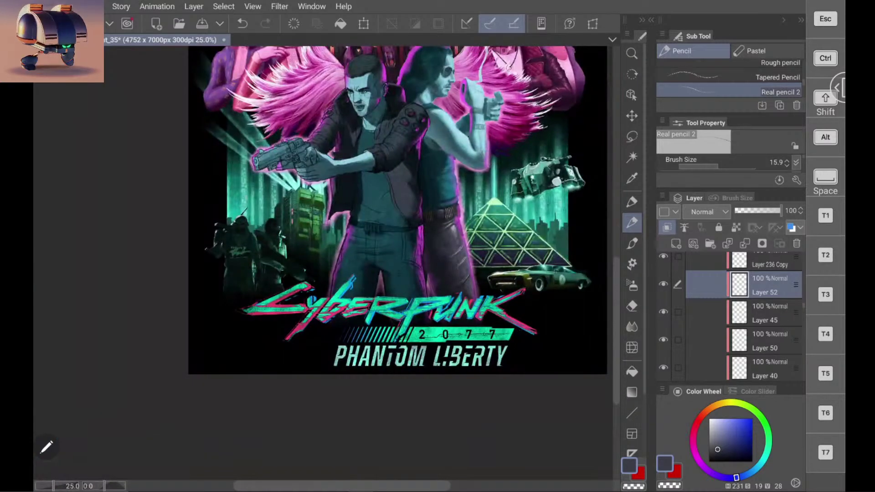
pyautogui.scroll(5, 365, 189)
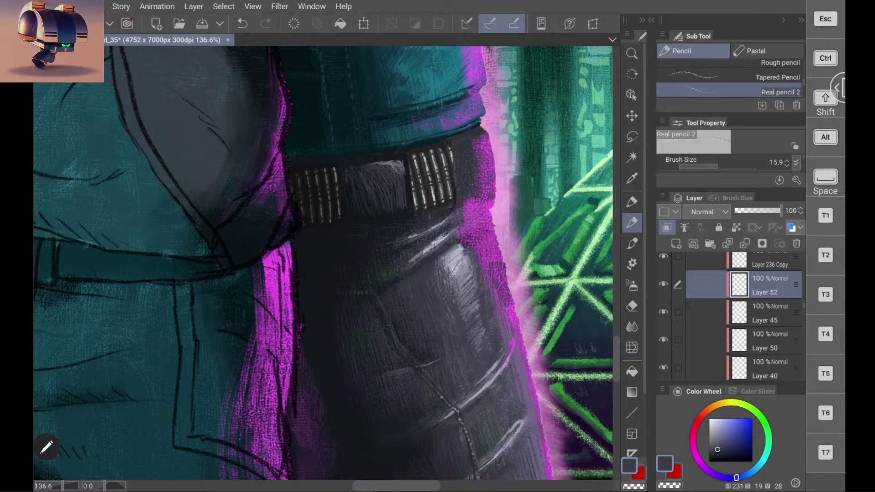
pyautogui.scroll(-4, 453, 205)
pyautogui.scroll(6, 355, 186)
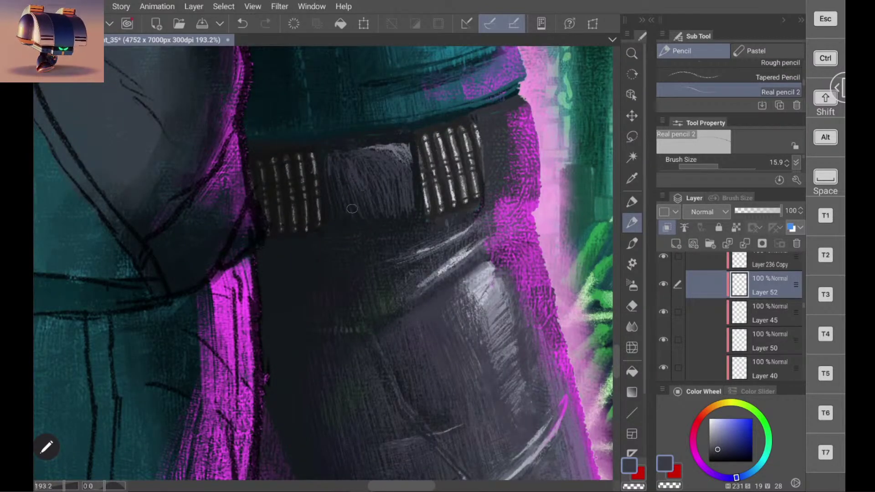
pyautogui.moveTo(331, 170)
pyautogui.mouseDown()
pyautogui.moveTo(351, 206)
pyautogui.moveTo(353, 199)
pyautogui.moveTo(386, 206)
pyautogui.moveTo(401, 169)
pyautogui.moveTo(411, 191)
pyautogui.moveTo(410, 204)
pyautogui.moveTo(389, 181)
pyautogui.moveTo(376, 217)
pyautogui.moveTo(368, 191)
pyautogui.moveTo(364, 203)
pyautogui.moveTo(354, 192)
pyautogui.moveTo(350, 222)
pyautogui.moveTo(332, 212)
pyautogui.mouseUp()
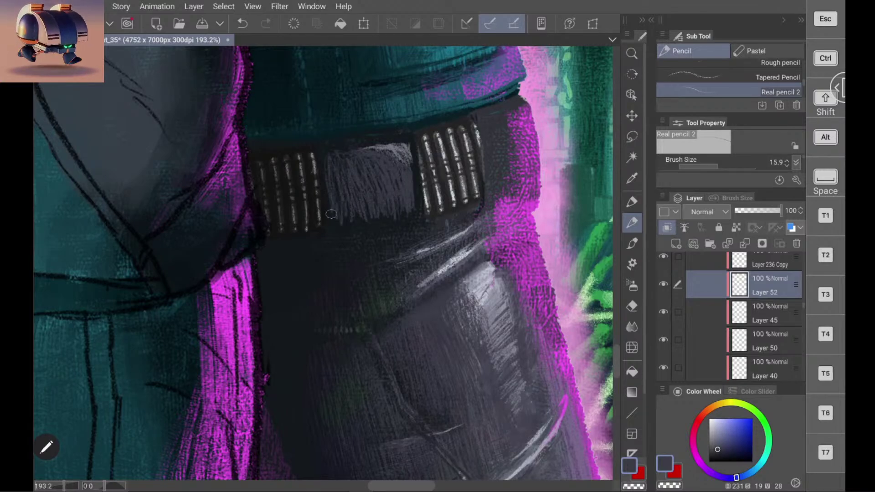
# Step: Tone down the hatching on the middle belt panel's inner and lower area in dark teal (H 180, S 27, V 15)
pyautogui.scroll(-3, 477, 216)
pyautogui.scroll(-5, 479, 201)
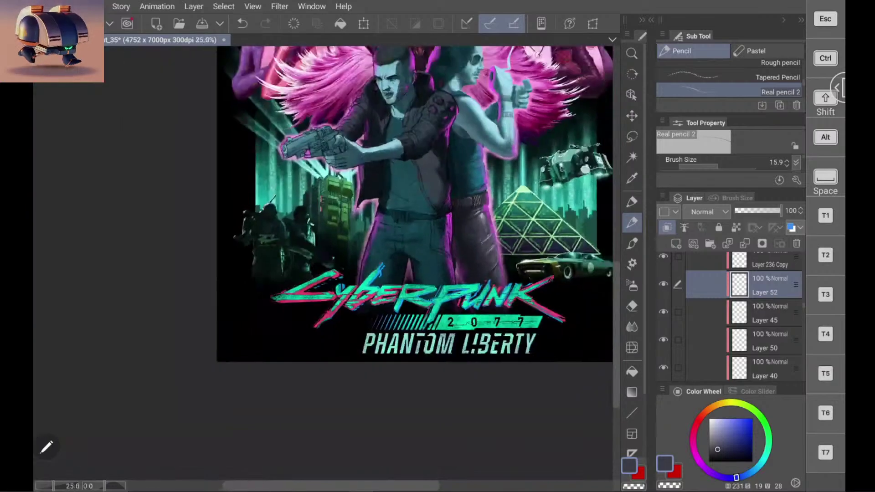
pyautogui.scroll(8, 424, 205)
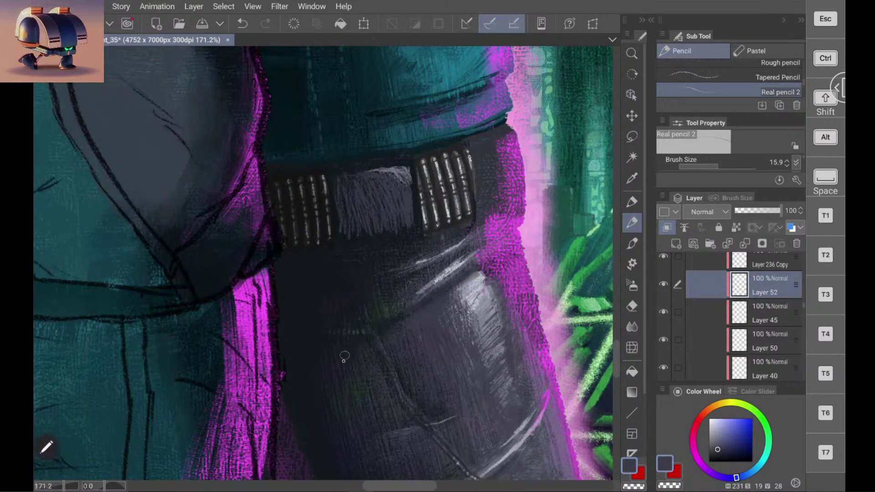
pyautogui.keyDown('alt'); pyautogui.click(345, 395); pyautogui.keyUp('alt')
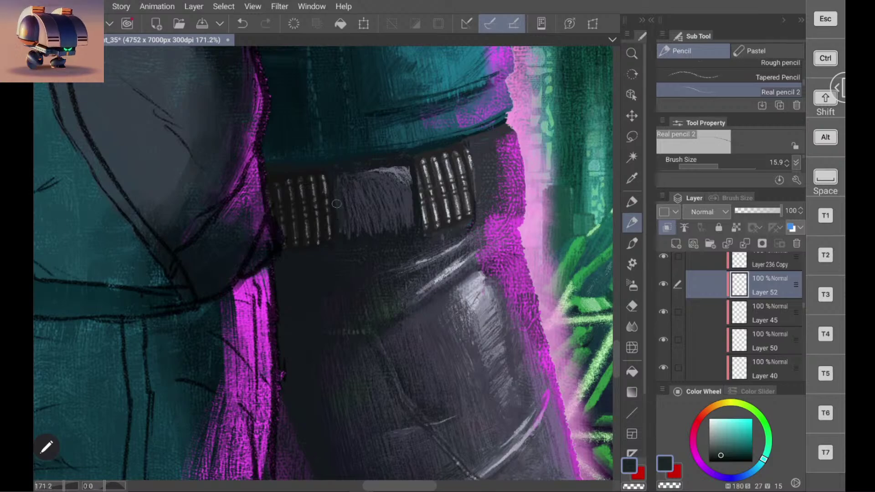
pyautogui.hotkey('ctrl', 'z')
pyautogui.moveTo(344, 229); pyautogui.dragTo(350, 230)
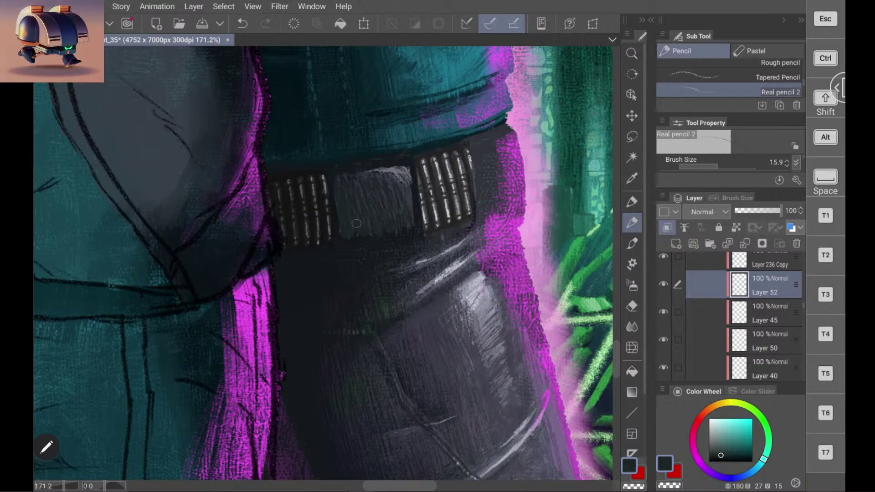
# Step: Deepen the shading on the inner side of the middle belt panel in very dark blue (H 210, S 30, V 11)
pyautogui.scroll(-8, 440, 219)
pyautogui.scroll(8, 374, 237)
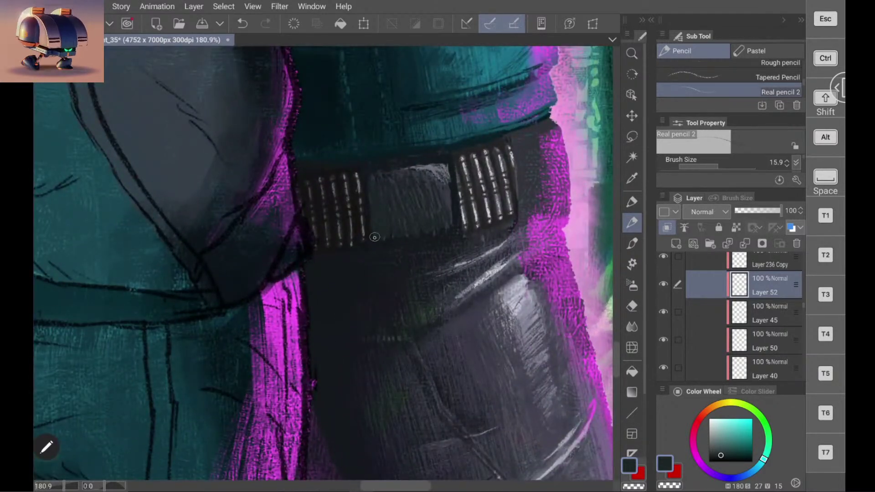
pyautogui.keyDown('alt'); pyautogui.click(358, 267); pyautogui.keyUp('alt')
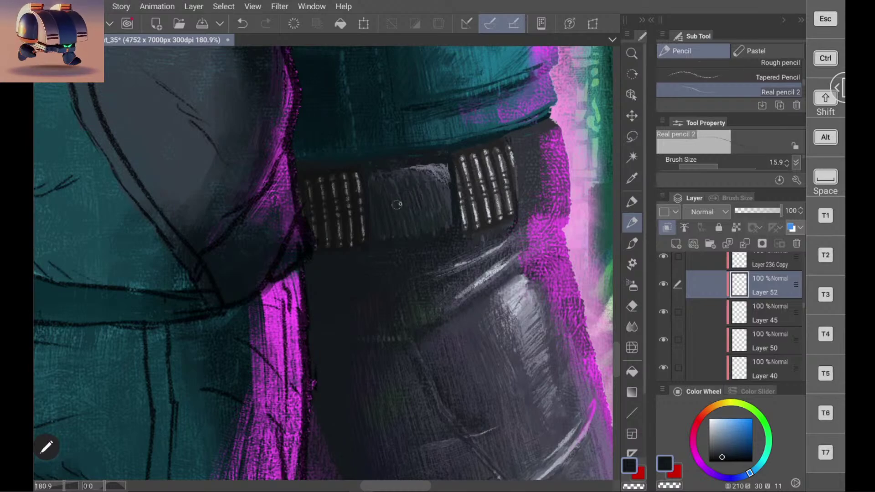
# Step: Thin the middle belt panel's corner highlight to a narrow line by shading beneath it in dark blue-grey (H 220, S 23, V 21)
pyautogui.scroll(-10, 408, 237)
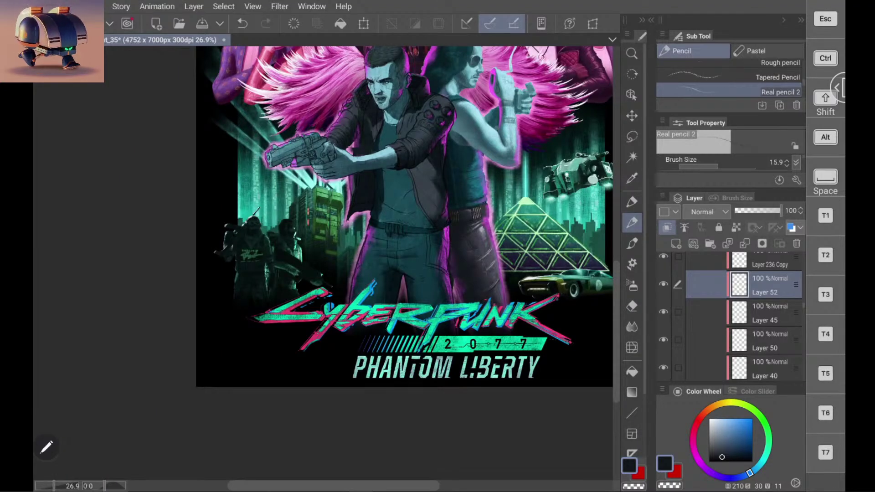
pyautogui.scroll(10, 400, 227)
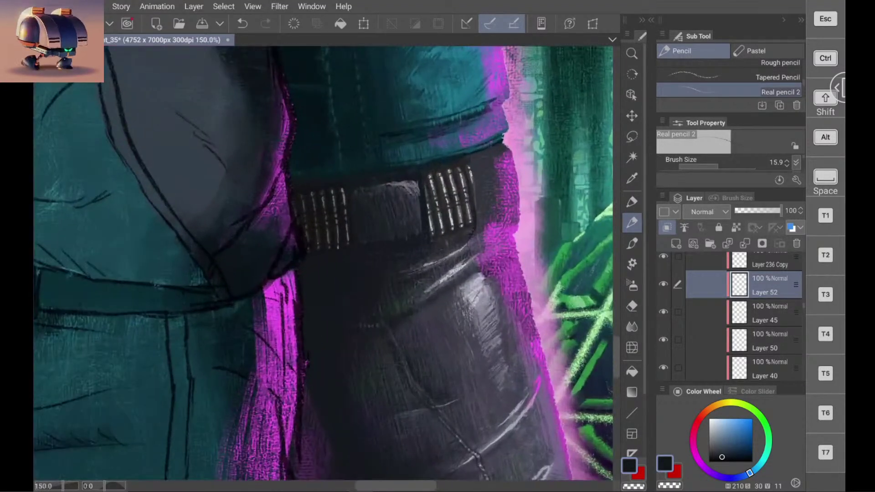
pyautogui.scroll(2, 388, 216)
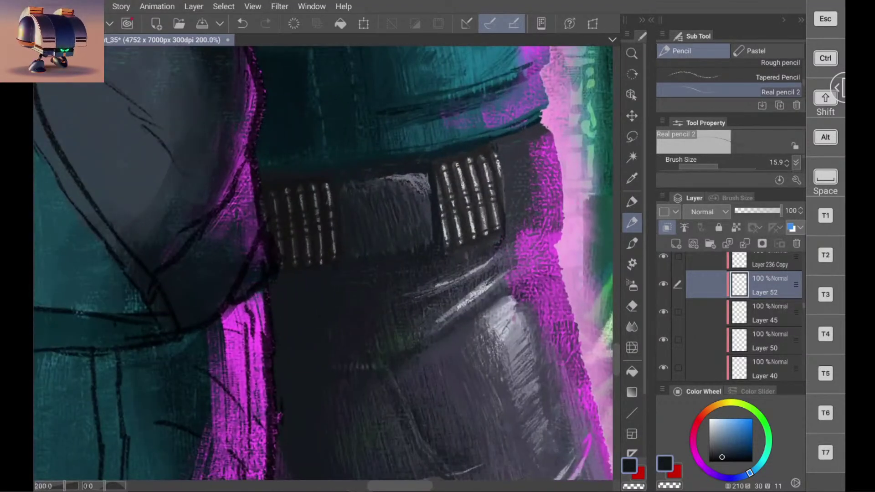
pyautogui.keyDown('alt'); pyautogui.click(427, 201); pyautogui.keyUp('alt')
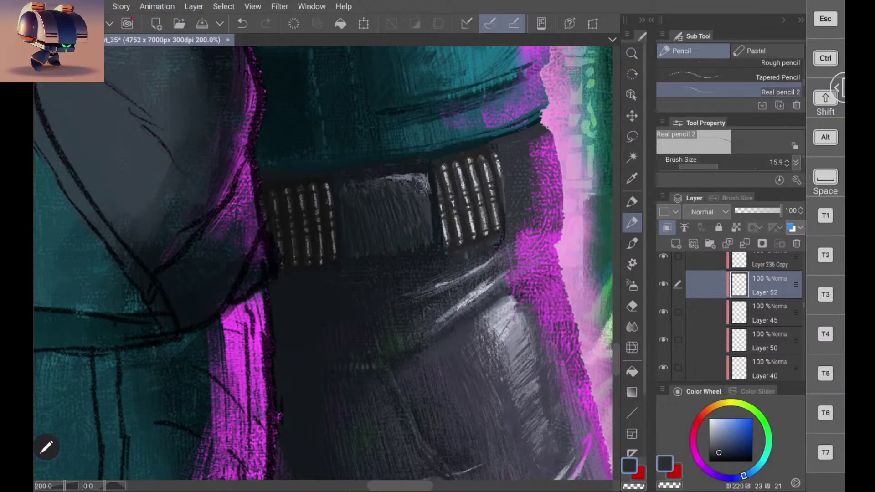
pyautogui.moveTo(414, 182); pyautogui.dragTo(393, 184)
# Step: Highlight the middle belt panel's outer edge in grey (H 232, S 12, V 52) and sharpen it in very dark blue-grey (H 200, S 33, V 11)
pyautogui.keyDown('alt'); pyautogui.click(409, 176); pyautogui.keyUp('alt')
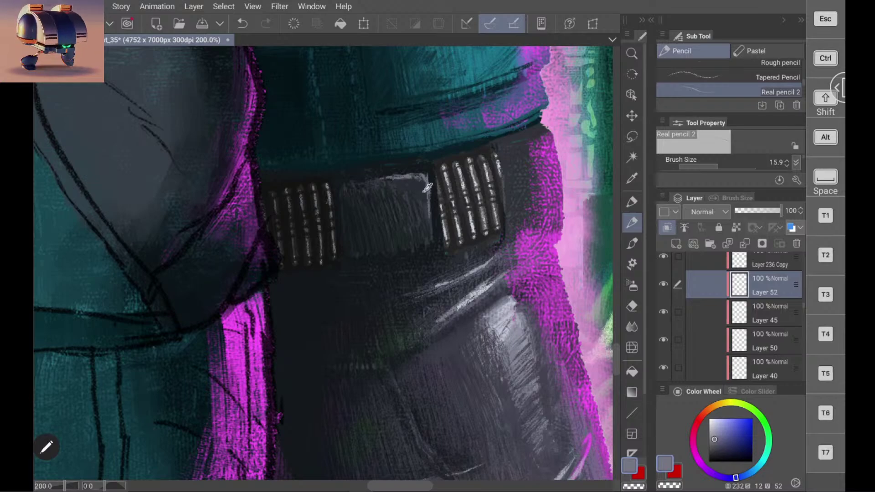
pyautogui.keyDown('alt'); pyautogui.click(428, 188); pyautogui.keyUp('alt')
pyautogui.keyDown('alt'); pyautogui.click(433, 197); pyautogui.keyUp('alt')
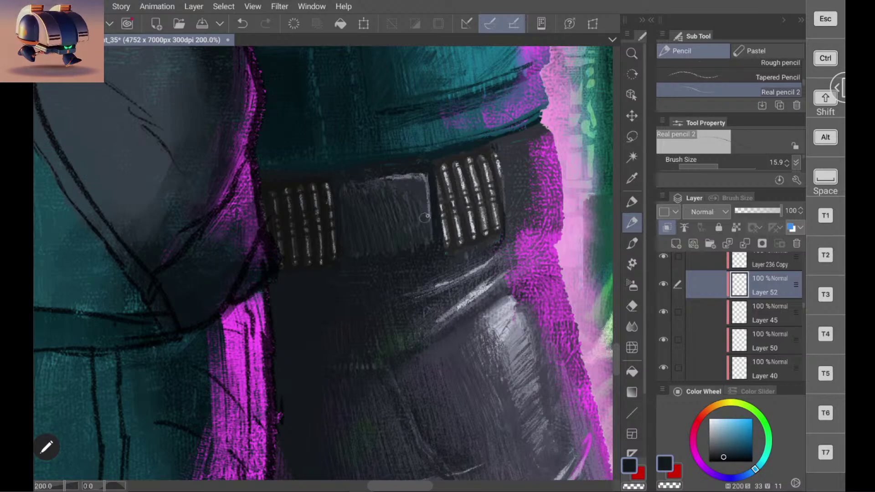
# Step: Extend the middle belt panel to the outer striped patch in dark blue-grey (H 220, S 22, V 21) and highlight its corner in grey (H 232, S 12, V 52)
pyautogui.keyDown('alt'); pyautogui.click(427, 209); pyautogui.keyUp('alt')
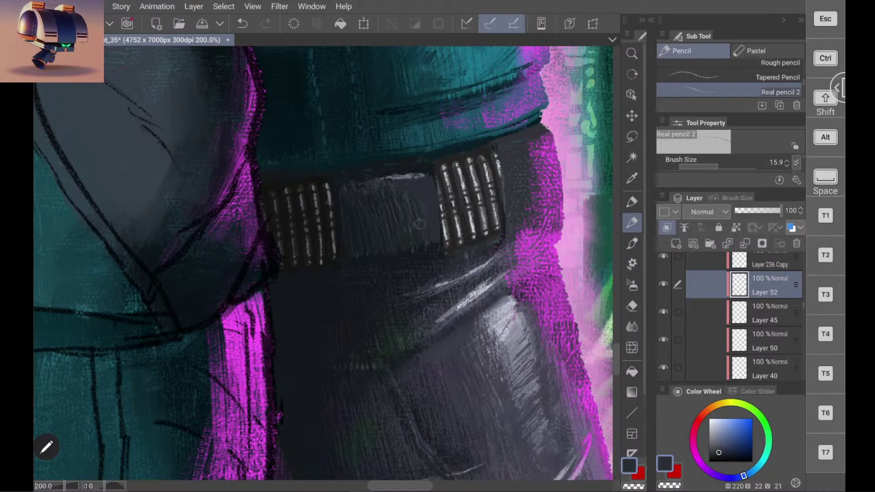
pyautogui.keyDown('alt'); pyautogui.click(400, 177); pyautogui.keyUp('alt')
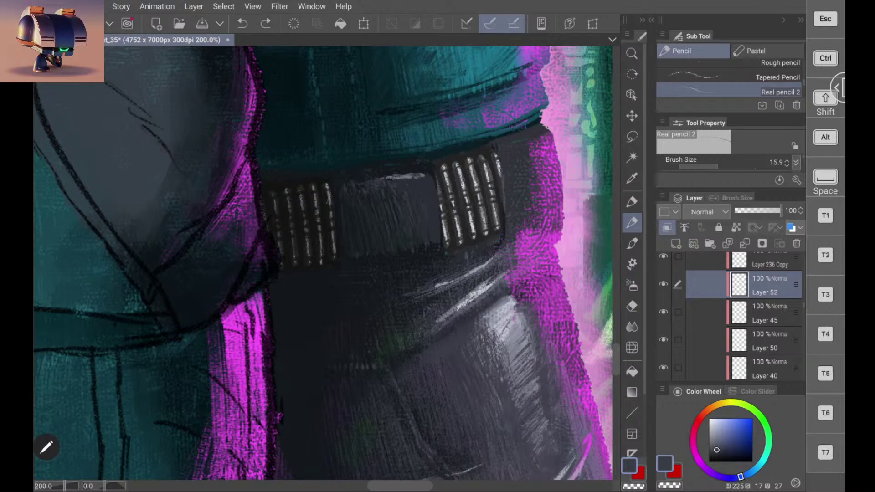
pyautogui.keyDown('alt'); pyautogui.click(412, 173); pyautogui.keyUp('alt')
pyautogui.moveTo(423, 173); pyautogui.dragTo(426, 173)
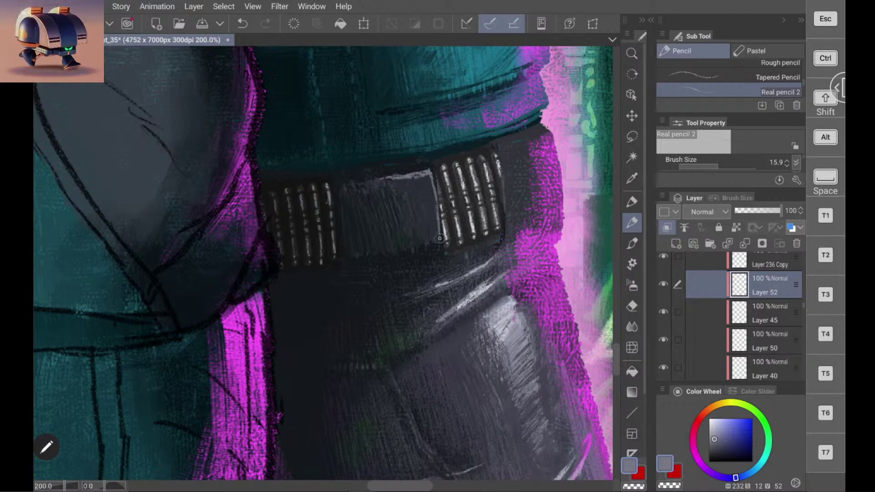
# Step: Refine the middle belt panel's top-edge highlight with grey (H 232, S 12, V 52) and dark blue-grey (H 220, S 23, V 21), trimming it in H 207, S 26, V 14
pyautogui.keyDown('alt'); pyautogui.click(434, 207); pyautogui.keyUp('alt')
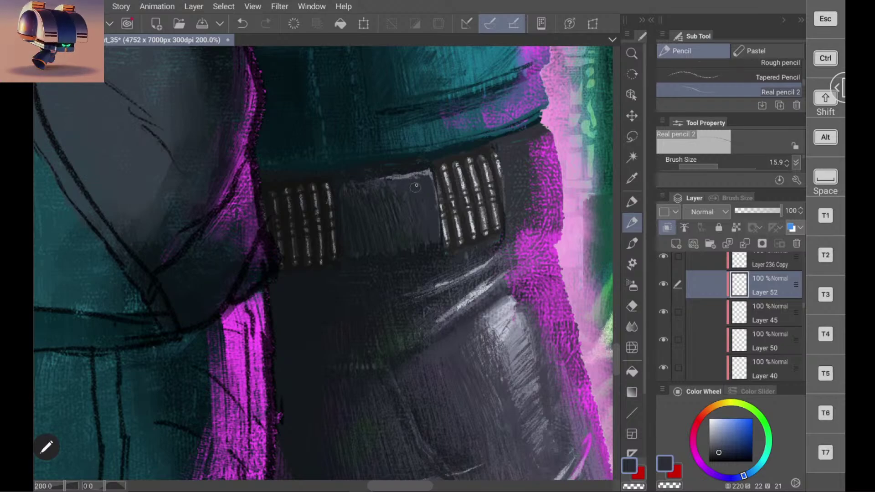
pyautogui.keyDown('alt'); pyautogui.click(408, 175); pyautogui.keyUp('alt')
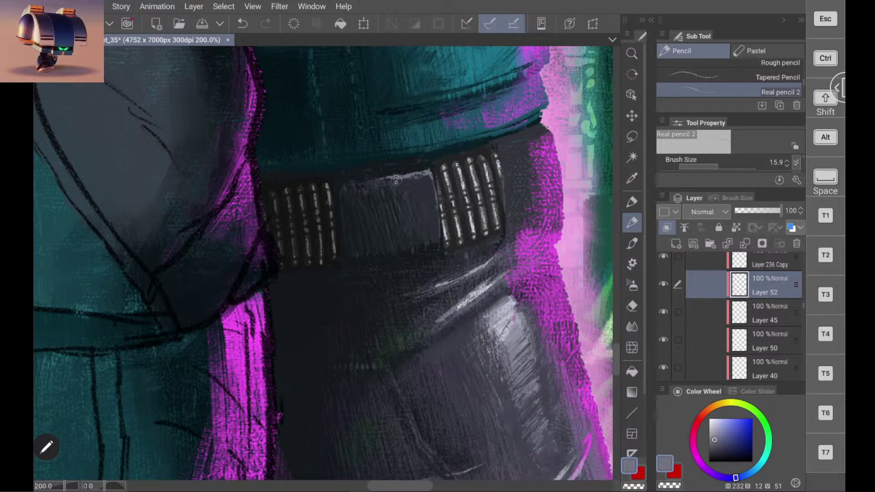
pyautogui.keyDown('alt'); pyautogui.click(409, 175); pyautogui.keyUp('alt')
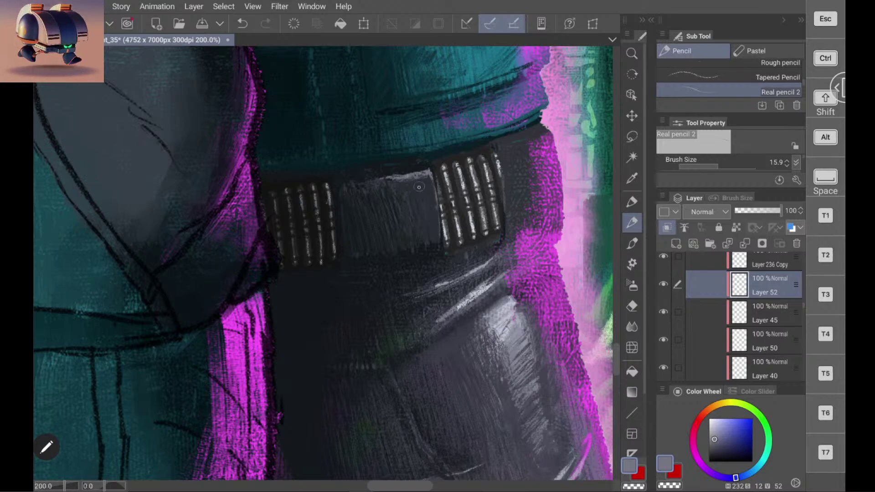
pyautogui.keyDown('alt'); pyautogui.click(424, 172); pyautogui.keyUp('alt')
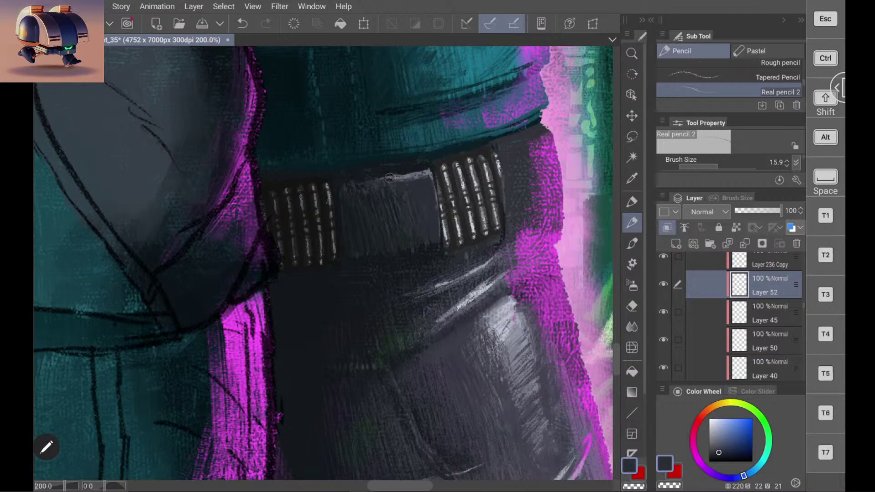
pyautogui.keyDown('alt'); pyautogui.click(424, 185); pyautogui.keyUp('alt')
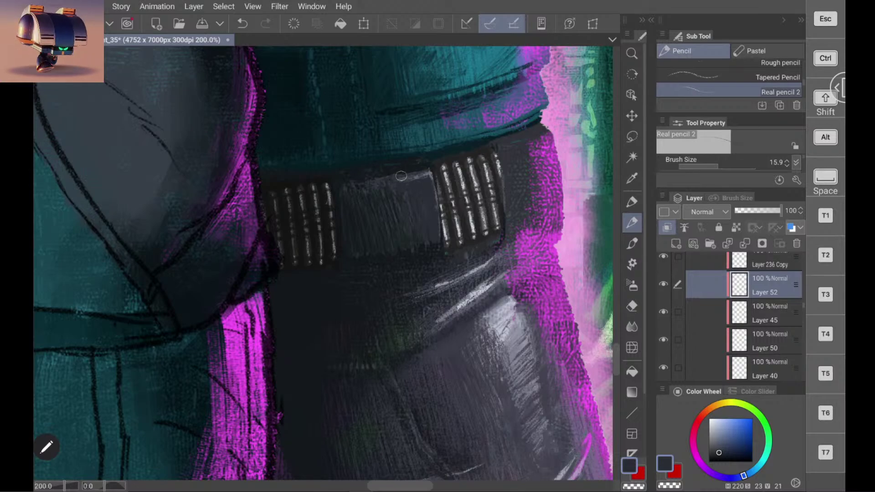
pyautogui.keyDown('alt'); pyautogui.click(405, 168); pyautogui.keyUp('alt')
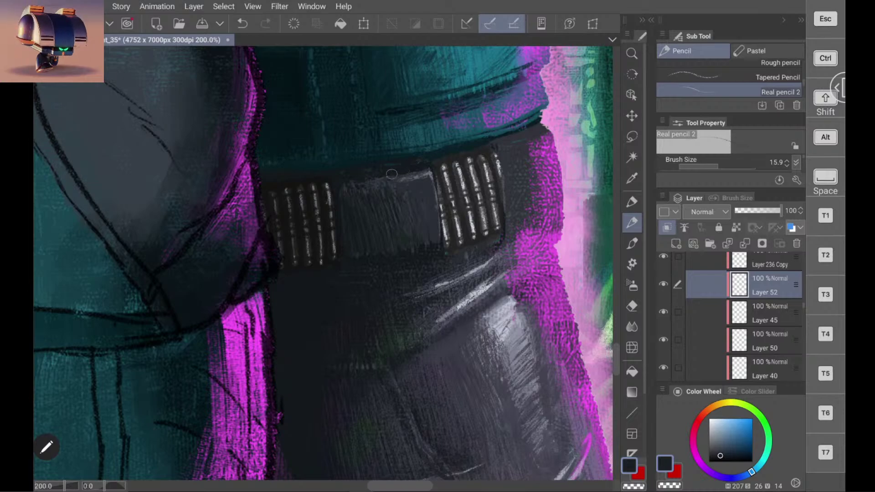
# Step: Check the finished belt within the whole poster and save the file
pyautogui.scroll(-5, 392, 174)
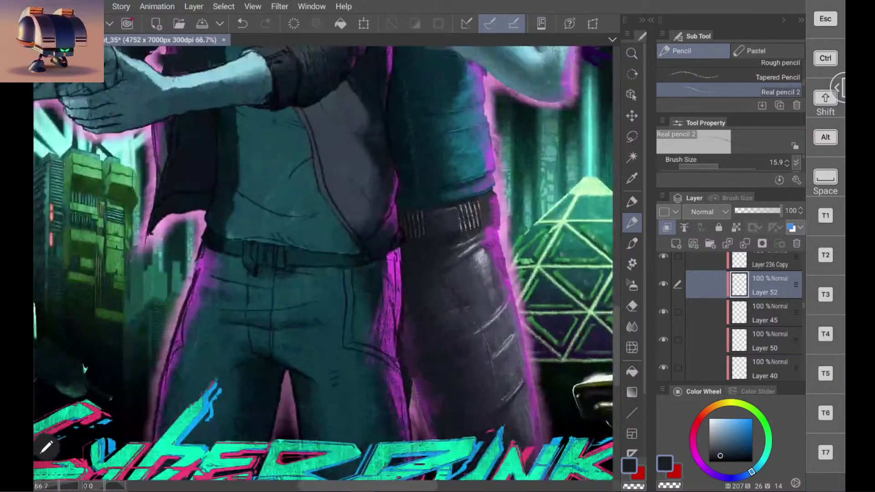
pyautogui.scroll(-3, 392, 228)
pyautogui.scroll(-1, 410, 246)
pyautogui.moveTo(406, 182); pyautogui.dragTo(337, 226)
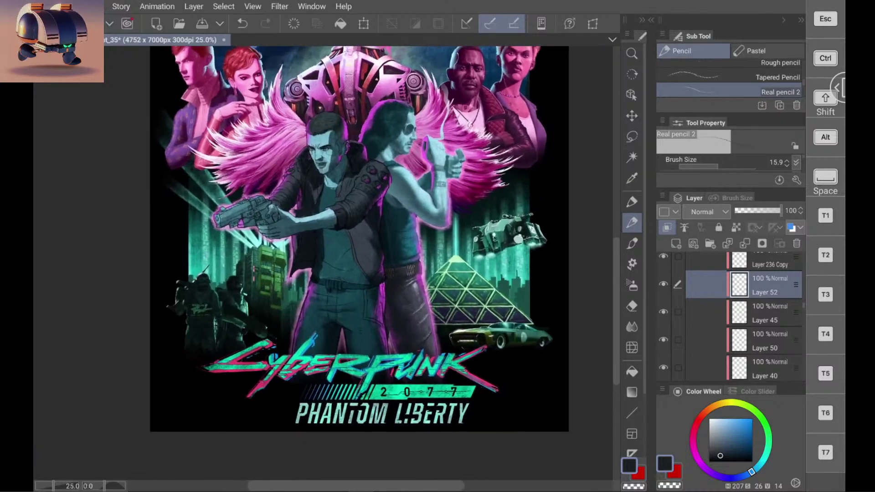
pyautogui.scroll(1, 360, 255)
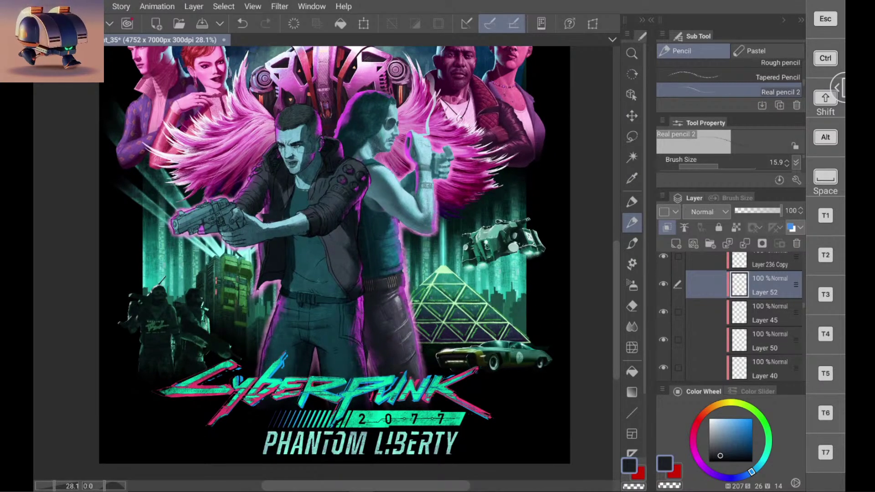
pyautogui.moveTo(337, 228); pyautogui.dragTo(319, 301)
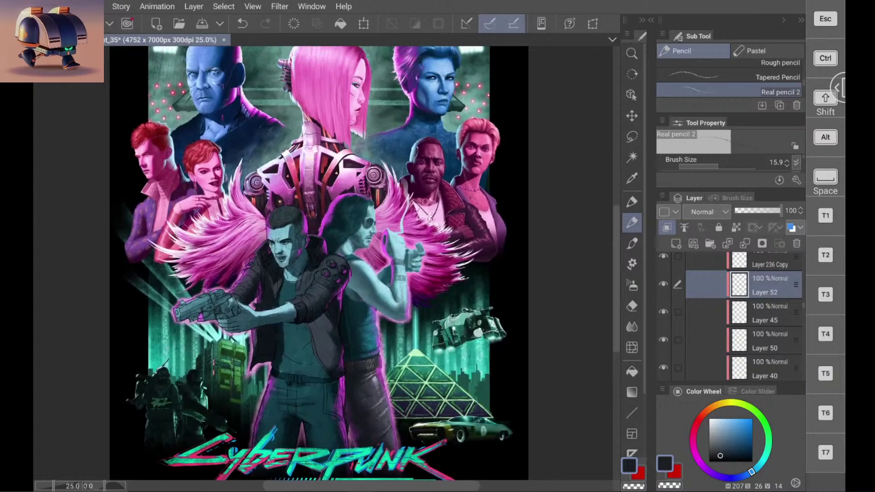
pyautogui.scroll(-2, 319, 255)
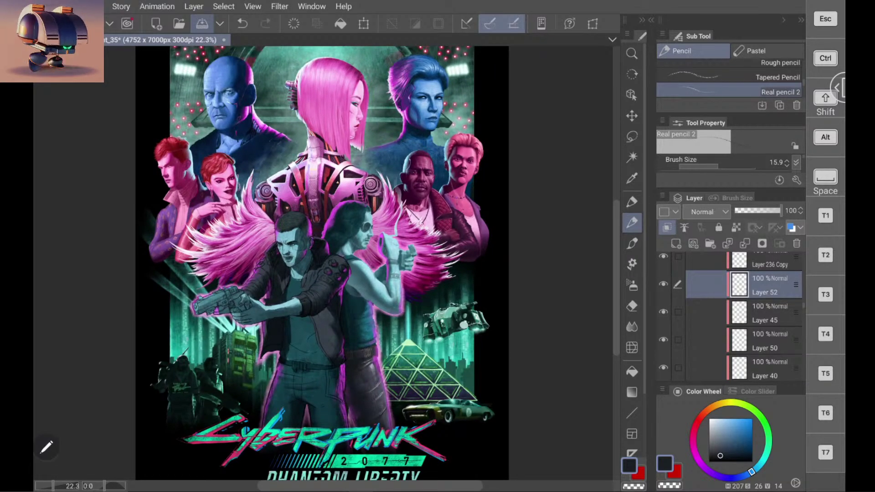
pyautogui.hotkey('ctrl', 's')
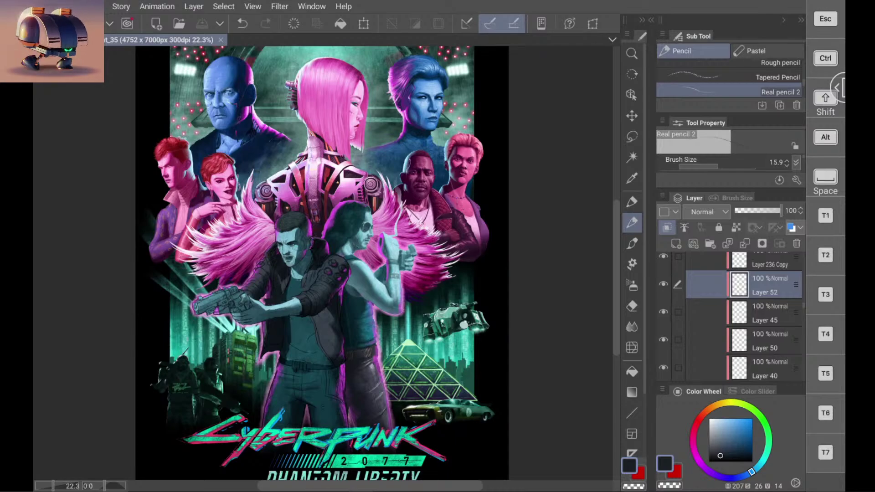
# Step: Brighten the trouser folds just below the belt in light grey (H 230, S 10, V 68) and soften them in dark blue-grey (H 231, S 19, V 29)
pyautogui.scroll(5, 374, 410)
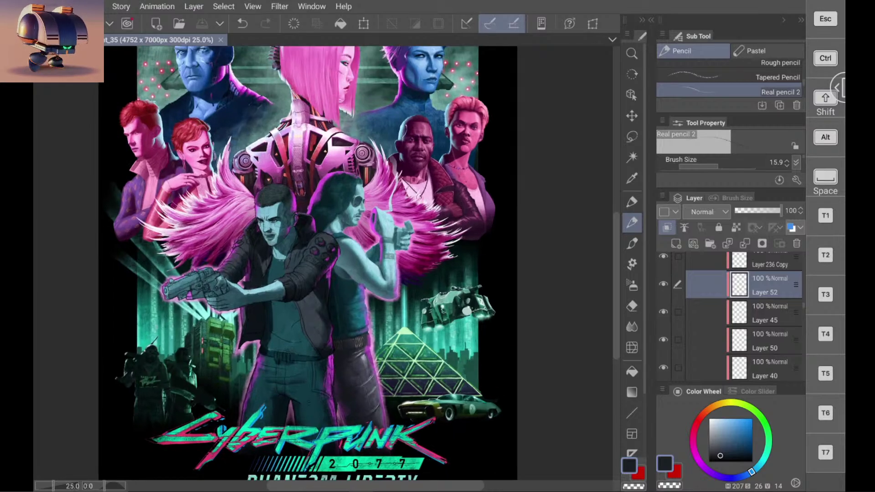
pyautogui.scroll(3, 384, 357)
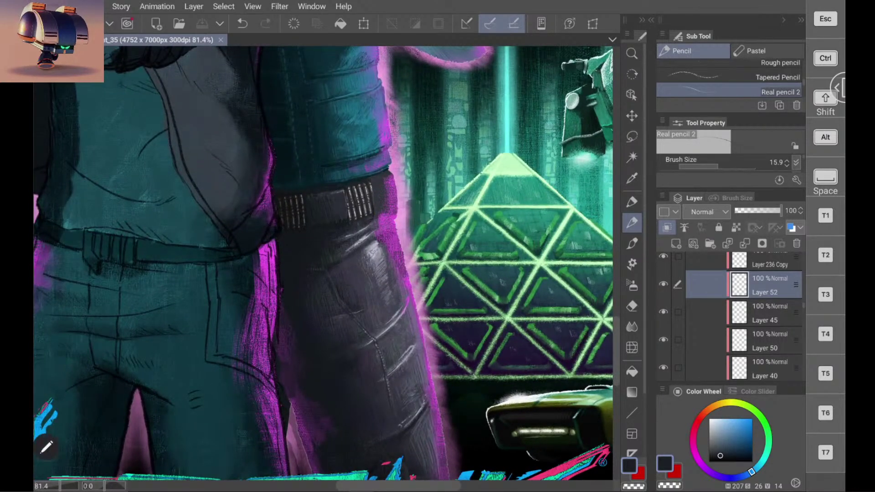
pyautogui.keyDown('alt'); pyautogui.click(371, 238); pyautogui.keyUp('alt')
pyautogui.moveTo(371, 238); pyautogui.dragTo(373, 235)
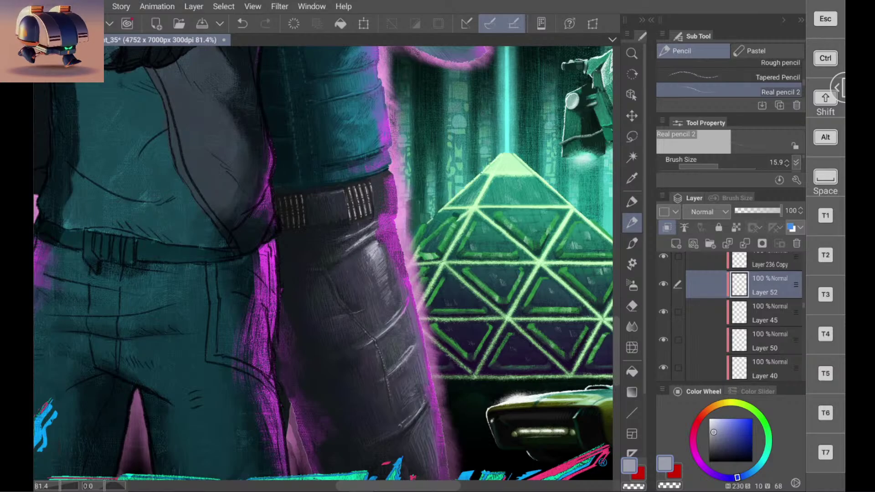
pyautogui.scroll(1, 342, 237)
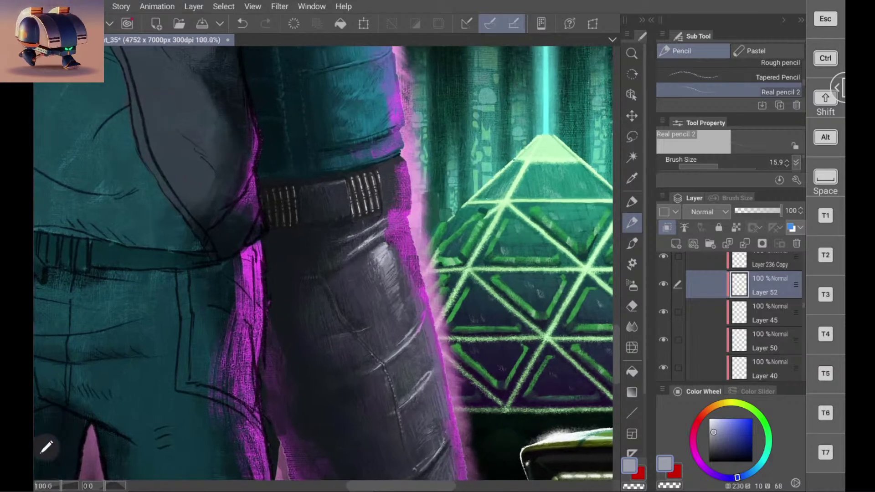
pyautogui.keyDown('alt'); pyautogui.click(386, 237); pyautogui.keyUp('alt')
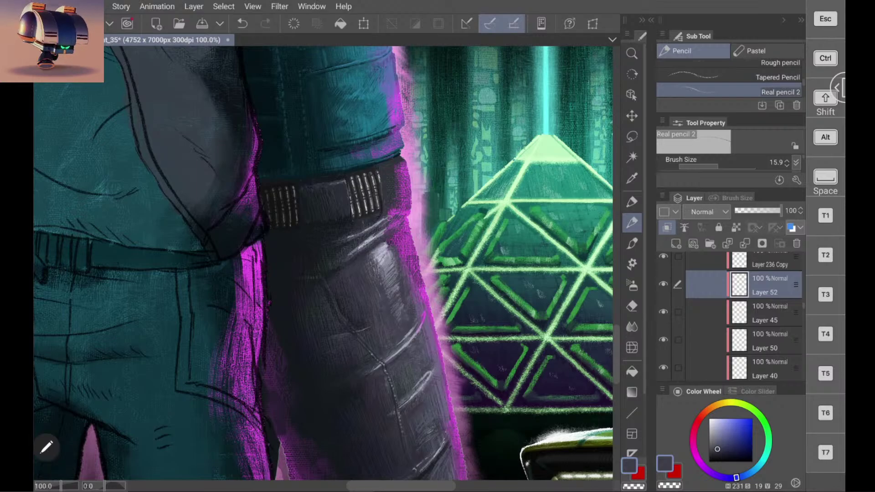
# Step: Darken the belt's lower edge near the outer striped patch in very dark blue (H 204, S 32, V 12) and blend beneath it in H 231, S 19, V 29
pyautogui.scroll(-4, 470, 208)
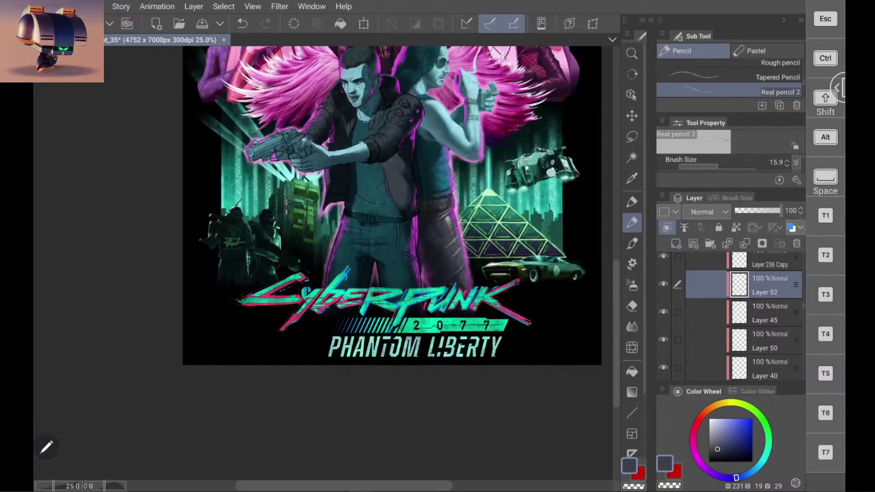
pyautogui.scroll(5, 397, 224)
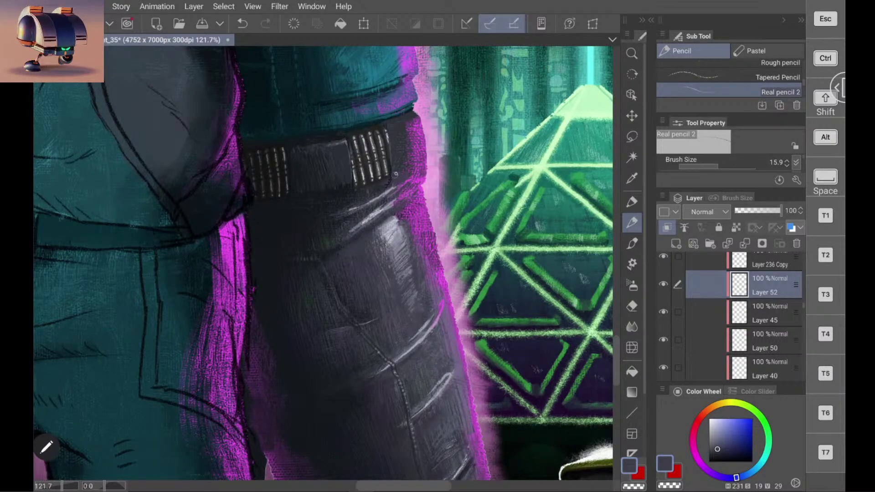
pyautogui.keyDown('alt'); pyautogui.click(347, 195); pyautogui.keyUp('alt')
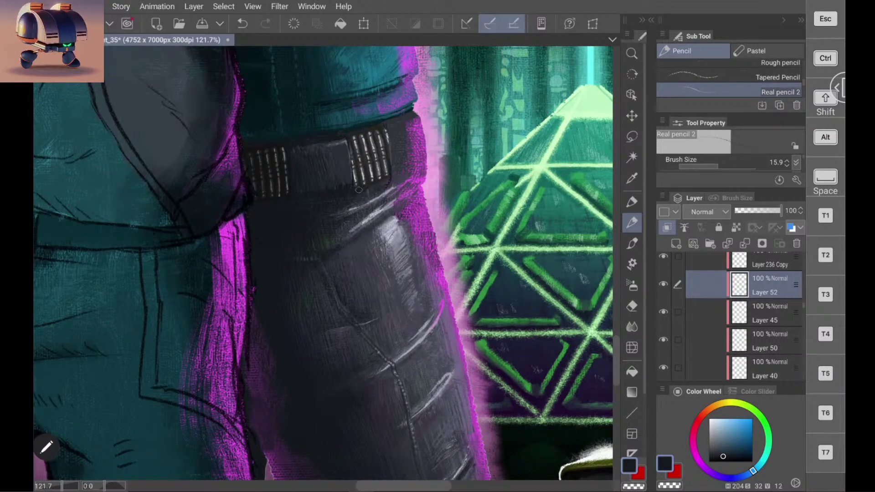
pyautogui.moveTo(373, 186)
pyautogui.mouseDown()
pyautogui.moveTo(412, 171)
pyautogui.moveTo(366, 191)
pyautogui.mouseUp()
pyautogui.scroll(-5, 474, 192)
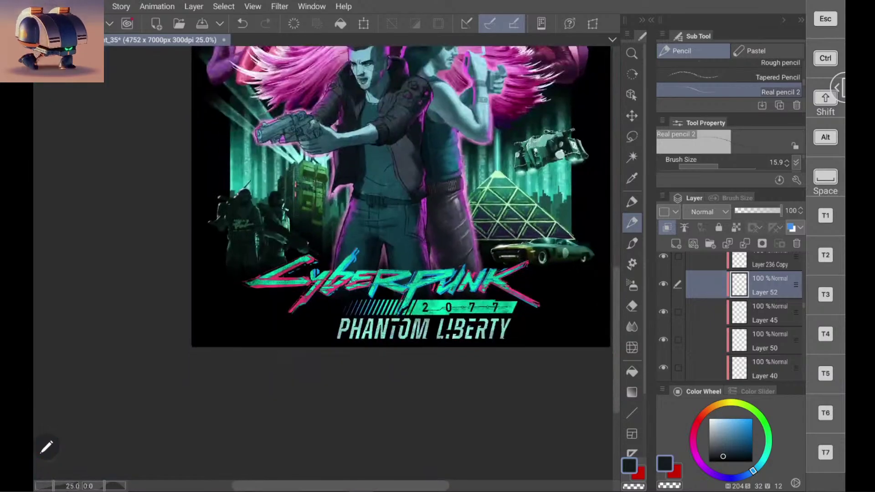
pyautogui.scroll(6, 395, 204)
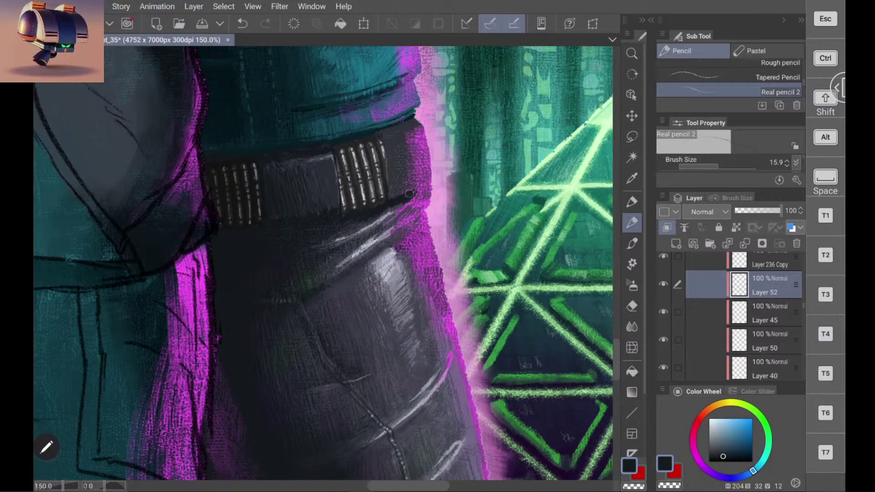
pyautogui.keyDown('alt'); pyautogui.click(356, 226); pyautogui.keyUp('alt')
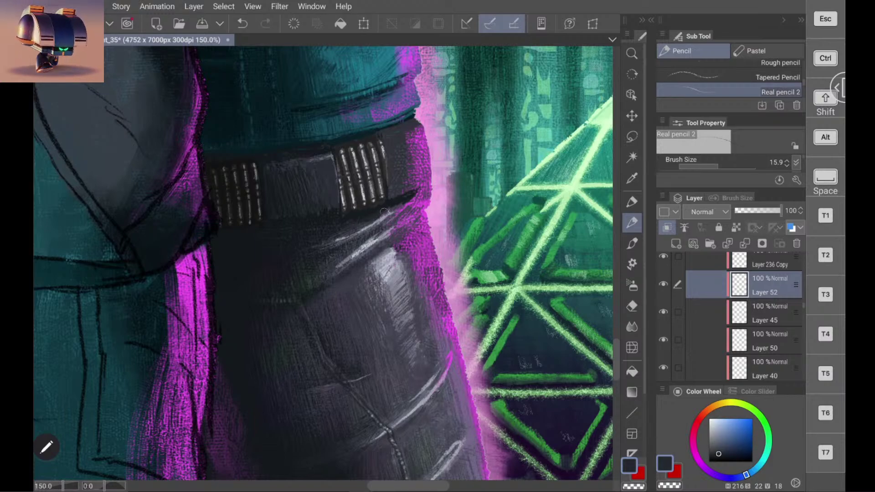
pyautogui.keyDown('alt'); pyautogui.click(400, 205); pyautogui.keyUp('alt')
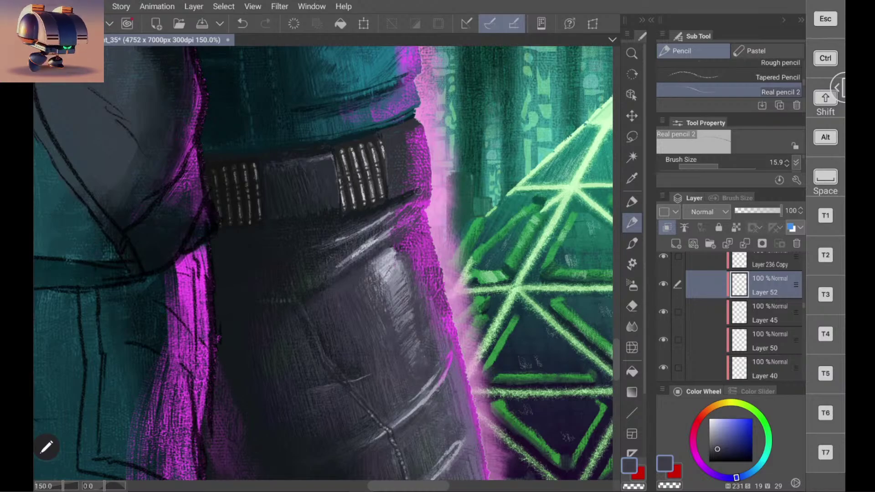
# Step: Check the rear figure's belt and trouser leg up close and against the whole poster
pyautogui.scroll(-3, 486, 180)
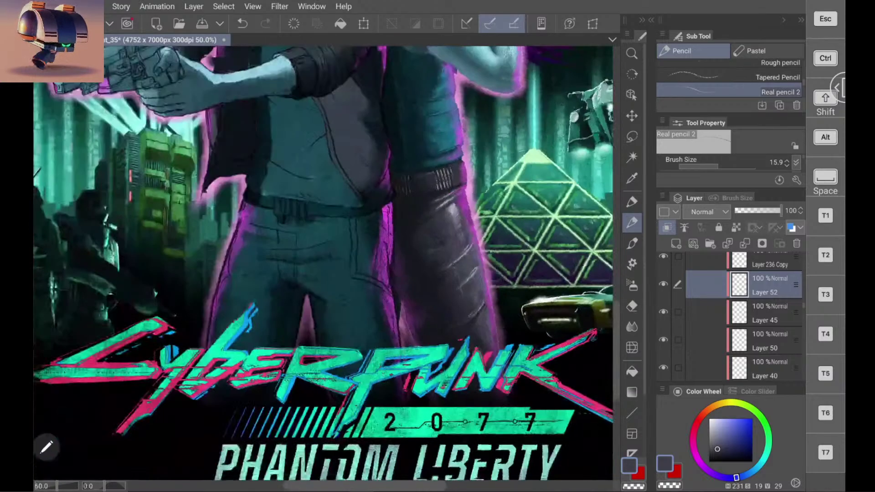
pyautogui.scroll(4, 466, 179)
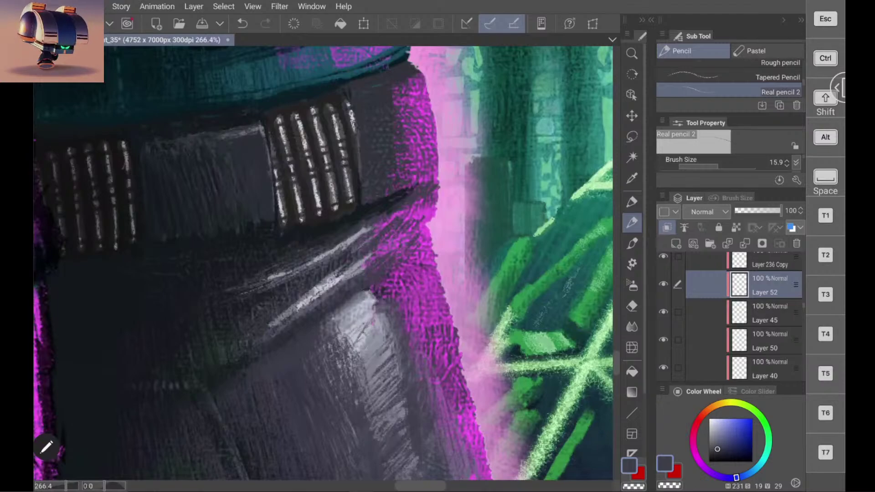
pyautogui.scroll(-8, 323, 262)
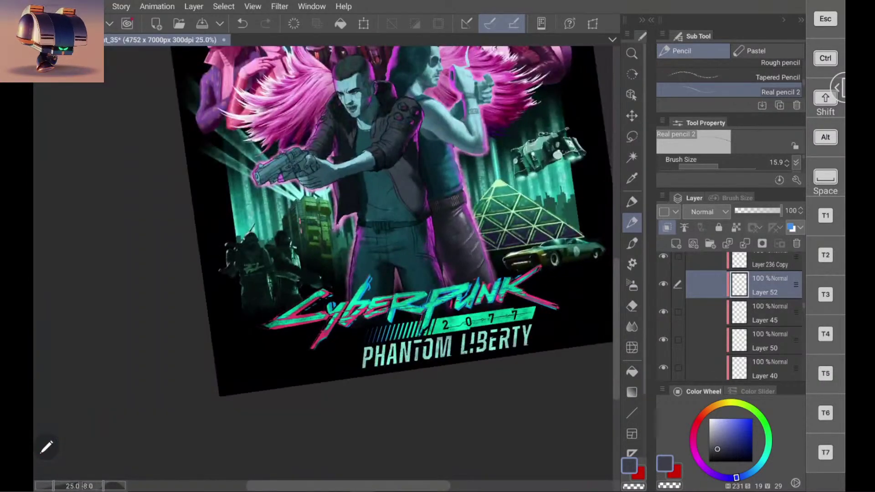
pyautogui.scroll(2, 561, 114)
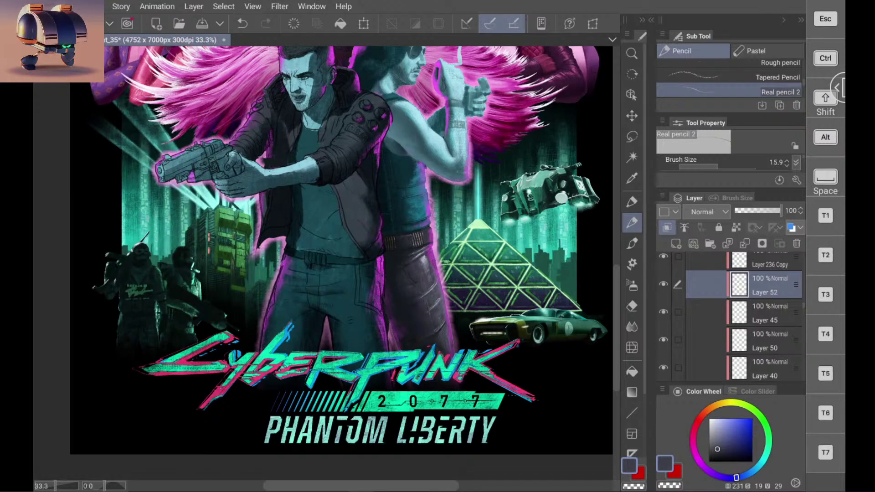
pyautogui.scroll(-3, 547, 250)
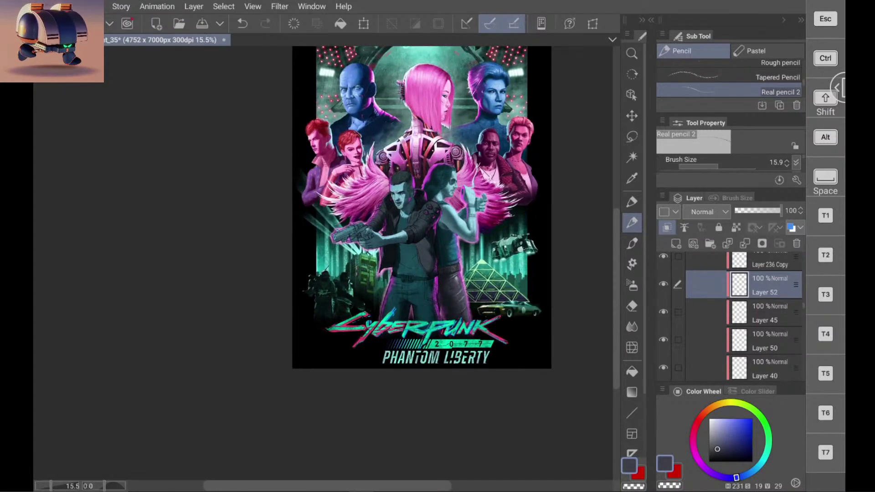
pyautogui.scroll(1, 455, 205)
pyautogui.scroll(9, 432, 326)
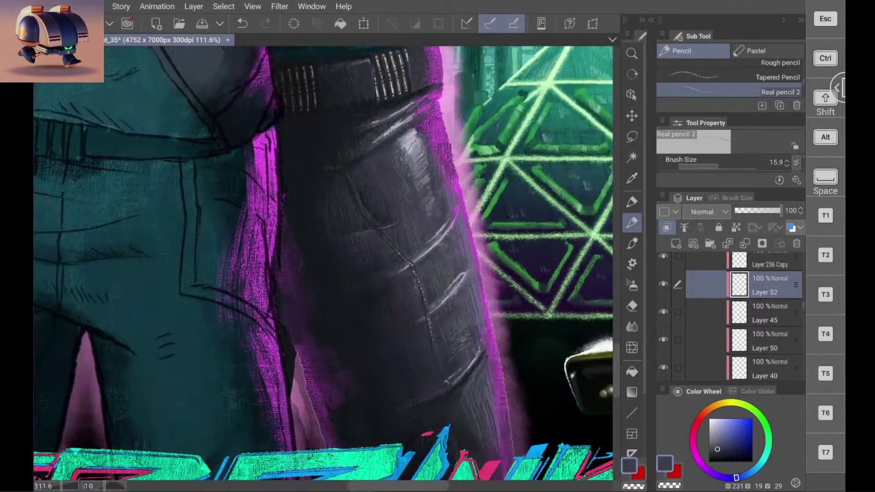
# Step: Blend the trouser leg around the upper seam with dark blue-greys (H 231, S 25, V 22; H 231, S 23, V 24; H 223, S 18, V 30)
pyautogui.keyDown('alt'); pyautogui.click(382, 199); pyautogui.keyUp('alt')
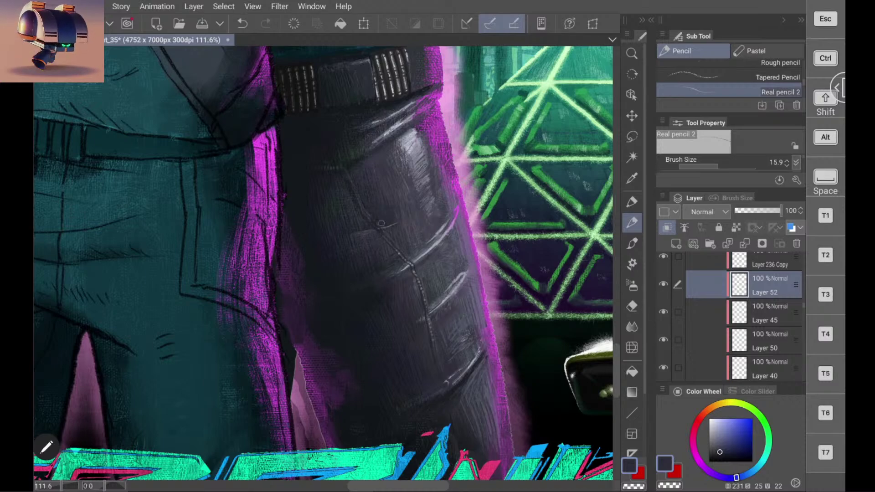
pyautogui.keyDown('alt'); pyautogui.click(393, 196); pyautogui.keyUp('alt')
pyautogui.keyDown('alt'); pyautogui.click(394, 193); pyautogui.keyUp('alt')
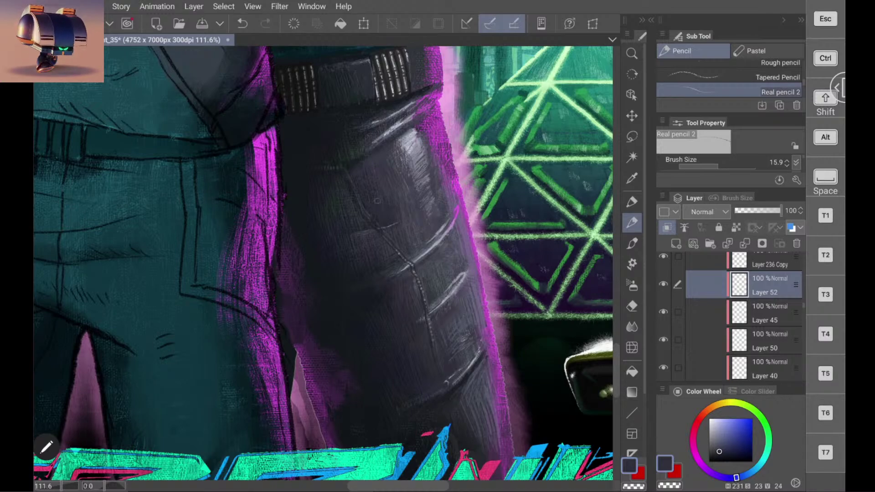
pyautogui.keyDown('alt'); pyautogui.click(399, 201); pyautogui.keyUp('alt')
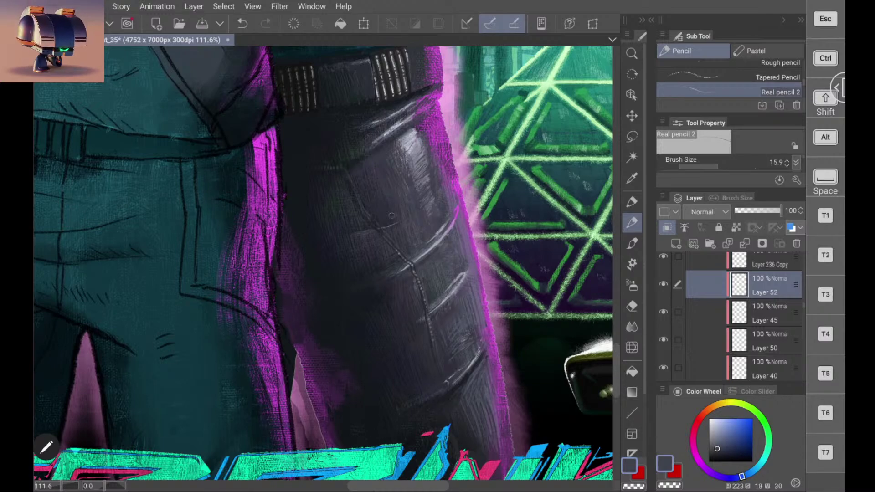
pyautogui.hotkey('ctrl', 'z')
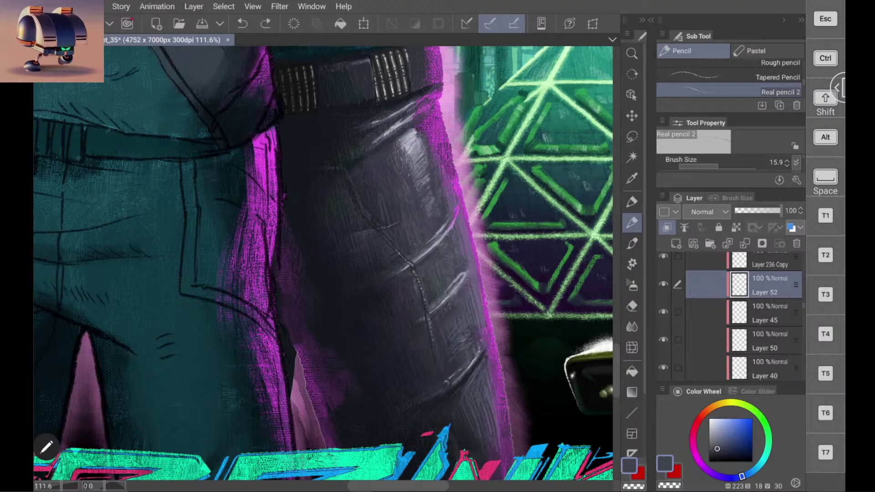
pyautogui.moveTo(387, 201); pyautogui.dragTo(394, 213)
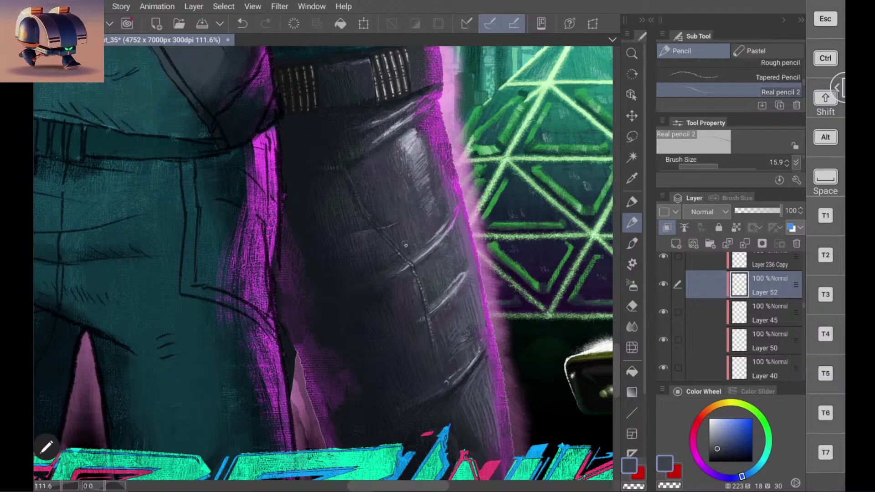
# Step: Undo the last seam stroke, darken beside the upper seam in H 213, S 24, V 18 and blend it with H 231, S 23, V 24
pyautogui.scroll(-5, 450, 239)
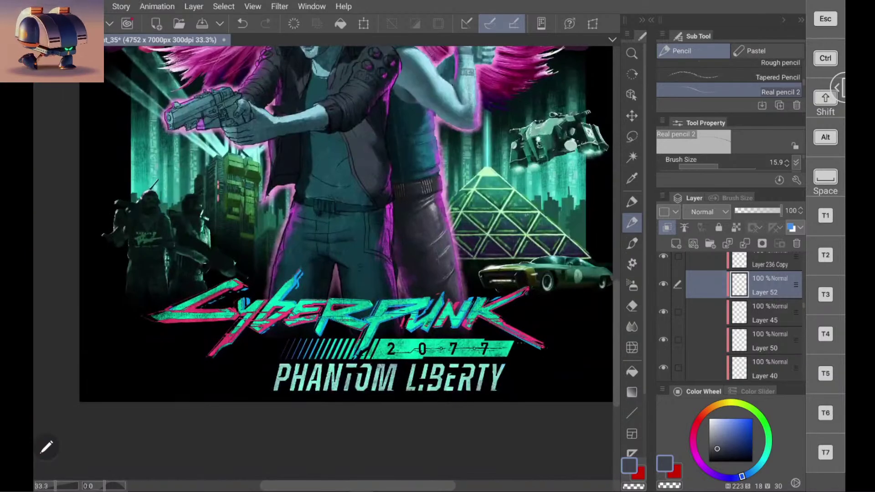
pyautogui.scroll(5, 454, 232)
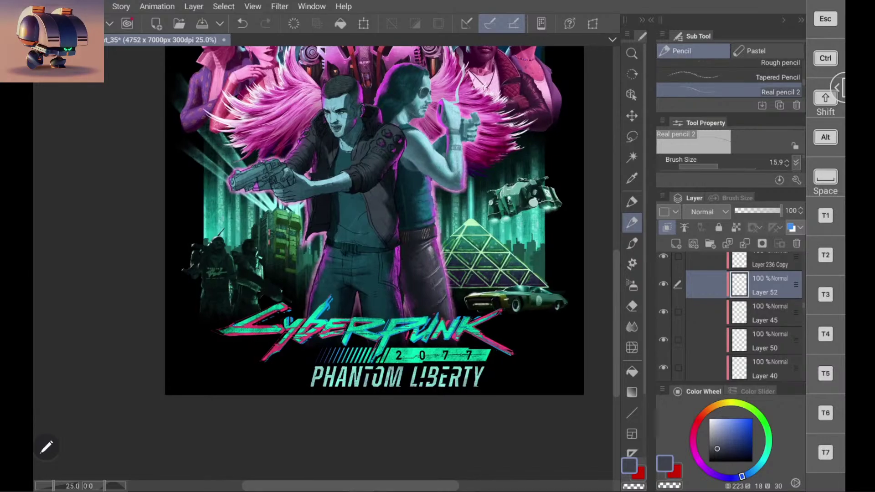
pyautogui.scroll(5, 363, 205)
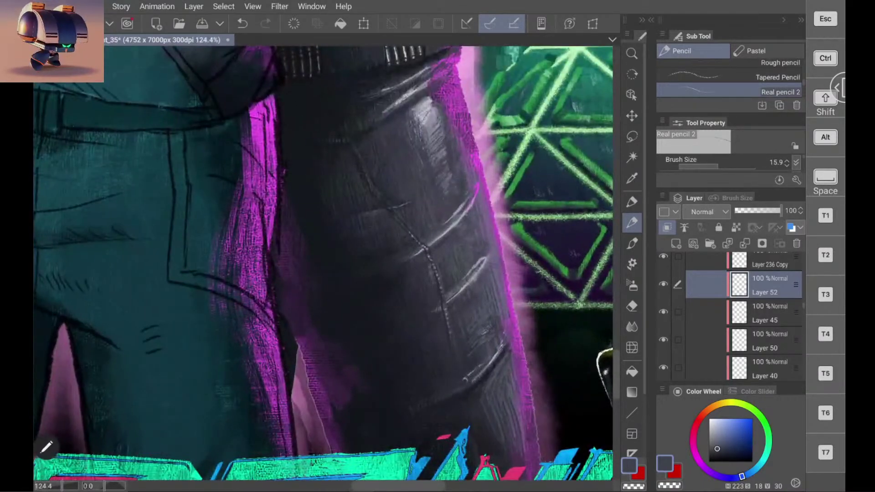
pyautogui.hotkey('ctrl', 'z')
pyautogui.keyDown('alt'); pyautogui.click(367, 196); pyautogui.keyUp('alt')
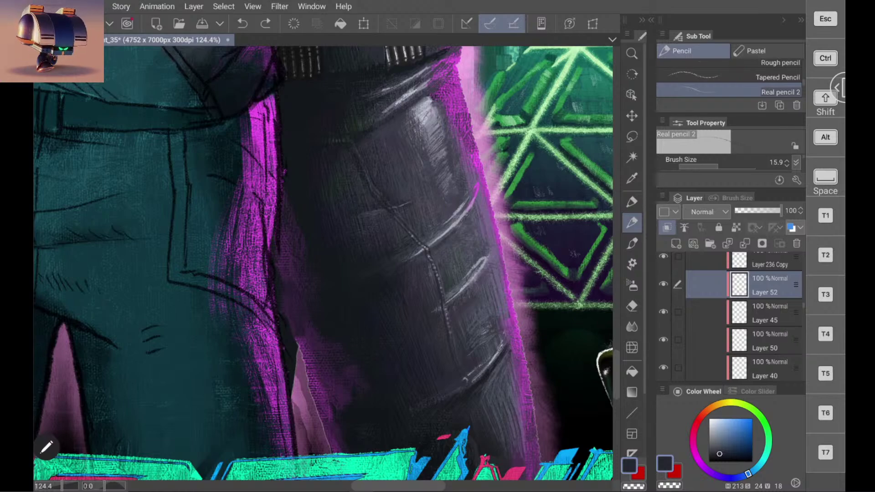
pyautogui.moveTo(378, 206); pyautogui.dragTo(370, 199)
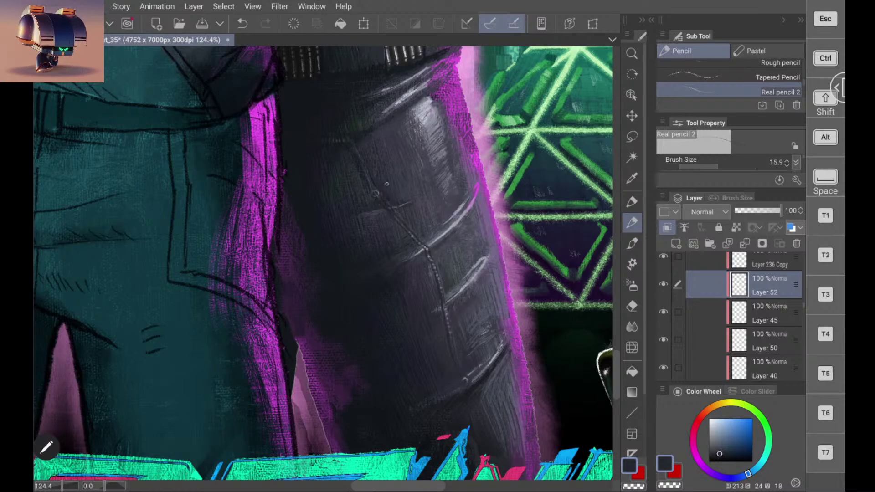
pyautogui.keyDown('alt'); pyautogui.click(395, 187); pyautogui.keyUp('alt')
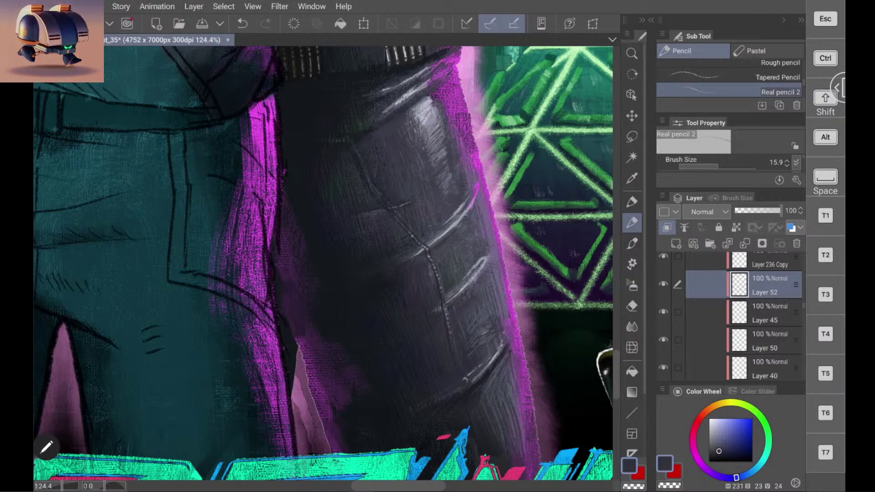
# Step: Compare the trouser painting in the wider poster by hiding and reshowing Layer 52, Layer 45 and Layer 50 one at a time
pyautogui.scroll(-5, 411, 262)
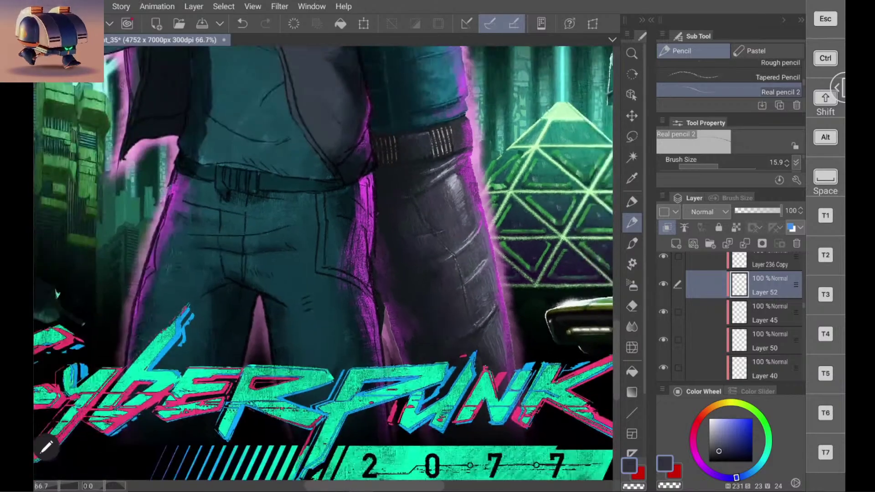
pyautogui.scroll(-2, 323, 262)
pyautogui.scroll(-3, 323, 262)
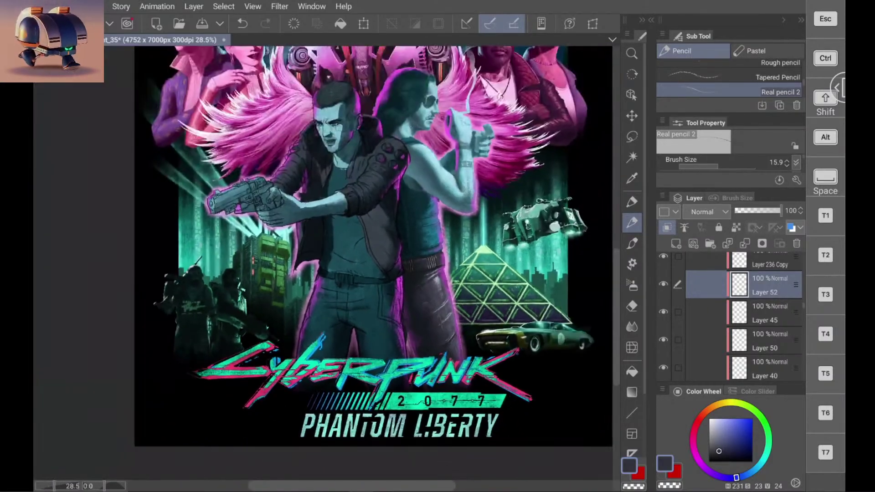
pyautogui.scroll(1, 330, 263)
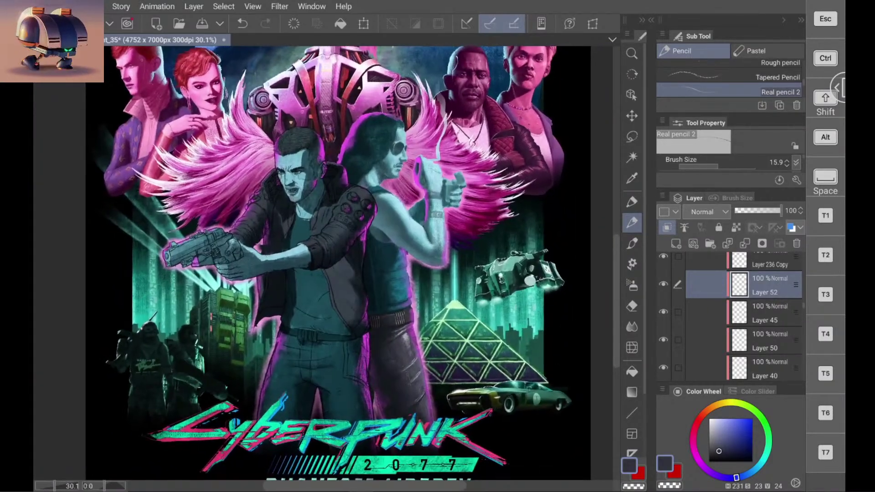
pyautogui.click(663, 284)
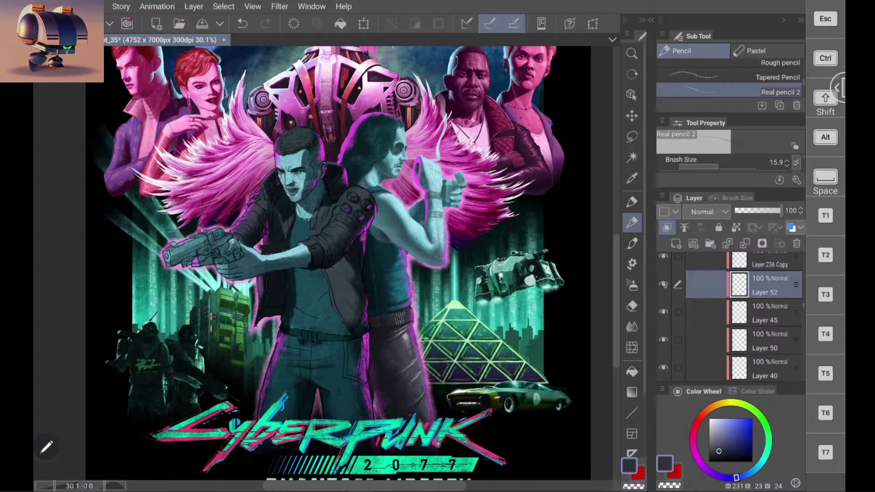
pyautogui.click(664, 284)
pyautogui.click(664, 312)
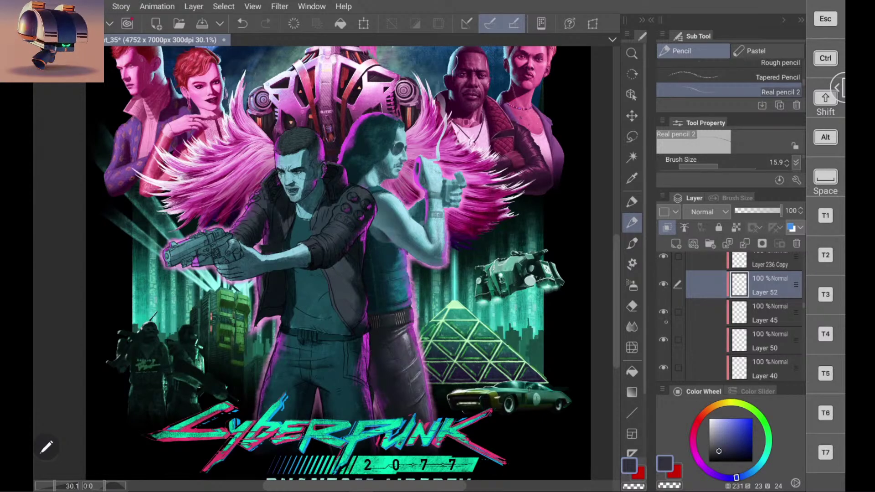
pyautogui.click(664, 312)
pyautogui.click(664, 340)
pyautogui.click(664, 340)
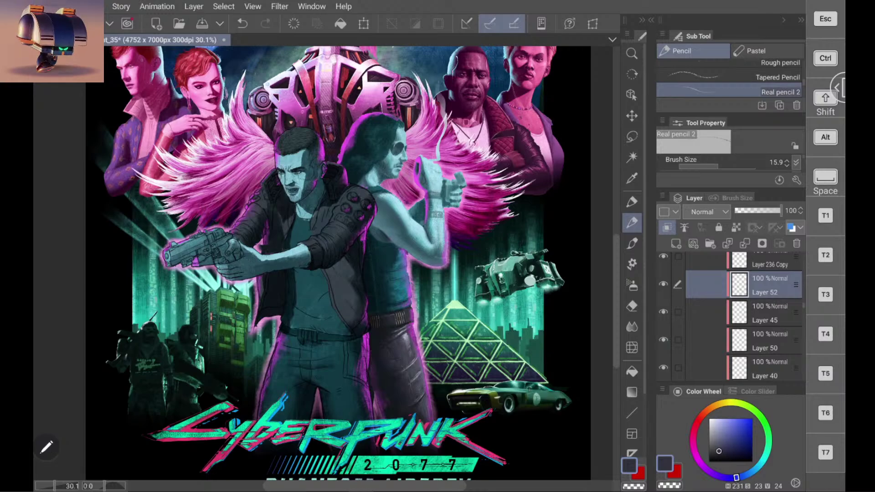
# Step: Save the file and review the two foreground figures within the whole poster
pyautogui.scroll(-5, 338, 262)
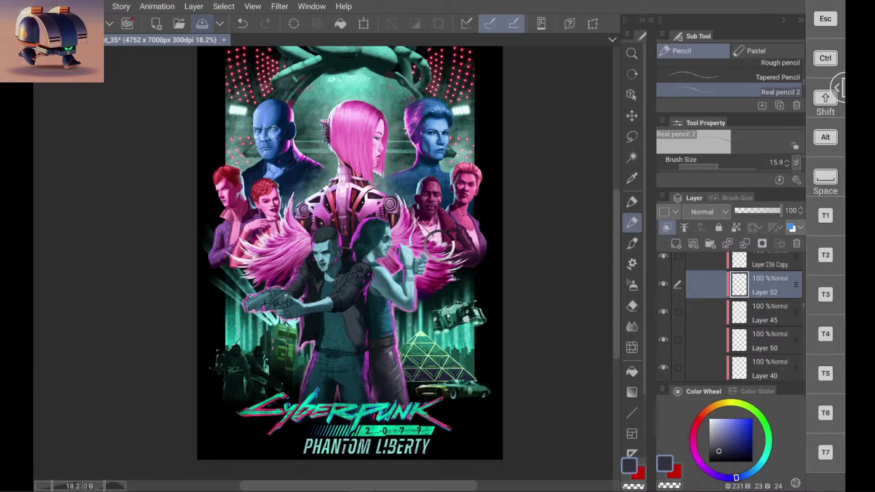
pyautogui.click(202, 23)
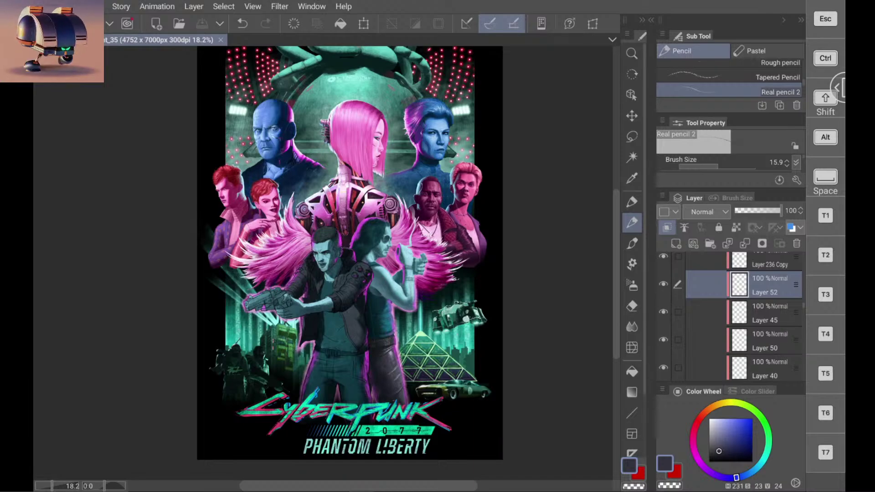
pyautogui.scroll(5, 379, 310)
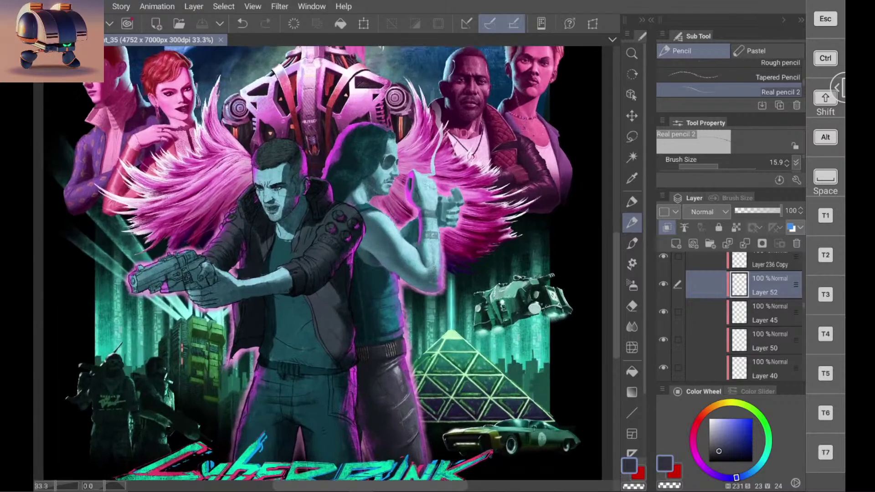
pyautogui.scroll(1, 345, 442)
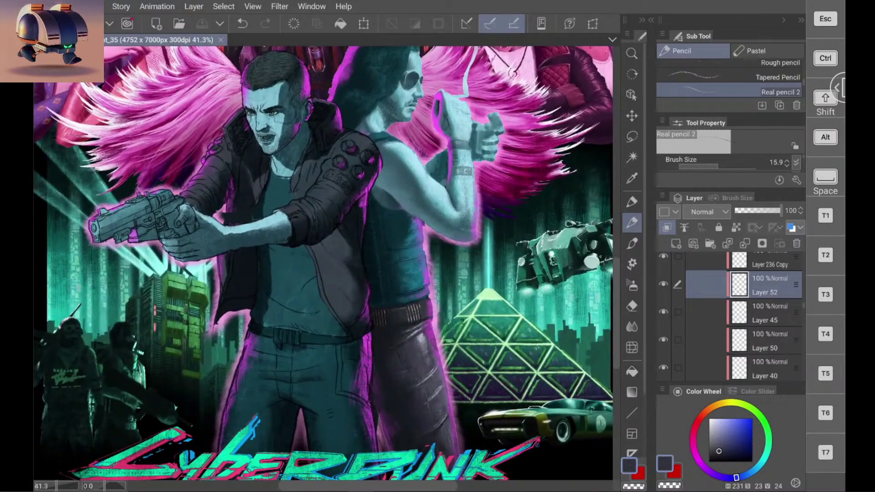
pyautogui.scroll(-3, 324, 265)
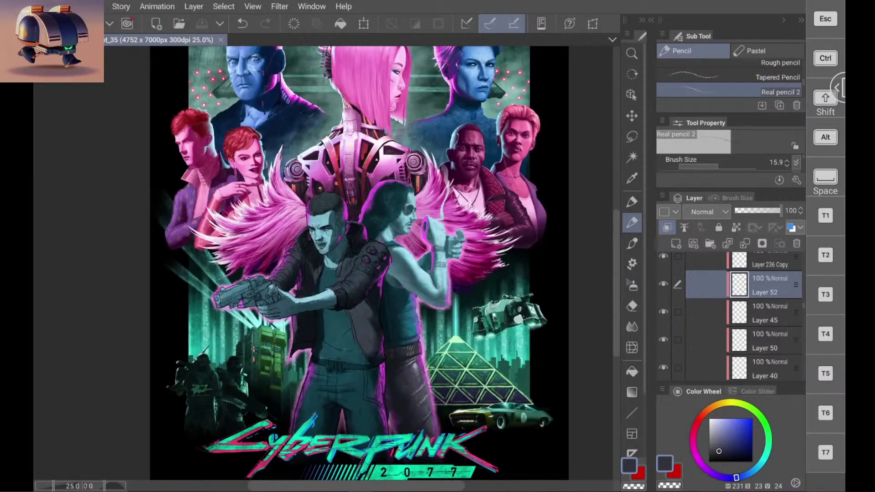
pyautogui.scroll(-2, 351, 264)
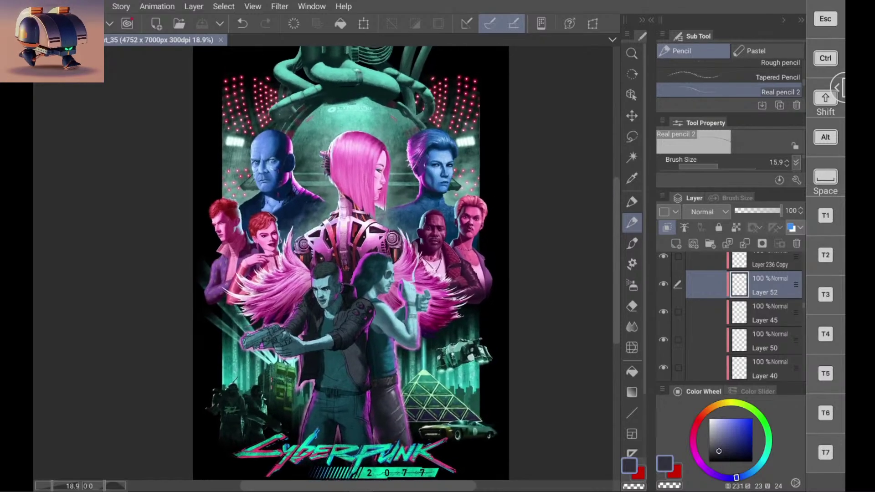
pyautogui.scroll(-1, 351, 263)
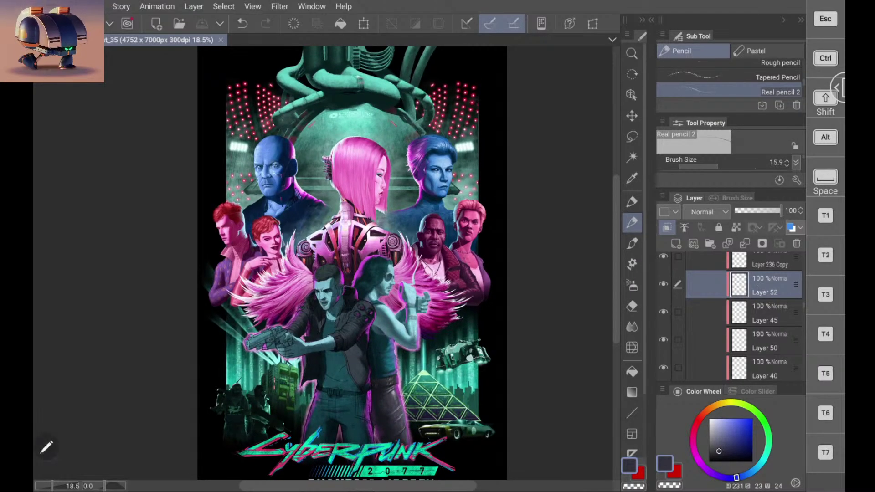
# Step: Compare the belt and trouser painting in the whole poster by hiding and reshowing Layer 52, Layer 45, Layer 50, Layer 40, Layer 39 and the layer below
pyautogui.scroll(-2, 756, 335)
pyautogui.scroll(2, 757, 319)
pyautogui.scroll(-2, 694, 328)
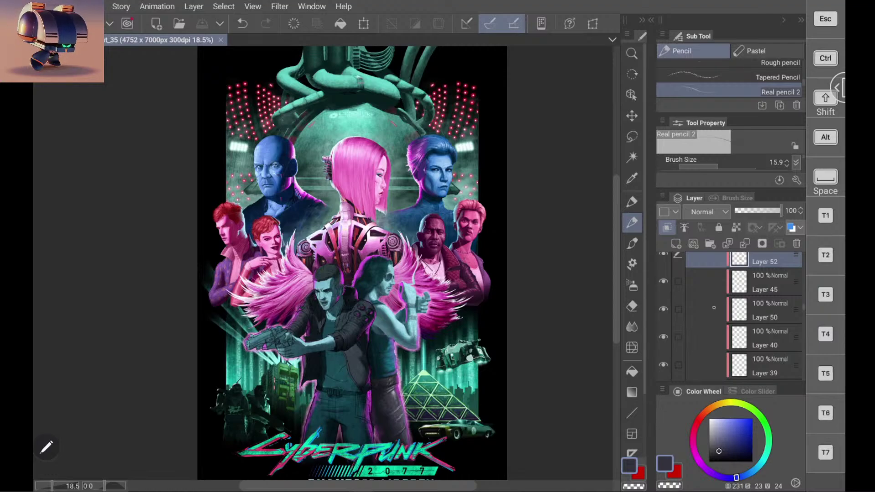
pyautogui.moveTo(750, 186); pyautogui.dragTo(750, 157)
pyautogui.moveTo(719, 267); pyautogui.dragTo(719, 270)
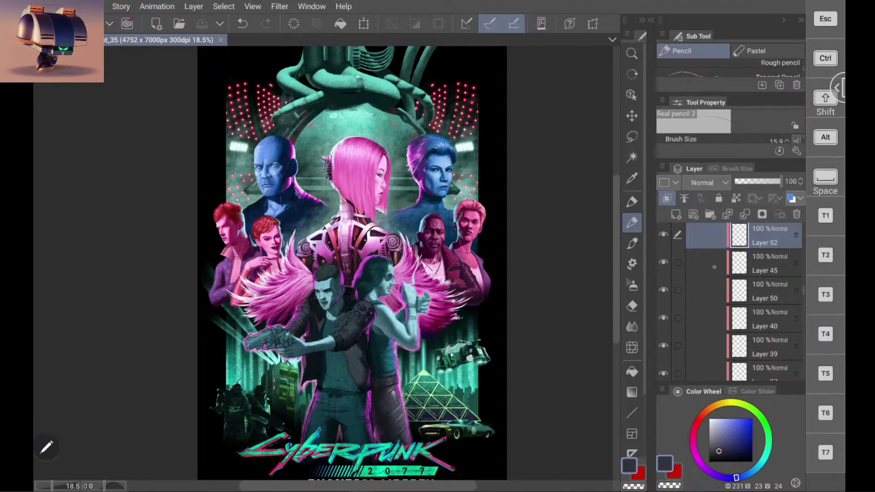
pyautogui.moveTo(663, 234); pyautogui.dragTo(665, 338)
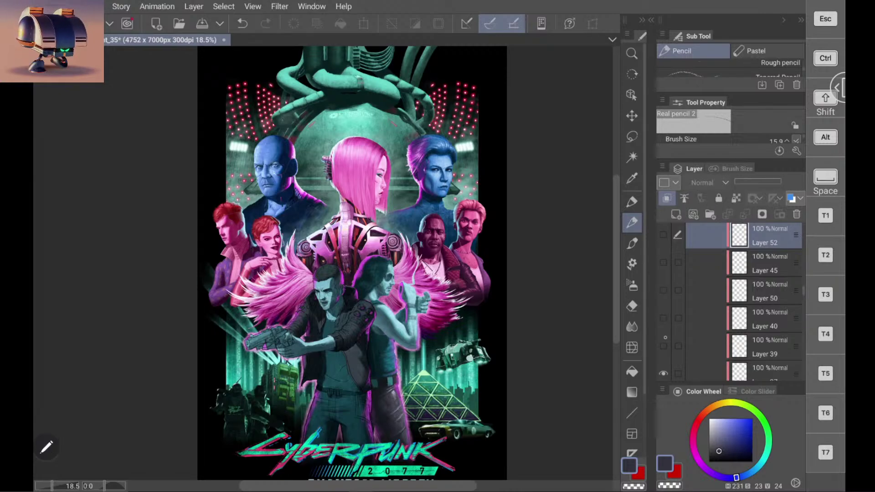
pyautogui.click(664, 373)
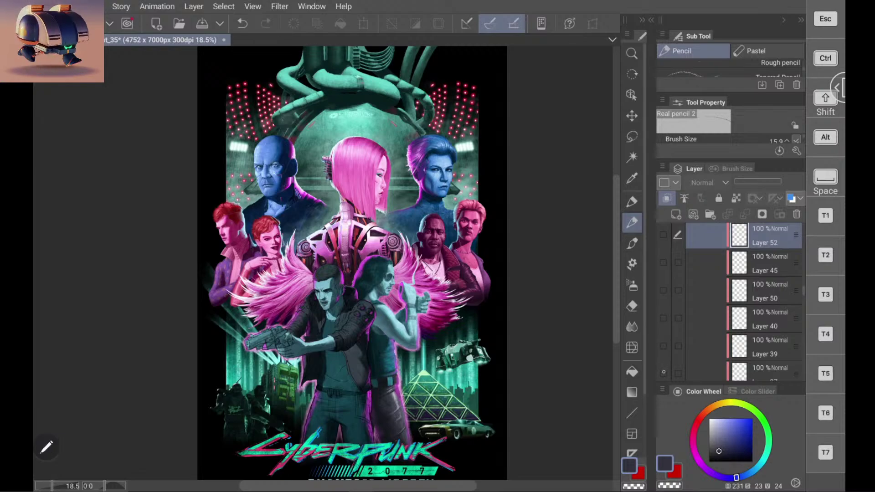
pyautogui.moveTo(664, 374); pyautogui.dragTo(664, 262)
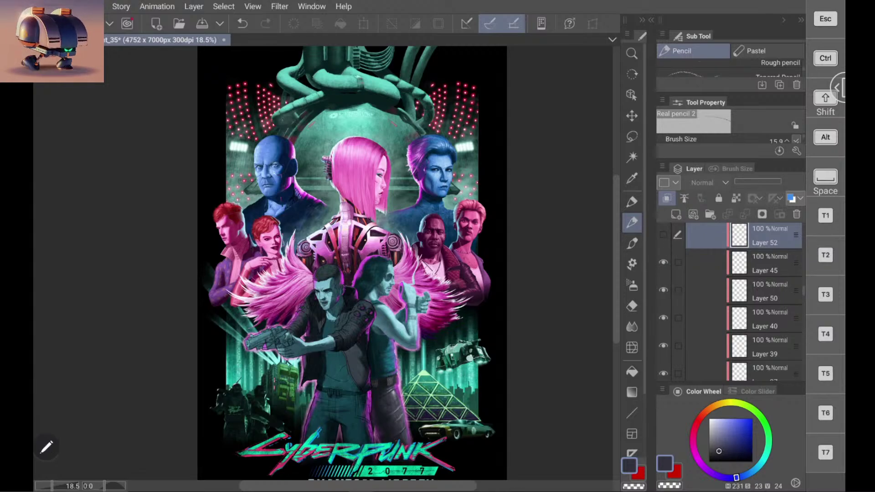
pyautogui.click(663, 234)
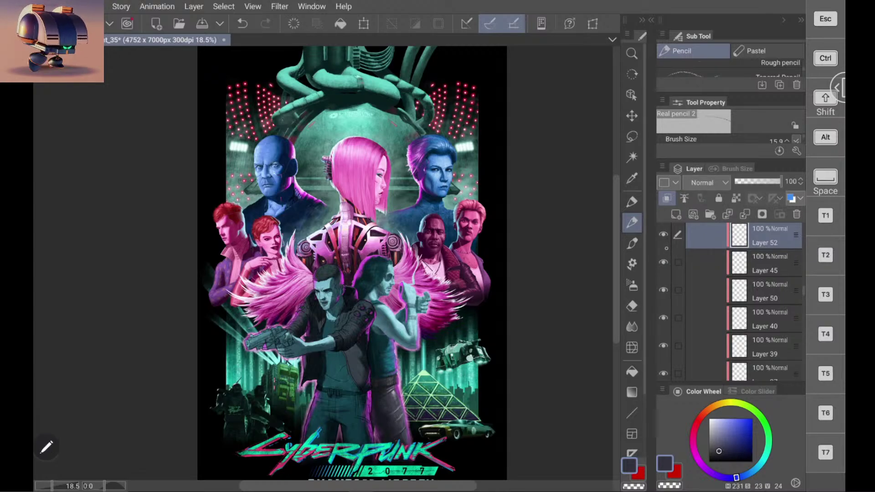
# Step: Examine Layer 52's contribution to the rear figure's belt up close by hiding and reshowing that layer several times
pyautogui.click(664, 234)
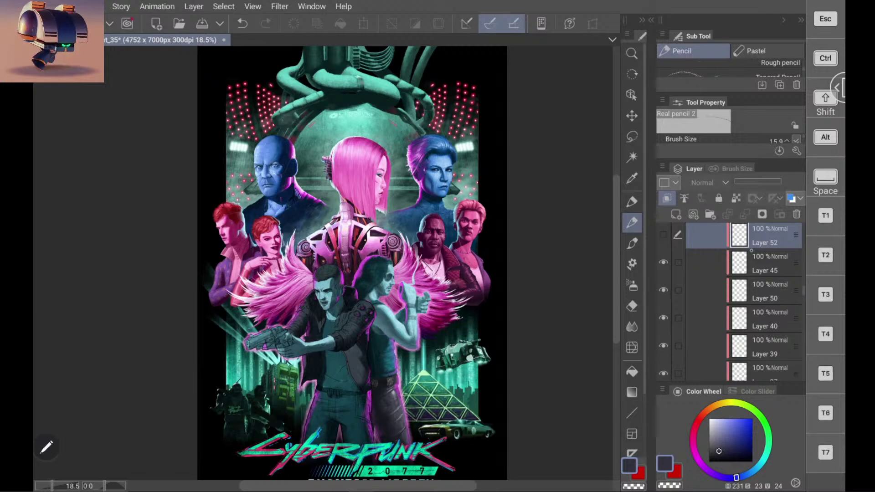
pyautogui.scroll(2, 730, 301)
pyautogui.scroll(1, 730, 301)
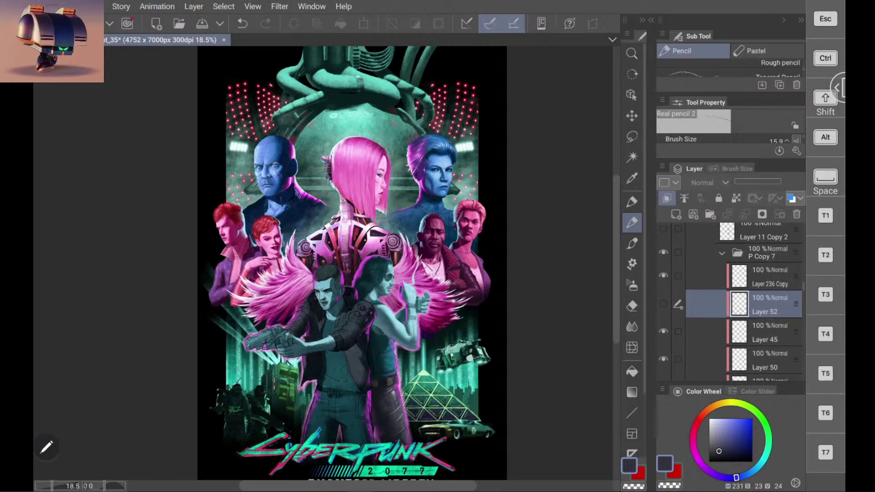
pyautogui.scroll(5, 346, 283)
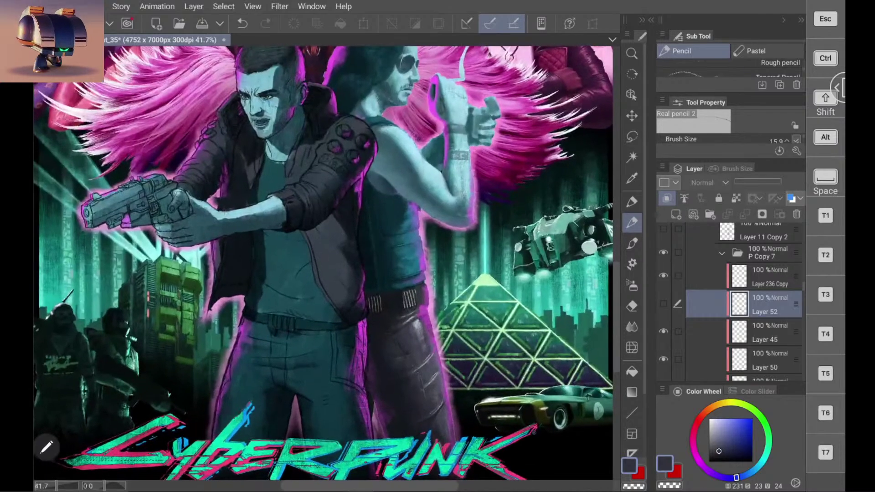
pyautogui.scroll(1, 410, 256)
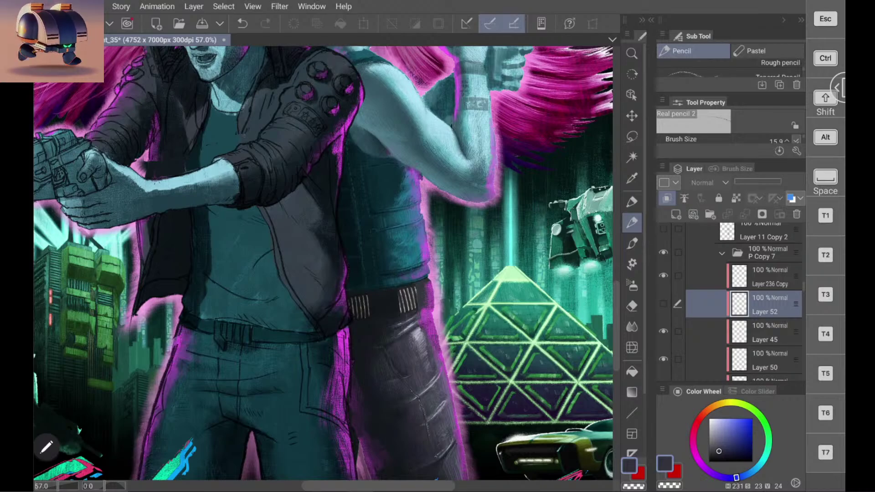
pyautogui.click(664, 303)
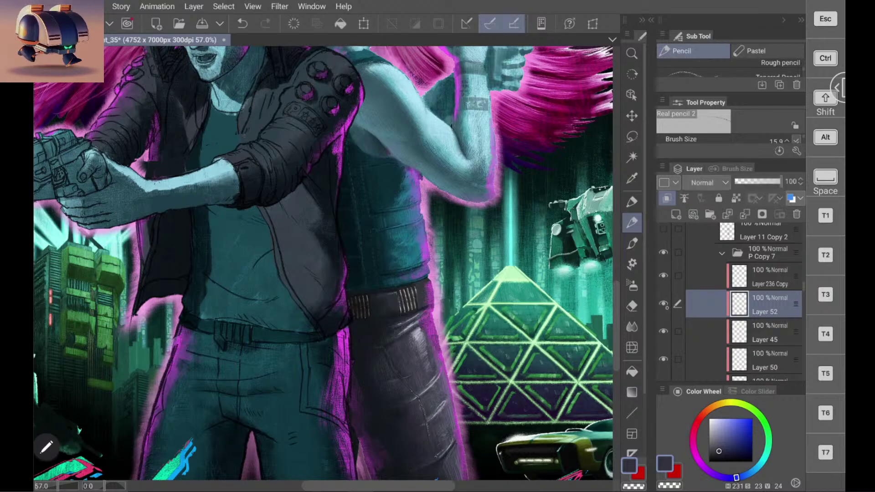
pyautogui.click(664, 303)
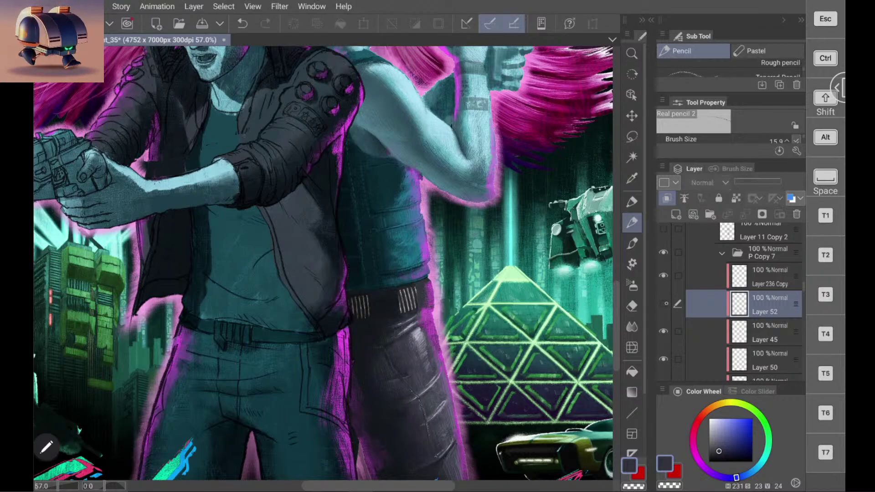
pyautogui.click(665, 304)
pyautogui.click(664, 303)
pyautogui.click(664, 303)
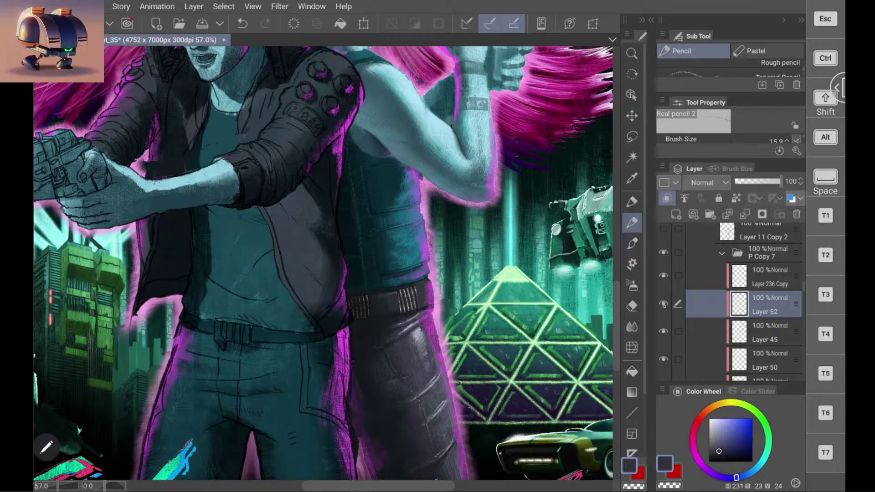
# Step: Compare the belt within the wider poster by hiding and reshowing Layer 52
pyautogui.scroll(-2, 323, 263)
pyautogui.scroll(-5, 323, 263)
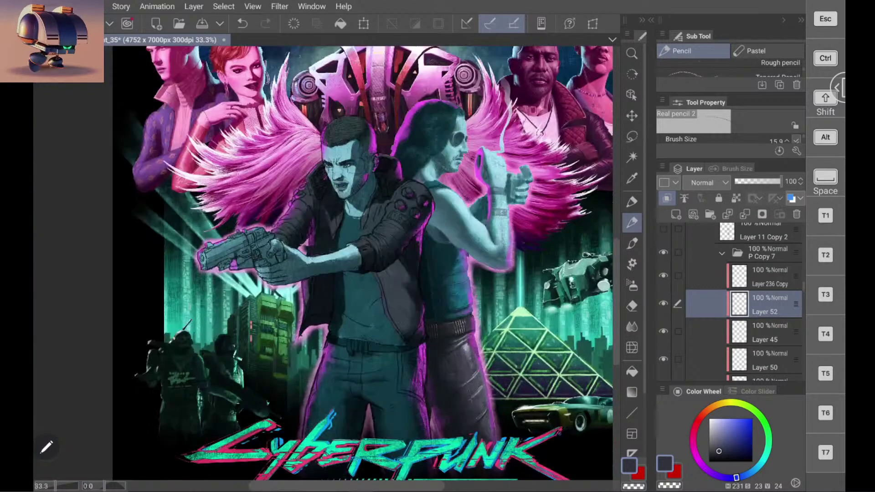
pyautogui.scroll(-1, 419, 263)
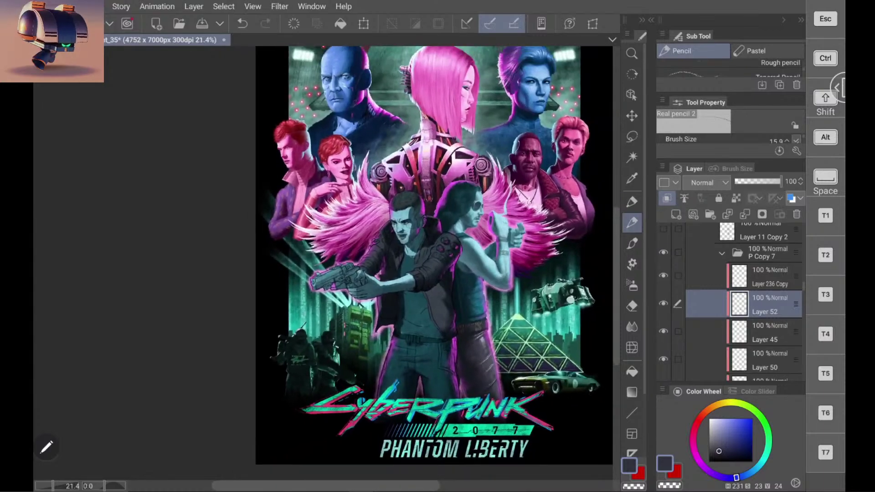
pyautogui.click(665, 304)
pyautogui.click(664, 304)
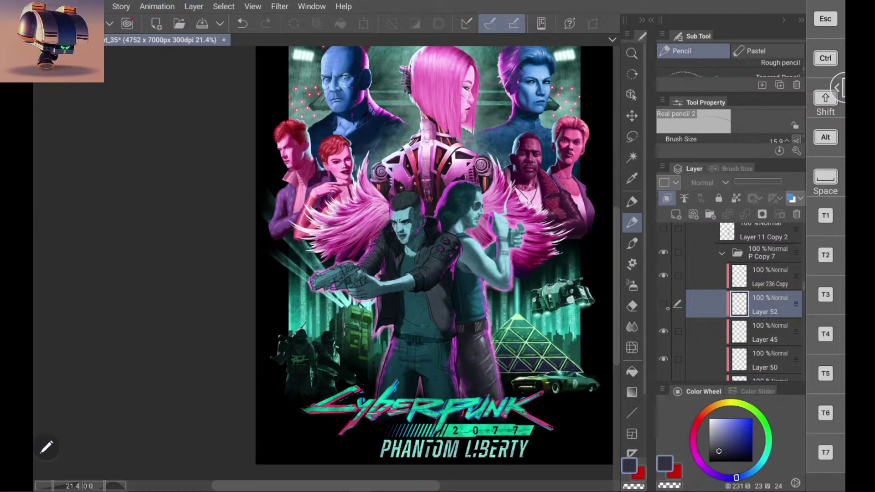
# Step: Review the whole poster and save the file
pyautogui.scroll(-1, 431, 252)
pyautogui.scroll(-2, 492, 319)
pyautogui.scroll(2, 410, 251)
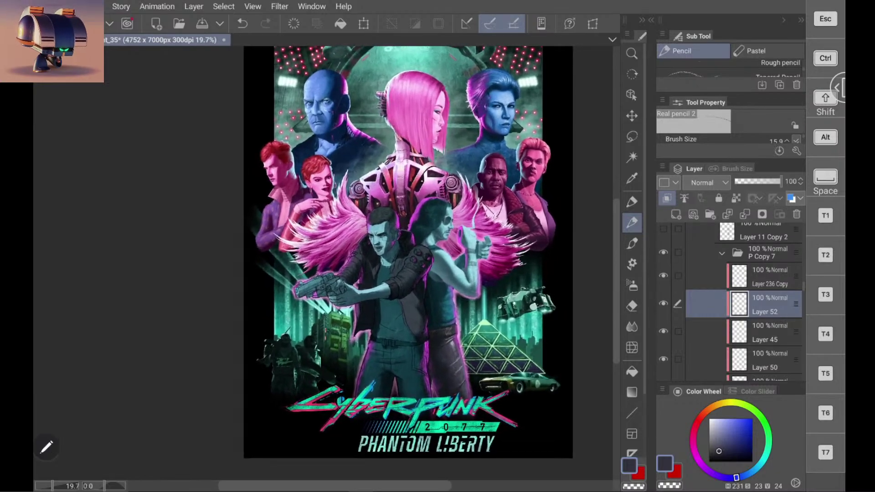
pyautogui.scroll(-2, 410, 265)
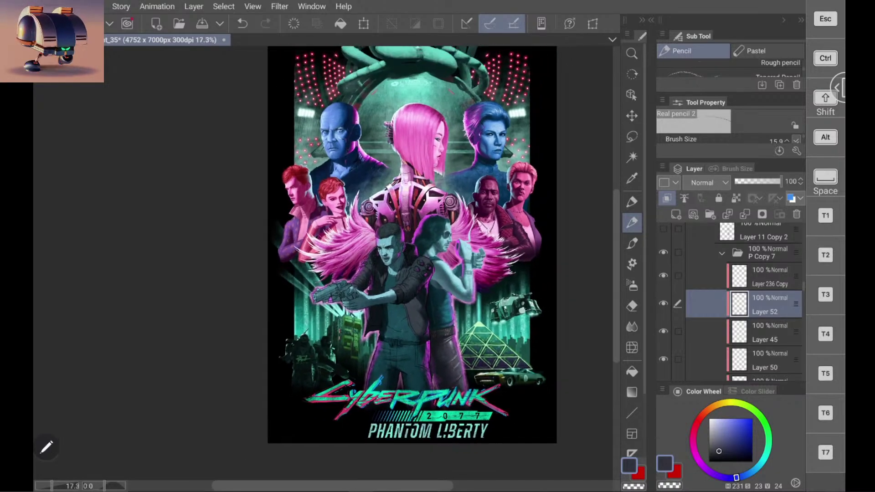
pyautogui.scroll(1, 385, 260)
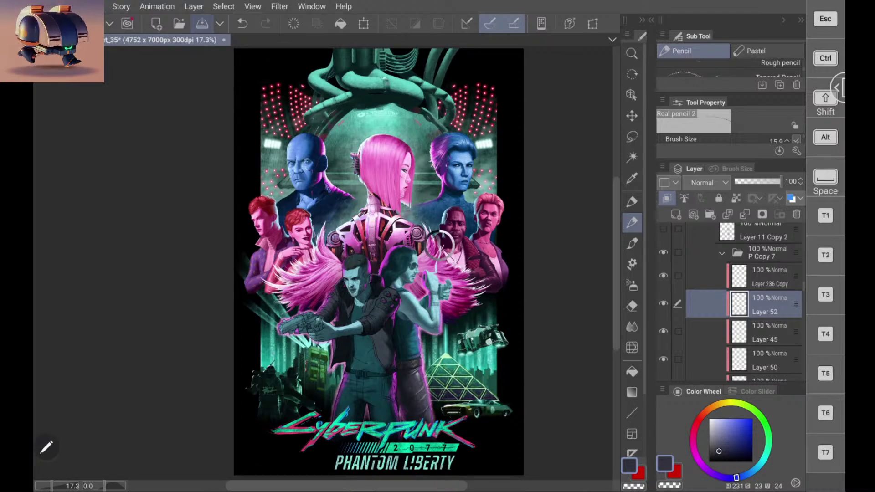
pyautogui.hotkey('ctrl', 's')
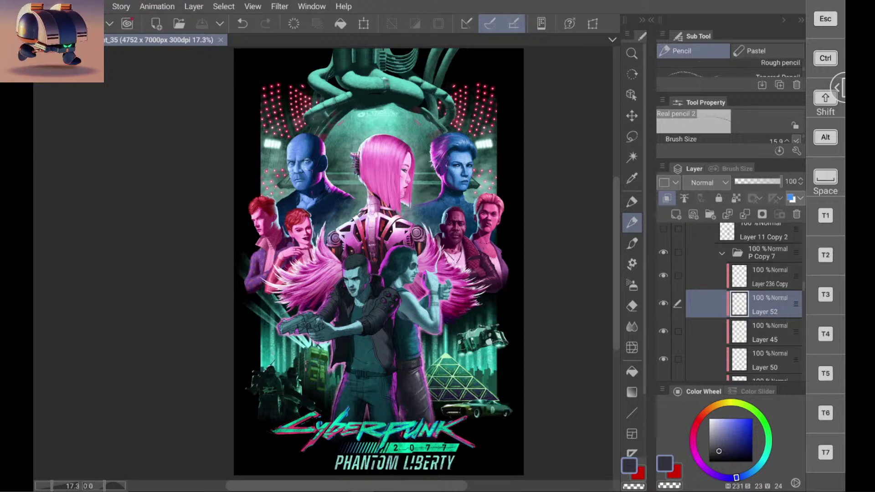
pyautogui.scroll(-1, 379, 263)
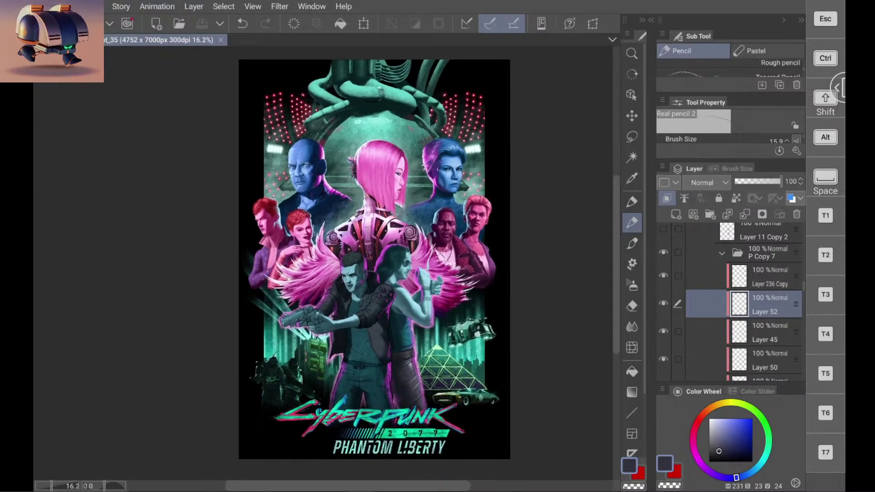
pyautogui.scroll(1, 374, 261)
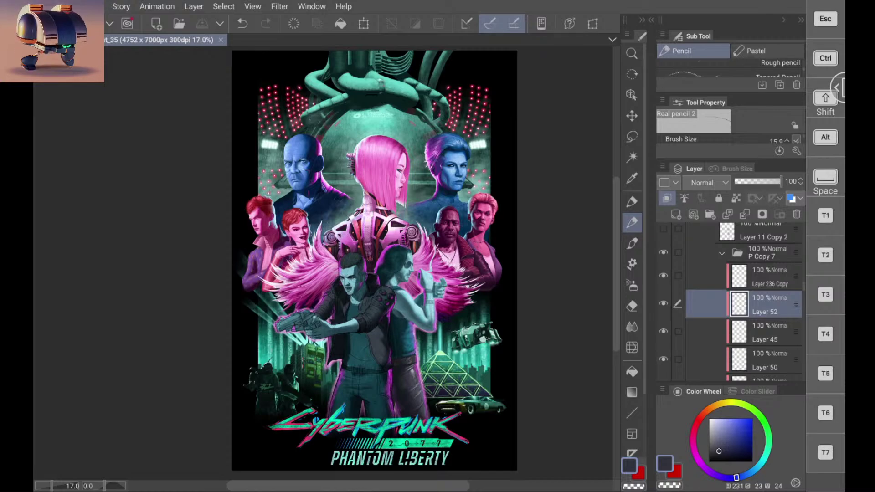
pyautogui.moveTo(491, 491); pyautogui.dragTo(491, 468)
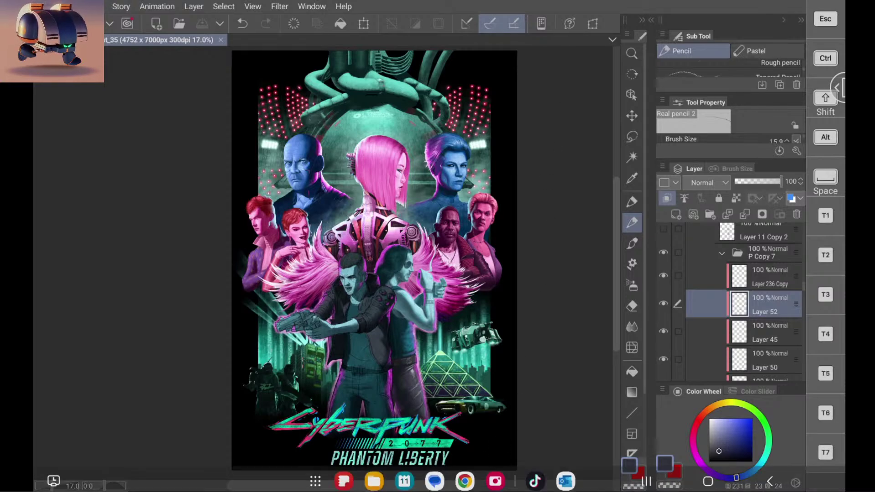